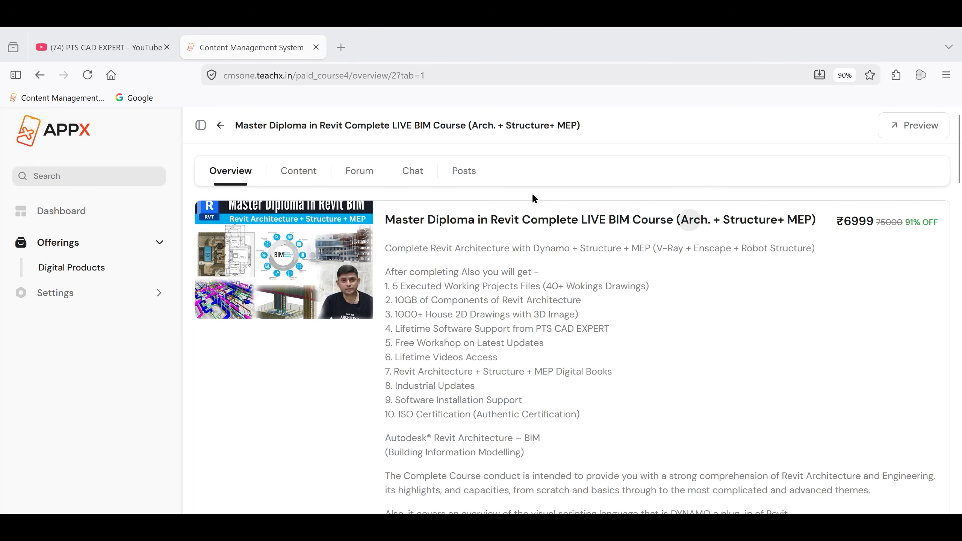
- Switch to the PTS CAD EXPERT YouTube channel and open its REVIT BIM VIDEOS playlist
left_click(98, 47)
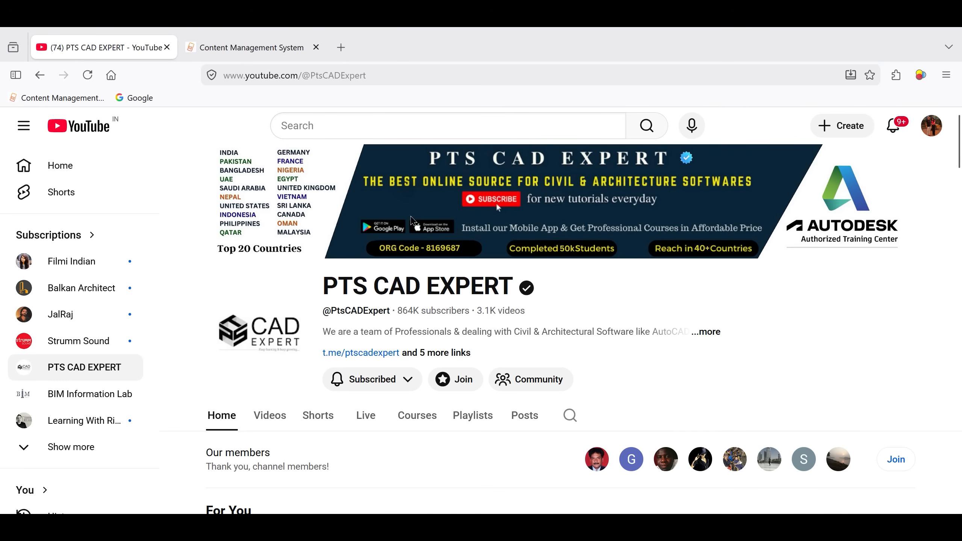
left_click(474, 415)
scroll(431, 394, "down", 5)
scroll(430, 394, "down", 15)
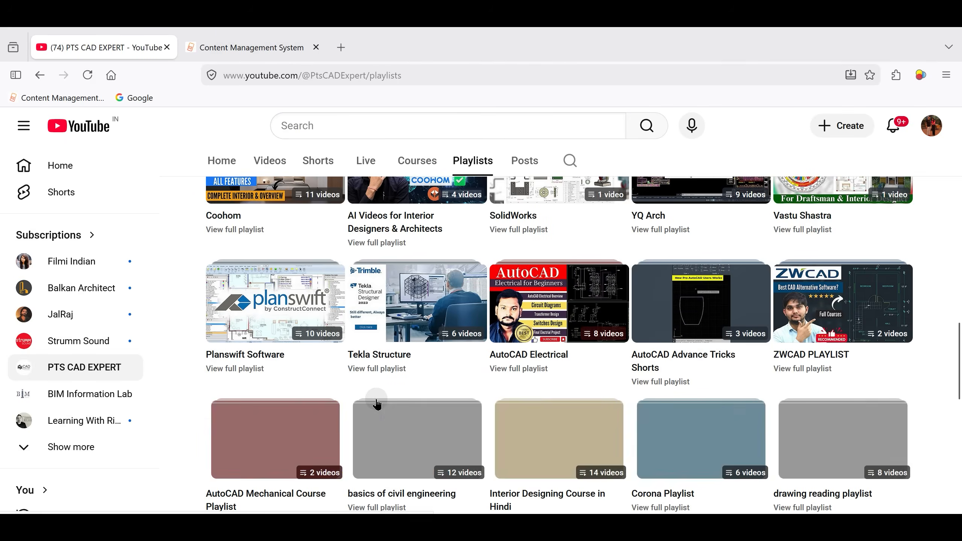
scroll(377, 405, "down", 13)
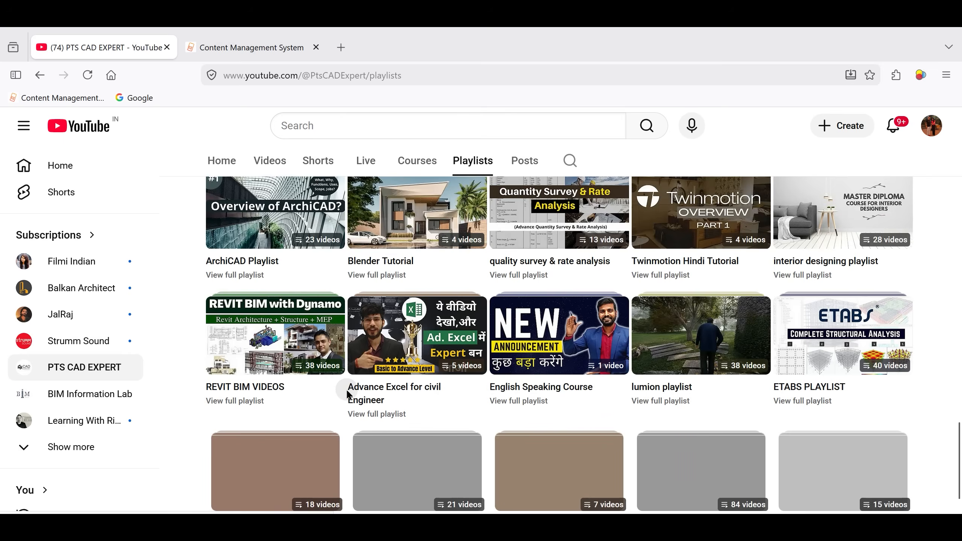
scroll(348, 395, "down", 2)
left_click(245, 315)
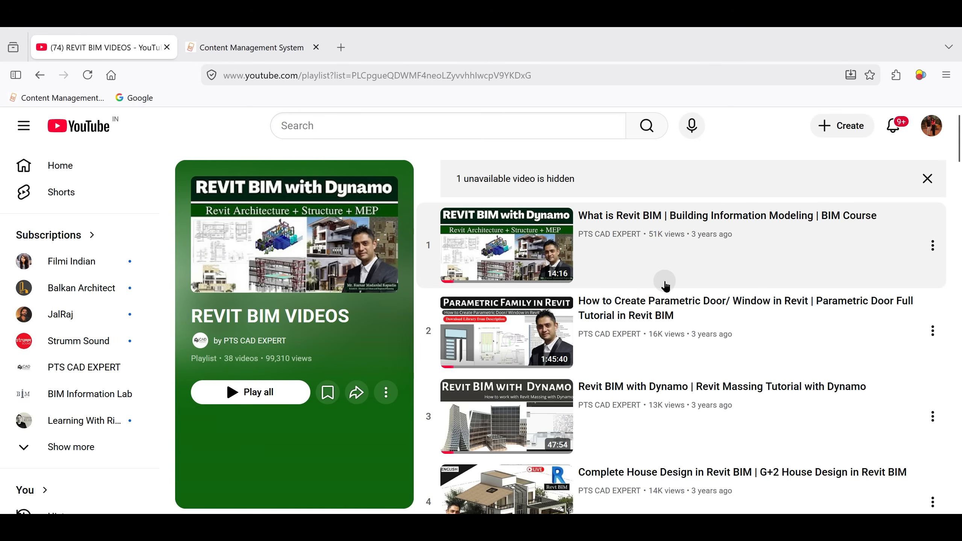
- Browse the REVIT BIM VIDEOS playlist down to the Masterclass in Revit BIM video on rebar detailing at LOD 400
scroll(665, 287, "down", 8)
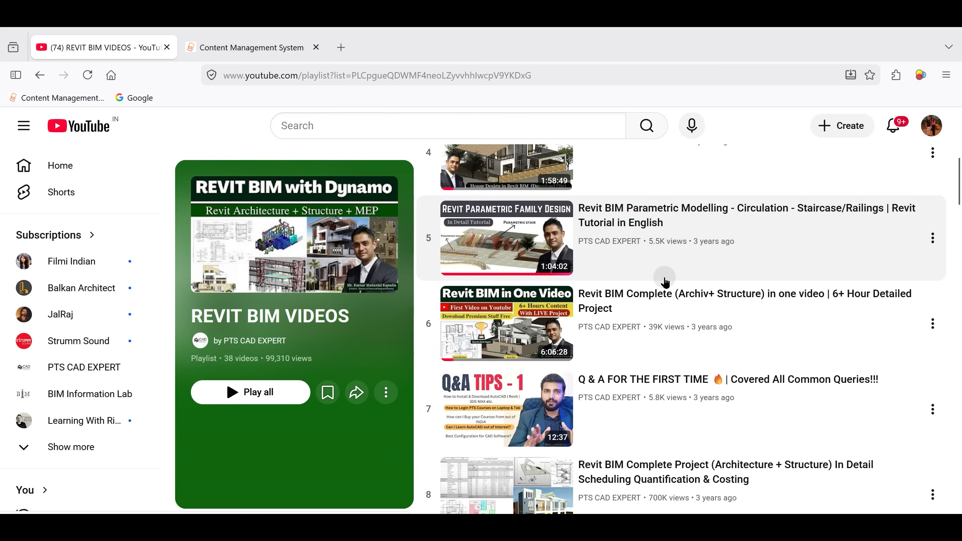
scroll(665, 282, "up", 2)
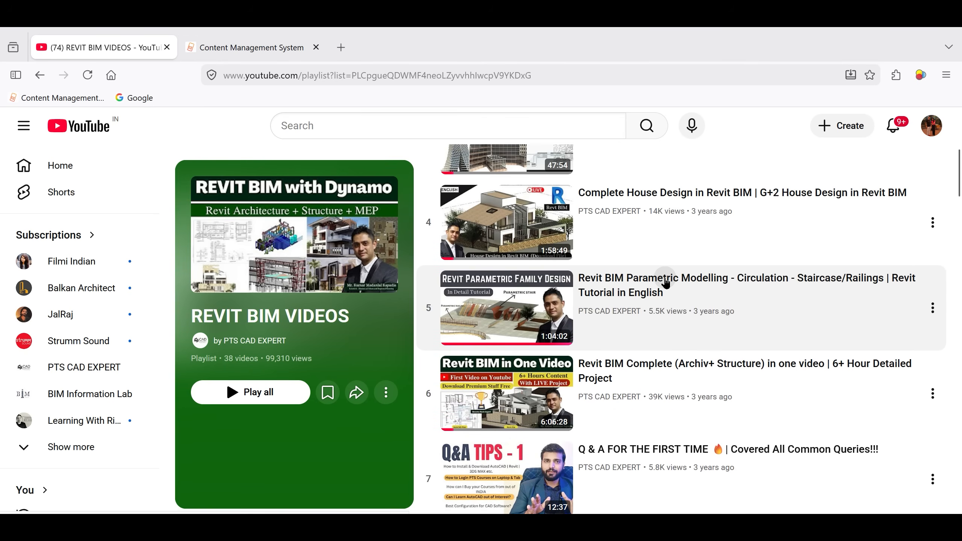
scroll(665, 282, "down", 10)
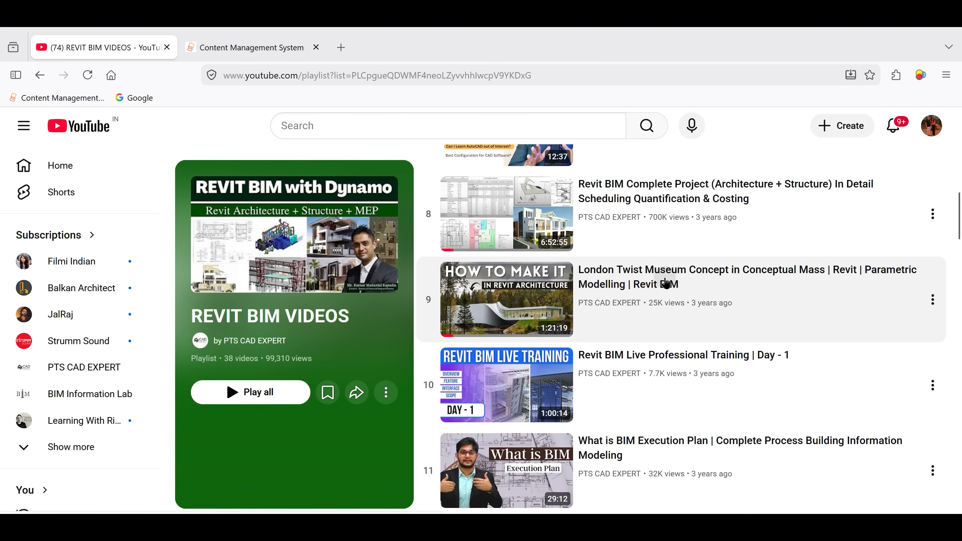
scroll(669, 281, "down", 2)
scroll(683, 275, "down", 4)
scroll(685, 280, "down", 15)
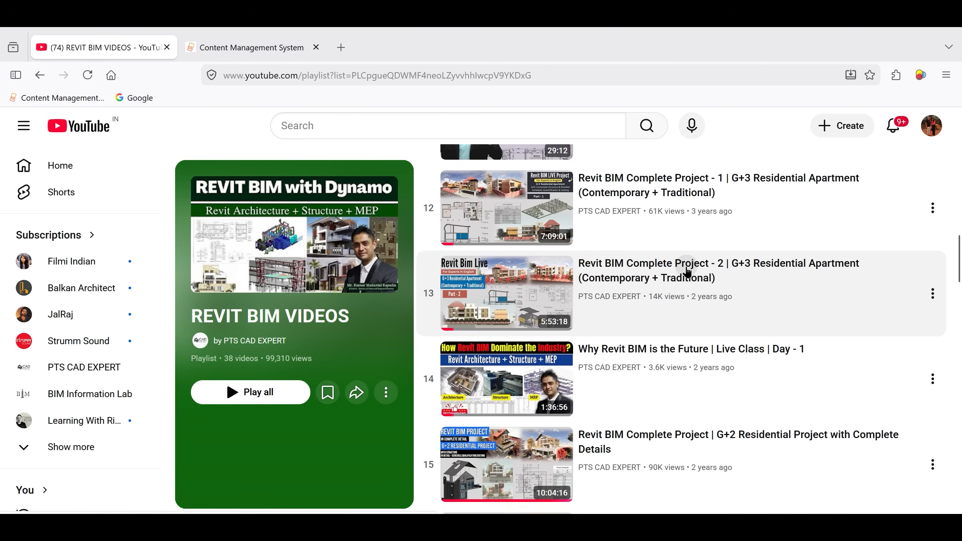
scroll(689, 294, "down", 15)
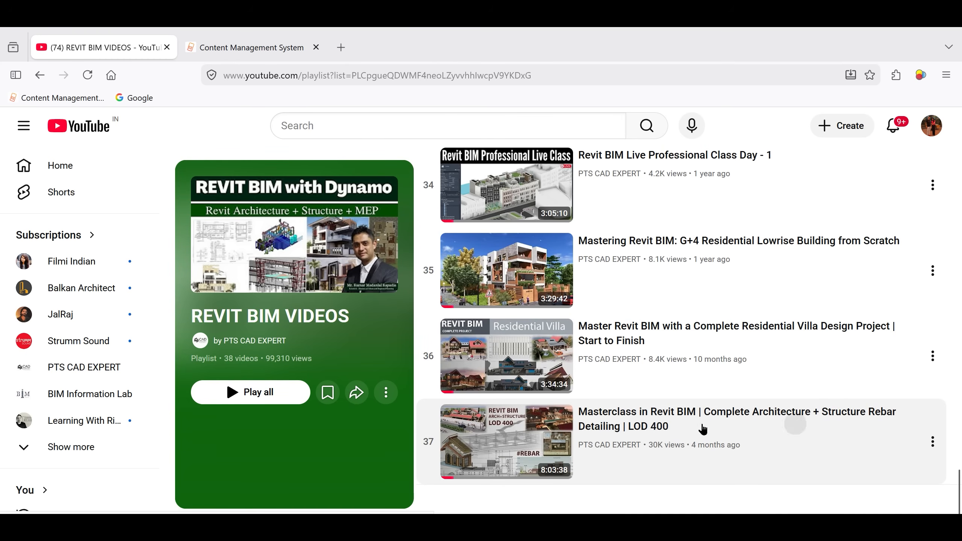
left_click(810, 429)
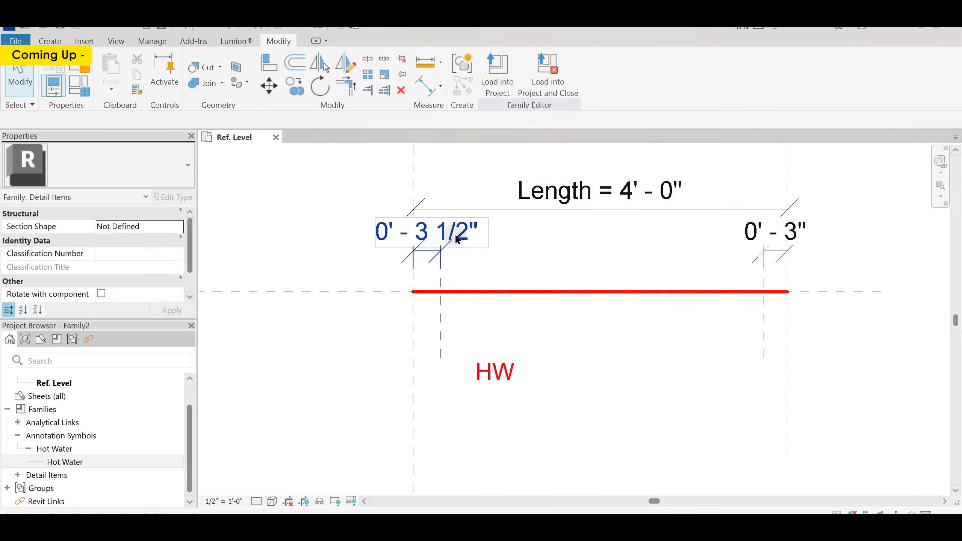
left_click(426, 231)
left_click(773, 231, "ctrl")
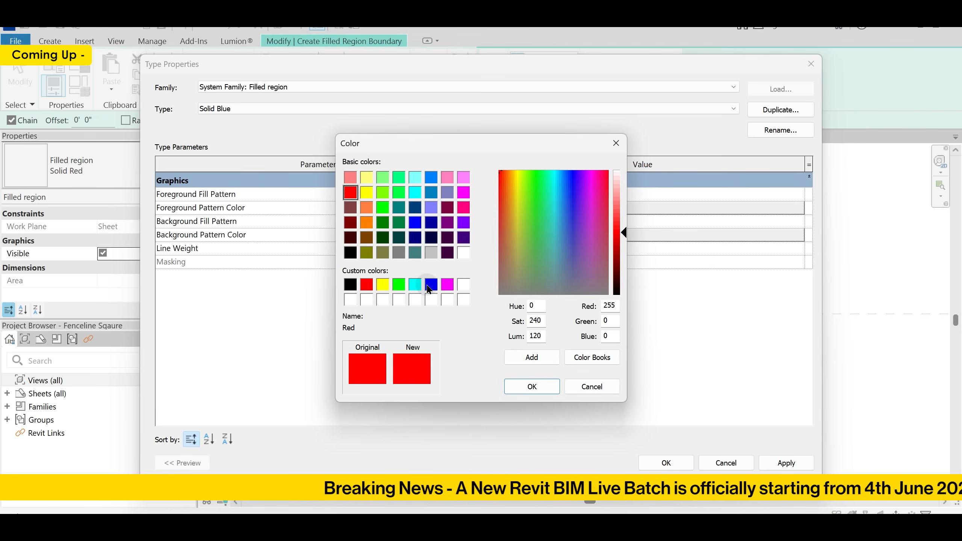
left_click(429, 286)
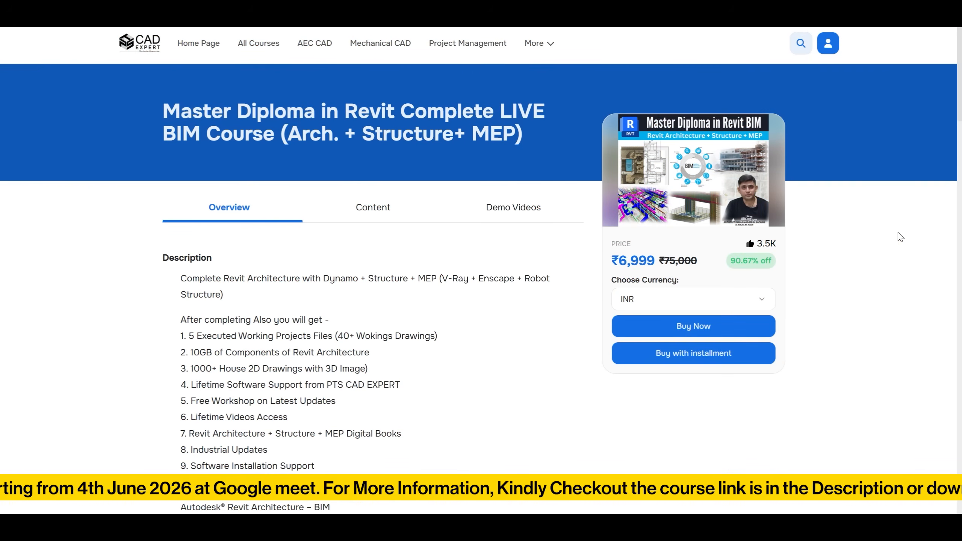
- Review the description, syllabus and content list of the Master Diploma in Revit Complete LIVE BIM Course
scroll(900, 237, "down", 12)
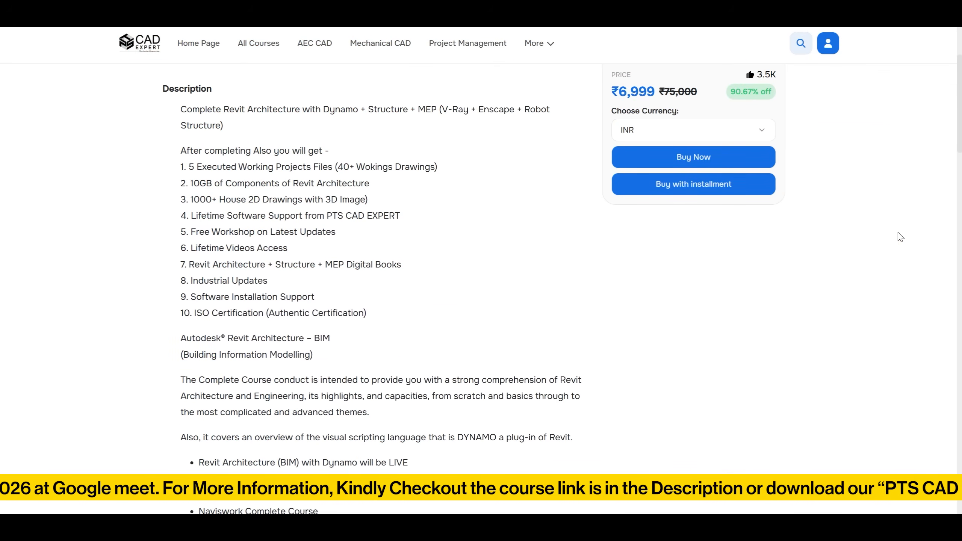
scroll(900, 236, "down", 15)
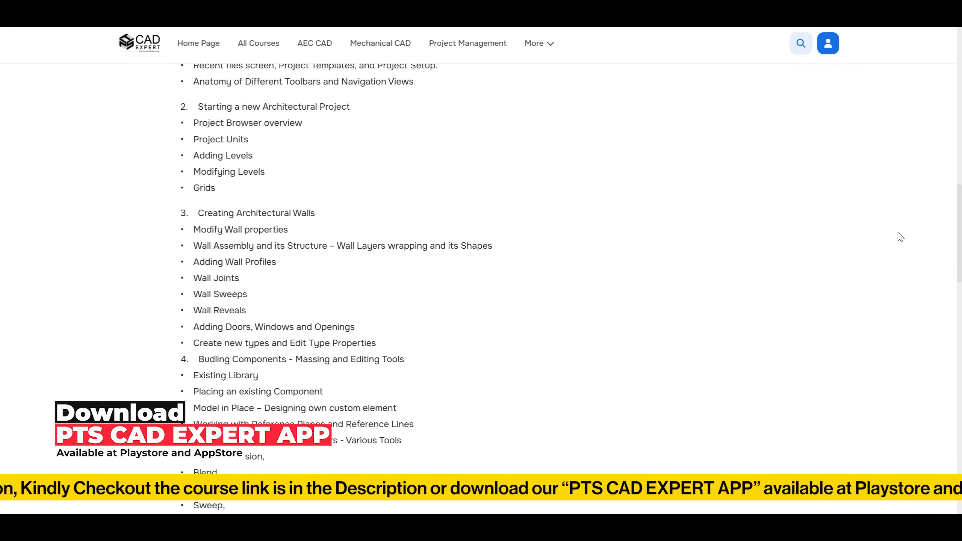
scroll(900, 235, "down", 15)
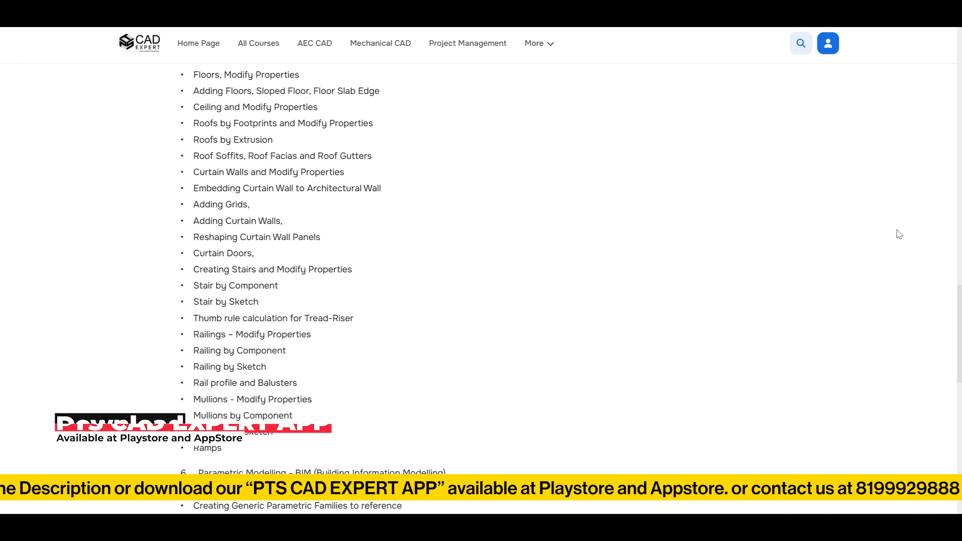
scroll(899, 234, "down", 15)
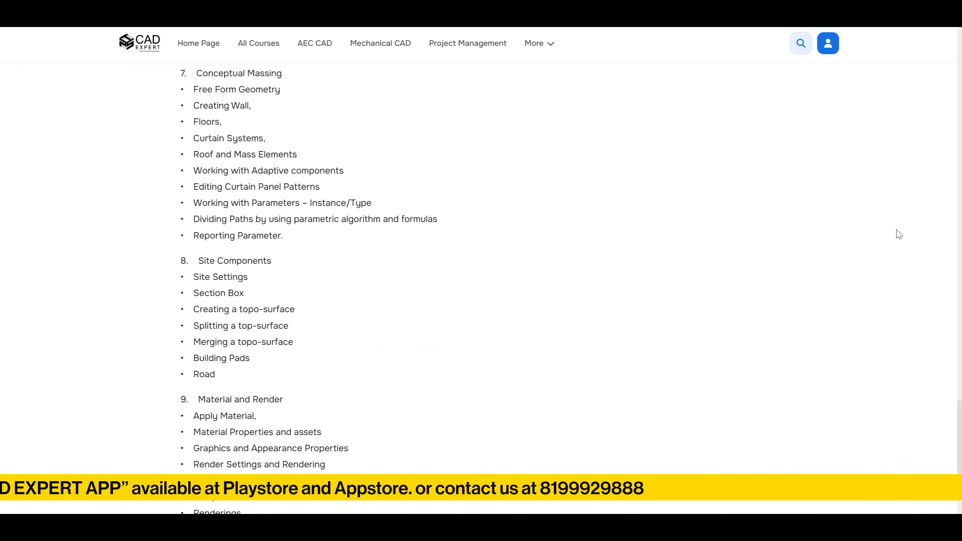
scroll(904, 234, "down", 12)
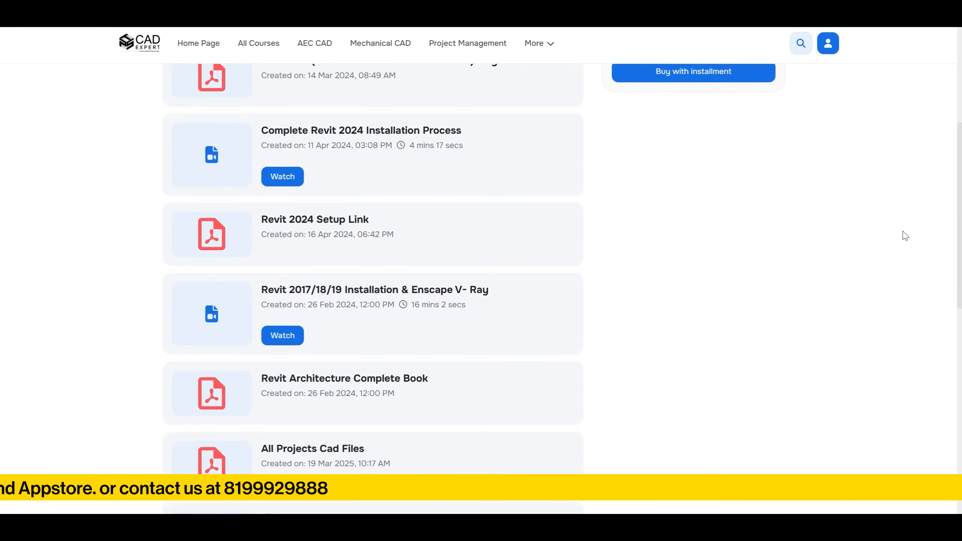
scroll(903, 236, "down", 7)
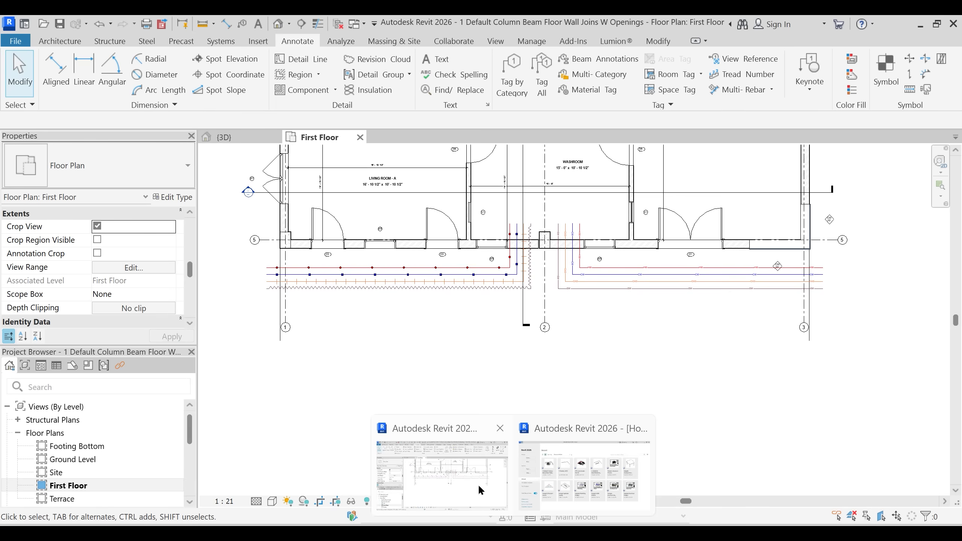
- Switch to the Revit project's First Floor plan and examine the symbol and text service lines around grid 2
left_click(478, 484)
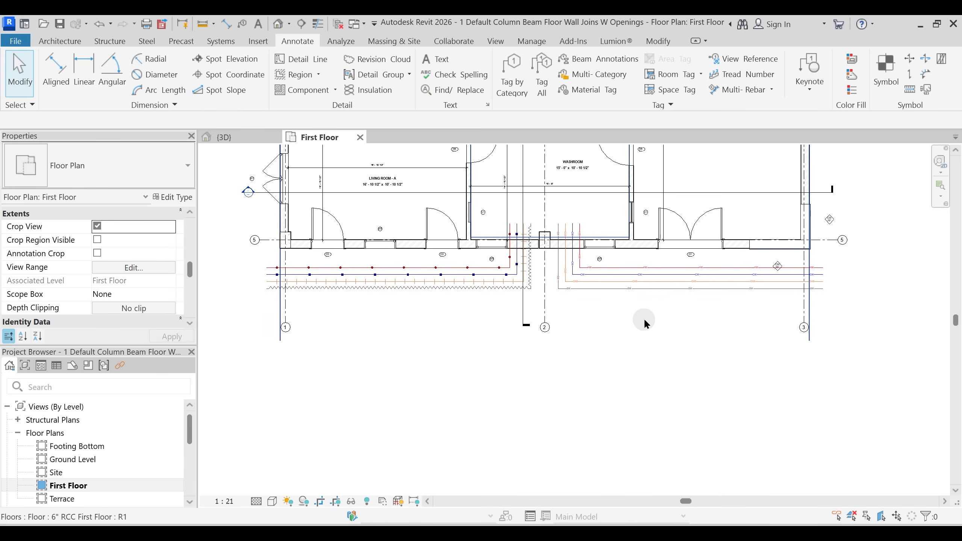
scroll(642, 319, "up", 3)
middle_click_drag(644, 320, 614, 378)
scroll(648, 358, "up", 2)
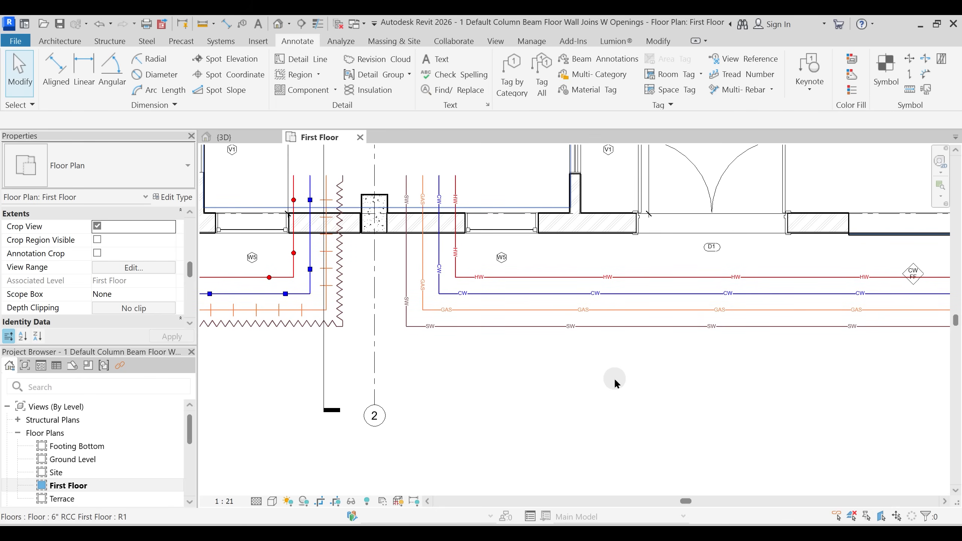
scroll(606, 381, "down", 1)
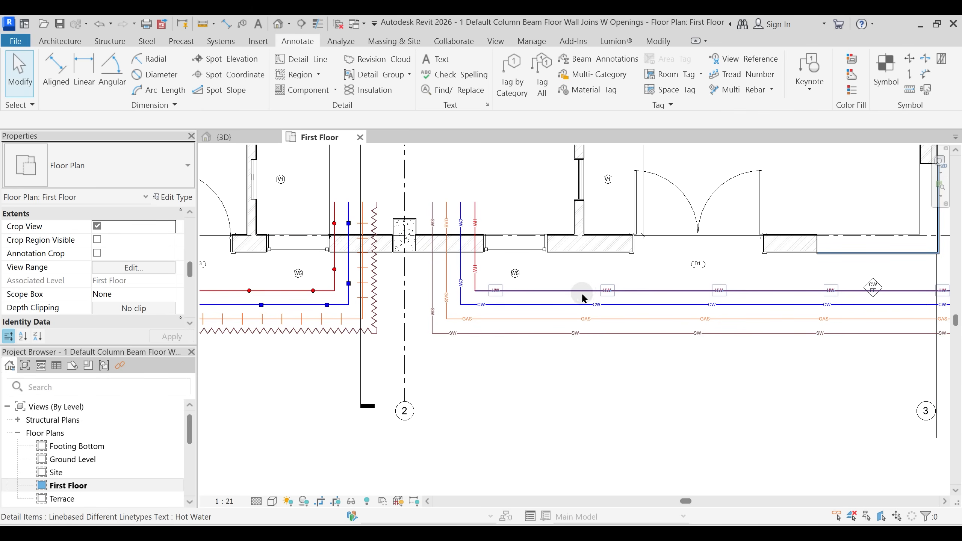
- Switch to AutoCAD and view the loadable linetypes in acad.lin, including the fenceline, gas and hot water types, without loading any
mouse_move(599, 533)
left_click(581, 481)
middle_click_drag(669, 291, 646, 293)
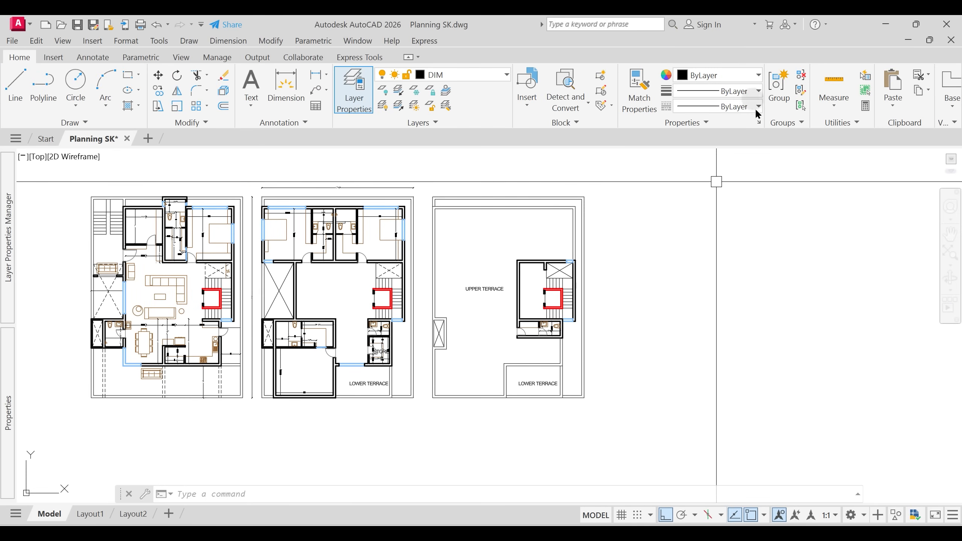
left_click(719, 106)
left_click(709, 288)
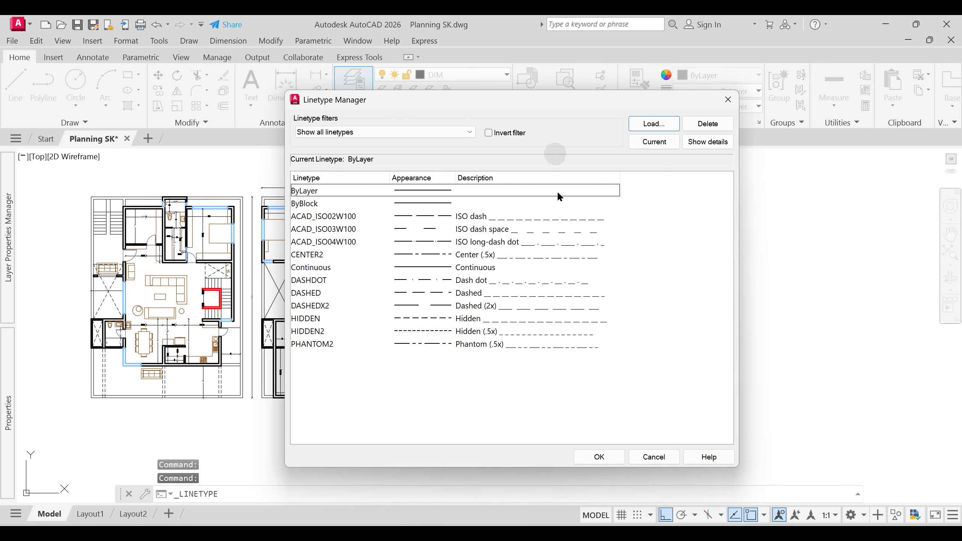
left_click(658, 126)
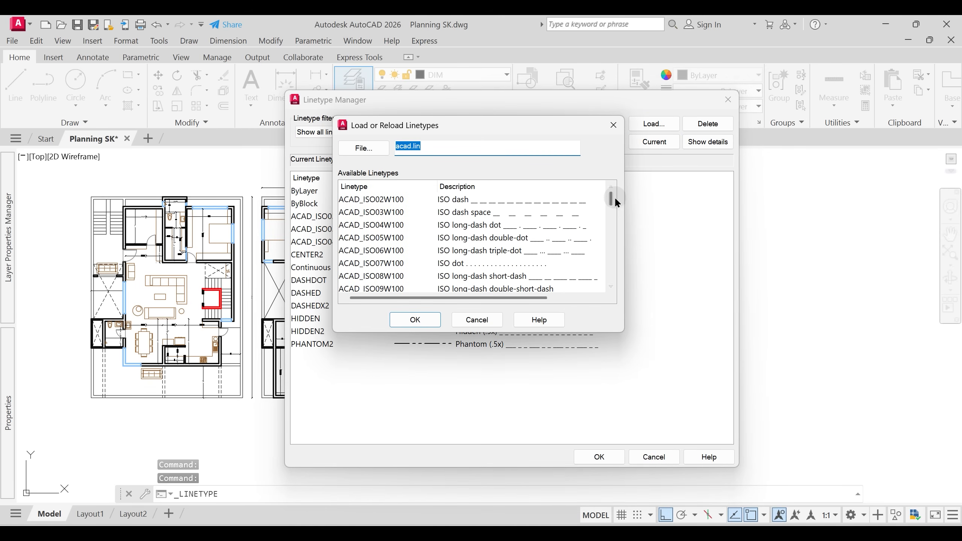
left_click_drag(614, 200, 614, 261)
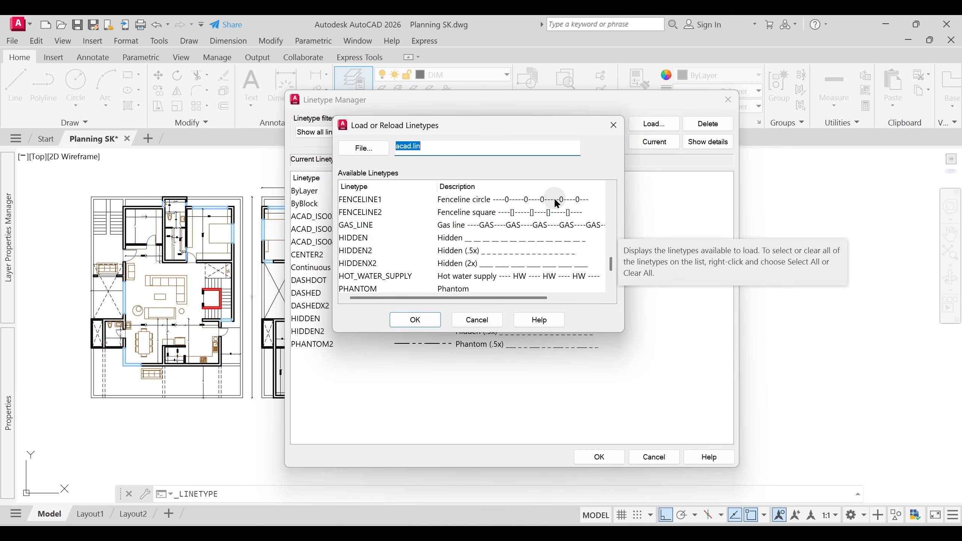
scroll(539, 275, "down", 2)
key("Escape")
key("Escape")
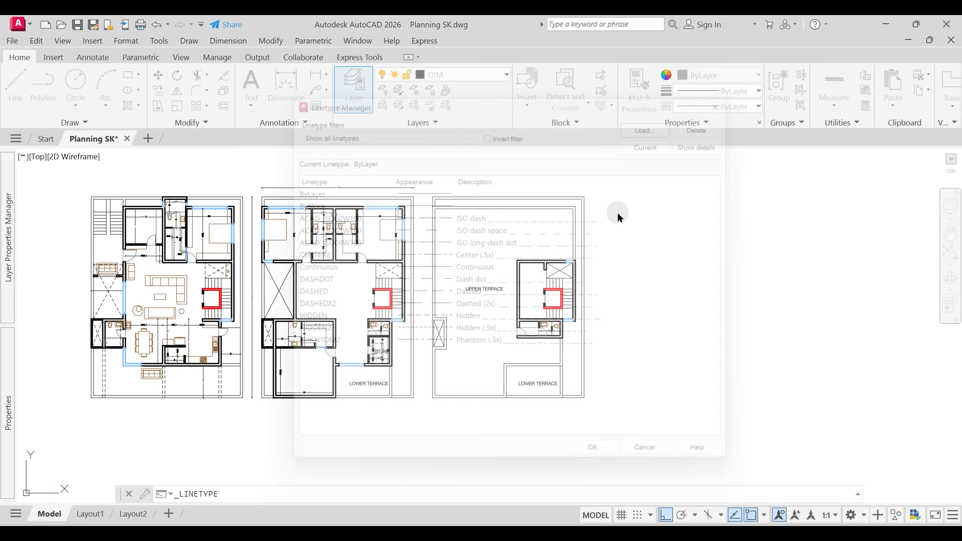
- Return to the Revit floor plan and inspect the line patterns of all Lines subcategories in Line Styles
mouse_move(599, 533)
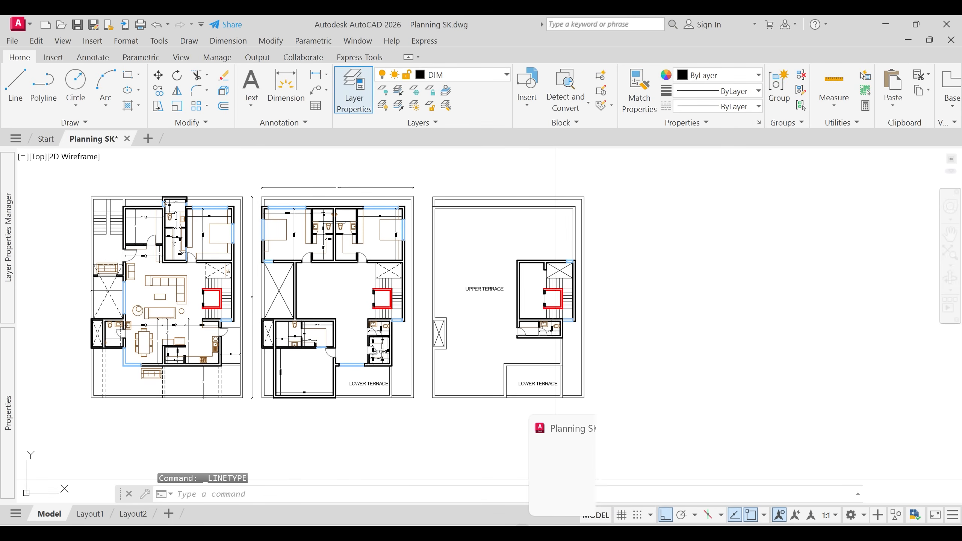
mouse_move(509, 534)
left_click(493, 484)
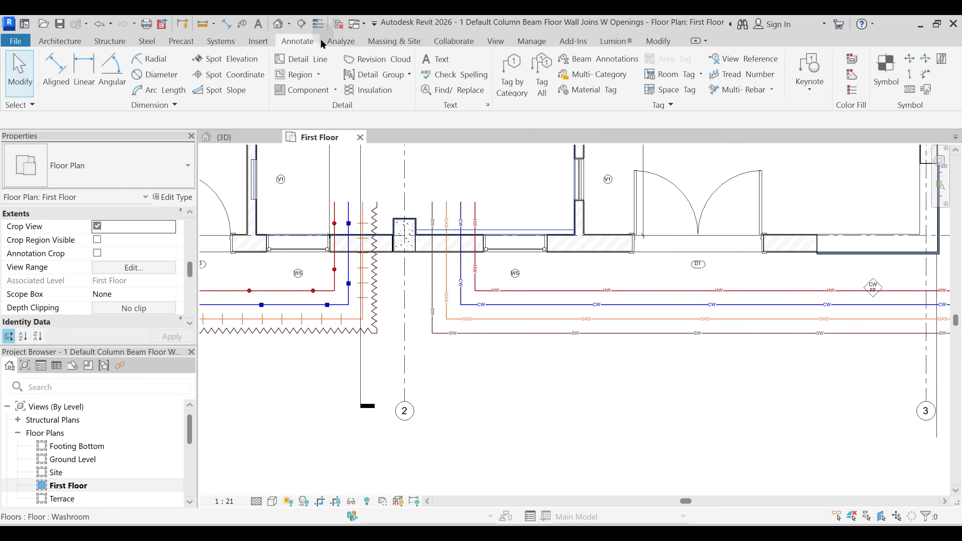
left_click(531, 41)
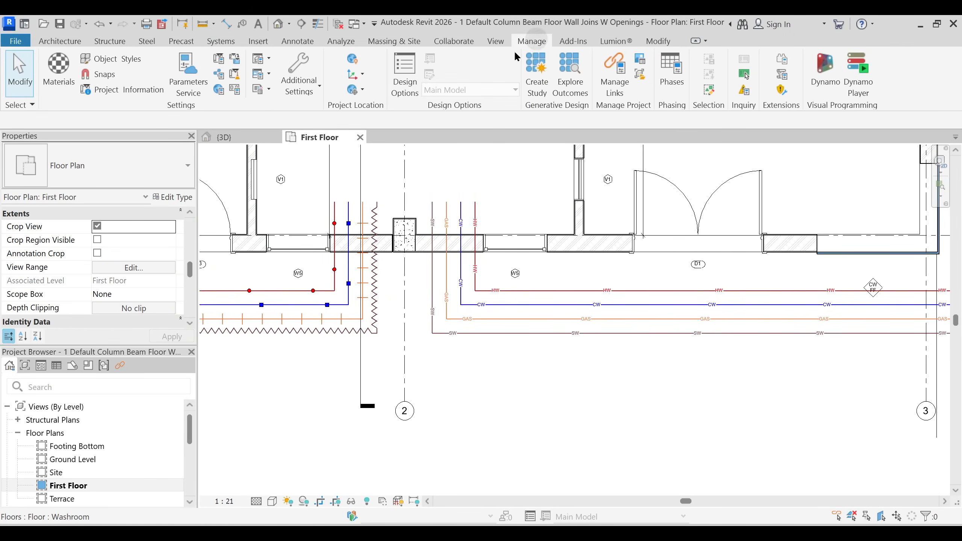
left_click(311, 91)
left_click(310, 111)
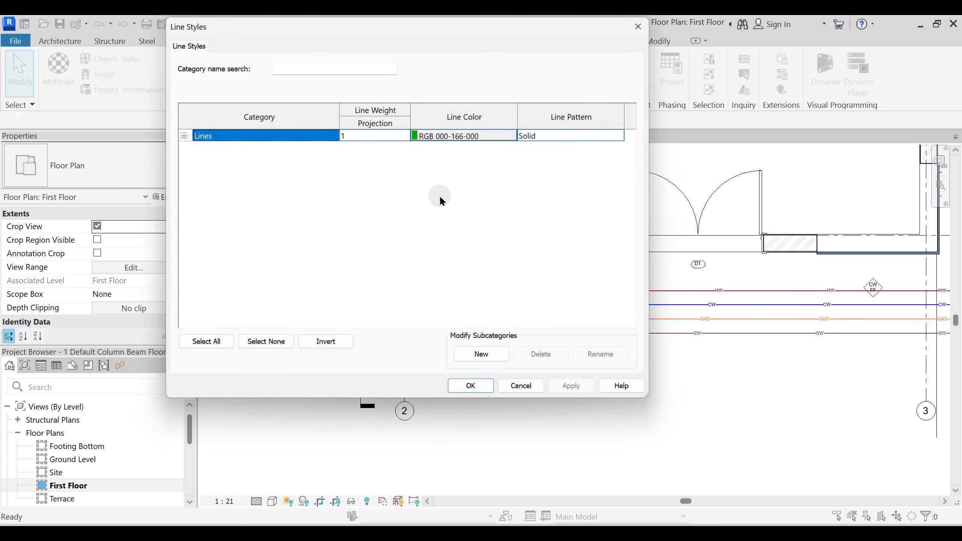
left_click(183, 135)
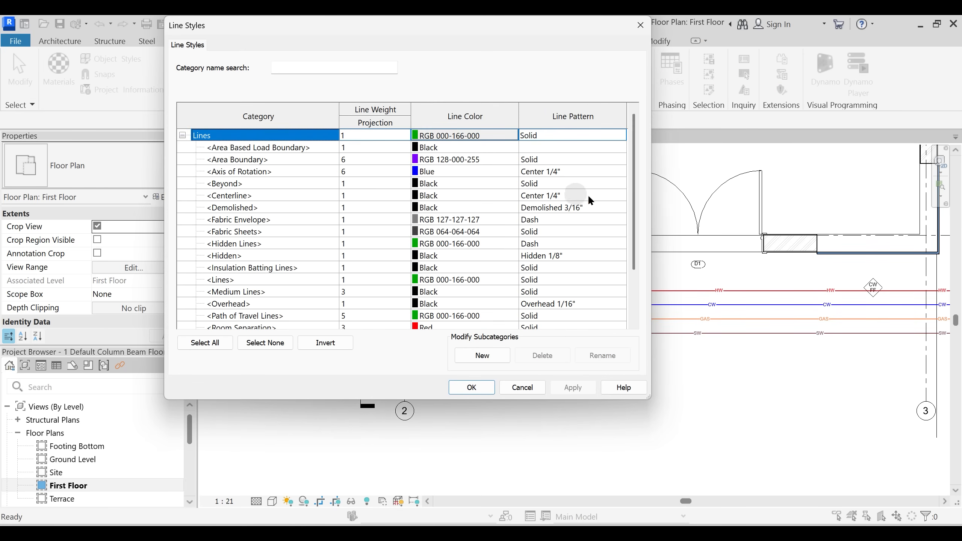
left_click_drag(631, 153, 637, 206)
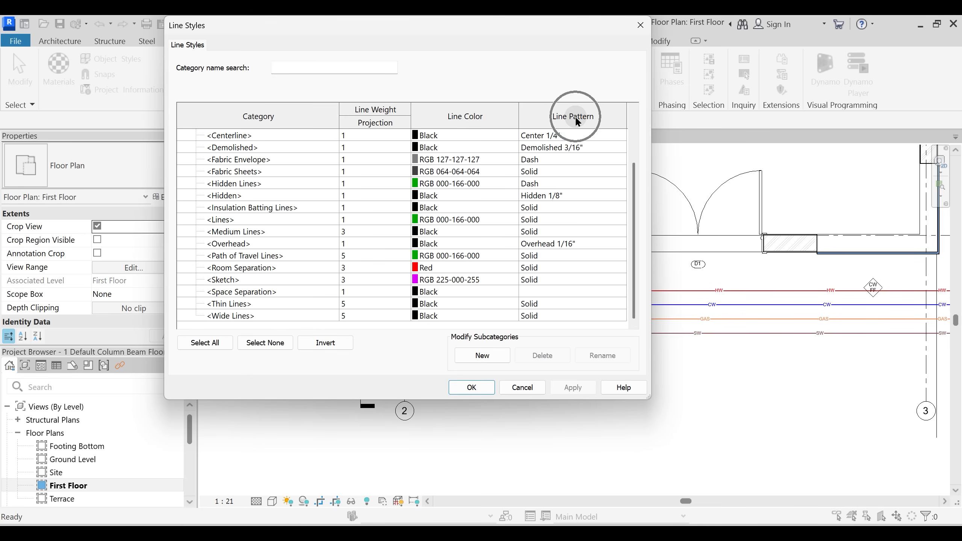
key("Escape")
- Review the project's available Line Patterns in the additional settings and close the list
left_click(311, 86)
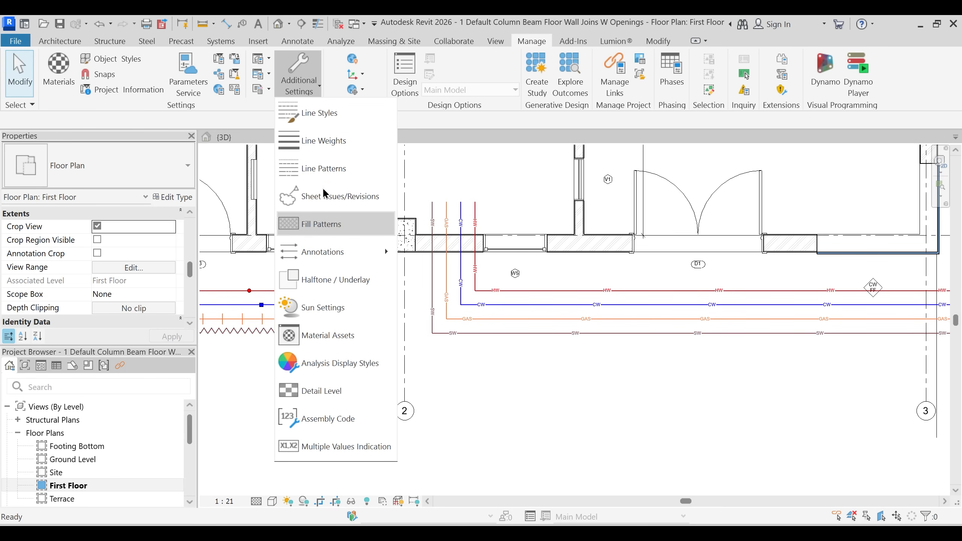
left_click(323, 168)
mouse_move(688, 153)
left_mouse_down()
mouse_move(689, 335)
mouse_move(690, 137)
left_mouse_up()
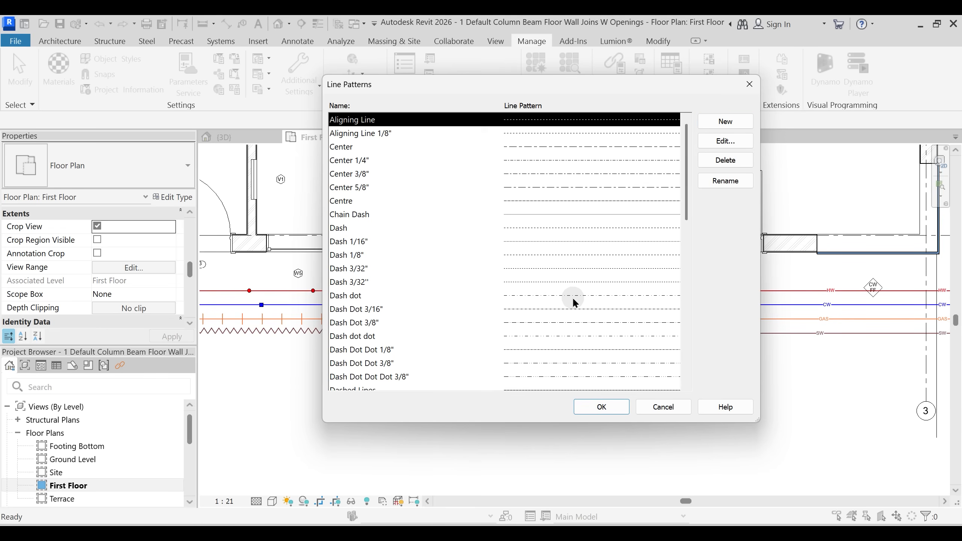
left_click(607, 408)
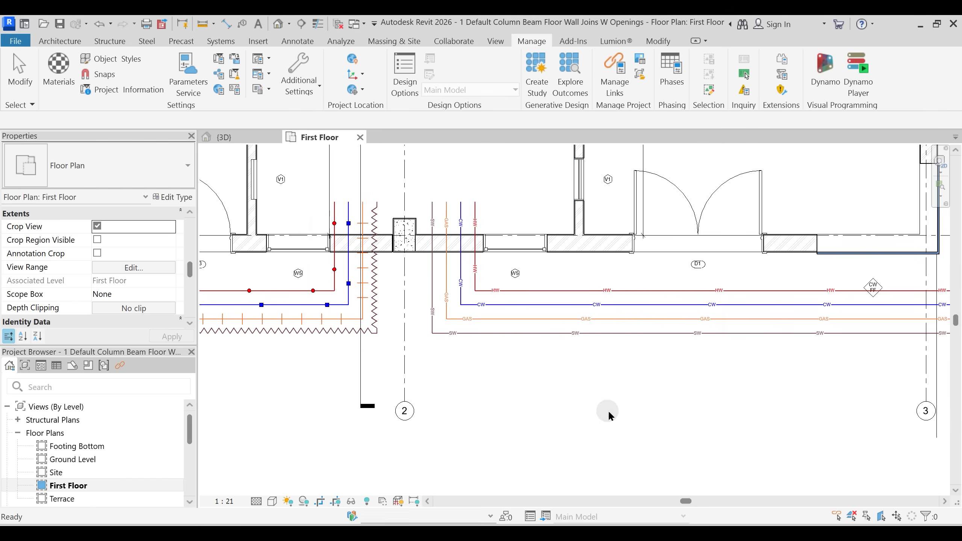
- Examine the symbol and text service lines between grids 1 and 3, and turn off the floor plan's Crop View
scroll(468, 317, "up", 2)
middle_click_drag(544, 374, 592, 356)
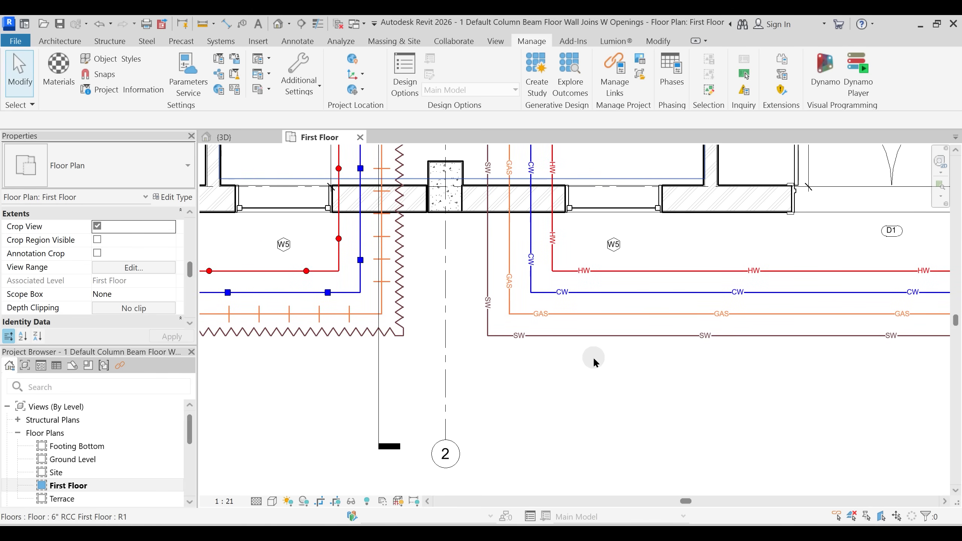
scroll(592, 355, "down", 1)
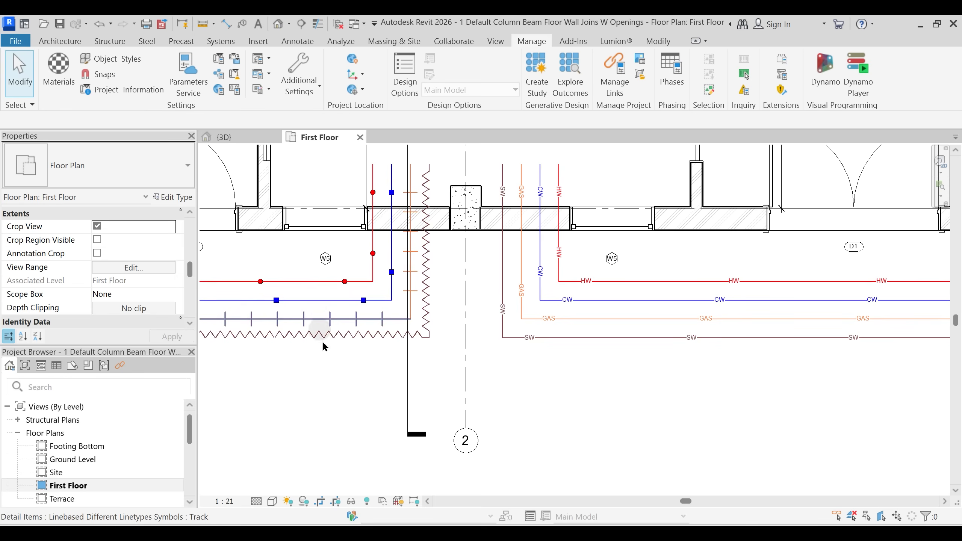
scroll(429, 358, "down", 5)
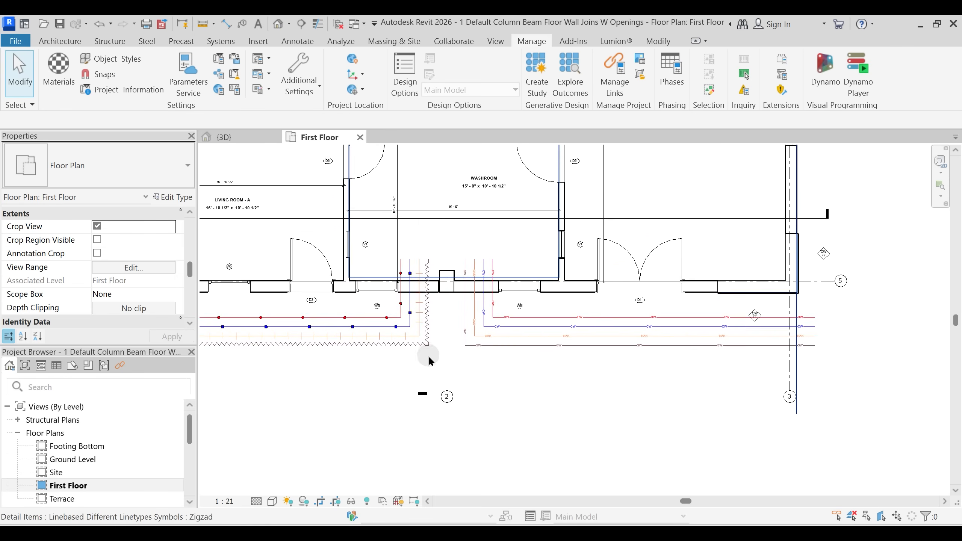
middle_click_drag(531, 423, 587, 401)
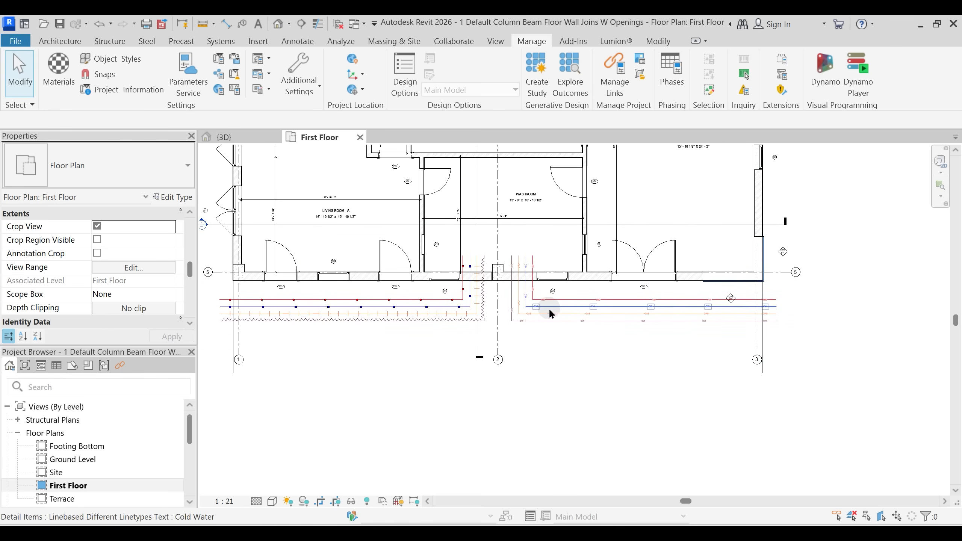
scroll(549, 304, "up", 2)
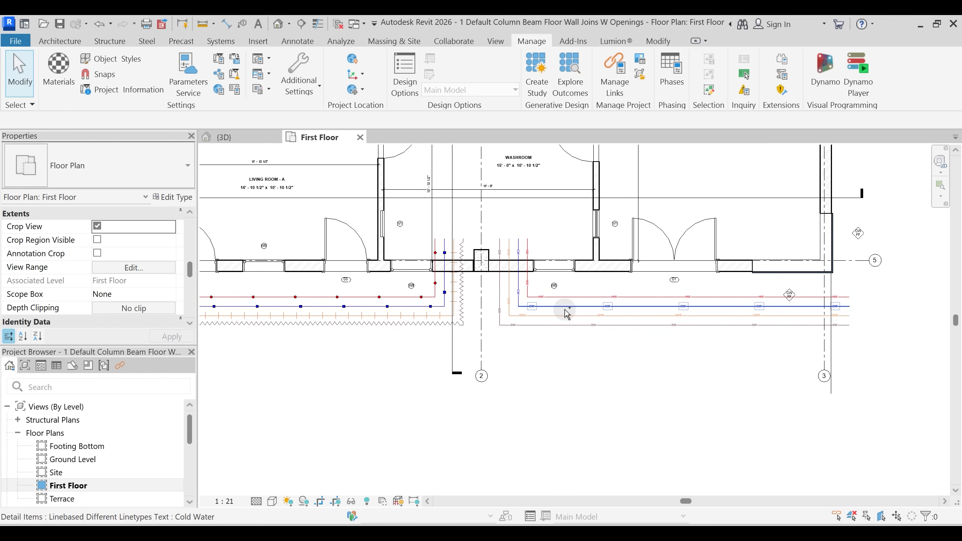
middle_click_drag(522, 392, 529, 347)
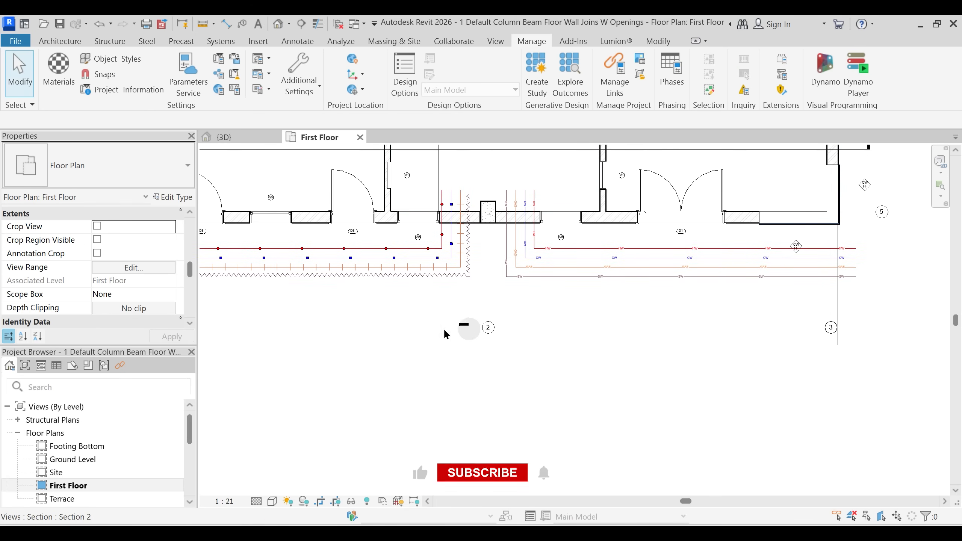
- Place a chained Hot Water text-linetype detail component below the service lines, with three segments of about 11'-6", 16'-6" and 8'-0"
left_click(292, 44)
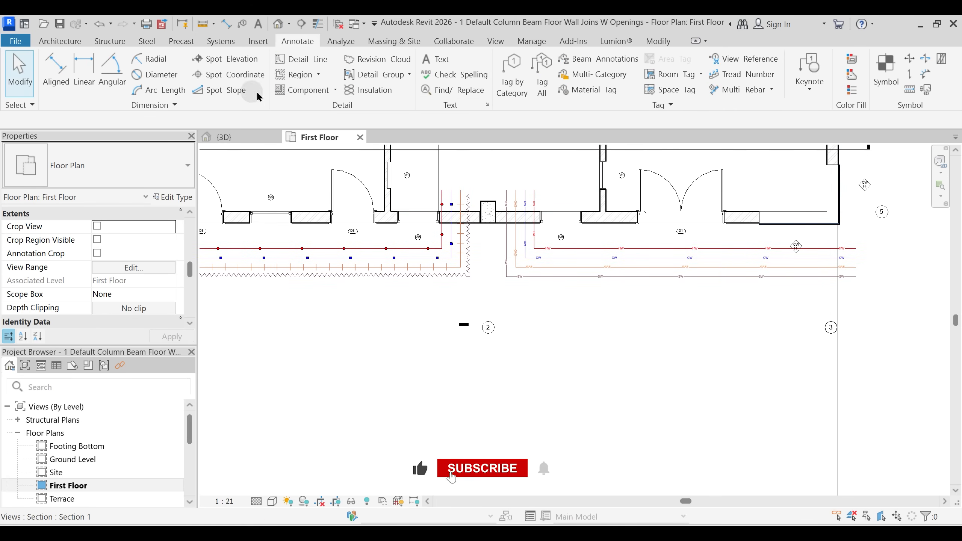
left_click(335, 90)
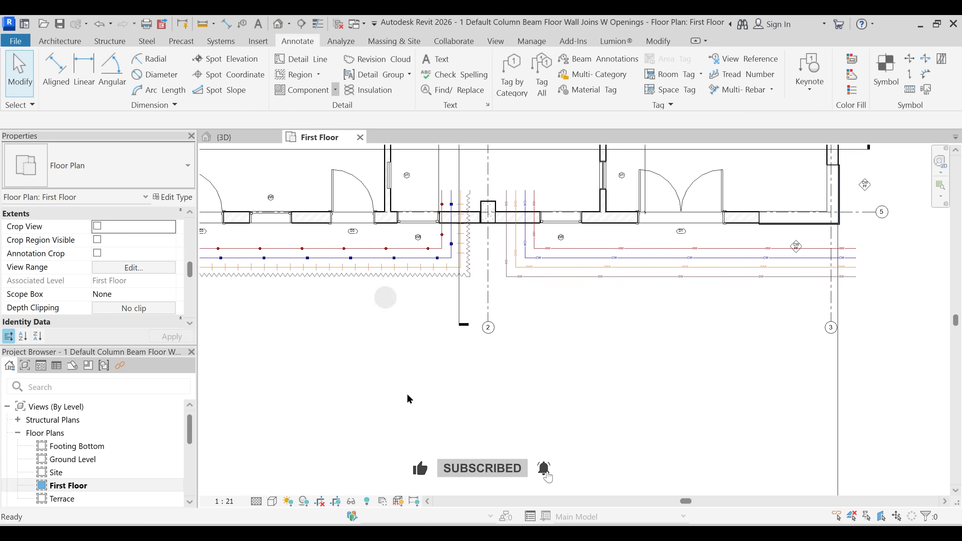
left_click(352, 112)
left_click(129, 178)
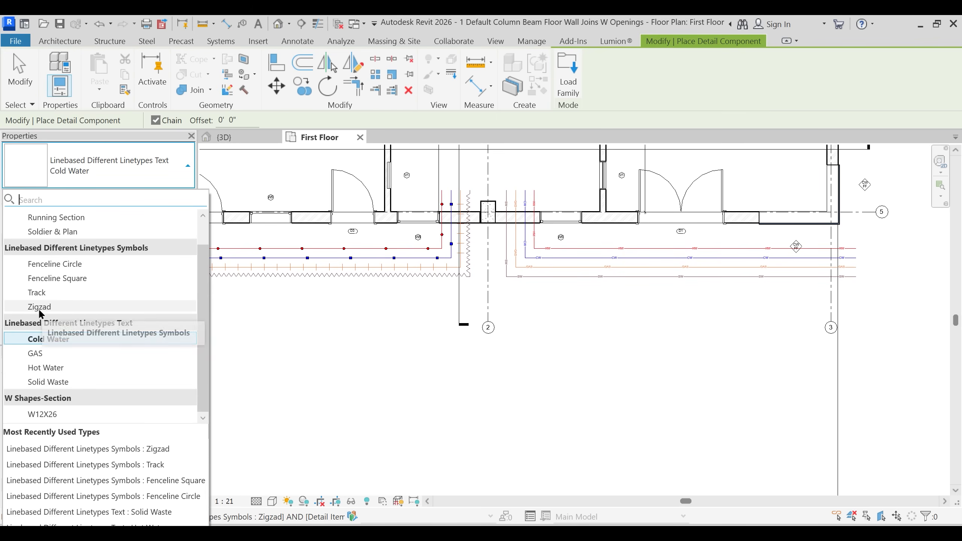
left_click(54, 367)
left_click(259, 365)
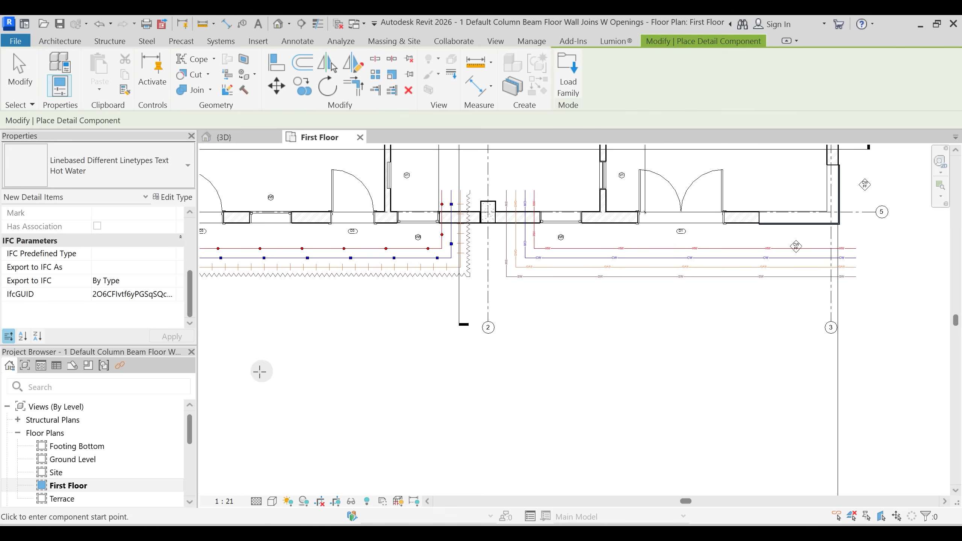
left_click(399, 314)
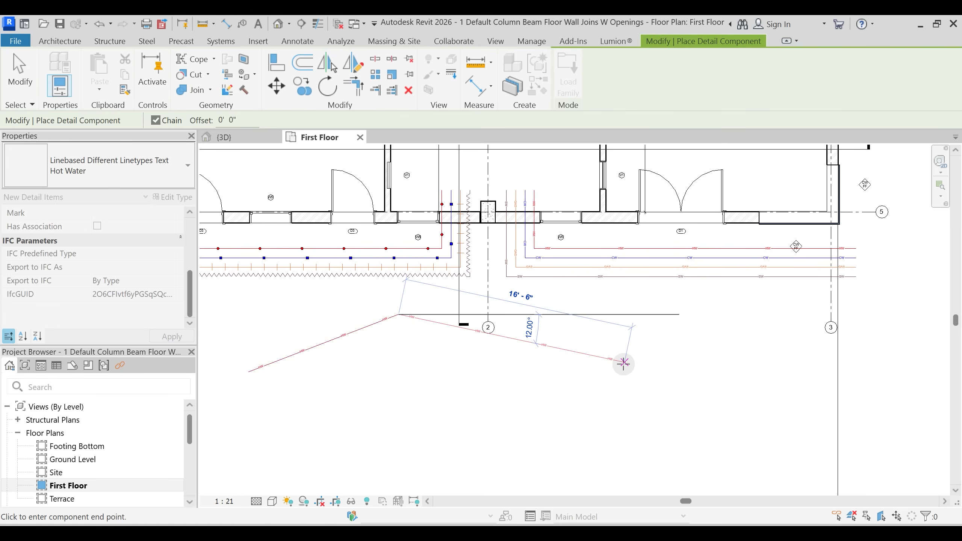
left_click(624, 362)
left_click(687, 455)
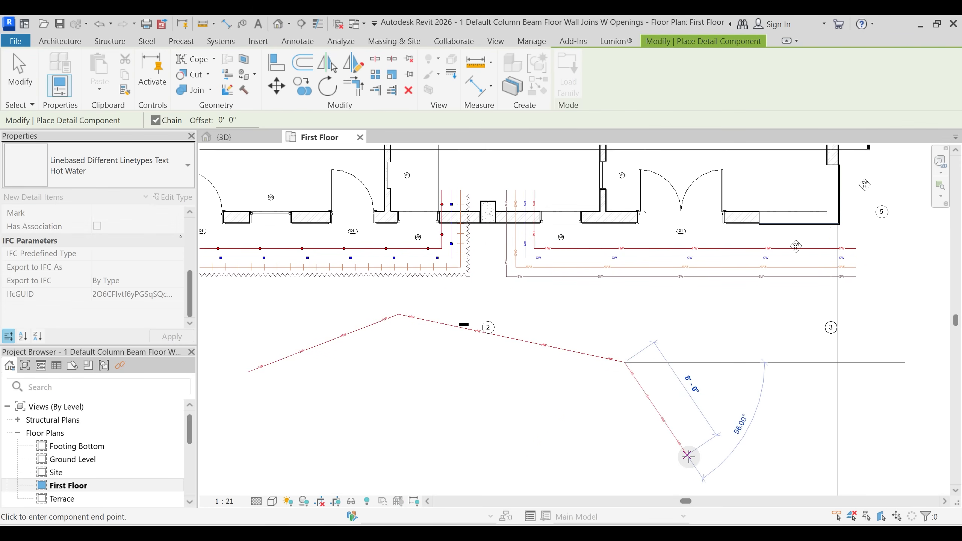
key("Escape")
key("Escape")
- Set the Number of text repeats to 15 on the first Hot Water segment
scroll(375, 358, "up", 3)
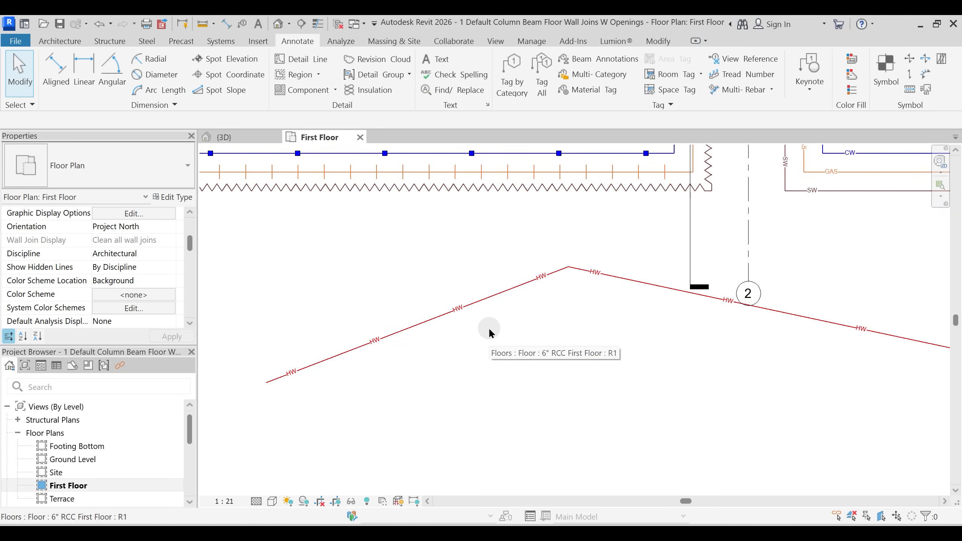
left_click(410, 328)
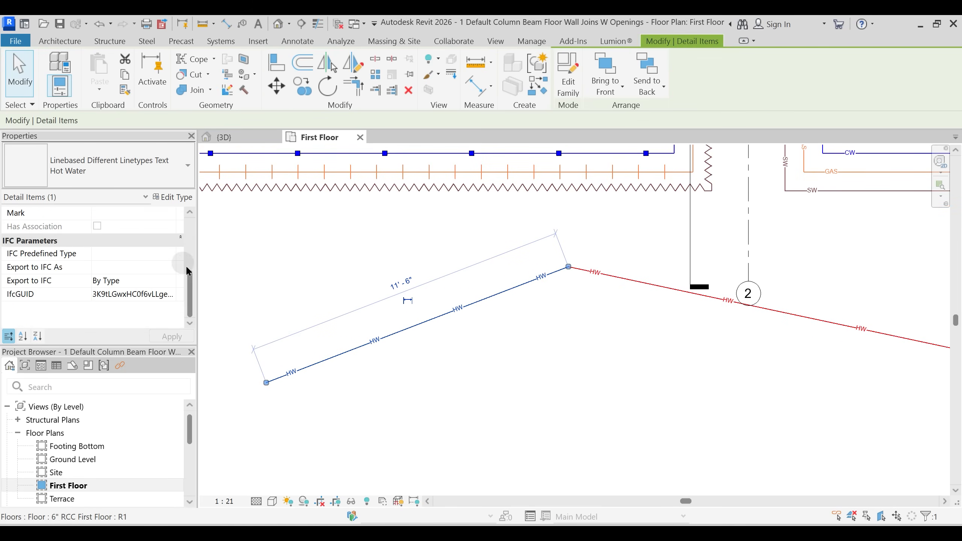
scroll(126, 268, "up", 3)
left_click(120, 256)
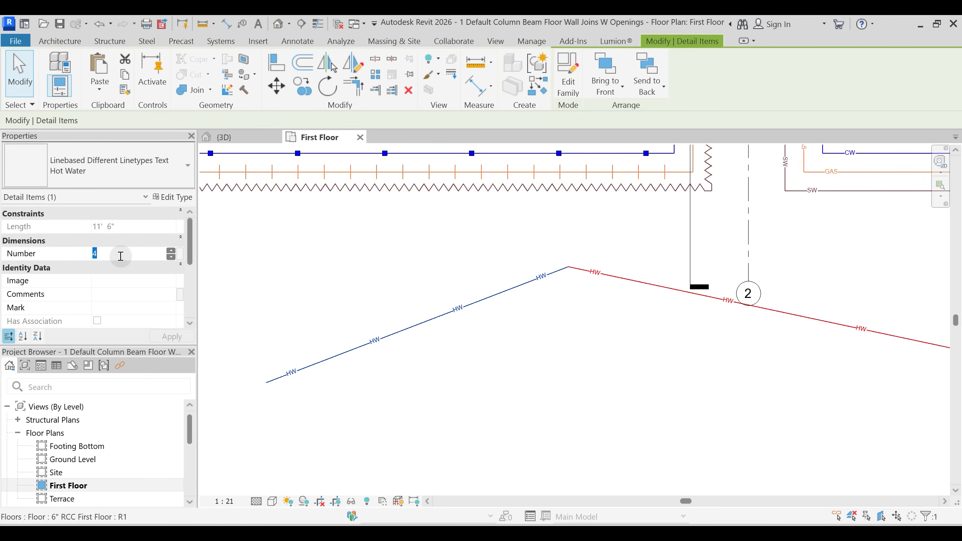
type("15")
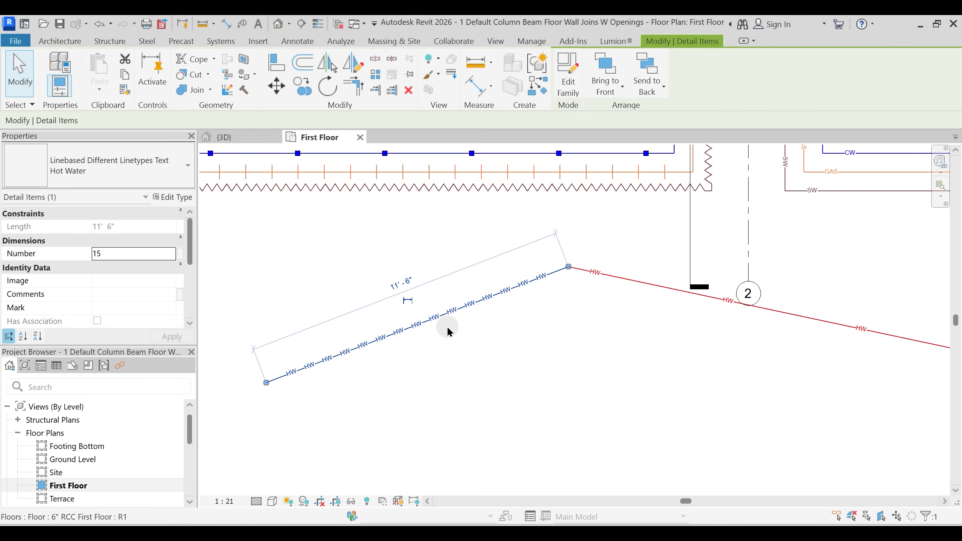
- Try the Cold Water and GAS types of Linebased Different Linetypes Text on the first segment
left_click(128, 167)
left_click(473, 387)
left_click(138, 161)
left_click(407, 350)
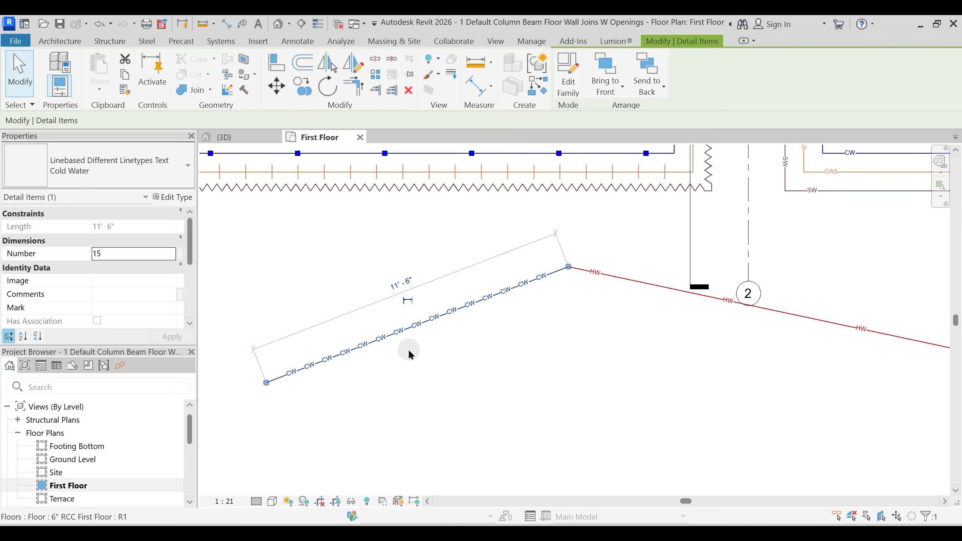
left_click(453, 367)
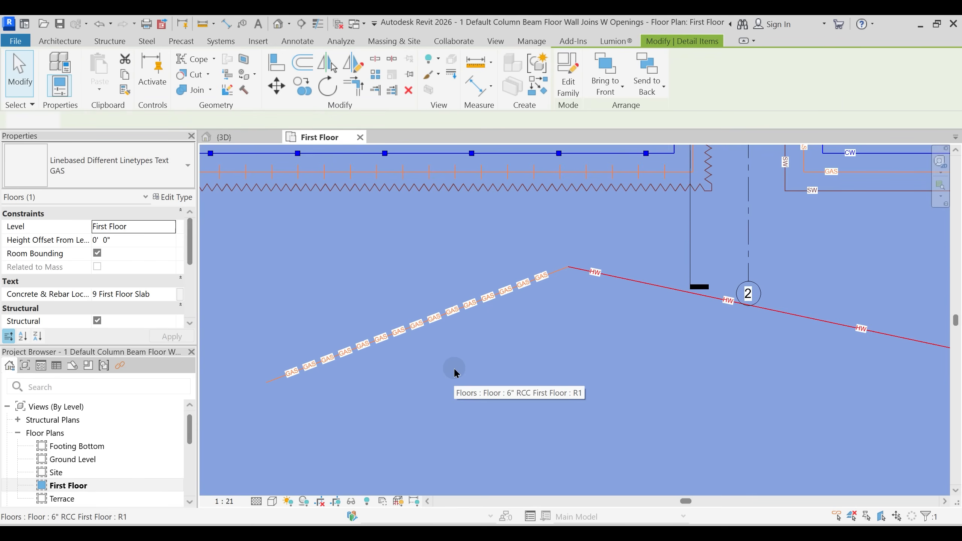
- Change the first segment from the GAS type to Solid Waste and deselect it
key("Escape")
left_click(447, 313)
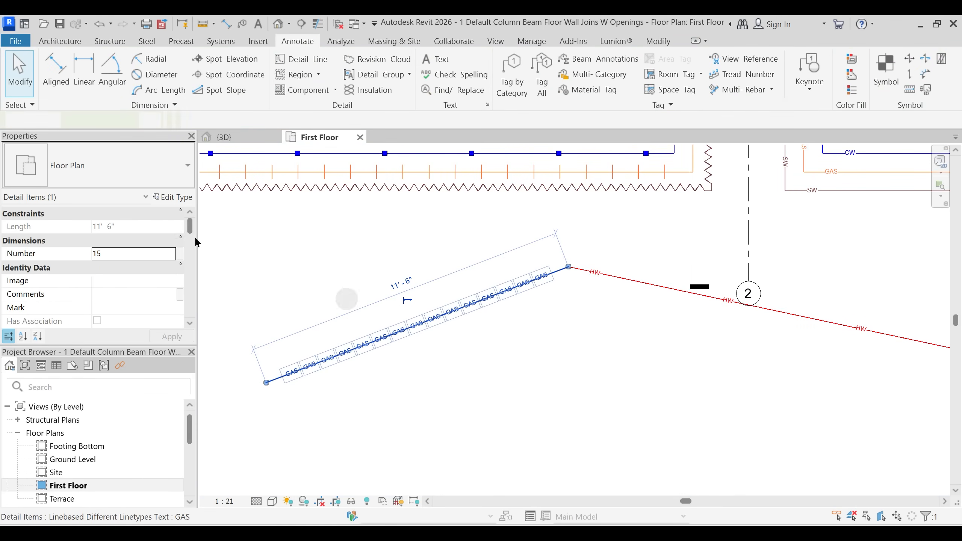
left_click(138, 163)
left_click(472, 389)
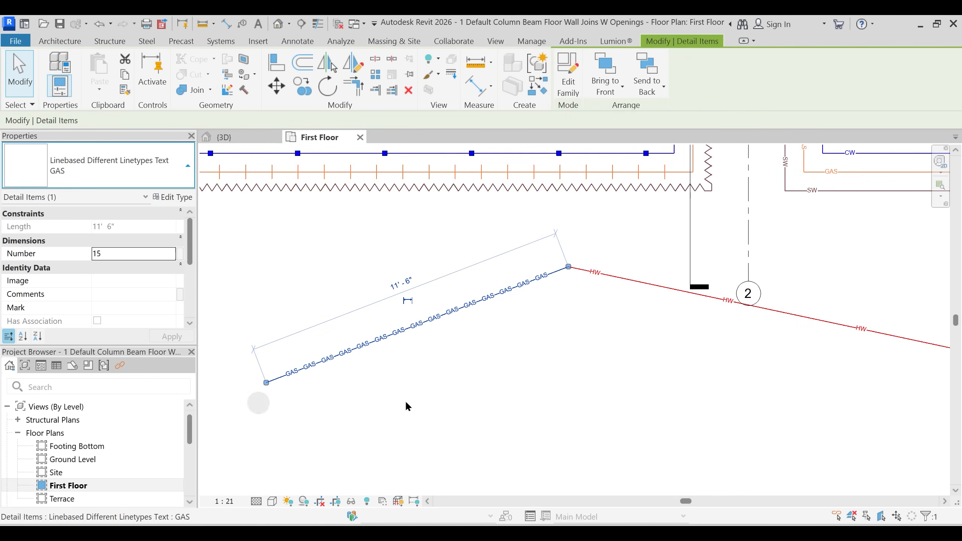
left_click(472, 392)
key("Escape")
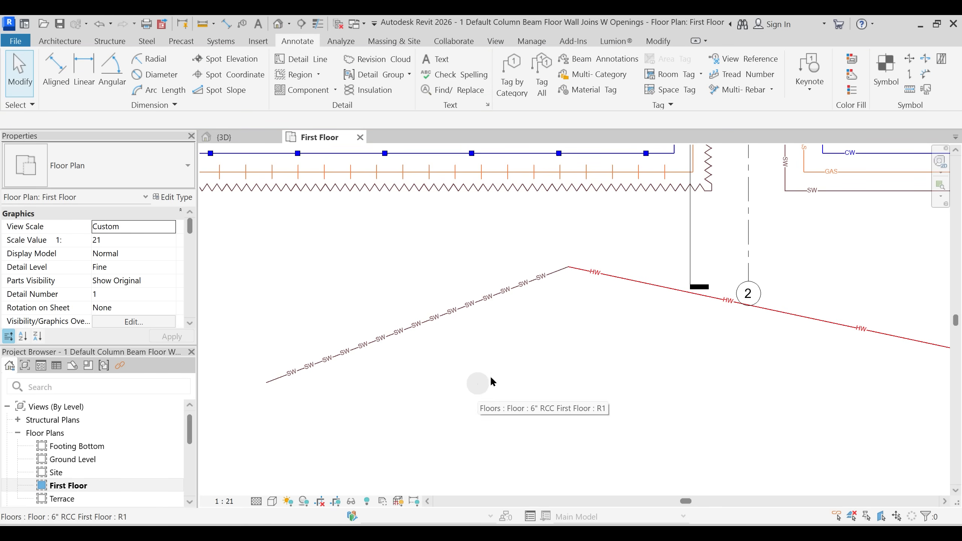
- Change the middle 16'-6" segment's type to Cold Water
scroll(639, 308, "down", 3)
middle_click_drag(592, 320, 432, 290)
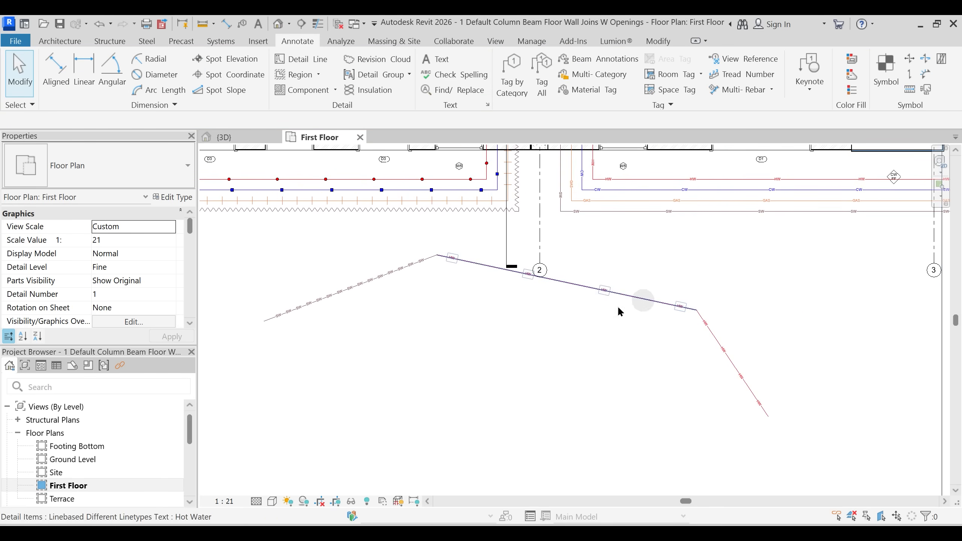
left_click(642, 300)
left_click(129, 181)
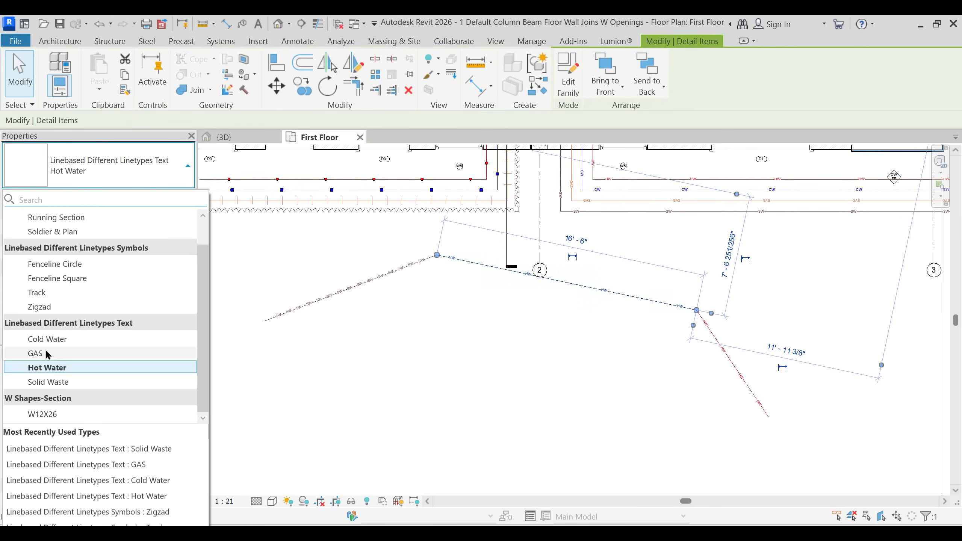
left_click(619, 393)
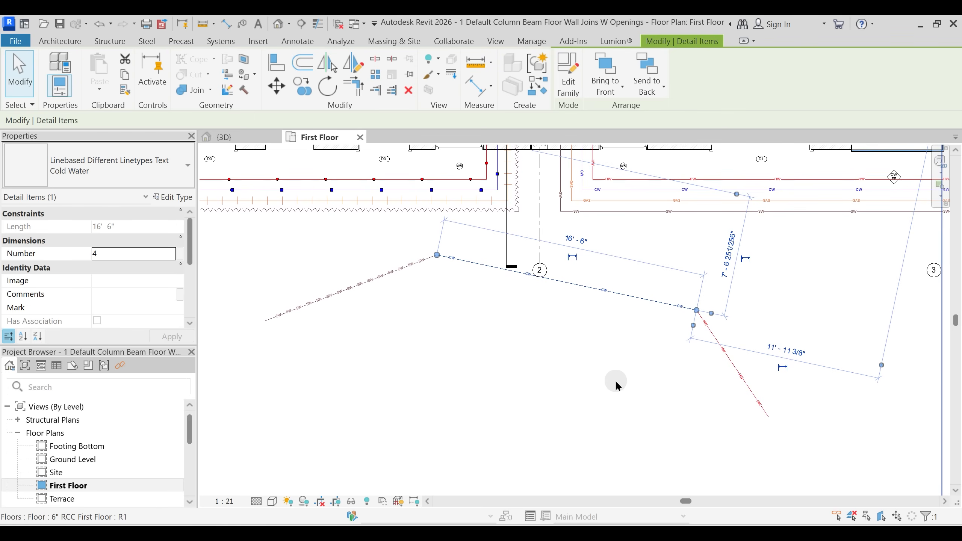
left_click(615, 382)
- Change the last 8'-0" segment to the Fenceline Circle type of Linebased Different Linetypes Symbols
scroll(643, 353, "up", 2)
left_click(751, 353)
left_click(142, 170)
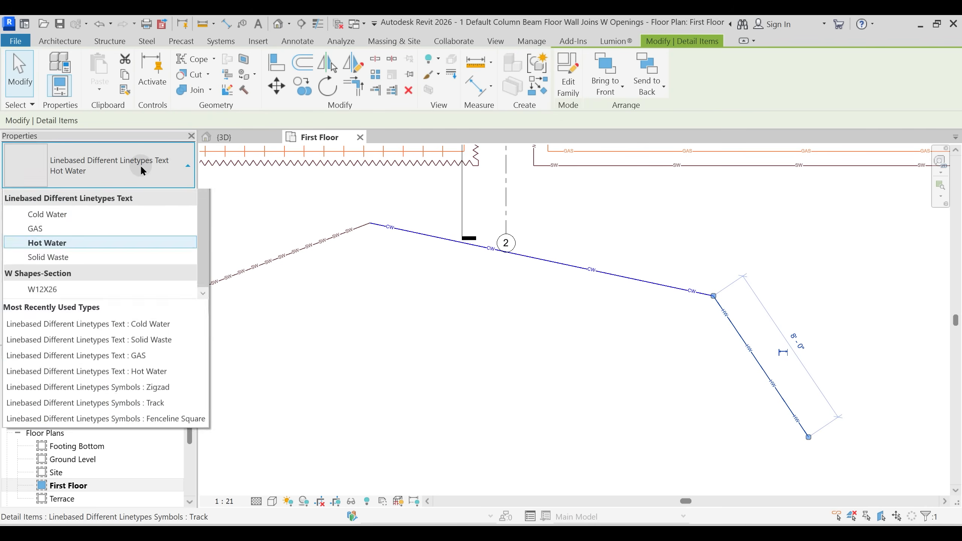
left_click(599, 344)
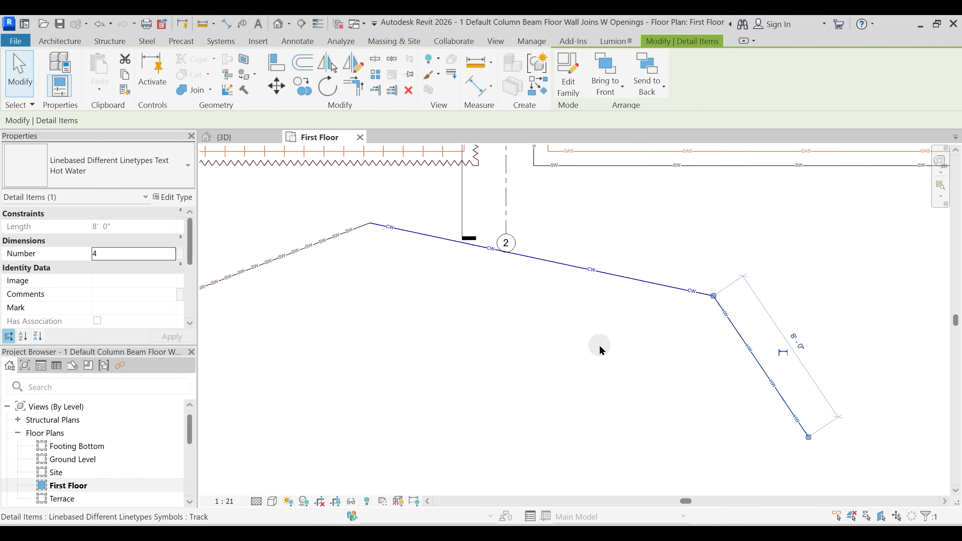
left_click(598, 345)
- Change the middle segment to the Fenceline Square type of Linebased Different Linetypes Symbols
scroll(785, 394, "up", 2)
middle_click_drag(825, 341, 766, 294)
scroll(768, 297, "down", 4)
middle_click_drag(555, 221, 404, 234)
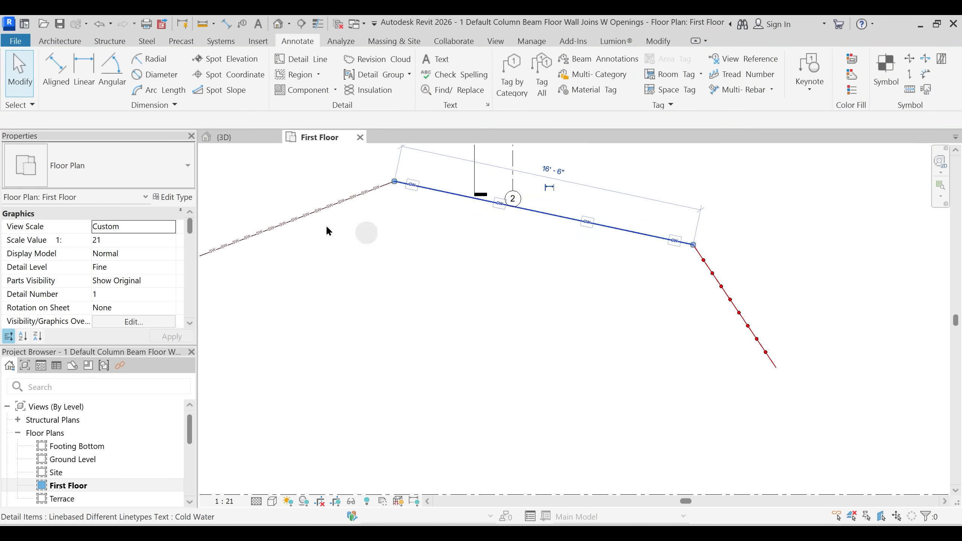
left_click(435, 190)
left_click(126, 166)
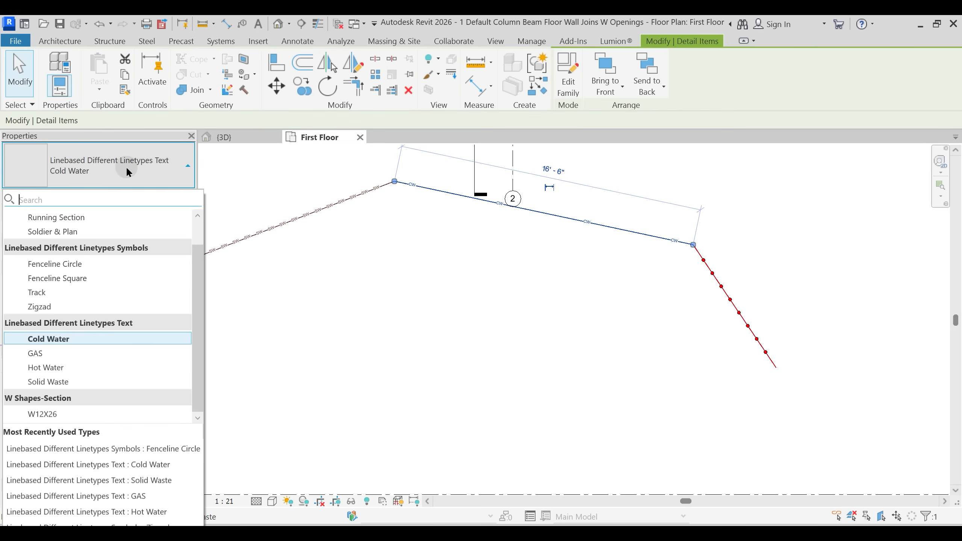
left_click(57, 278)
scroll(559, 255, "up", 1)
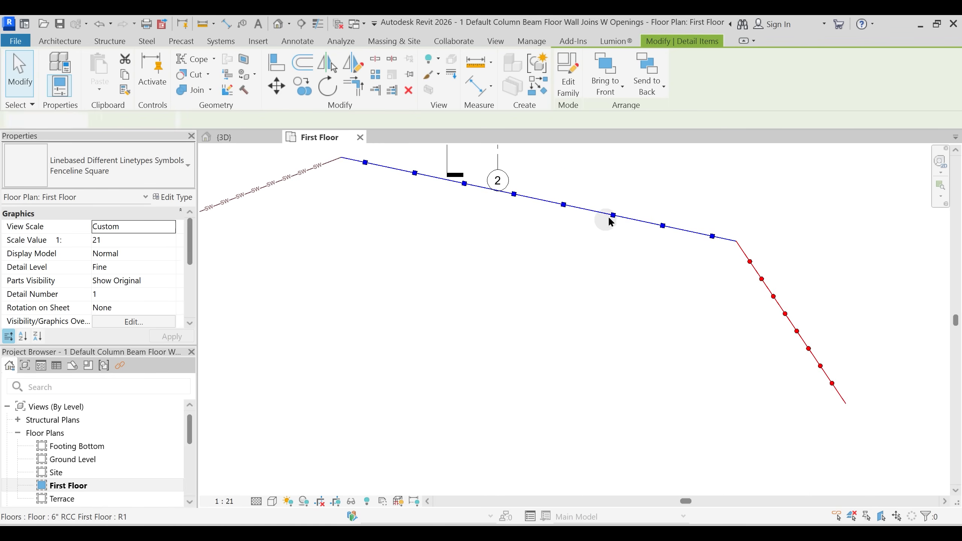
left_click(595, 232)
- Set the Number of squares on the middle Fenceline Square segment to 25
left_click(615, 215)
left_click(123, 256)
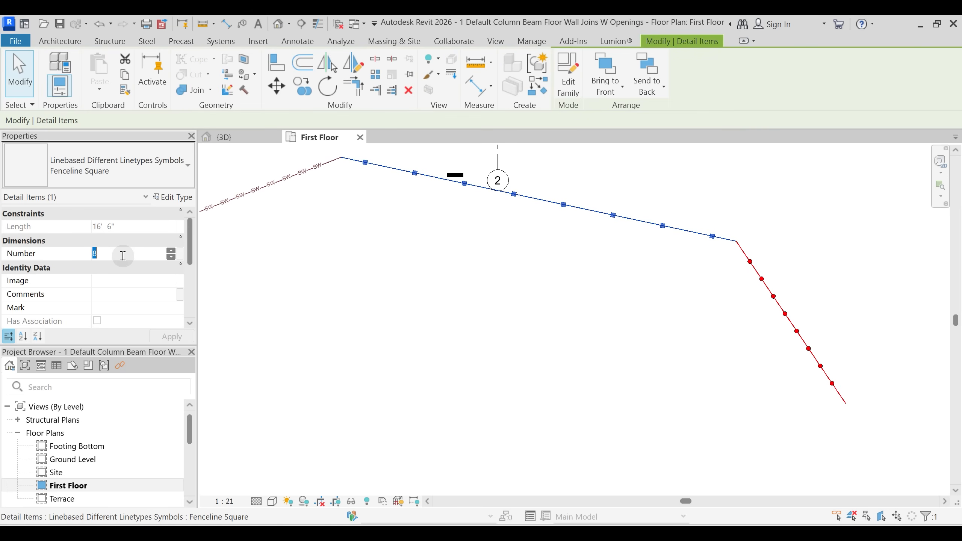
left_click(524, 301)
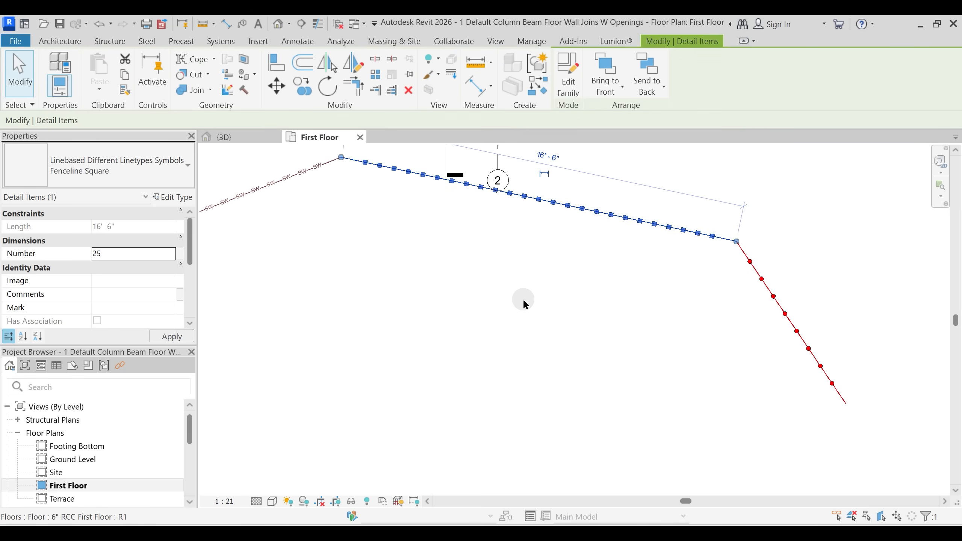
left_click(600, 299)
- Change the first Solid Waste segment to the Track symbol type and set its Number to 25
scroll(557, 252, "down", 2)
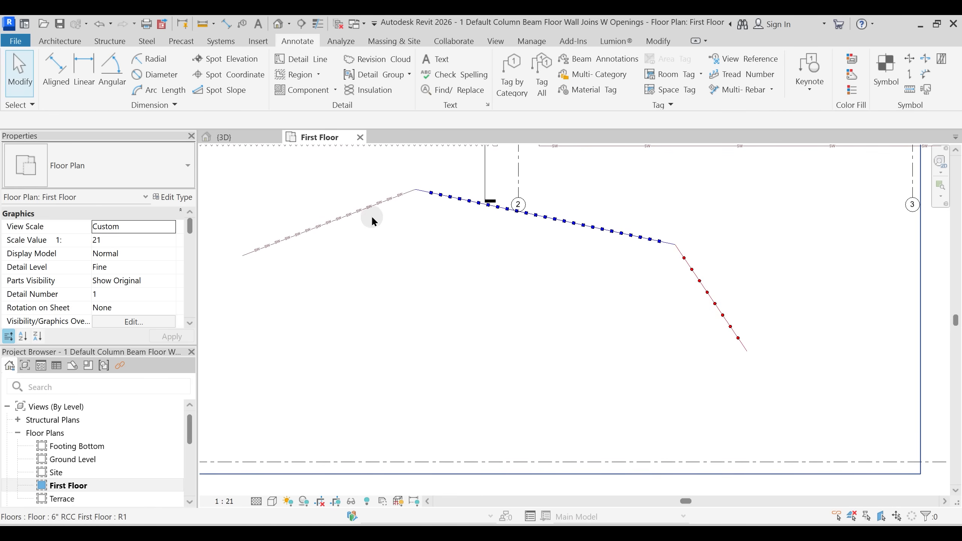
left_click(368, 205)
left_click(125, 166)
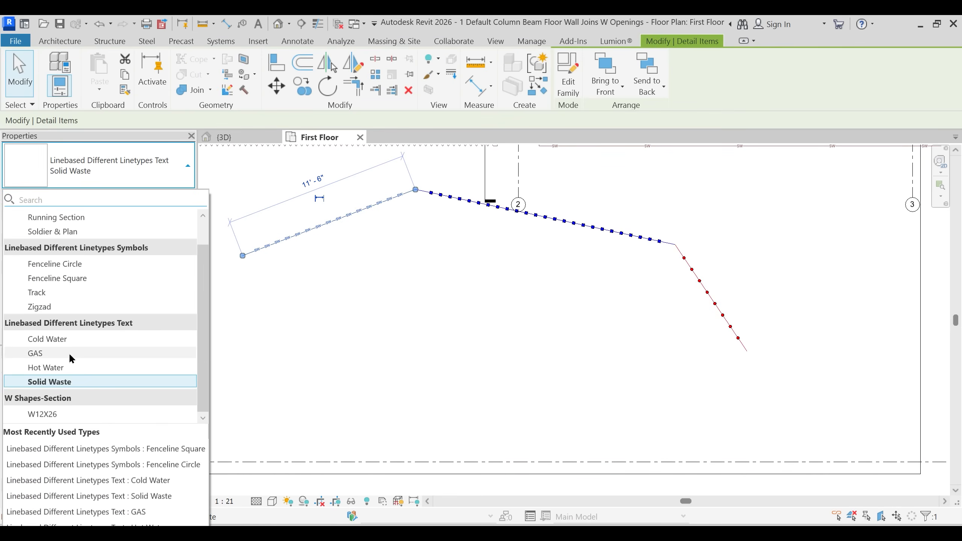
left_click(42, 294)
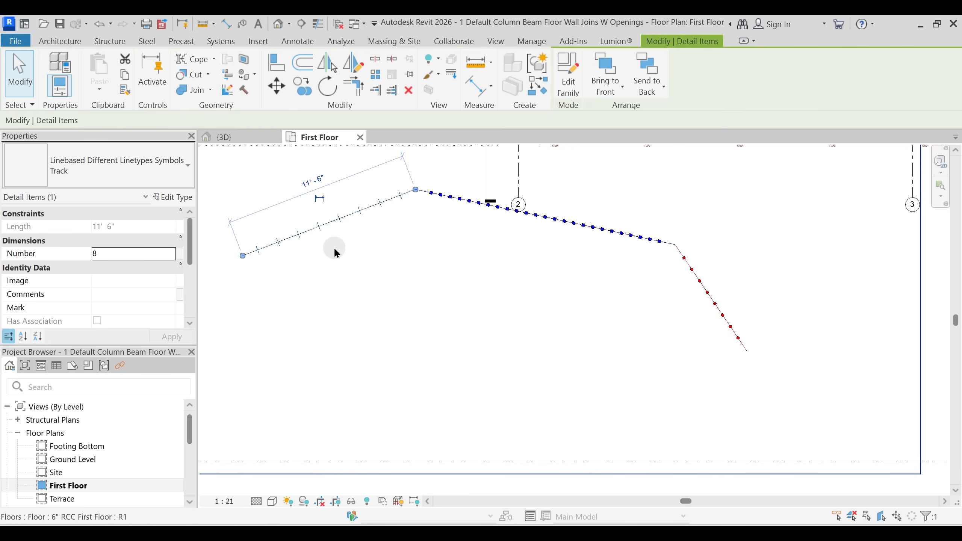
left_click(125, 254)
type("25")
key("Return")
left_click(136, 173)
left_click(438, 290)
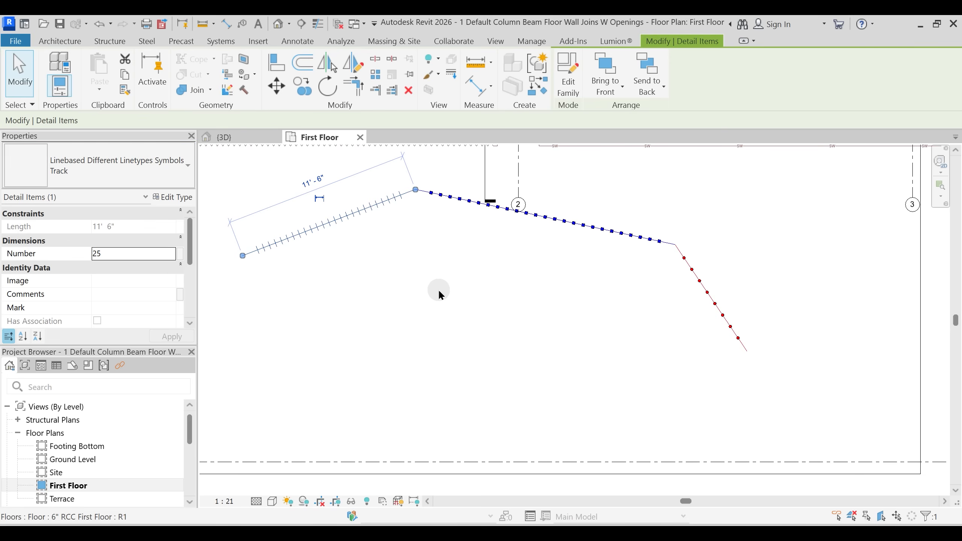
- Change the first 11'-6" segment to the Zigzad type and set its Number to 30
left_click(112, 255)
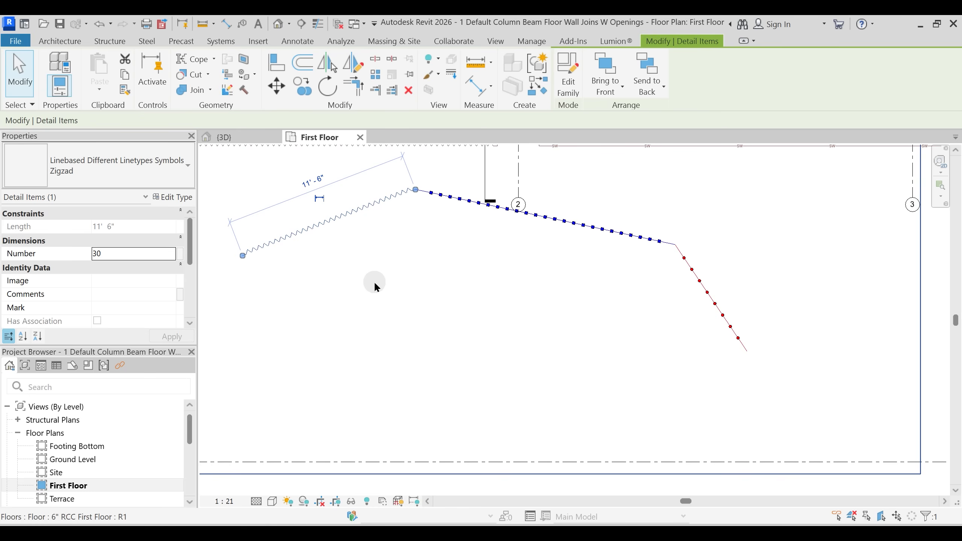
left_click(374, 282)
key("Escape")
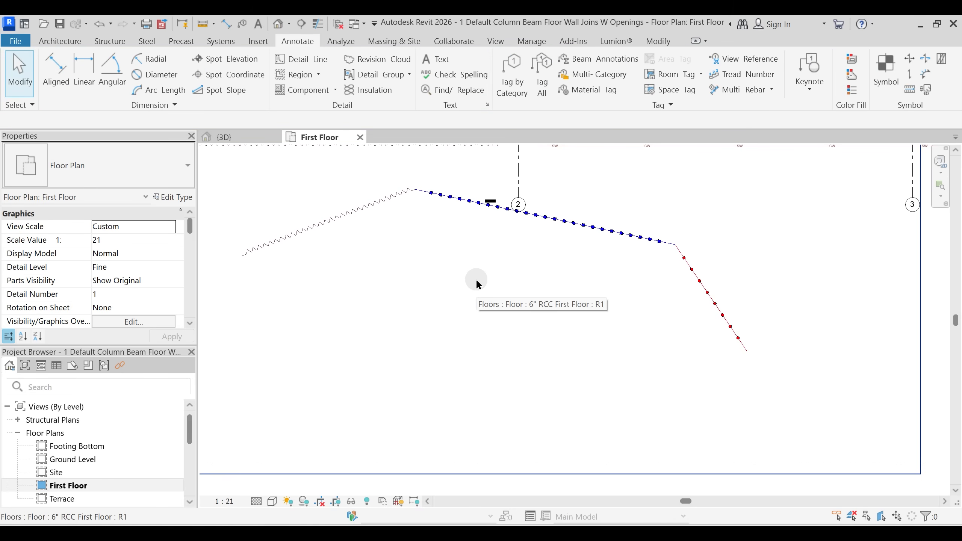
- Delete the three connected sample line segments below the building in the First Floor plan
scroll(385, 247, "down", 2)
left_click(633, 288)
left_click(503, 224, "ctrl")
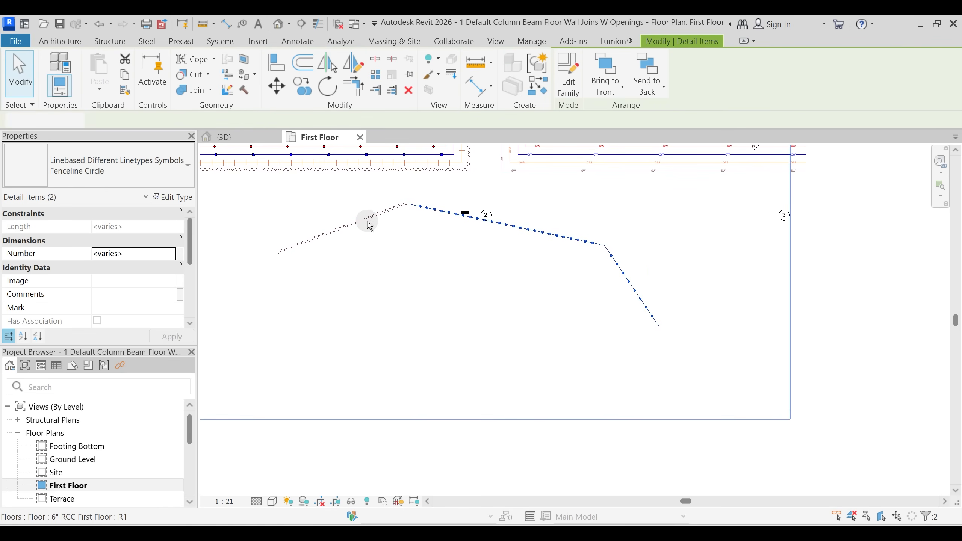
left_click(365, 219, "ctrl")
key("Delete")
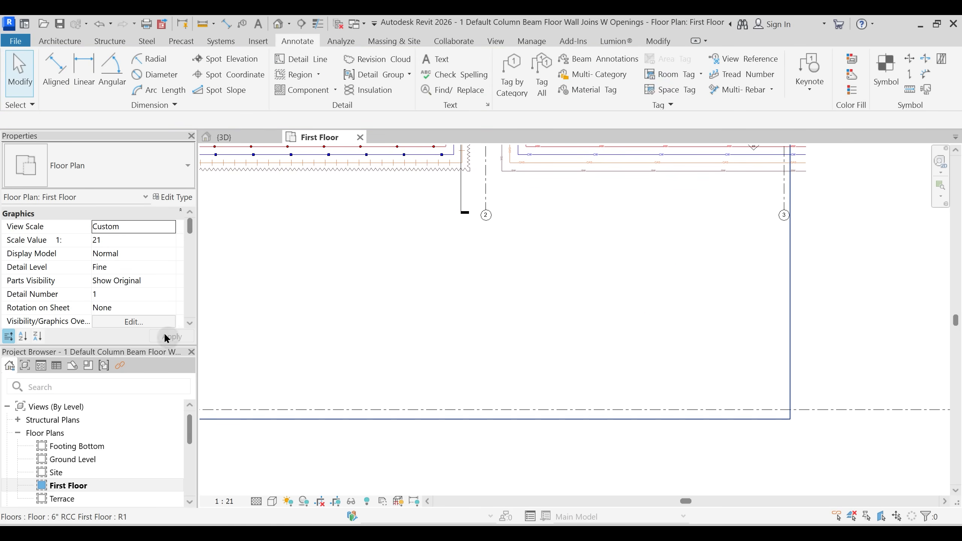
- Turn on Crop View for the First Floor plan
scroll(129, 254, "down", 5)
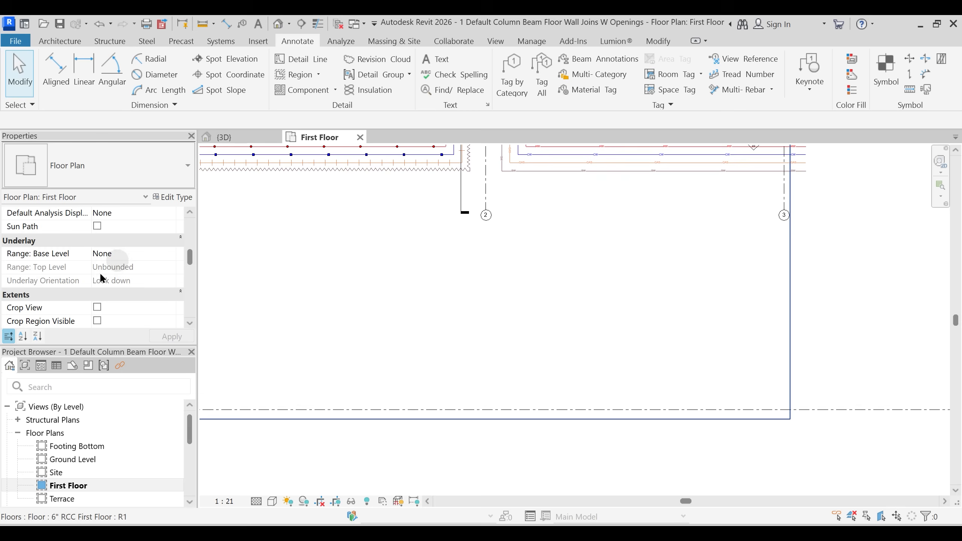
left_click(97, 307)
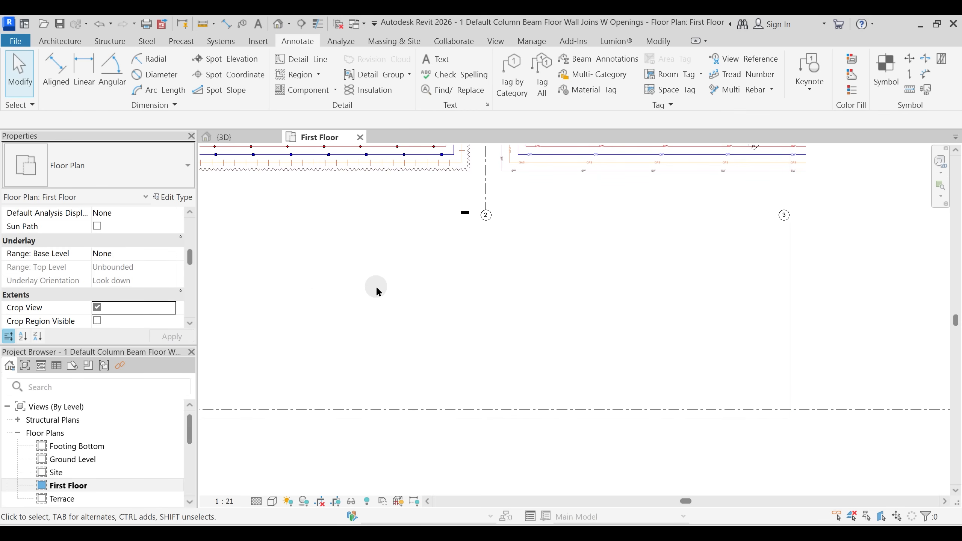
scroll(118, 261, "down", 4)
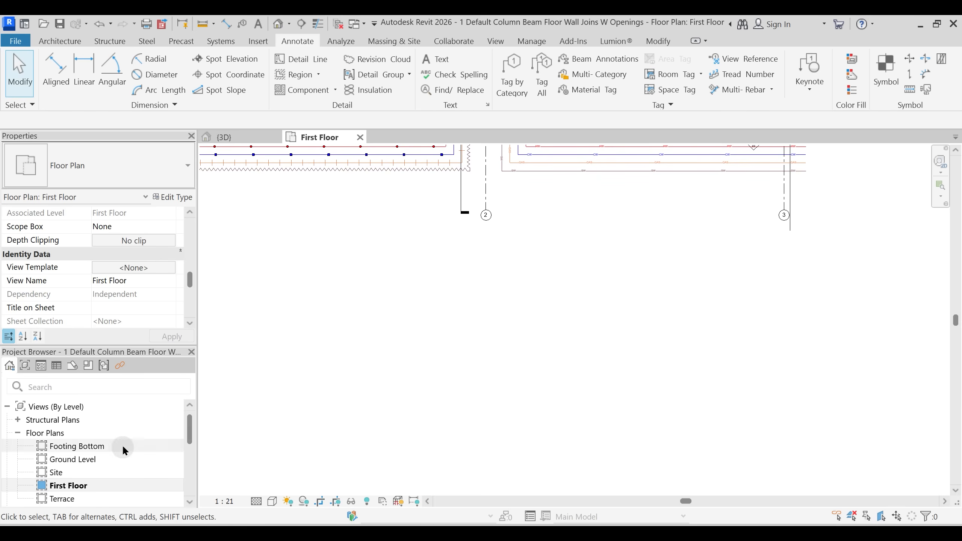
- Open the Line Types legend to review the text and symbol linetypes
scroll(117, 442, "down", 5)
left_click(7, 422)
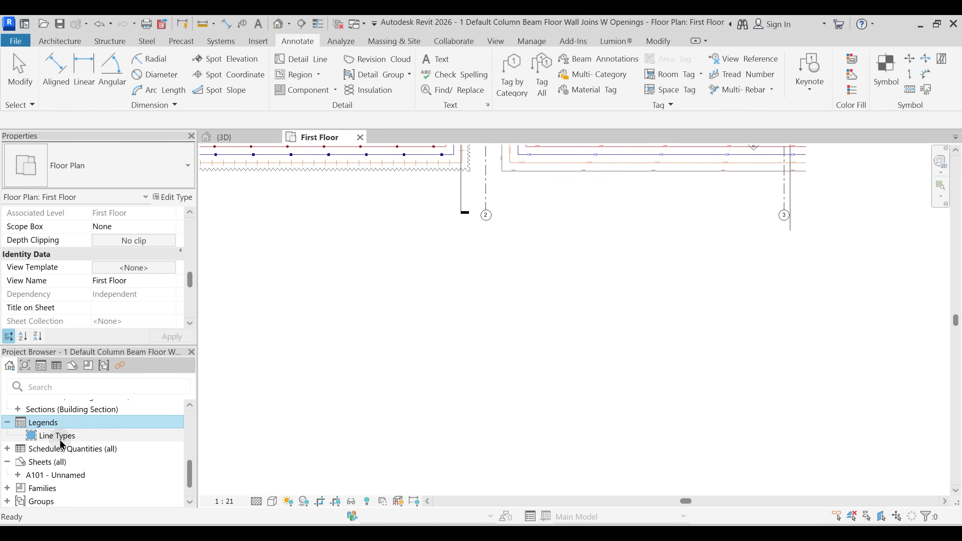
left_click(56, 436)
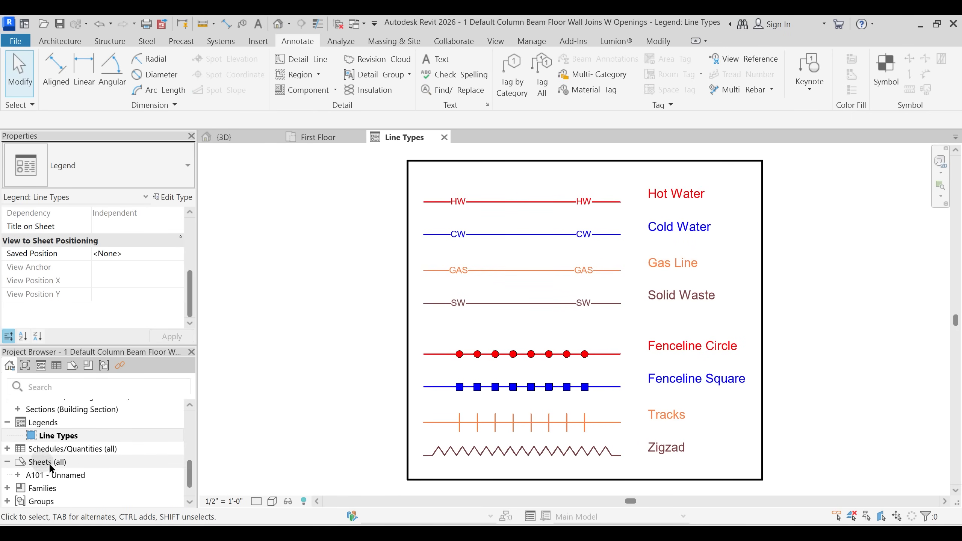
- Open sheet A101 and examine the placed floor plan and the Line Types legend on it
left_click(62, 474)
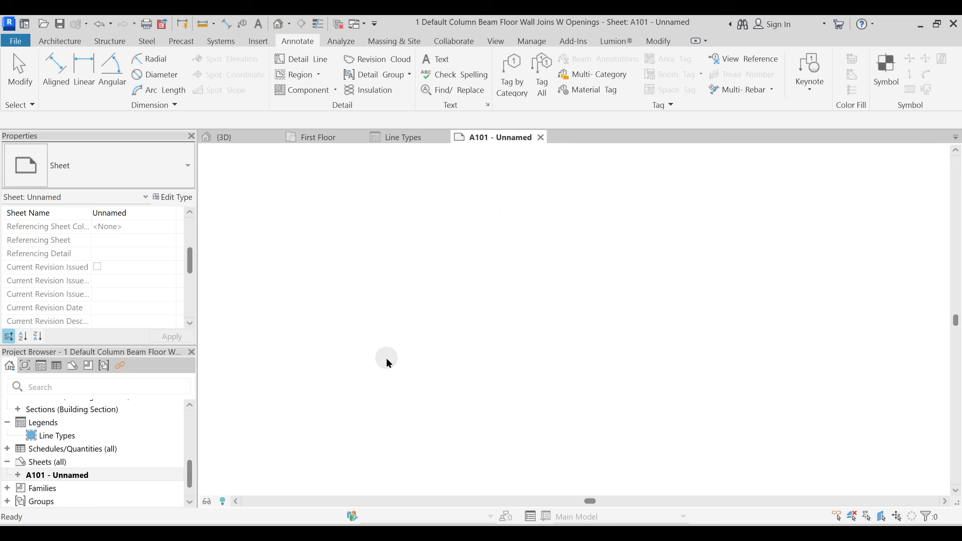
scroll(681, 435, "up", 5)
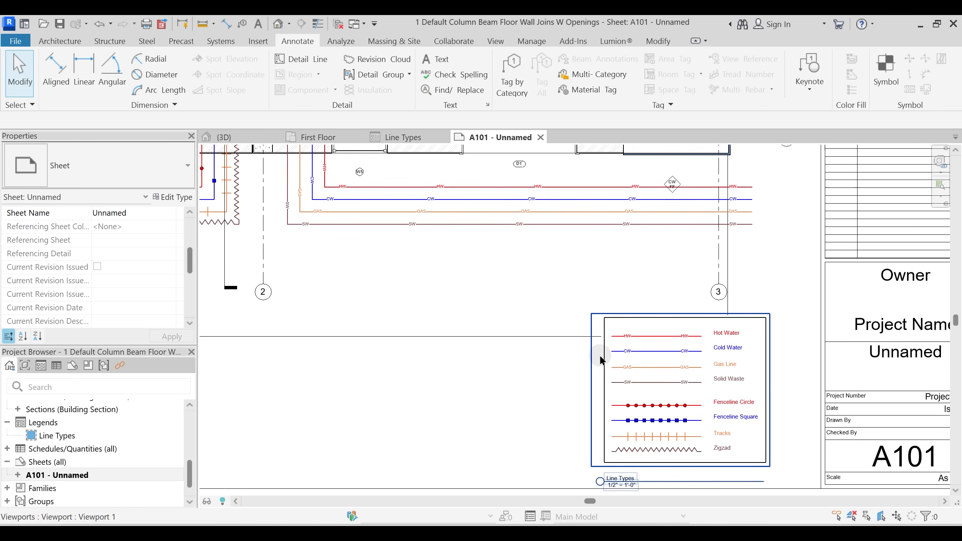
scroll(598, 354, "down", 3)
scroll(570, 345, "down", 2)
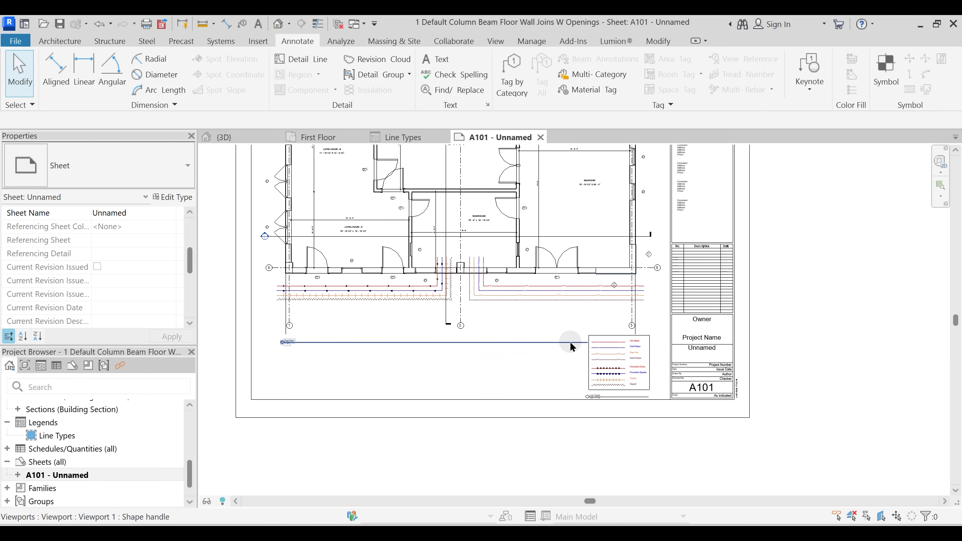
mouse_move(807, 309)
middle_mouse_down()
mouse_move(815, 317)
mouse_move(806, 314)
middle_mouse_up()
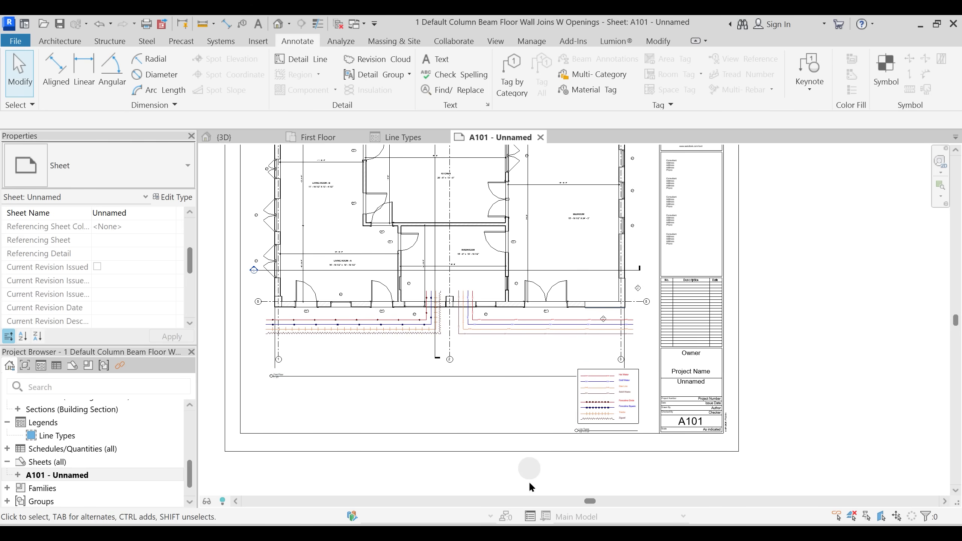
- Start a new family and browse to the English-Imperial folder of family templates
left_click(568, 495)
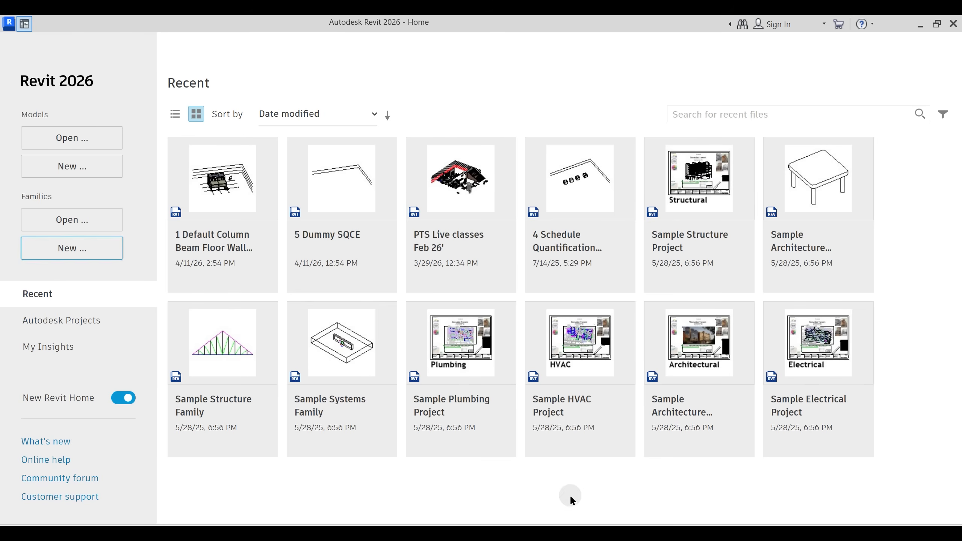
left_click(77, 249)
left_click(76, 248)
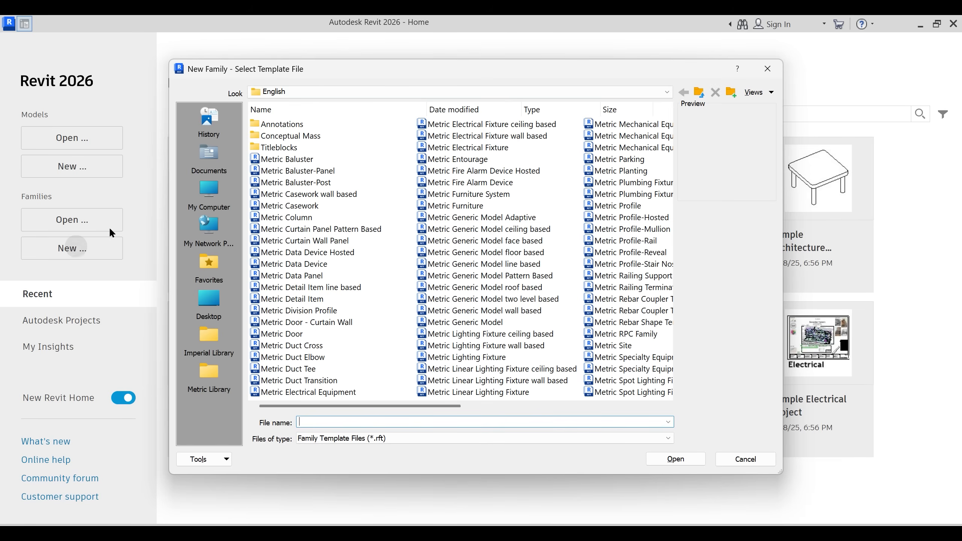
left_click(322, 90)
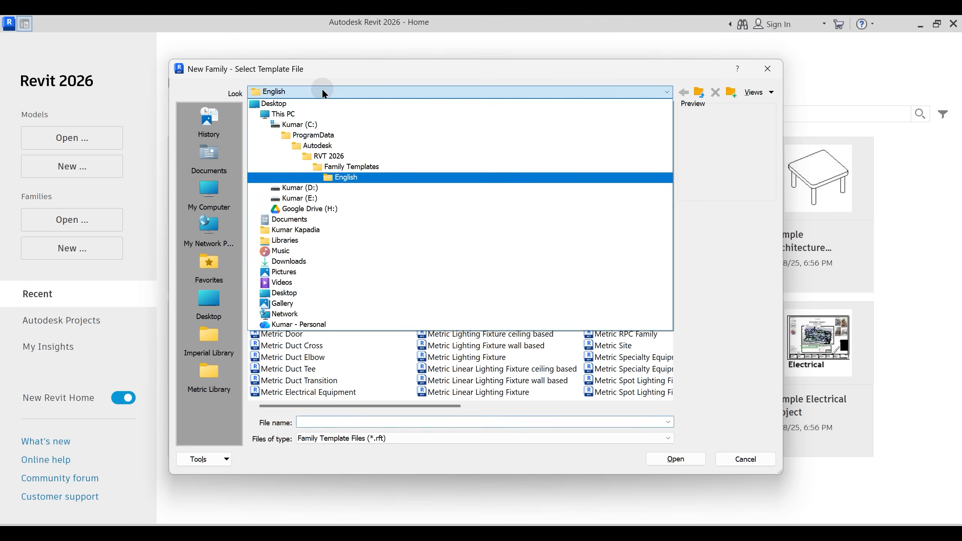
left_click(357, 166)
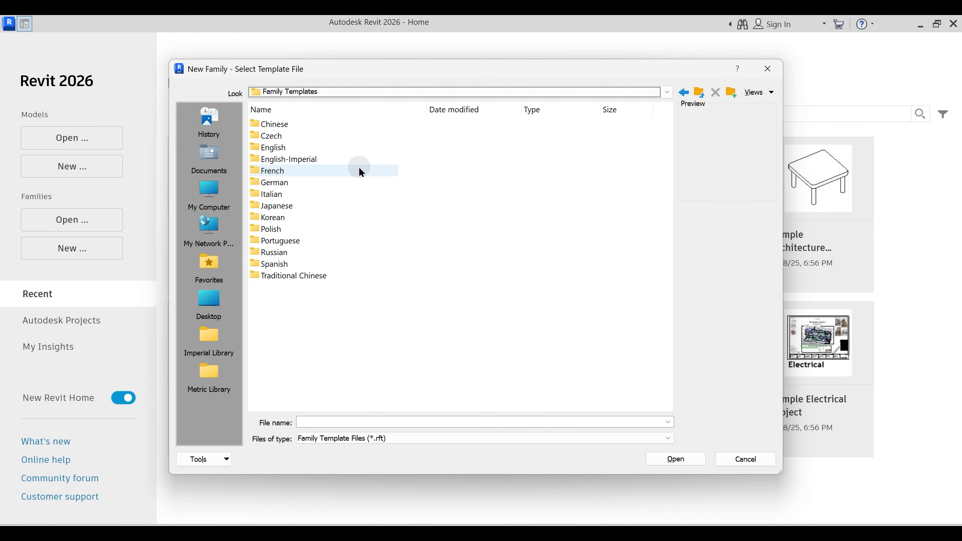
double_click(311, 159)
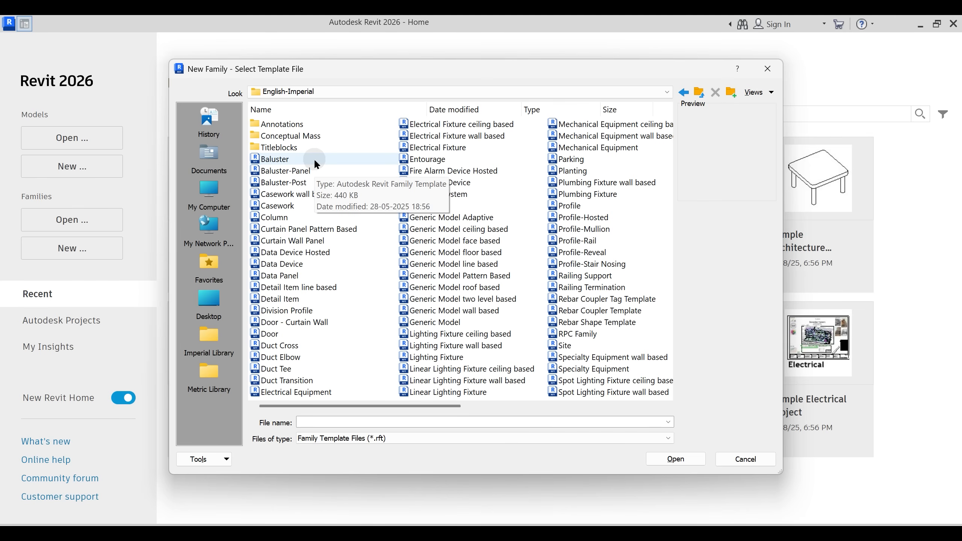
left_click_drag(370, 69, 387, 75)
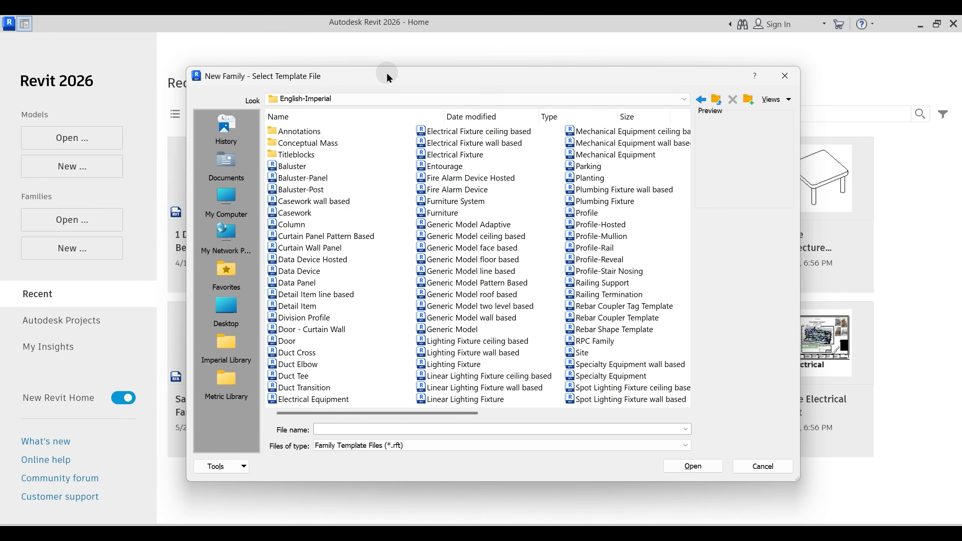
- Create the family from the Generic Annotation template in the Annotations folder
left_click(307, 133)
double_click(306, 132)
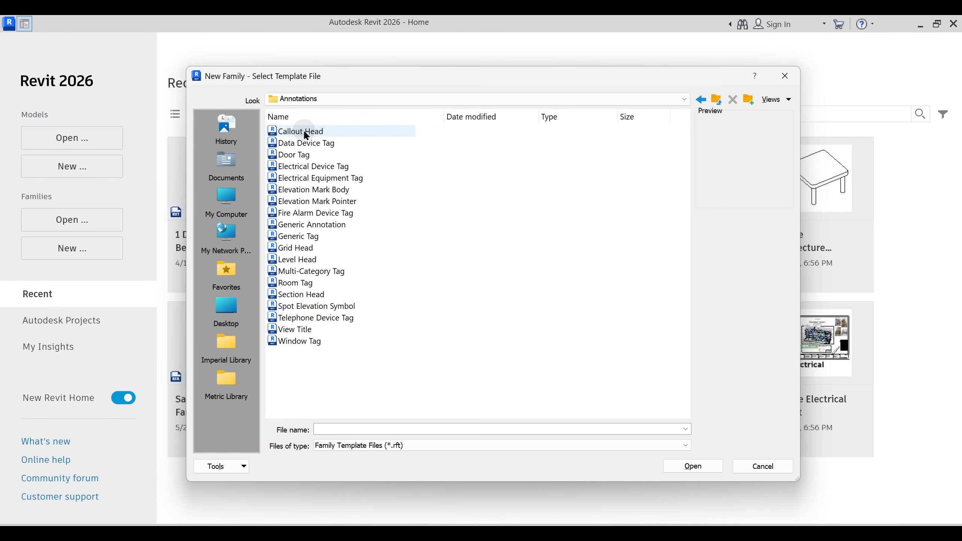
left_click(326, 226)
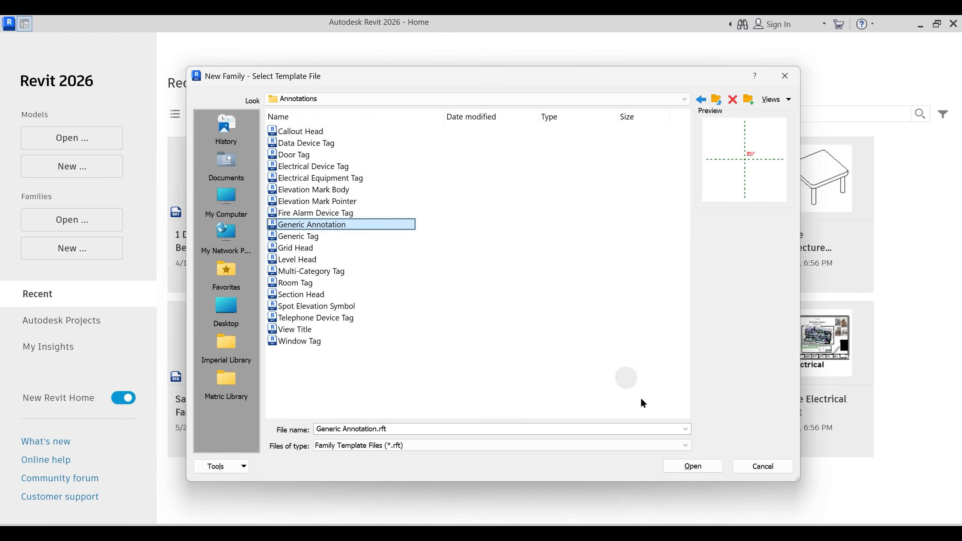
left_click(692, 465)
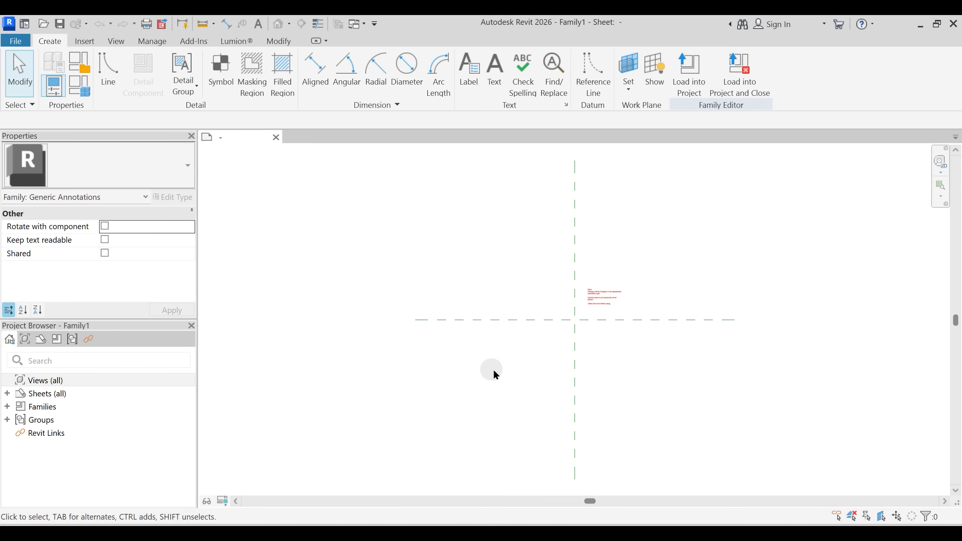
- Delete the template's instruction note beside the reference plane intersection
scroll(624, 348, "up", 3)
left_click(565, 215)
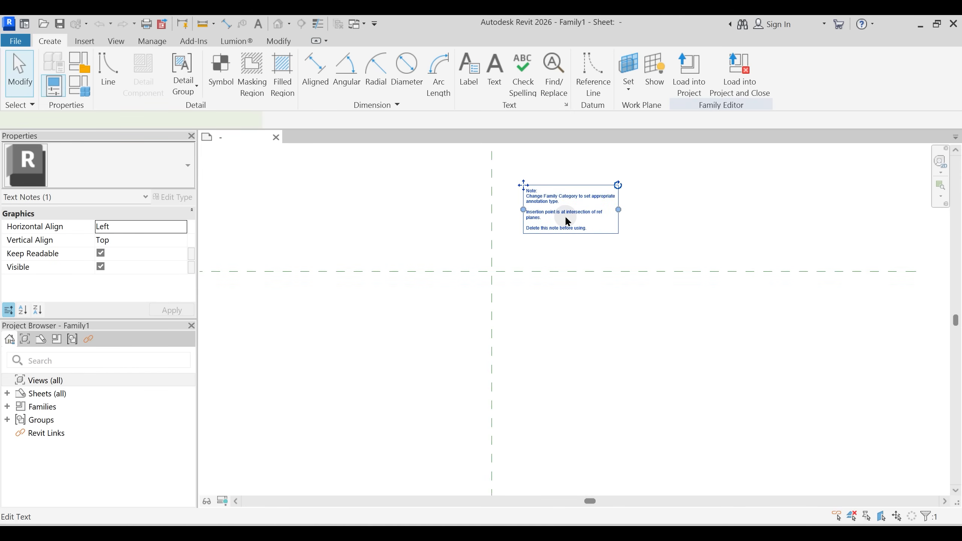
key("Delete")
middle_click_drag(516, 237, 509, 278)
scroll(486, 282, "up", 2)
key("ctrl")
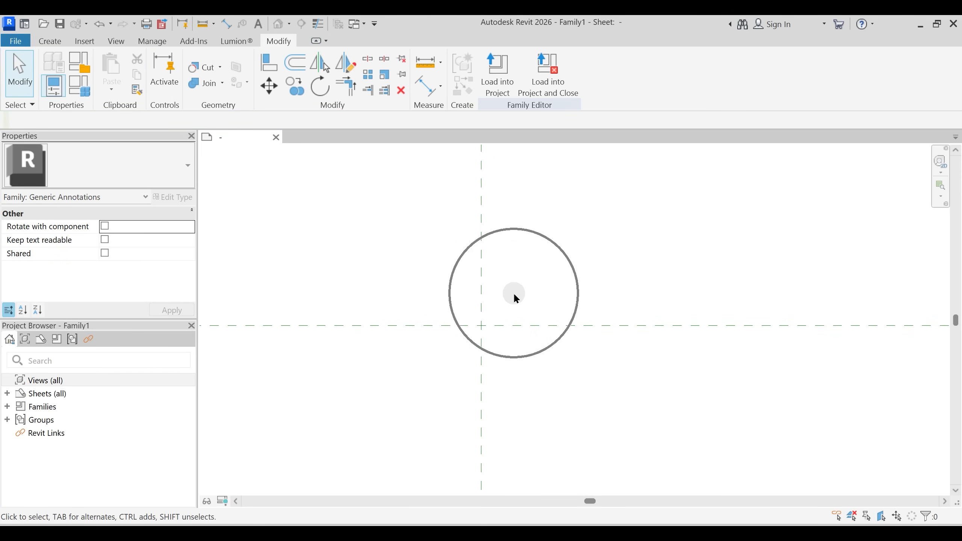
- Place a label at the reference plane intersection and create its type parameter Letter with data type Text, grouped under Text
middle_click_drag(457, 265, 474, 261)
left_click(49, 40)
left_click(471, 80)
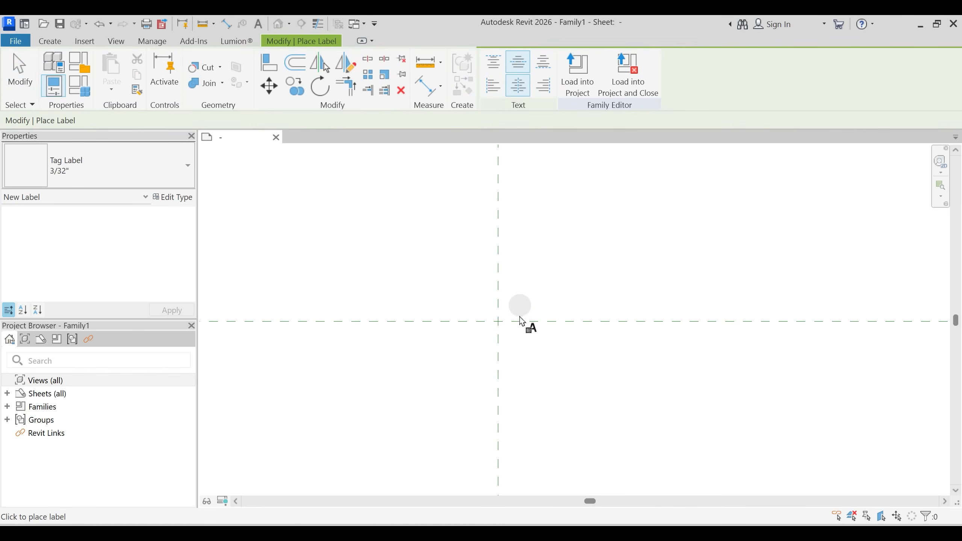
left_click(504, 322)
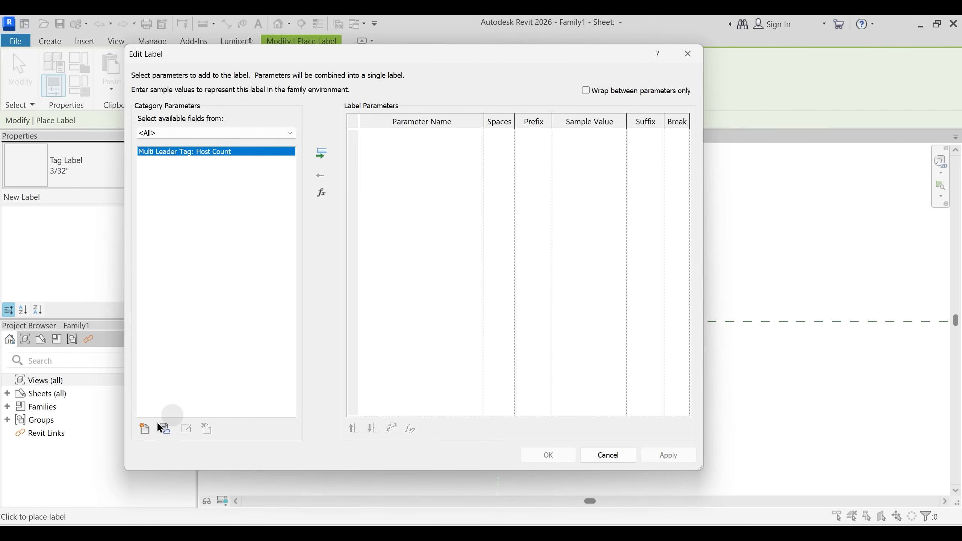
left_click(145, 429)
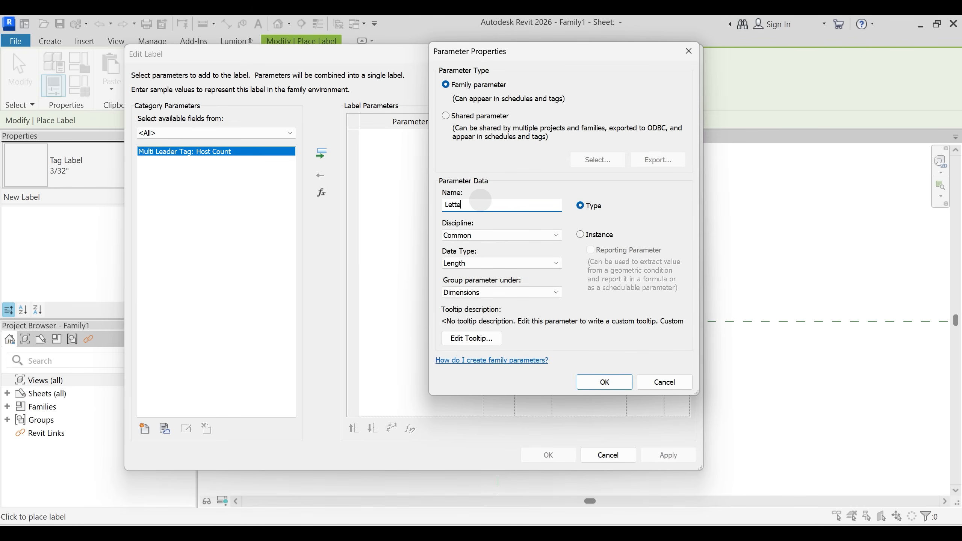
left_click(504, 263)
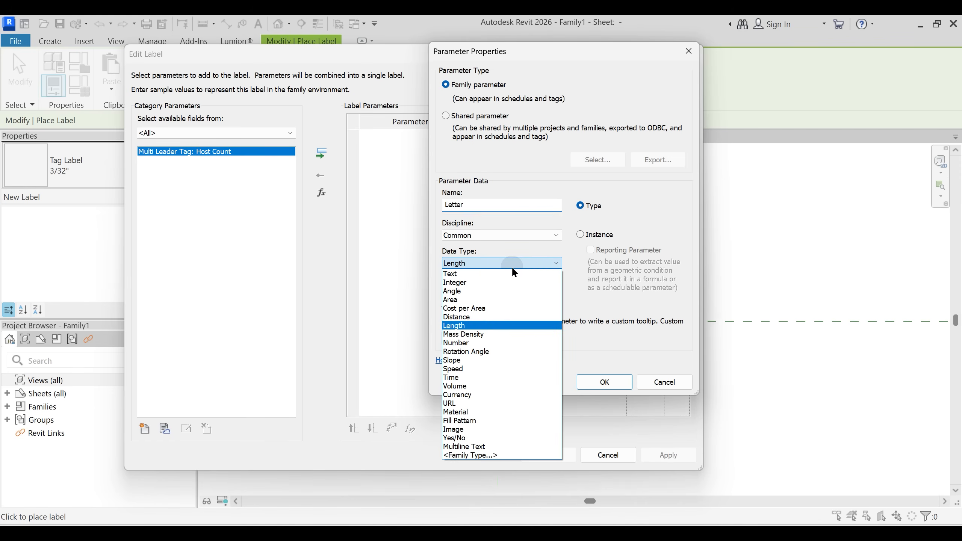
left_click(458, 275)
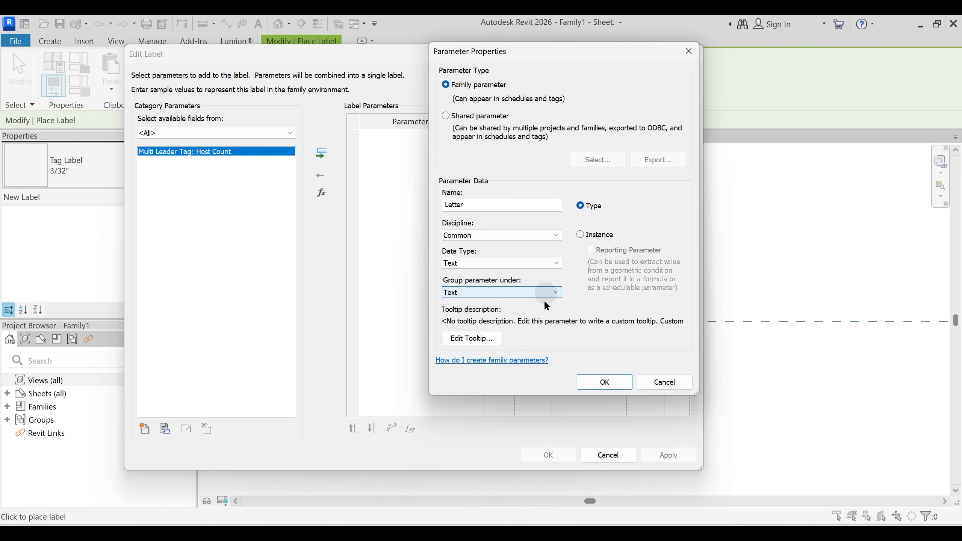
left_click(604, 382)
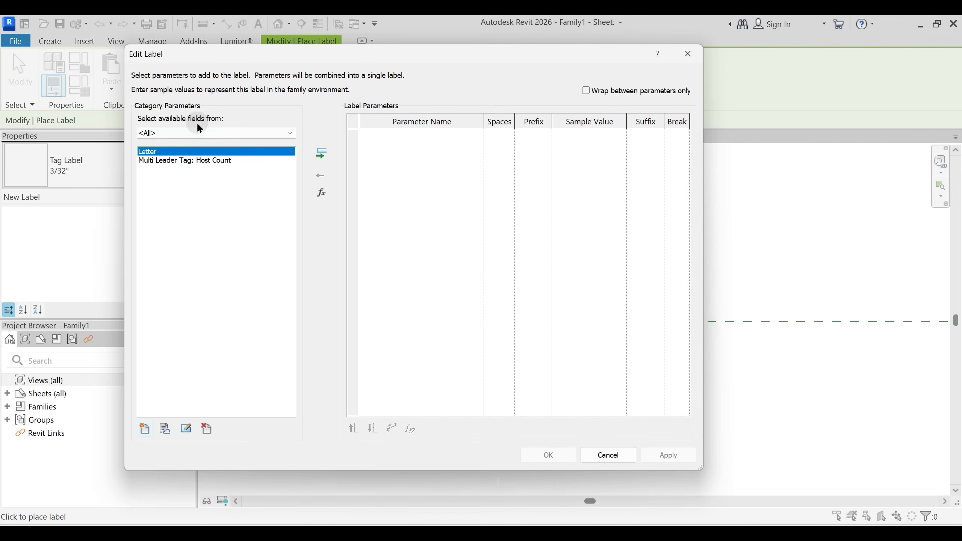
- Add the Letter parameter to the label and accept the label definition
left_click(321, 154)
left_click(568, 301)
left_click(562, 456)
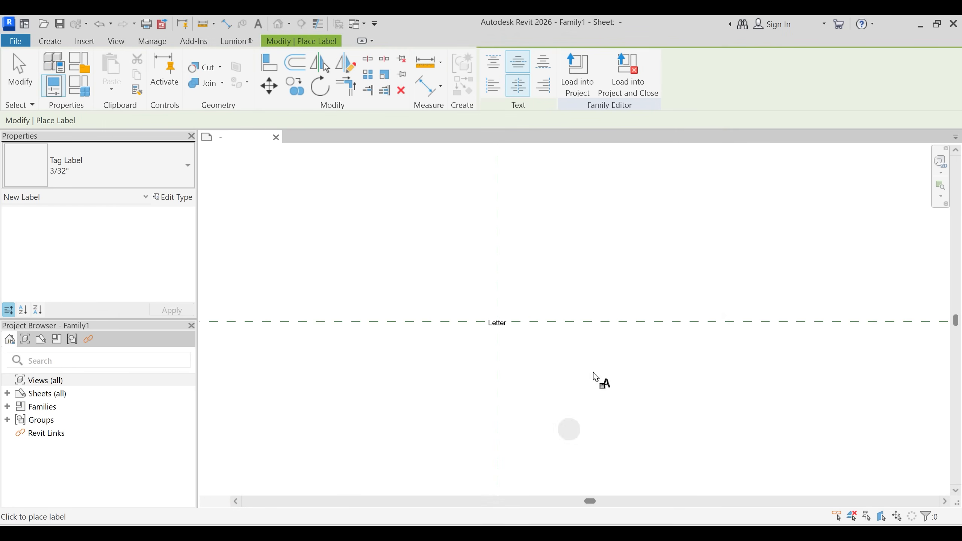
- Finish placing labels and set the Letter label type's color to red
scroll(521, 284, "up", 3)
key("Escape")
left_click(485, 366)
middle_click_drag(402, 297, 445, 273)
left_click(174, 197)
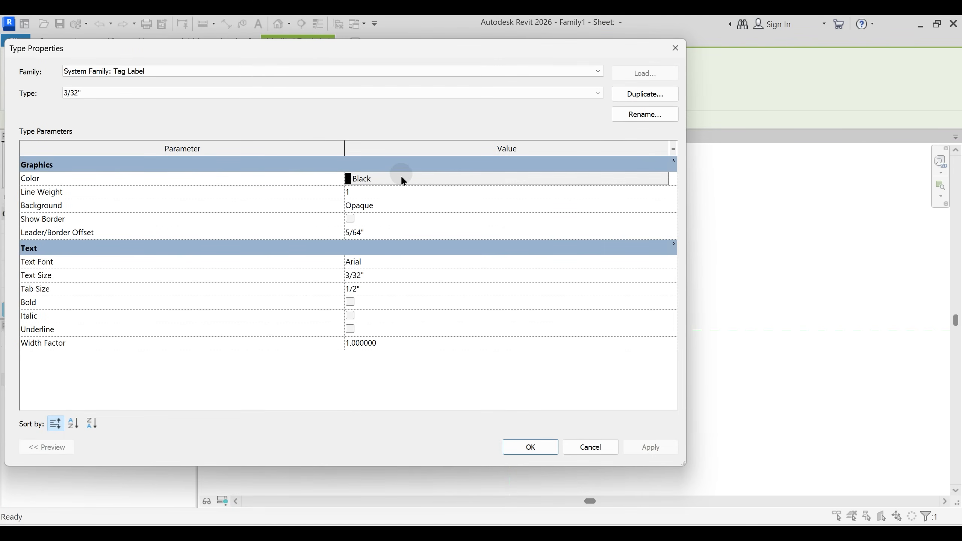
left_click(401, 178)
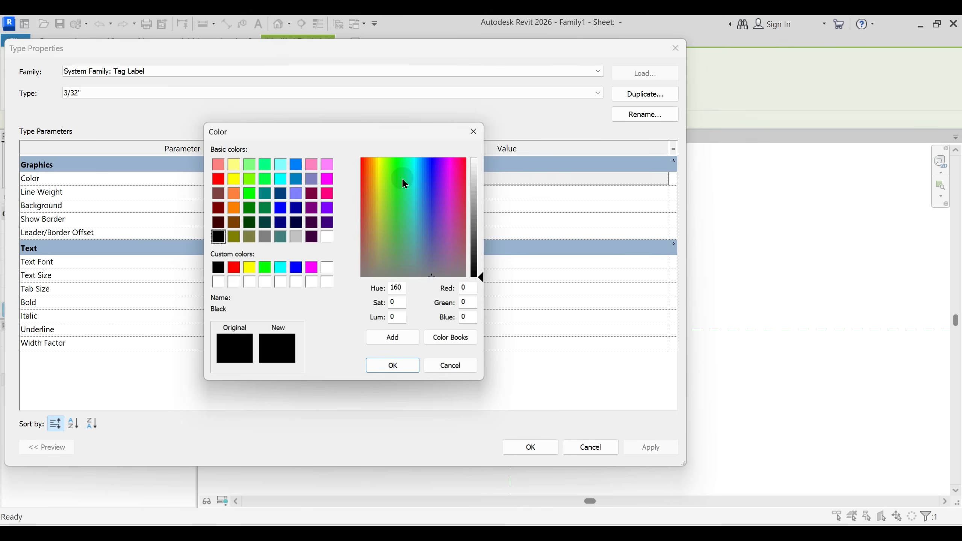
left_click(232, 270)
left_click(397, 371)
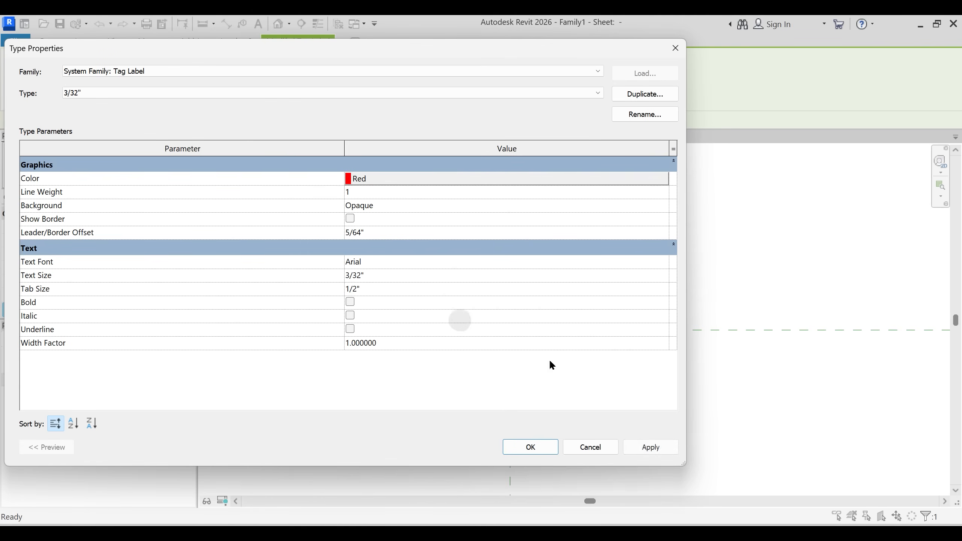
- Set the Letter label type's text size to 0.09 inches and apply the type changes
left_click(381, 274)
type("0.09")
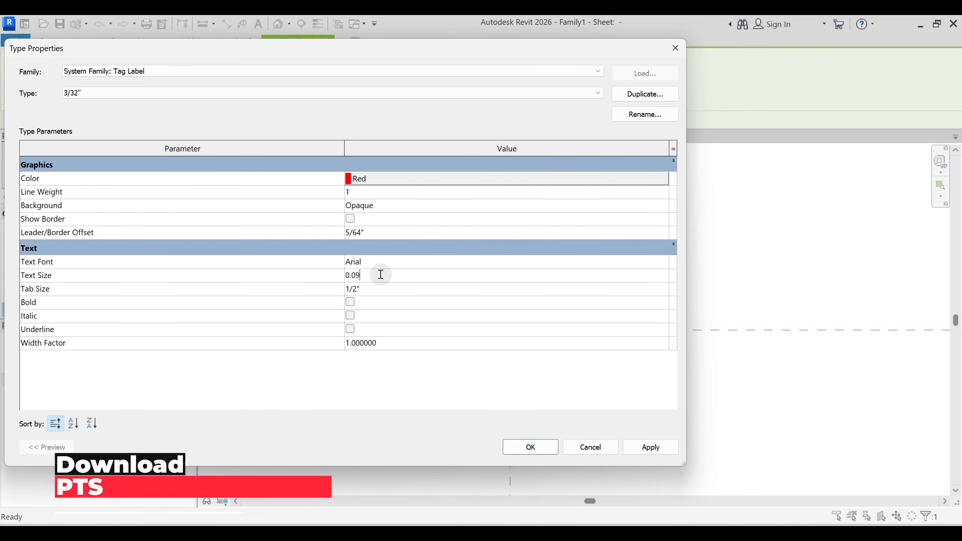
key("Return")
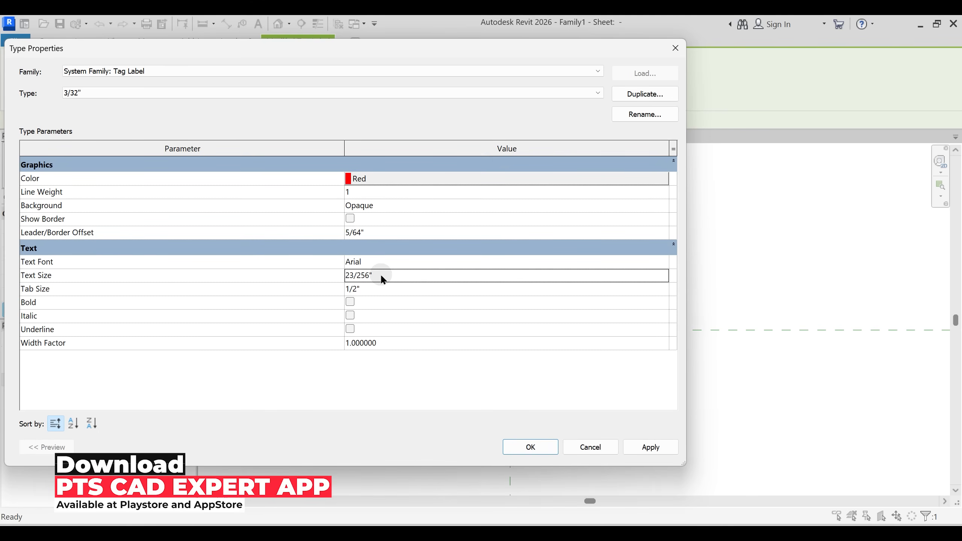
left_click(643, 449)
left_click(534, 446)
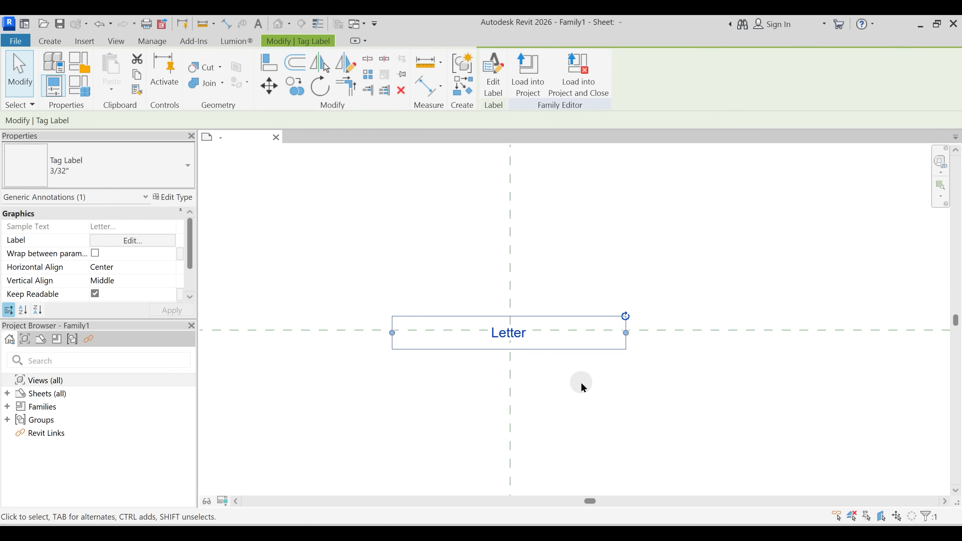
left_click(540, 372)
middle_click_drag(497, 364, 517, 363)
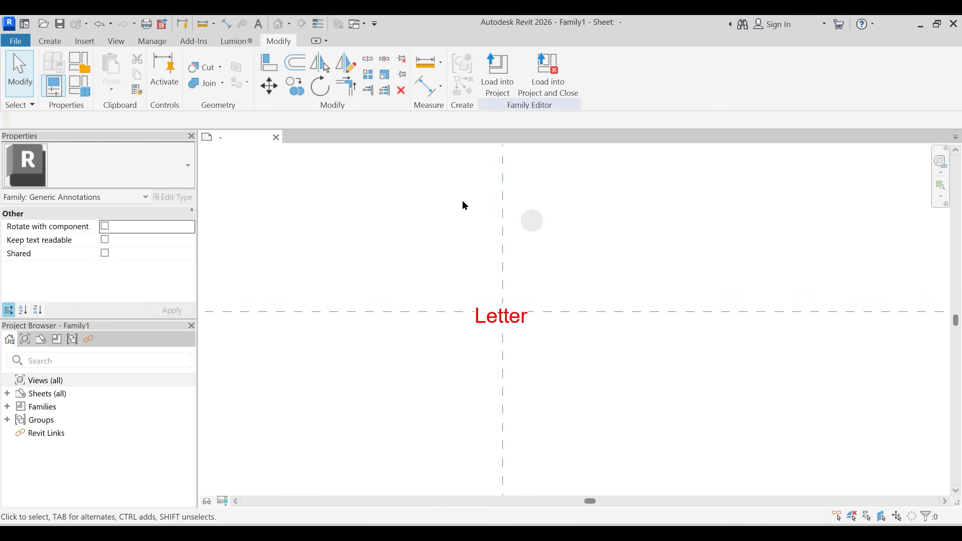
- Create a new family from the Detail Item line based template in the English-Imperial folder
left_click(16, 41)
mouse_move(42, 93)
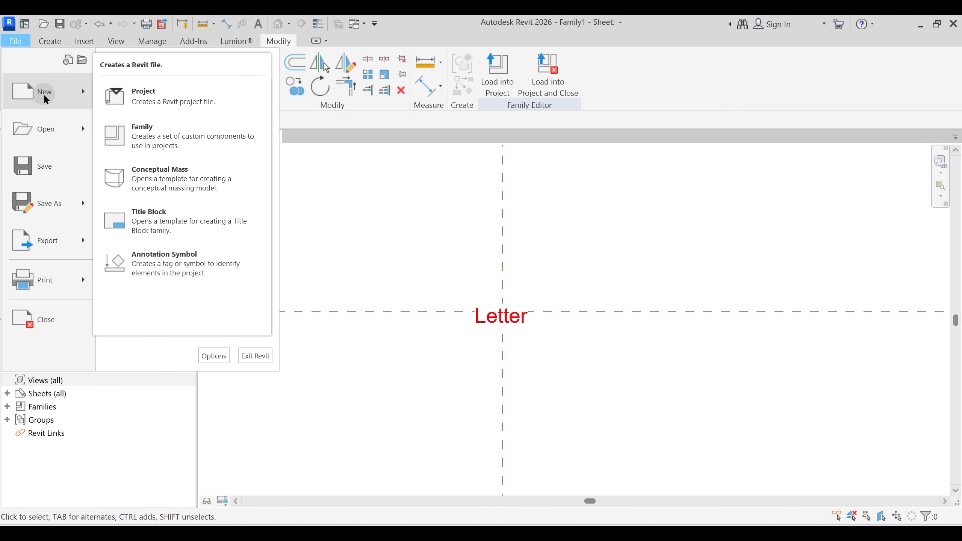
left_click(243, 157)
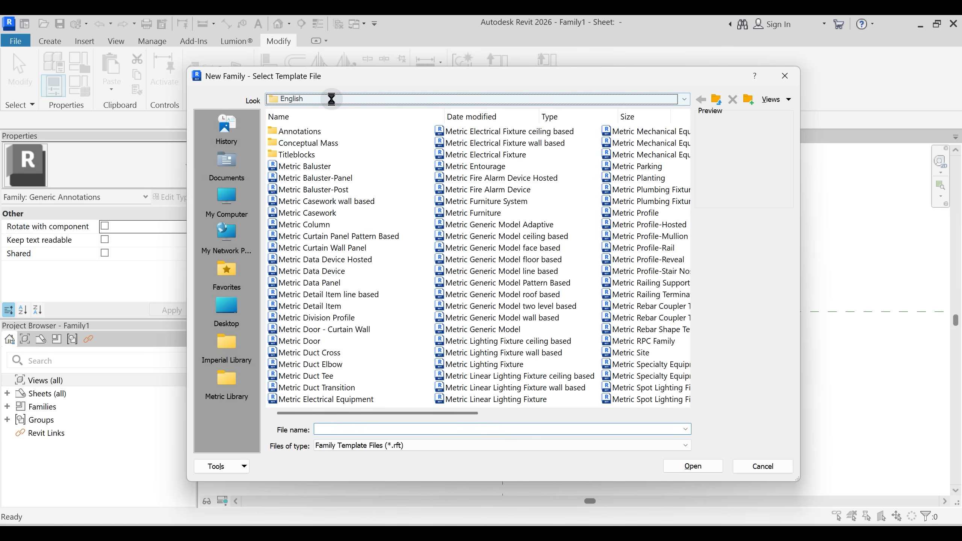
left_click(333, 98)
left_click(366, 174)
left_click(310, 167)
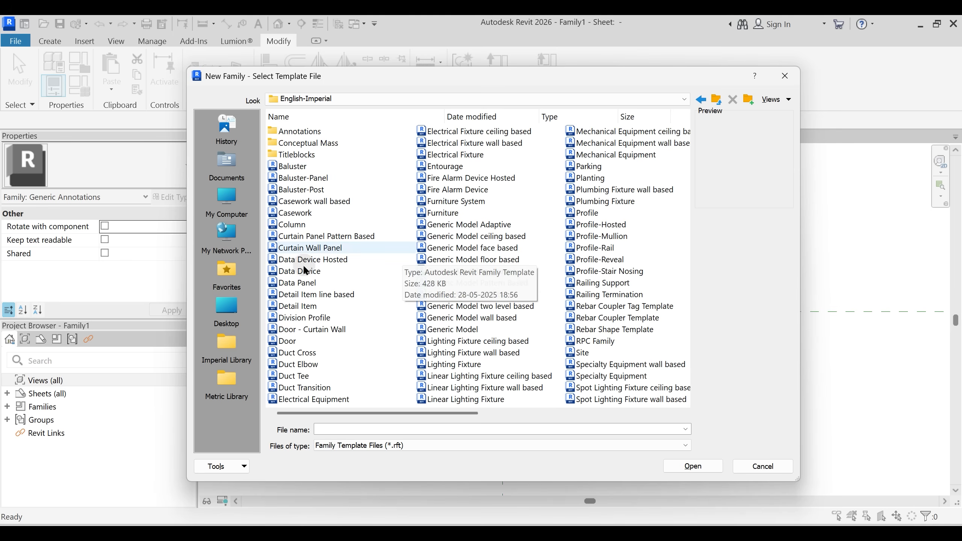
left_click(317, 299)
left_click(702, 468)
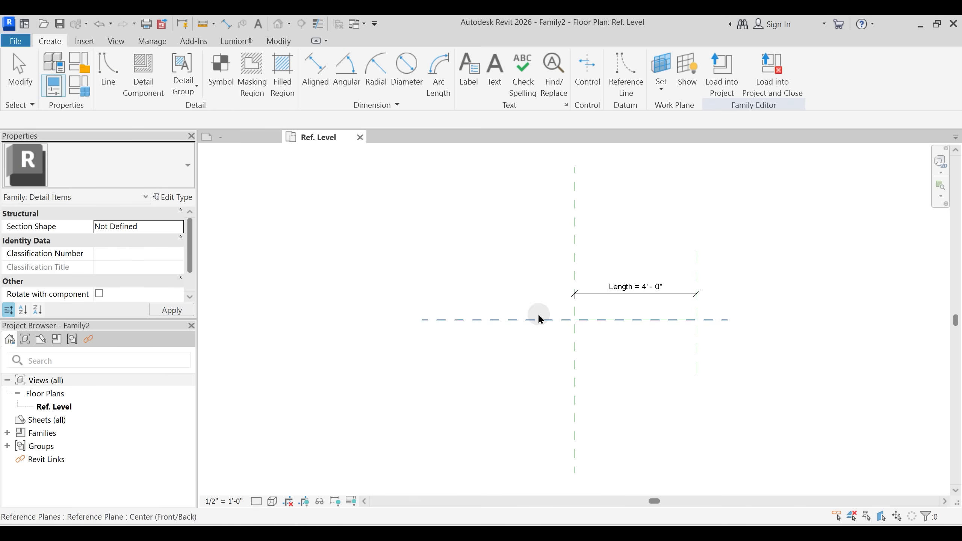
- Load the Letter annotation into the detail item family, placing it below the line, and close the annotation family without saving
left_click(238, 140)
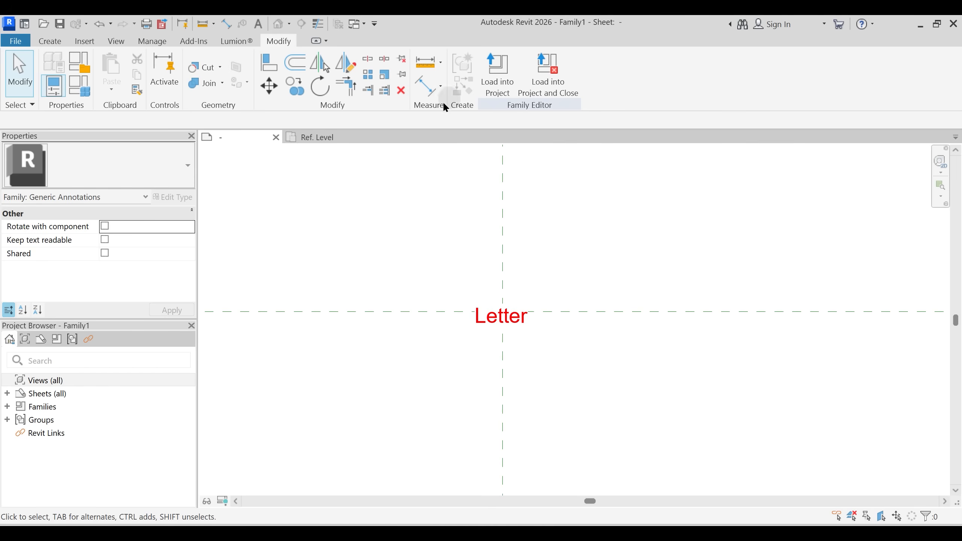
left_click(497, 77)
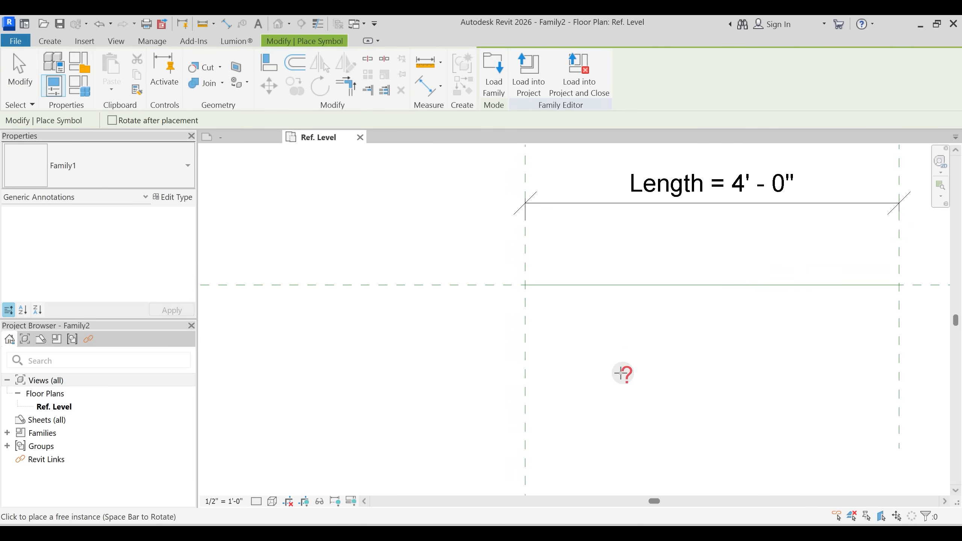
left_click(608, 364)
key("Escape")
left_click(275, 135)
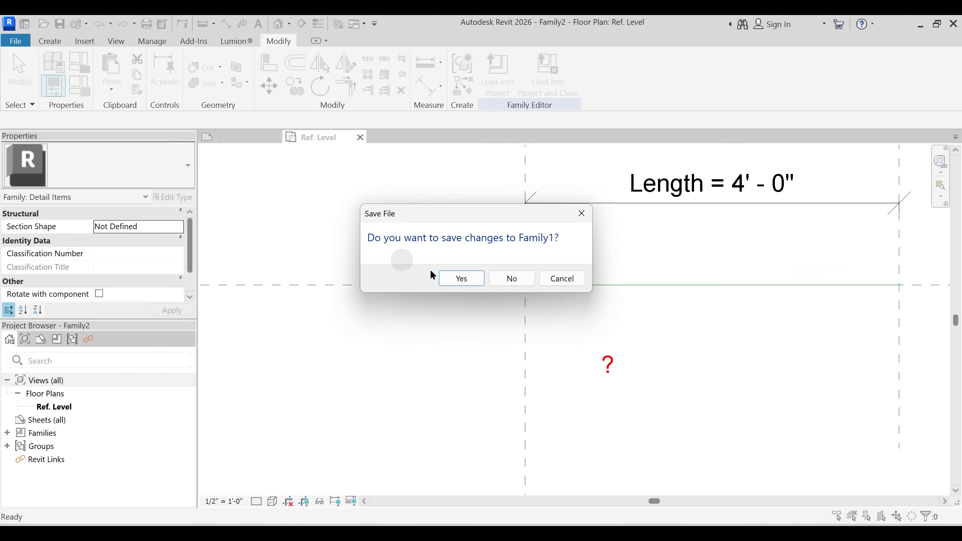
left_click(513, 278)
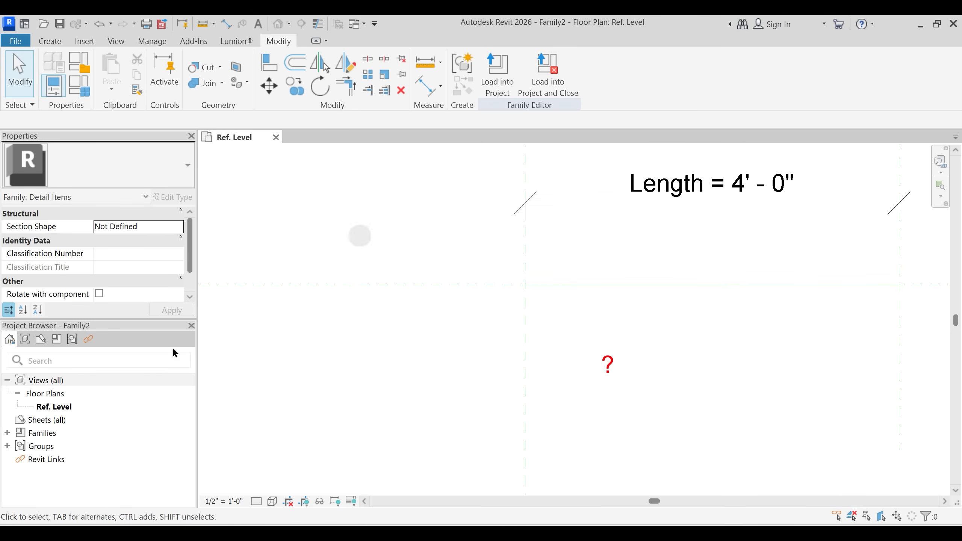
- Rename the loaded annotation symbol family Family1 as Hot Water
double_click(17, 434)
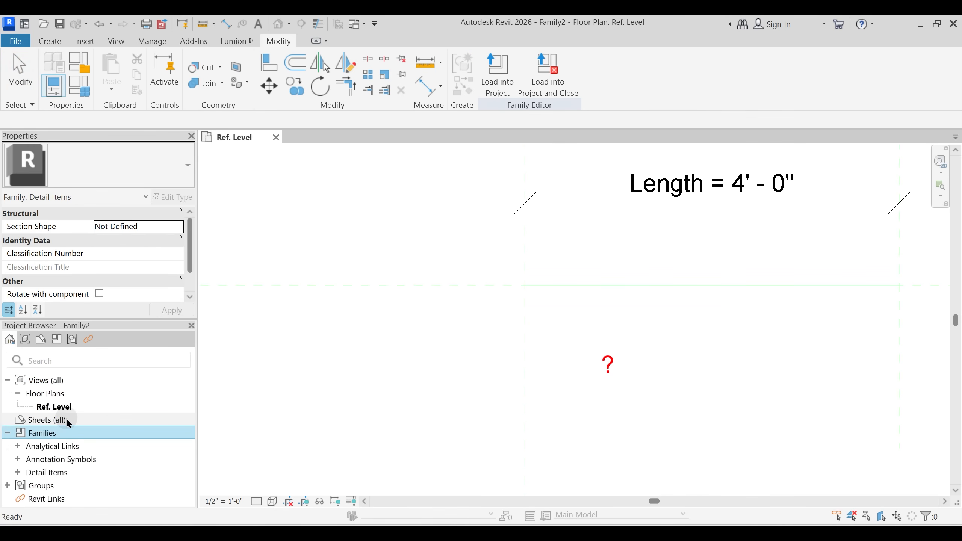
double_click(18, 459)
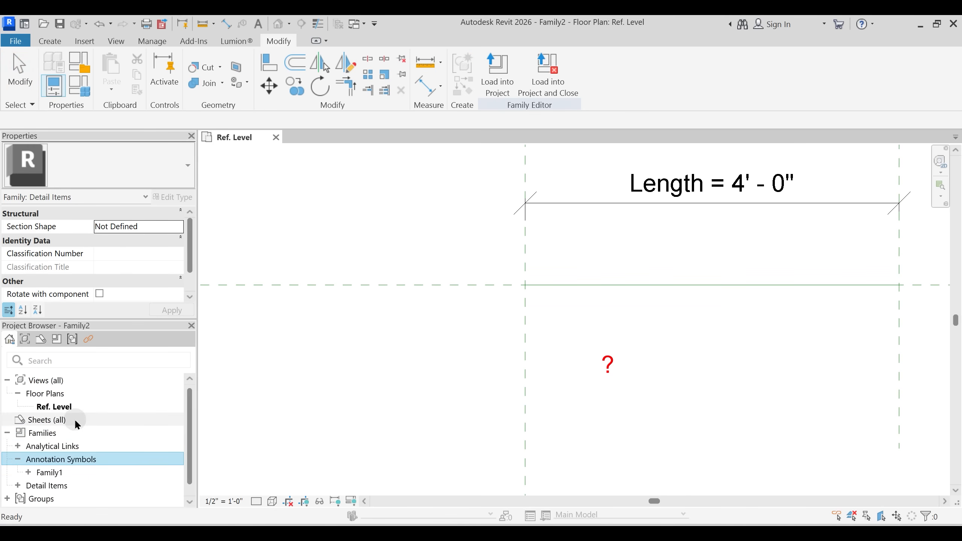
double_click(29, 460)
scroll(77, 439, "down", 1)
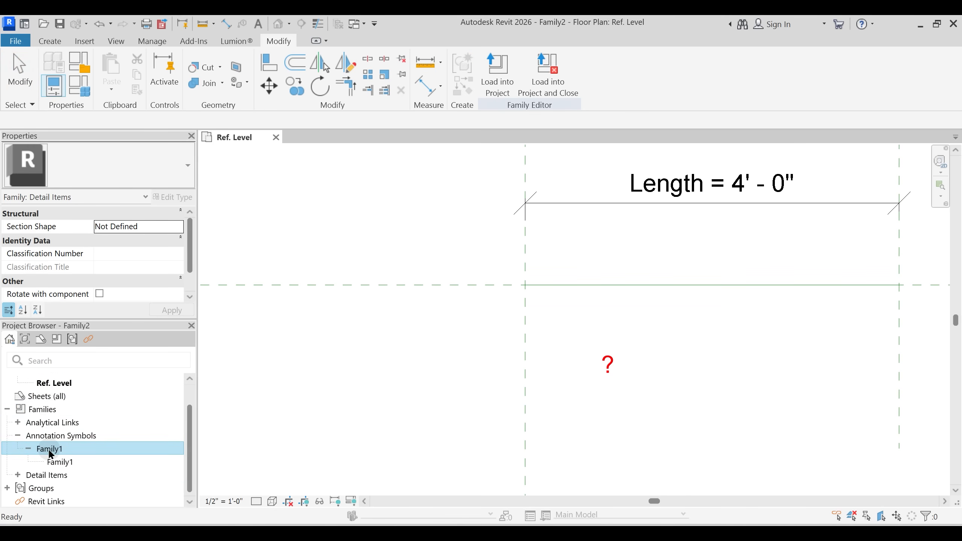
right_click(64, 449)
left_click(97, 332)
type("HoT")
key("BackSpace")
type("t Water")
key("Return")
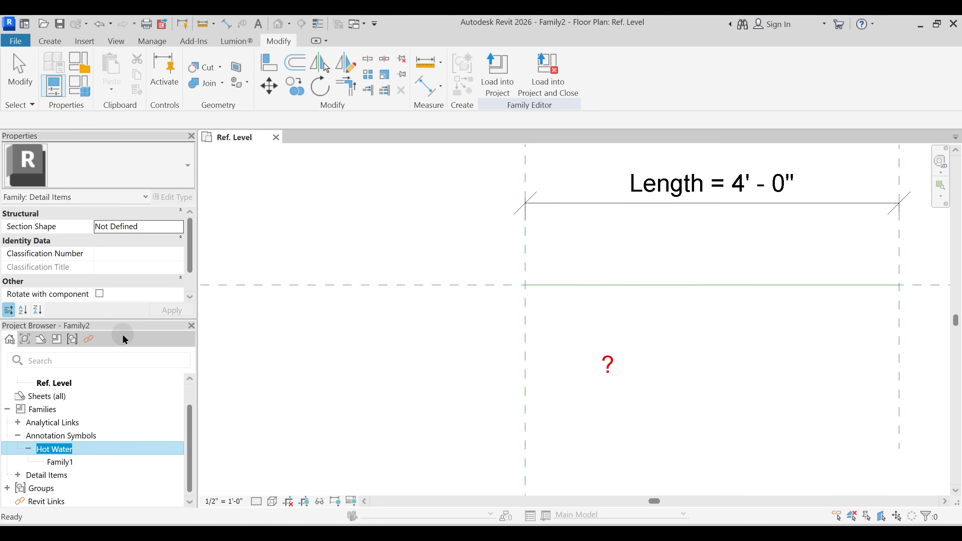
- Rename the type under the Hot Water annotation symbol family as Hot Water too
right_click(69, 462)
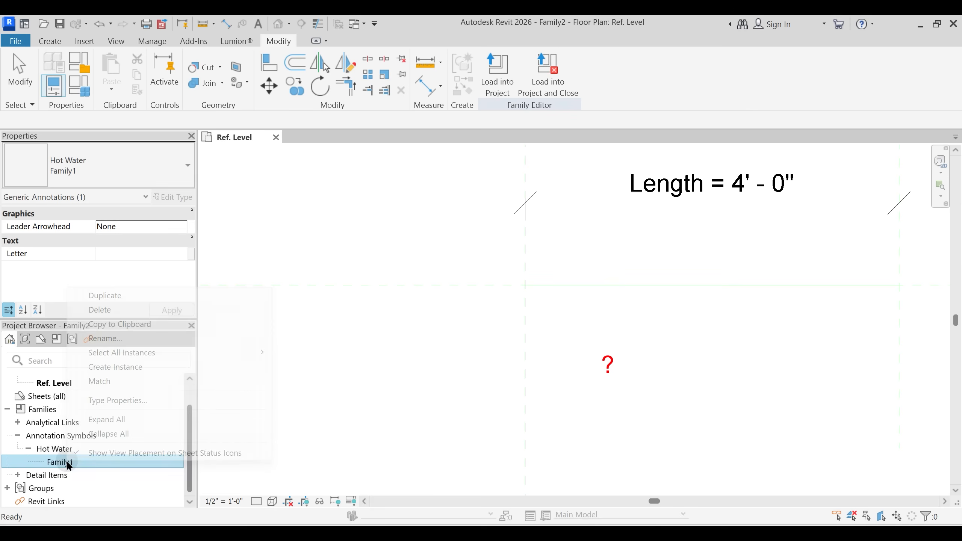
left_click(110, 338)
type("Hot Water")
left_click(304, 344)
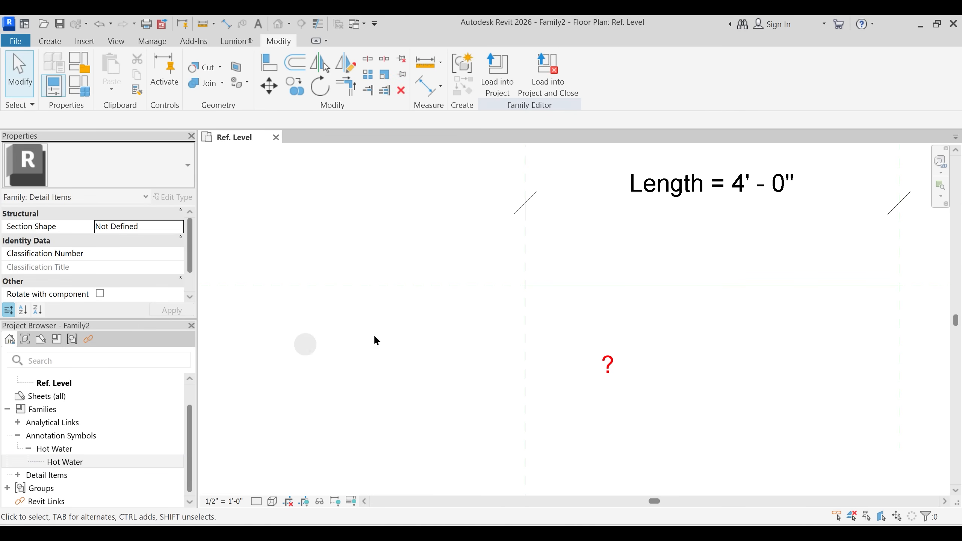
- Add a Hot Water subcategory under Detail Items in the family's object styles
middle_click_drag(616, 324, 544, 330)
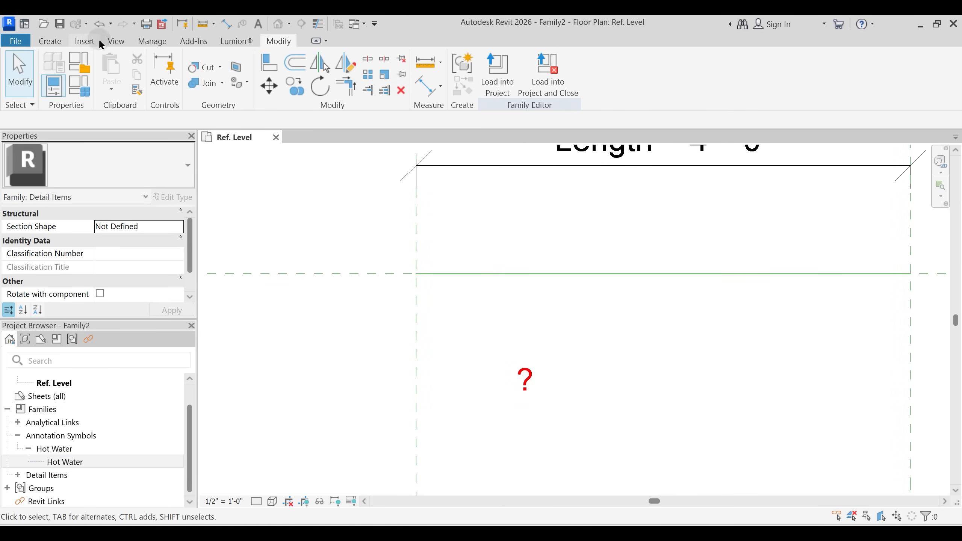
left_click(152, 41)
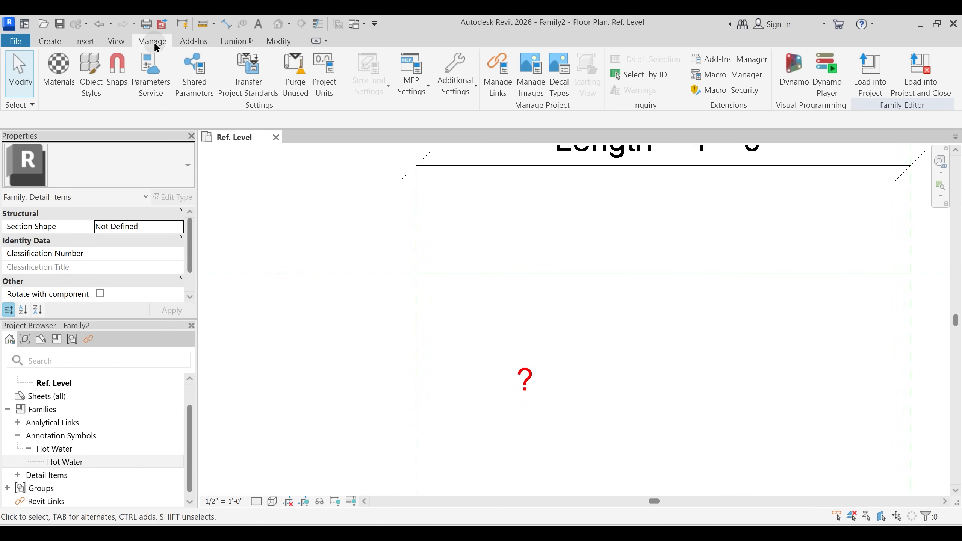
left_click(95, 72)
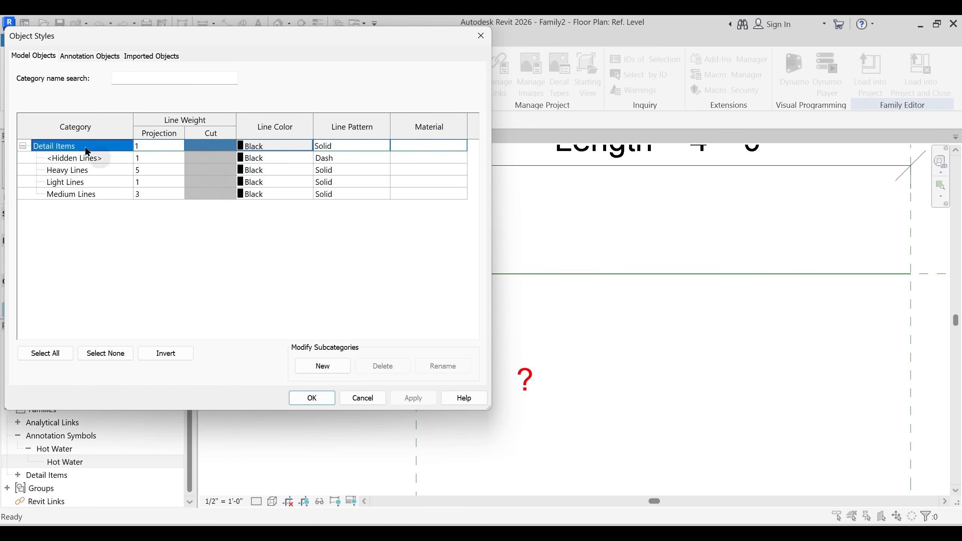
left_click_drag(213, 34, 314, 30)
left_click(428, 361)
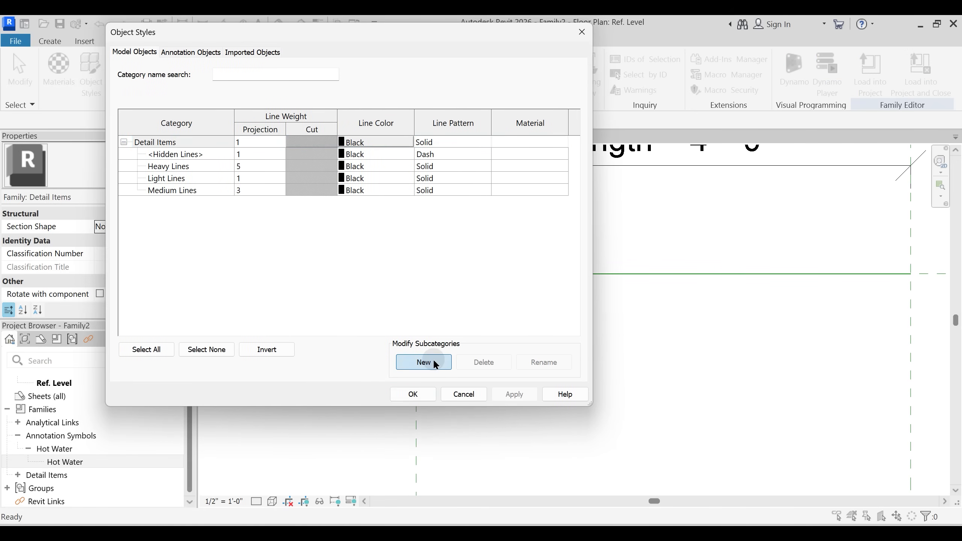
type("Hot Water")
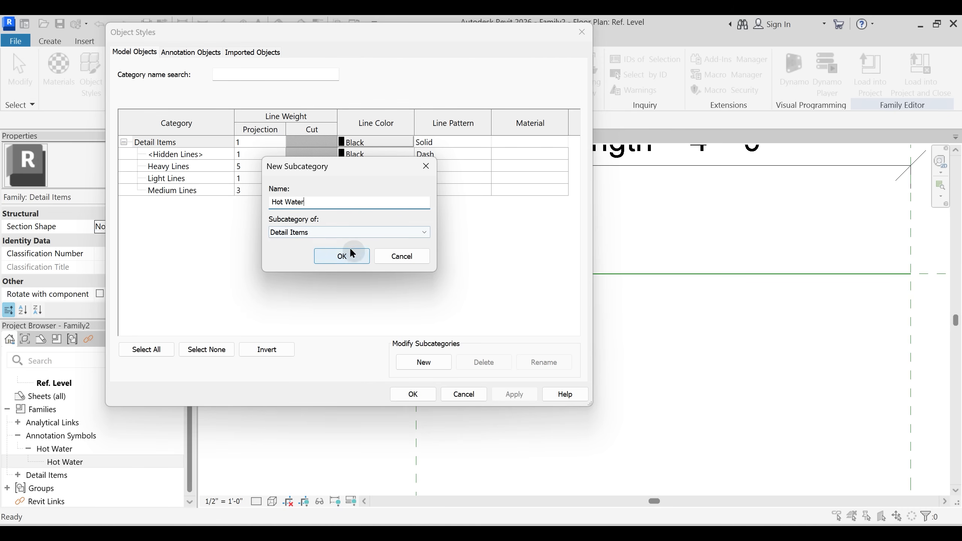
left_click(333, 256)
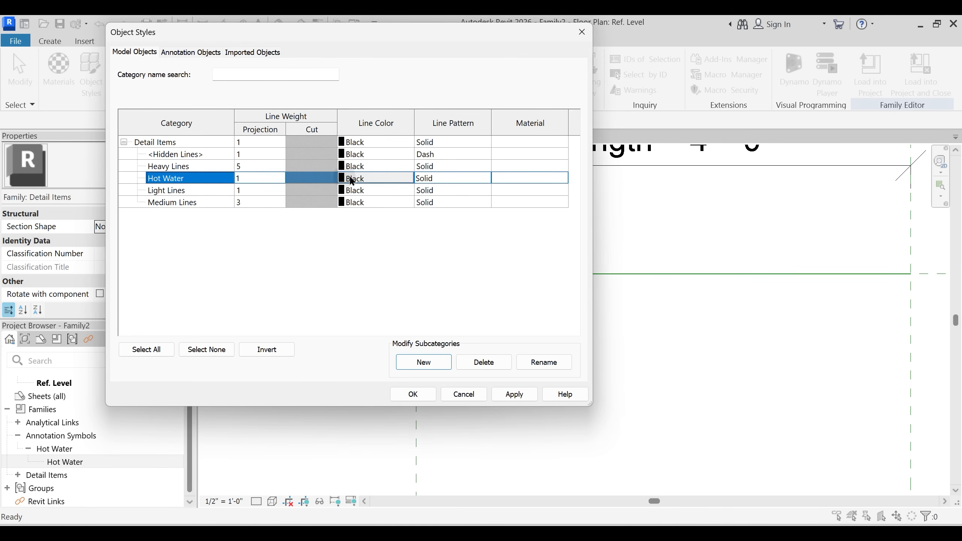
- Give the Hot Water subcategory a red line color and projection line weight 4, and apply the object styles
left_click(374, 179)
left_click(234, 230)
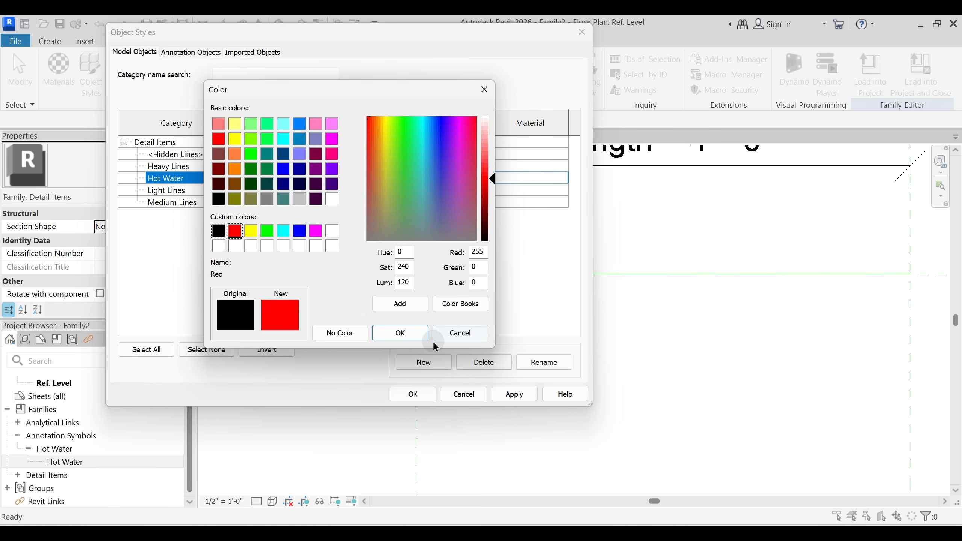
left_click(400, 332)
left_click(278, 177)
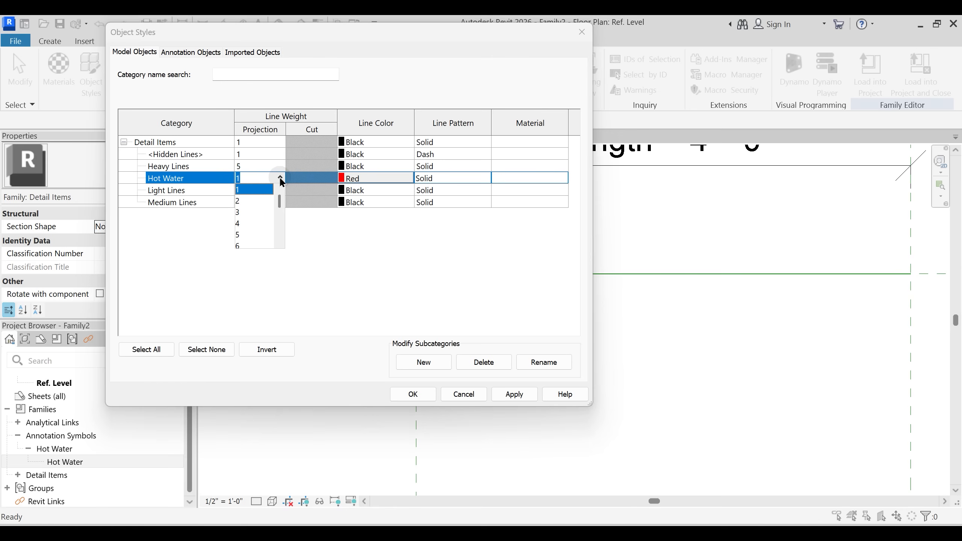
left_click(241, 212)
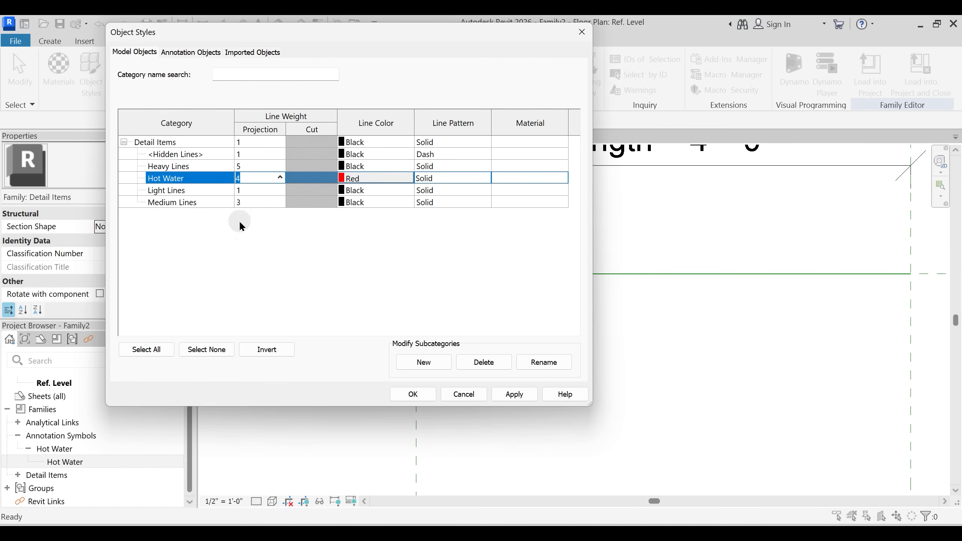
left_click(516, 395)
left_click(414, 394)
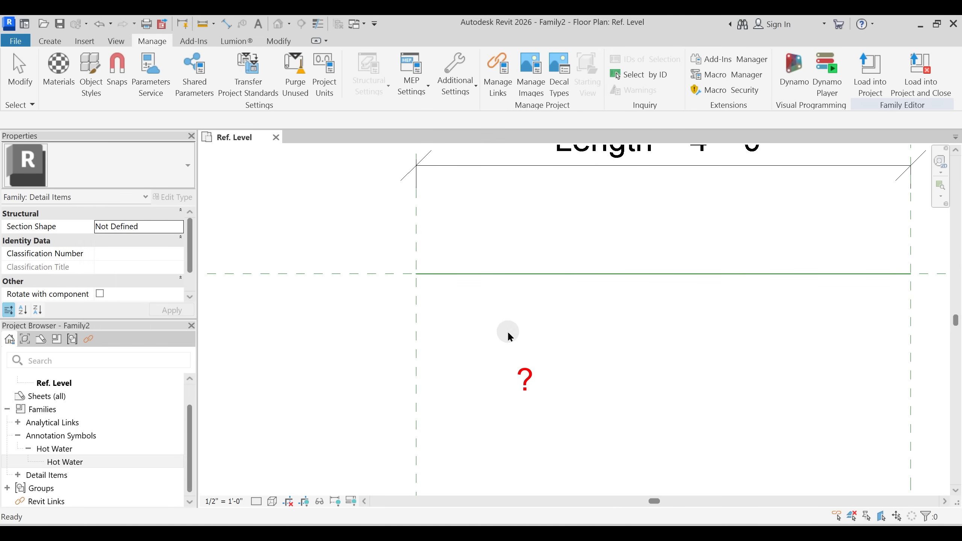
- Create a detail line in the Hot Water subcategory by picking the existing horizontal reference line, with Lock enabled
left_click(50, 39)
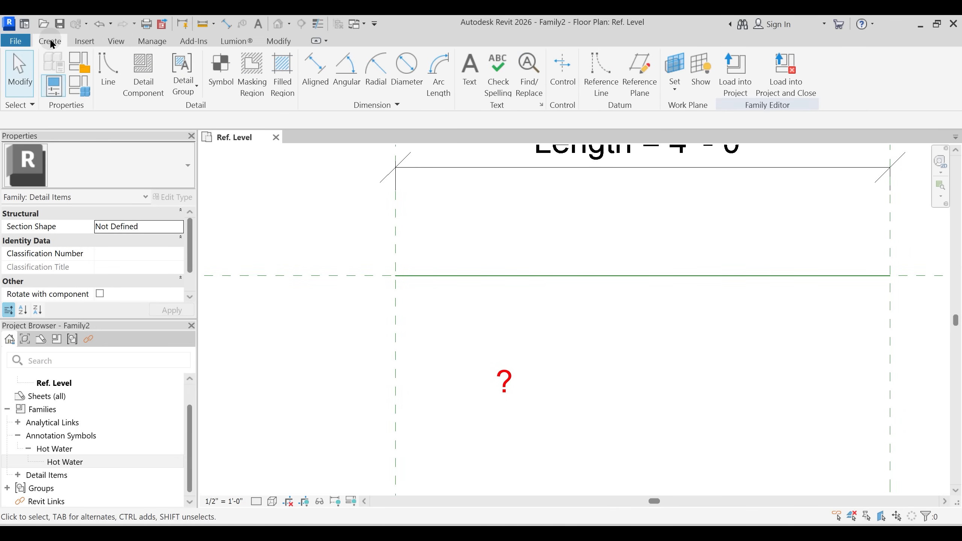
left_click(108, 66)
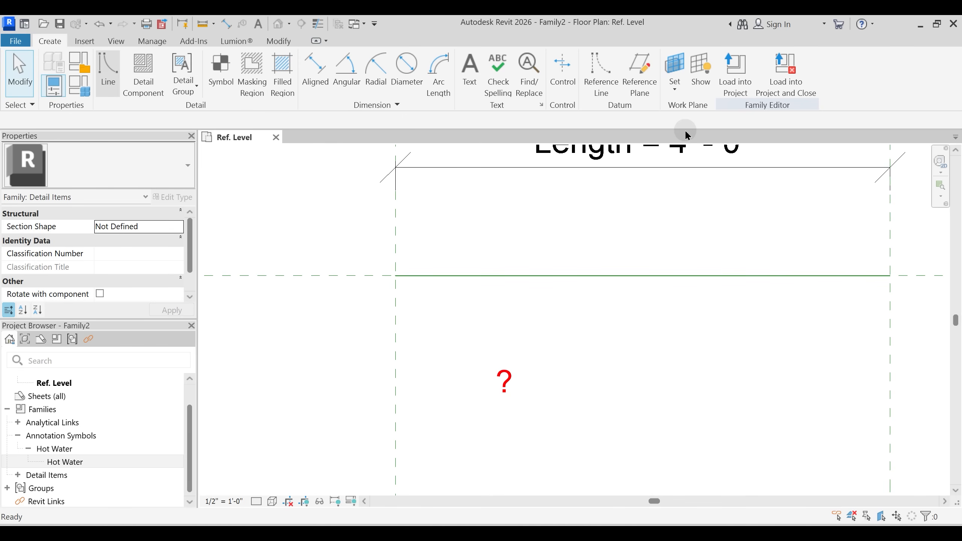
left_click(616, 81)
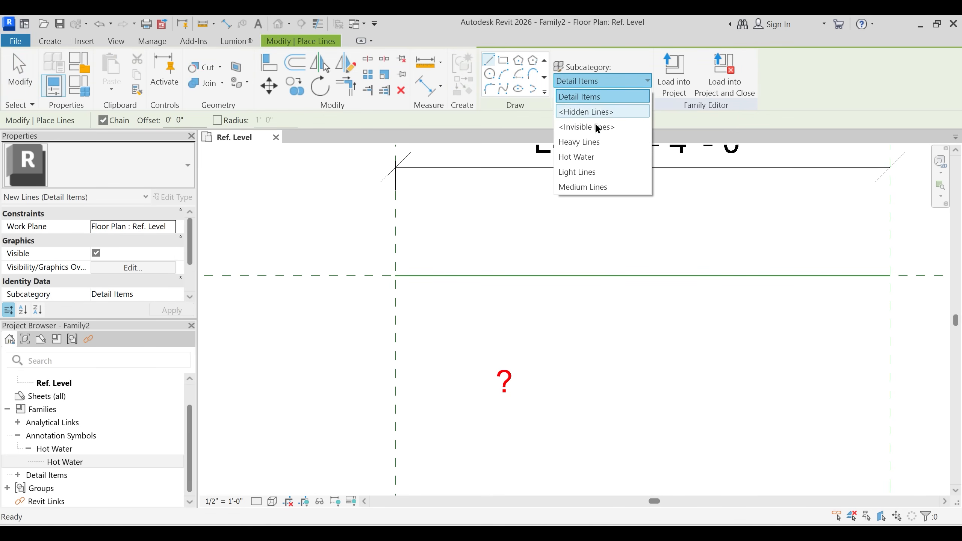
left_click(585, 156)
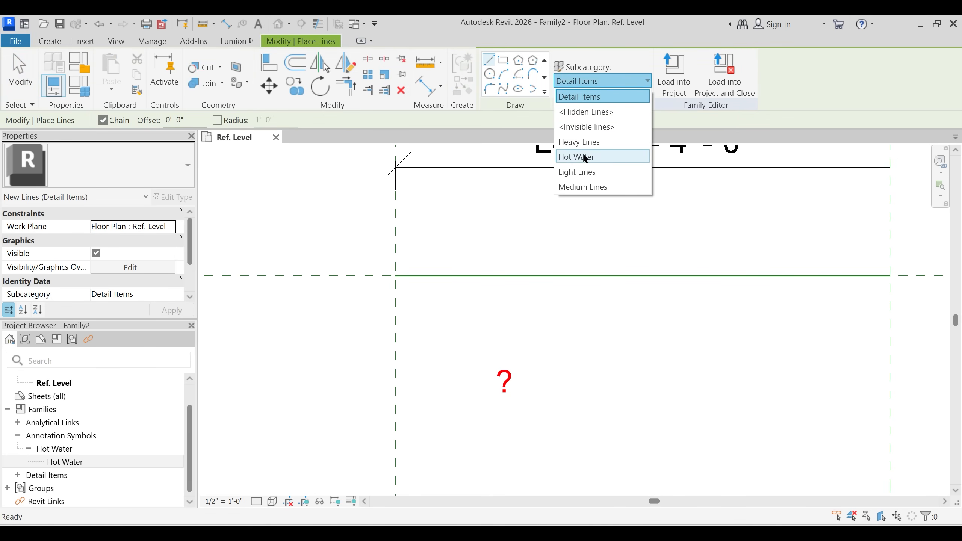
scroll(510, 78, "down", 1)
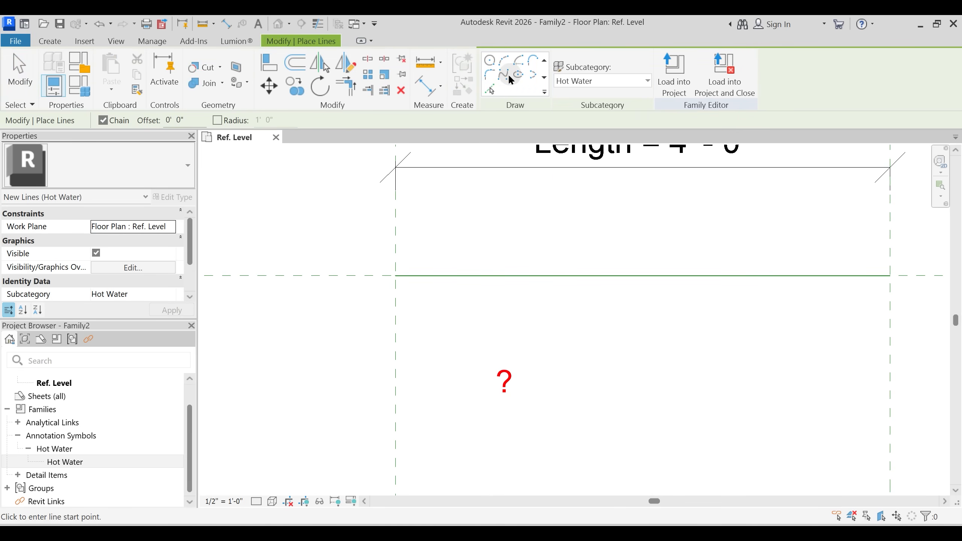
left_click(489, 87)
left_click(180, 121)
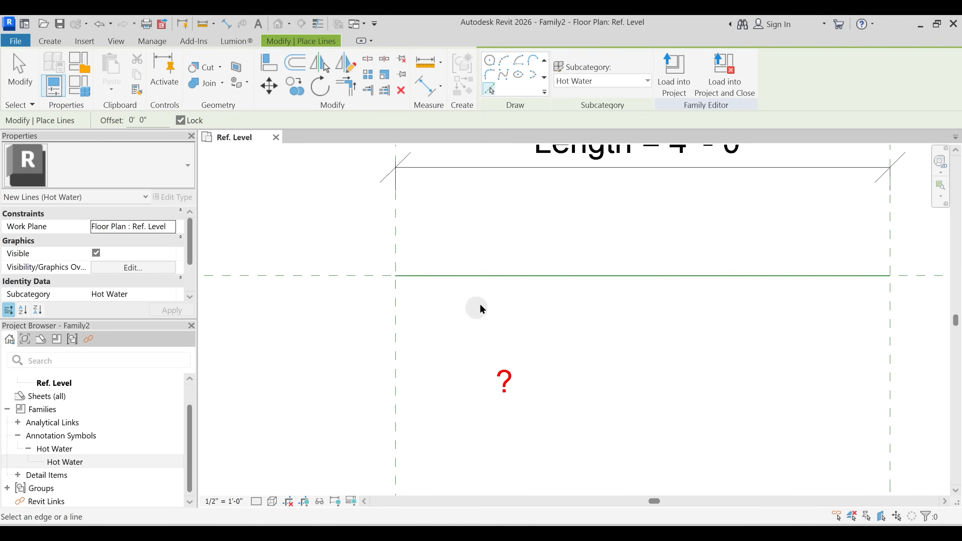
left_click(490, 276)
key("Escape")
key("Escape")
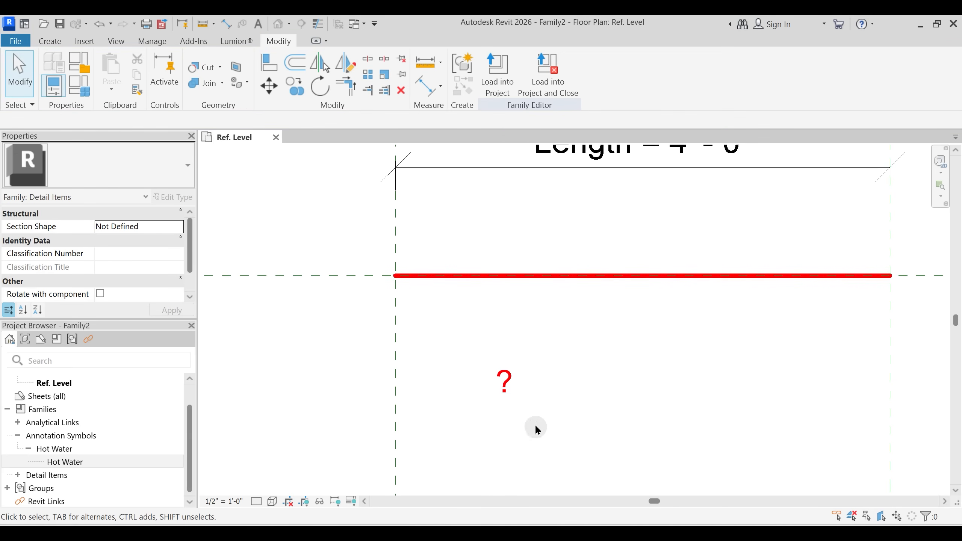
- Set the placed Hot Water annotation's text to HW and accept the type parameter change
left_click(508, 380)
left_click(508, 380)
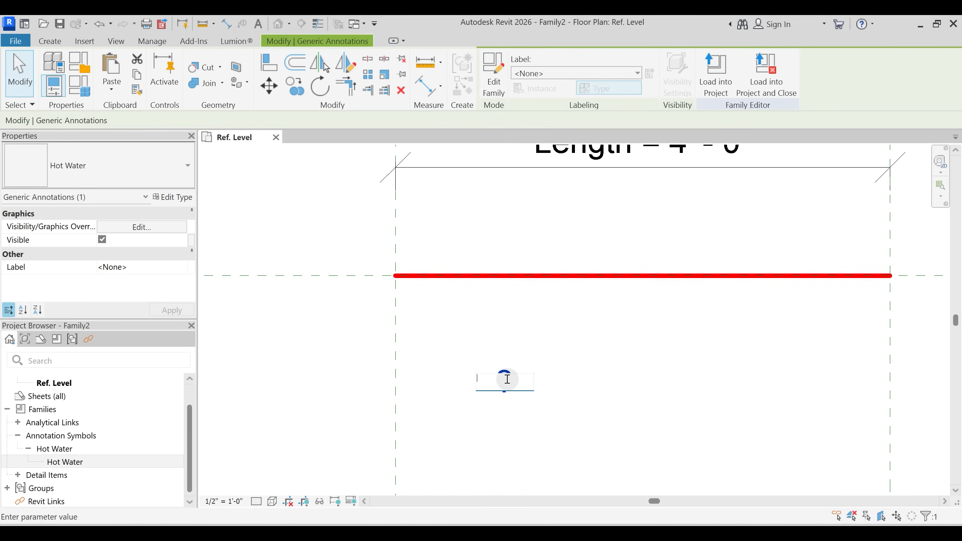
left_click(565, 363)
left_click(517, 284)
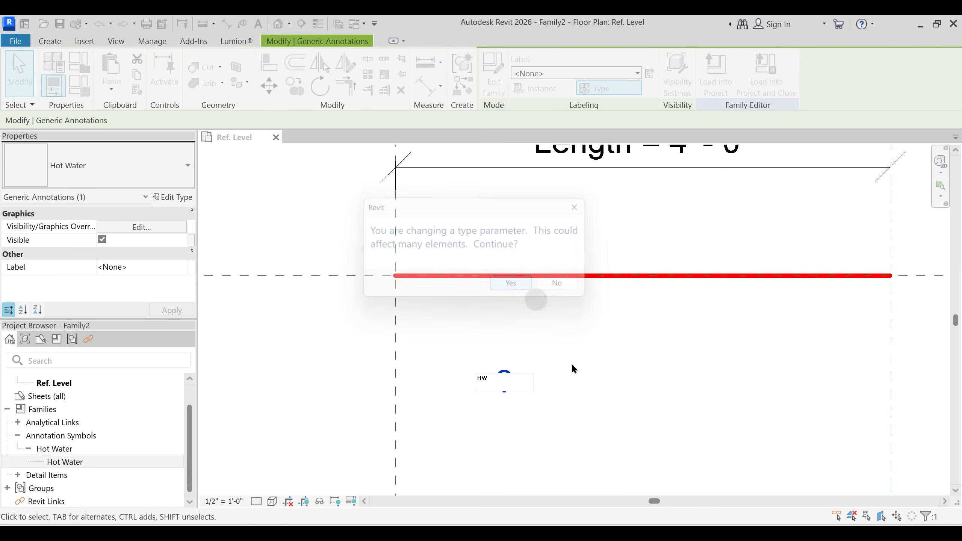
left_click(593, 385)
middle_click_drag(592, 385, 585, 355)
- Link the HW annotation's Visible property to a new type parameter named Hot Water, grouped under Constraints
left_click(509, 356)
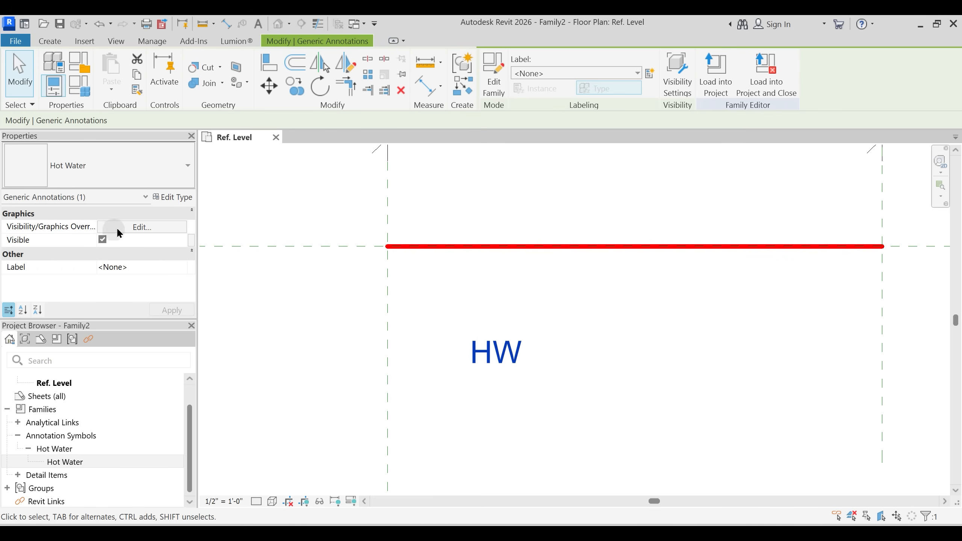
left_click(191, 239)
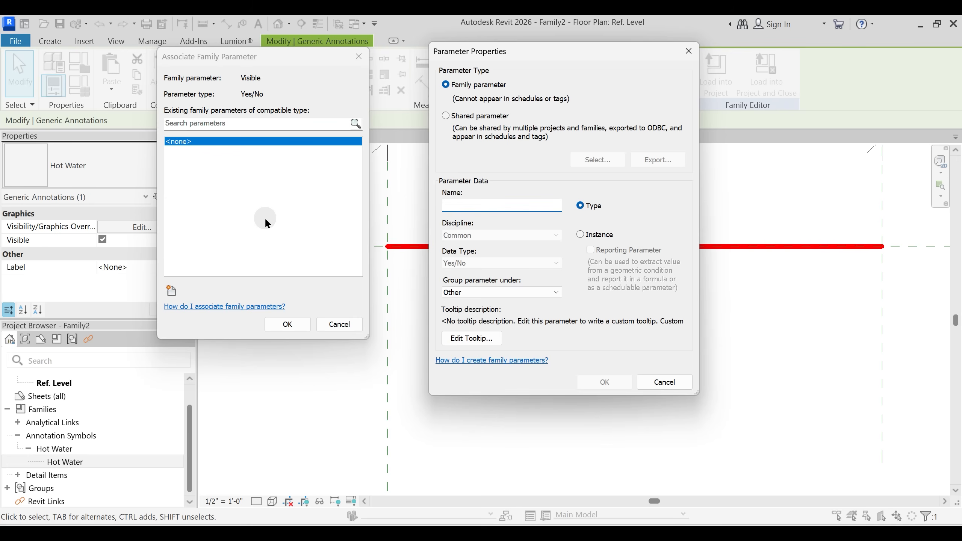
type("HOt")
key("BackSpace")
key("BackSpace")
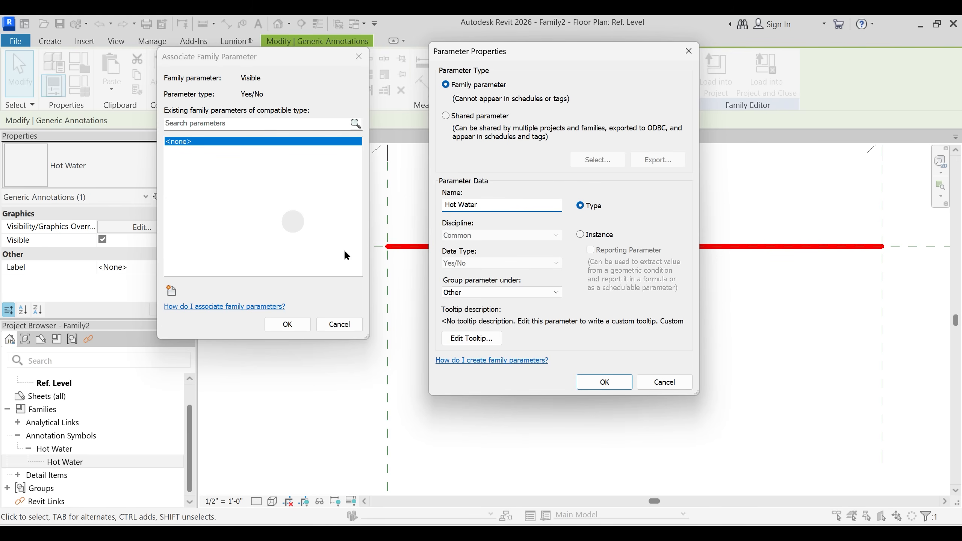
left_click(491, 291)
scroll(488, 81, "up", 5)
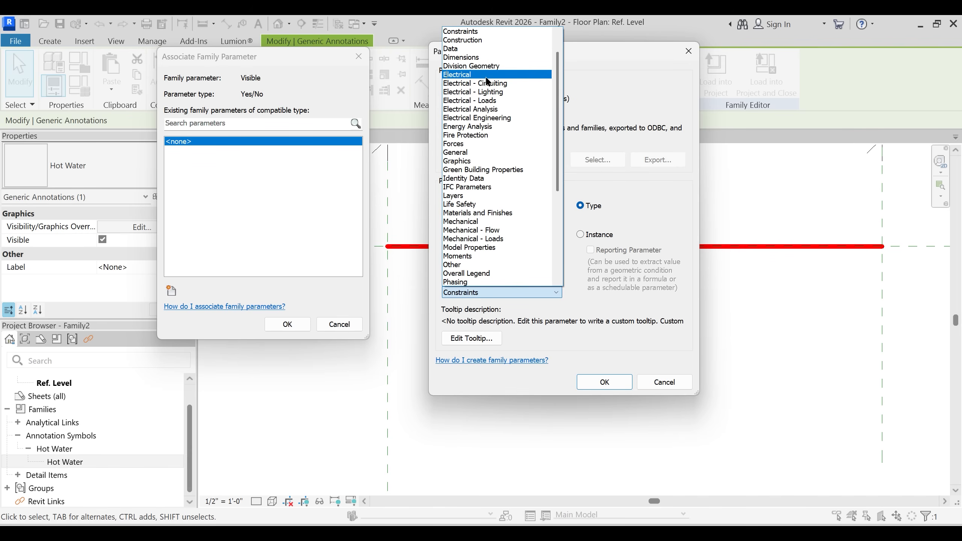
left_click(466, 31)
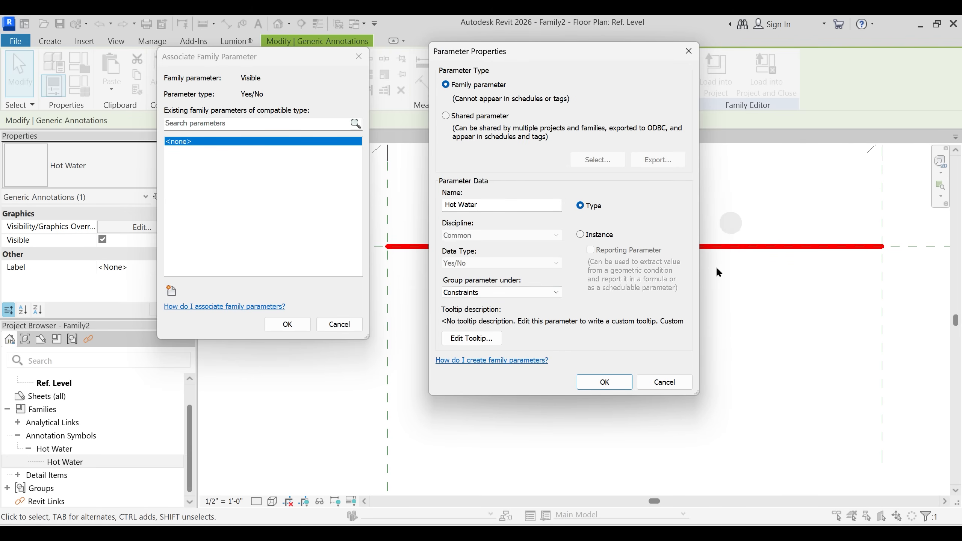
left_click(597, 380)
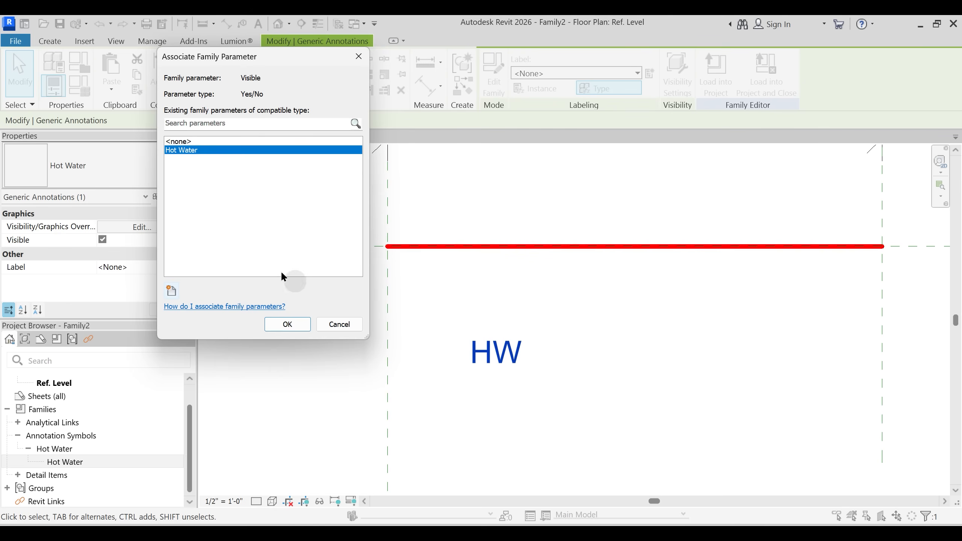
left_click(290, 322)
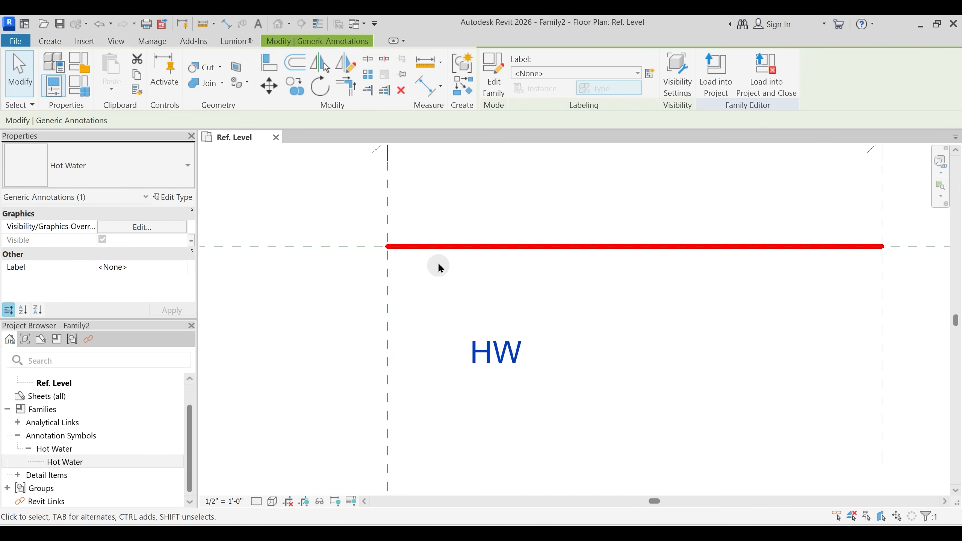
- Associate the red line's Visible property with the existing Hot Water parameter
left_click(439, 251)
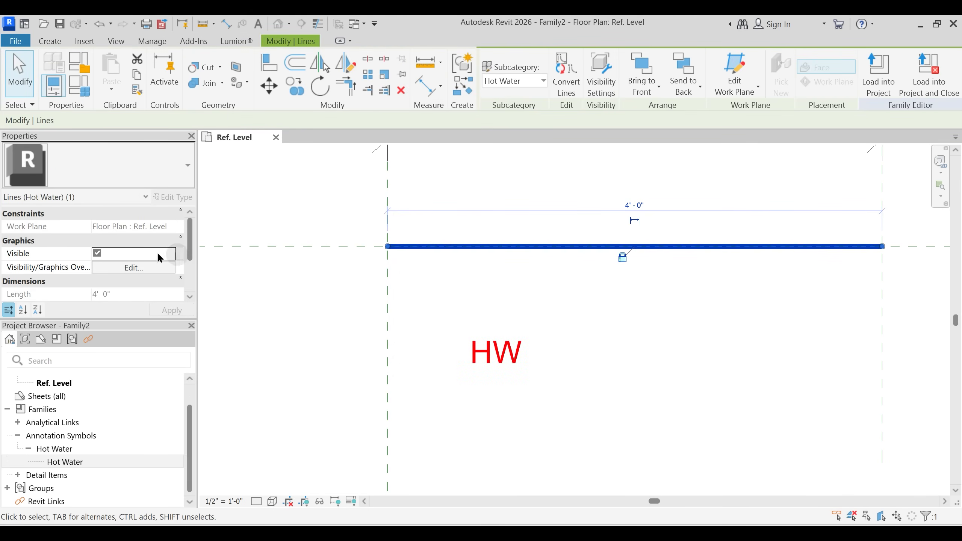
left_click(181, 256)
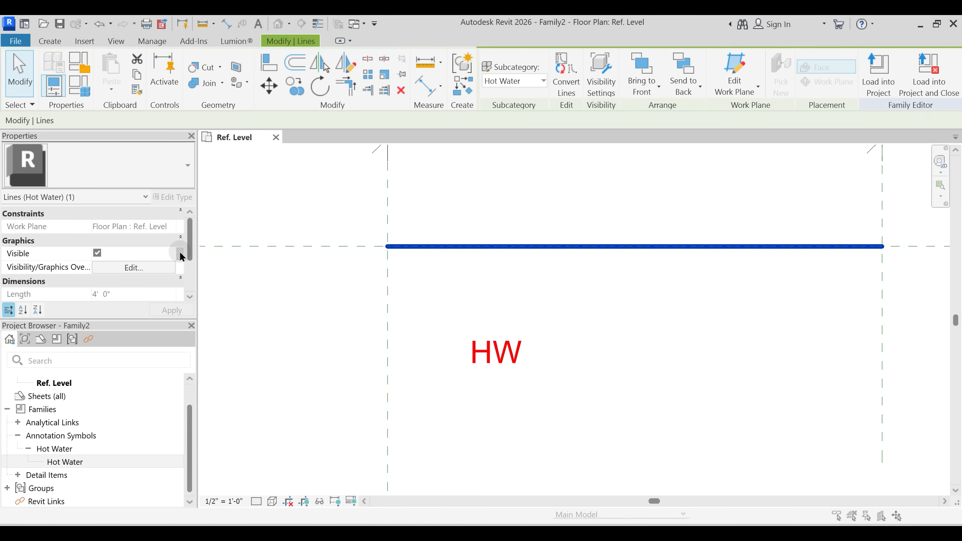
left_click(185, 150)
left_click(288, 324)
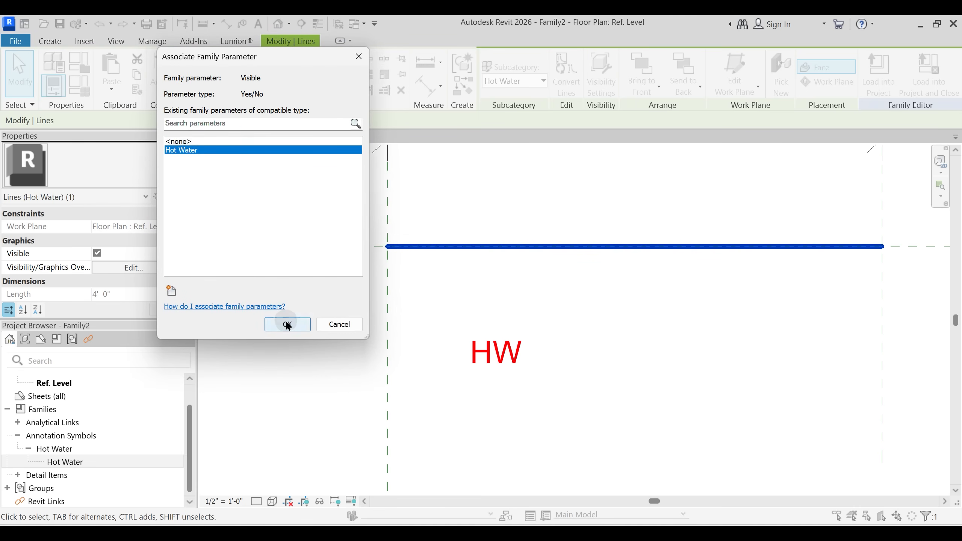
scroll(525, 300, "down", 1)
key("Escape")
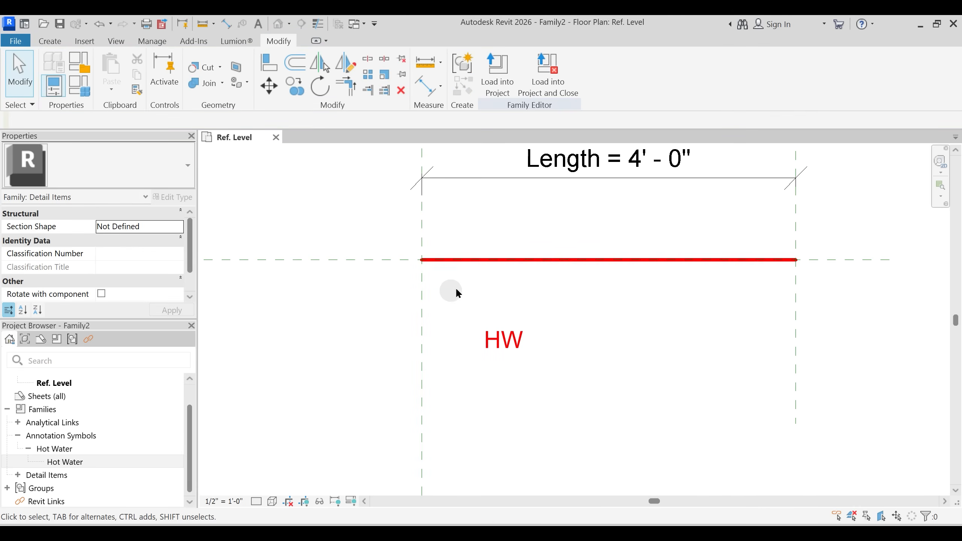
- Draw two short vertical reference planes crossing the red line, one just inside each end
middle_click_drag(453, 290, 445, 322)
key("r")
key("p")
left_click(441, 243)
left_click(440, 358)
left_click(764, 242)
left_click(764, 358)
key("Escape")
key("Escape")
- Add aligned dimensions from each end reference plane to the short reference plane just inside it
left_click(424, 86)
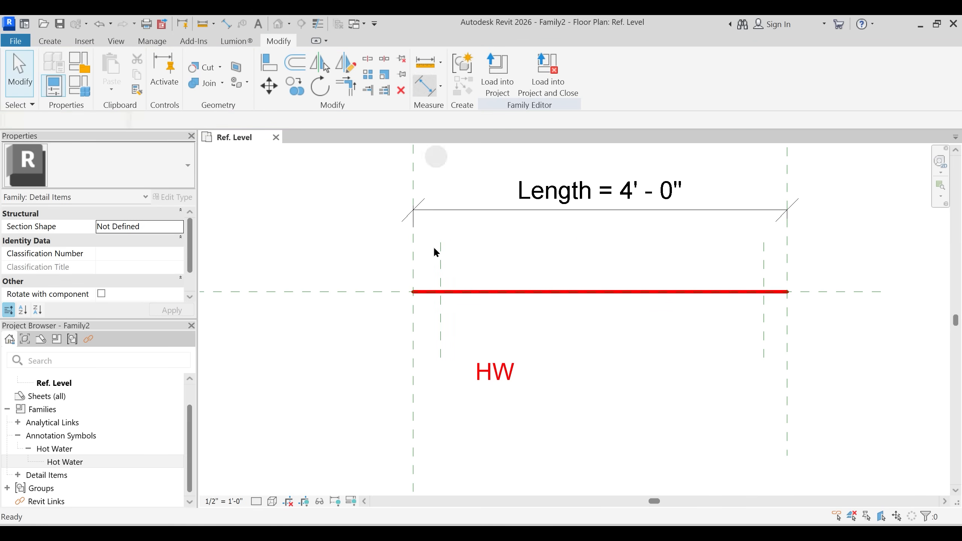
left_click(413, 268)
left_click(439, 270)
left_click(457, 251)
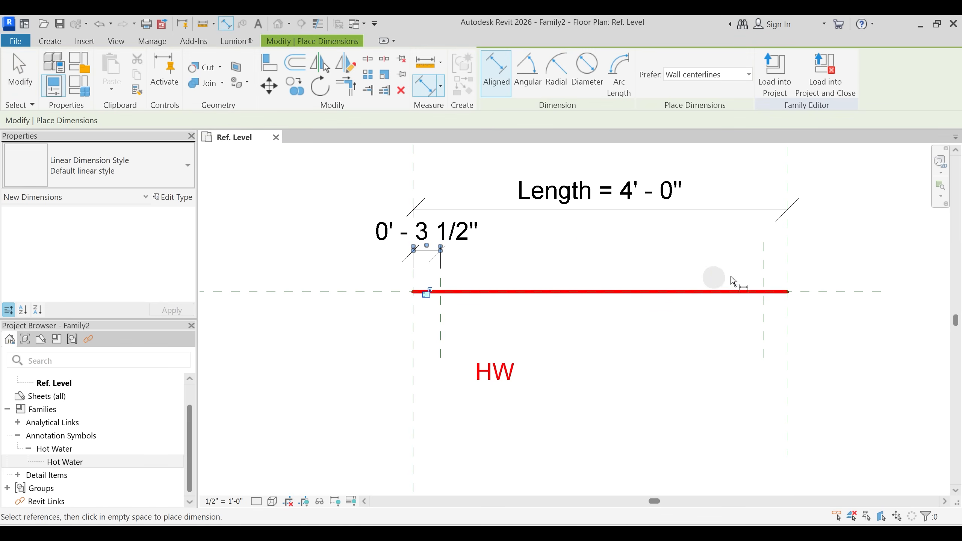
left_click(786, 271)
left_click(764, 276)
left_click(705, 251)
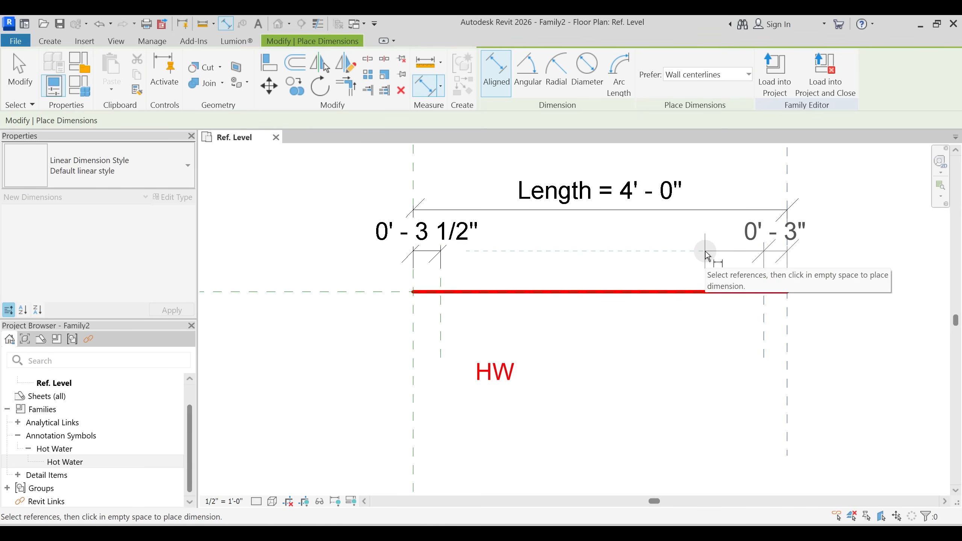
key("Escape")
key("Escape")
- Label both end offset dimensions with a new type parameter named Margin
left_click(456, 240)
left_click(731, 231, "ctrl")
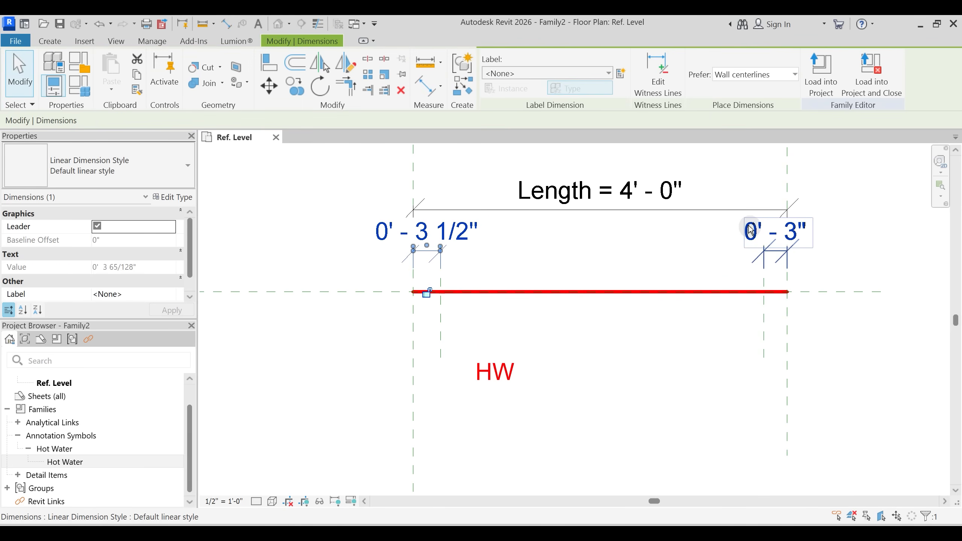
left_click(621, 74)
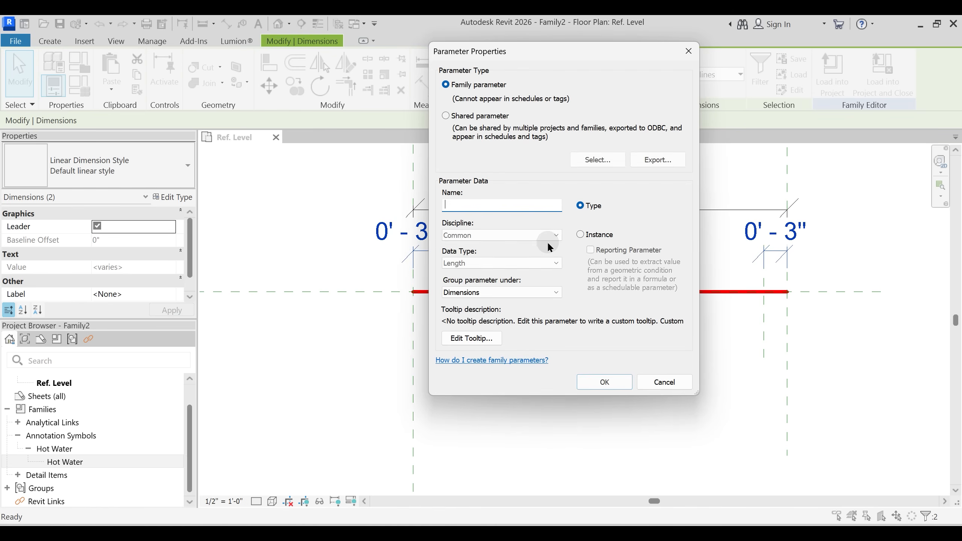
type("Margin")
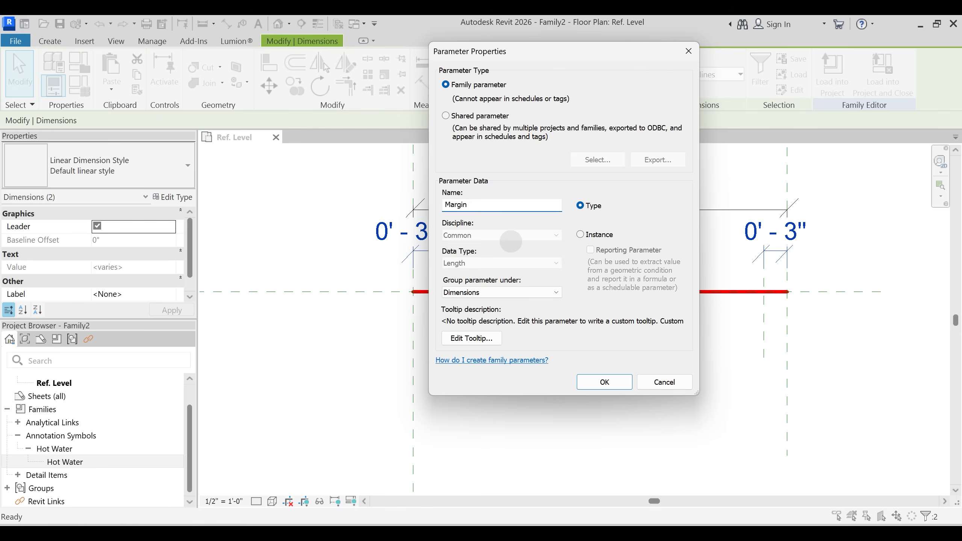
key("Return")
- Set the Margin parameter to 3" in the family types and apply it
left_click(84, 91)
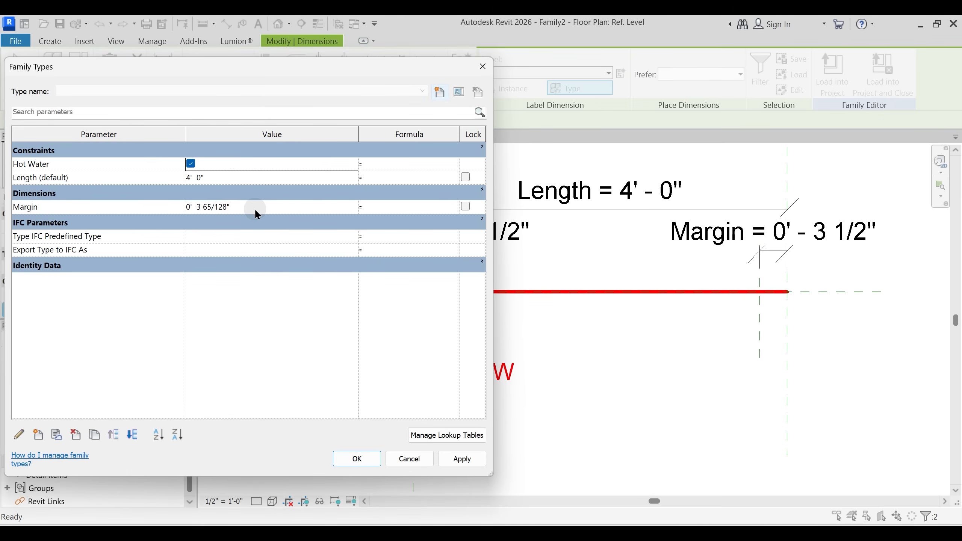
left_click(255, 208)
type("3")
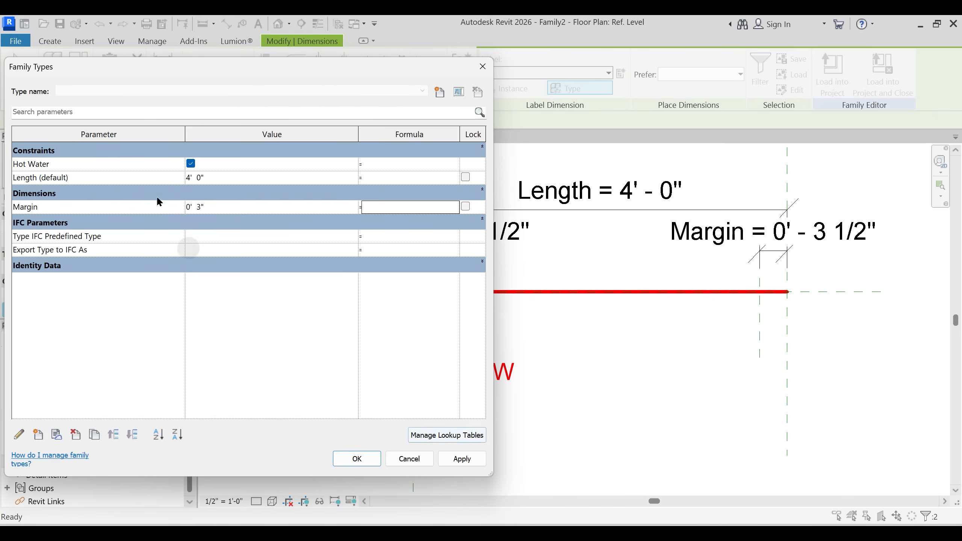
left_click(459, 460)
left_click(355, 458)
left_click(573, 344)
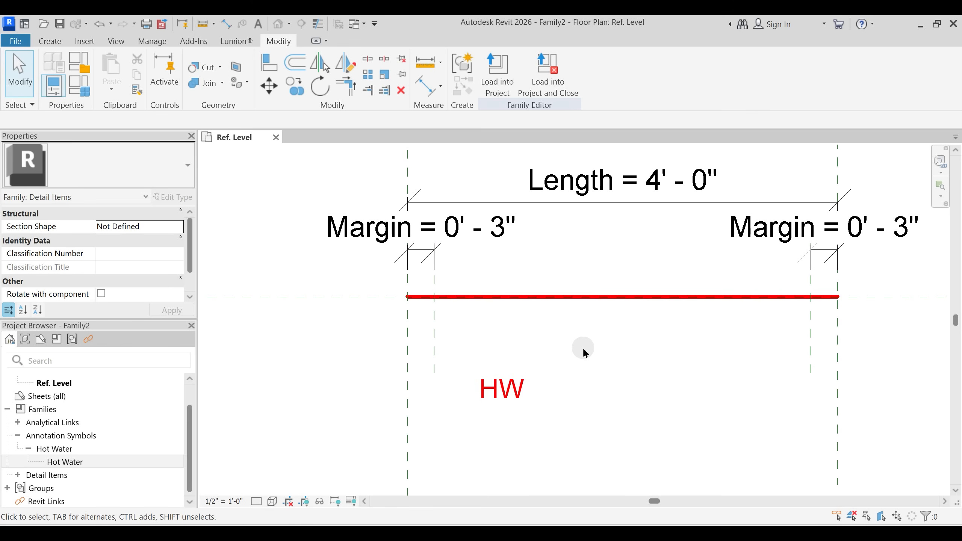
- Try to align the HW annotation with the Center (Front/Back) reference plane, and undo the alignment
left_click(270, 66)
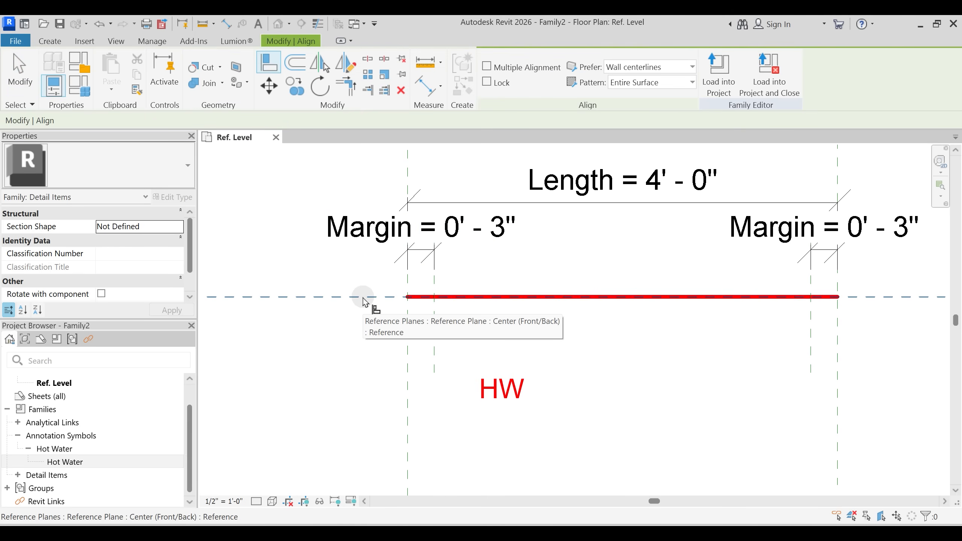
left_click(363, 298)
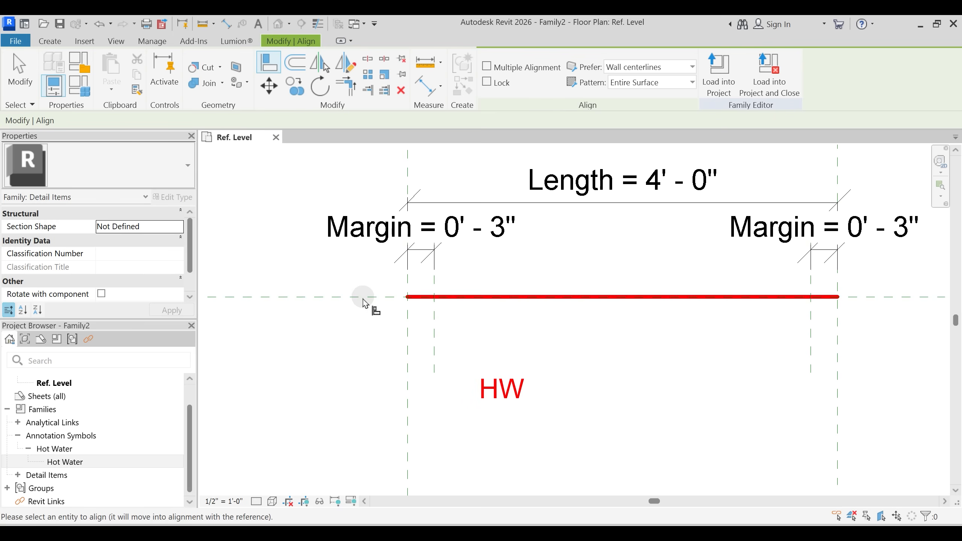
left_click(498, 392)
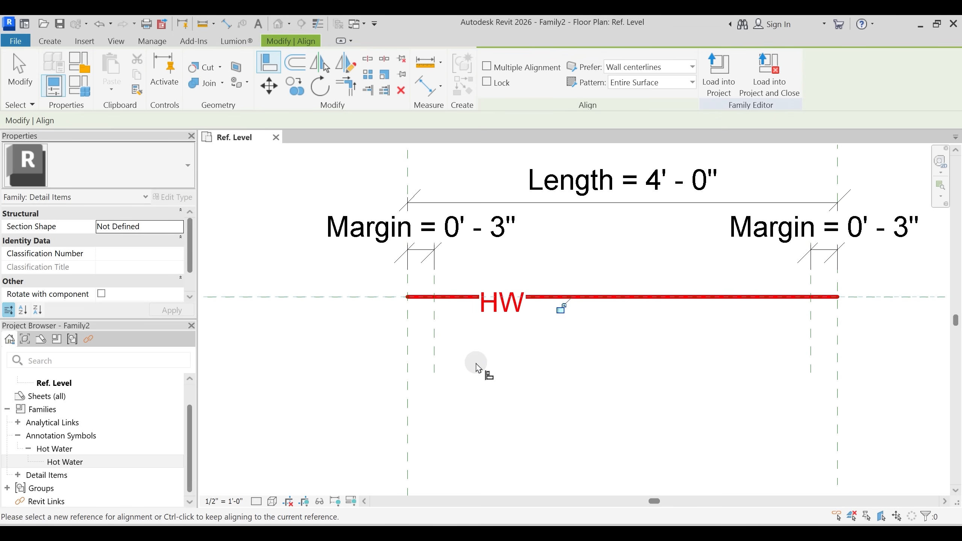
key("ctrl+z")
key("Escape")
key("Escape")
- Open the nested Hot Water annotation family for editing and nudge the Letter label up until it centers on the horizontal reference plane
left_click(509, 389)
left_click(494, 76)
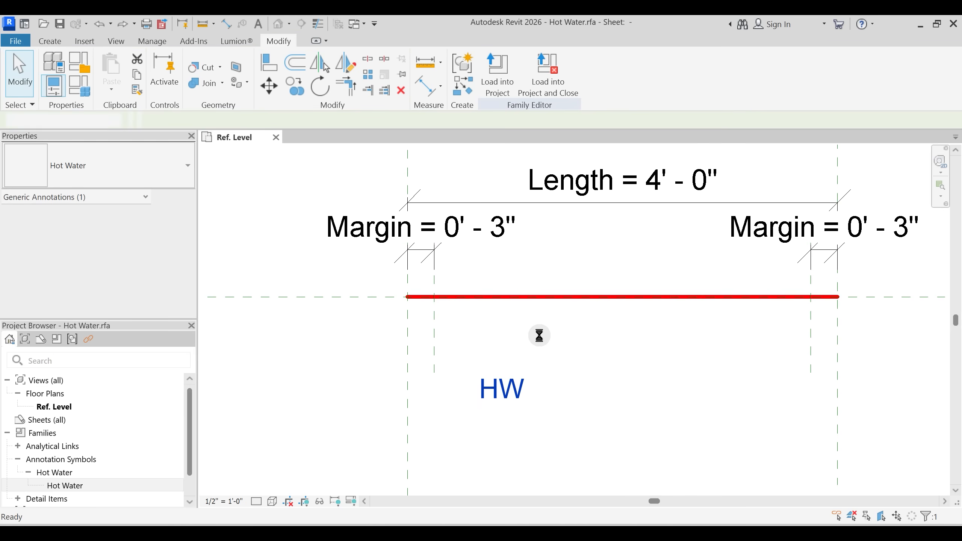
scroll(577, 335, "up", 8)
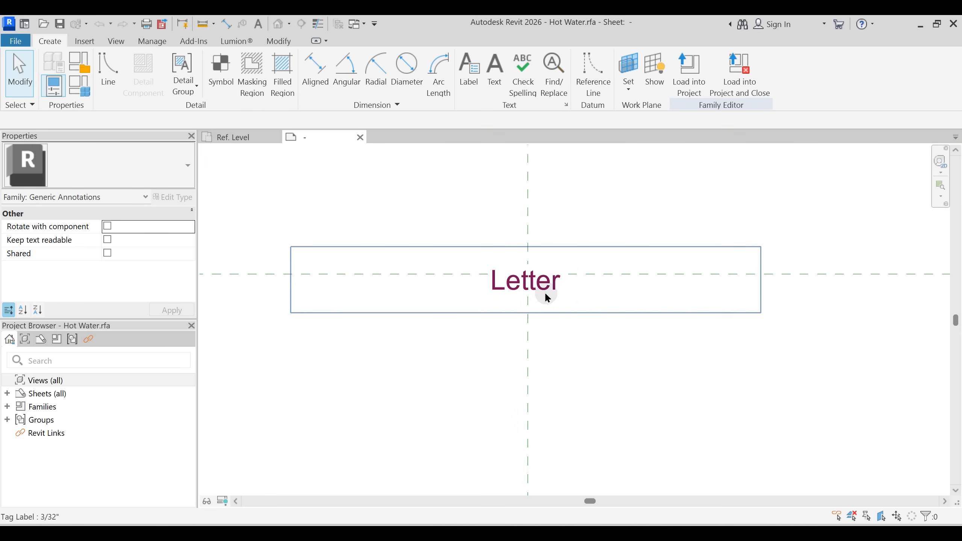
left_click(547, 294)
key("Up")
key("Up")
key("Up")
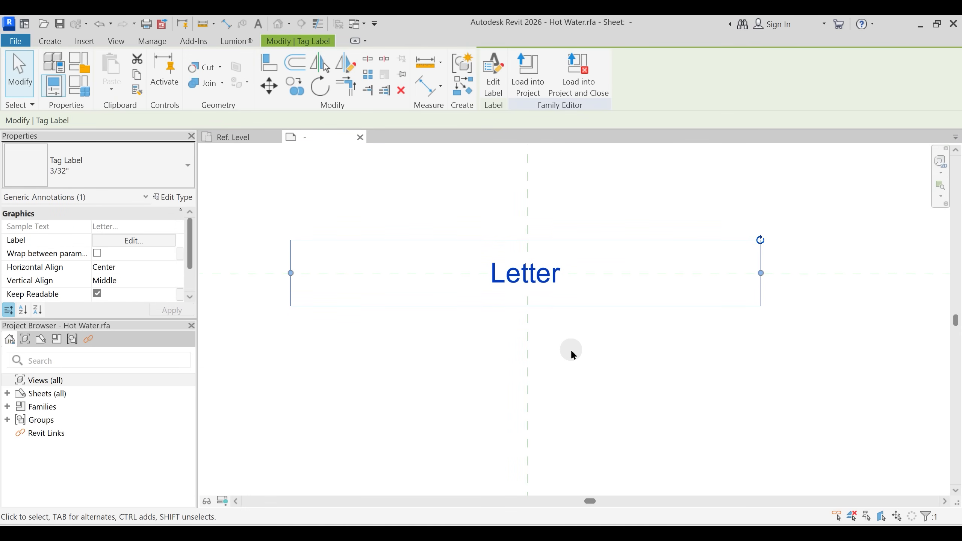
- Load the adjusted Hot Water annotation into the detail item family, overwriting the existing version and its parameter values, and close the annotation family
key("Down")
key("Escape")
left_click(498, 92)
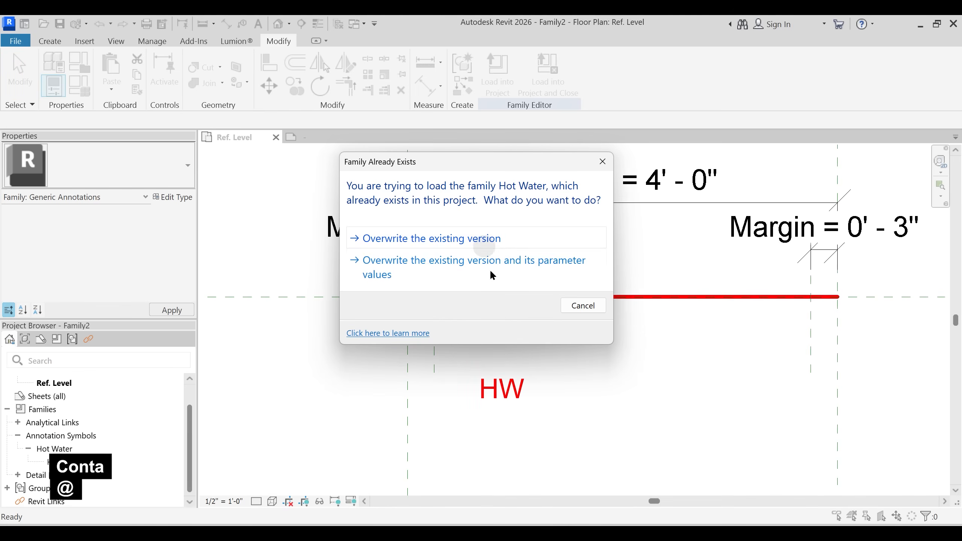
left_click(495, 277)
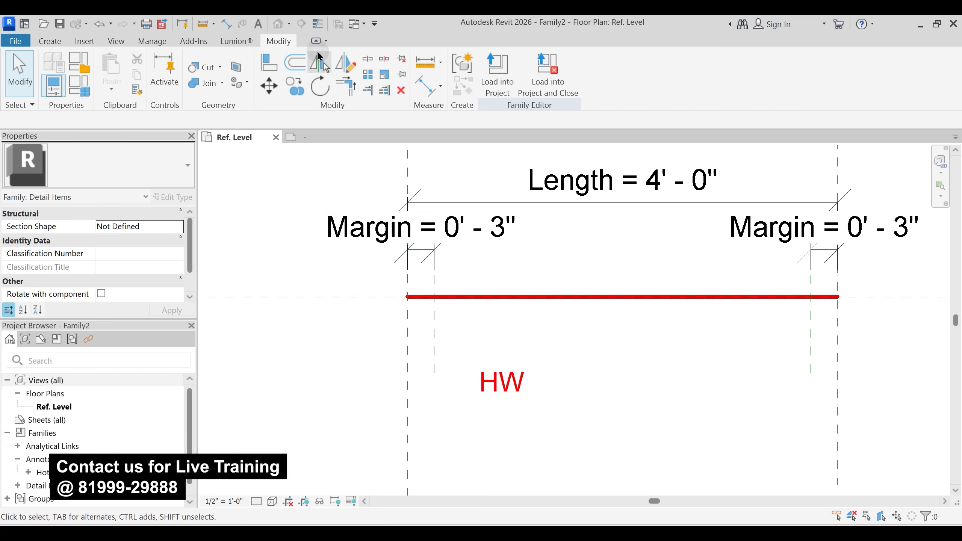
left_click(360, 137)
left_click(511, 276)
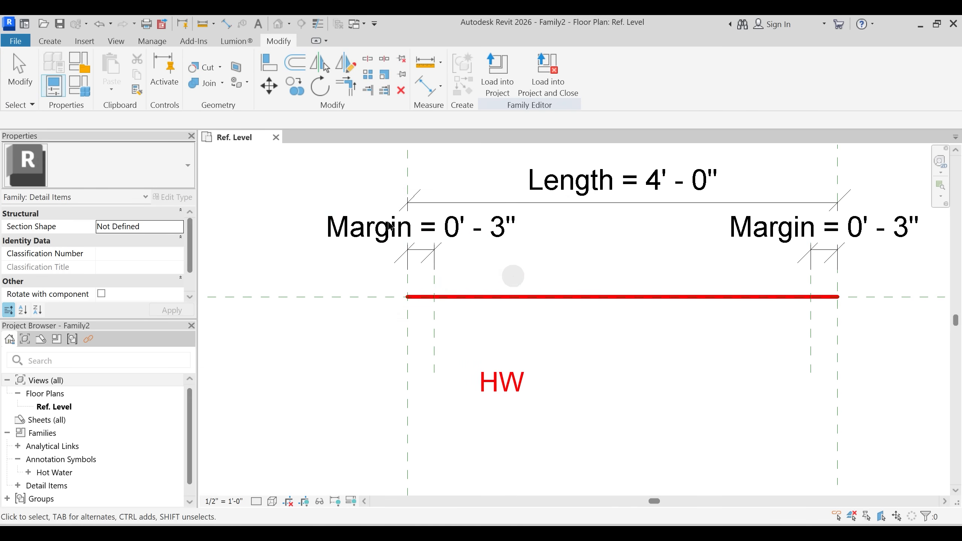
left_click(268, 62)
left_click(351, 297)
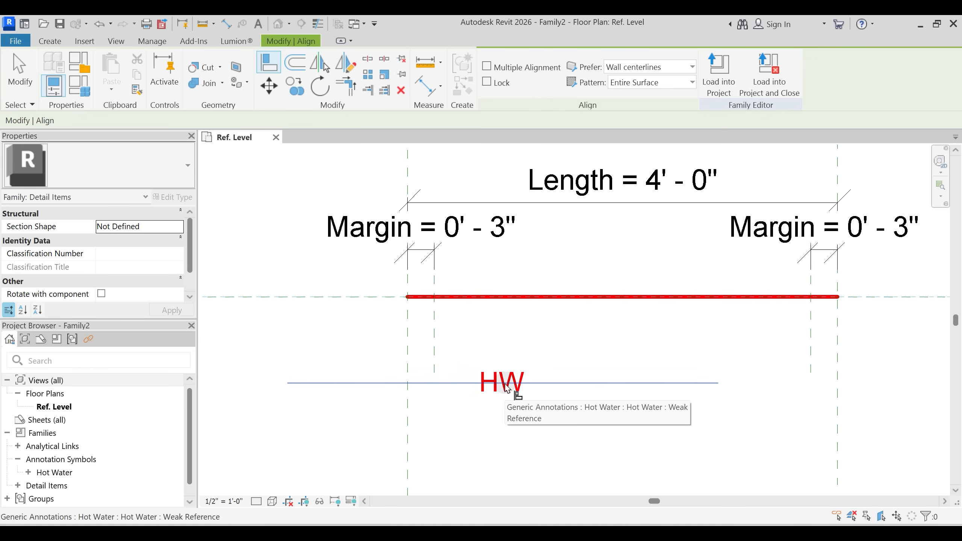
key("Escape")
key("Escape")
- Align and lock the HW annotation to the left margin reference plane and to the Center (Front/Back) reference plane
key("a")
key("l")
left_click(435, 355)
left_click(509, 390)
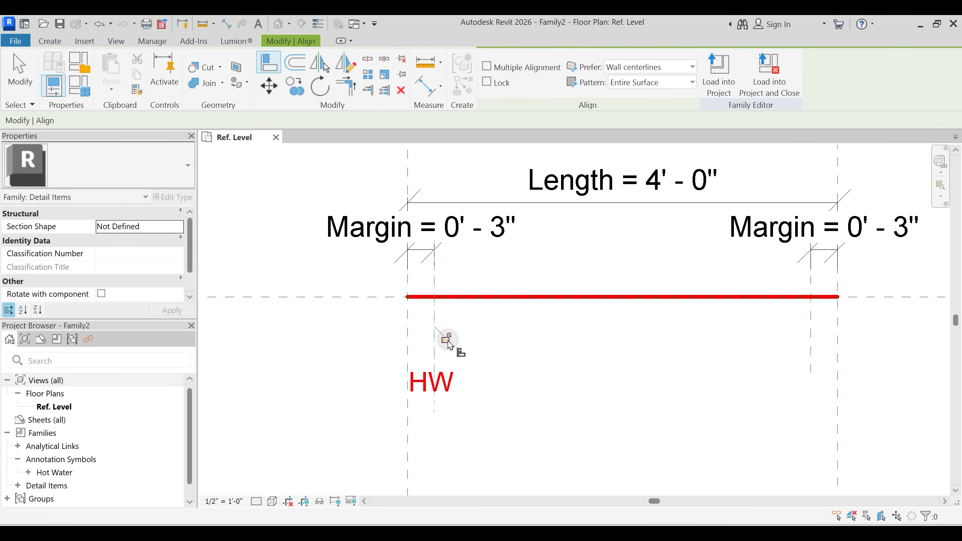
left_click(347, 298)
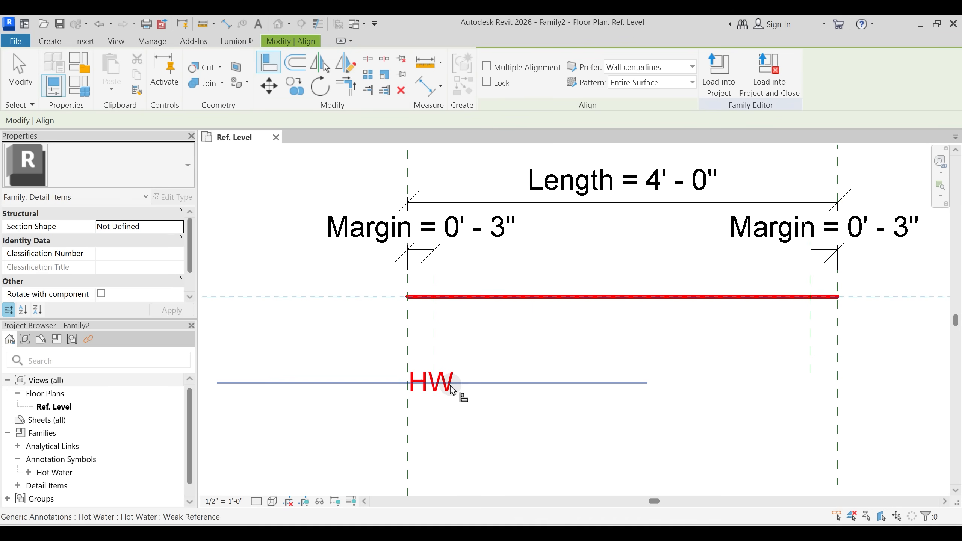
left_click(455, 393)
key("Escape")
key("Escape")
- Set the Ref. Level view scale to 3/4" = 1'-0"
scroll(490, 344, "up", 3)
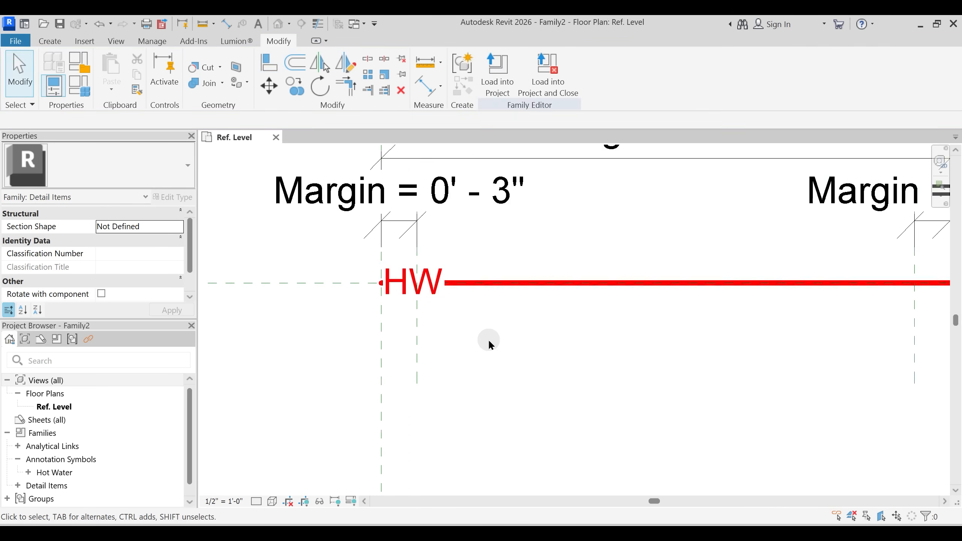
left_click(407, 289)
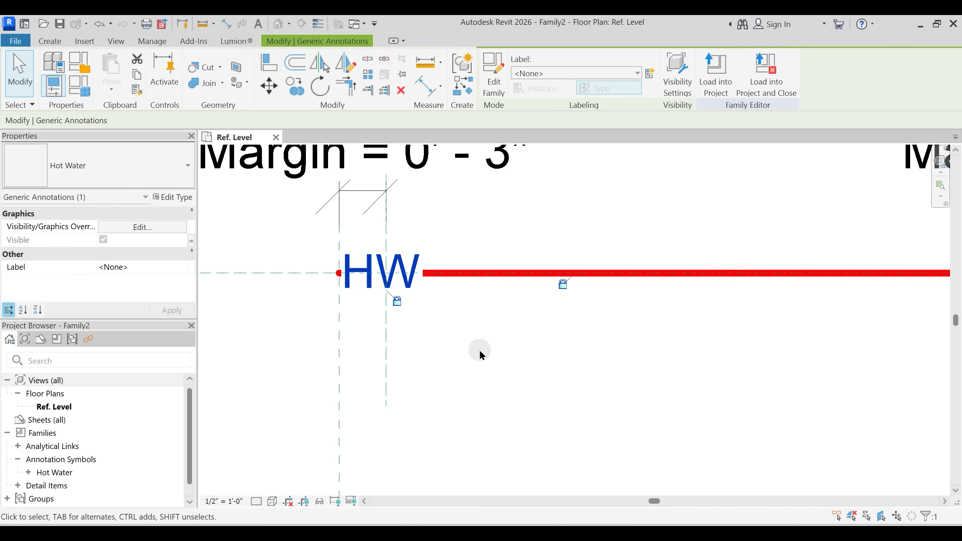
scroll(479, 349, "down", 2)
middle_click_drag(459, 370, 444, 363)
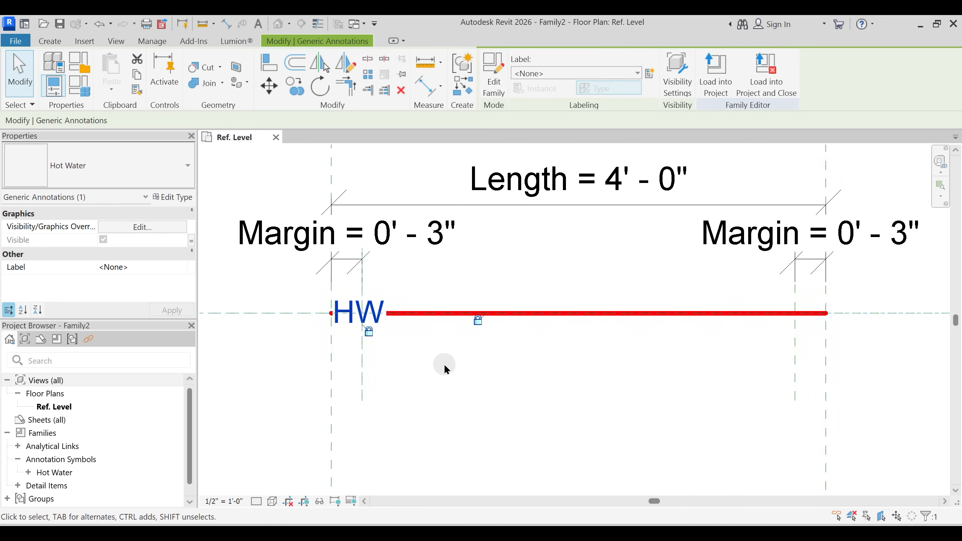
left_click(227, 500)
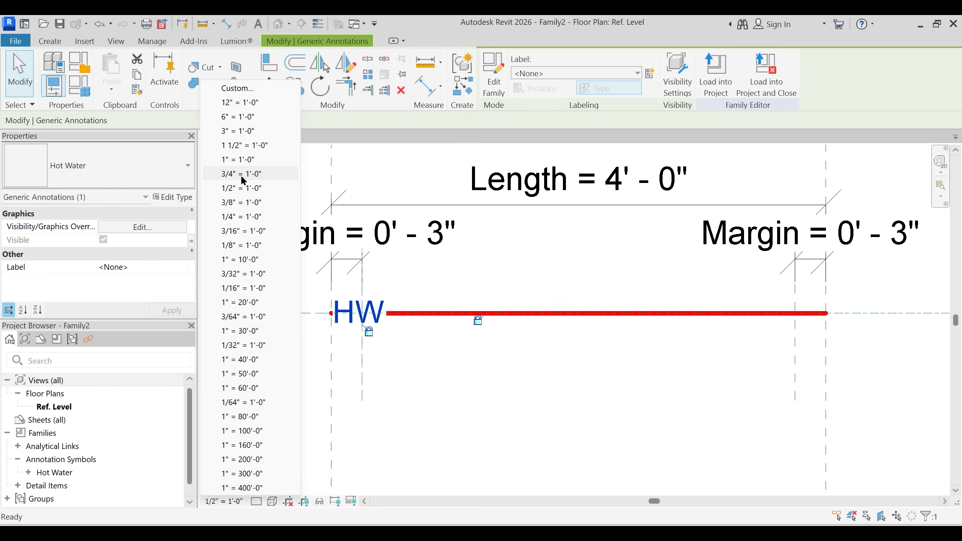
left_click(240, 173)
left_click(466, 357)
middle_click_drag(434, 358, 455, 362)
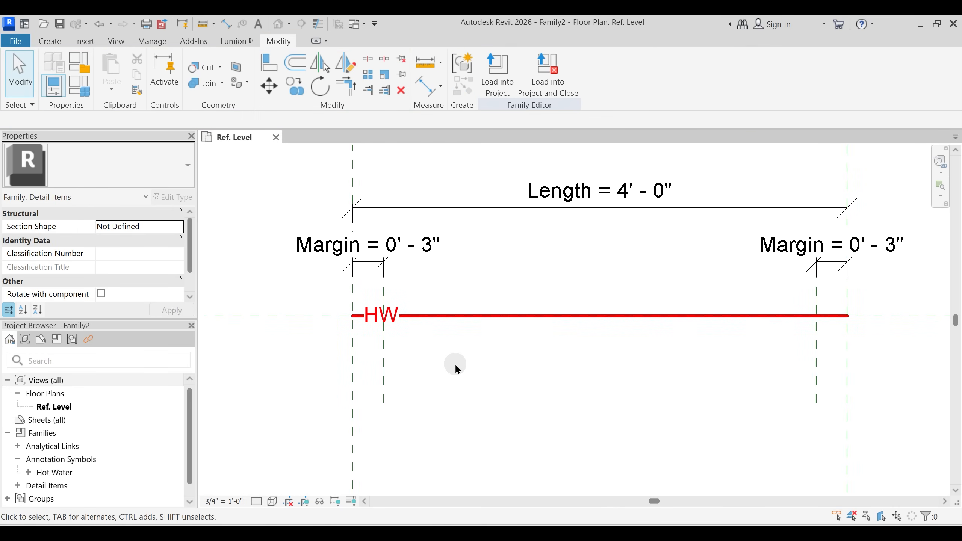
- Associate the HW annotation's Visible property with the Hot Water family parameter
left_click(392, 324)
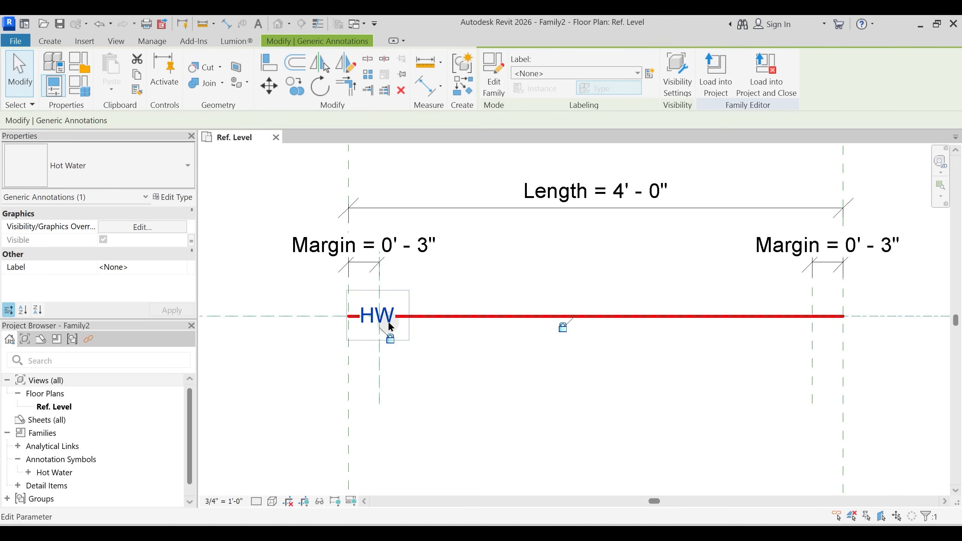
left_click(192, 240)
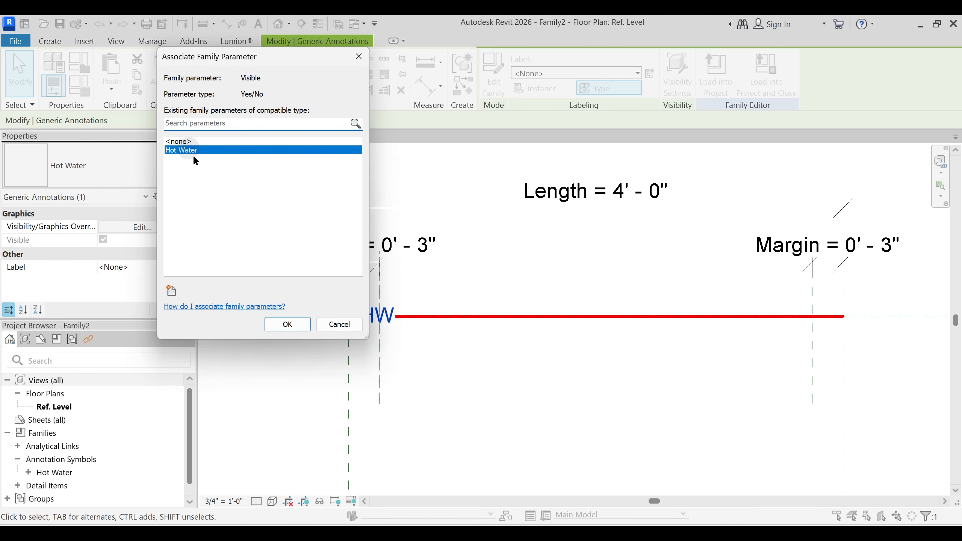
left_click(287, 324)
left_click(435, 357)
- Create a grouped linear array of two HW annotations with Move To Last, placing the second partway toward the line's right end
left_click(387, 330)
left_click(386, 335)
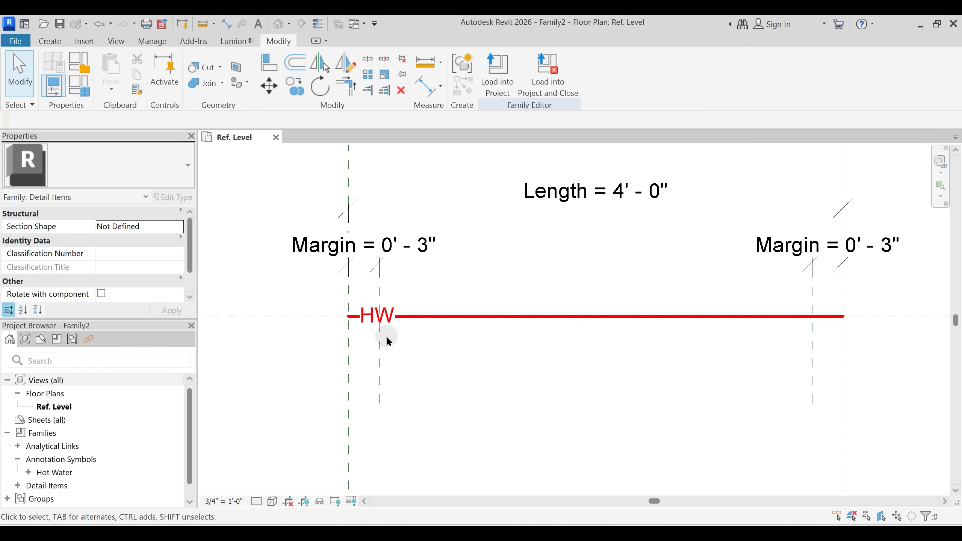
left_click(386, 332)
left_click(367, 77)
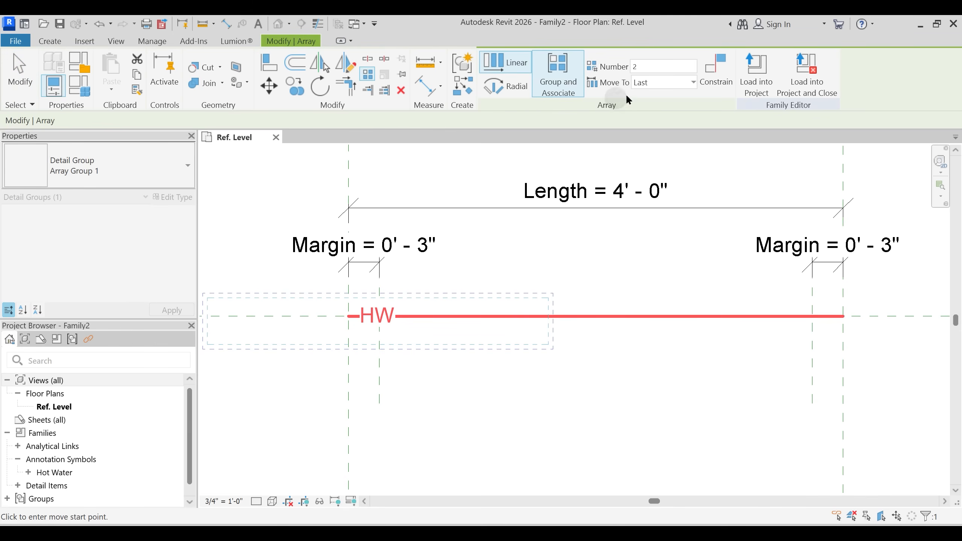
left_click(640, 84)
left_click(379, 378)
left_click(708, 384)
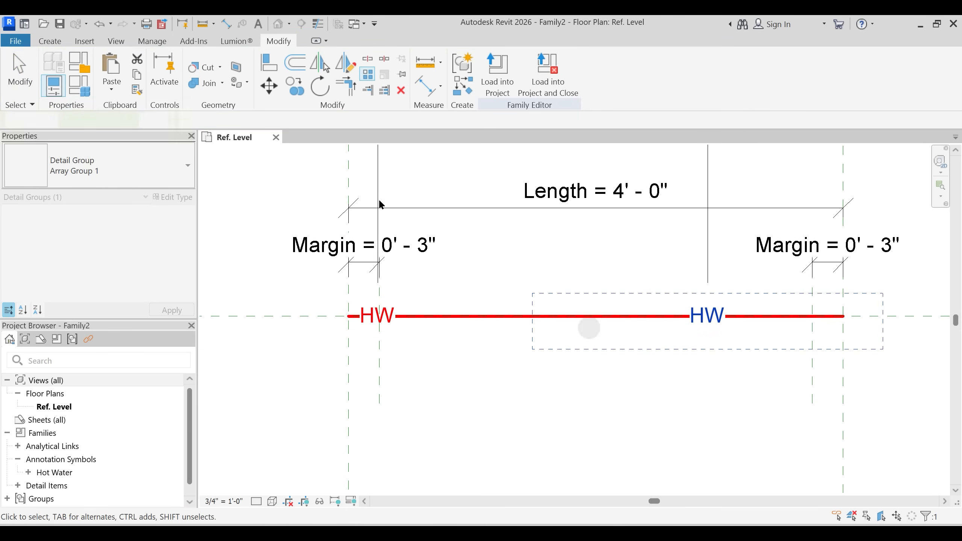
key("Escape")
- Align and lock the second HW annotation to the right margin reference plane
key("a")
key("l")
left_click(812, 379)
left_click(709, 335)
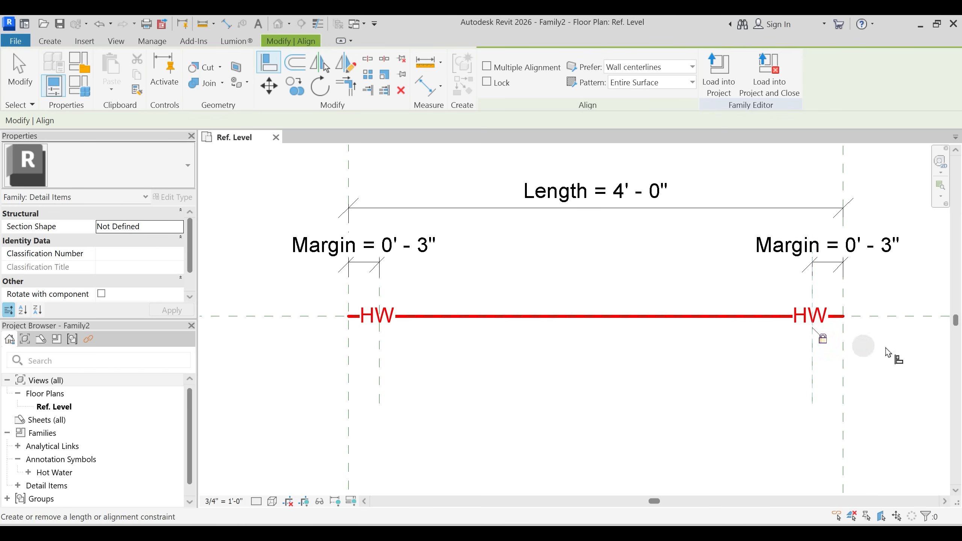
- Try to align the second HW annotation with the Center (Front/Back) reference plane
middle_click_drag(887, 346, 736, 370)
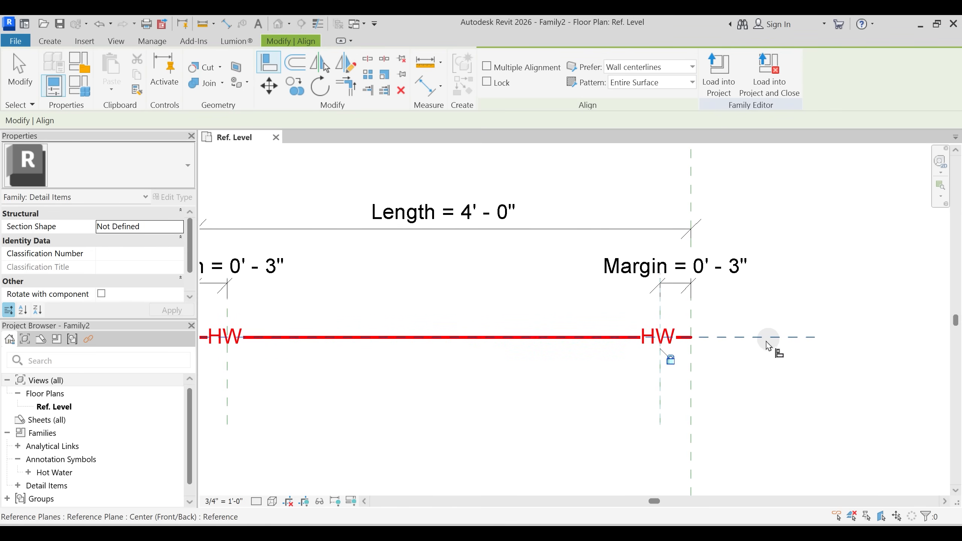
left_click(724, 342)
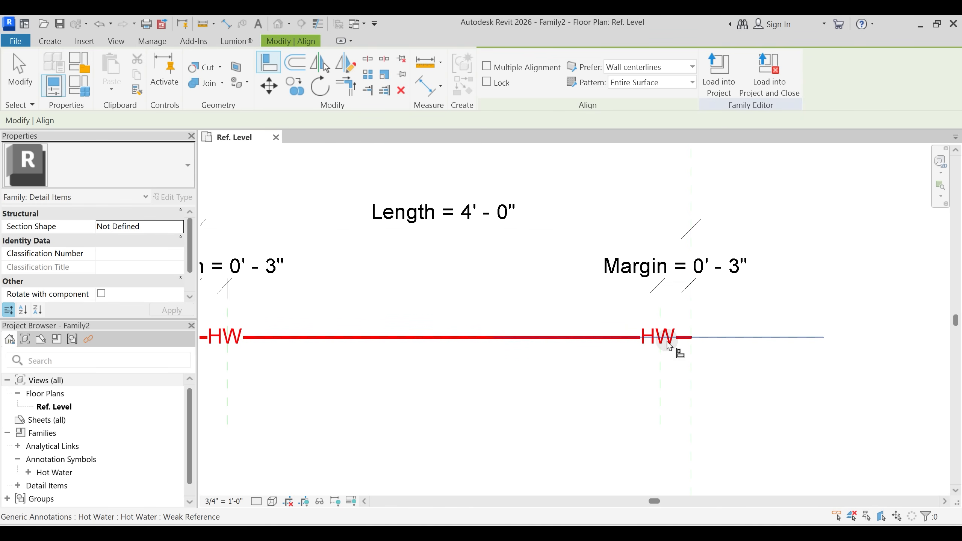
key("Tab")
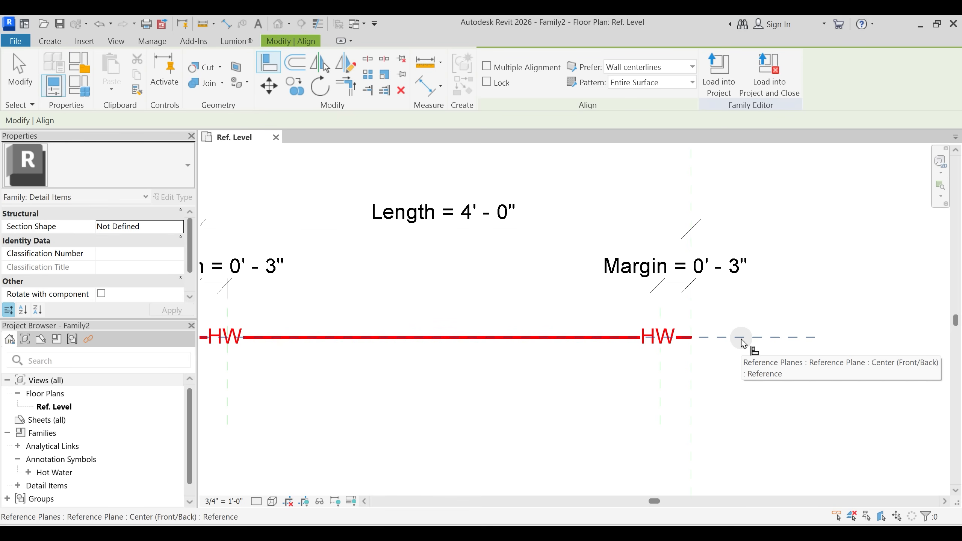
left_click(743, 342)
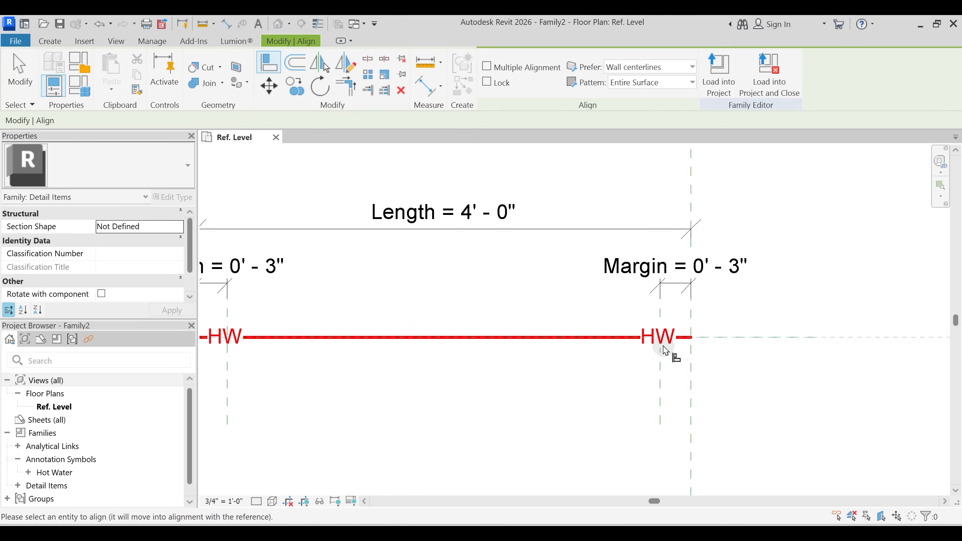
left_click(501, 349)
key("Escape")
key("Escape")
- Start a new instance parameter named Number as the label for the HW array count
scroll(609, 374, "down", 2)
left_click(628, 350)
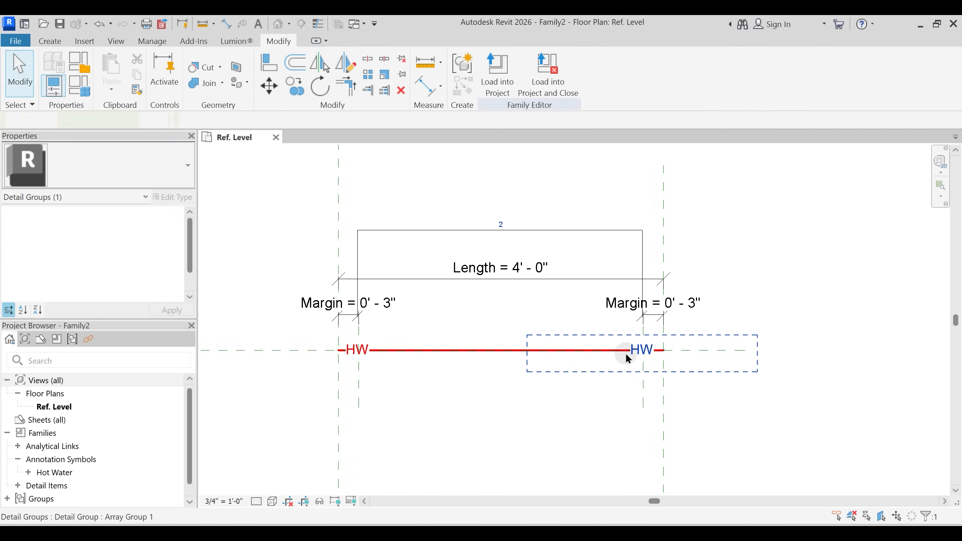
left_click(441, 325)
left_click(621, 76)
type("Number")
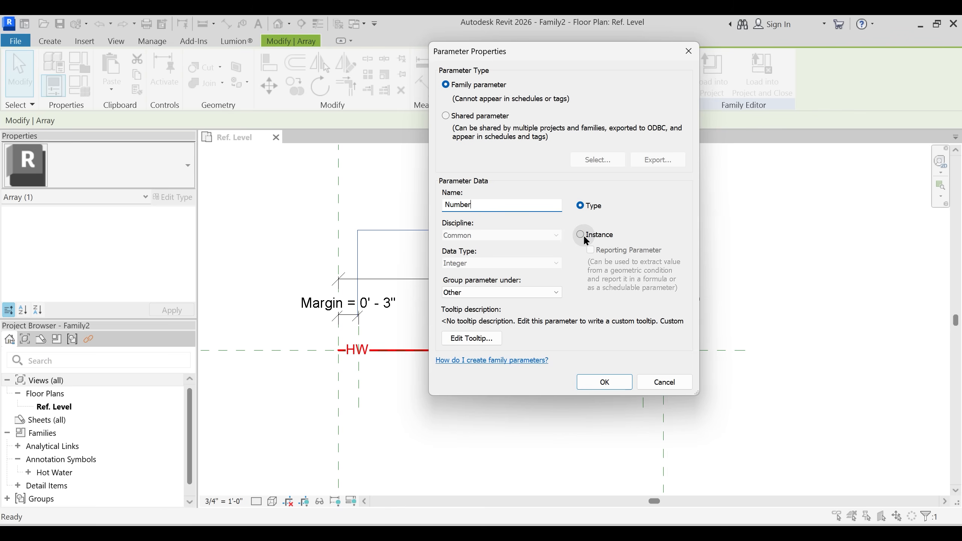
left_click(581, 235)
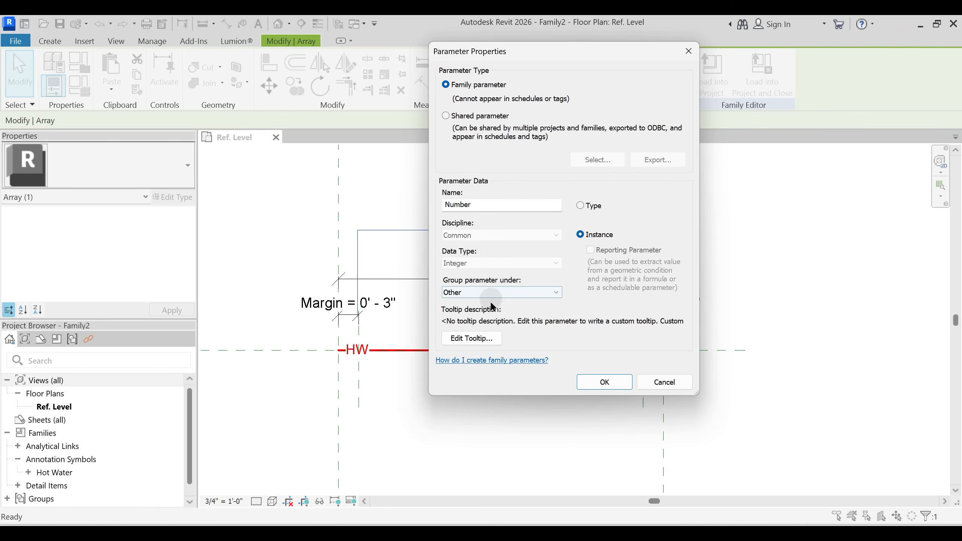
- Group the Number parameter under Dimensions and assign it to the array
left_click(485, 293)
key("d")
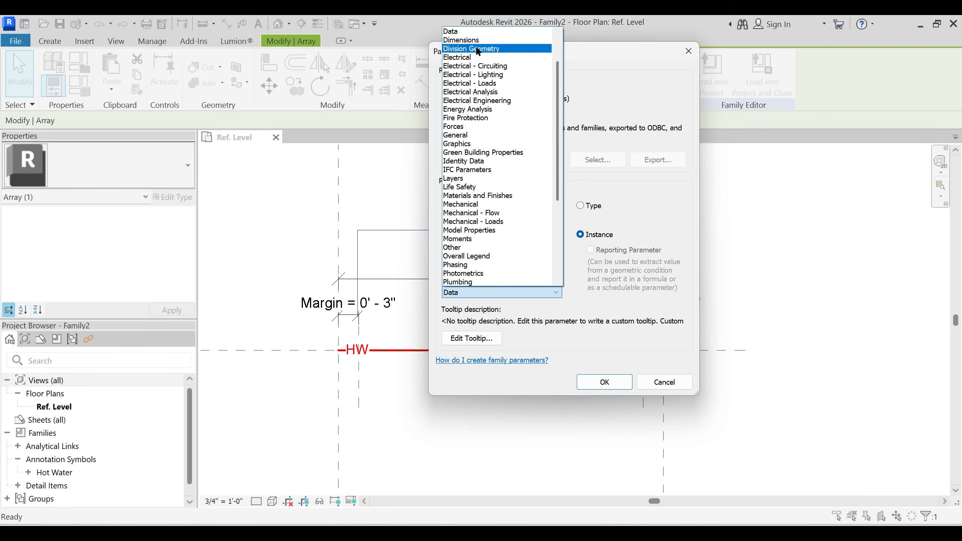
key("c")
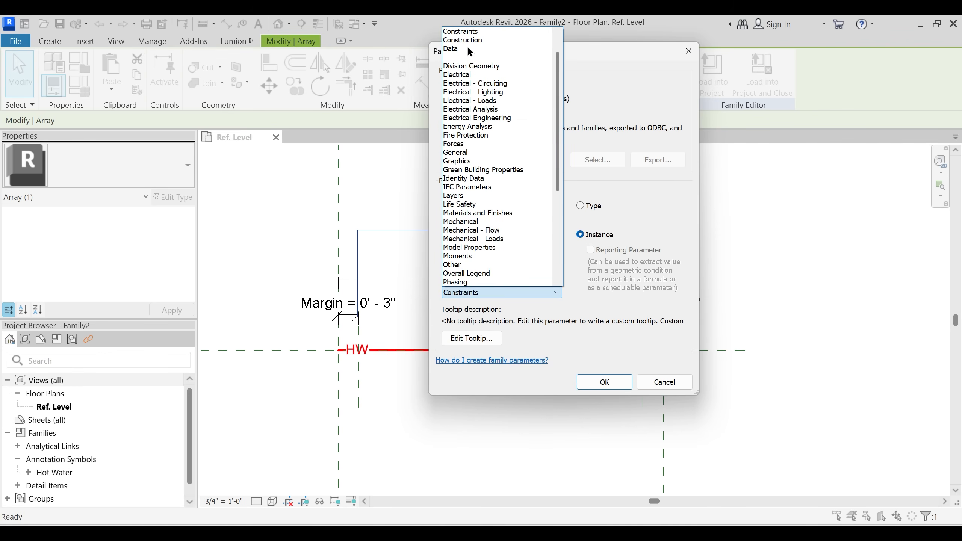
left_click(540, 280)
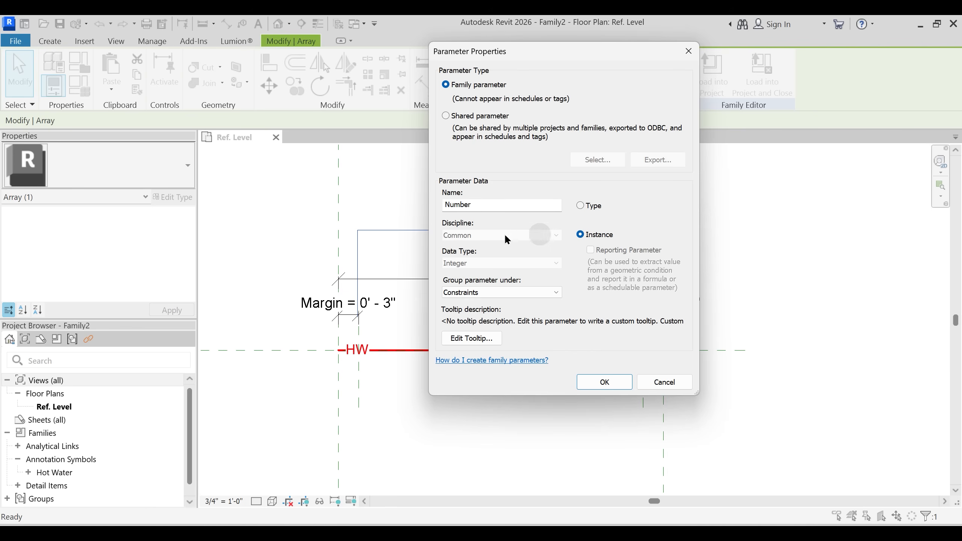
left_click(484, 289)
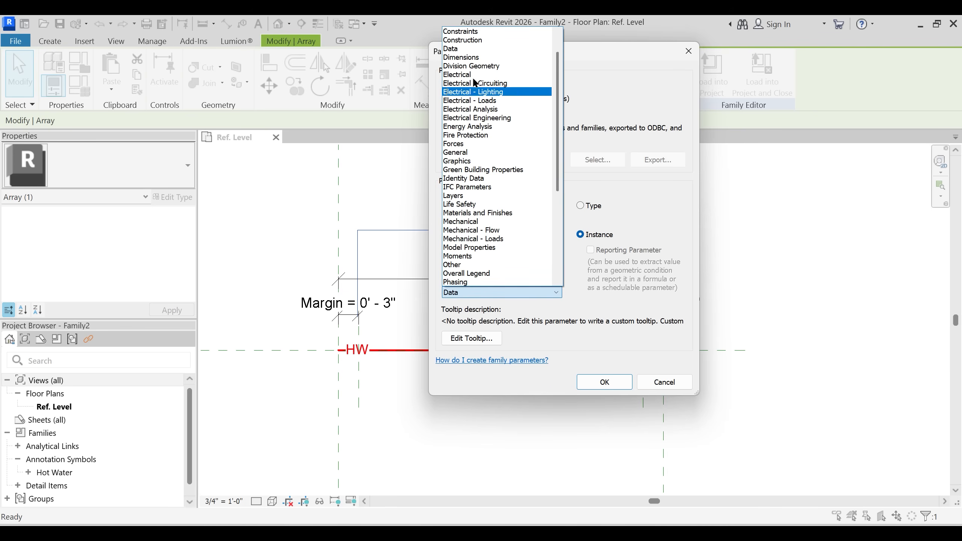
left_click(470, 57)
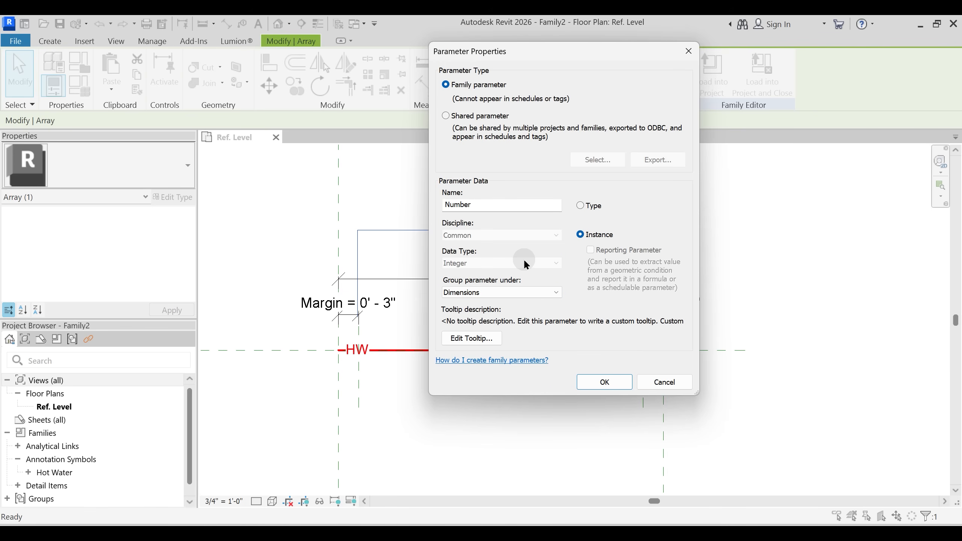
left_click(606, 381)
left_click(532, 397)
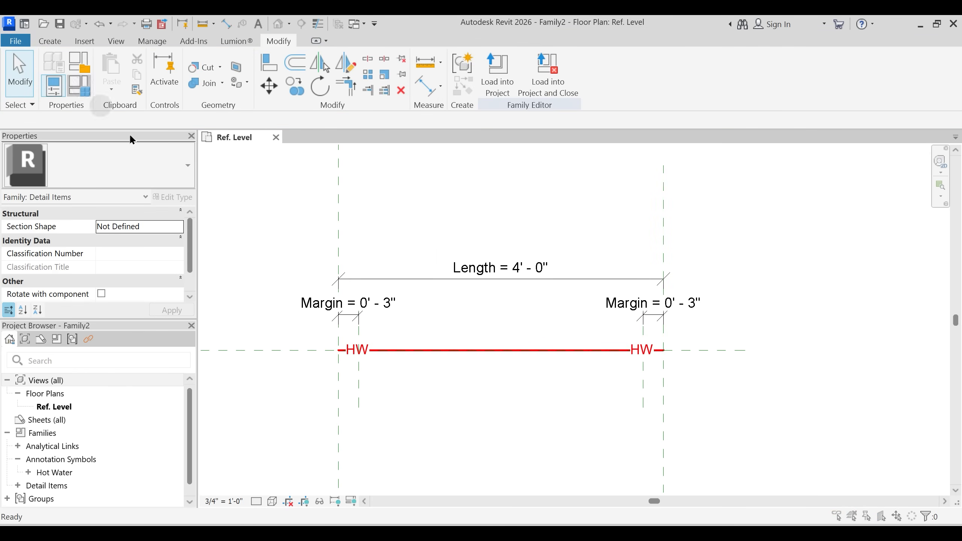
- Set the Number parameter to 5 in the family types and apply it to the array
left_click(80, 87)
left_click(213, 220)
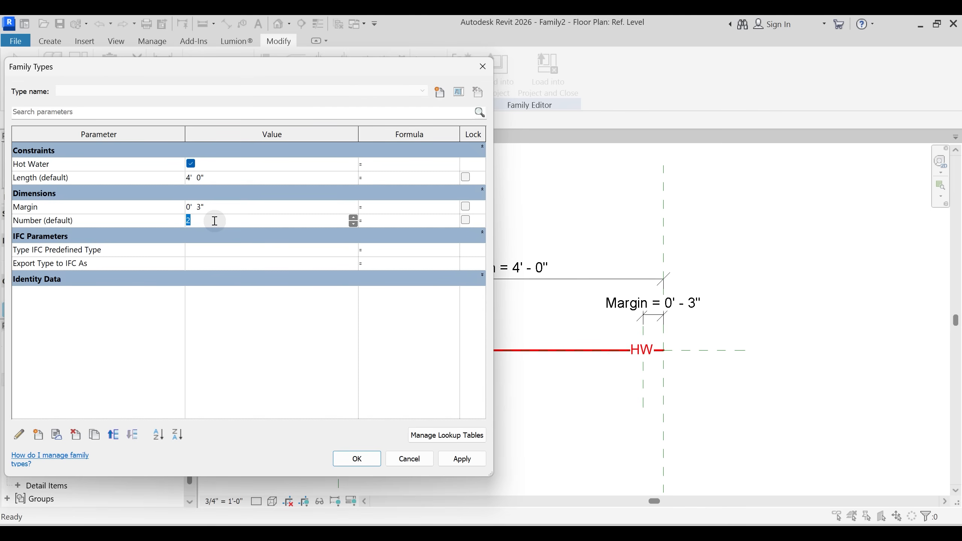
type("5")
key("Tab")
left_click_drag(317, 68, 33, 31)
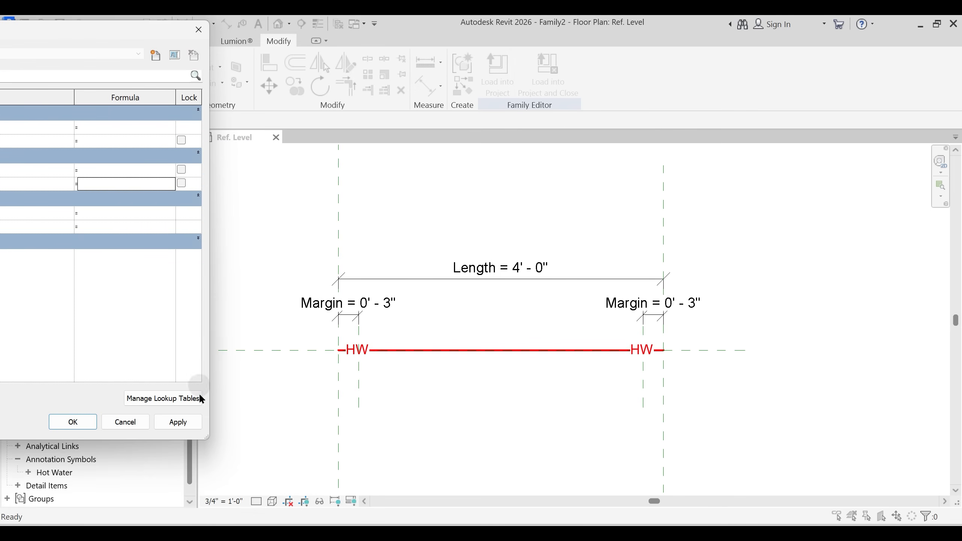
left_click(180, 422)
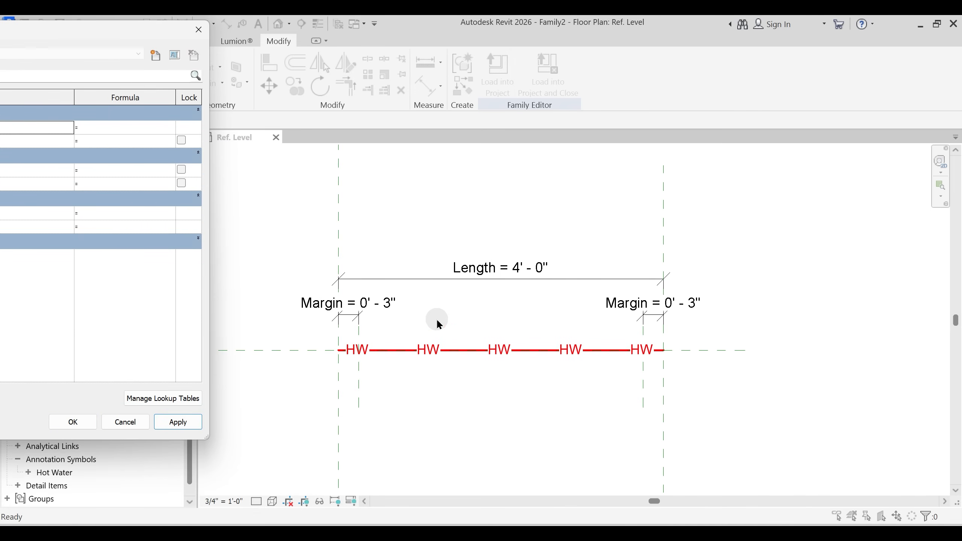
left_click_drag(158, 32, 537, 33)
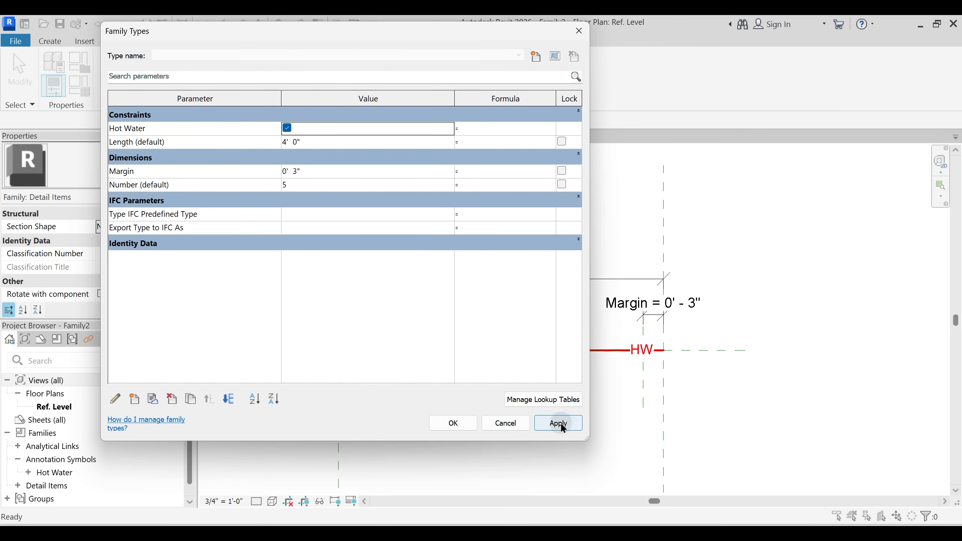
left_click(448, 423)
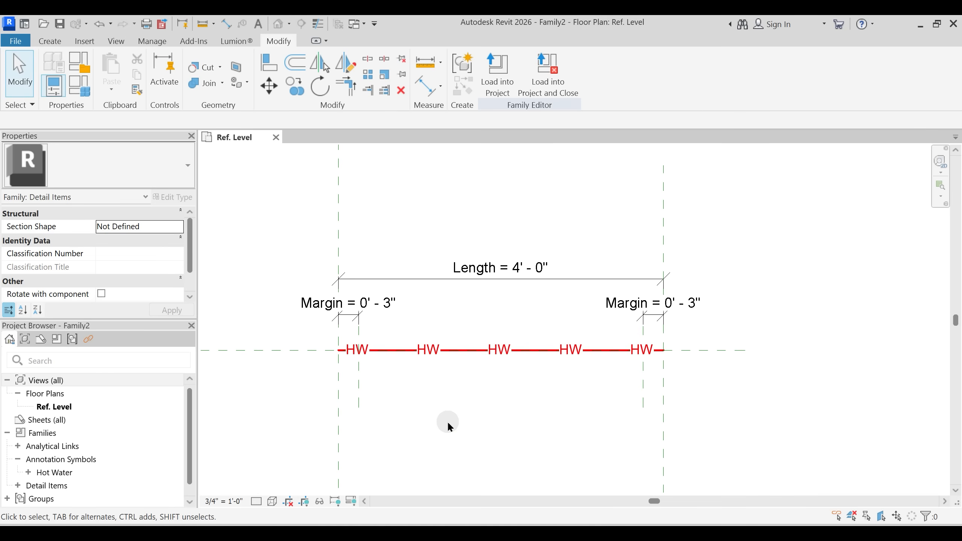
- Create a new project from the default.rte template in the English-Imperial folder
middle_click_drag(436, 399, 454, 386)
scroll(118, 434, "down", 1)
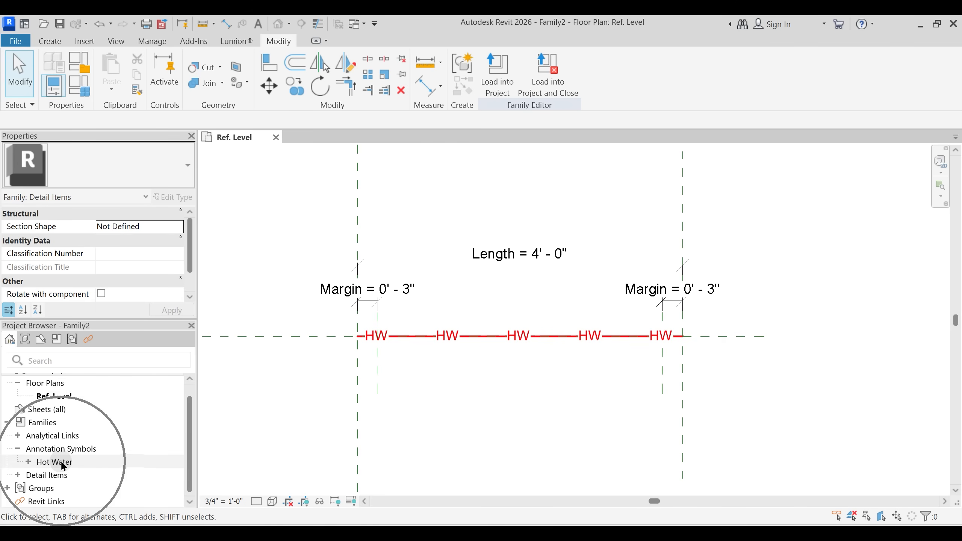
left_click(15, 41)
left_click(51, 92)
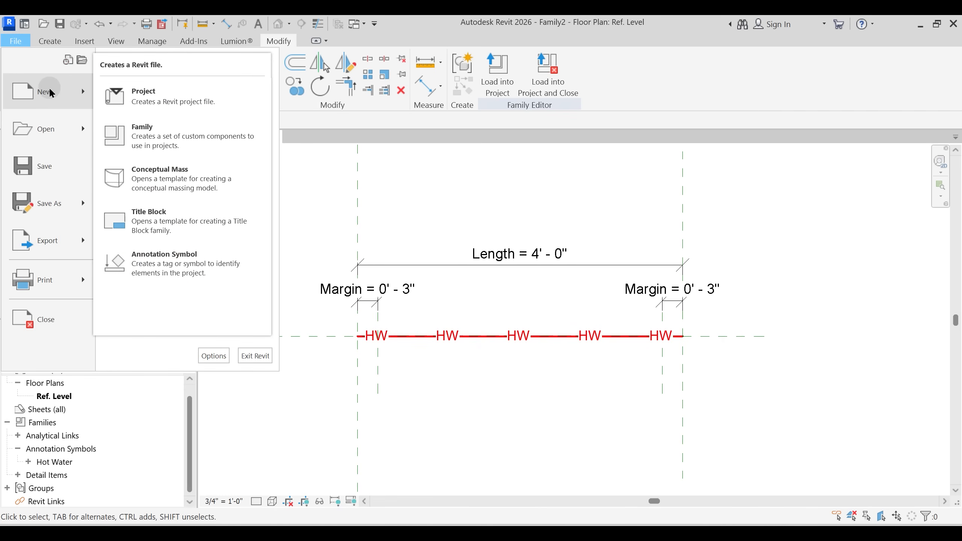
left_click(416, 242)
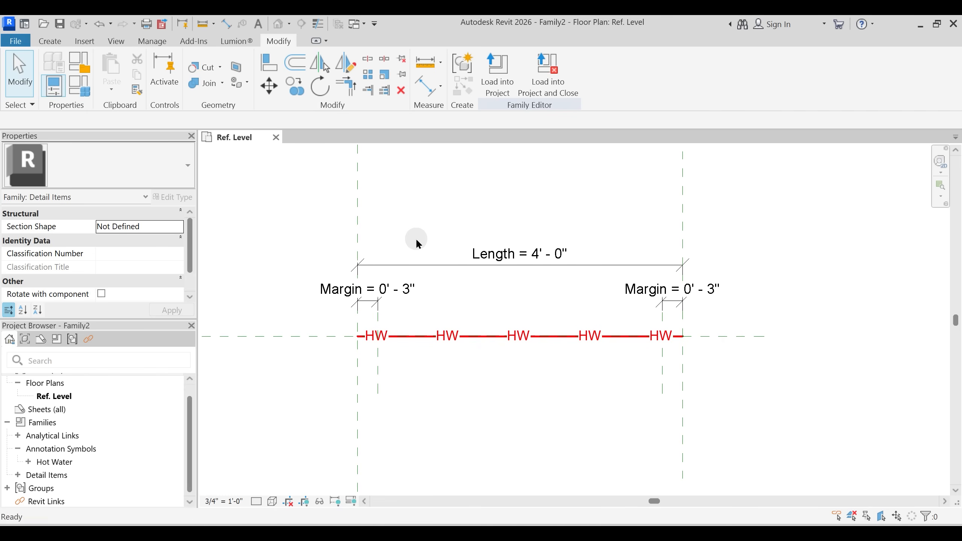
left_click(575, 202)
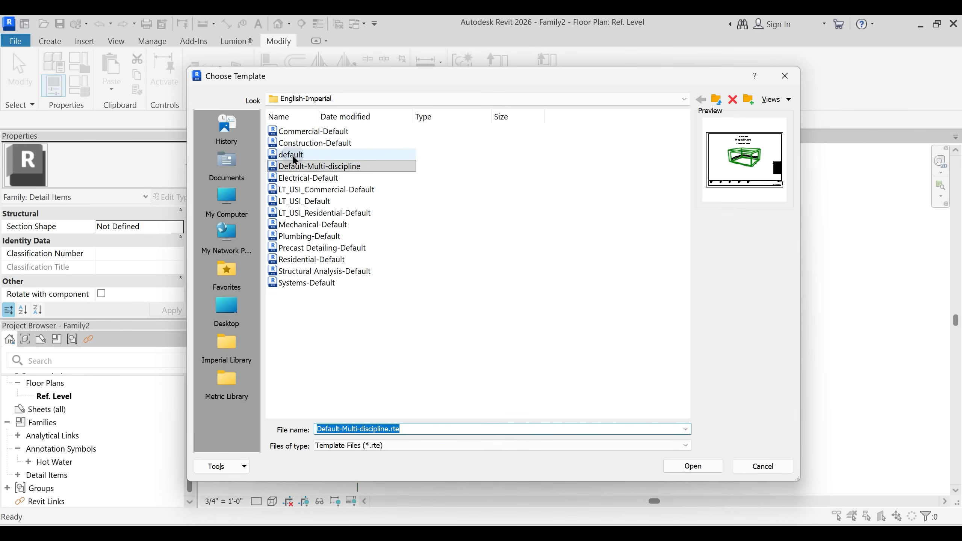
left_click(289, 154)
left_click(690, 467)
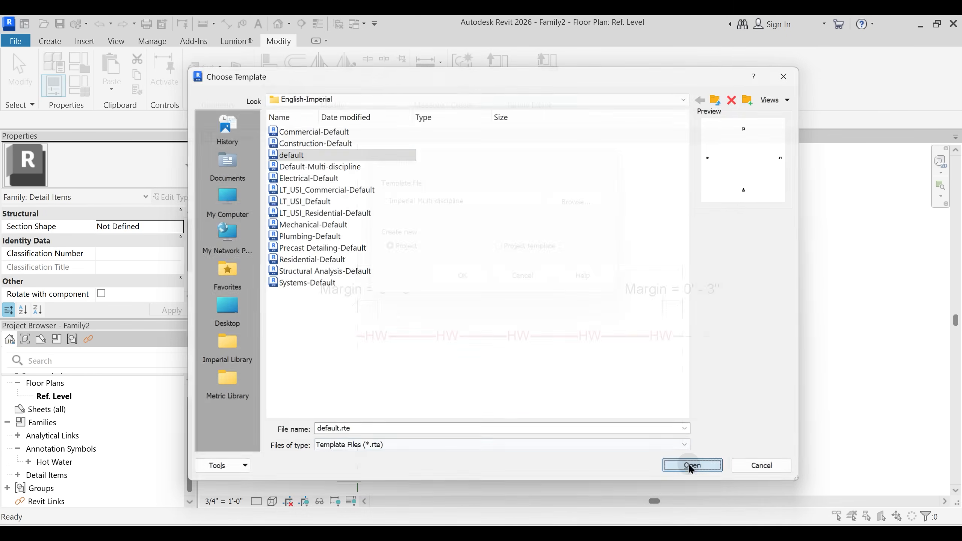
left_click(465, 271)
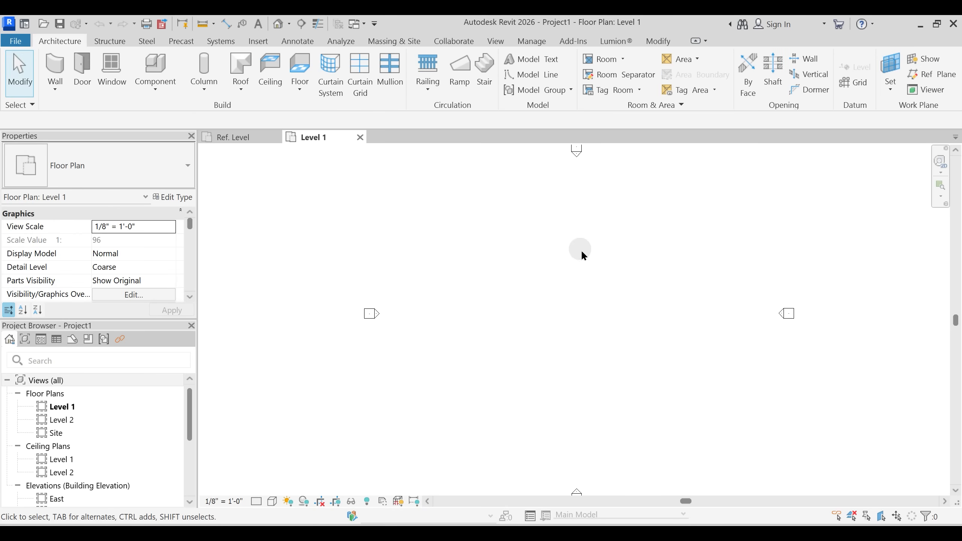
- Draw a rectangular Generic - 8" wall enclosure on Level 1 with the location line set to Finish Face: Exterior
left_click(241, 136)
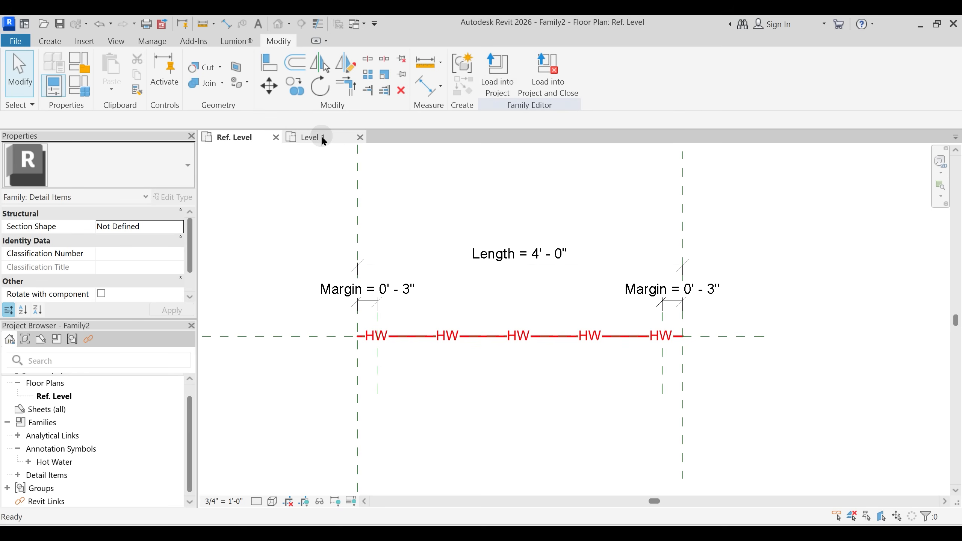
left_click(323, 140)
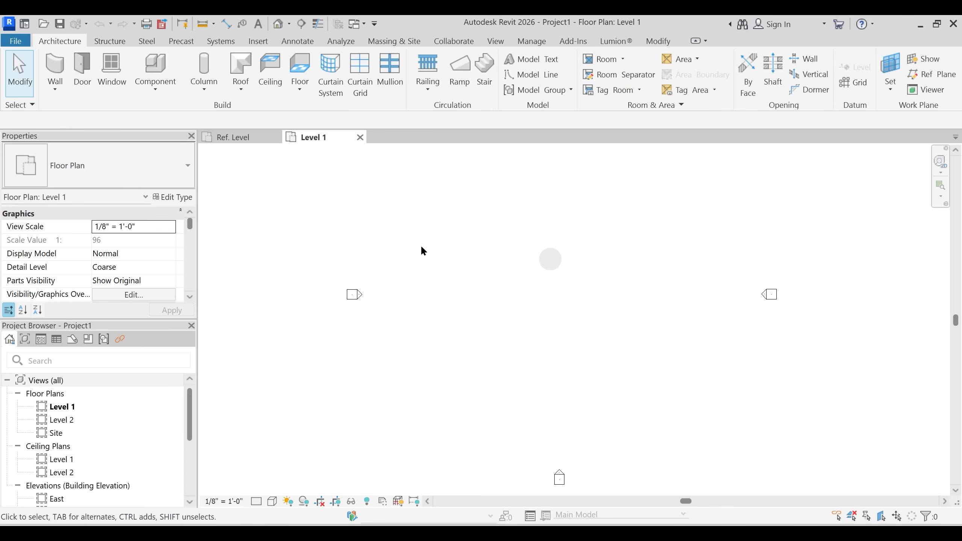
left_click(55, 71)
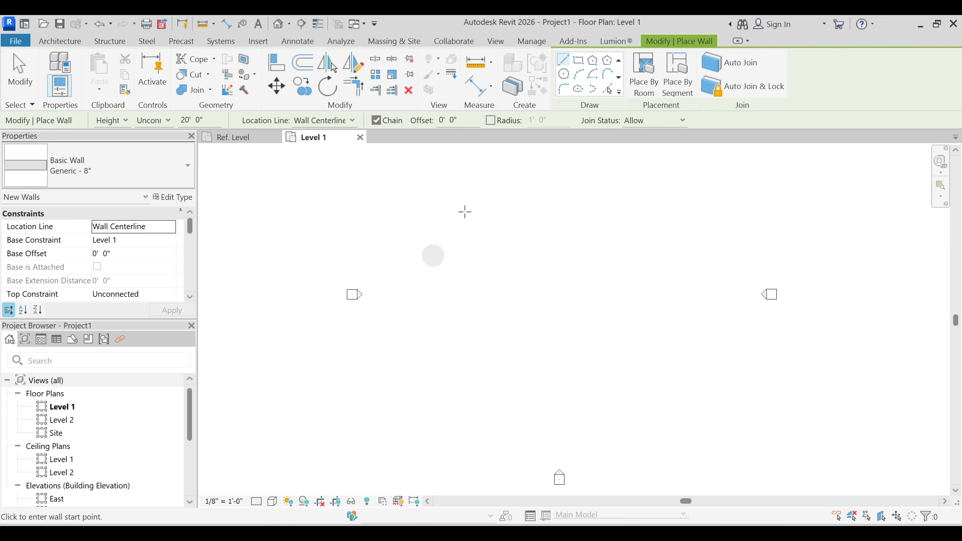
left_click(578, 60)
scroll(520, 281, "up", 2)
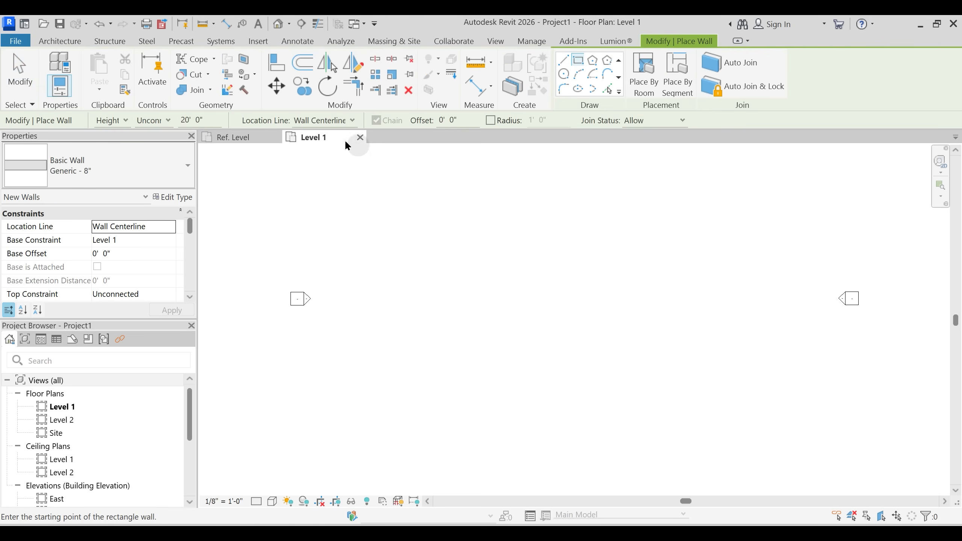
left_click(333, 120)
left_click(324, 156)
left_click(425, 262)
left_click(492, 315)
- Draw three more overlapping rectangular wall enclosures, the first about 21'-0" by 39'-6" and the last about 23'-6" by 32'-6"
left_click(472, 213)
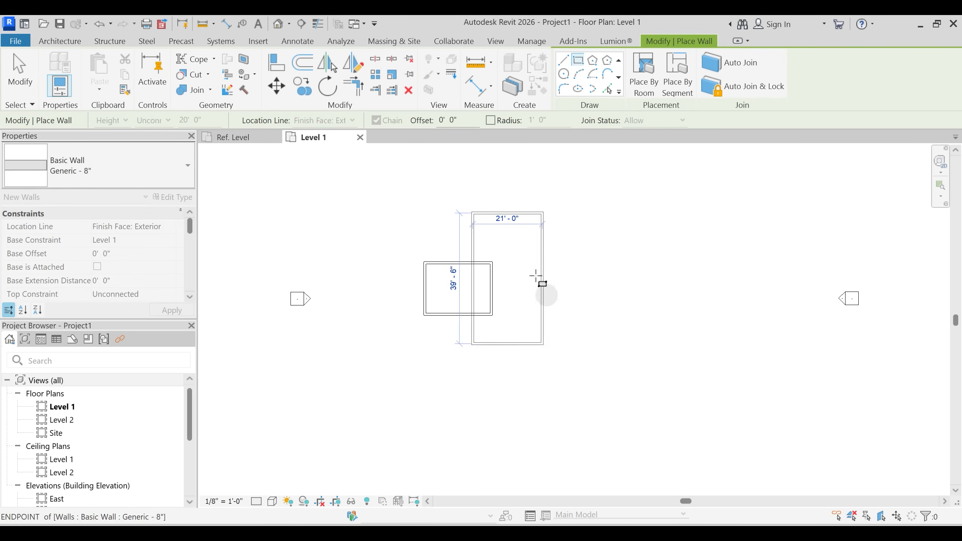
left_click(543, 343)
left_click(534, 227)
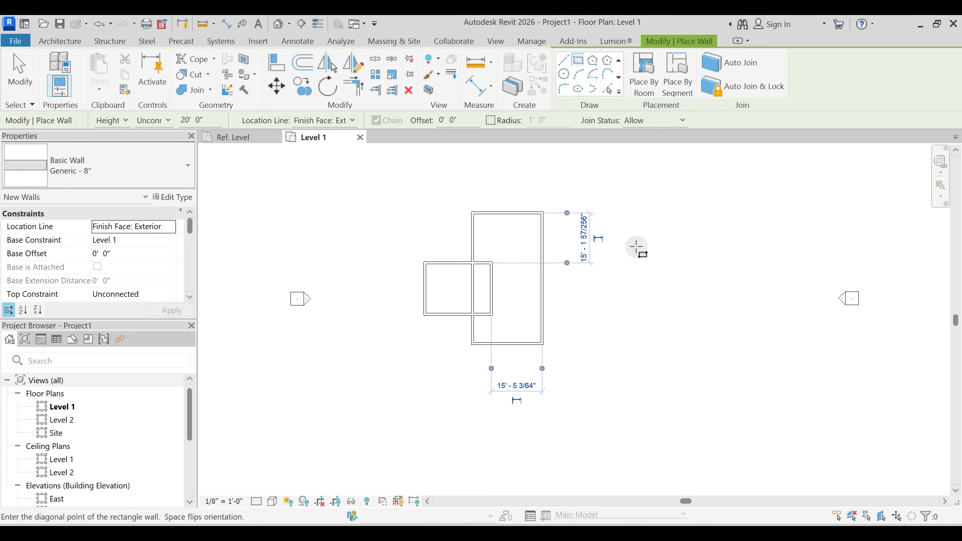
left_click(636, 271)
left_click(624, 251)
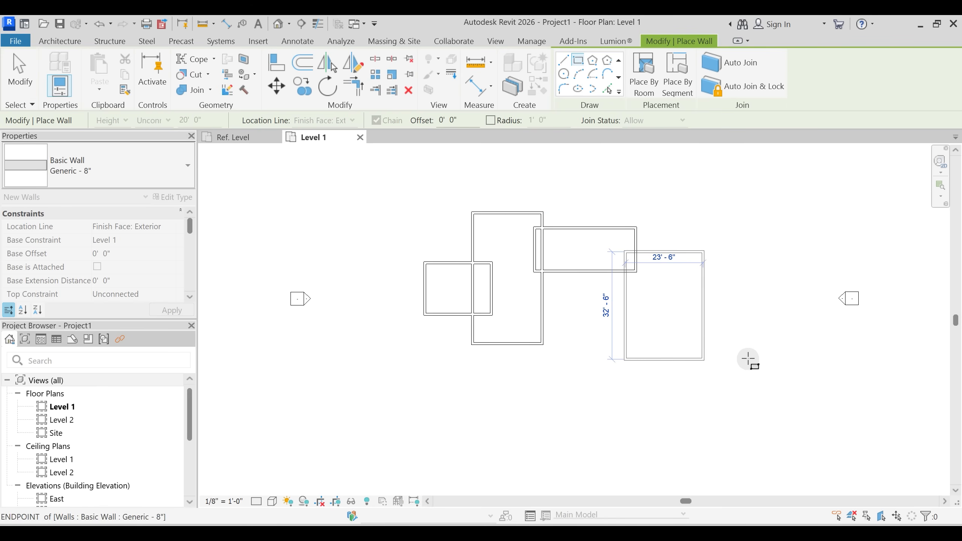
left_click(703, 359)
key("Escape")
key("Escape")
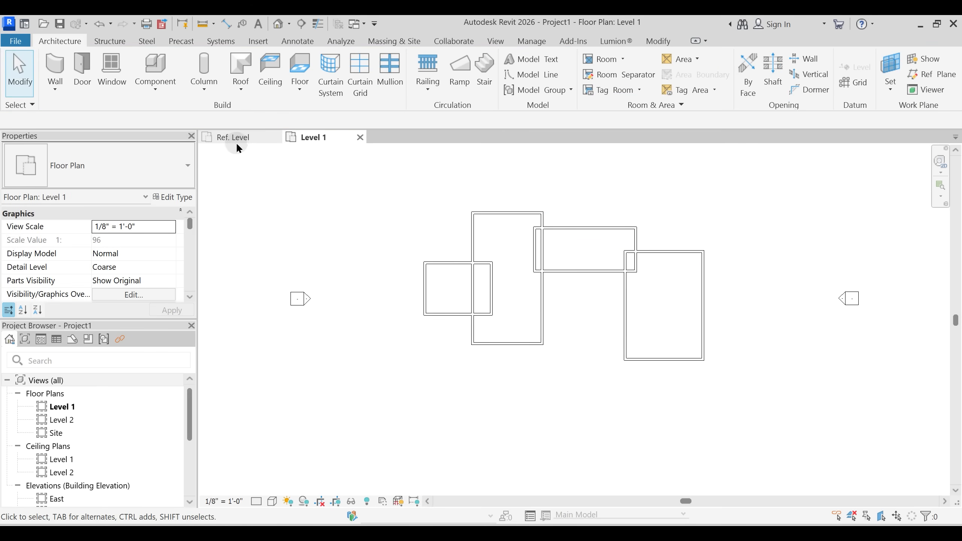
- Load the HW line detail family from its Ref. Level view into the project and leave component placement
left_click(234, 137)
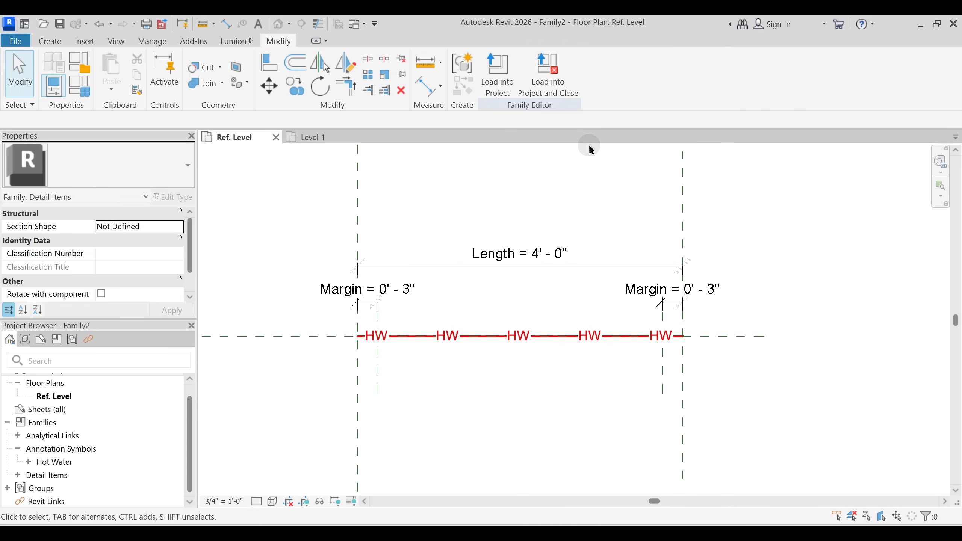
left_click(505, 90)
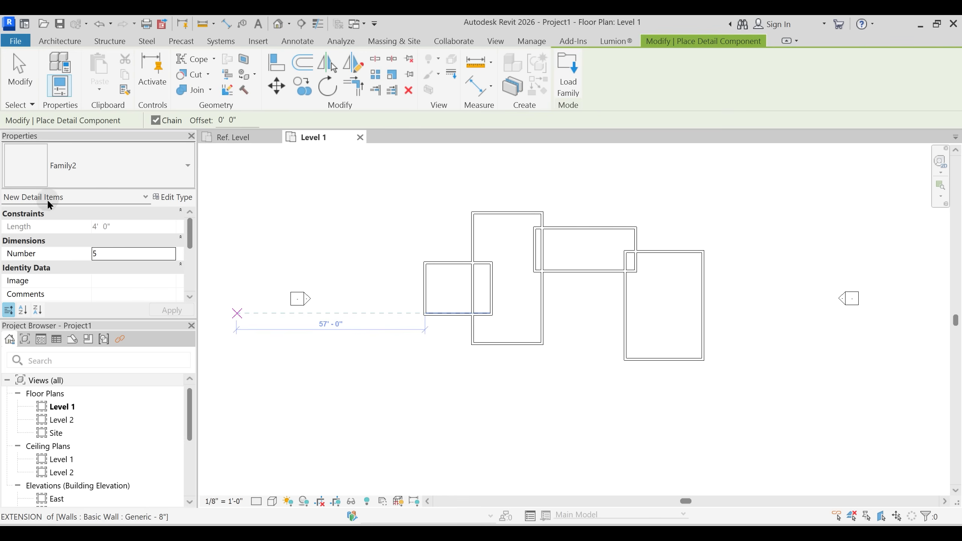
key("ctrl")
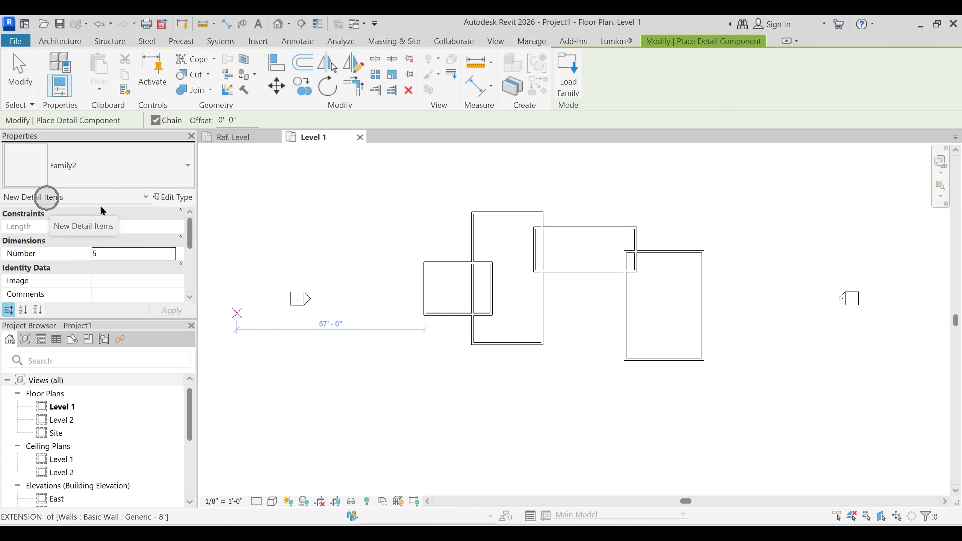
key("Escape")
key("Escape")
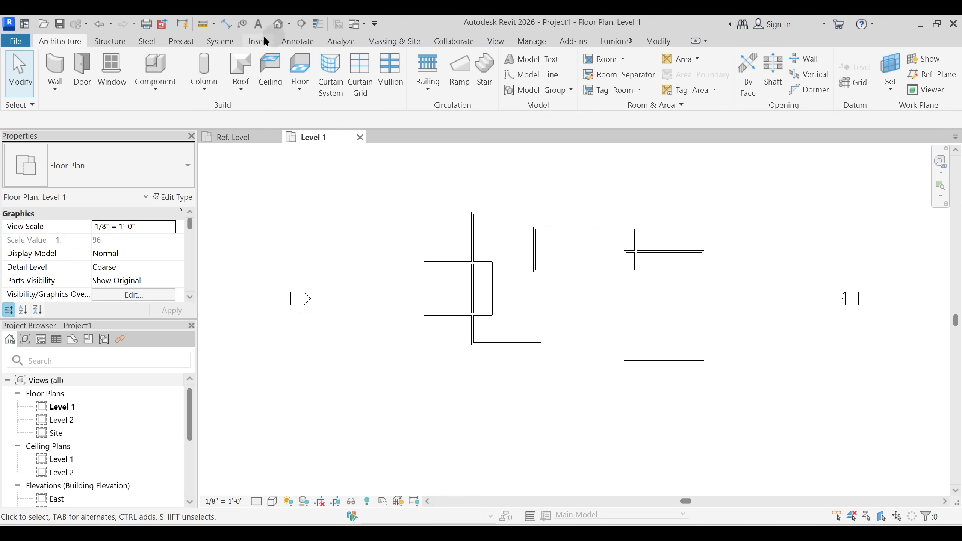
- Place chained Family2 detail components below the walls: a horizontal run about 46'-6" long and a vertical run about 33'-0" long
left_click(309, 38)
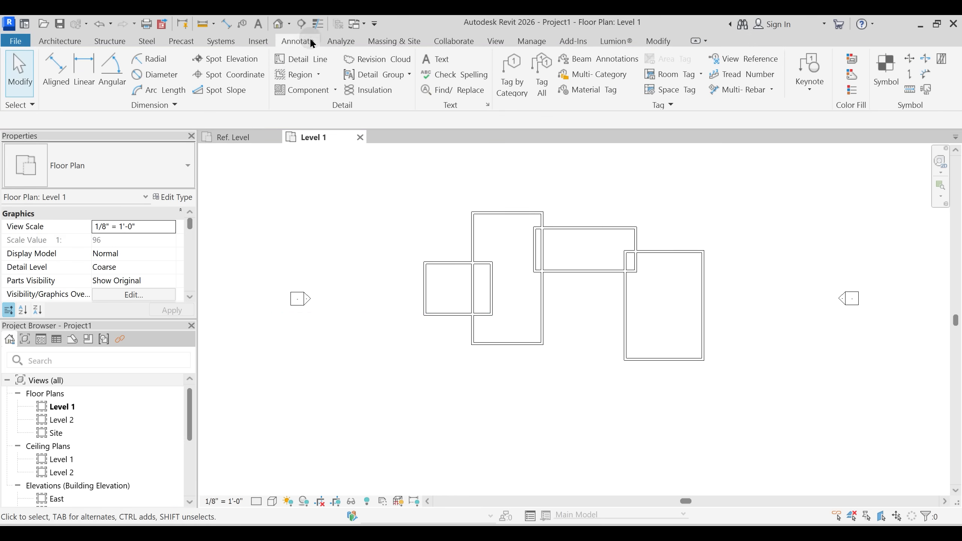
left_click(335, 91)
left_click(328, 109)
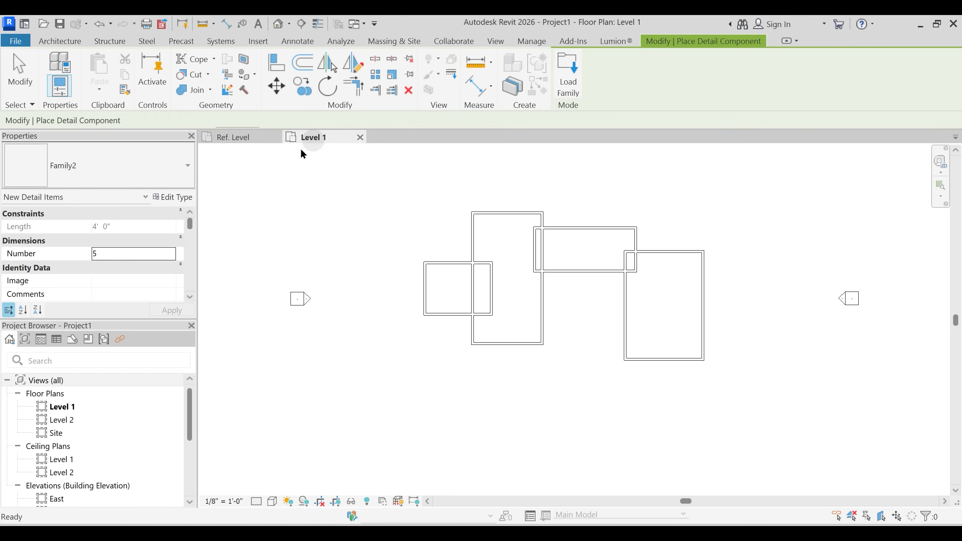
left_click(87, 172)
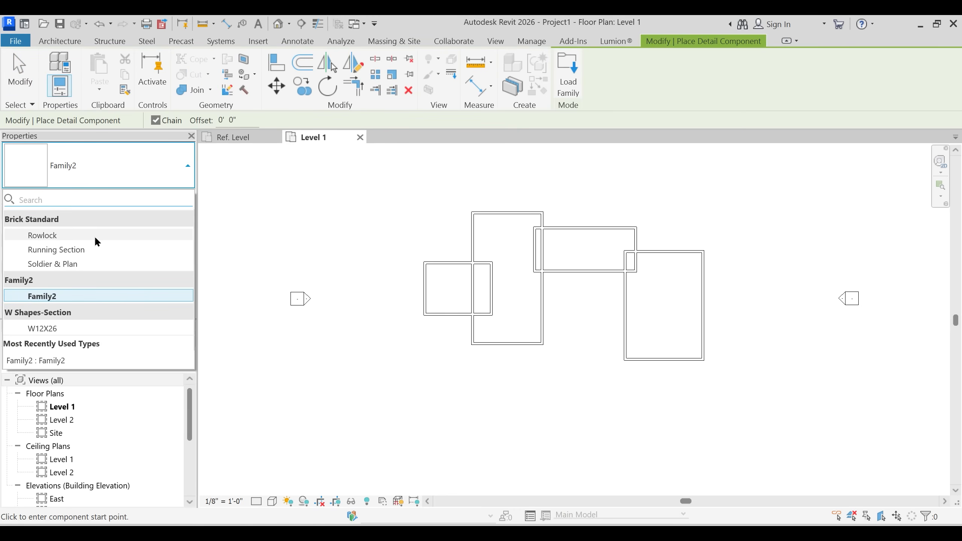
left_click(42, 295)
scroll(435, 380, "up", 2)
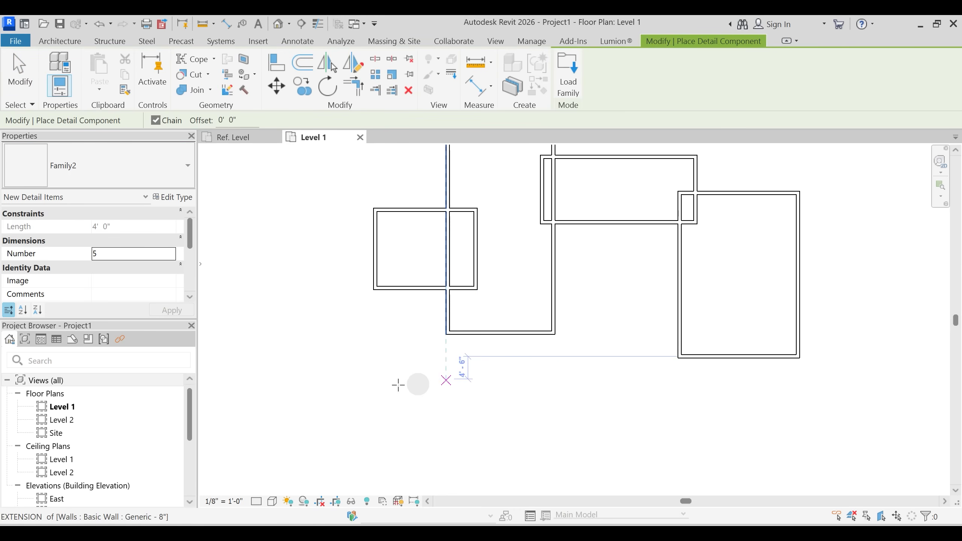
left_click(328, 405)
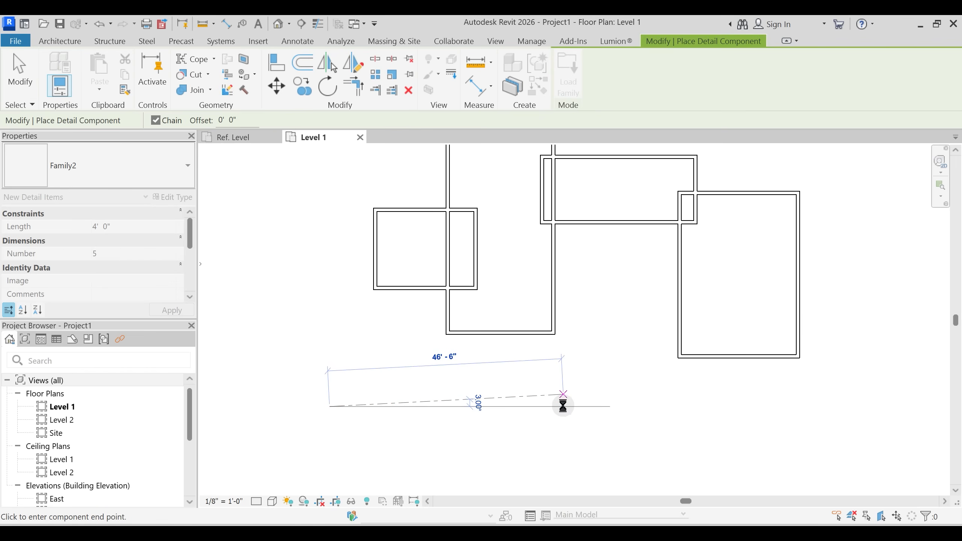
left_click(563, 406)
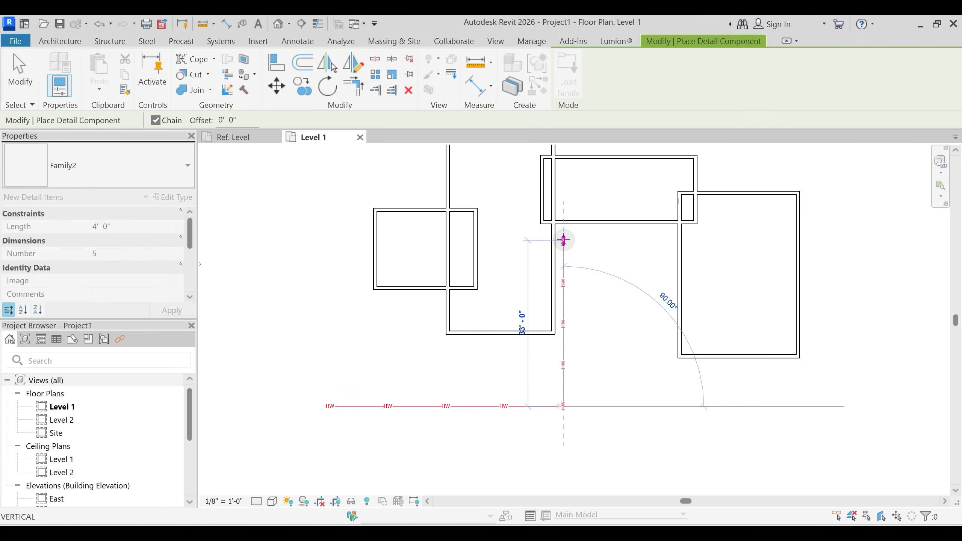
left_click(533, 239)
key("Escape")
key("Escape")
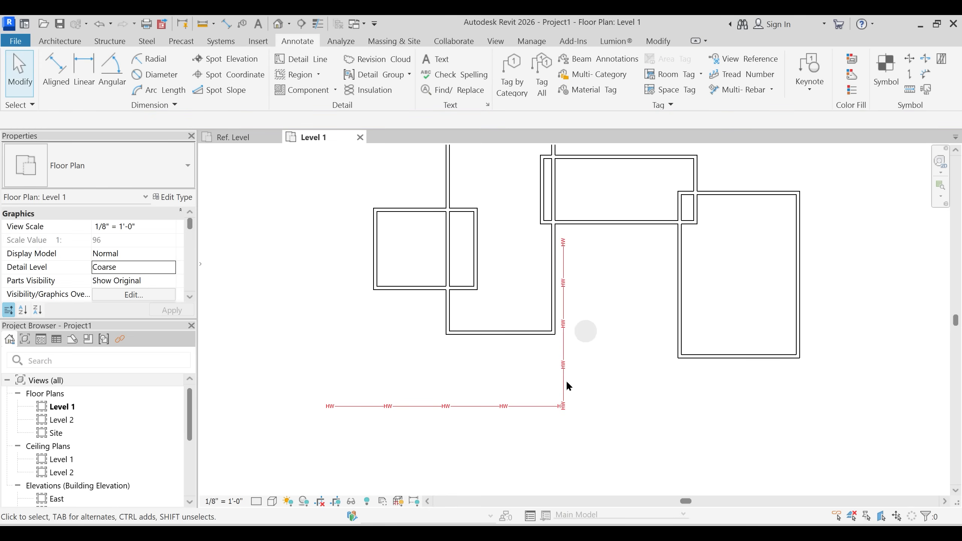
- Set the Margin type parameter of the horizontal HW line to 1' 0" and apply it
left_click(575, 214)
middle_click_drag(617, 367, 634, 326)
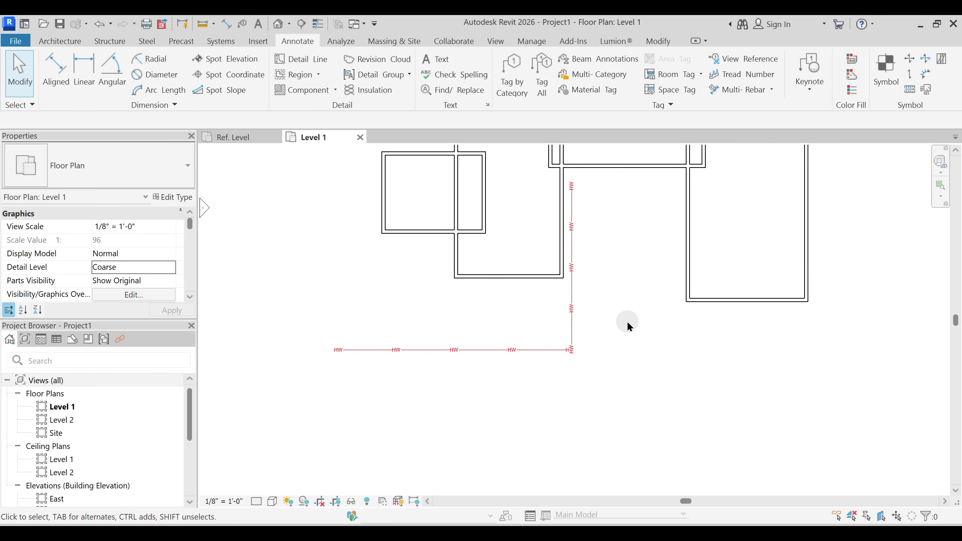
scroll(621, 341, "up", 2)
middle_click_drag(603, 358, 664, 410)
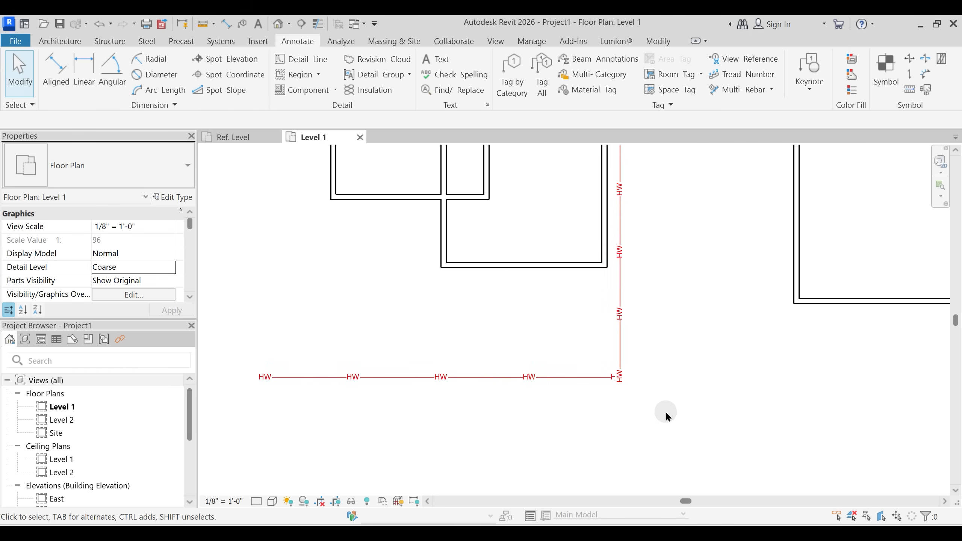
scroll(621, 378, "up", 1)
scroll(633, 378, "down", 1)
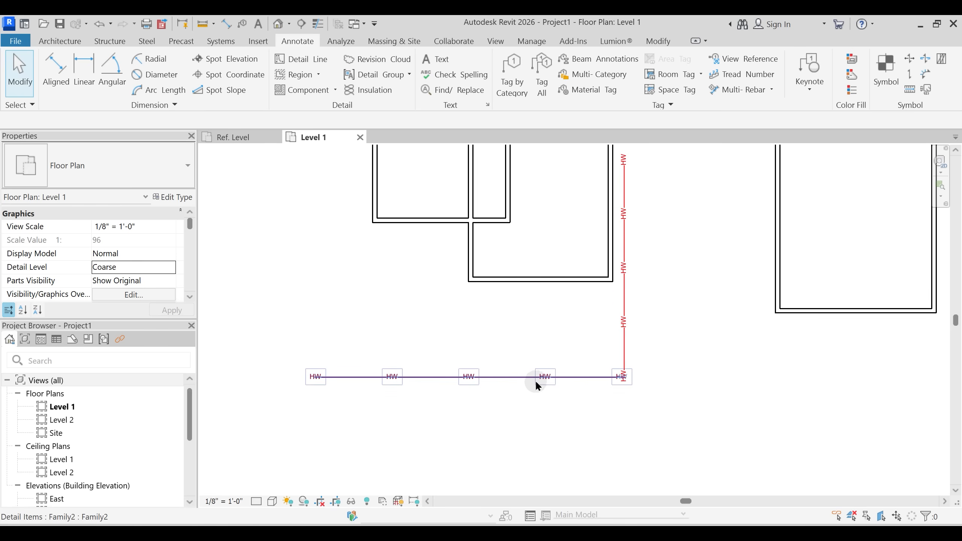
left_click(537, 384)
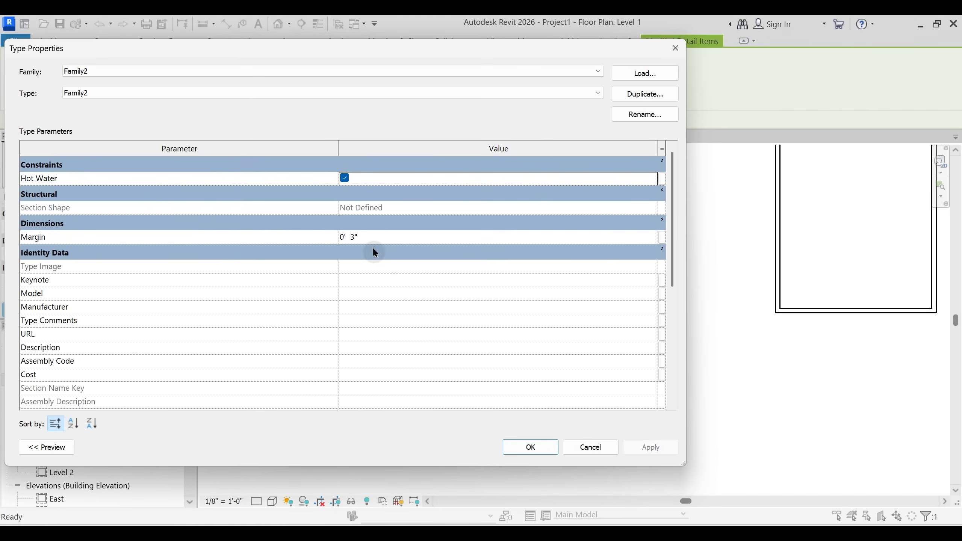
left_click(373, 240)
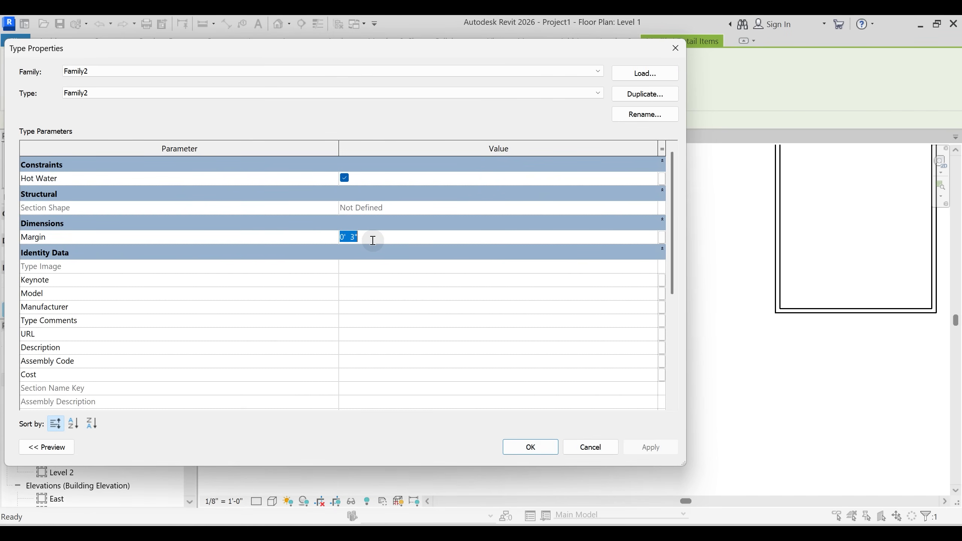
left_click_drag(456, 48, 153, 25)
left_click(357, 424)
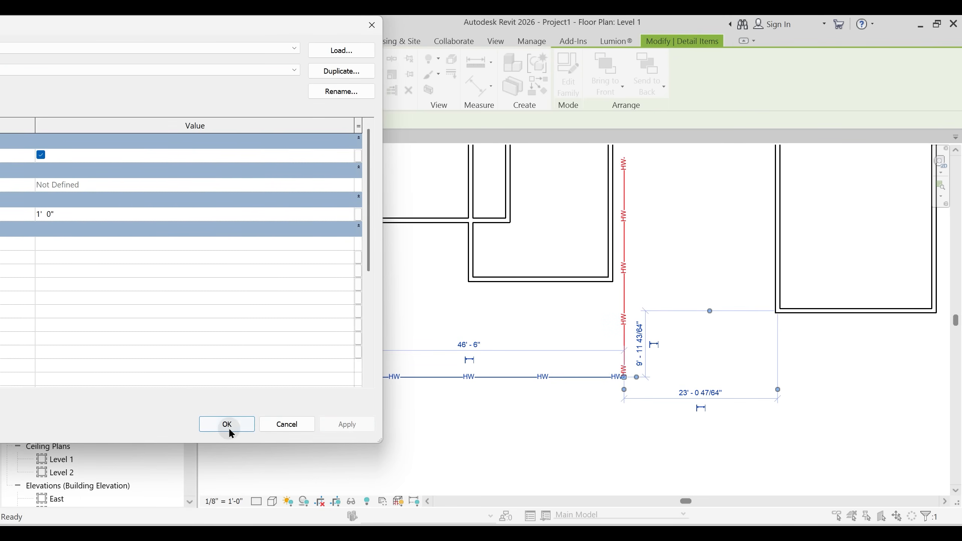
- Set the Margin type parameter to 18", apply it, and check the HW spacing where the two lines meet
left_click(103, 215)
type("18\"")
left_click(347, 424)
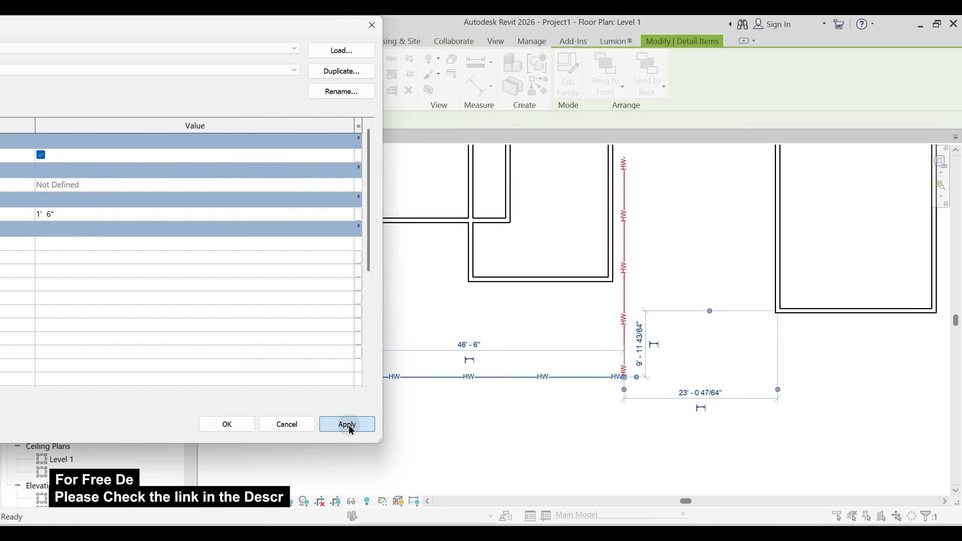
left_click(227, 424)
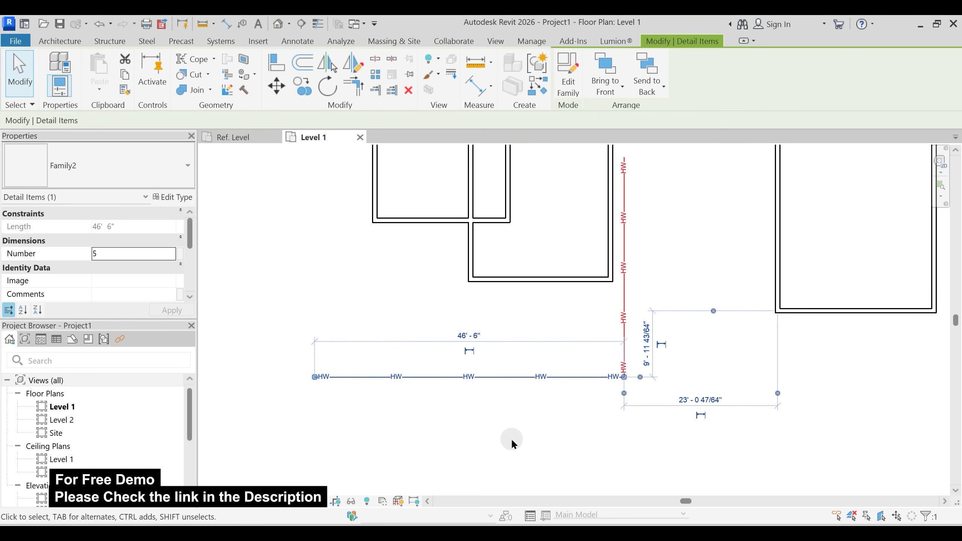
left_click(486, 425)
scroll(487, 425, "up", 1)
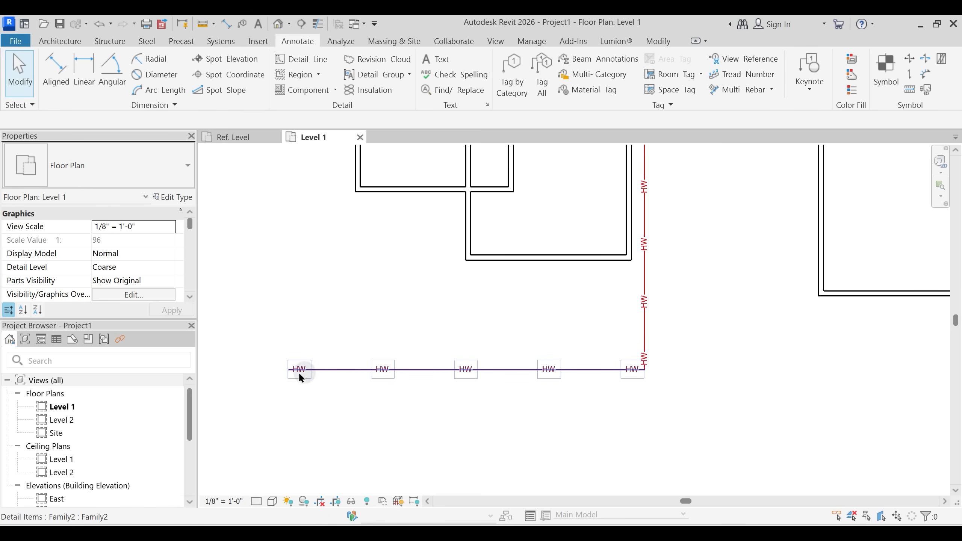
scroll(584, 378, "down", 1)
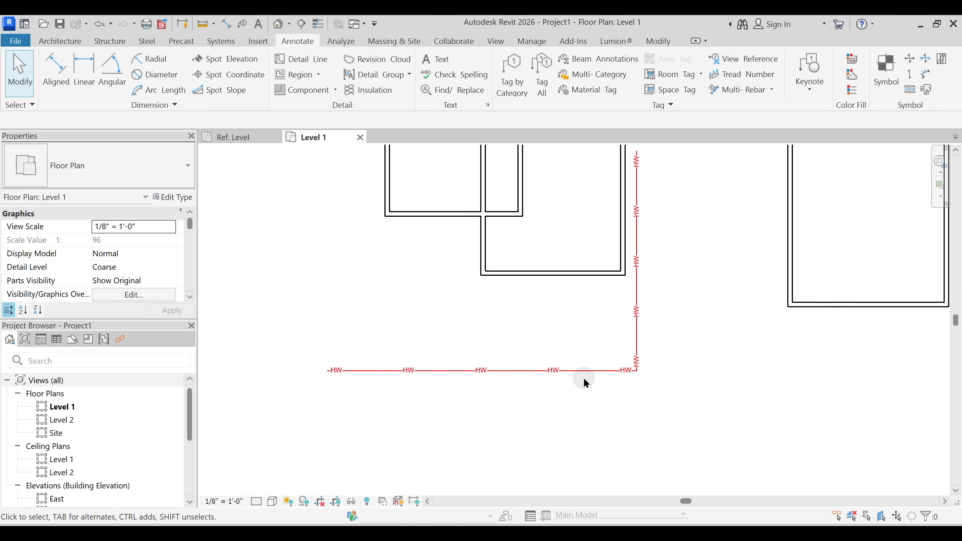
- Set the Number parameter of the horizontal HW line below the walls to 12
middle_click_drag(585, 276, 592, 329)
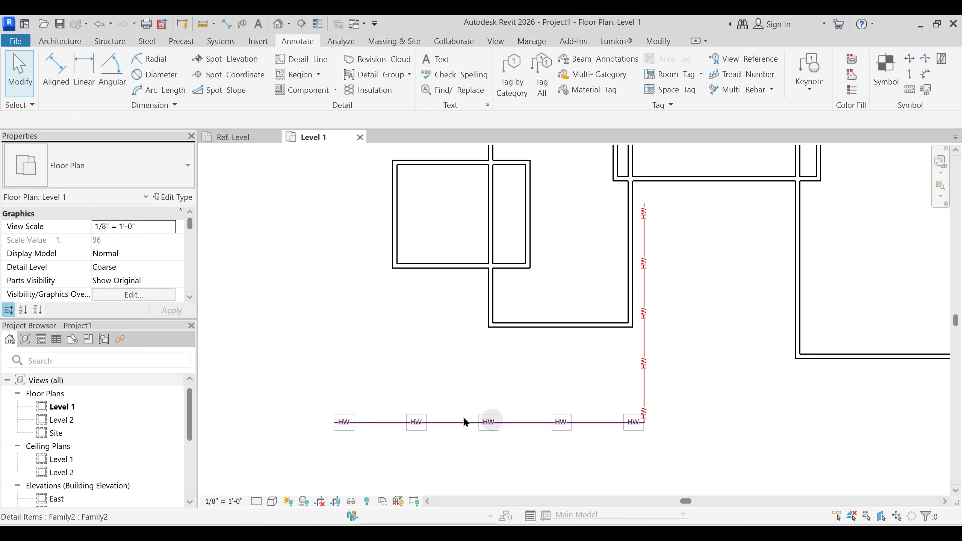
left_click(548, 424)
left_click(124, 252)
type("12")
left_click(249, 303)
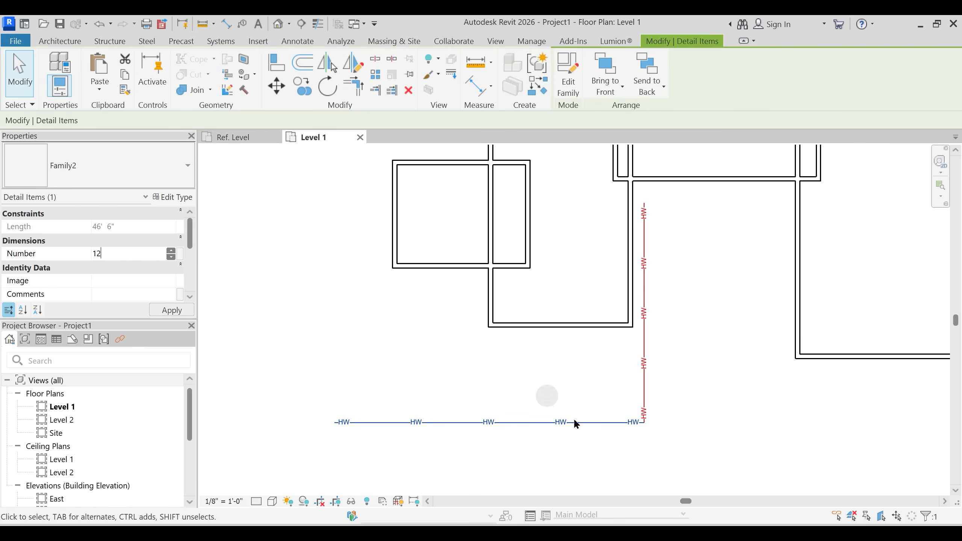
left_click(571, 450)
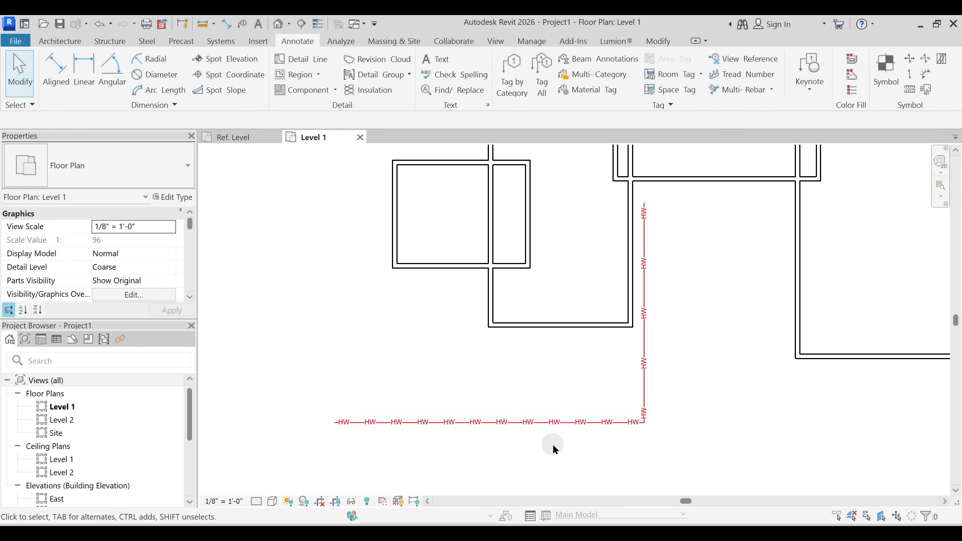
- Set the Number parameter of the vertical HW line to 15
left_click(643, 345)
left_click(141, 256)
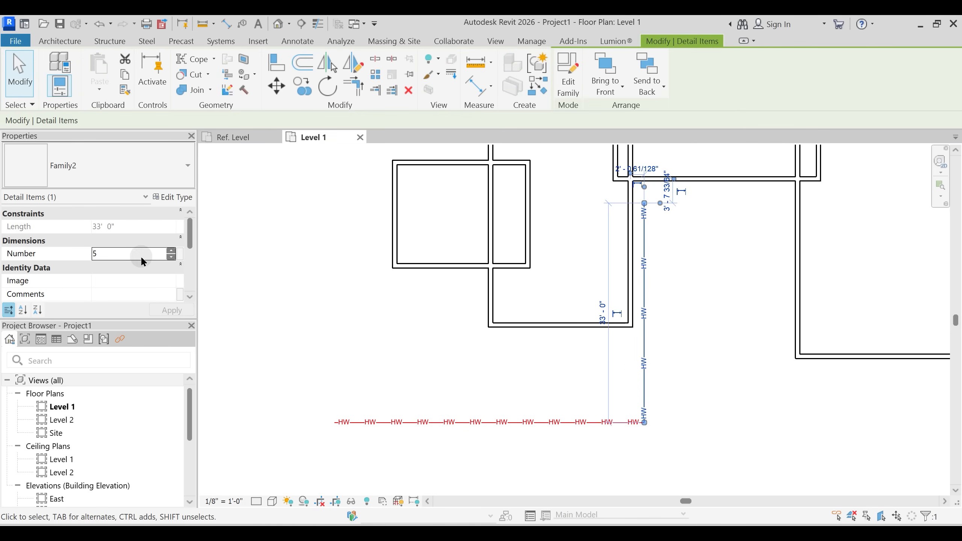
type("15")
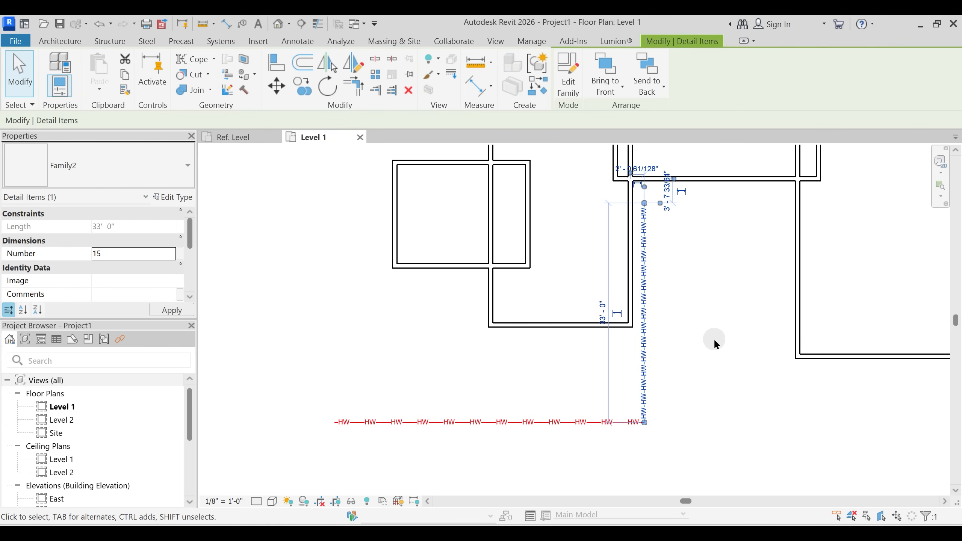
left_click(713, 338)
- Set the Number parameter of the vertical HW line to 10
left_click(645, 310)
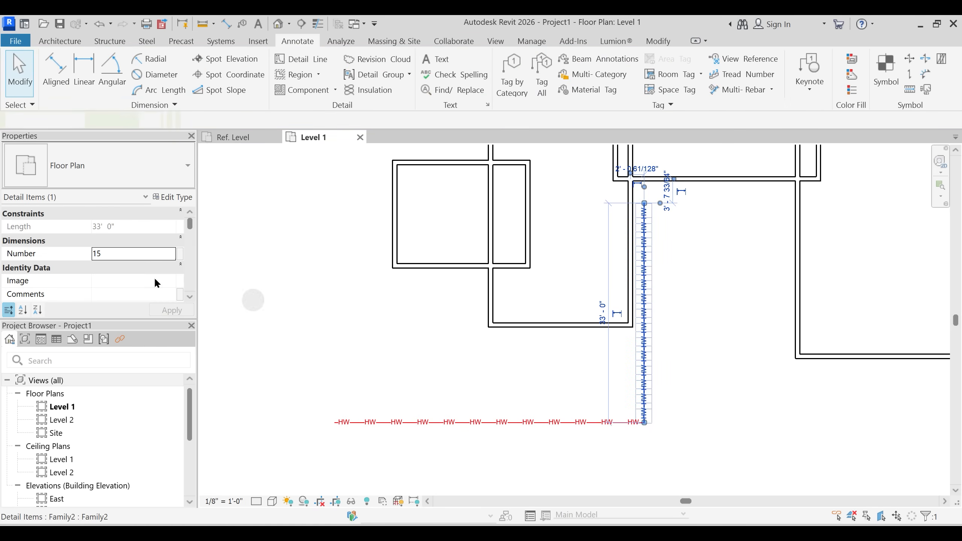
left_click(137, 257)
type("10")
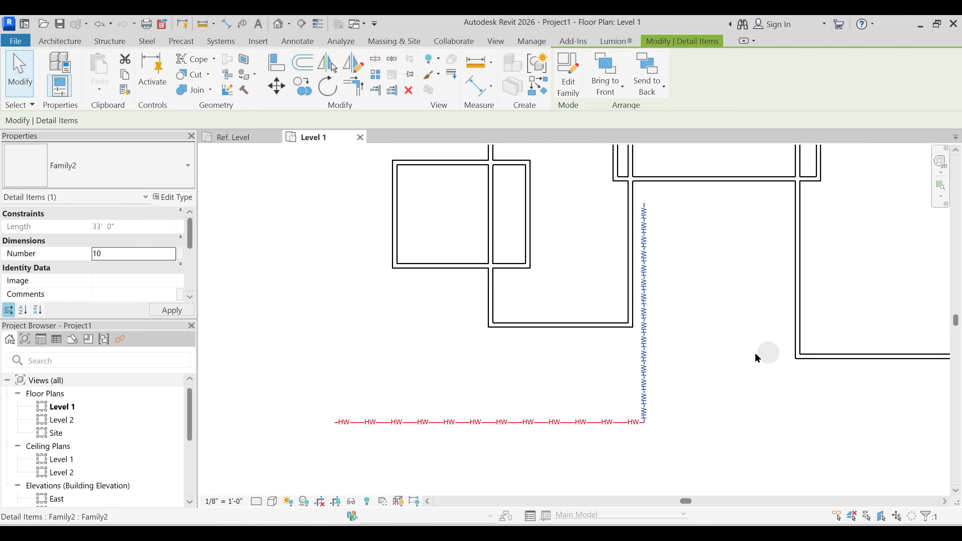
left_click(742, 352)
middle_click_drag(742, 352, 727, 340)
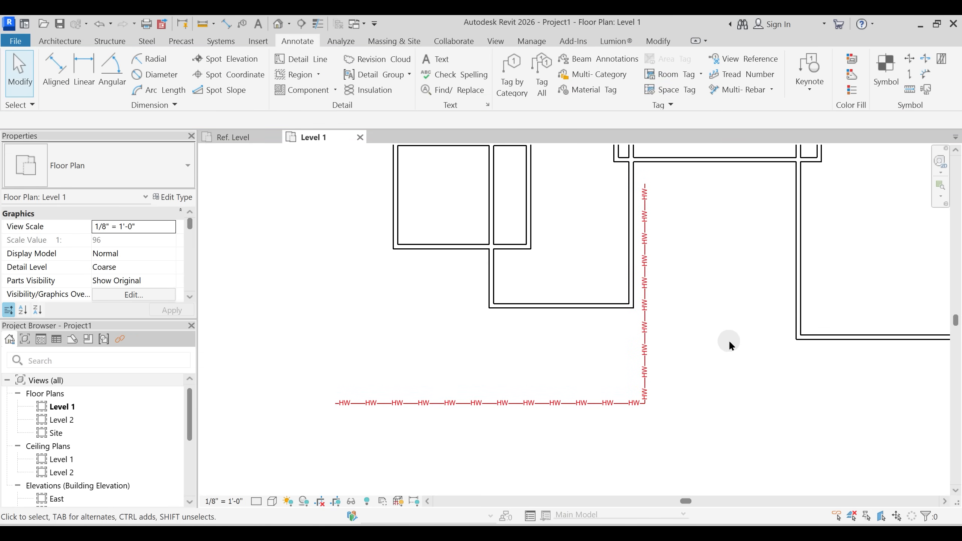
- Examine the HW spacing along both lines in Level 1 and glance at the family's Ref. Level view
scroll(728, 340, "up", 1)
left_click(582, 322)
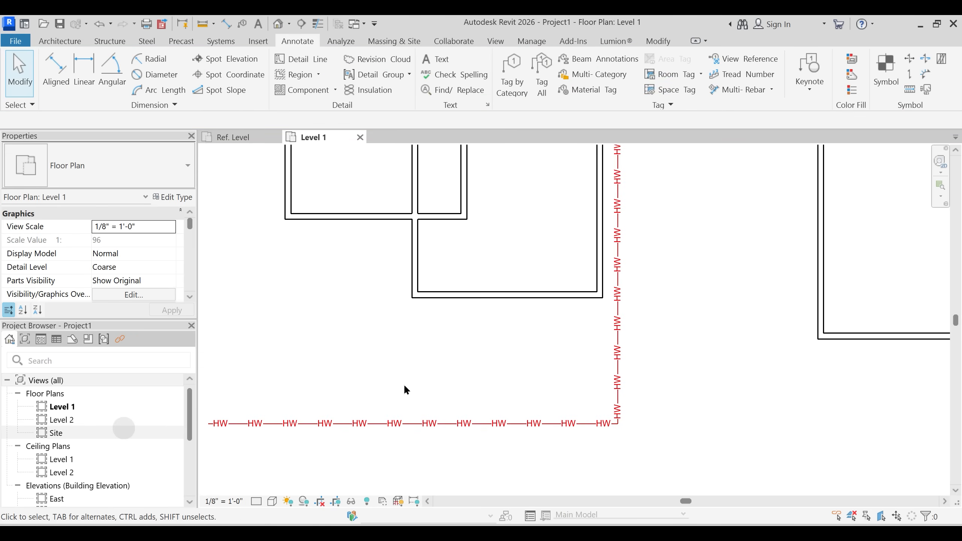
left_click(372, 332)
scroll(477, 360, "down", 1)
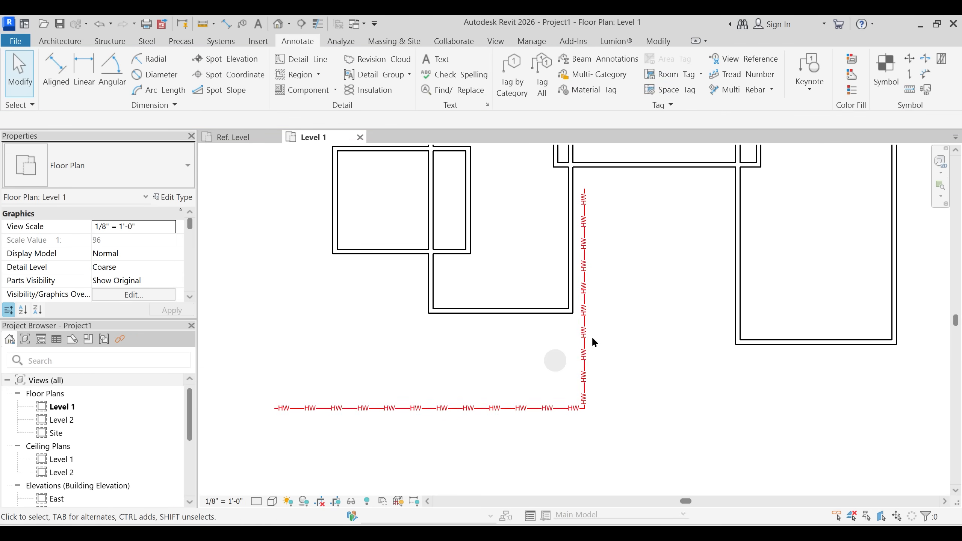
left_click(583, 386)
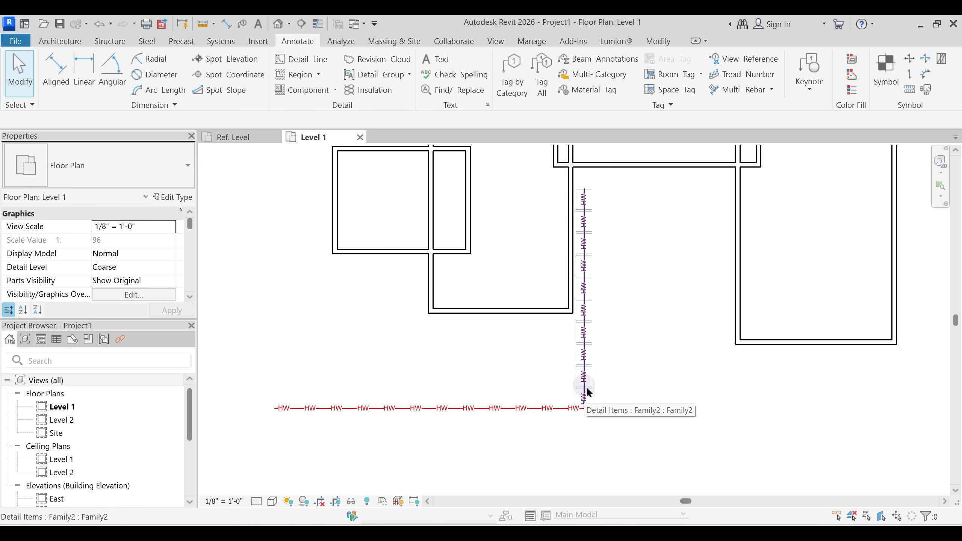
left_click(612, 344)
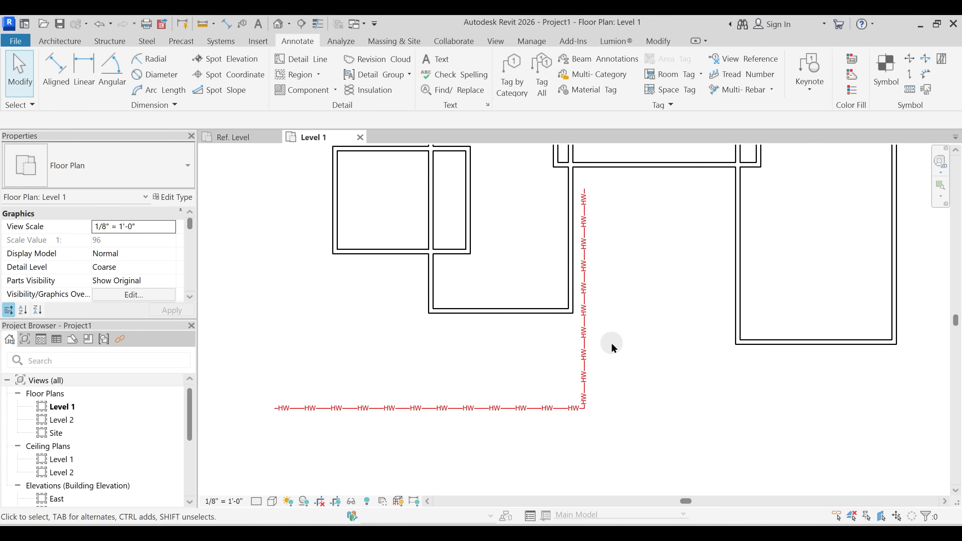
middle_click_drag(610, 341, 653, 310)
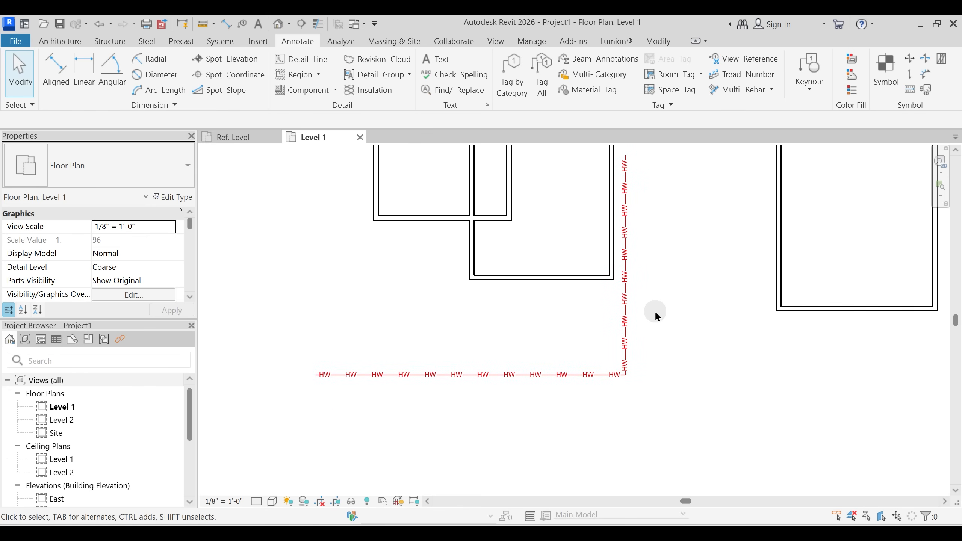
left_click(257, 138)
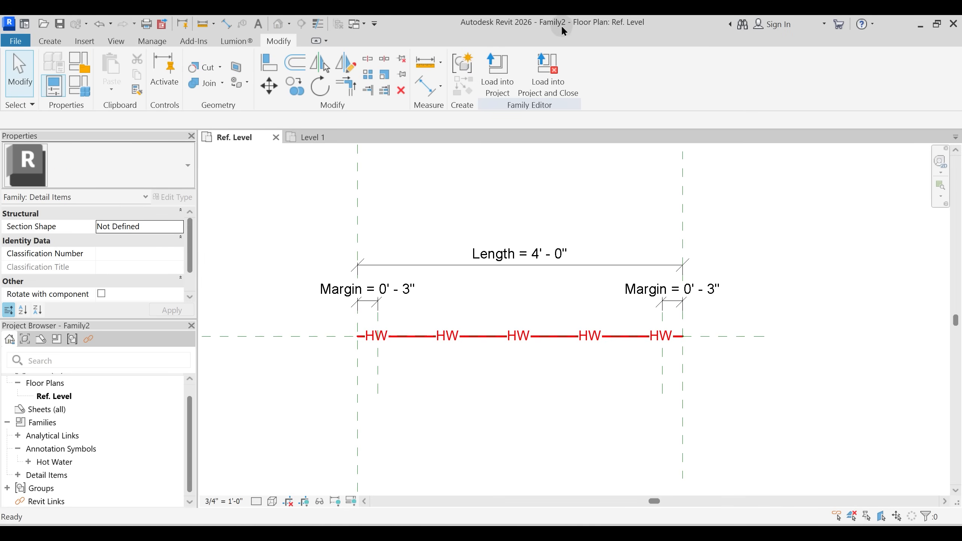
left_click(329, 136)
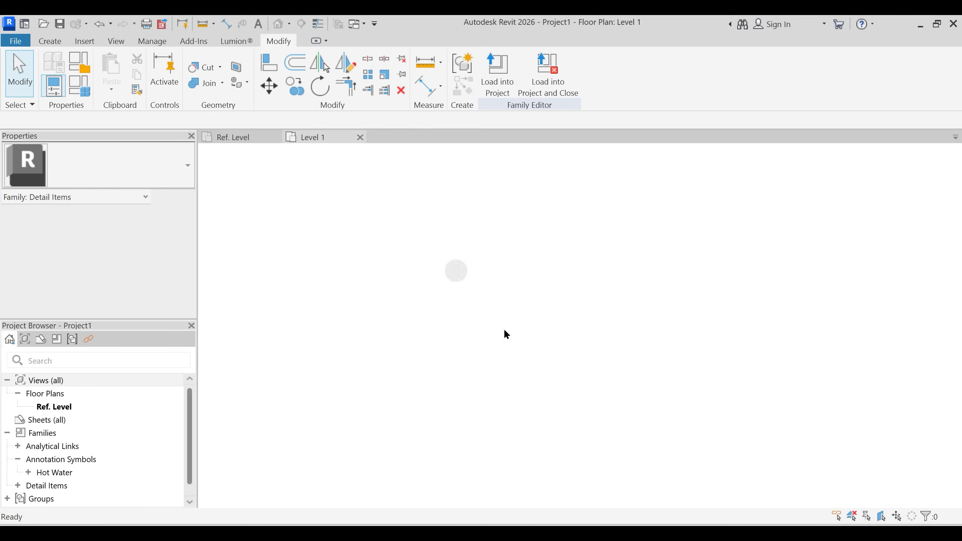
- Locate Family2 among the project's Detail Items families and expand it to show its type
scroll(101, 442, "down", 3)
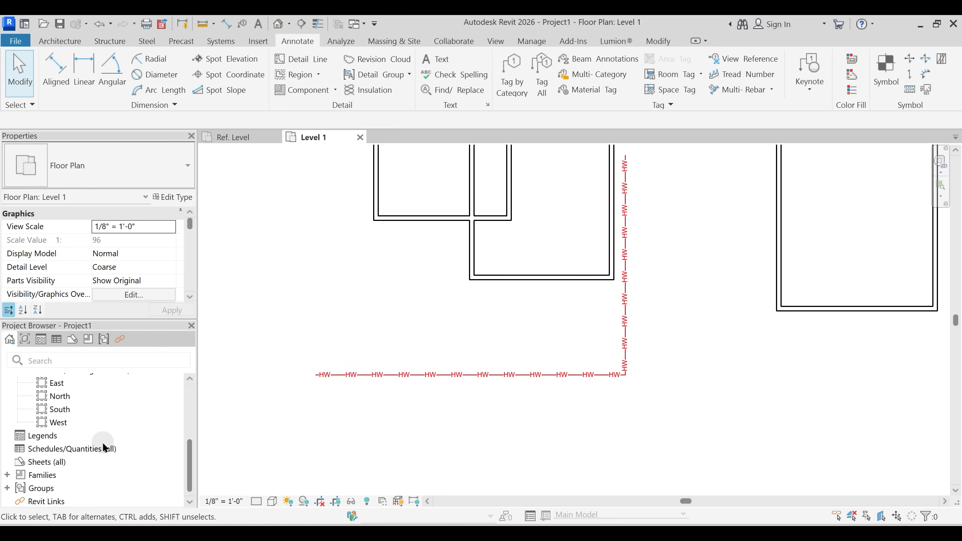
double_click(21, 475)
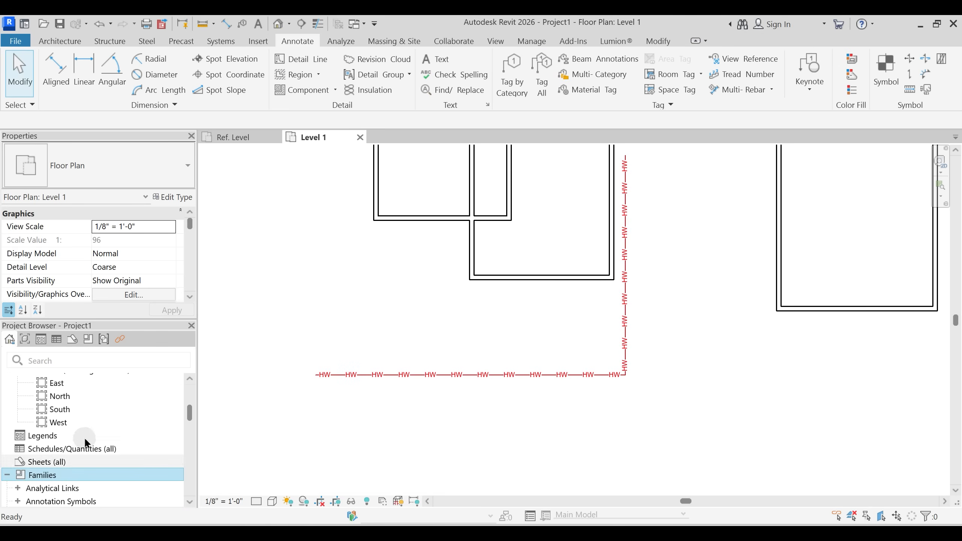
left_click(18, 436)
scroll(71, 436, "down", 3)
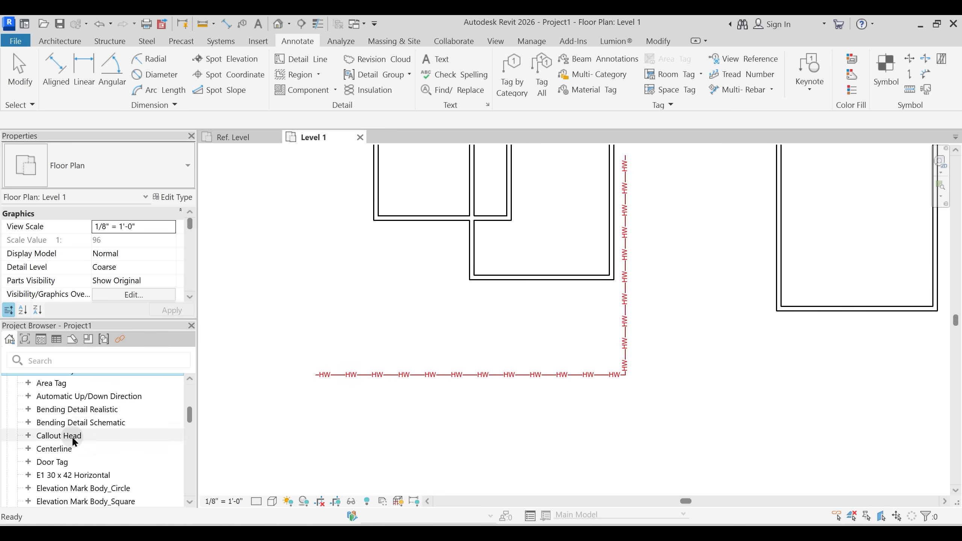
scroll(75, 441, "up", 3)
left_click(18, 436)
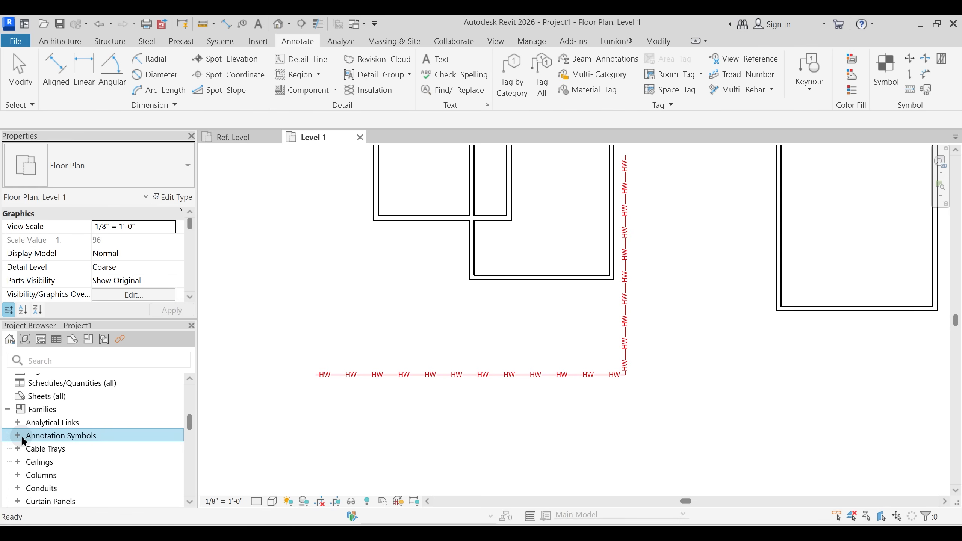
scroll(20, 451, "down", 2)
scroll(21, 446, "down", 2)
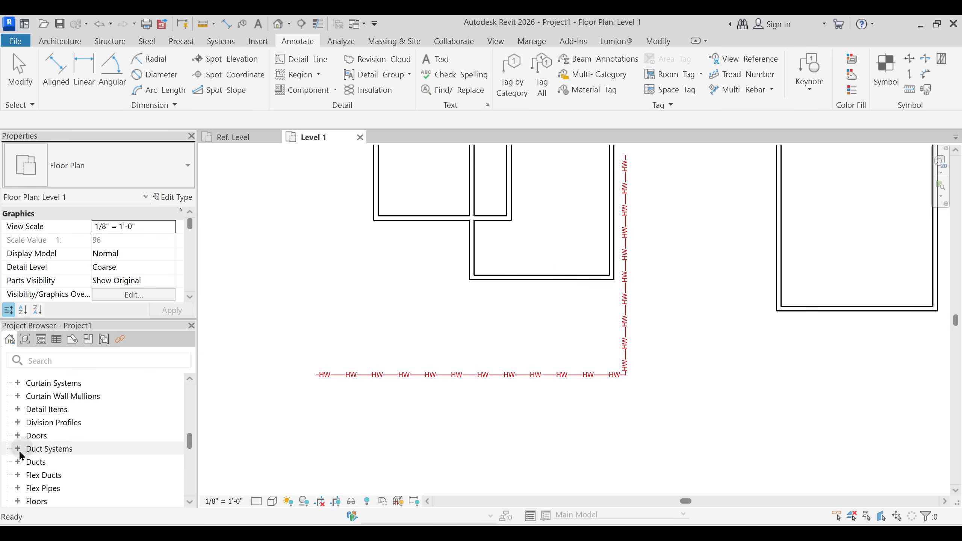
scroll(17, 468, "down", 2)
scroll(19, 424, "up", 1)
scroll(17, 417, "up", 1)
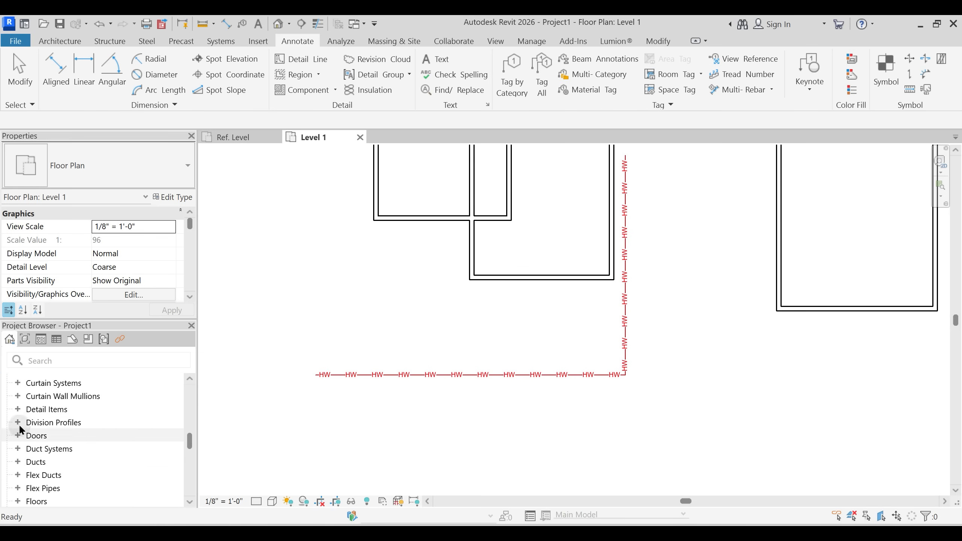
left_click(18, 409)
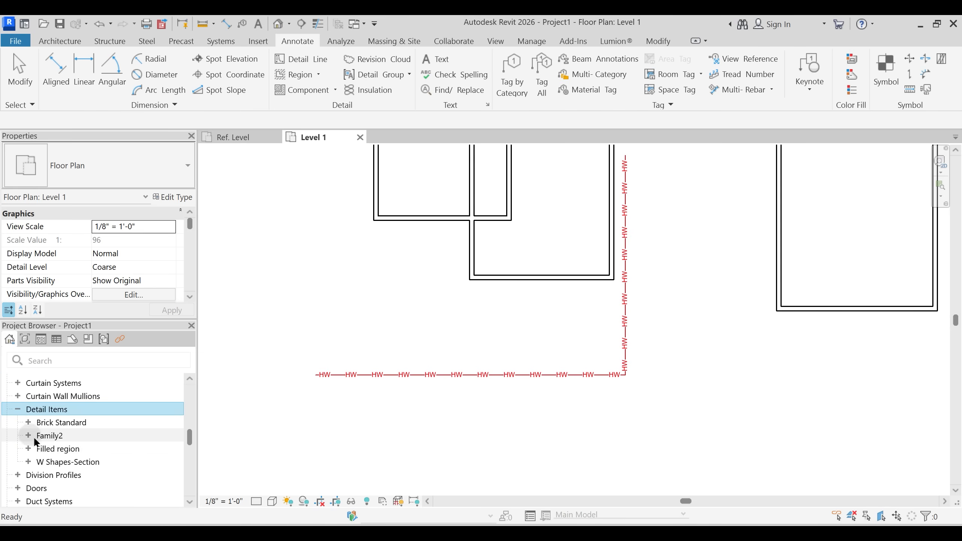
left_click(28, 436)
- Rename the Family2 detail item family as Hot Water
right_click(42, 436)
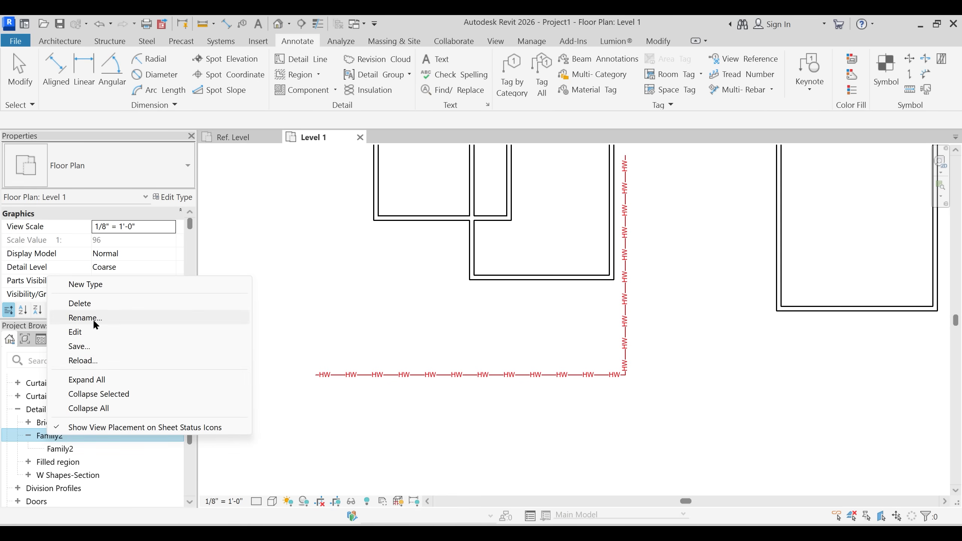
left_click(102, 319)
type("Hot Warer")
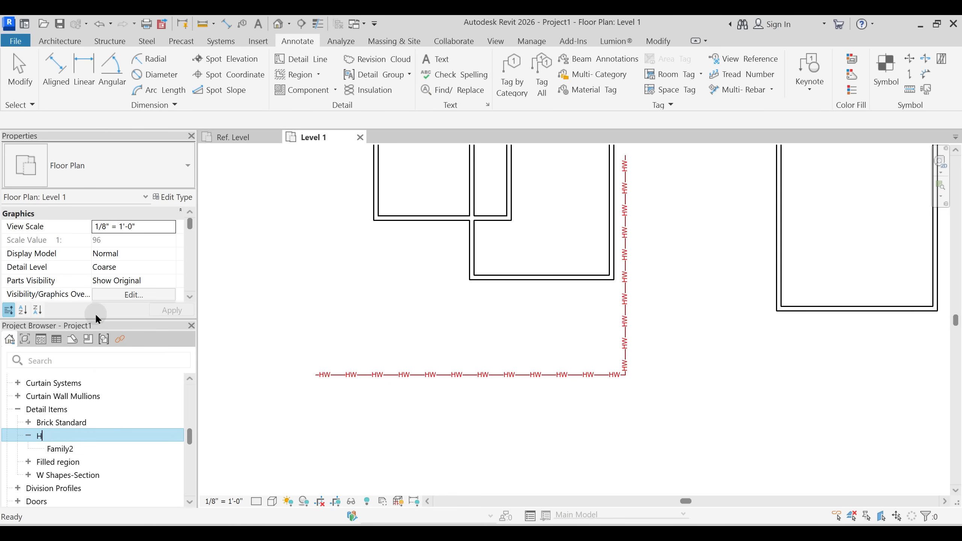
key("BackSpace")
key("BackSpace")
key("BackSpace")
type("ter")
key("Return")
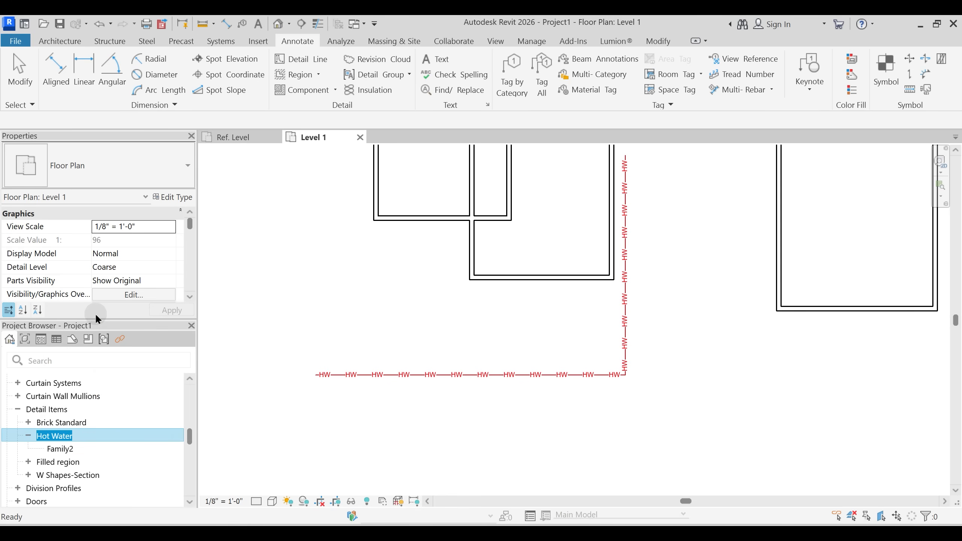
- Rename the Family2 type under the Hot Water family as Hot Water
right_click(64, 452)
right_click(69, 462)
left_click(107, 337)
type("Hot Water")
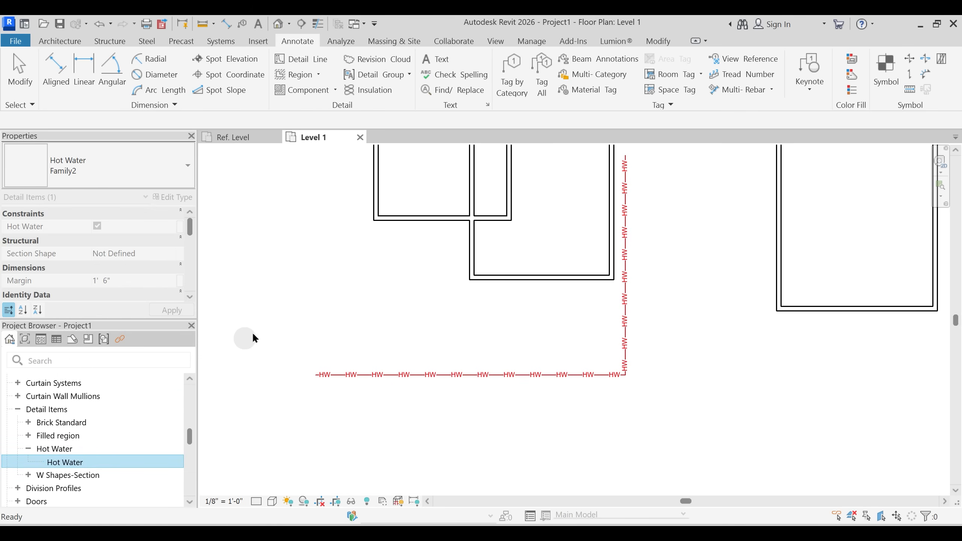
left_click(254, 330)
- Close the original Family2 family's Ref. Level view and return to the Level 1 plan
left_click(239, 136)
left_click(380, 225)
left_click(524, 287)
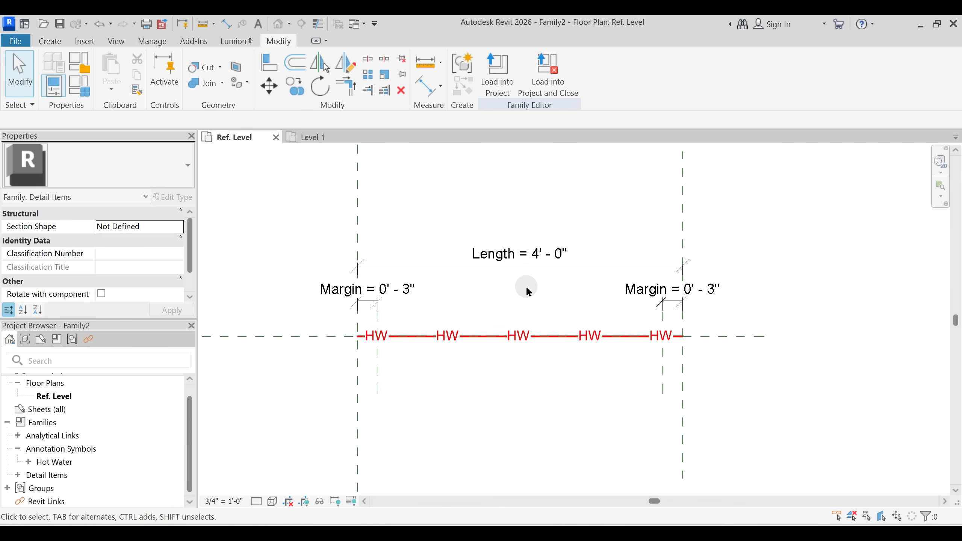
left_click(276, 137)
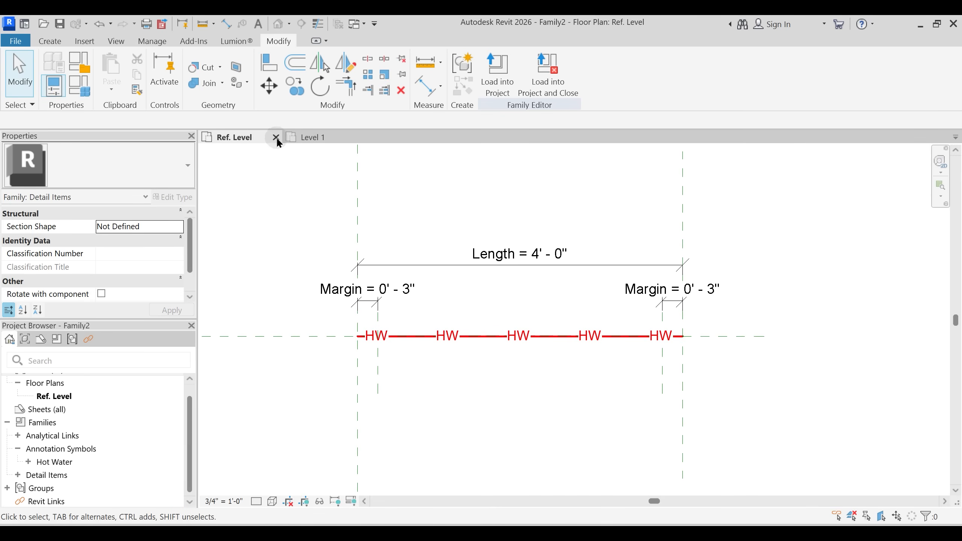
left_click(276, 137)
left_click(518, 279)
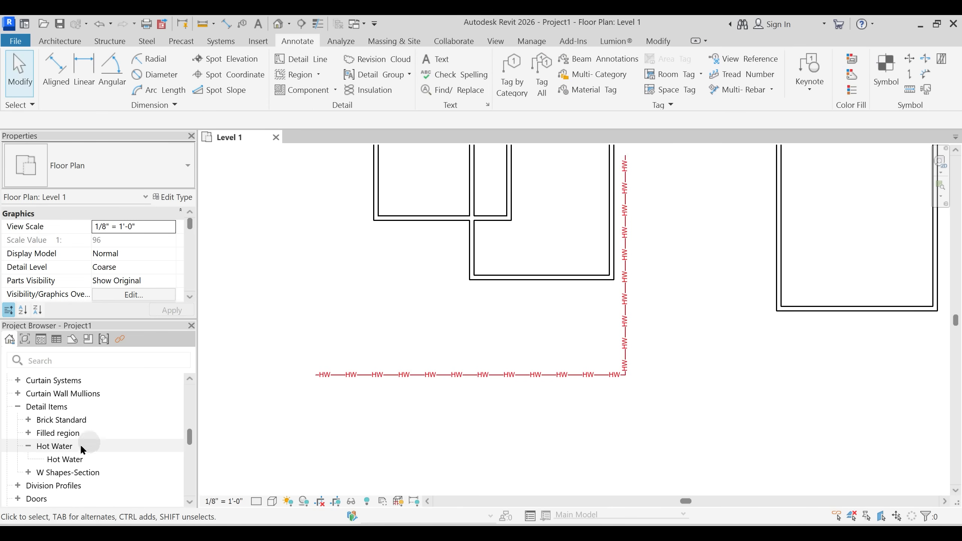
- Rename the Hot Water detail item family as Line based Line Styles Text, leaving its type name alone
right_click(56, 447)
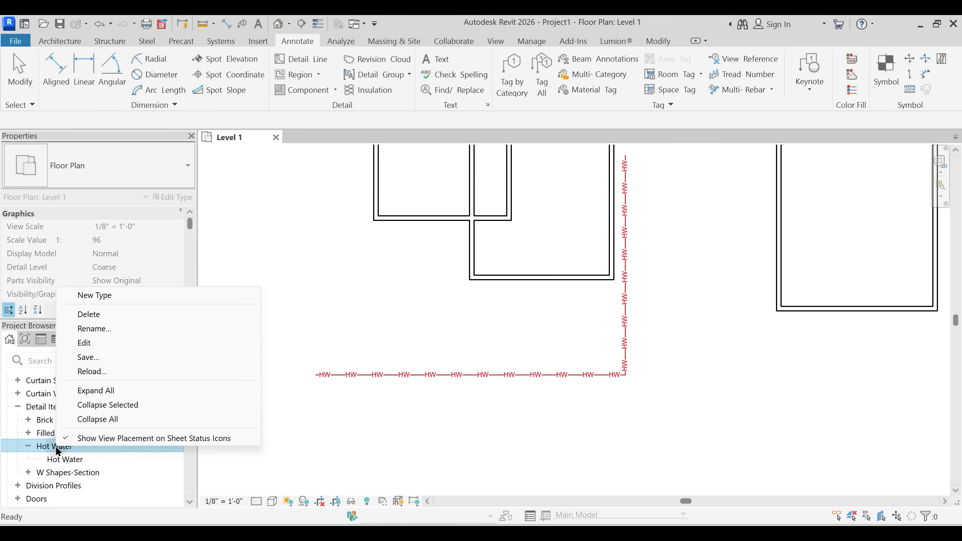
key("Escape")
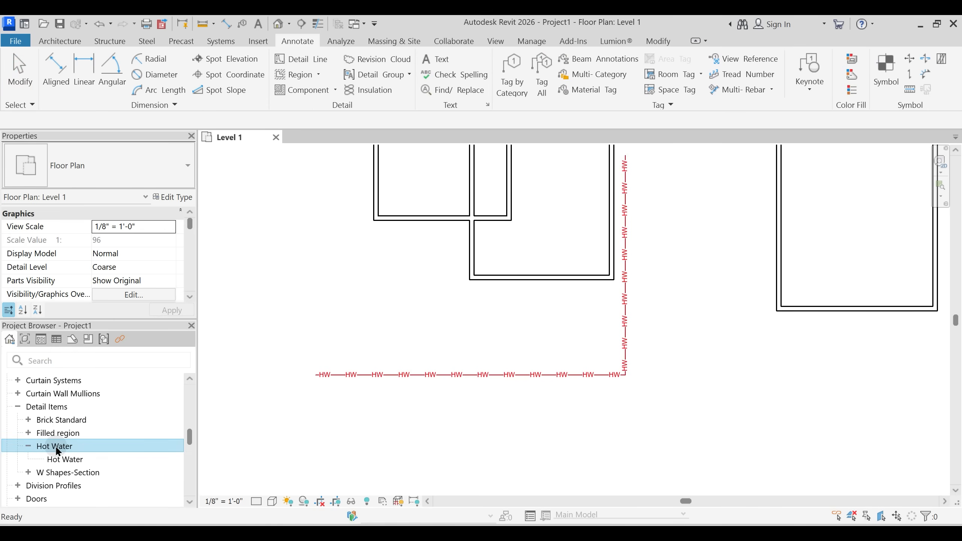
left_click(56, 447)
type("Line based Line Styles Text")
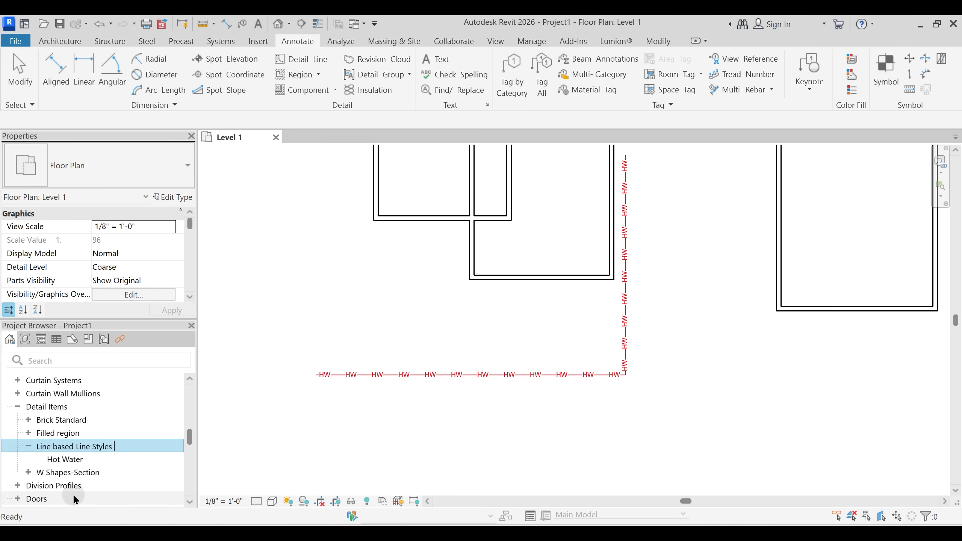
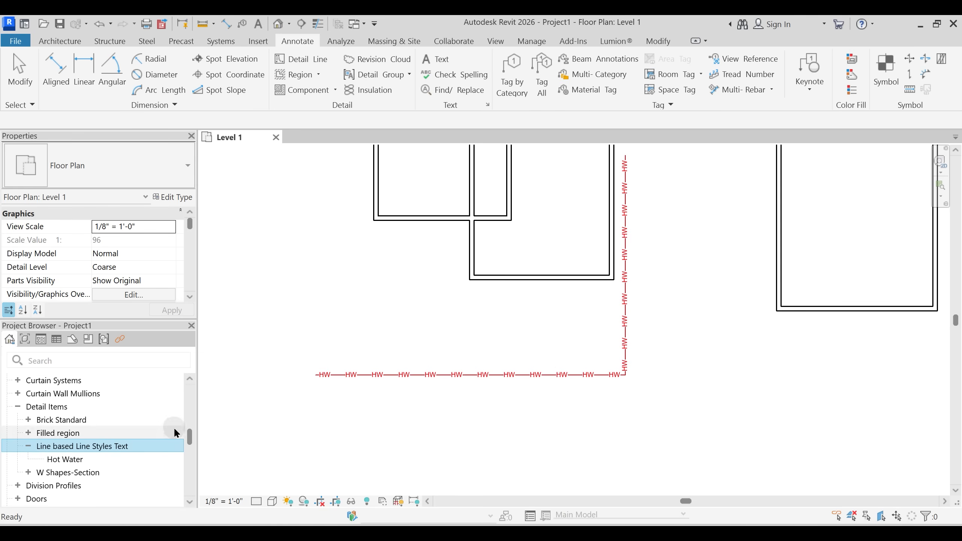
- Open the Line based Line Styles Text family for editing from the project
left_click(103, 447)
left_click(61, 447)
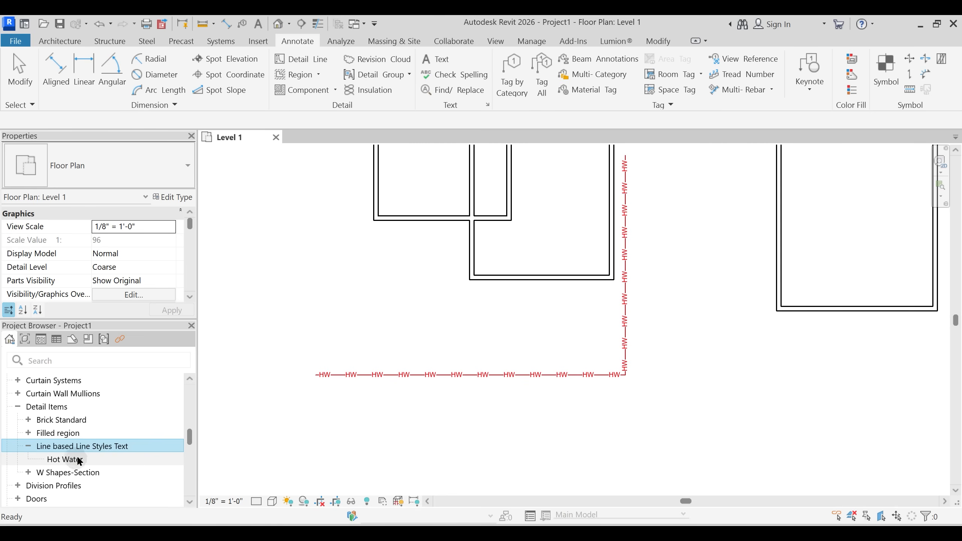
right_click(87, 446)
left_click(117, 343)
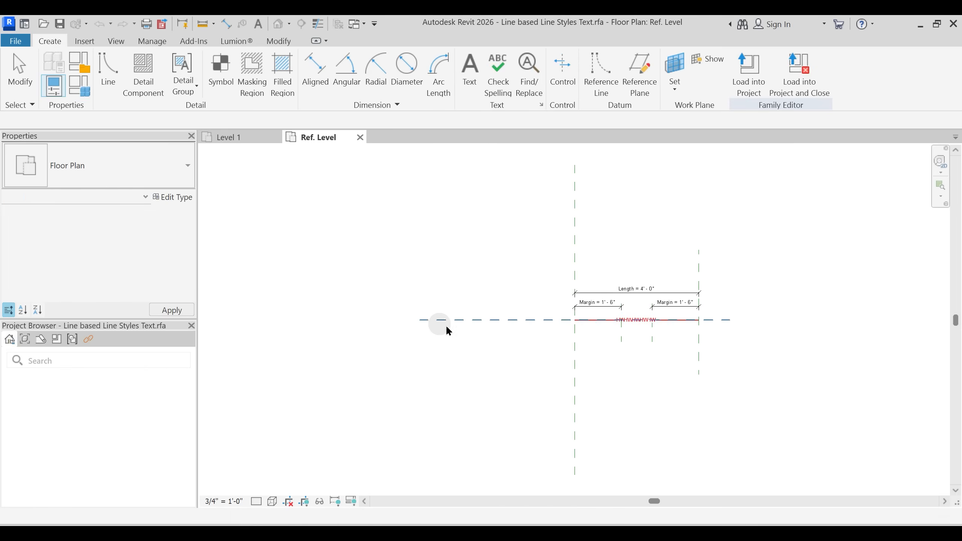
- Set the Margin of the Hot Water type to 0' 3"
scroll(683, 344, "up", 4)
middle_click_drag(542, 320, 554, 356)
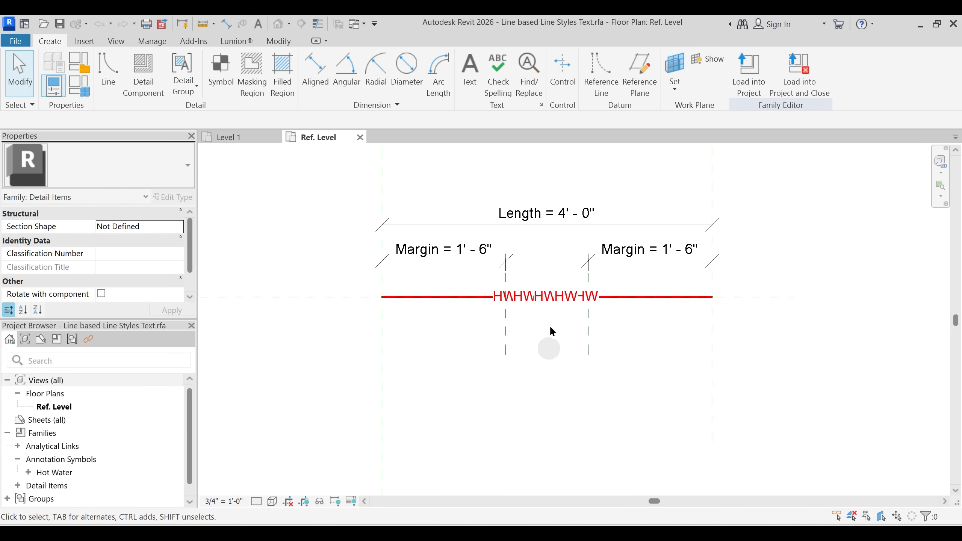
scroll(533, 272, "down", 1)
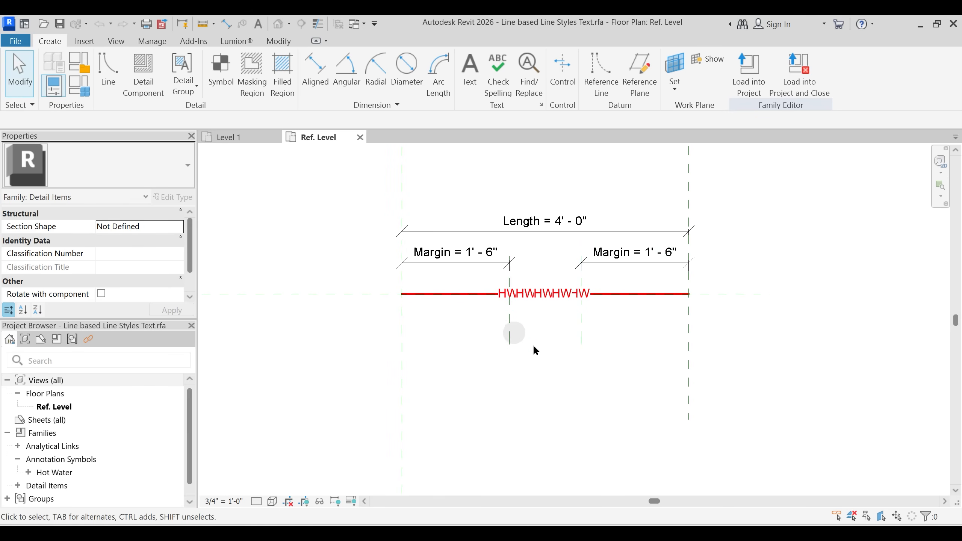
middle_click_drag(567, 358, 564, 377)
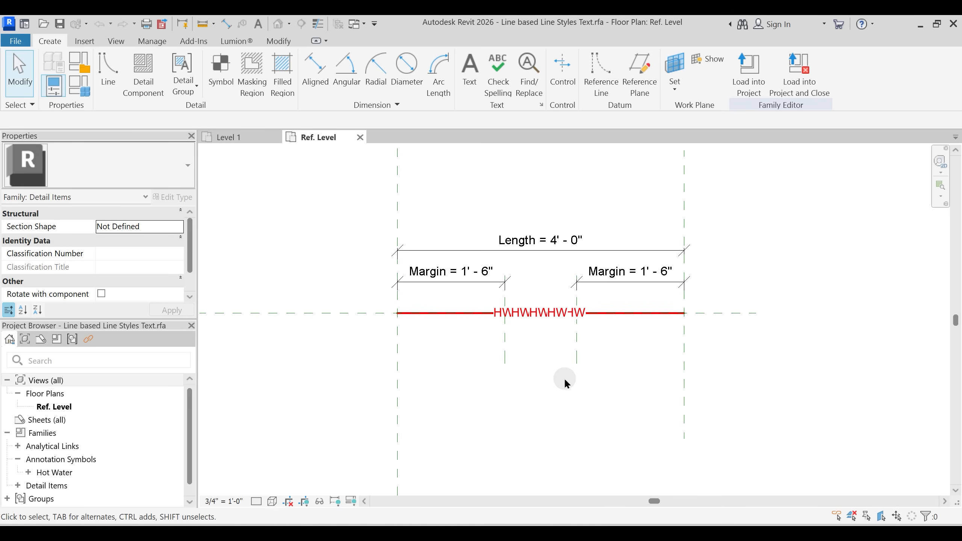
left_click(82, 91)
left_click(320, 171)
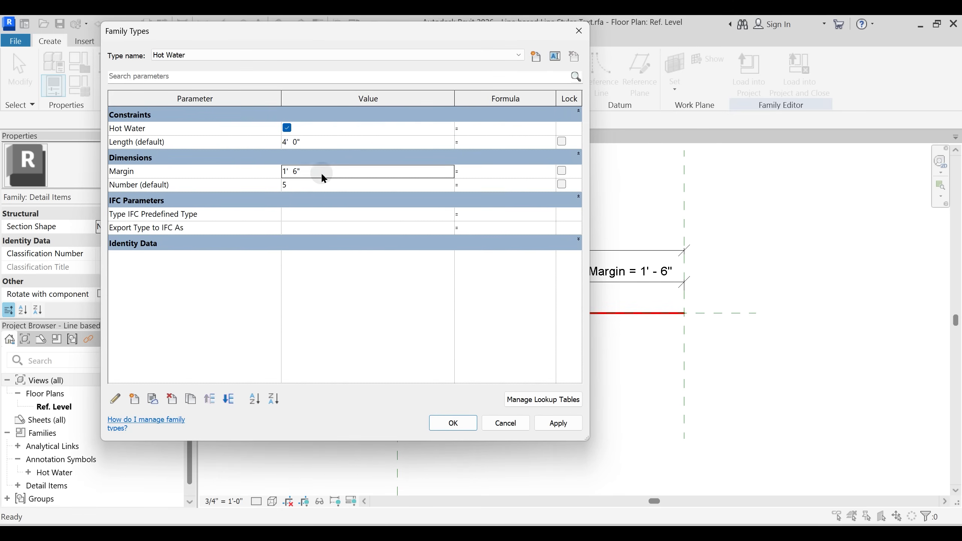
key("Tab")
left_click(556, 422)
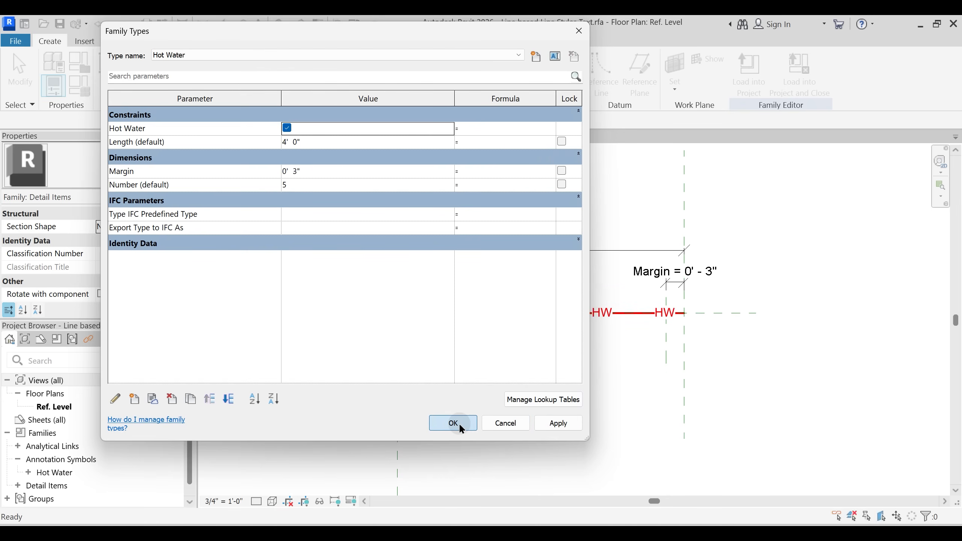
left_click(453, 423)
middle_click_drag(548, 382, 545, 392)
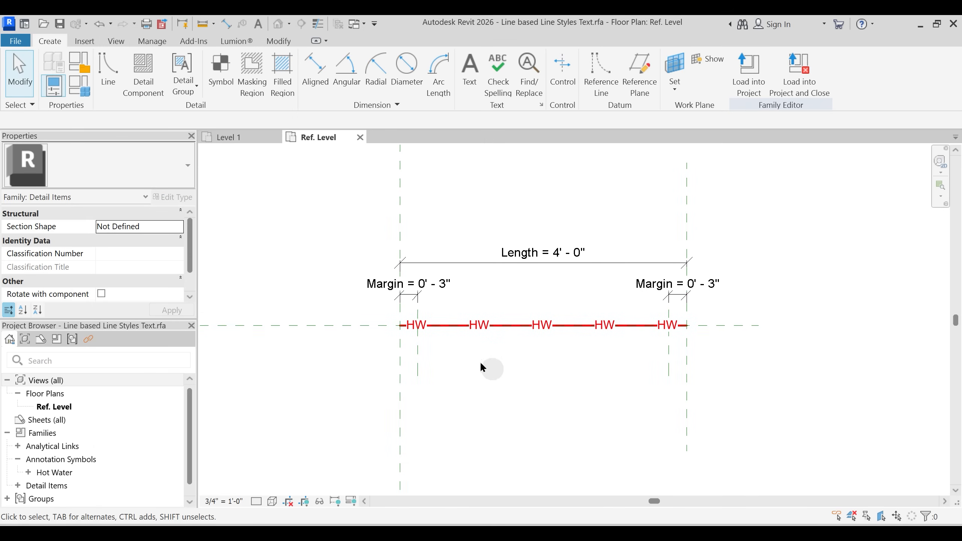
- Temporarily hide the HW text array and the red Hot Water line in the Ref. Level view
left_click(453, 324)
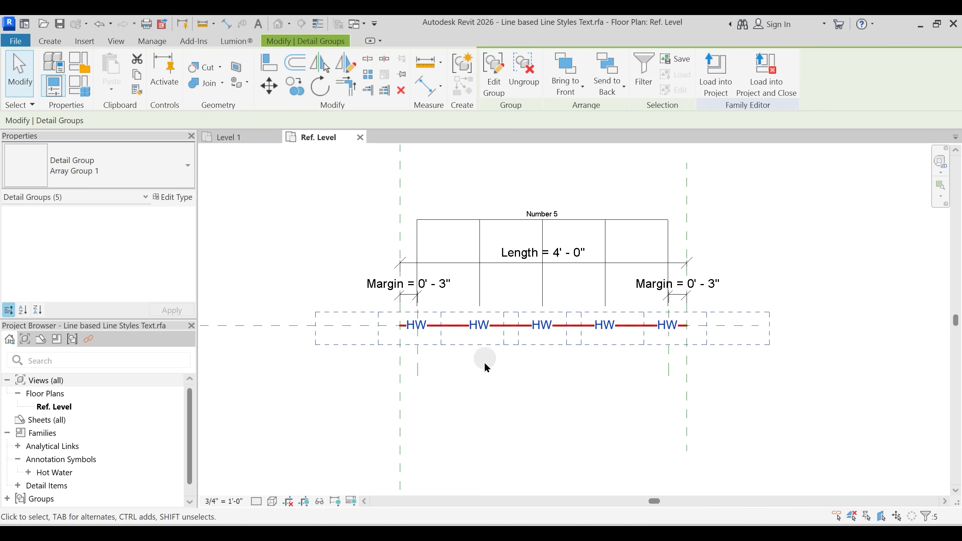
key("h")
key("h")
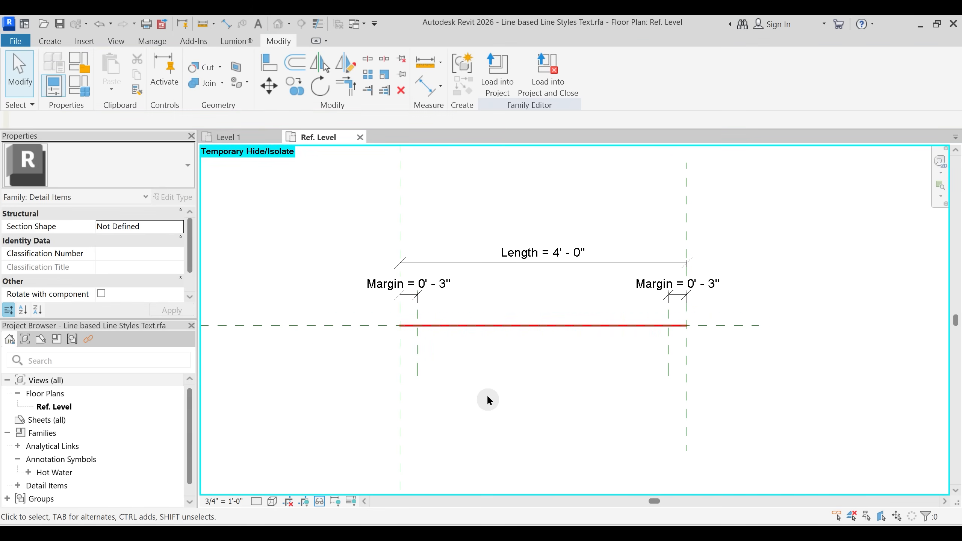
left_click(484, 325)
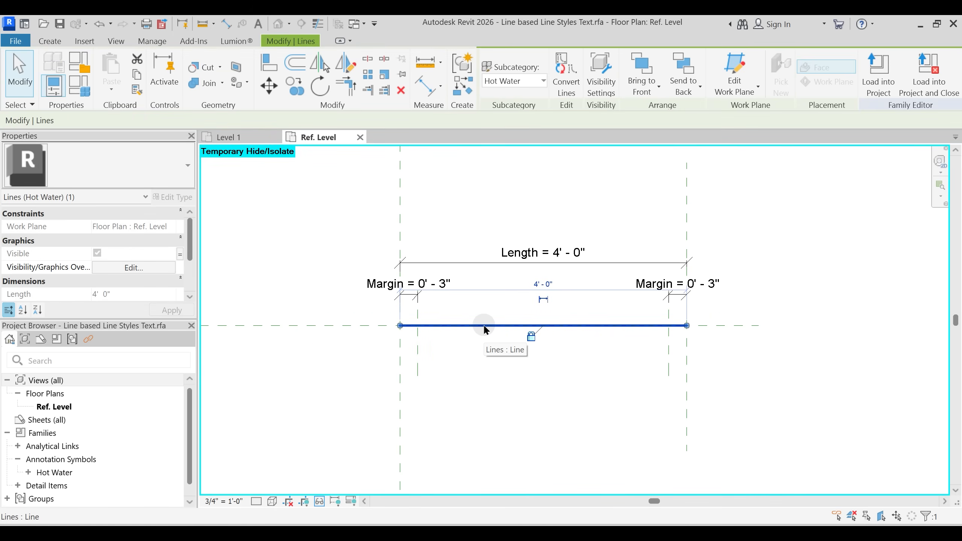
key("Escape")
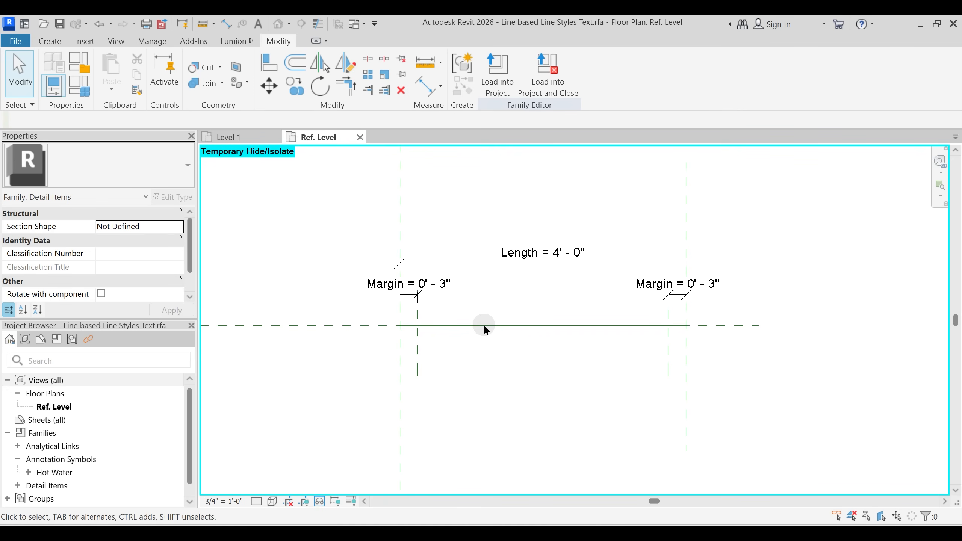
- Create a new family type named Cold Water in the Line based Line Styles Text family
left_click(80, 86)
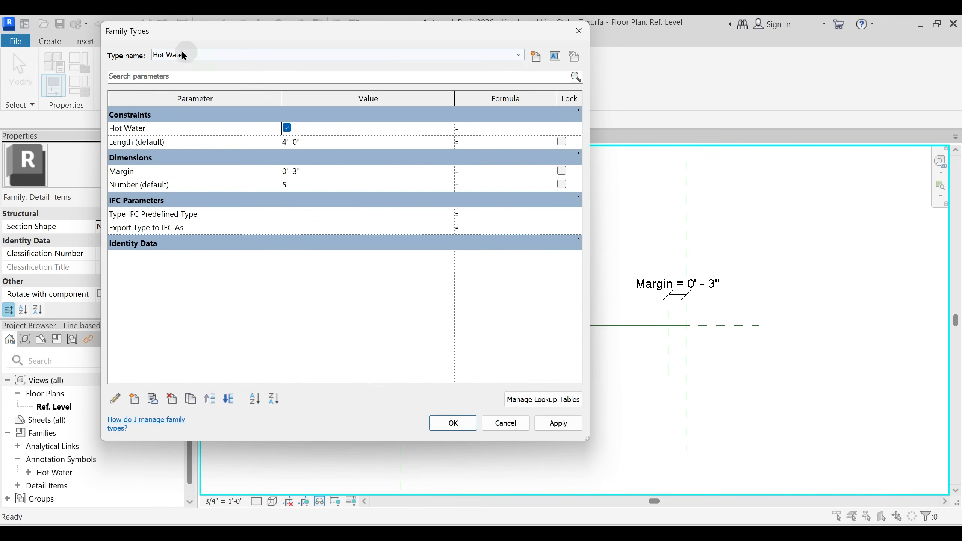
left_click(179, 56)
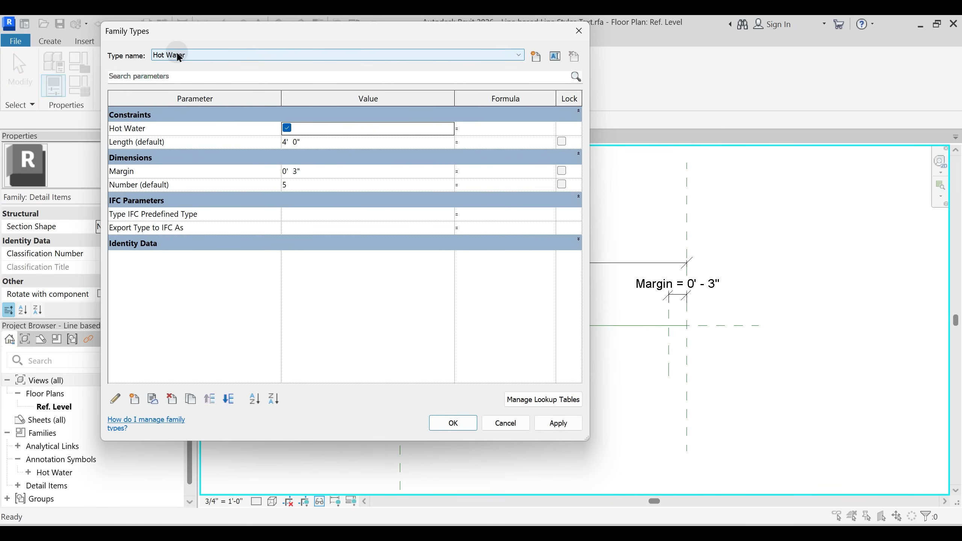
left_click(535, 54)
type("COld")
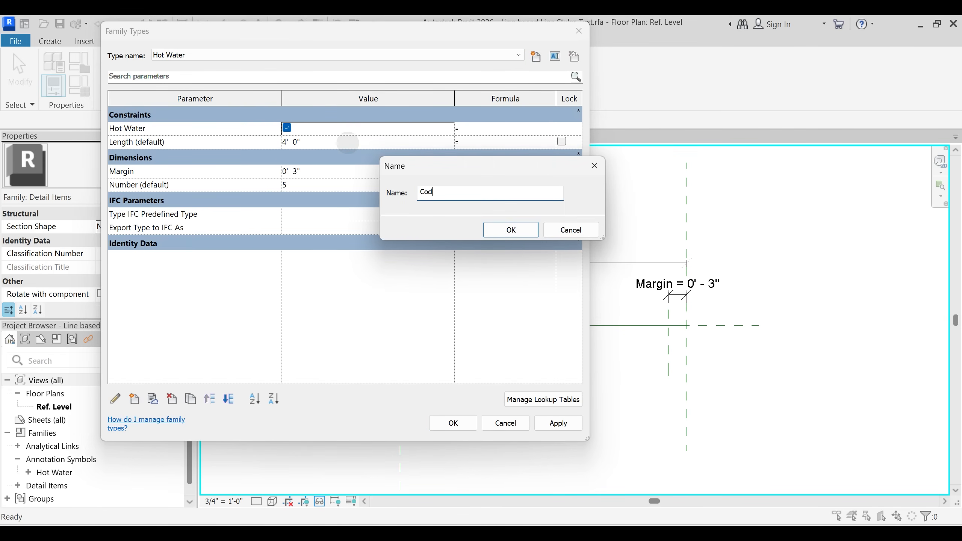
key("Return")
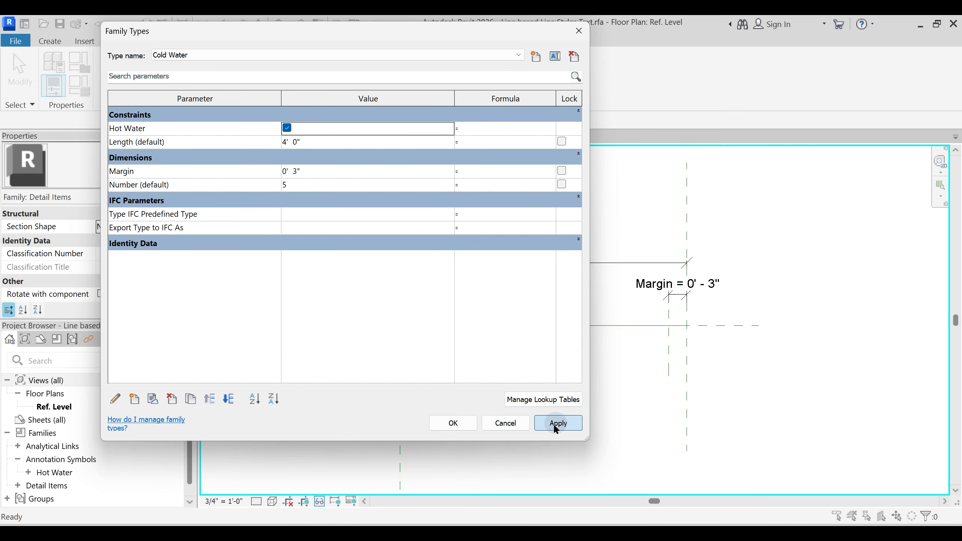
left_click(452, 423)
left_click(517, 351)
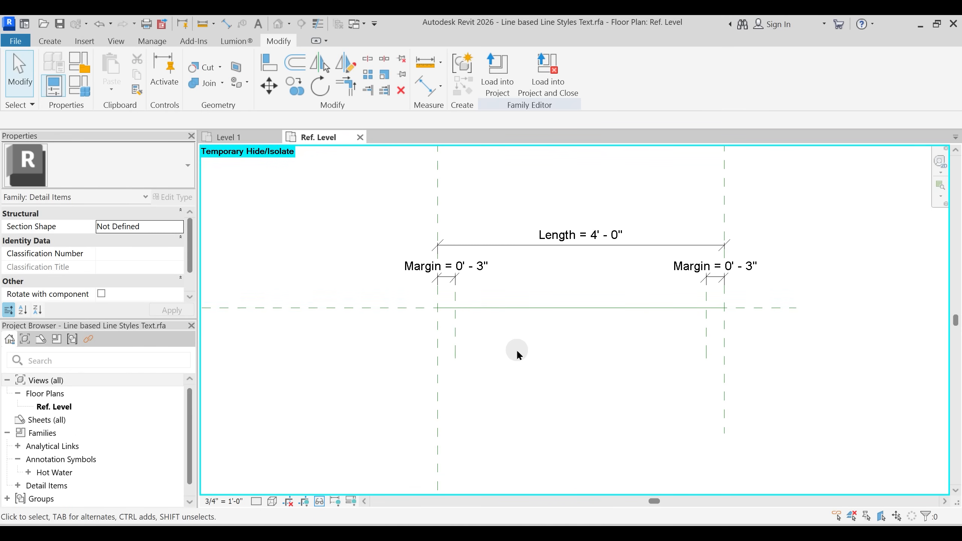
- Open the nested Hot Water annotation symbol family for editing
left_click(28, 472)
right_click(66, 477)
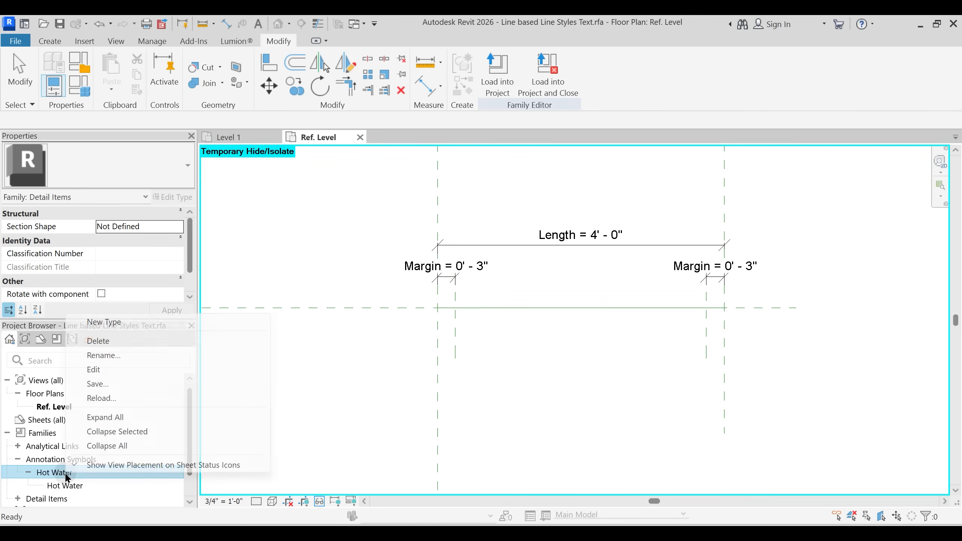
left_click(103, 368)
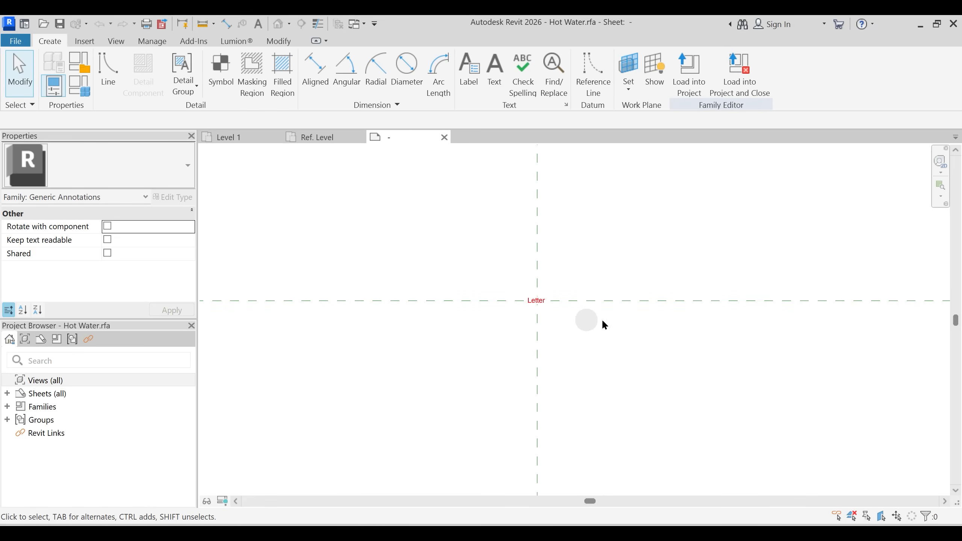
- Save the Hot Water annotation family as a new file named Cold Water.rfa on the Desktop
left_click(14, 42)
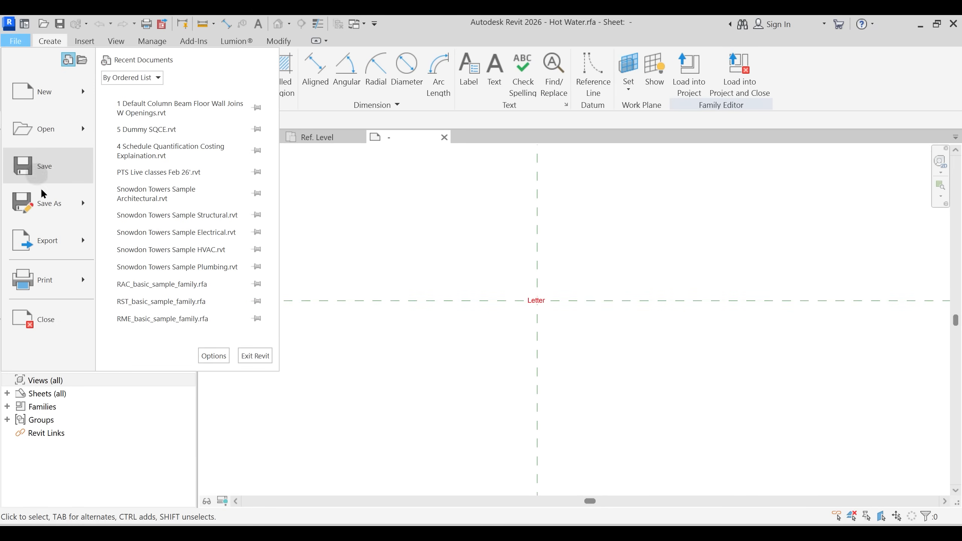
mouse_move(81, 200)
left_click(140, 193)
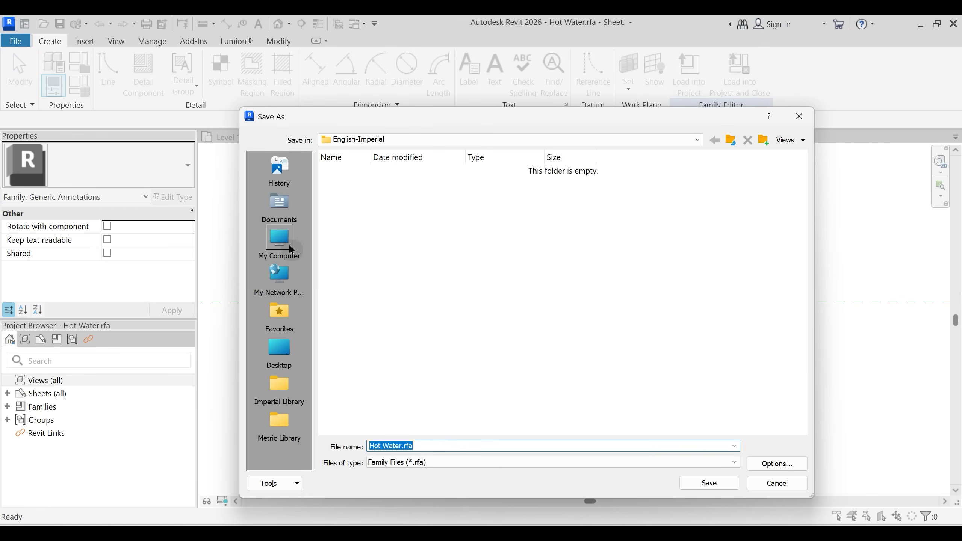
left_click(279, 350)
left_click(378, 445)
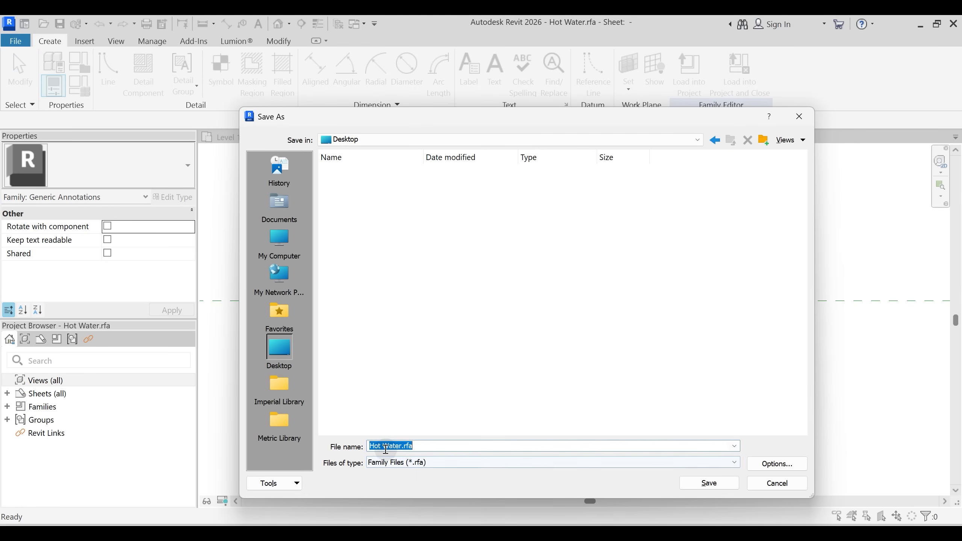
double_click(380, 444)
type("C old")
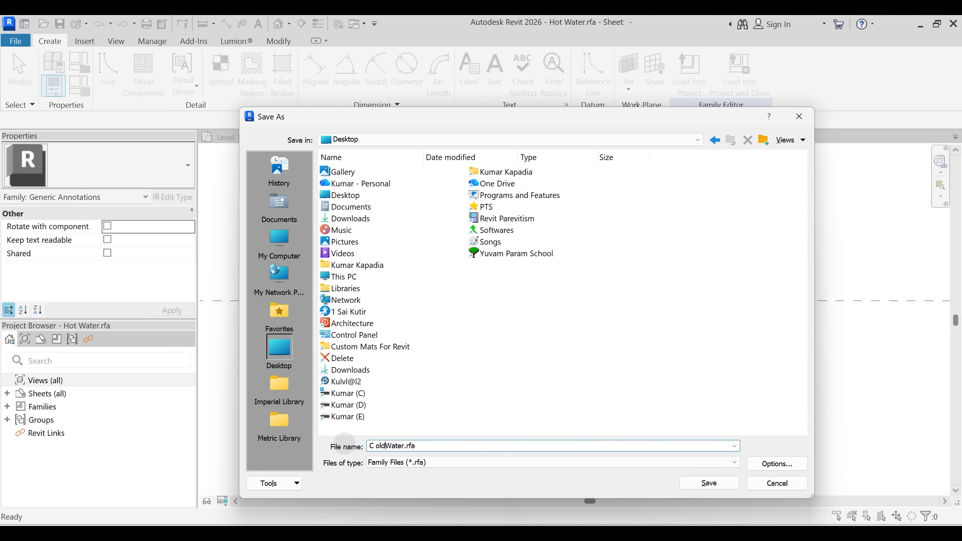
key("Return")
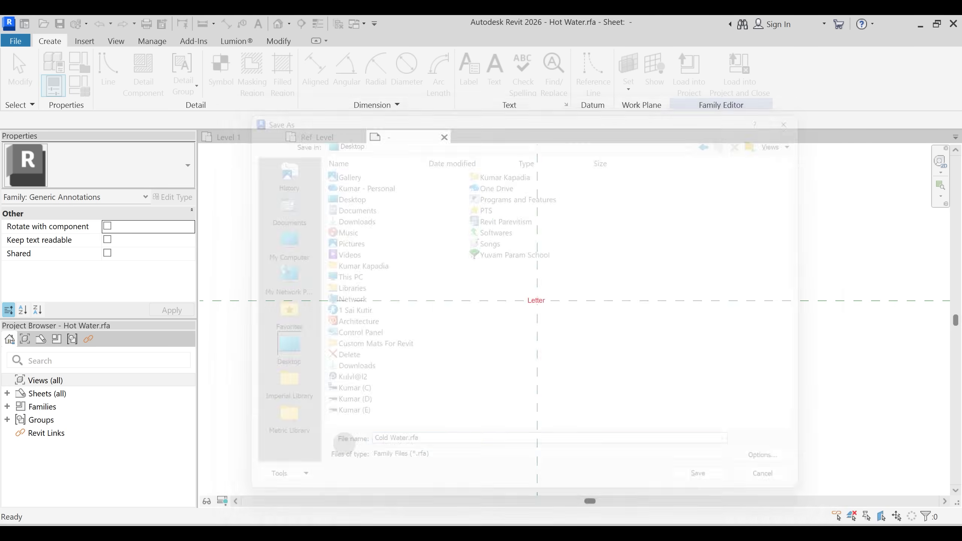
- Change the color of the Letter label's 3/32" type to Blue
scroll(516, 292, "up", 2)
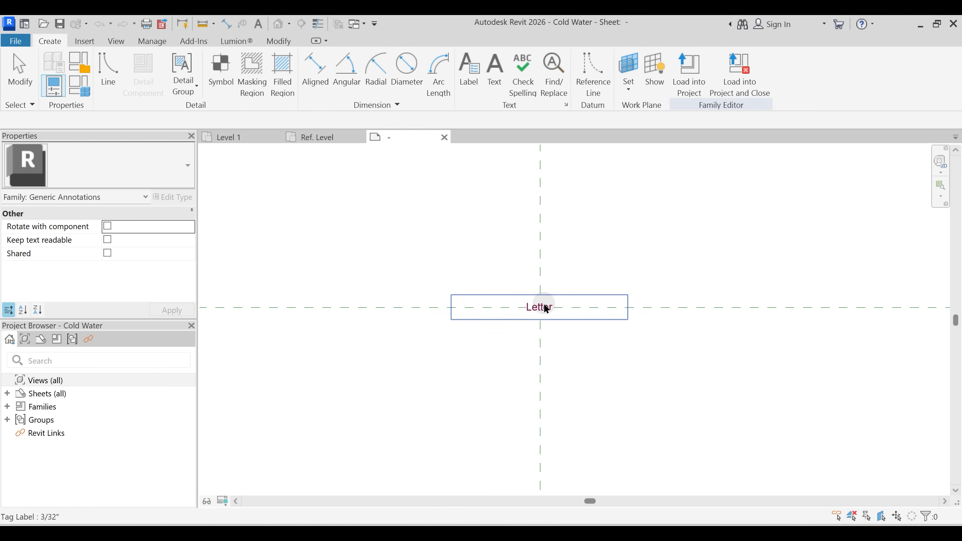
left_click(543, 307)
left_click(179, 201)
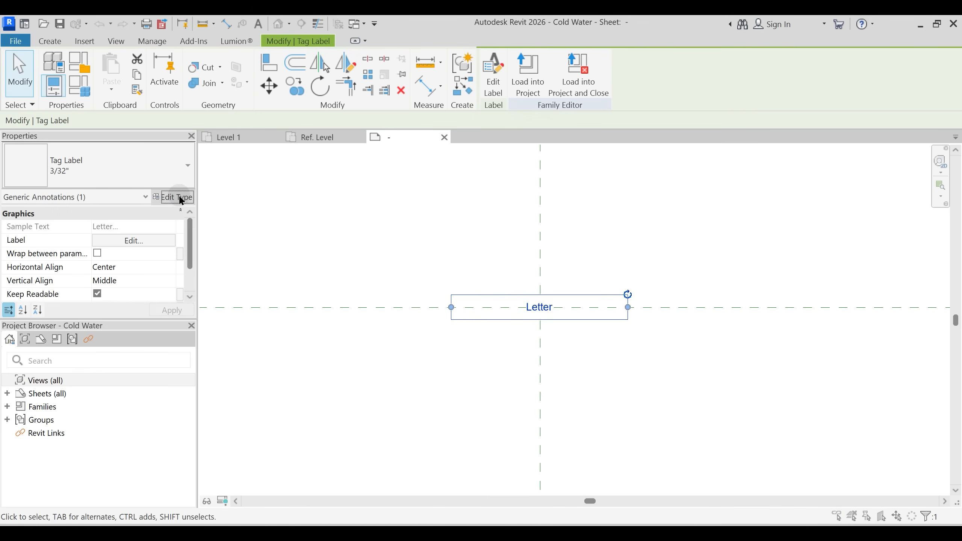
left_click(526, 193)
left_click(431, 284)
key("Return")
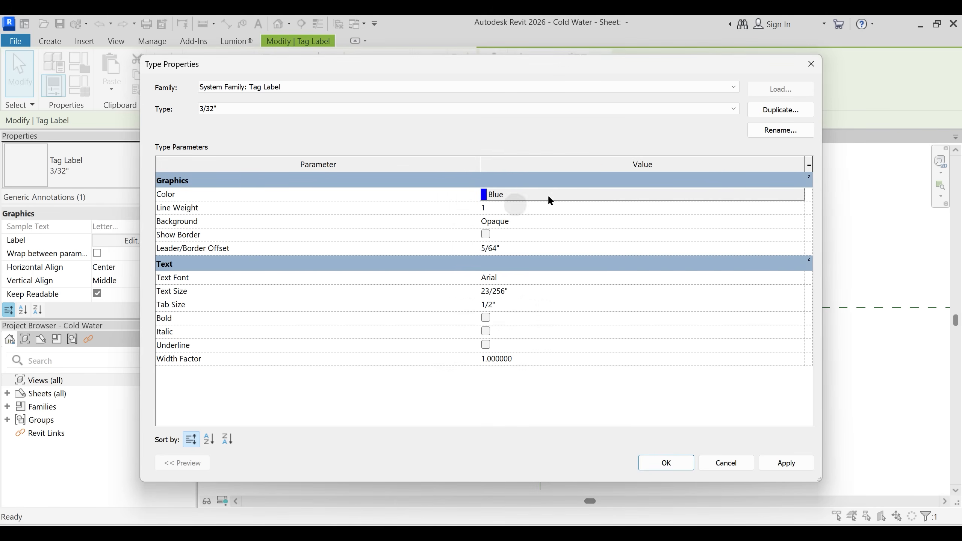
left_click(786, 462)
left_click(661, 462)
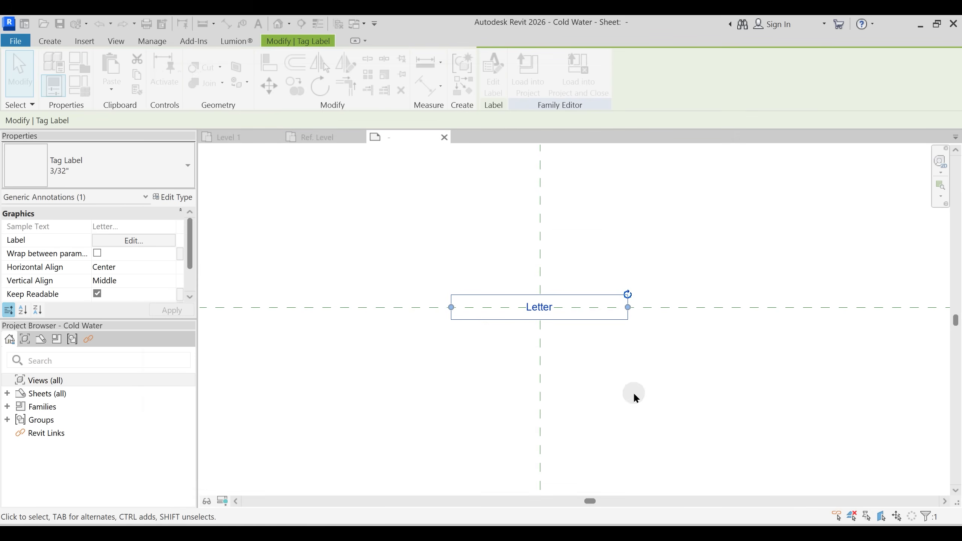
left_click(553, 333)
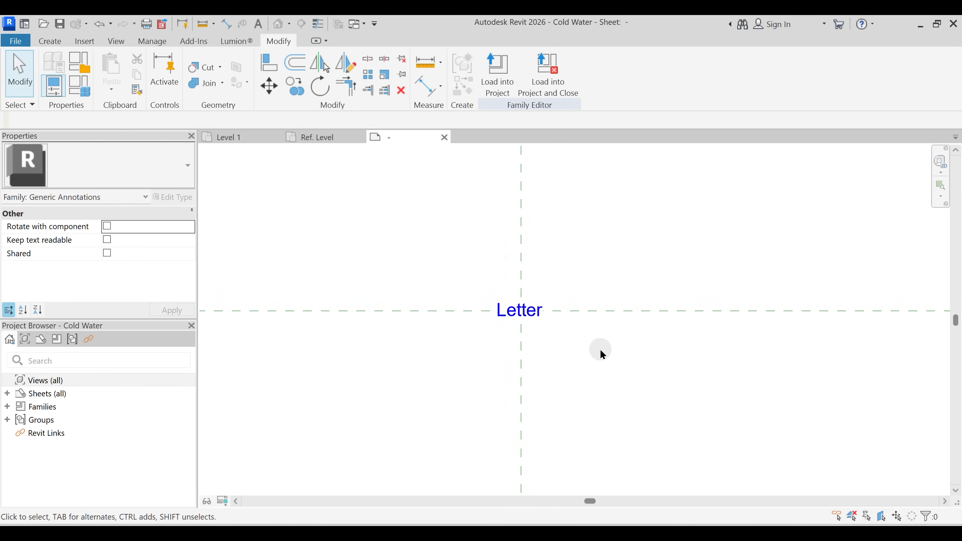
- Clear the default value of the Letter text parameter in the Cold Water annotation family
left_click(79, 85)
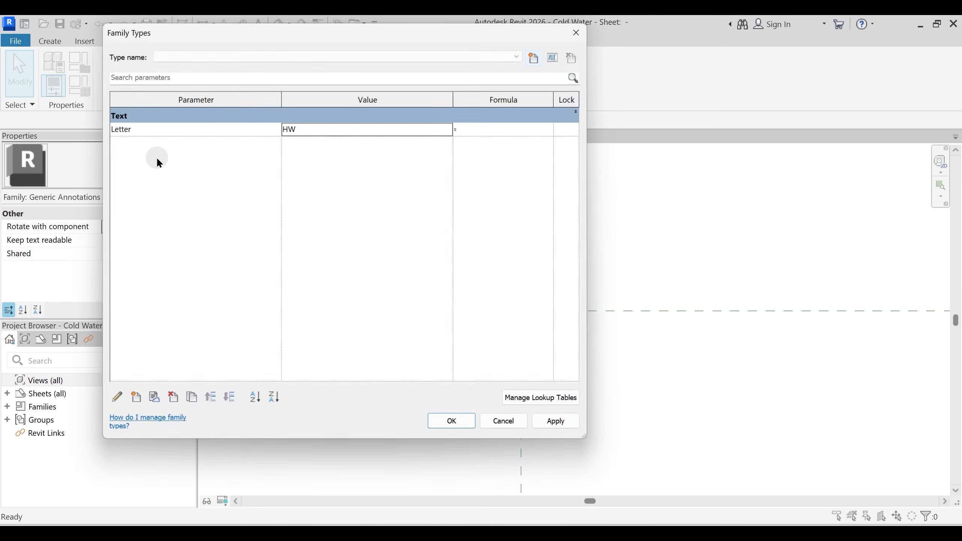
left_click(296, 130)
left_click_drag(300, 127, 254, 125)
type("CW")
left_click(445, 424)
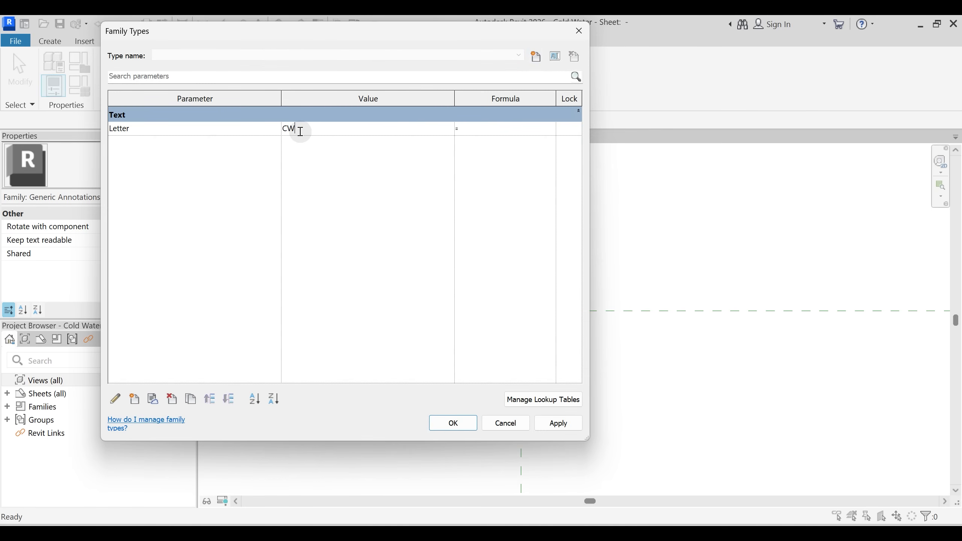
left_click_drag(300, 131, 243, 128)
key("BackSpace")
left_click(559, 422)
left_click(453, 422)
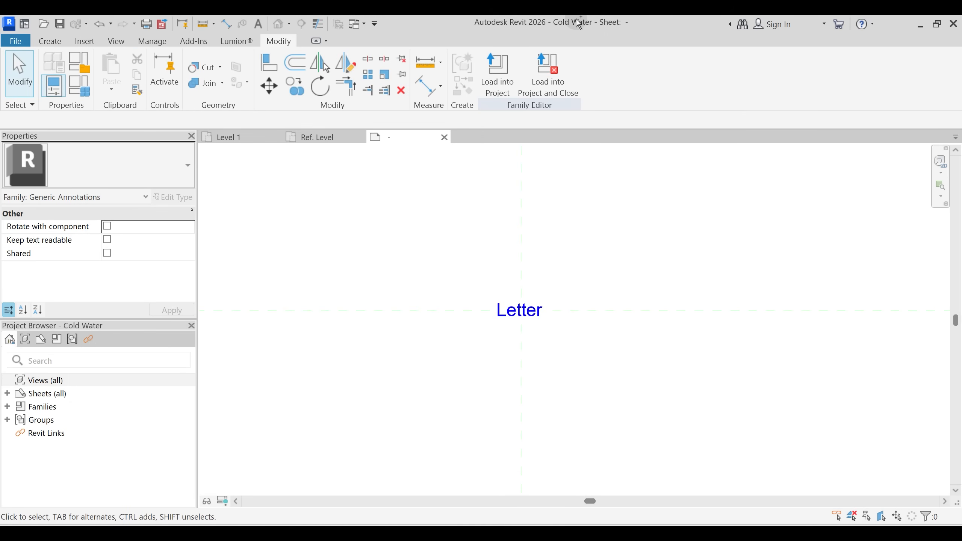
- Load the Cold Water annotation into Line based Line Styles Text.rfa only and place one symbol below the reference line, near the inner margin plane
left_click(497, 94)
left_click(399, 214)
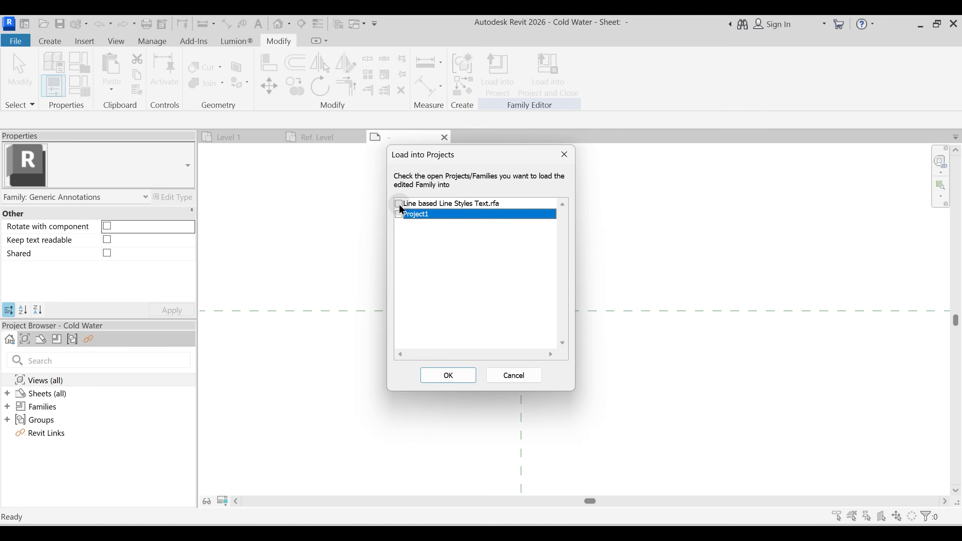
left_click(399, 204)
left_click(445, 376)
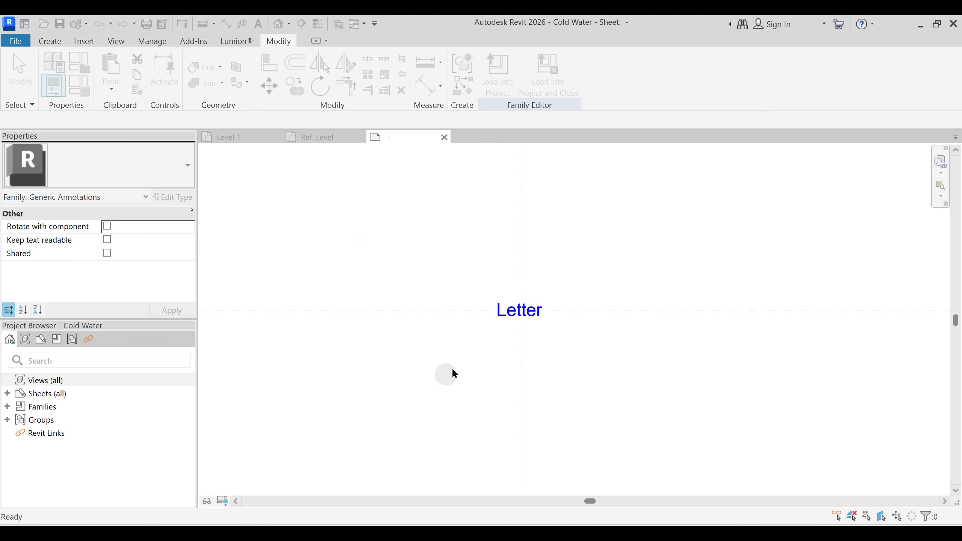
left_click(494, 353)
key("Escape")
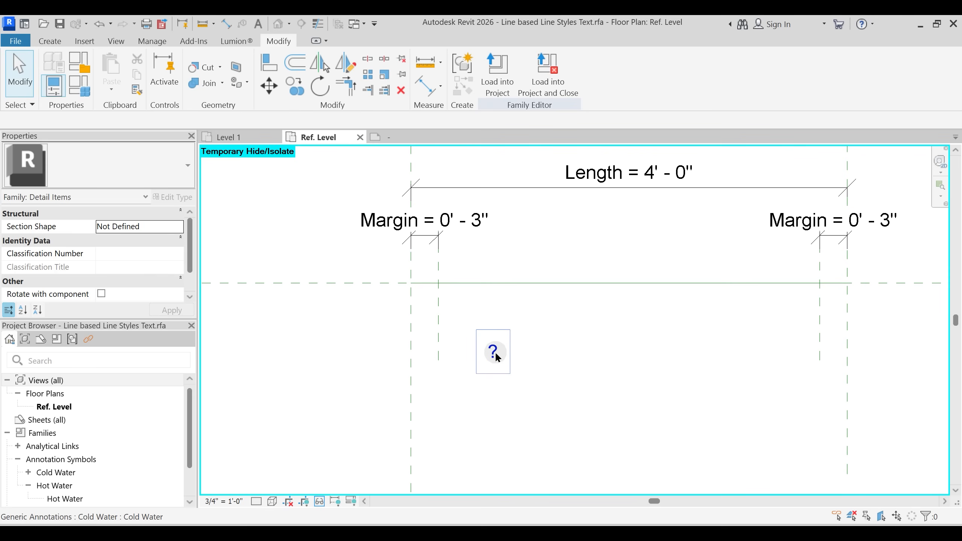
- Set the placed Cold Water symbol's text to CW
left_click(495, 356)
left_click(494, 354)
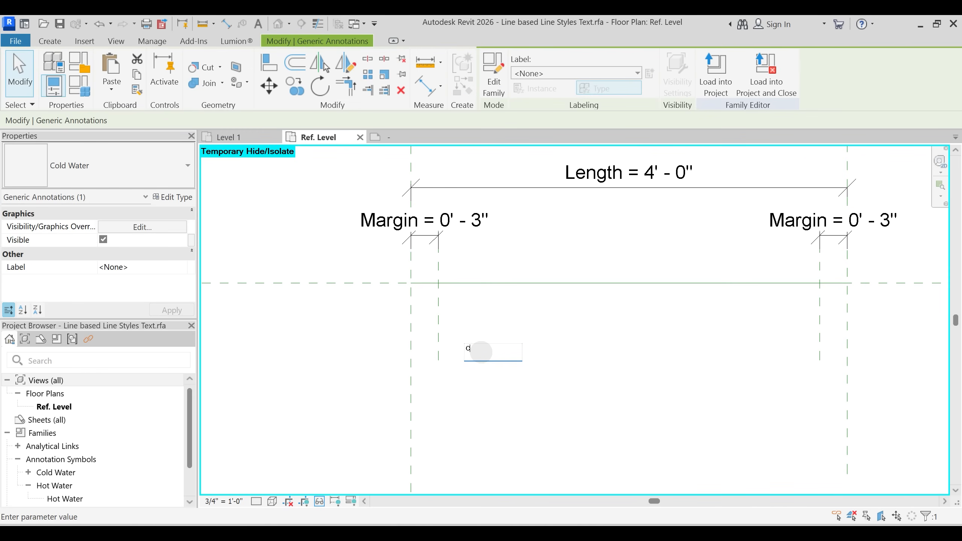
left_click(572, 338)
left_click(518, 287)
left_click(507, 402)
middle_click_drag(521, 392, 541, 387)
scroll(94, 456, "down", 1)
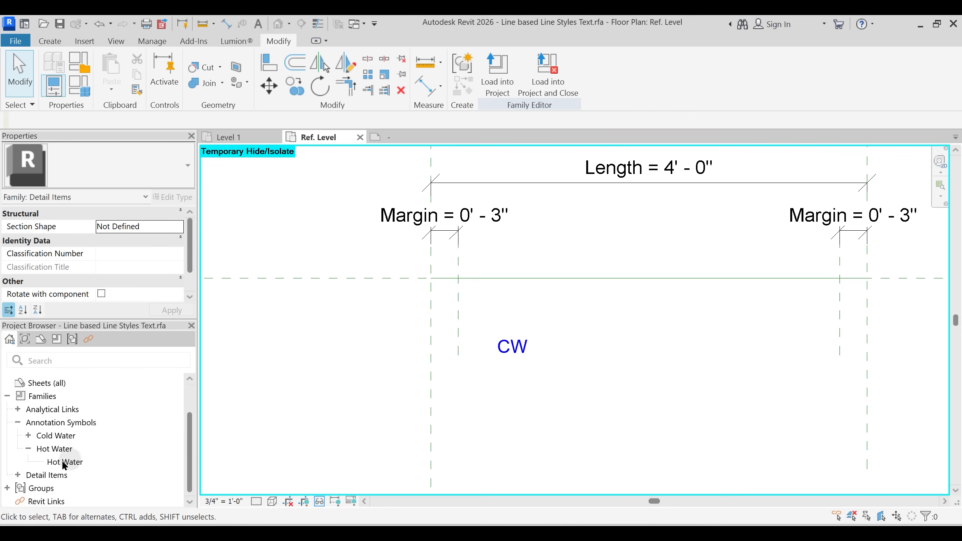
left_click(28, 435)
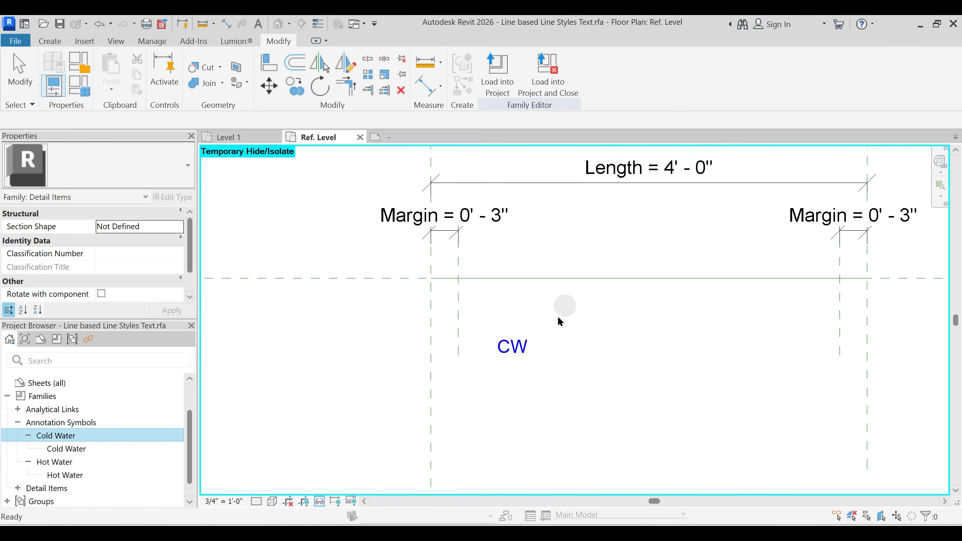
left_click(518, 351)
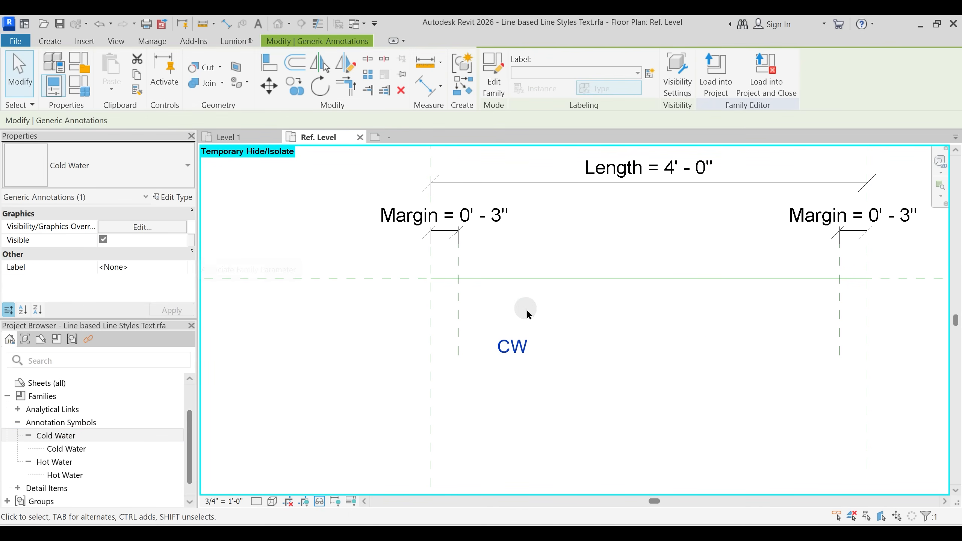
left_click(537, 324)
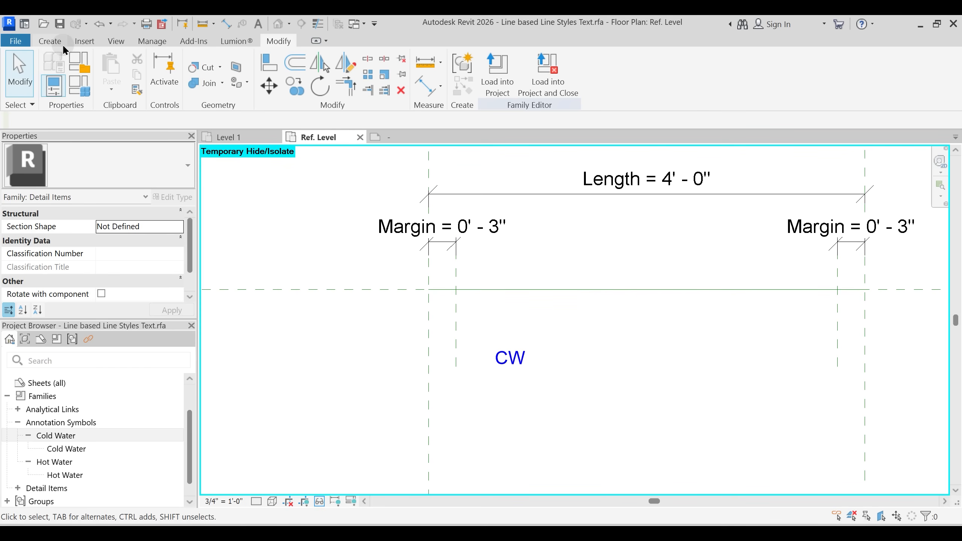
left_click(152, 42)
left_click(91, 74)
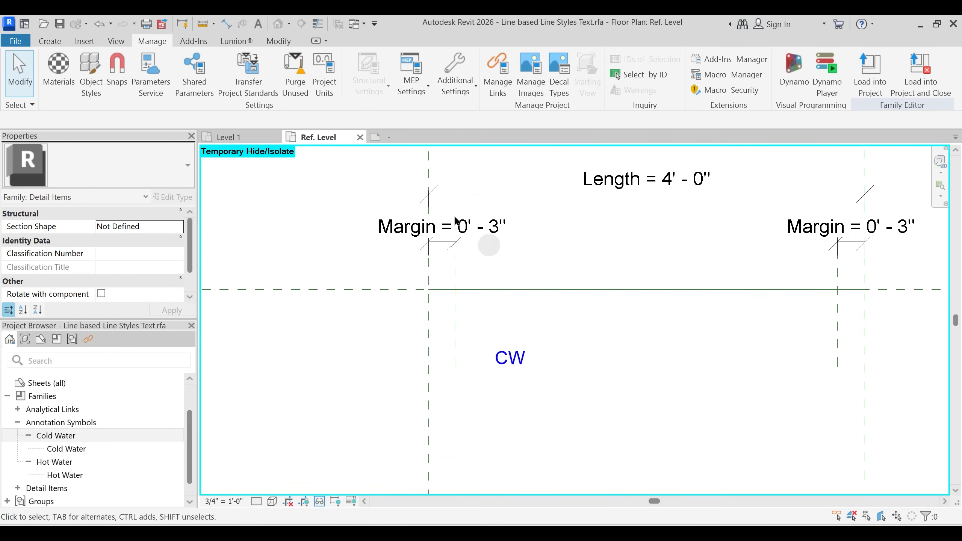
- Close the Cold Water annotation family without saving its changes
left_click(394, 138)
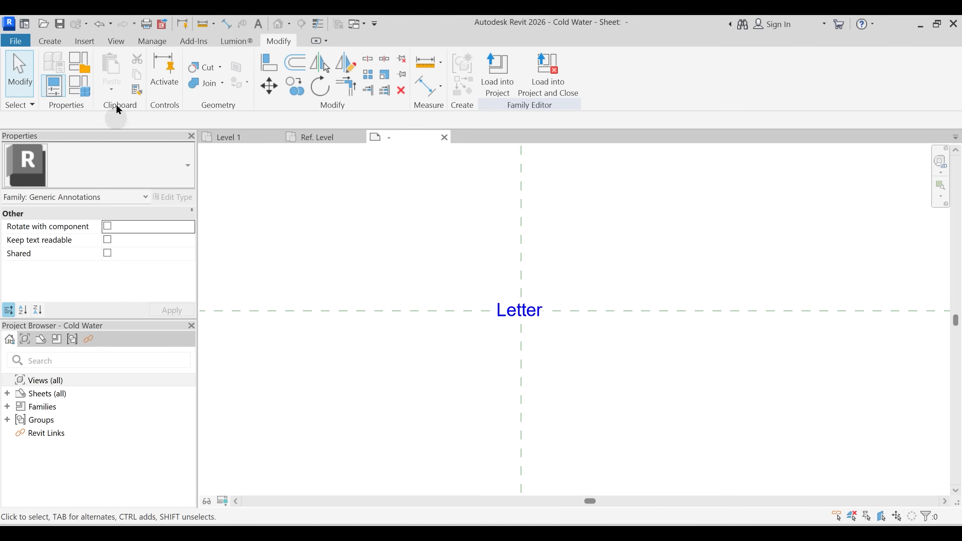
left_click(444, 138)
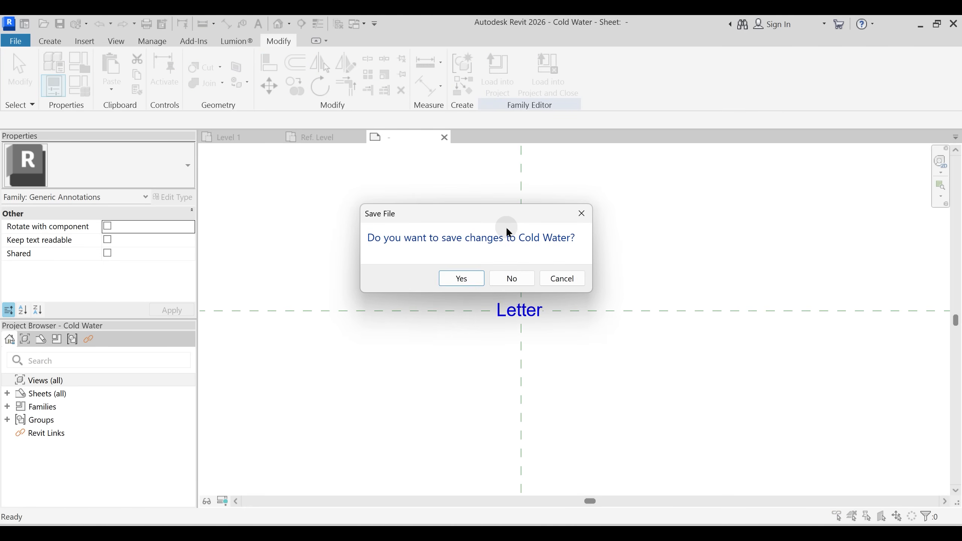
left_click(516, 276)
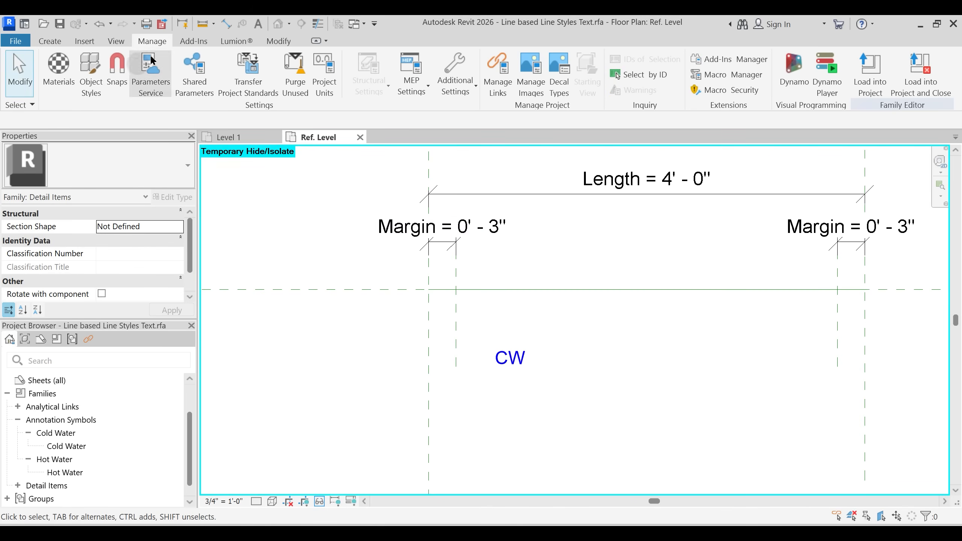
- Start the Line command and create a Detail Items subcategory named Cold Water in Object Styles
left_click(56, 41)
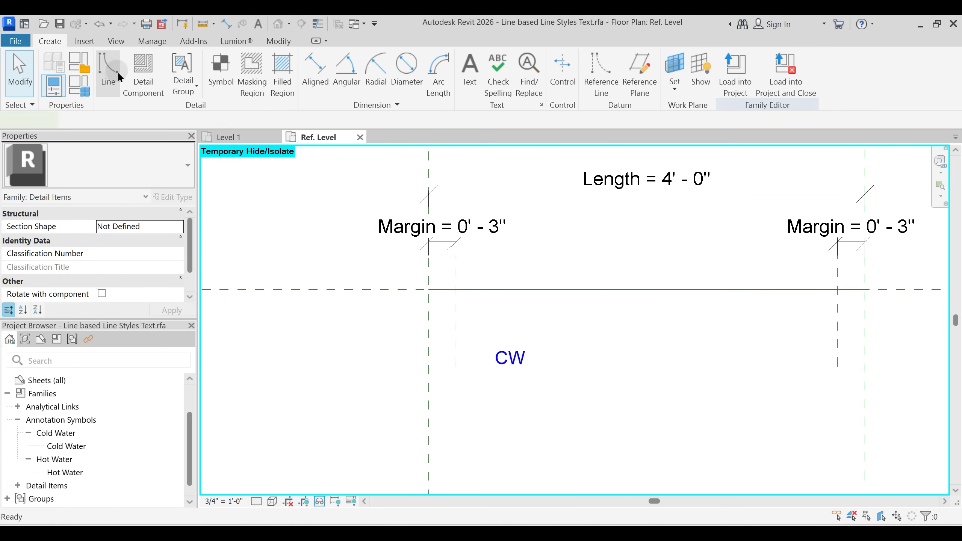
left_click(116, 69)
left_click(600, 87)
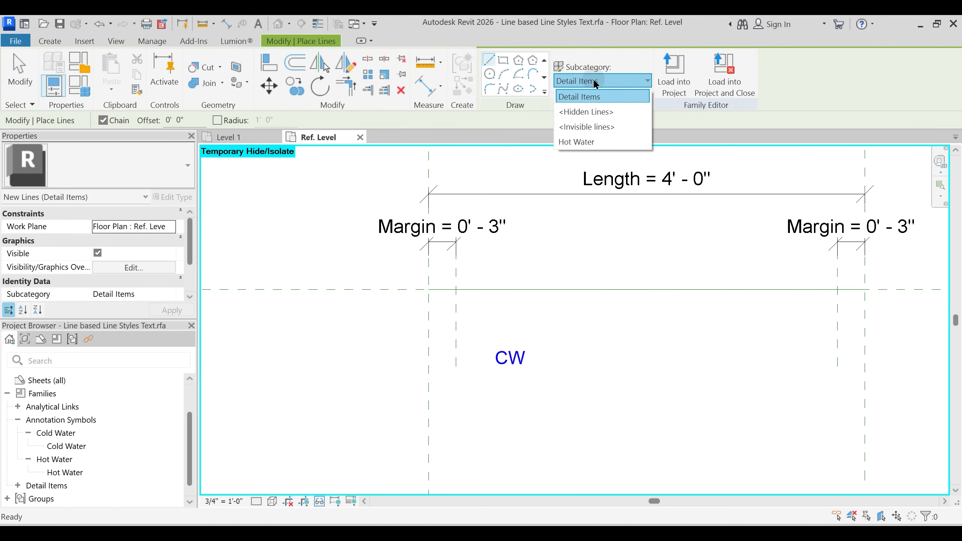
left_click(593, 78)
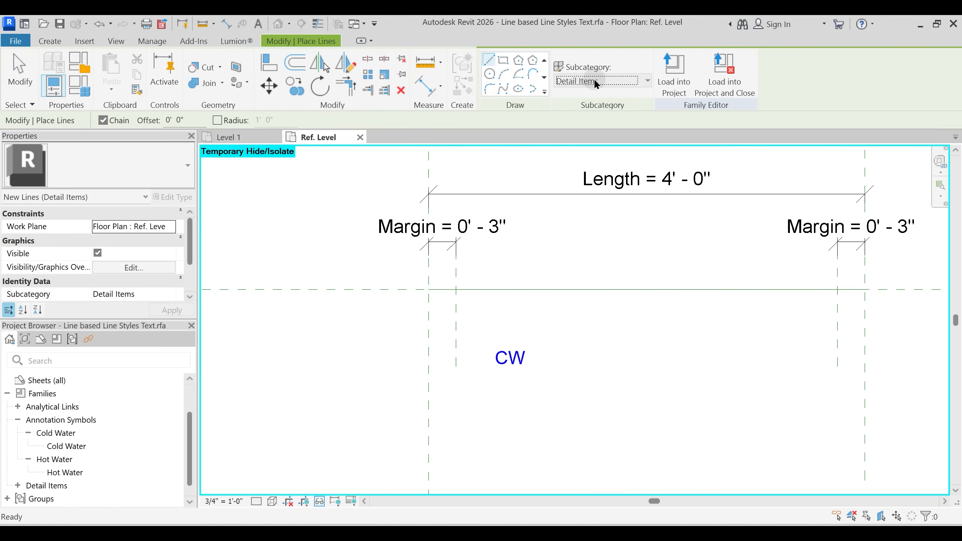
left_click(152, 41)
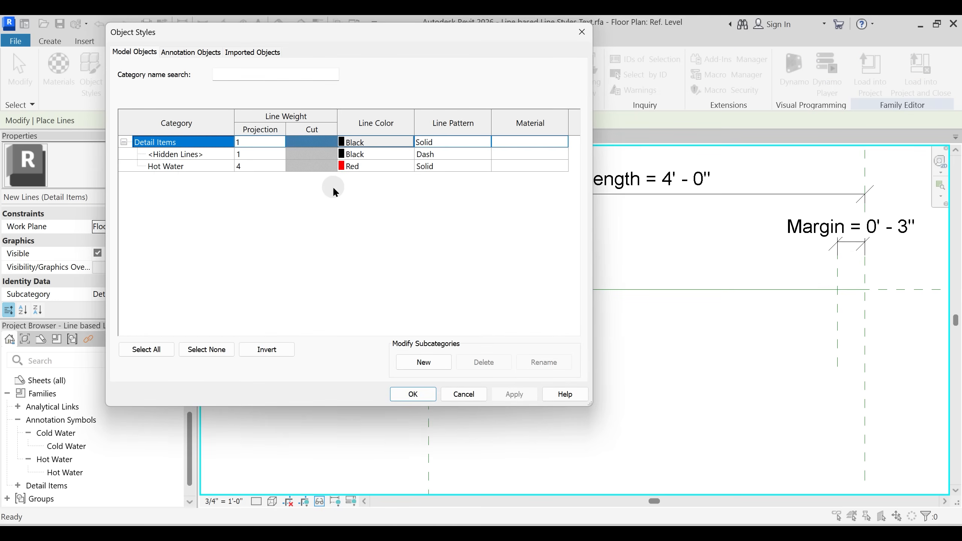
left_click(435, 363)
type("CO")
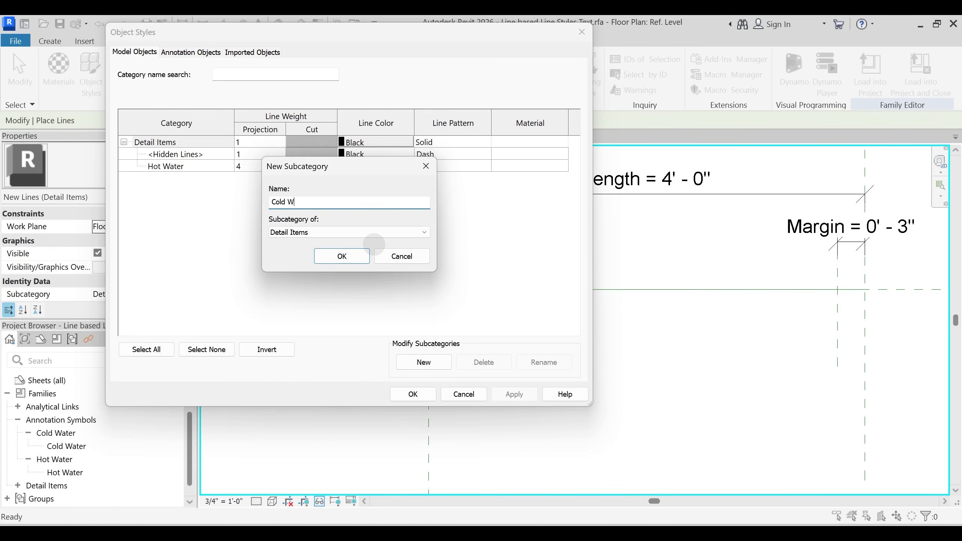
key("Return")
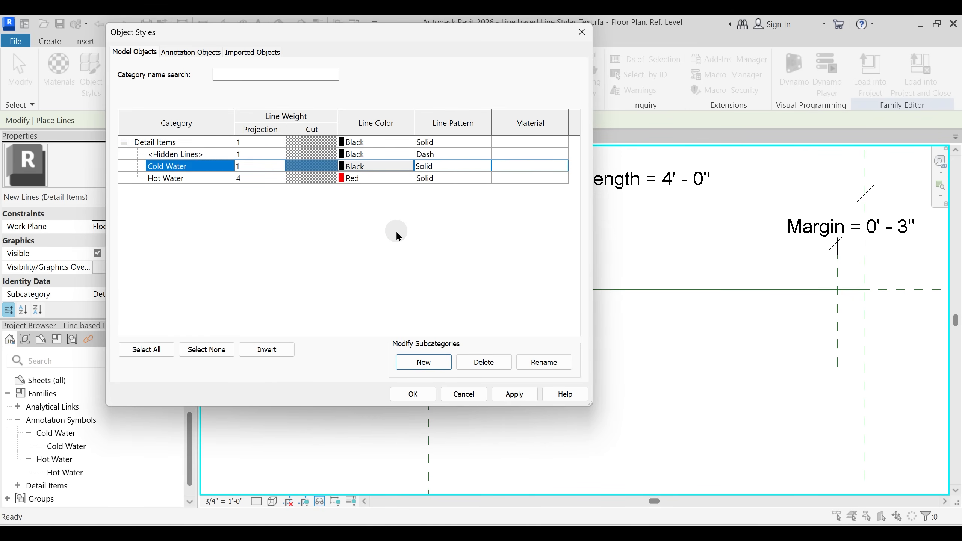
- Set the Cold Water subcategory's line color to Blue and apply the object styles
left_click(366, 169)
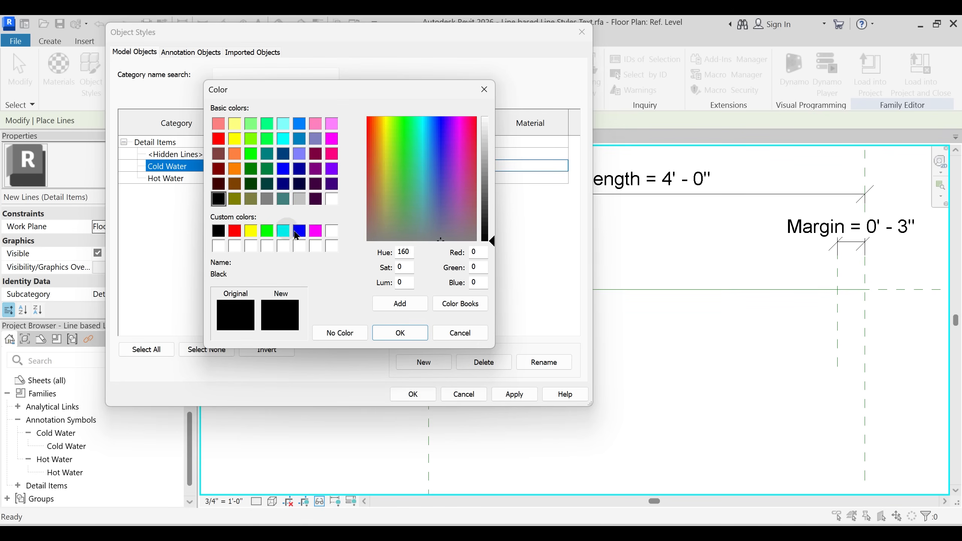
left_click(300, 231)
left_click(399, 333)
left_click(514, 394)
left_click(413, 394)
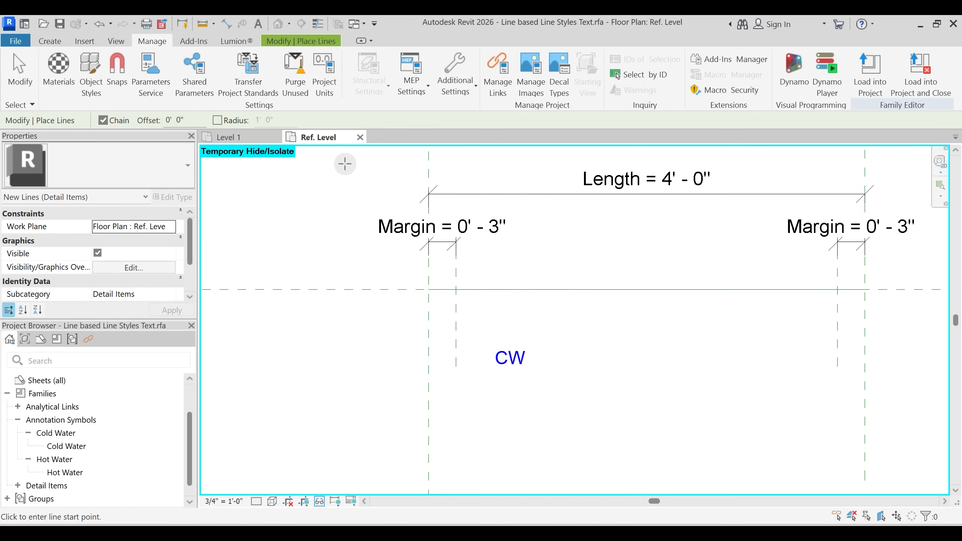
- Create a locked detail line in the Cold Water subcategory by picking the horizontal reference line
left_click(51, 41)
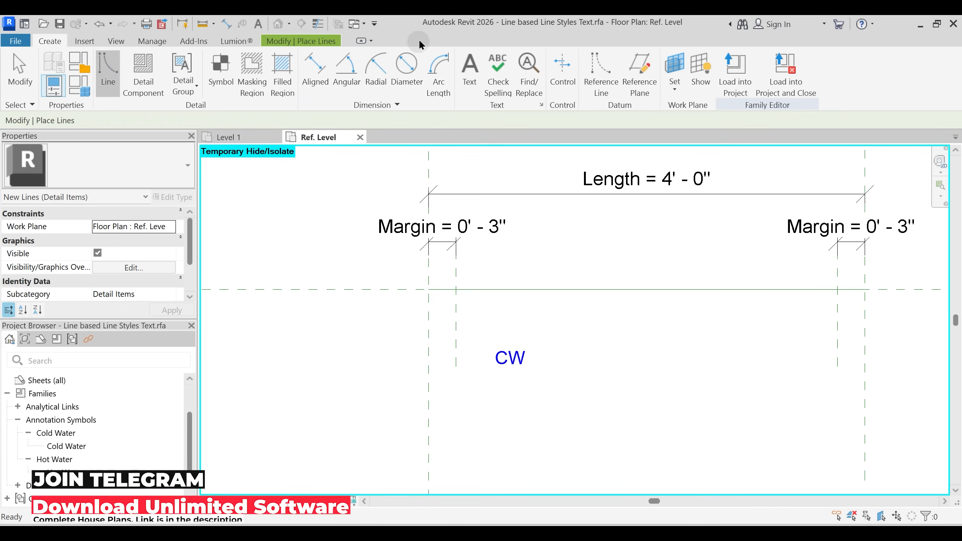
left_click(302, 41)
left_click(576, 81)
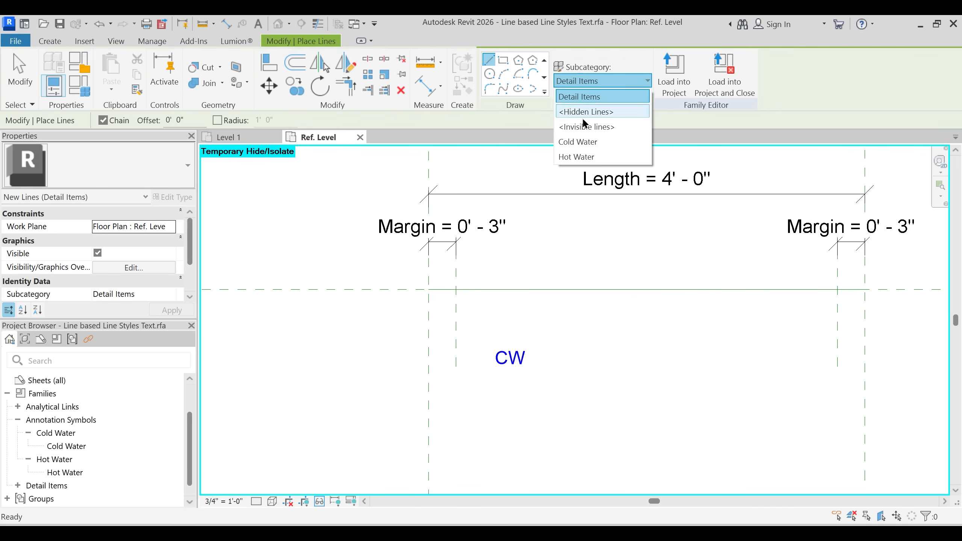
left_click(577, 142)
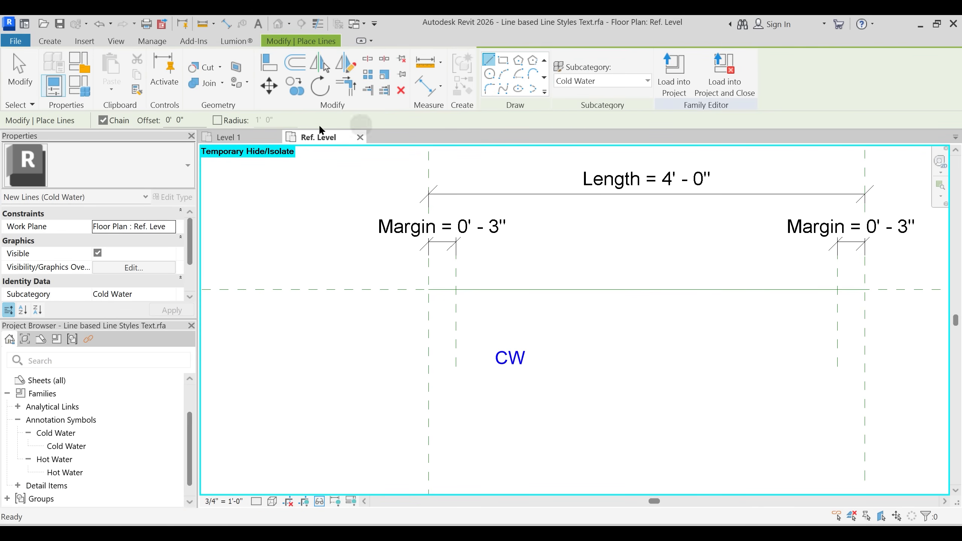
scroll(503, 74, "down", 1)
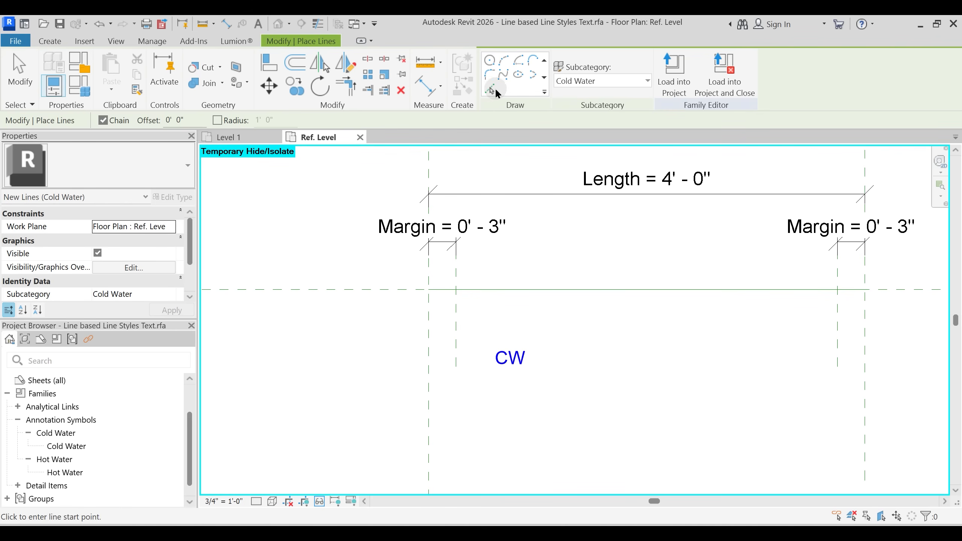
left_click(490, 90)
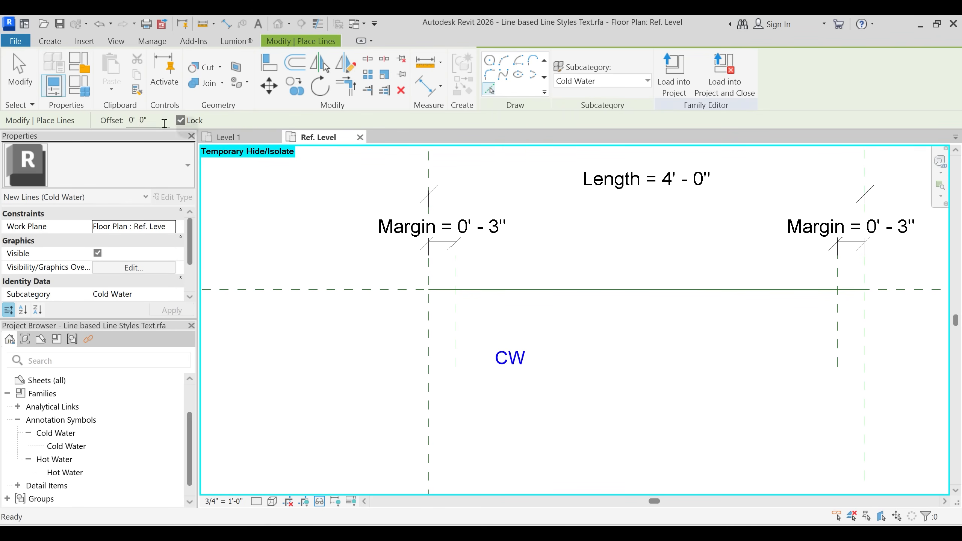
left_click(555, 290)
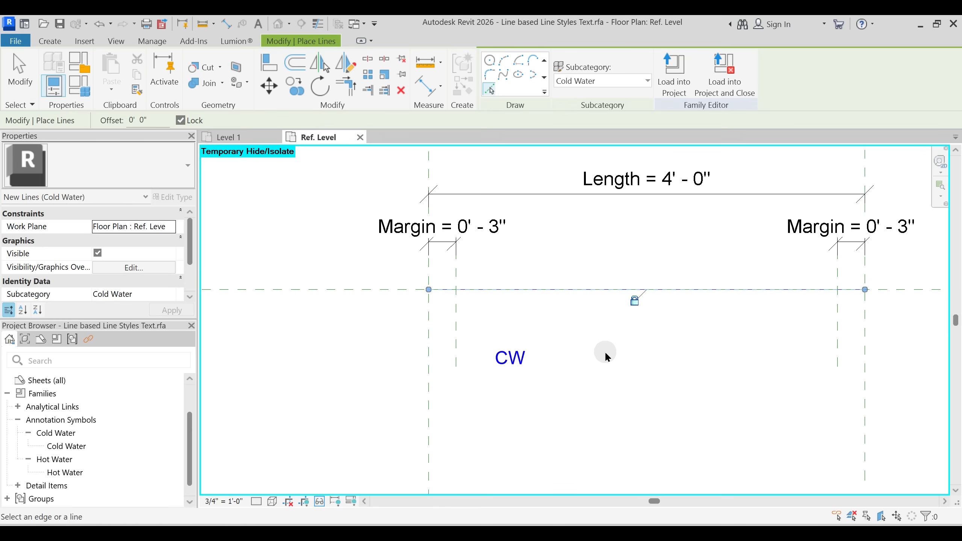
scroll(609, 343, "up", 1)
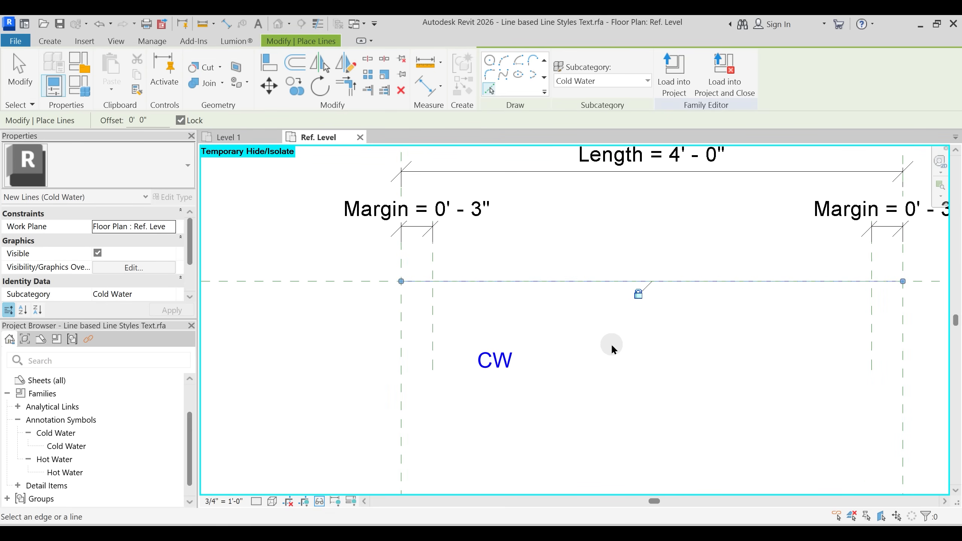
- Set the Cold Water subcategory's projection line weight to 4 and display true line weights in the view
left_click(317, 23)
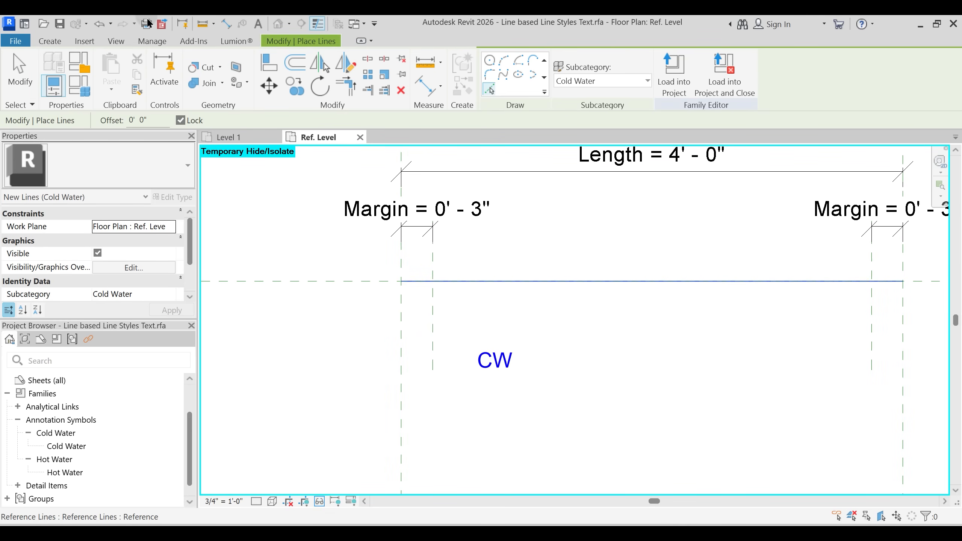
left_click(152, 41)
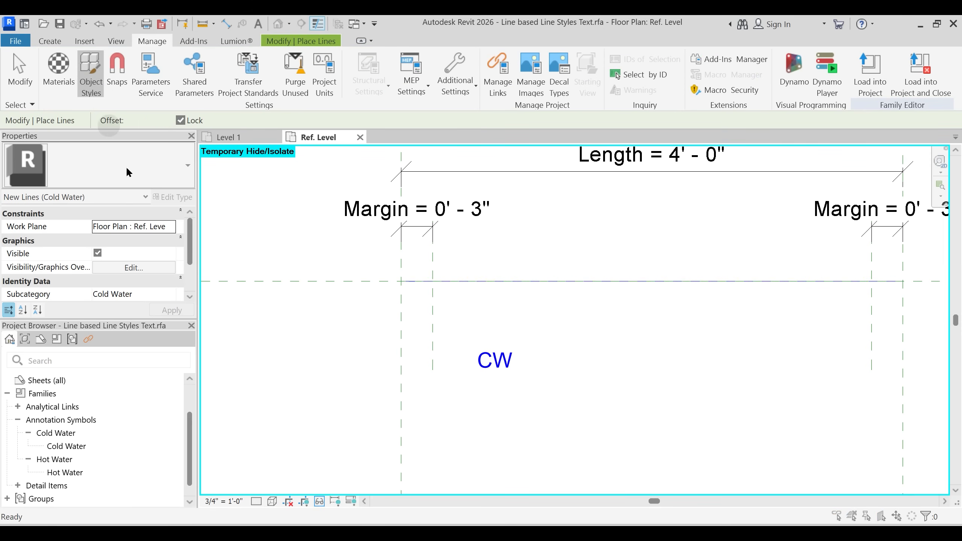
left_click(91, 74)
left_click(255, 166)
left_click(284, 169)
left_click(279, 166)
left_click(239, 207)
left_click(512, 393)
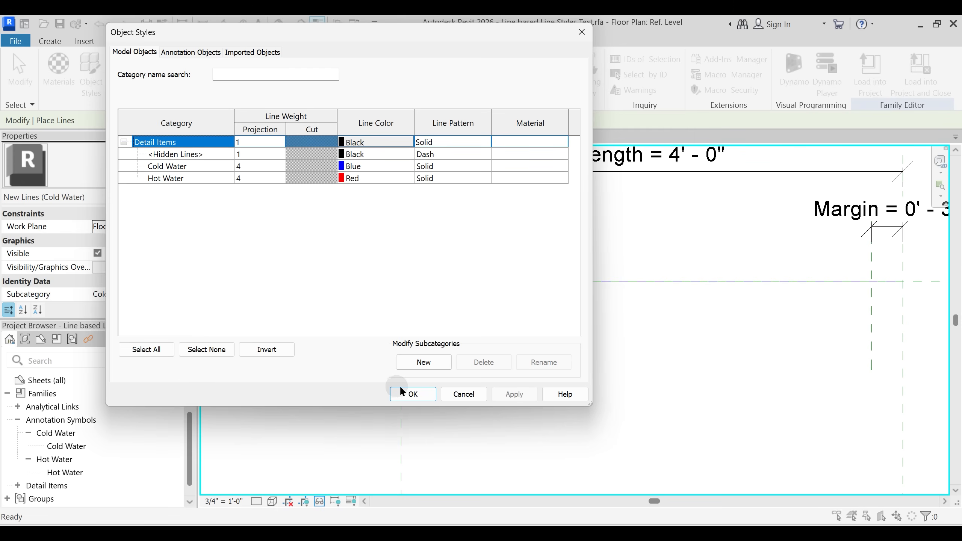
left_click(411, 394)
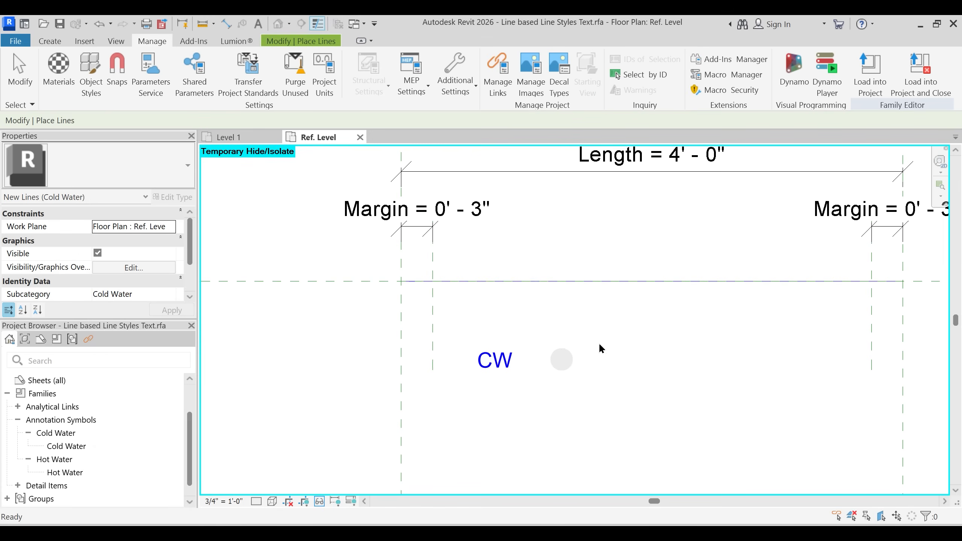
left_click(317, 24)
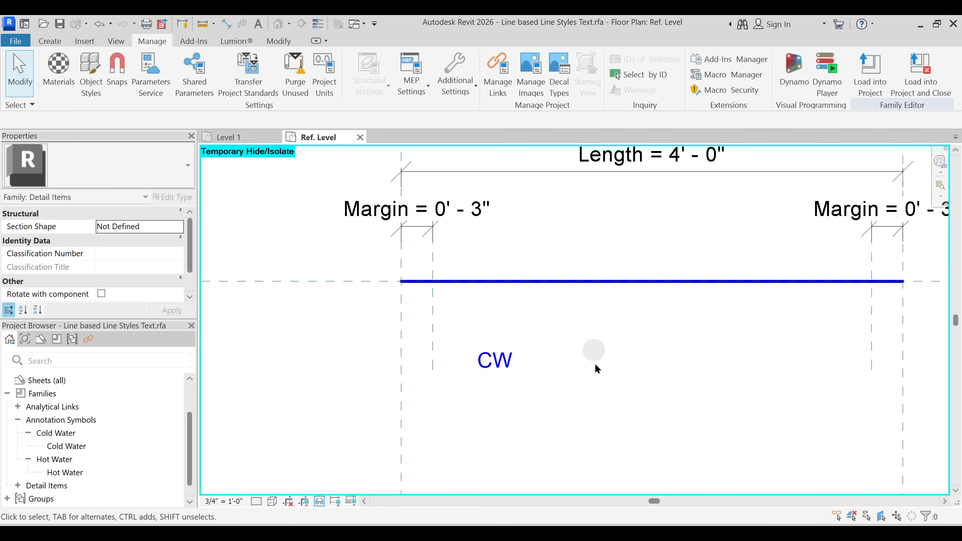
- Associate the Cold Water line's visibility with a new type parameter named Cold Water, grouped under Constraints
middle_click_drag(594, 363, 597, 374)
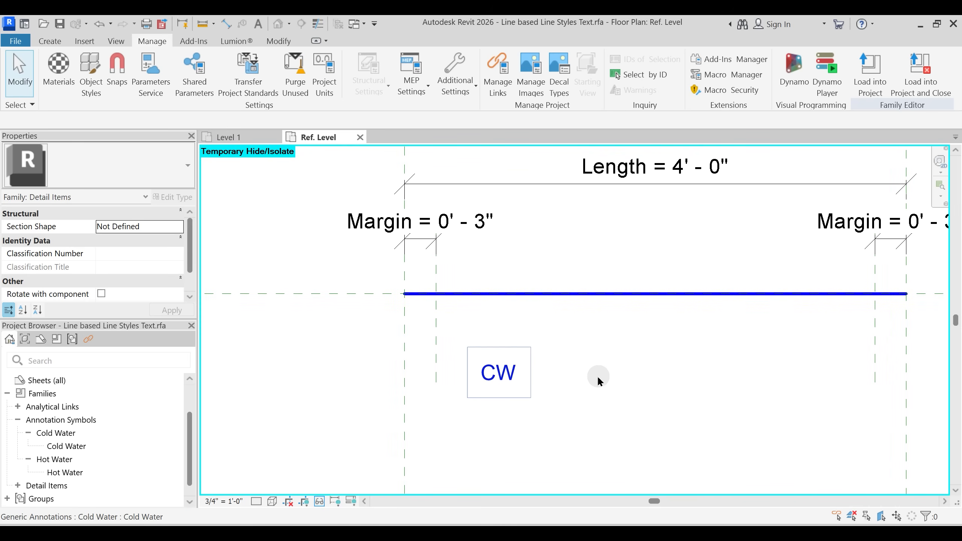
left_click(549, 295)
scroll(121, 249, "down", 1)
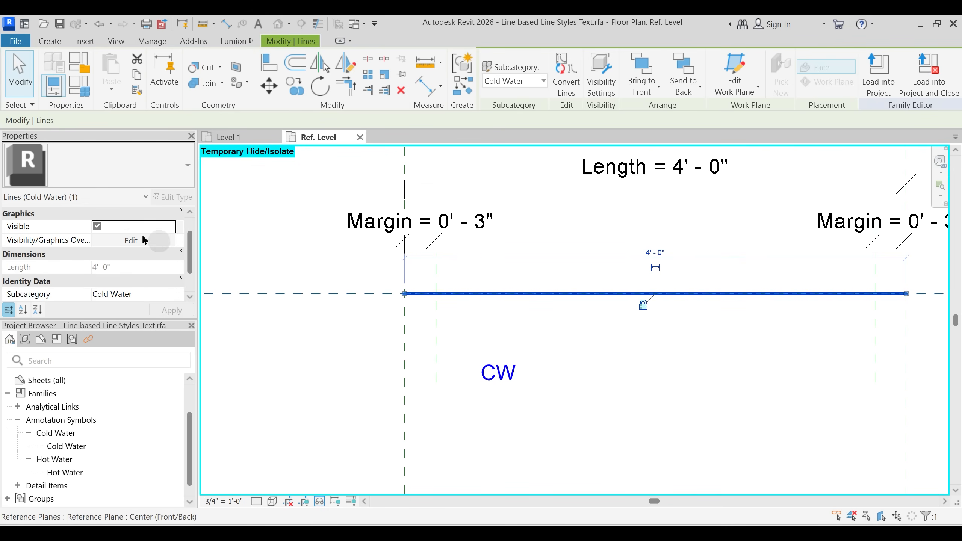
left_click(179, 226)
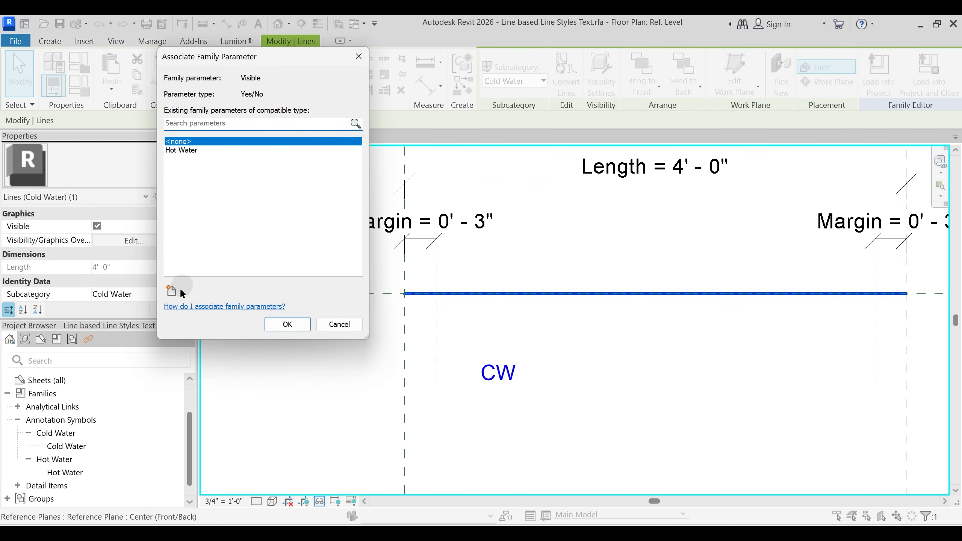
left_click(172, 290)
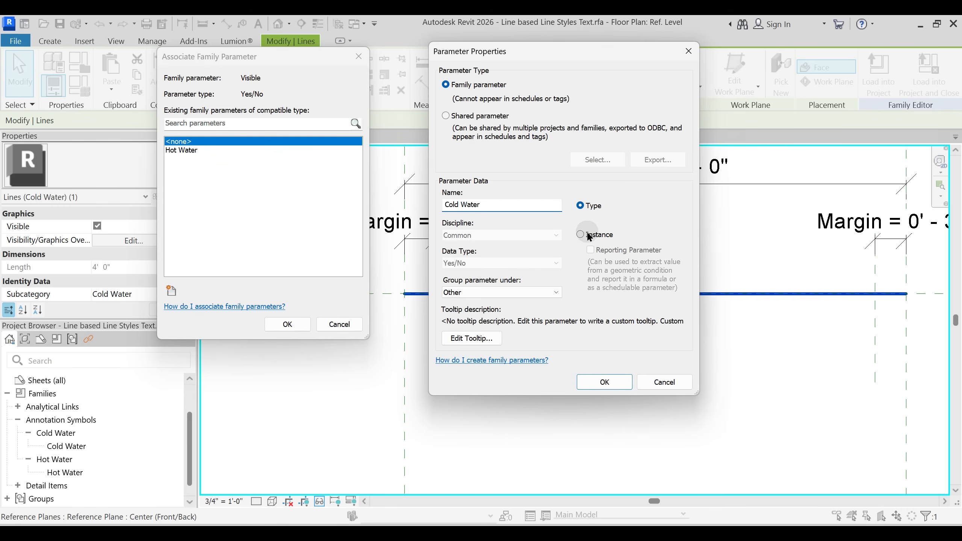
left_click(487, 292)
scroll(483, 81, "up", 3)
left_click(477, 31)
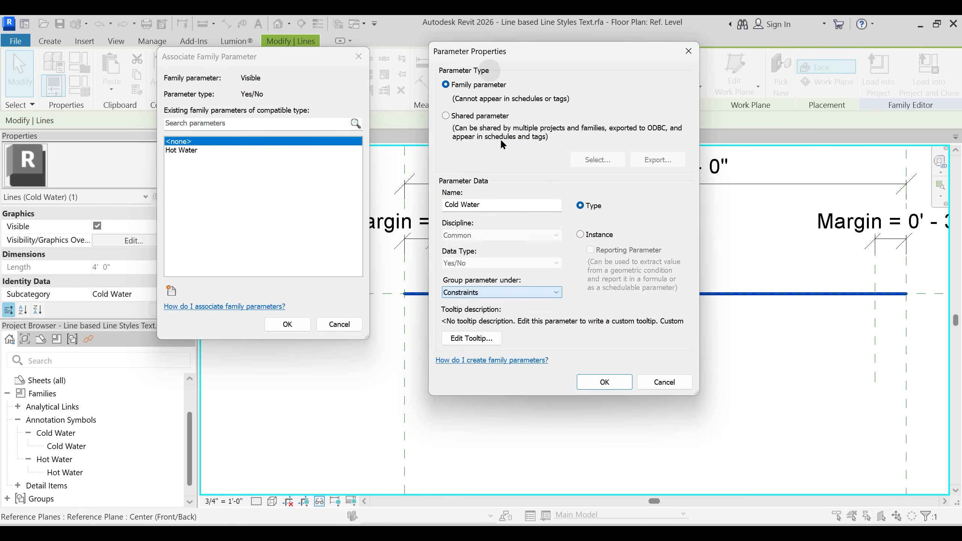
left_click(606, 380)
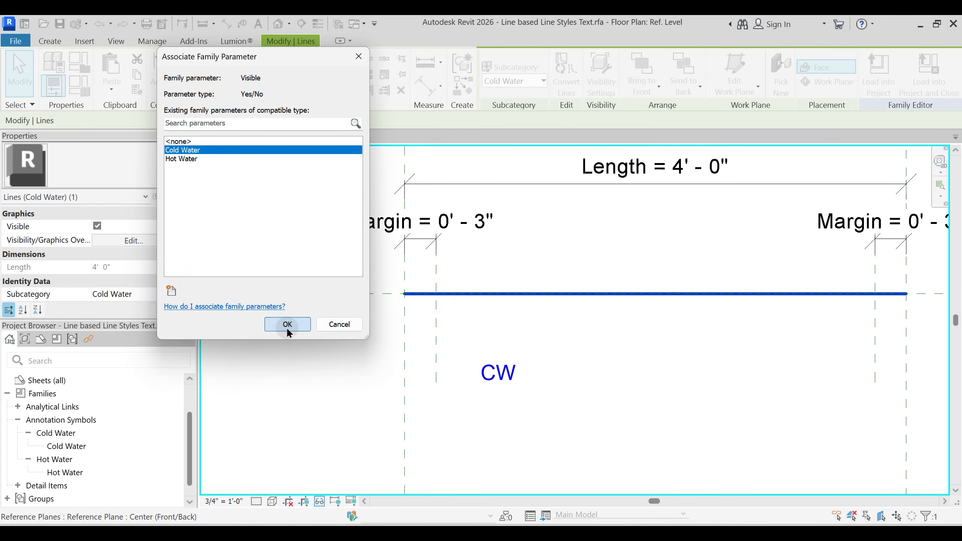
left_click(287, 324)
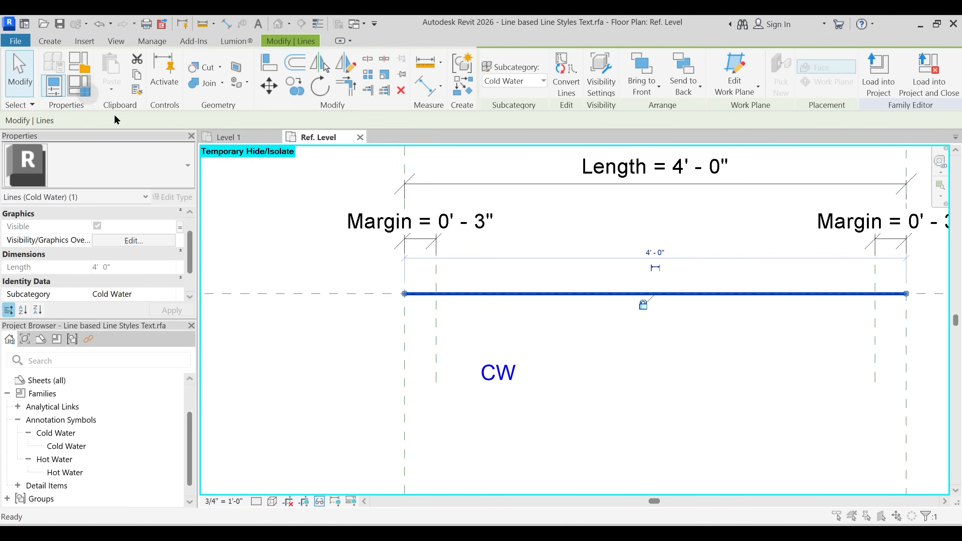
- In the family types, enable only the Hot Water parameter for the Hot Water type and only Cold Water for the Cold Water type
left_click(80, 87)
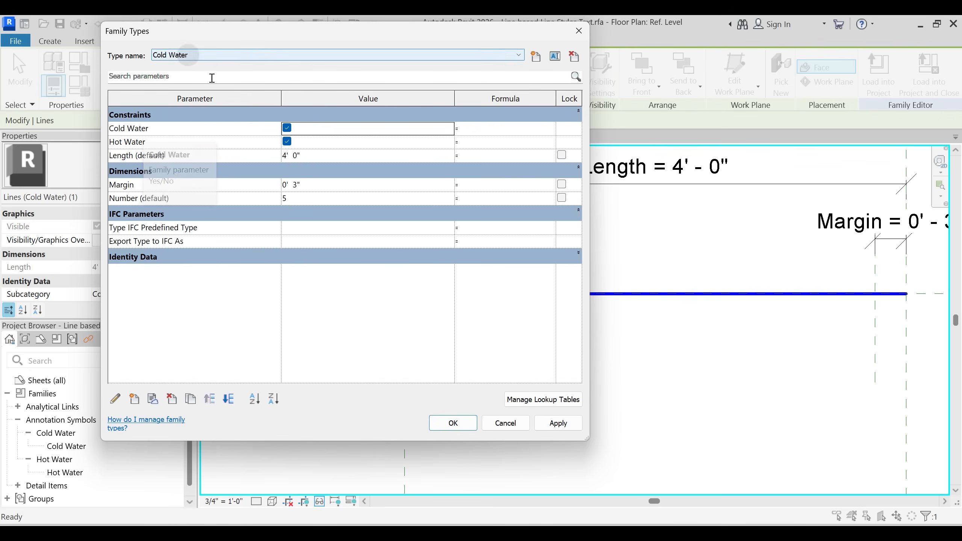
left_click(198, 53)
left_click(185, 72)
left_click(286, 140)
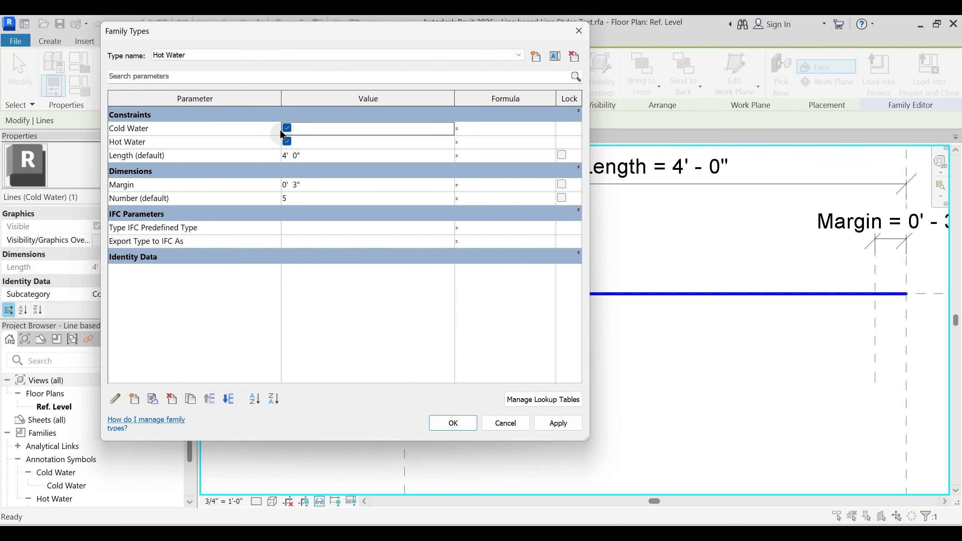
left_click(559, 424)
left_click(207, 53)
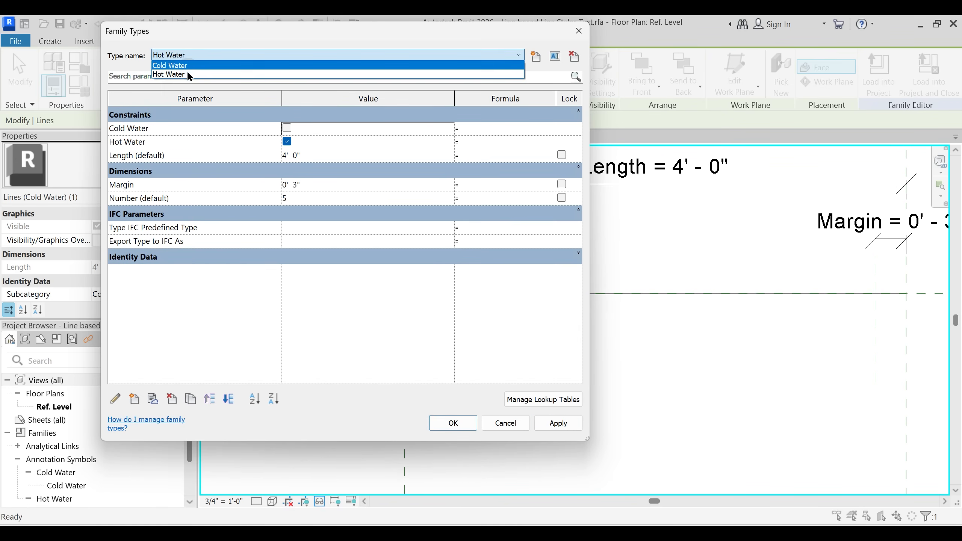
left_click(185, 65)
left_click(559, 422)
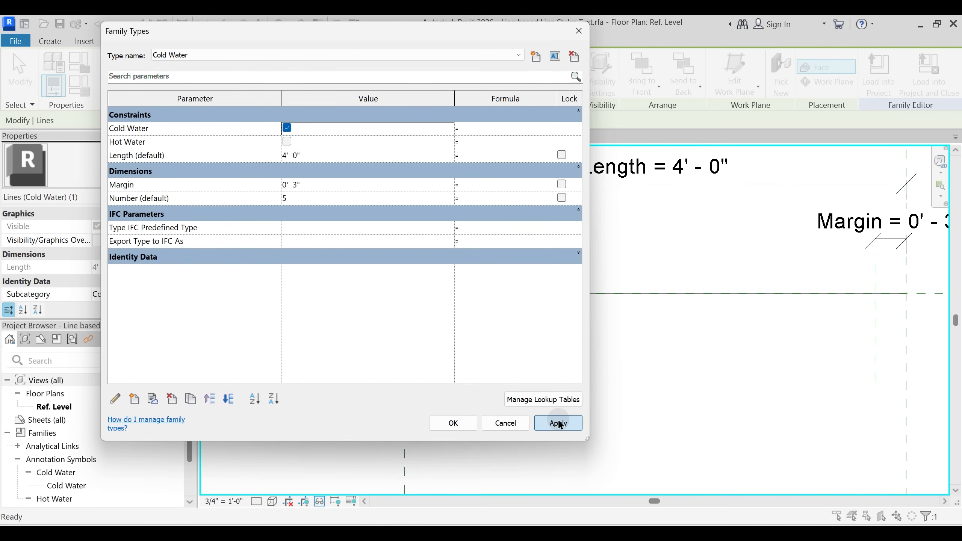
left_click(452, 422)
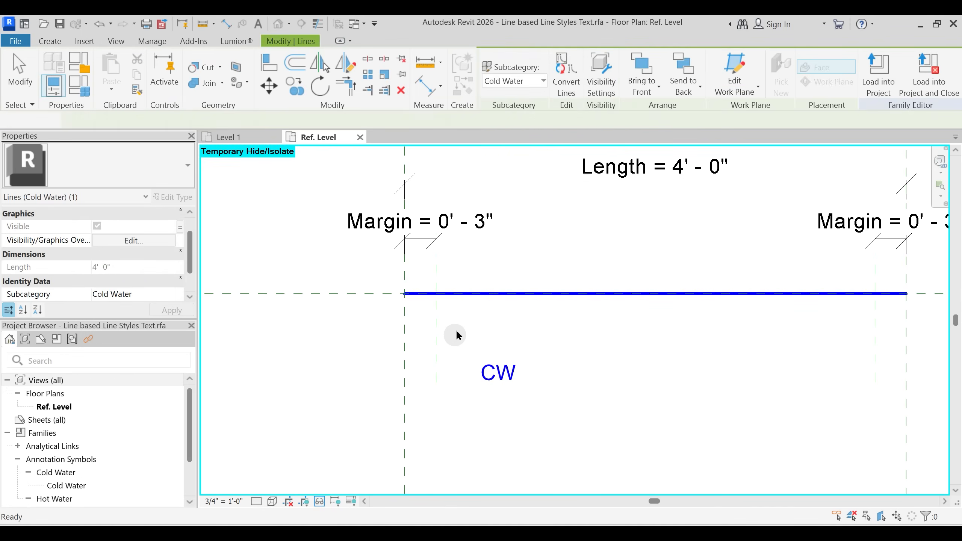
- Associate the CW annotation symbol's visibility with the existing Cold Water family parameter
left_click(497, 371)
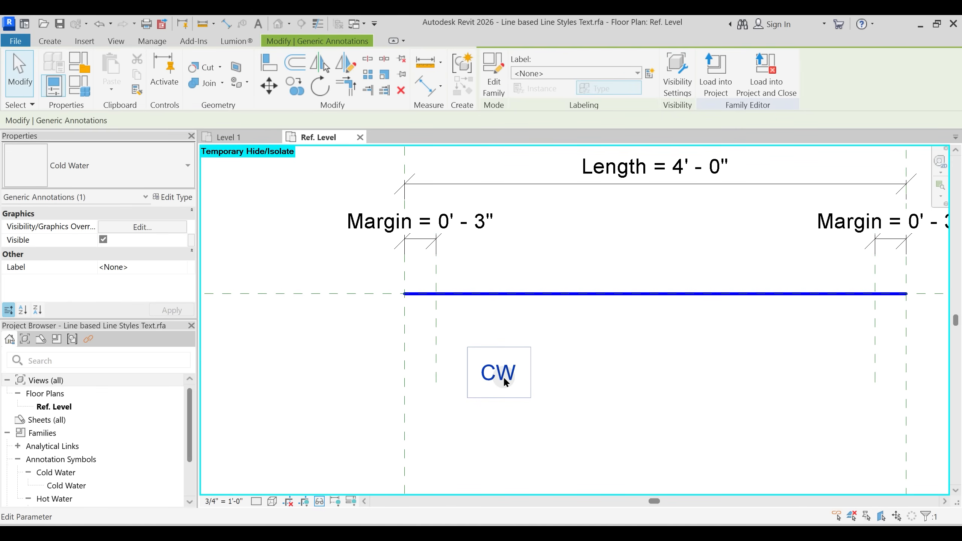
left_click(191, 239)
left_click(185, 150)
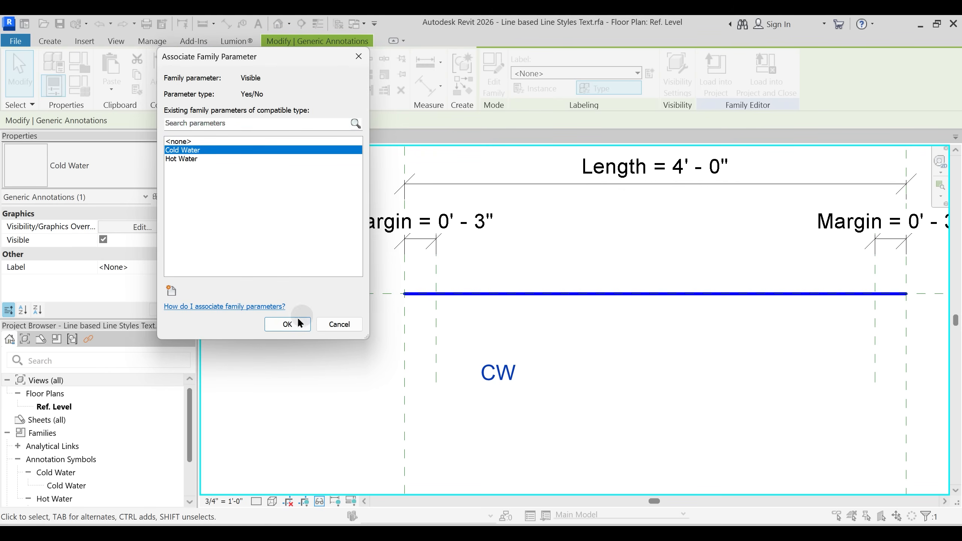
left_click(294, 324)
- Align and lock the CW symbol to the left margin reference plane and to the horizontal center reference plane
key("a")
key("l")
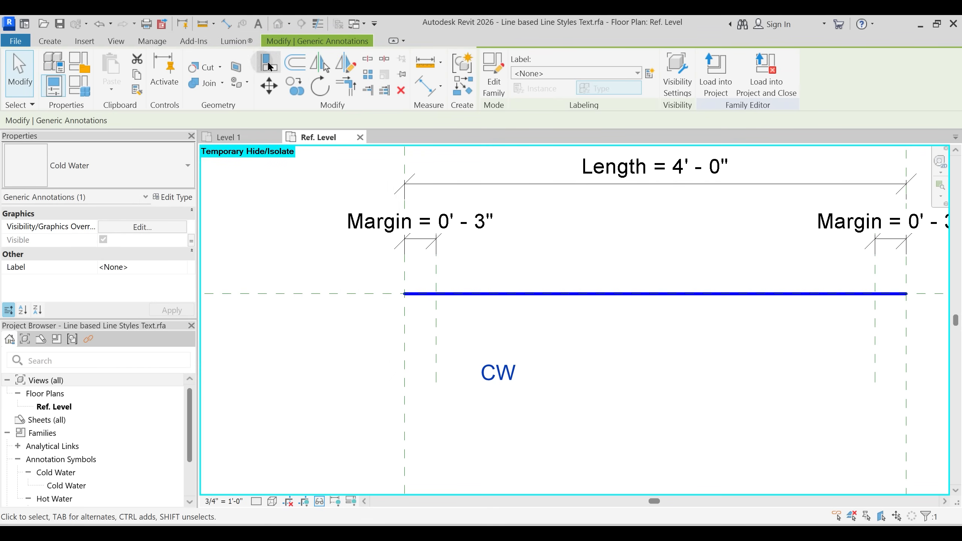
scroll(420, 391, "up", 2)
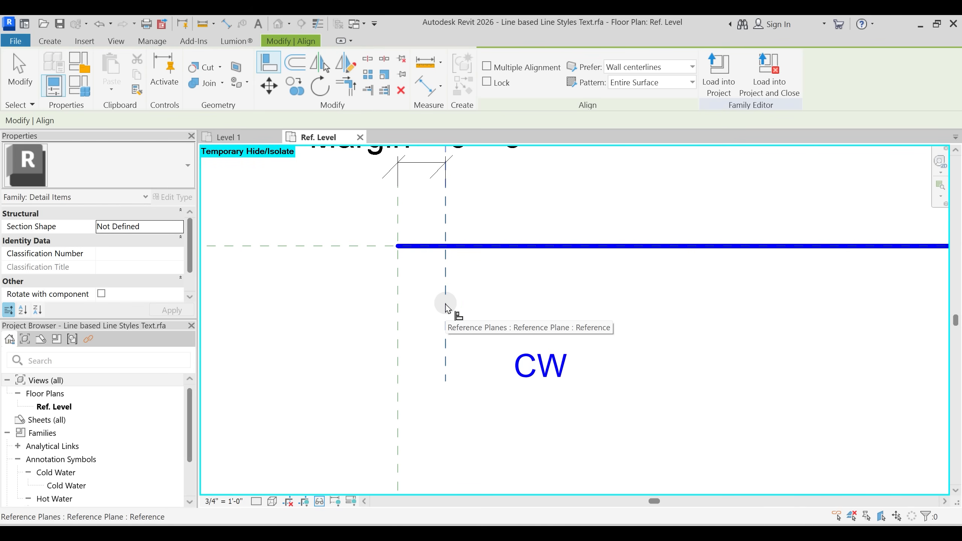
left_click(550, 379)
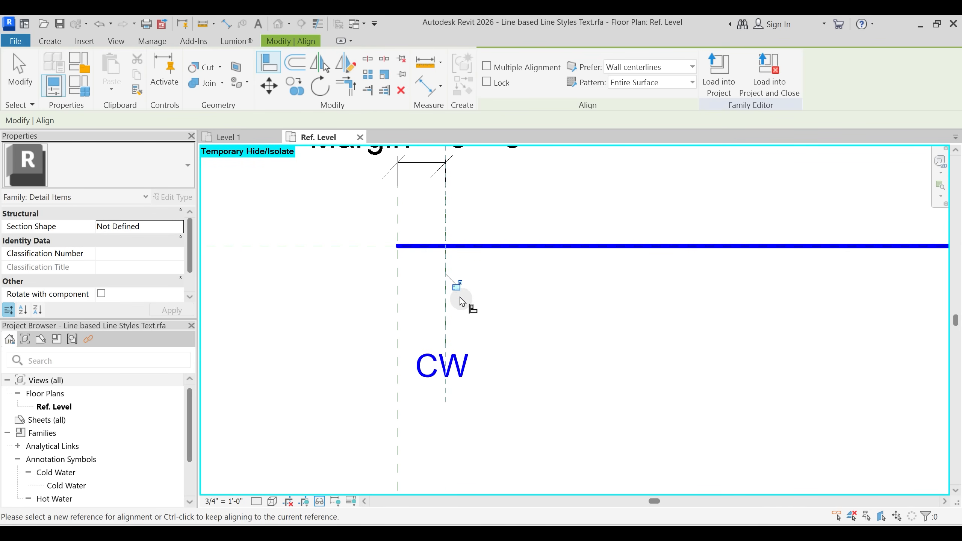
left_click(339, 246)
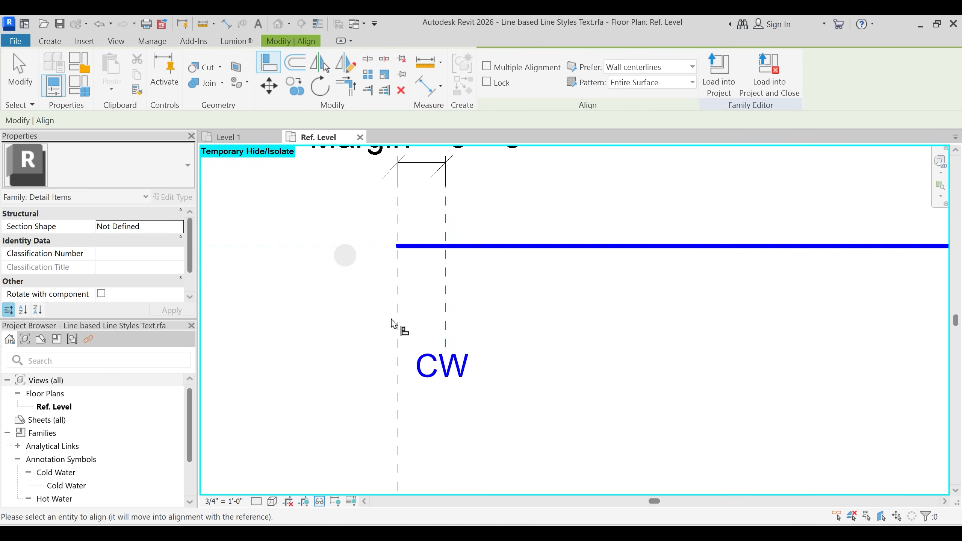
left_click(445, 375)
scroll(562, 325, "down", 2)
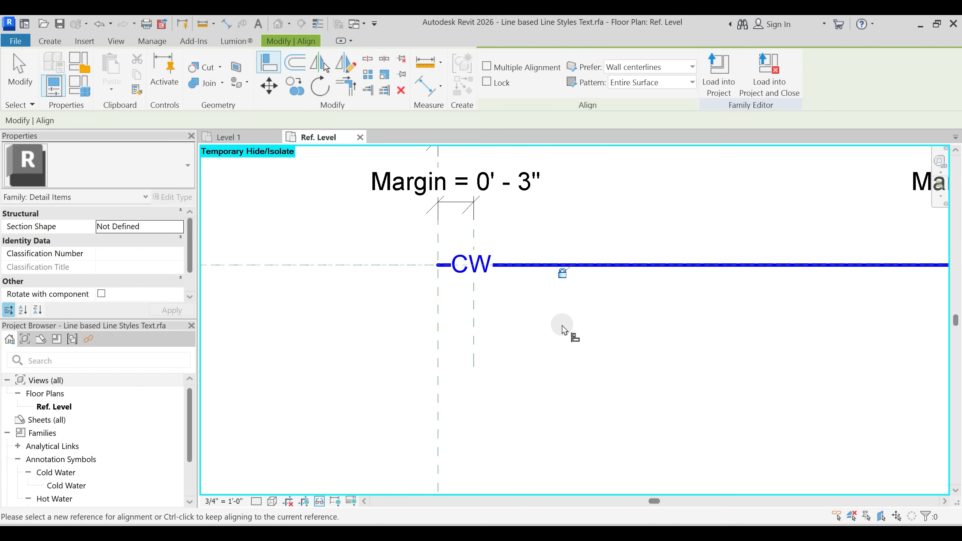
key("Escape")
- Create a linear, grouped and associated array of two CW symbols along the line, moving to Last
middle_click_drag(558, 346, 494, 372)
scroll(494, 372, "down", 1)
left_click(425, 312)
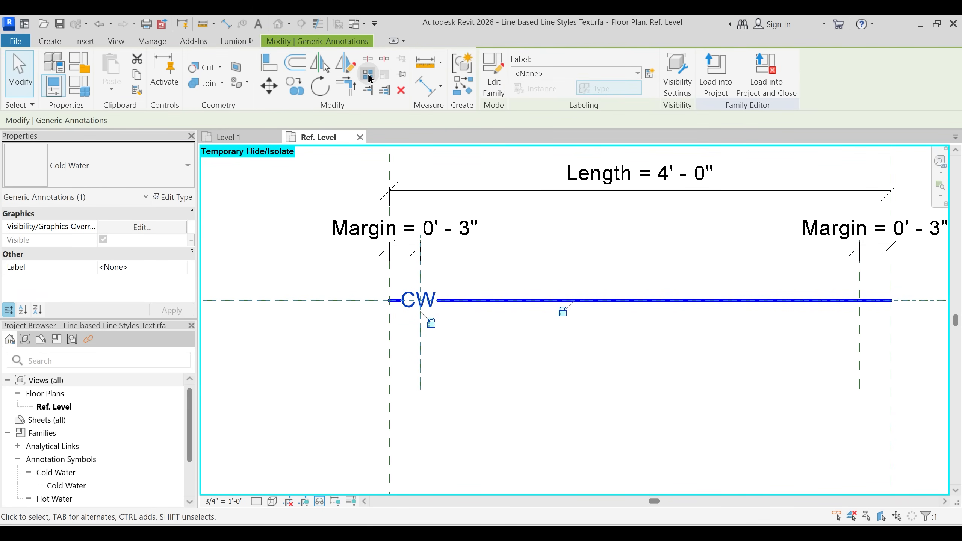
key("a")
key("r")
left_click(421, 364)
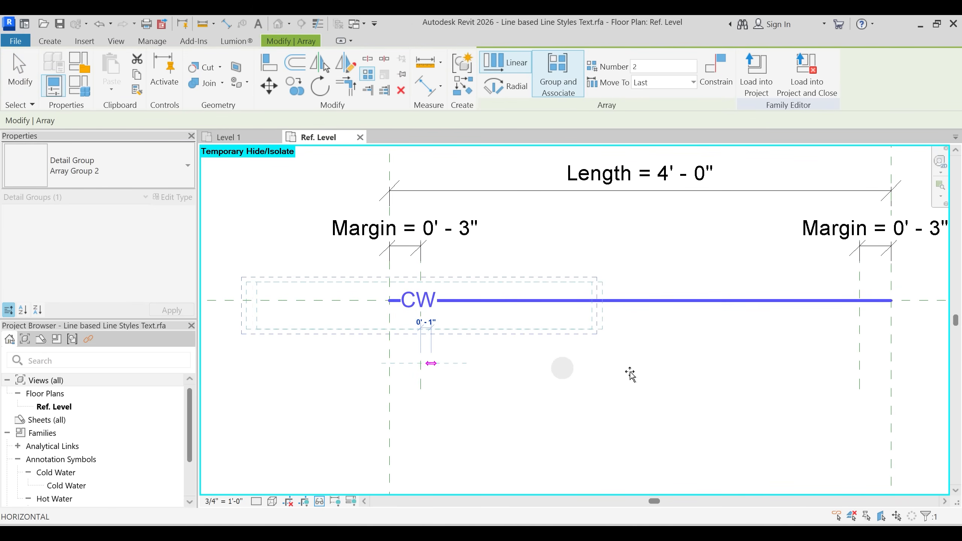
left_click(755, 367)
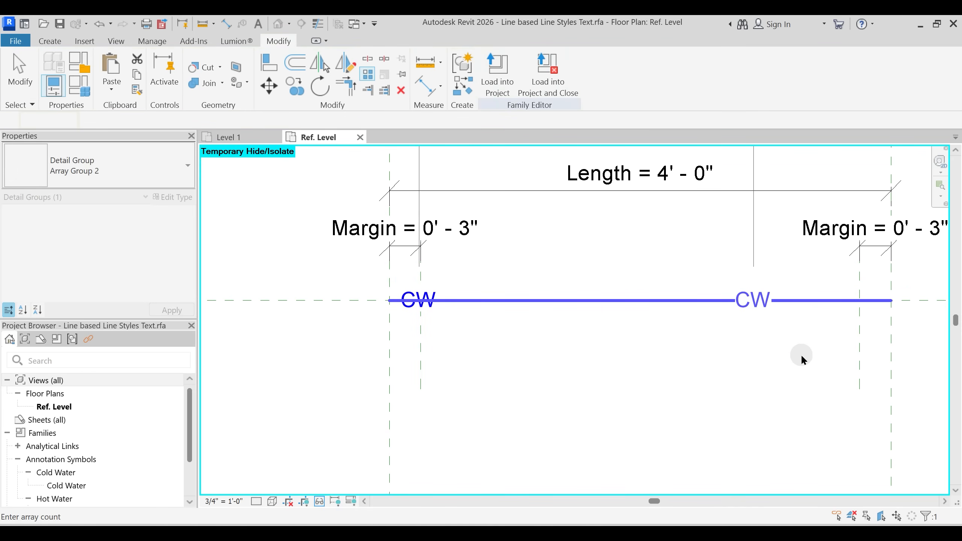
- Align and lock the last CW array group to the right margin reference plane and the horizontal center reference plane
middle_click_drag(801, 353, 656, 330)
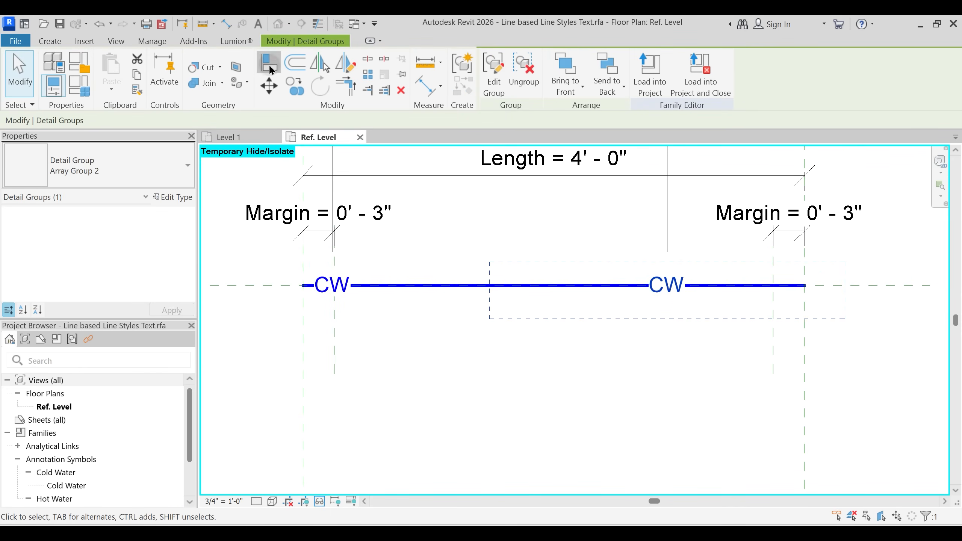
key("a")
key("l")
left_click(772, 335)
left_click(672, 307)
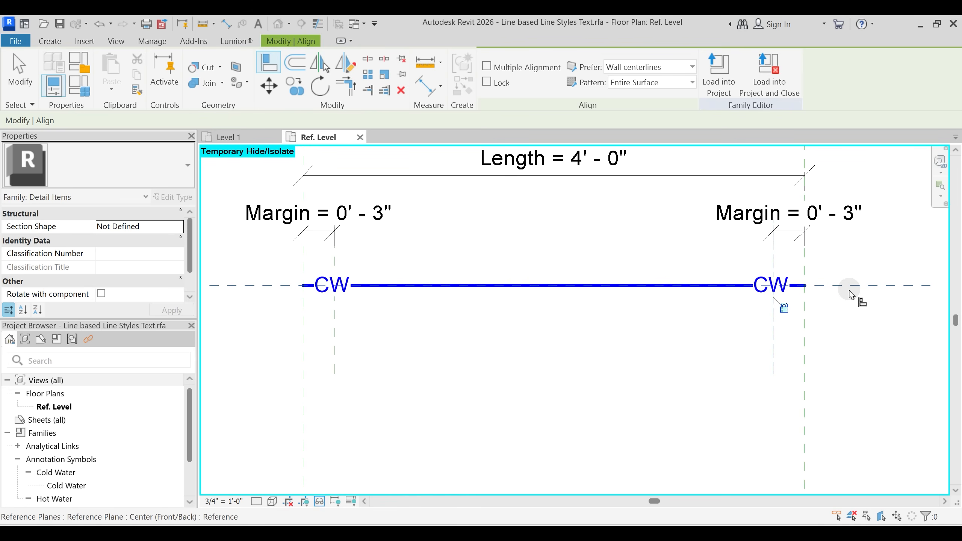
left_click(774, 295)
left_click(556, 298)
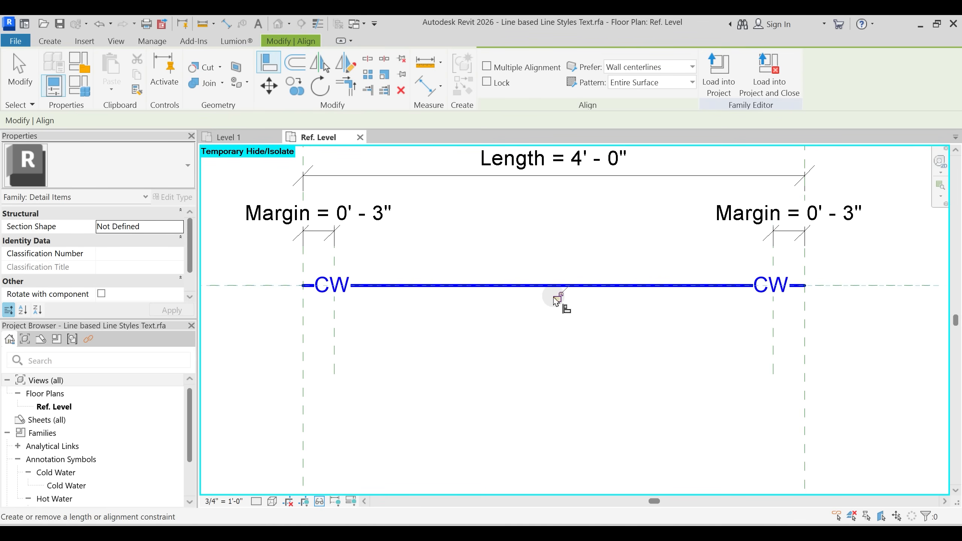
key("Escape")
- Label the CW array's count with the Number parameter
scroll(729, 334, "down", 1)
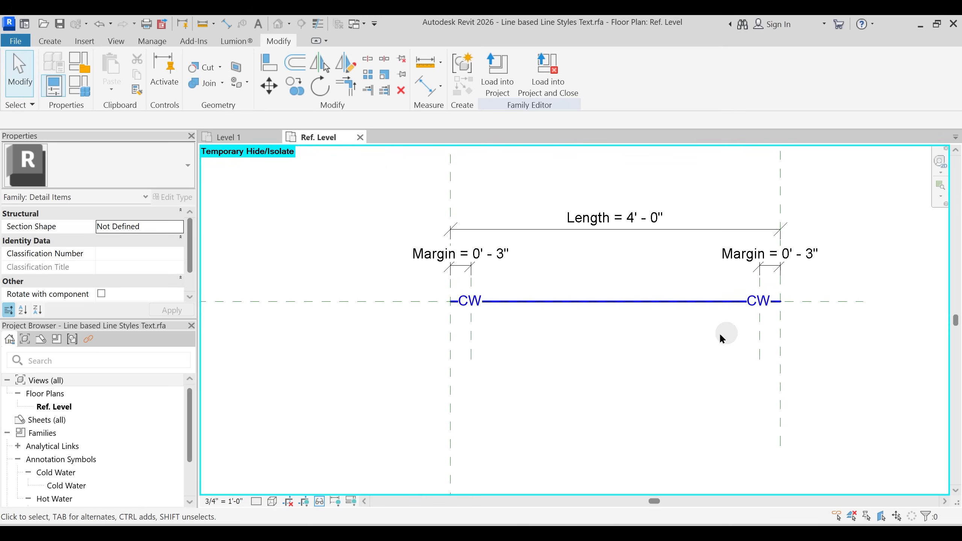
scroll(727, 331, "down", 2)
left_click(689, 328)
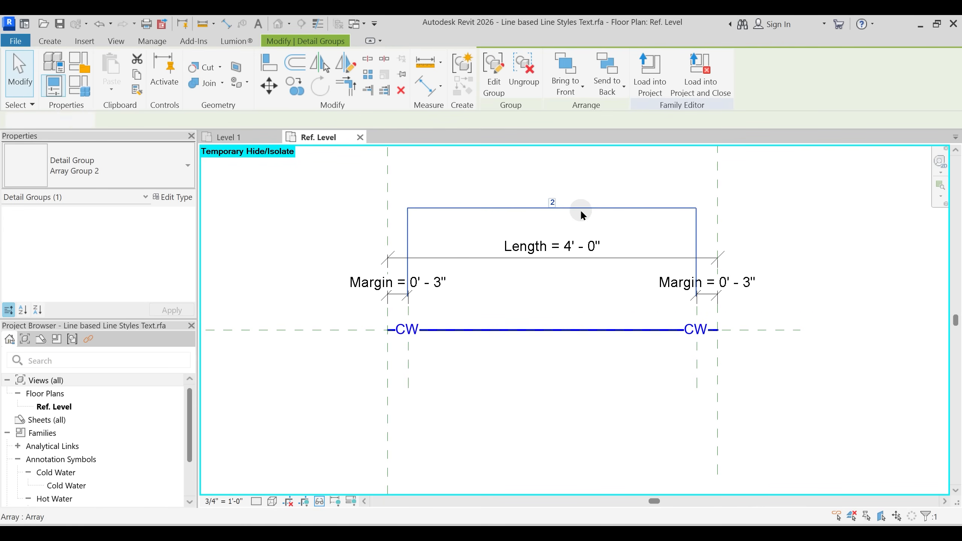
left_click(581, 212)
left_click(511, 73)
left_click(500, 122)
left_click(491, 400)
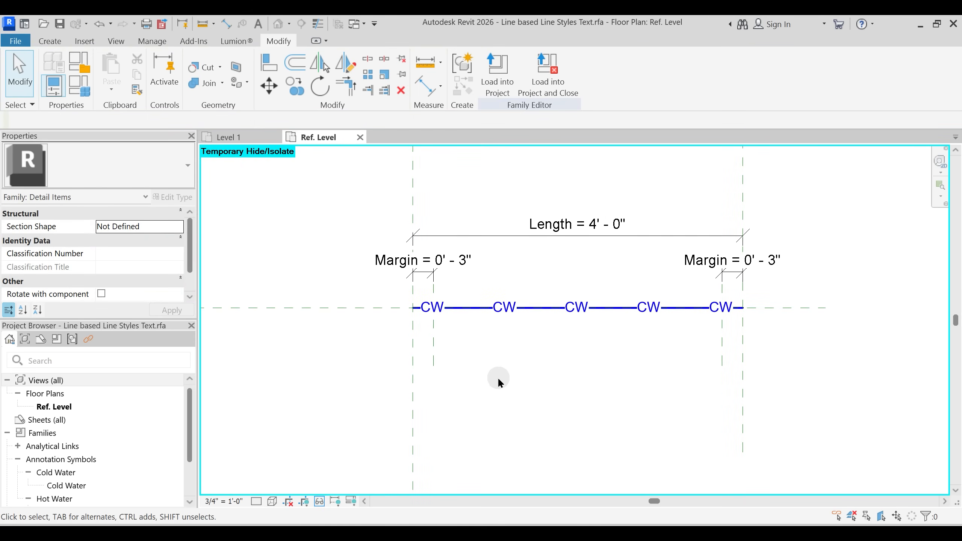
- Load the family into Project1, overwriting the existing version and its parameter values
scroll(492, 265, "down", 1)
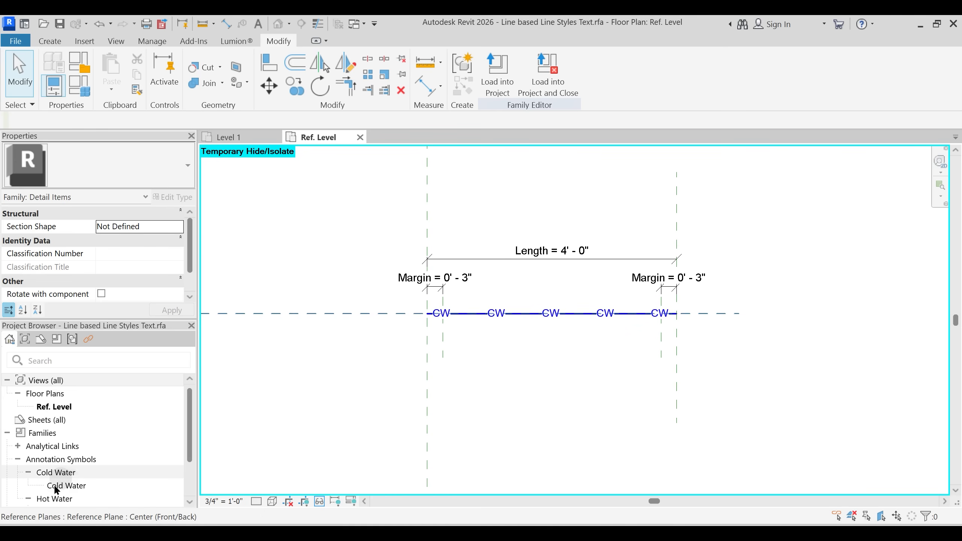
left_click(28, 472)
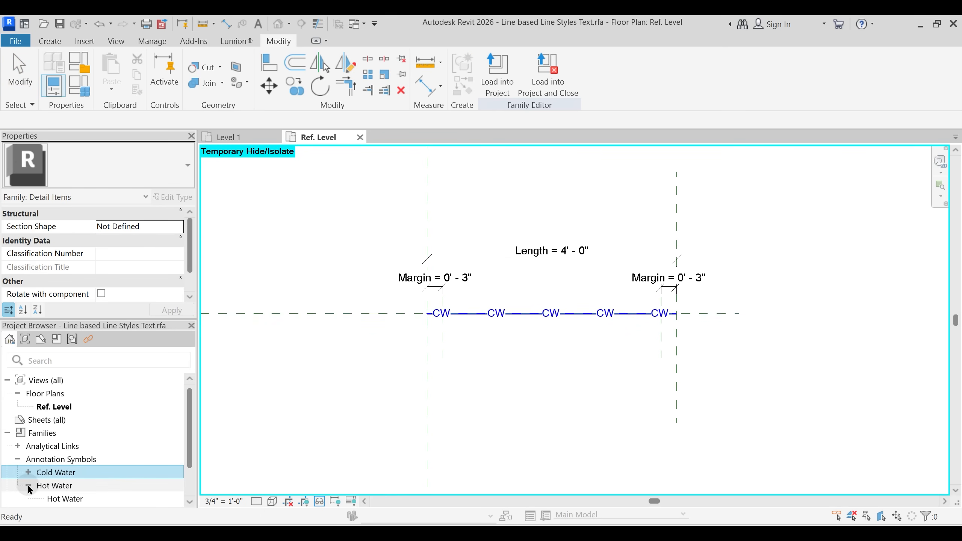
left_click(28, 485)
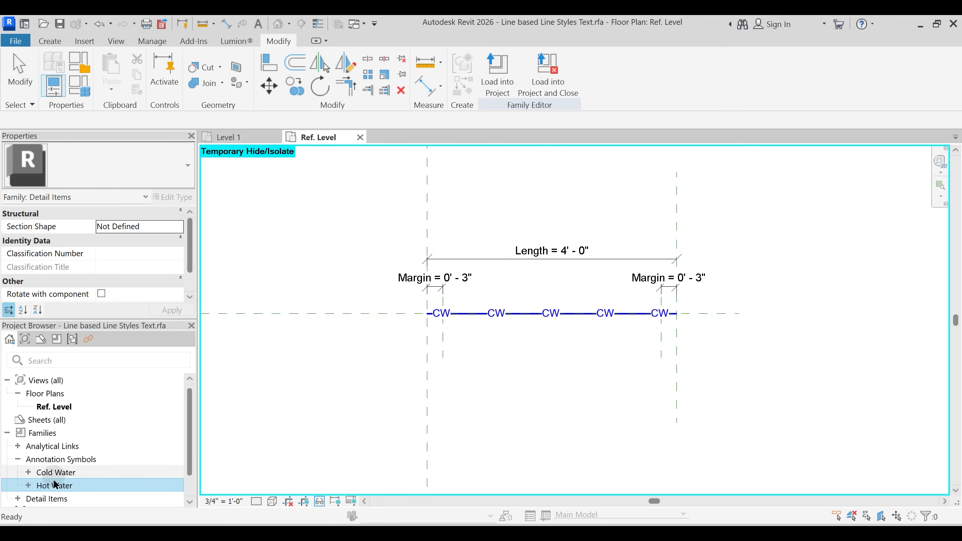
left_click(495, 91)
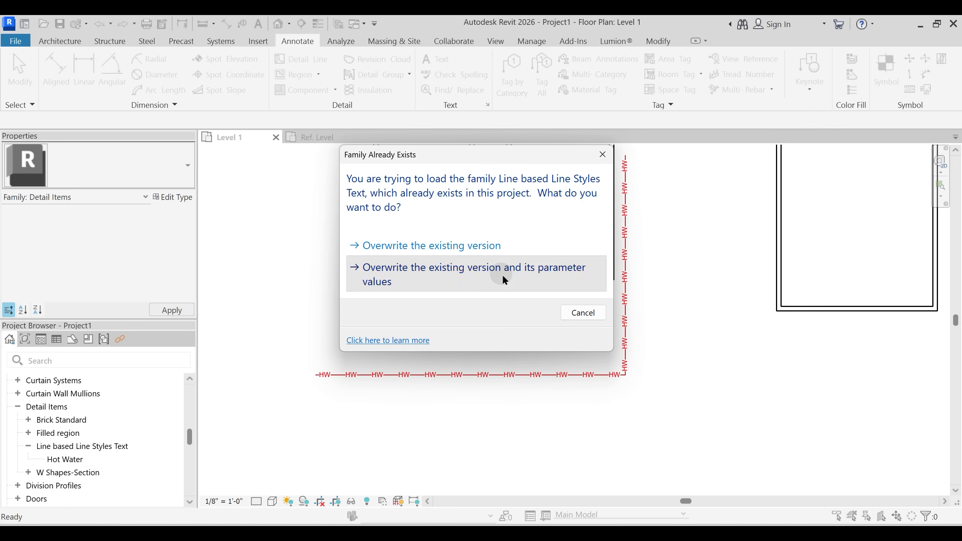
left_click(501, 273)
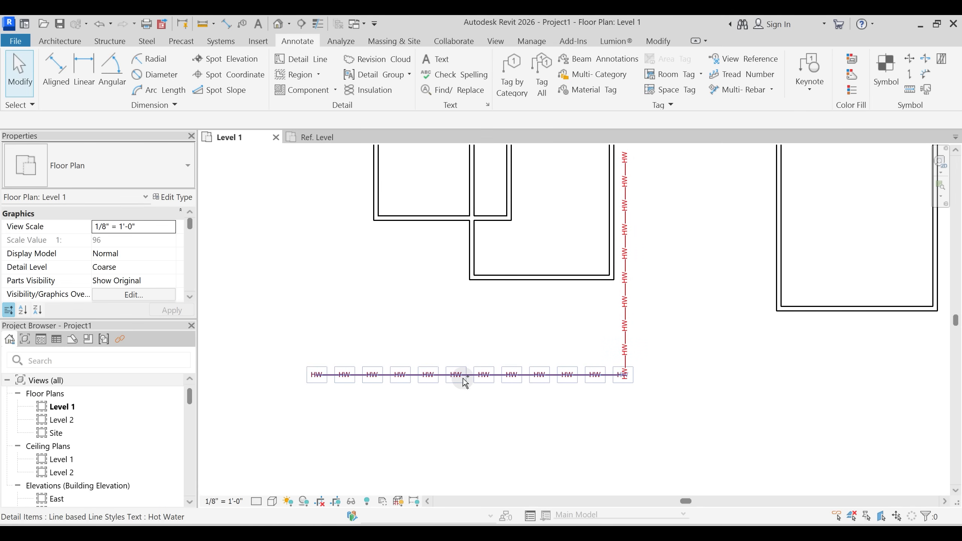
- Change the horizontal hot water line in the Level 1 plan to the Cold Water type
left_click(536, 374)
left_click(117, 178)
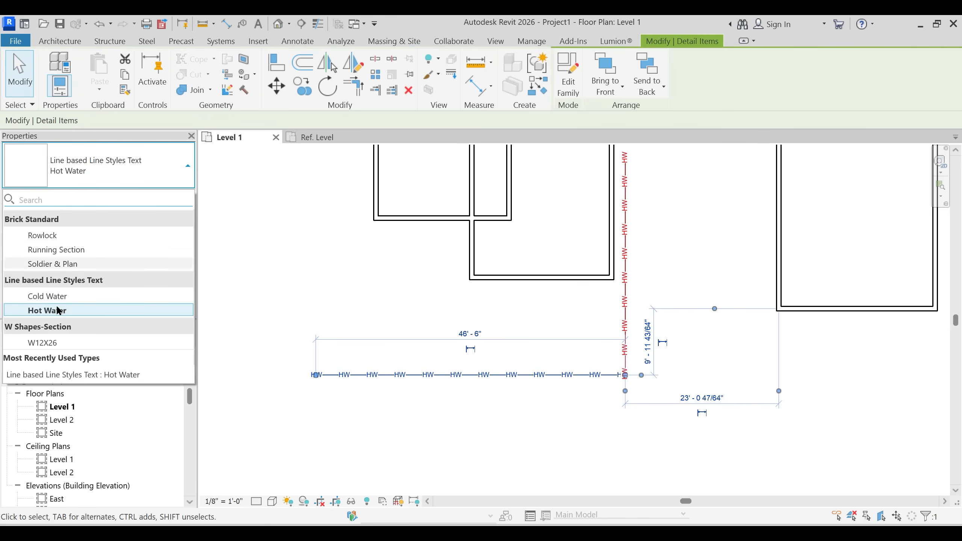
left_click(47, 296)
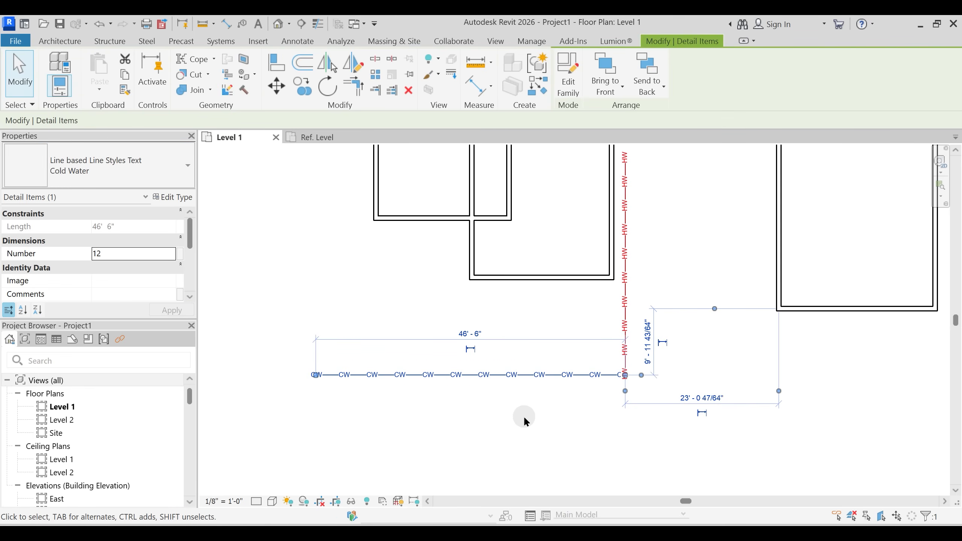
left_click(524, 419)
- Set the horizontal Cold Water line's Number of symbols to 8
scroll(487, 412, "up", 3)
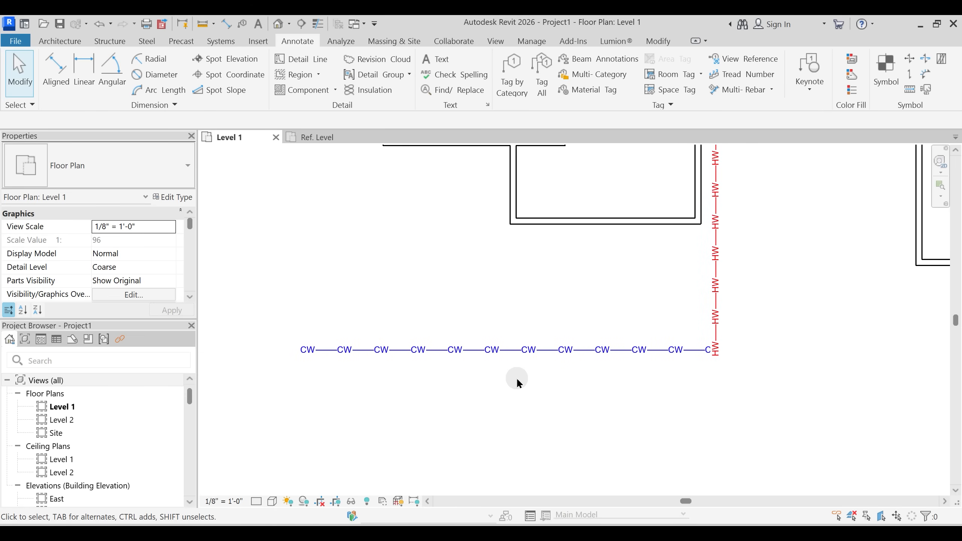
left_click(492, 352)
left_click(108, 255)
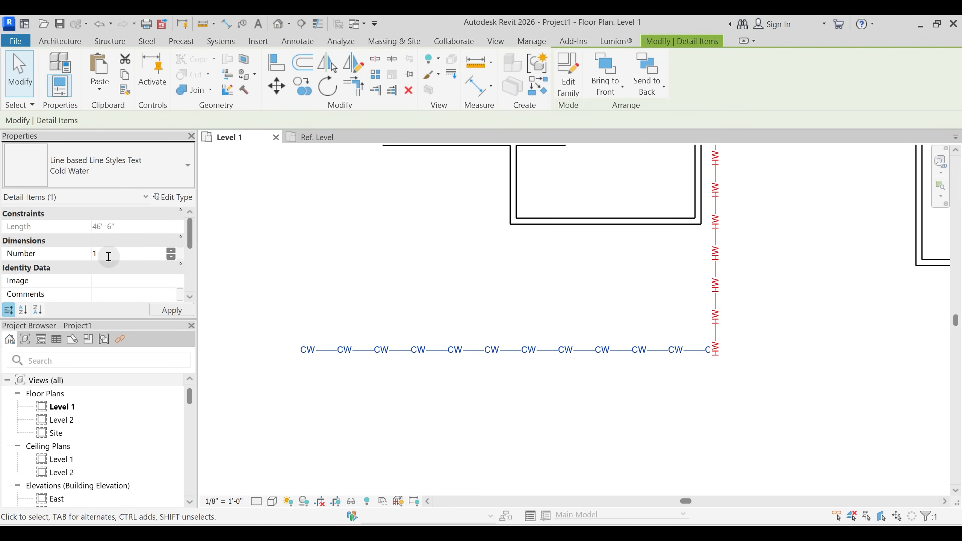
type("8")
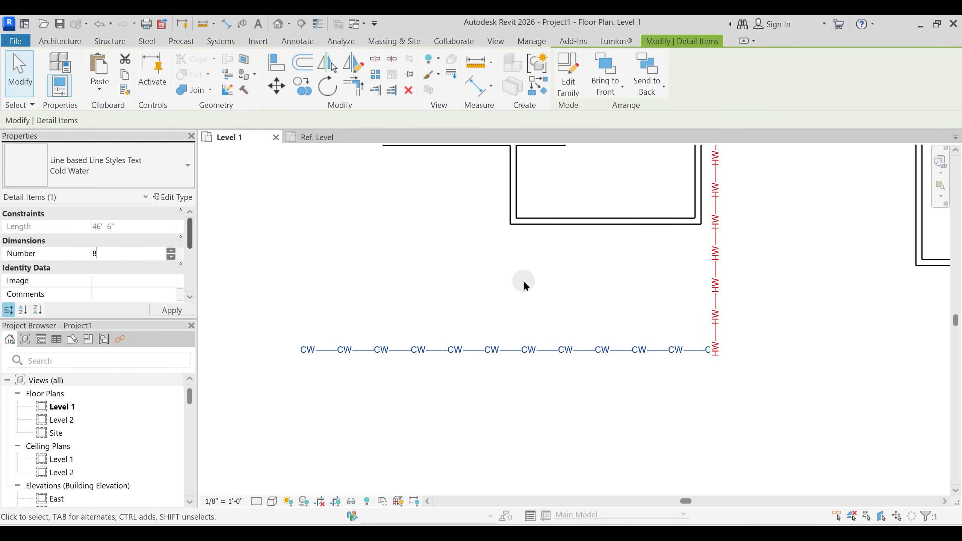
- Set the Cold Water type's Margin to 2' 0" and apply it to the line
left_click(172, 197)
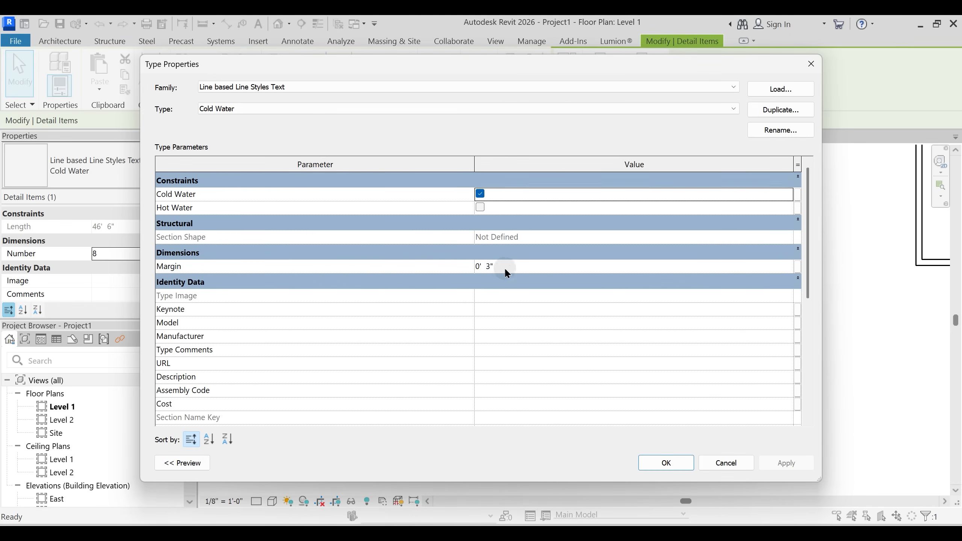
left_click(505, 267)
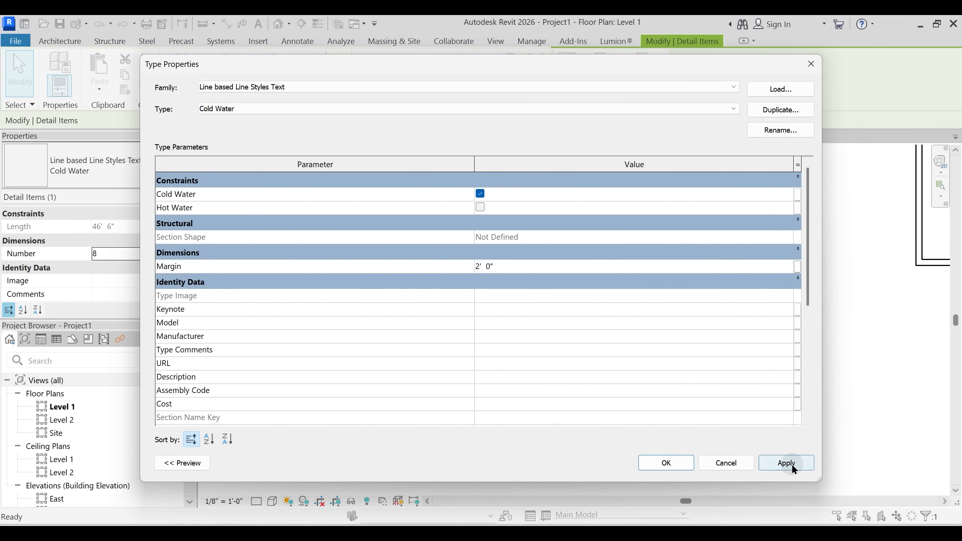
left_click(661, 465)
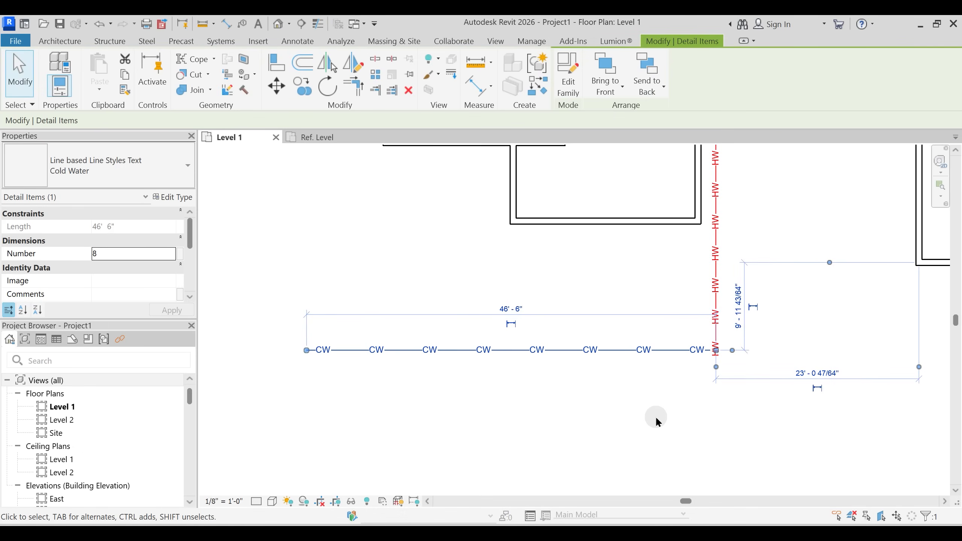
left_click(655, 415)
middle_click_drag(655, 416, 608, 417)
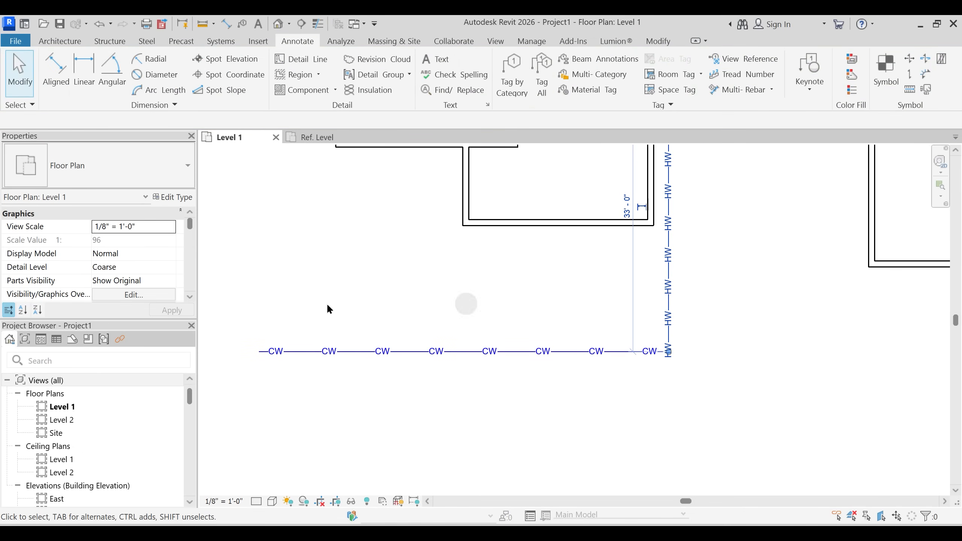
- Set the Hot Water type's Margin to 2' 0" using the vertical hot water line in the Level 1 plan
left_click(667, 287)
left_click(178, 196)
left_click(515, 264)
type("2' 0\"")
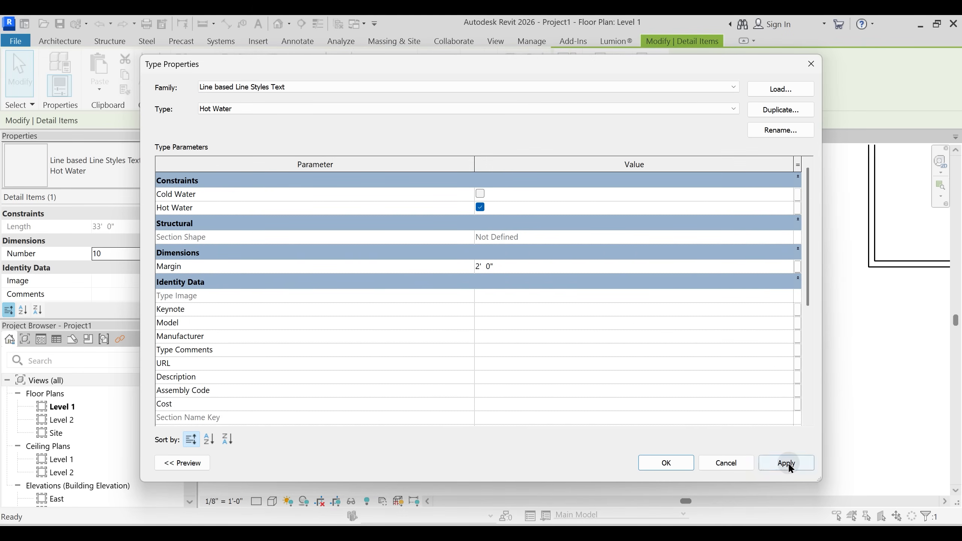
left_click(670, 467)
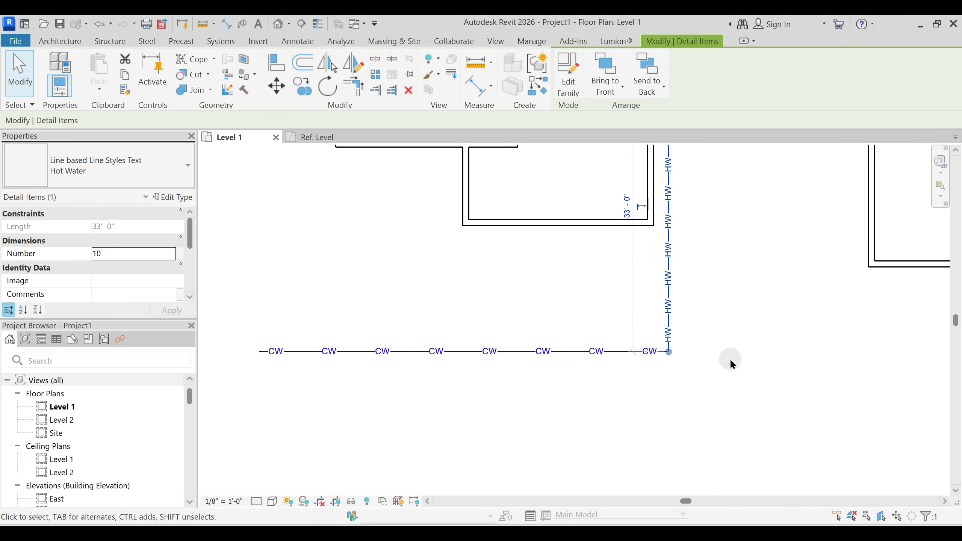
left_click(684, 392)
- Set the vertical Hot Water line's Number of symbols to 6
scroll(657, 388, "down", 2)
left_click(664, 218)
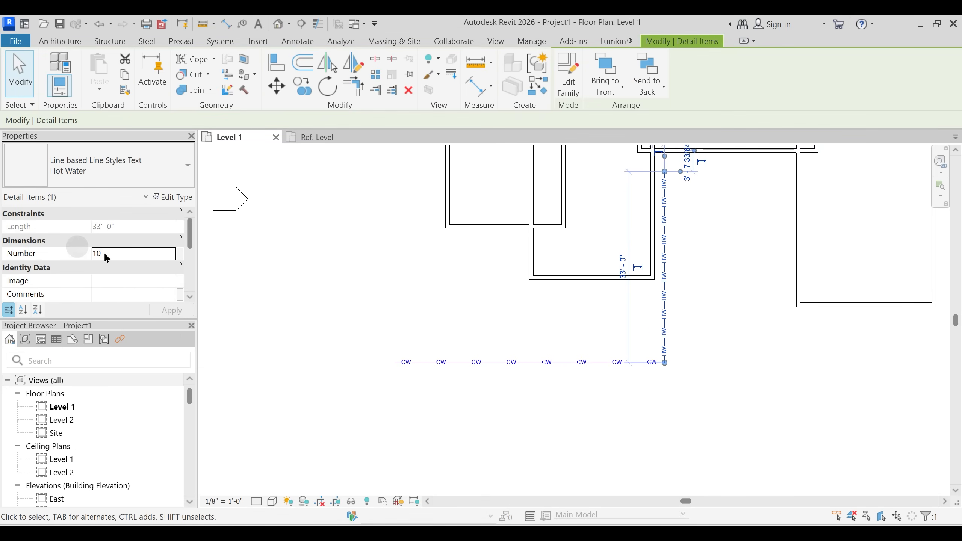
left_click(118, 253)
type("6")
left_click(640, 397)
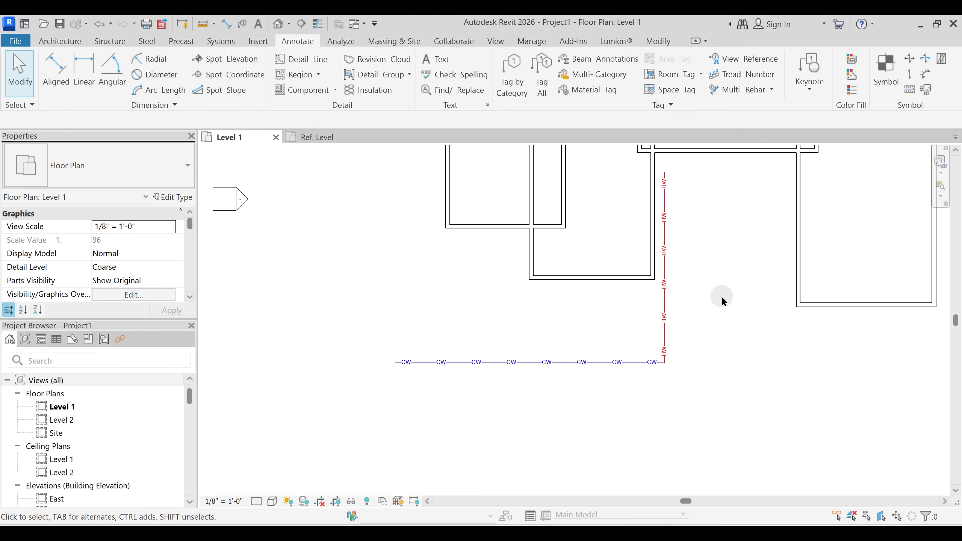
scroll(656, 410, "up", 3)
scroll(616, 408, "up", 1)
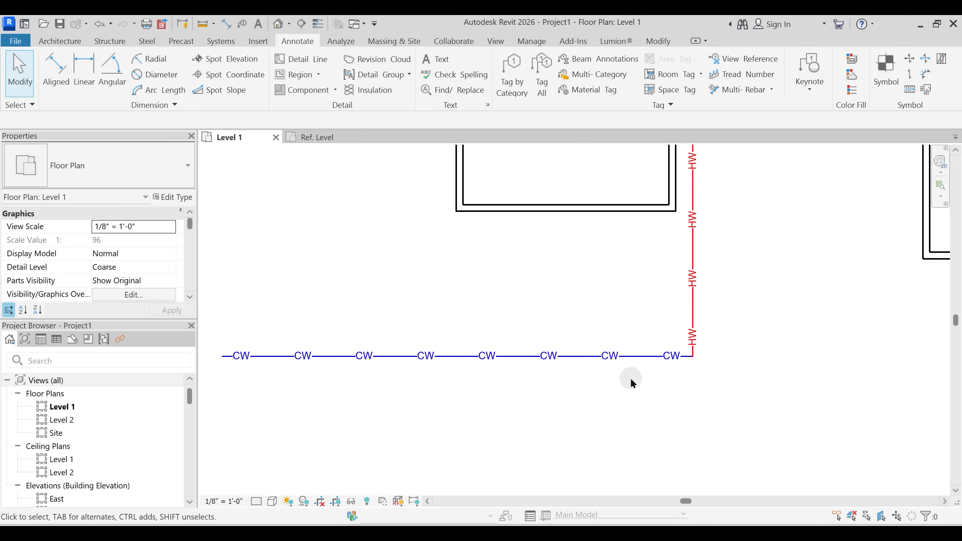
scroll(629, 379, "down", 2)
middle_click_drag(635, 404, 608, 364)
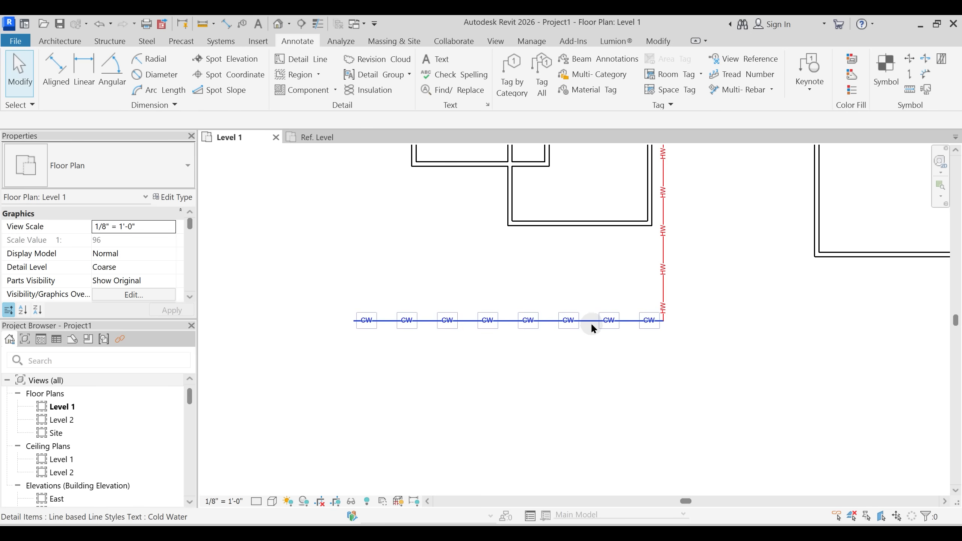
- Switch to the project containing sheet A101 and examine the HW, CW, GAS and SW lines in its First Floor viewport
key("ctrl")
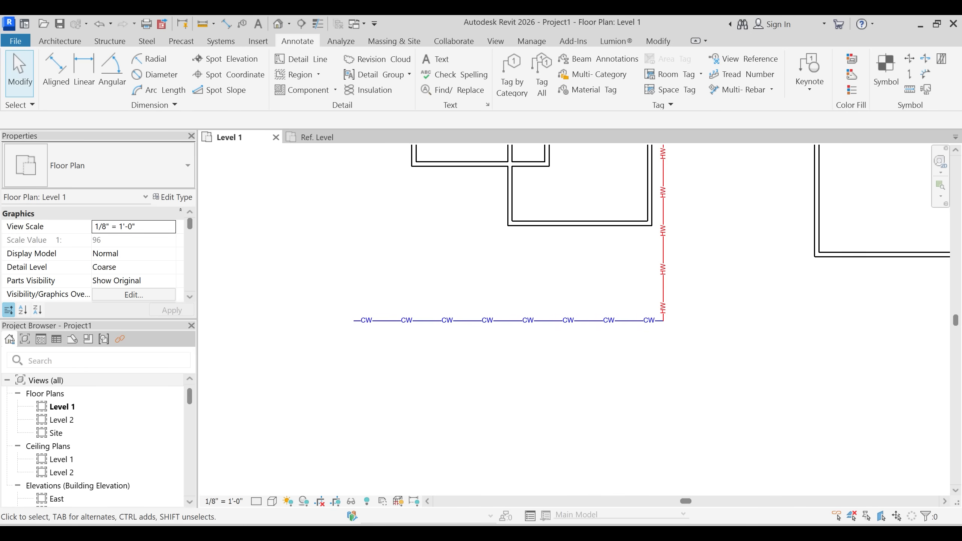
mouse_move(513, 534)
left_click(472, 497)
scroll(521, 336, "up", 5)
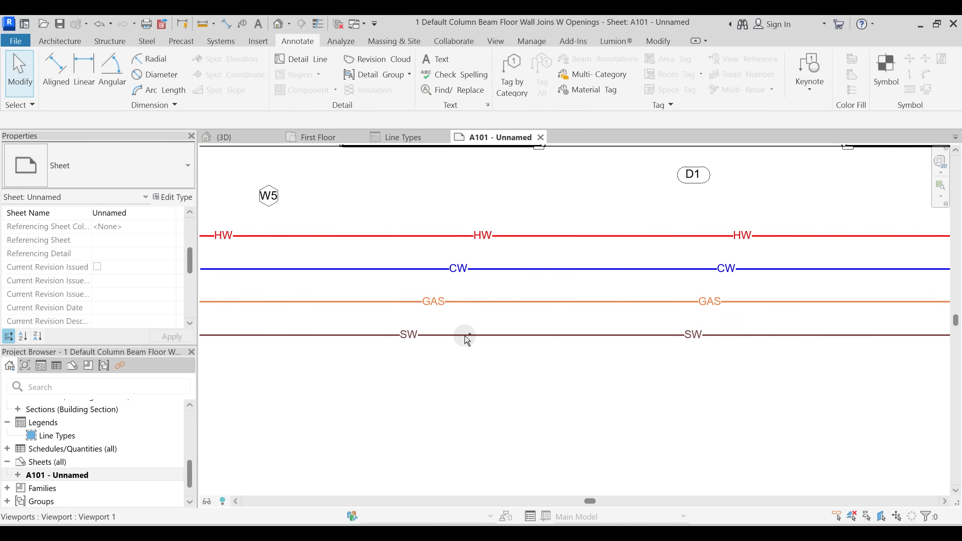
left_click(500, 235)
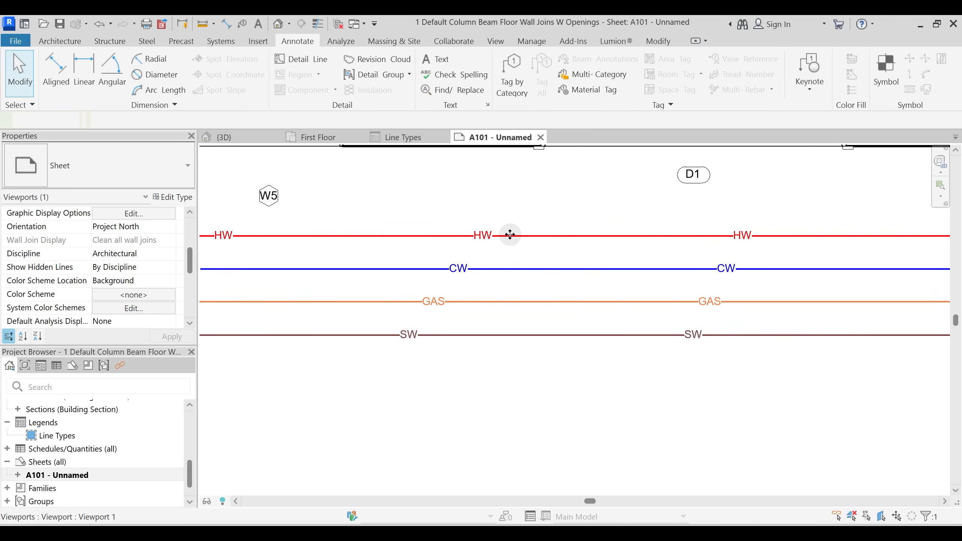
key("Escape")
left_click(515, 238)
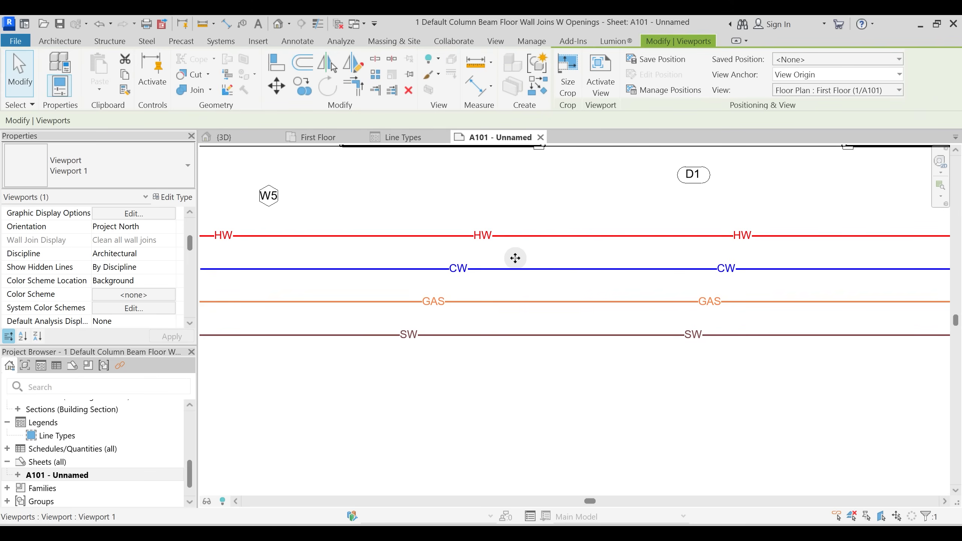
scroll(519, 240, "down", 2)
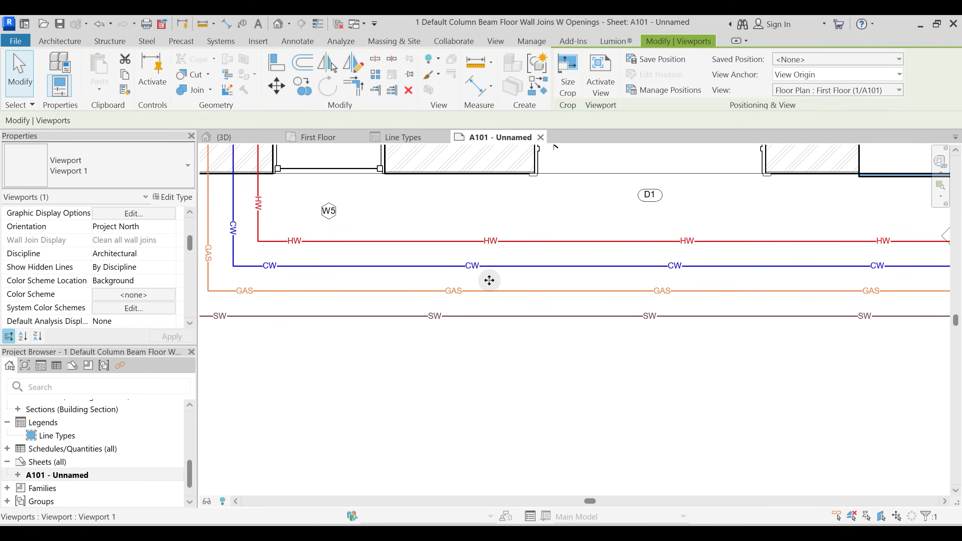
scroll(489, 279, "down", 1)
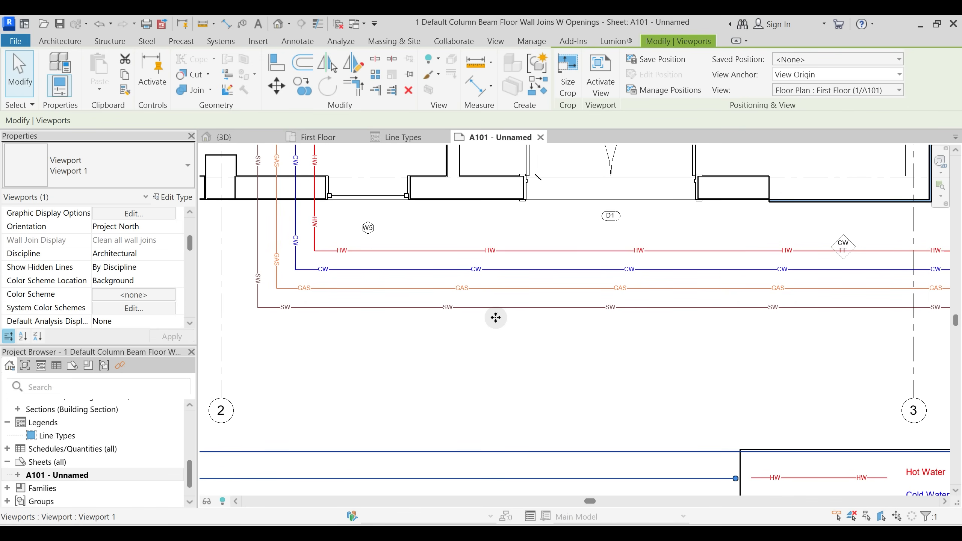
- Close the A101 sheet and the Line Types legend to return to the pipe lines in the First Floor plan
left_click(540, 137)
left_click(423, 136)
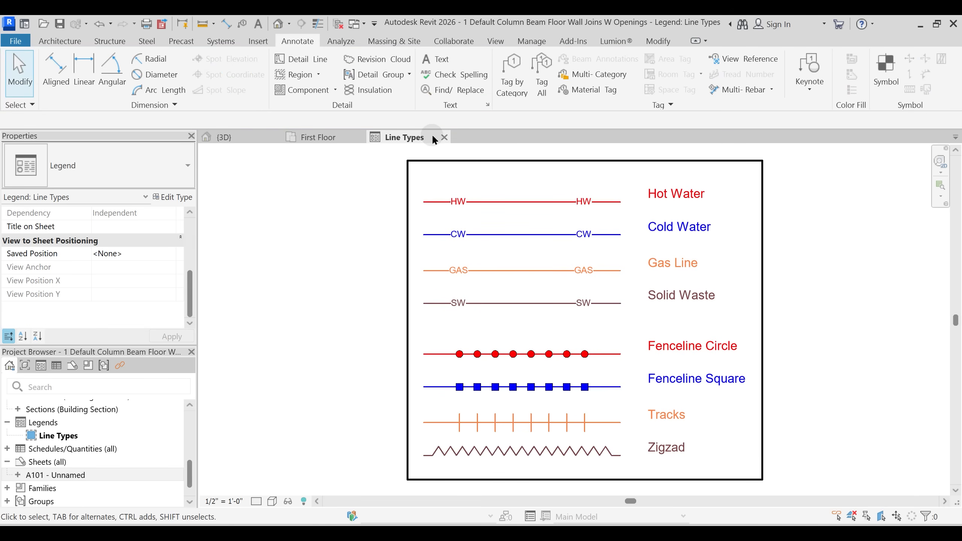
left_click(444, 137)
scroll(537, 261, "up", 3)
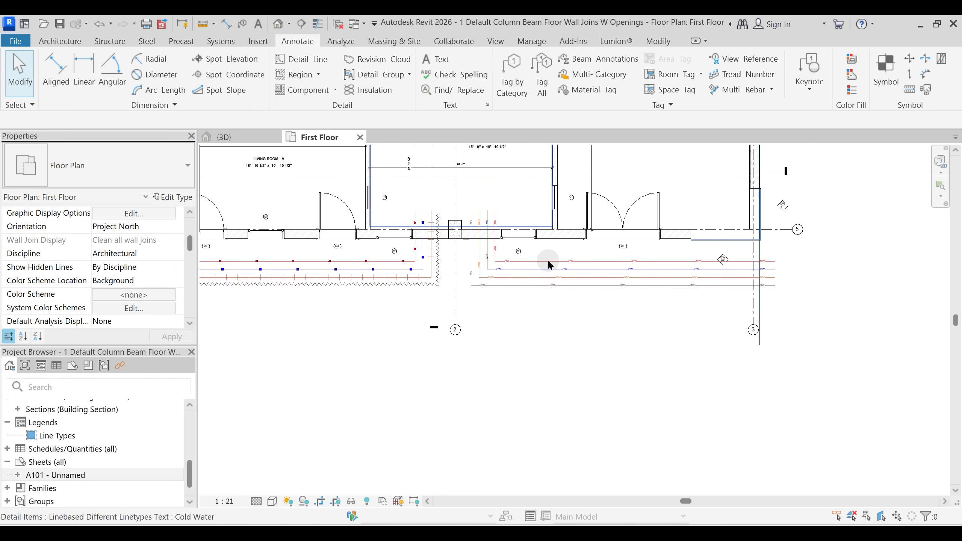
- Open the hot water line's family for editing, examine its inset dimensions, annotation symbols and label array, and close it
left_click(548, 259)
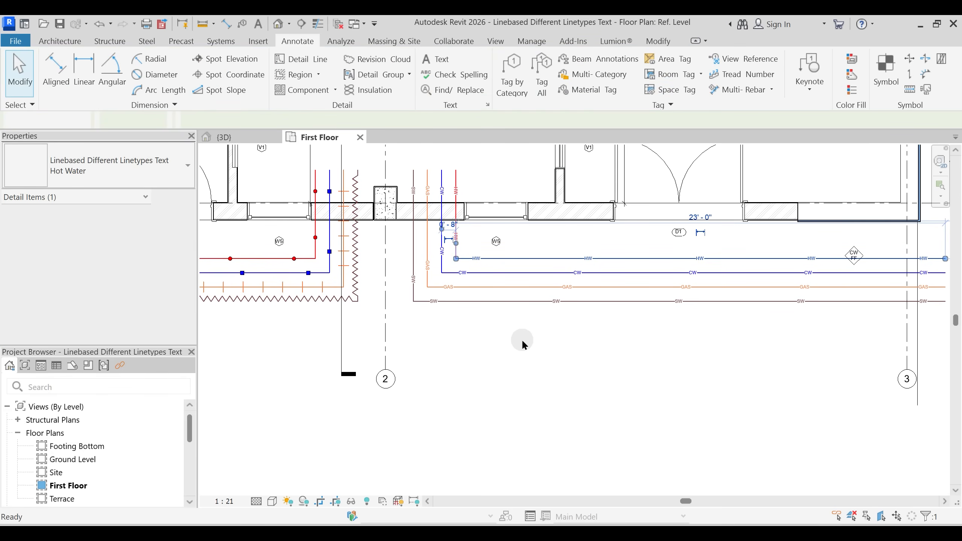
scroll(593, 342, "up", 3)
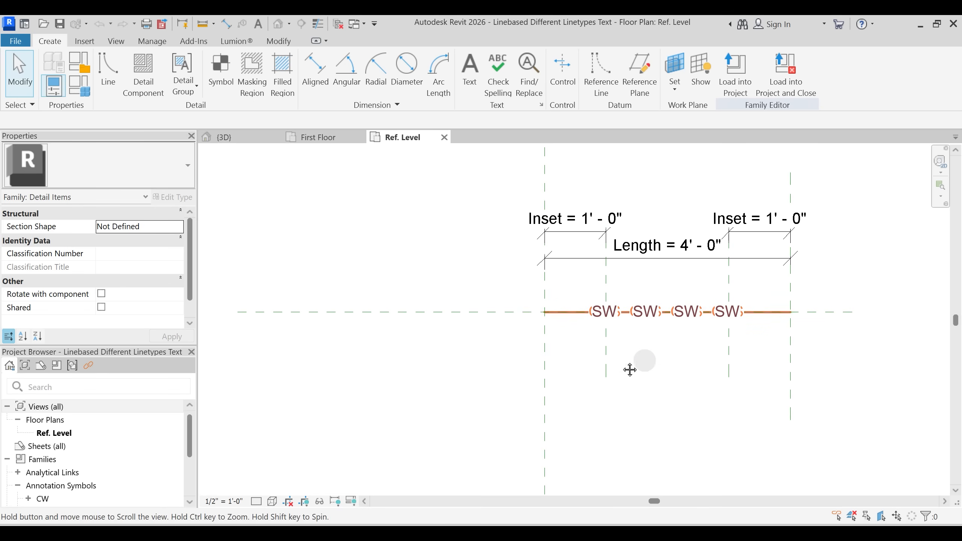
middle_click_drag(655, 368, 583, 370)
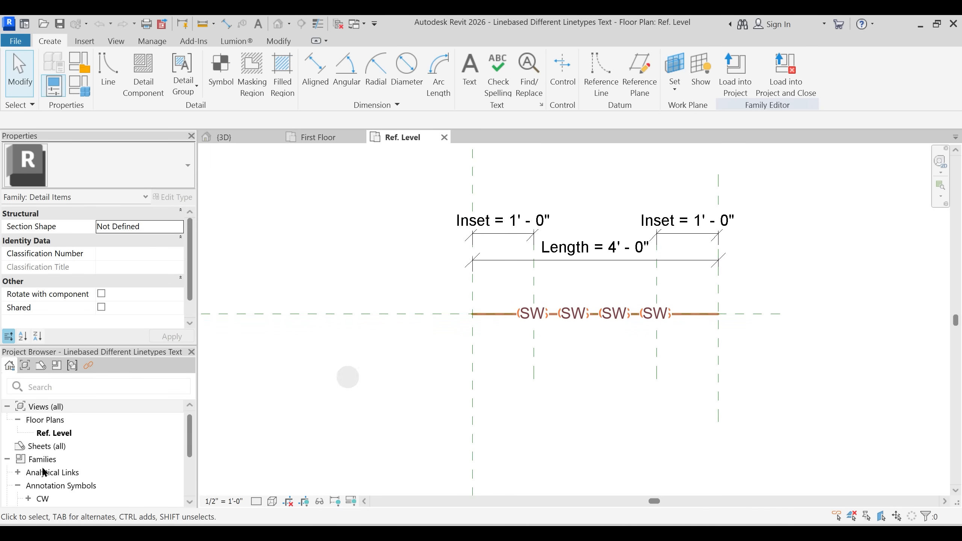
scroll(79, 447, "down", 2)
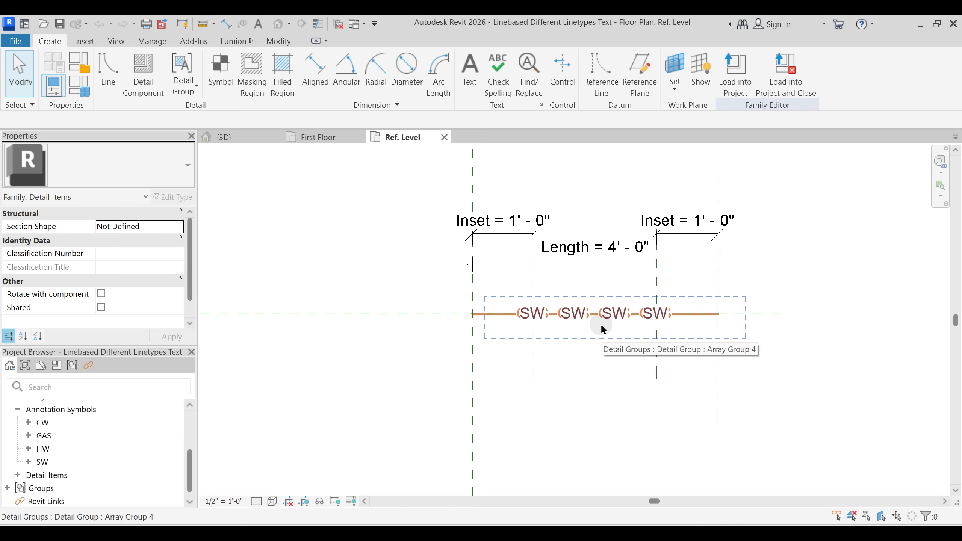
left_click(444, 137)
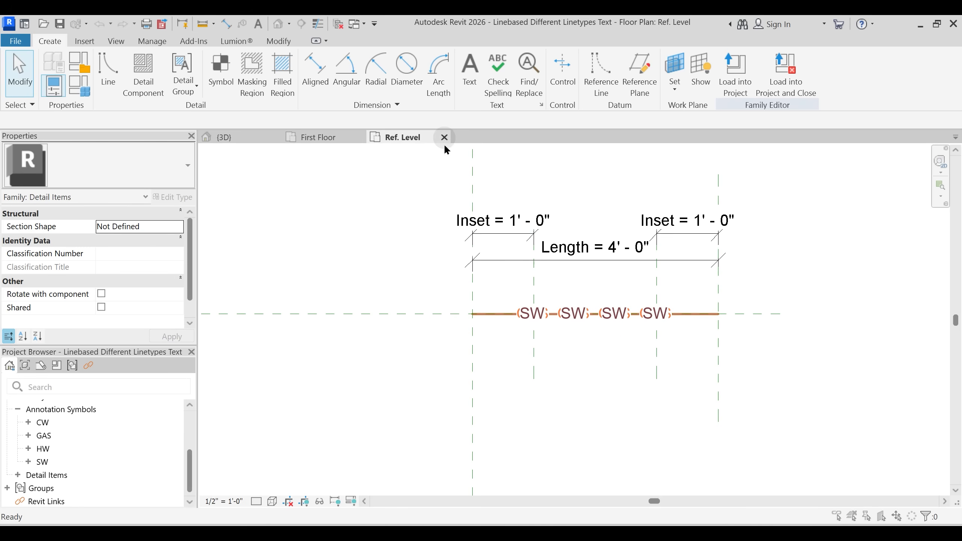
left_click(515, 284)
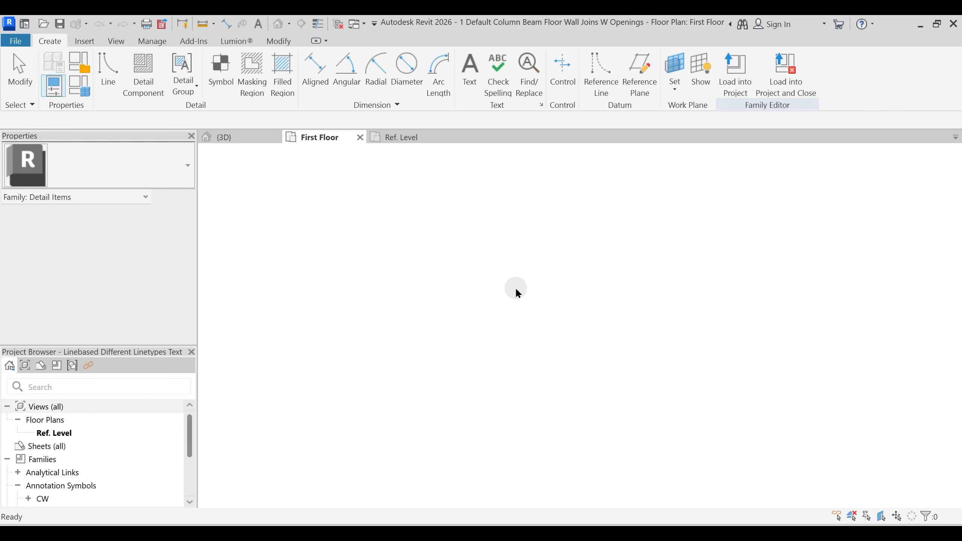
- Examine the circle, square, track and zigzag lines near grid 2 in the First Floor plan and return to Project1
middle_click_drag(540, 319, 668, 320)
scroll(350, 273, "up", 1)
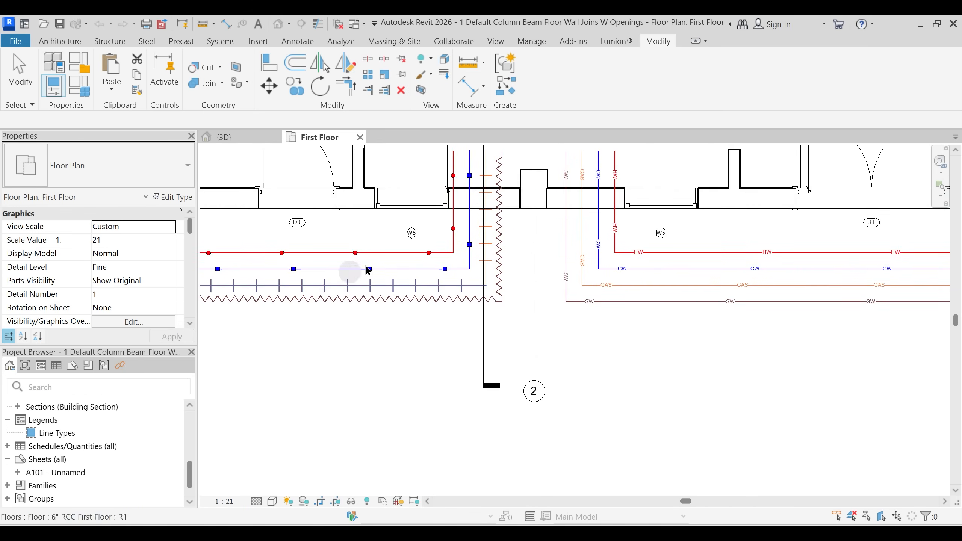
scroll(348, 271, "up", 2)
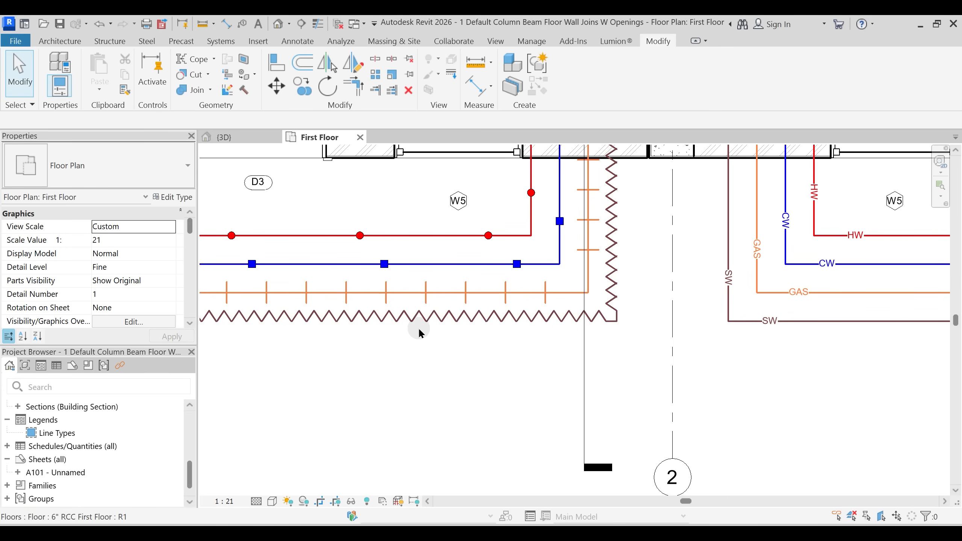
scroll(449, 349, "down", 3)
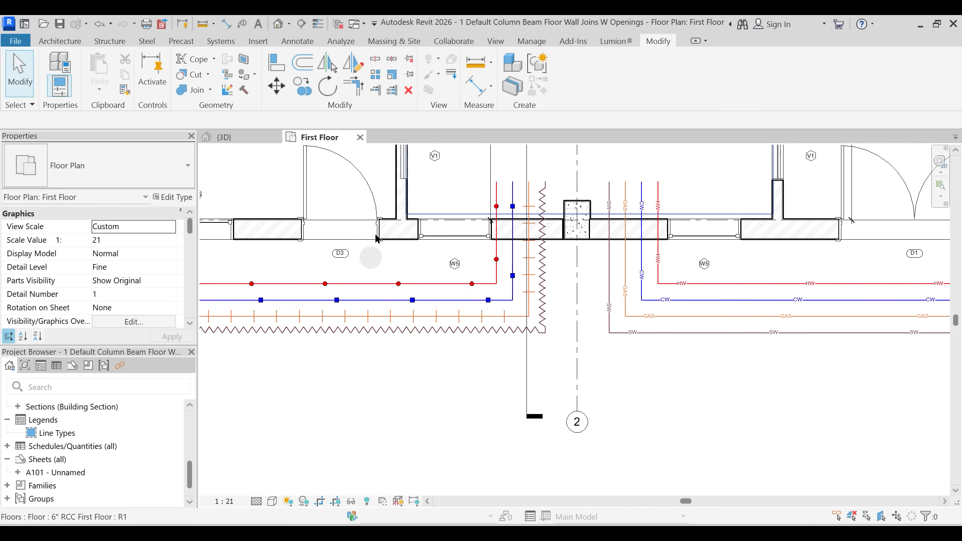
left_click(927, 29)
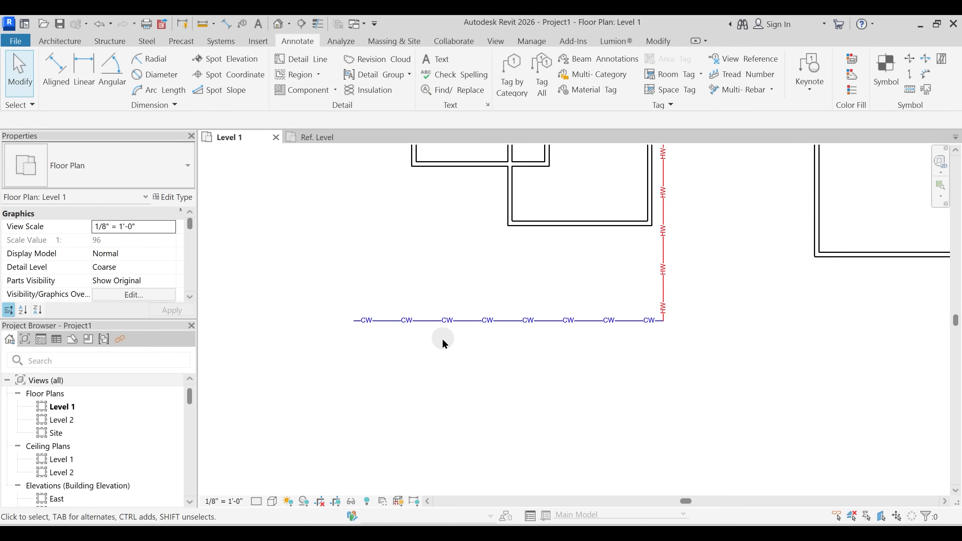
- Switch to the Ref. Level view of the Line based Line Styles Text family and bring its annotation symbols into view
left_click(431, 324)
left_click(335, 137)
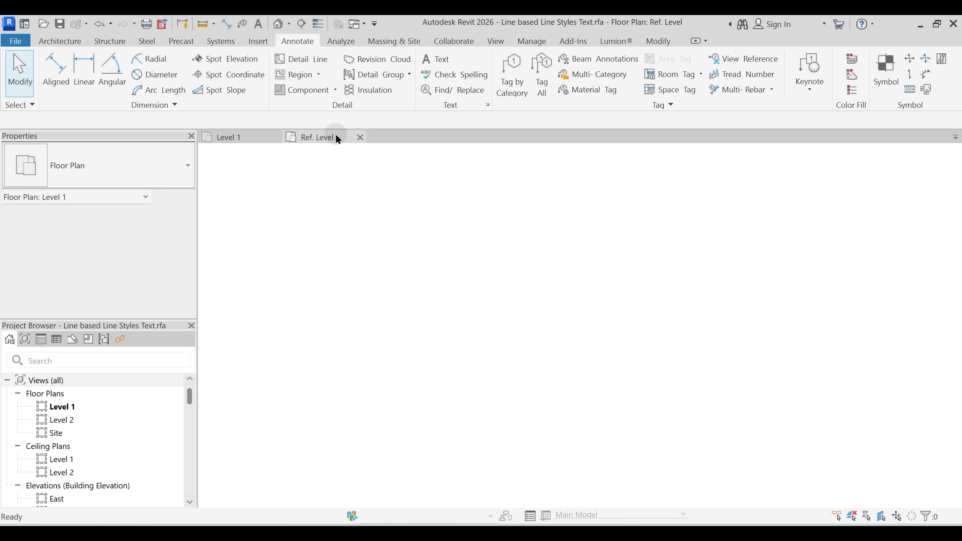
left_click(402, 178)
middle_click_drag(519, 327, 491, 344)
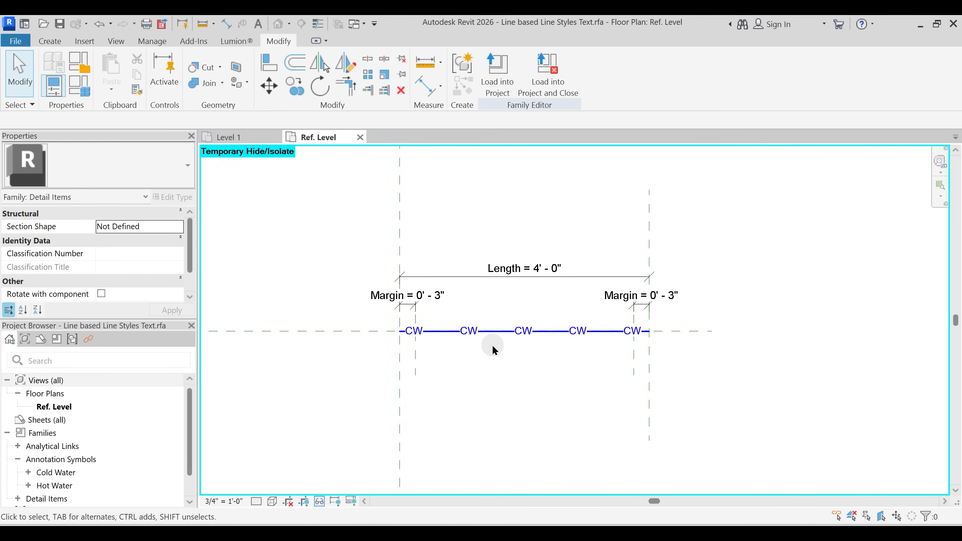
scroll(123, 421, "down", 2)
scroll(122, 423, "down", 1)
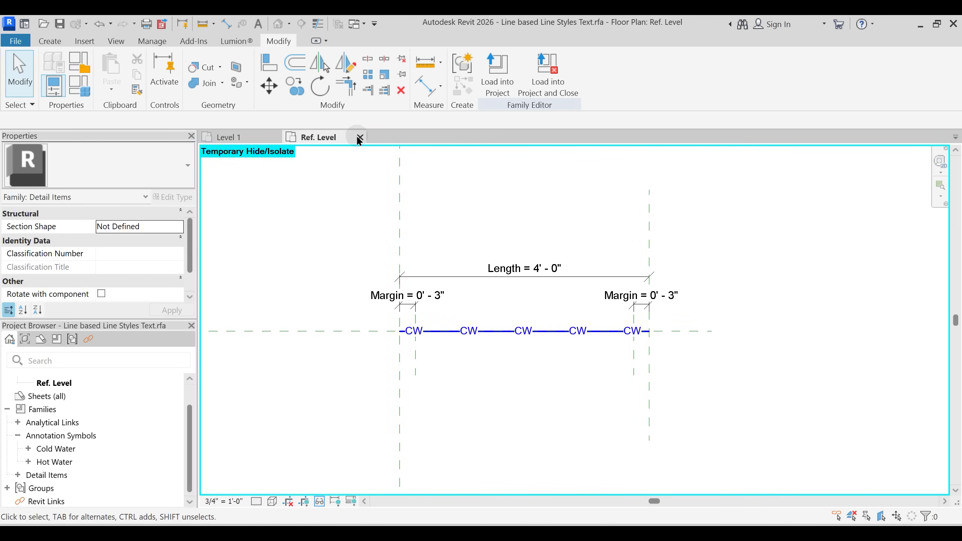
- Open the Cold Water annotation family for editing, look through its loaded families, and close it
right_click(57, 449)
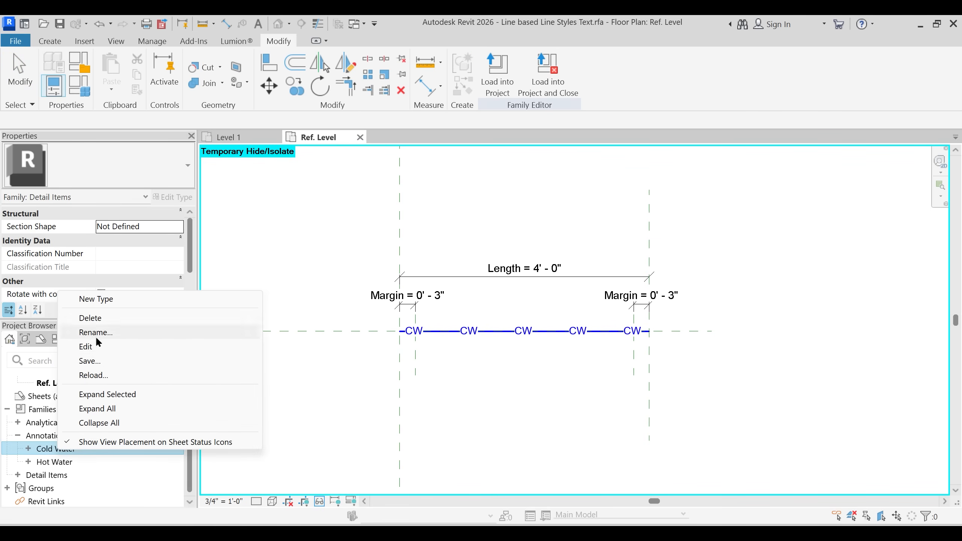
left_click(94, 351)
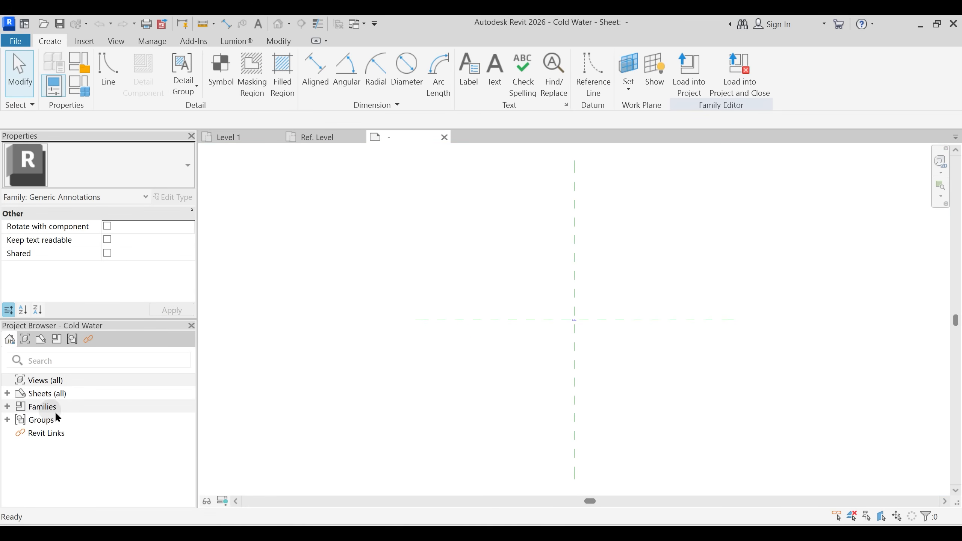
double_click(17, 407)
double_click(34, 421)
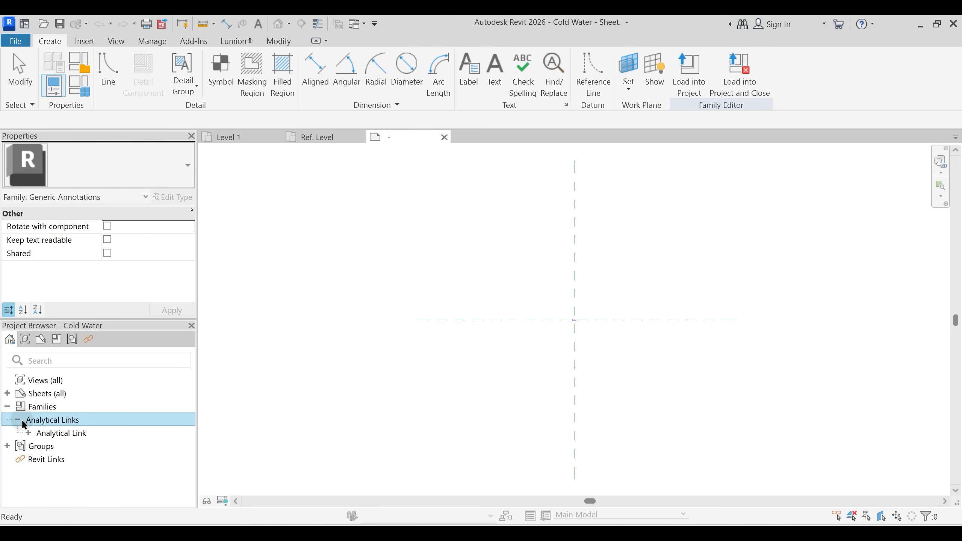
left_click(425, 202)
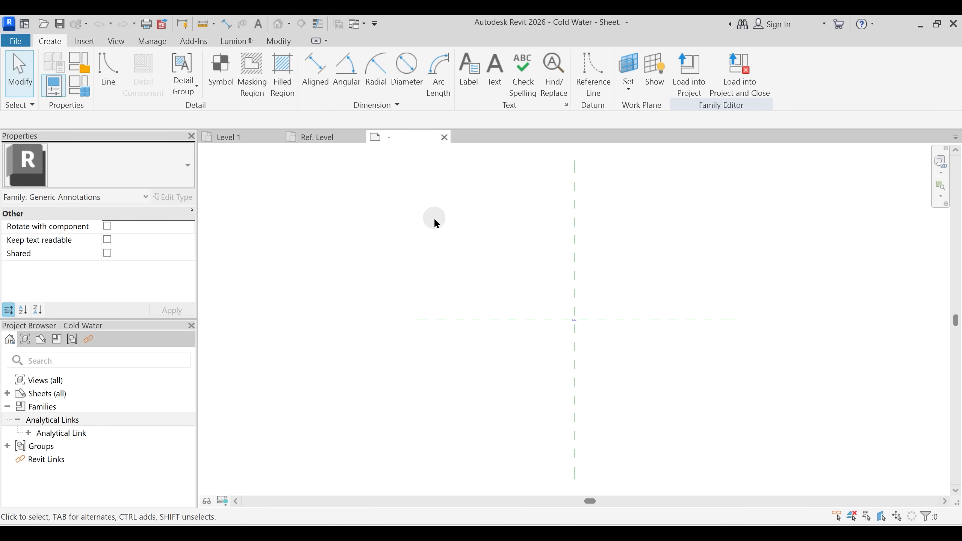
left_click(444, 137)
left_click(522, 280)
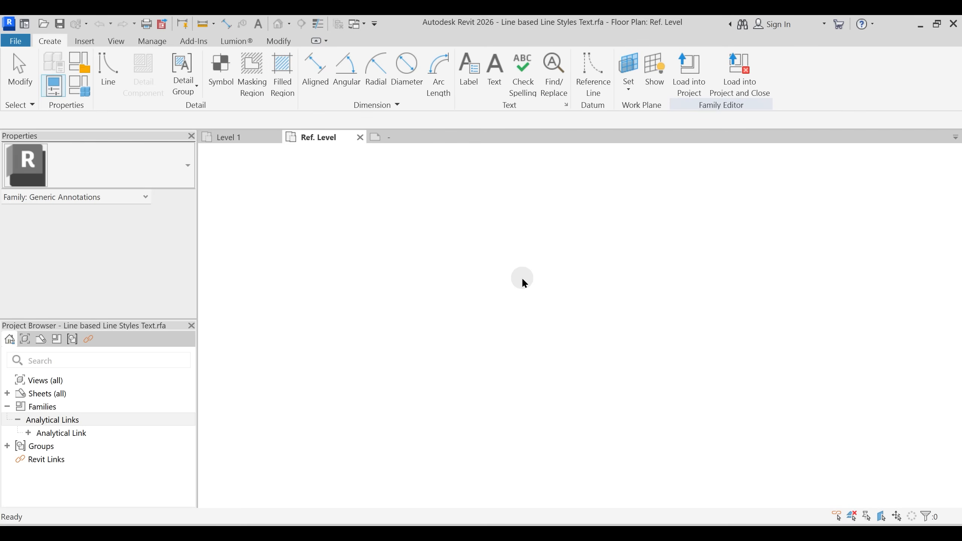
- Delete the Cold Water and Hot Water annotation symbols from the line-based family
right_click(66, 449)
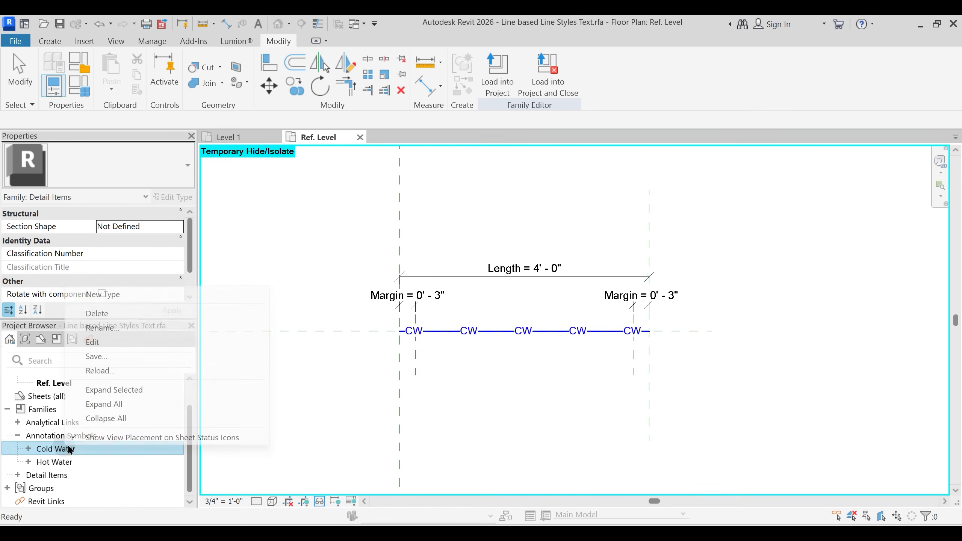
left_click(99, 314)
left_click(531, 319)
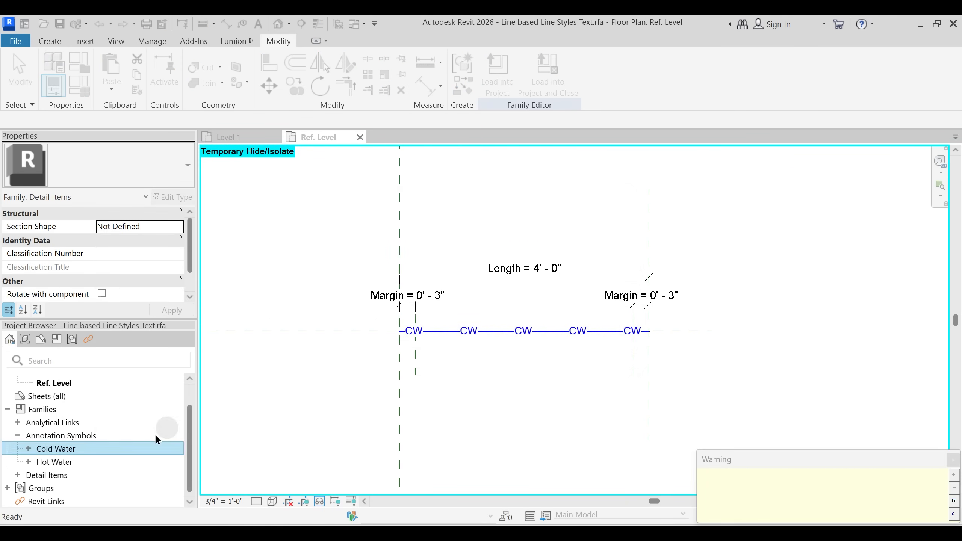
right_click(66, 462)
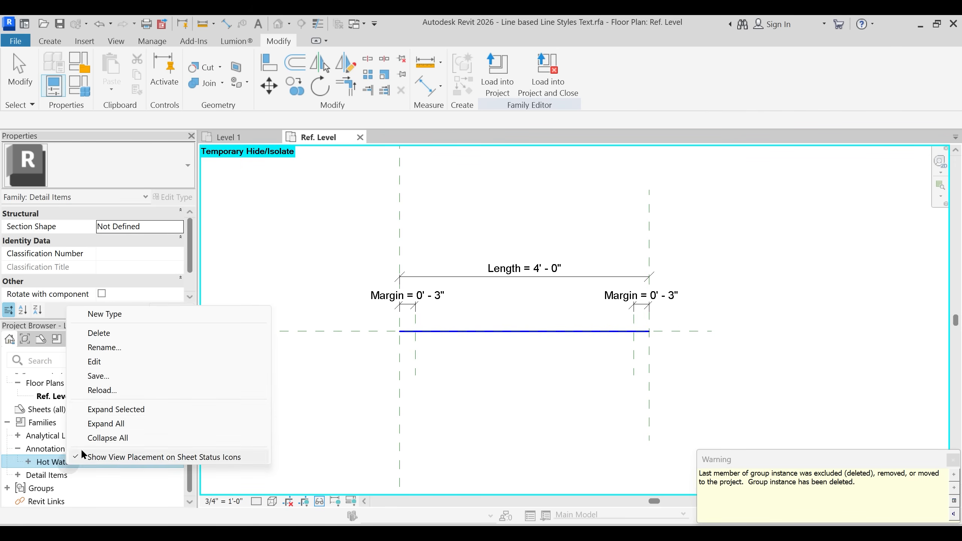
left_click(102, 333)
left_click(527, 322)
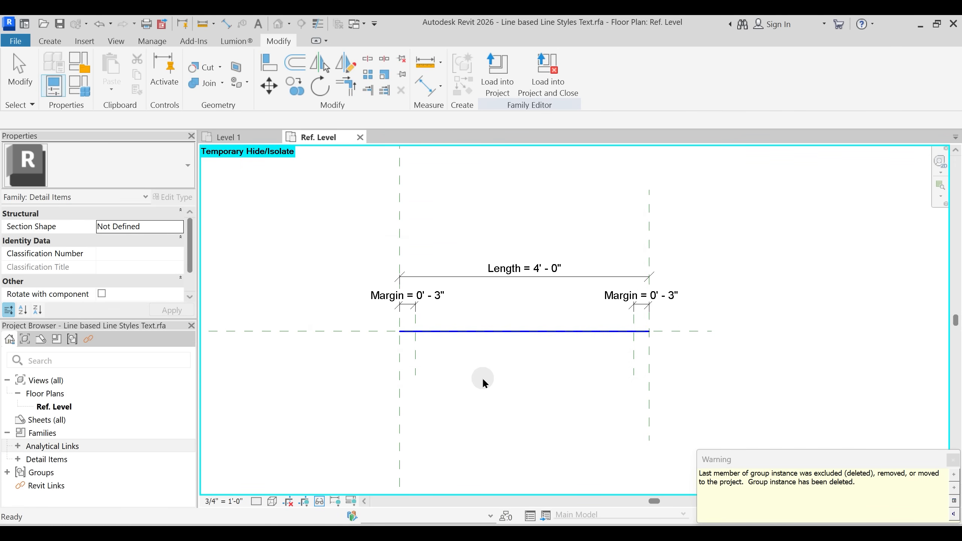
left_click(500, 378)
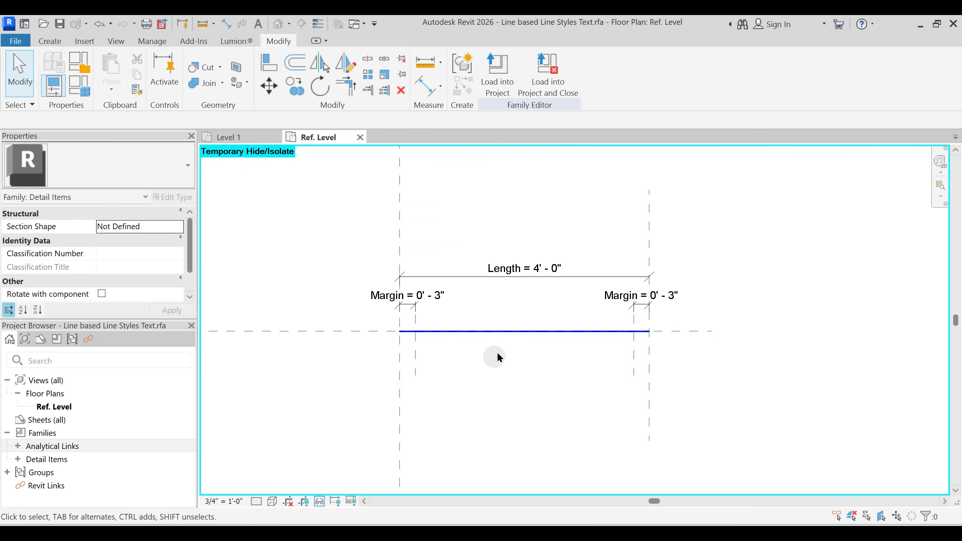
- Delete the blue line, reset Temporary Hide/Isolate, and delete the Hot Water line between the two end reference planes
left_click(500, 331)
key("Delete")
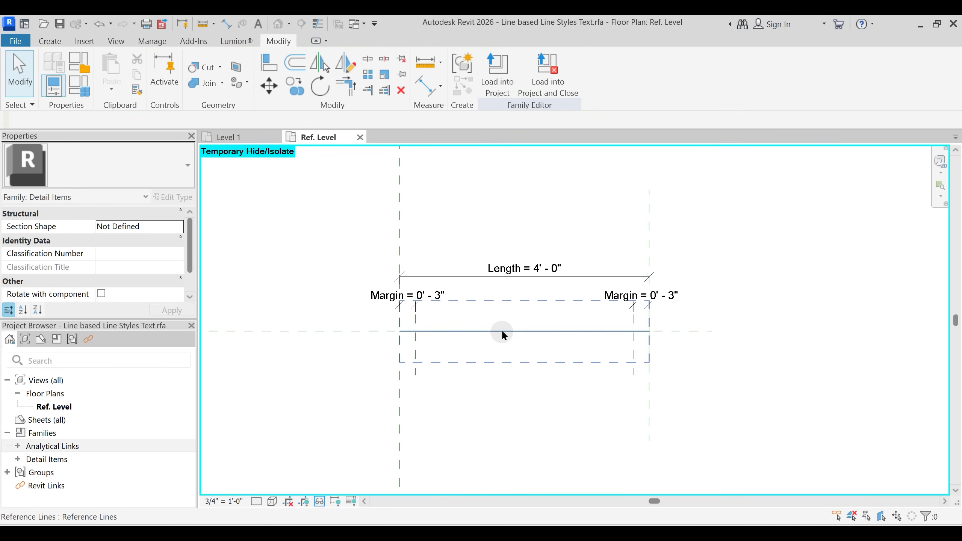
key("h")
key("r")
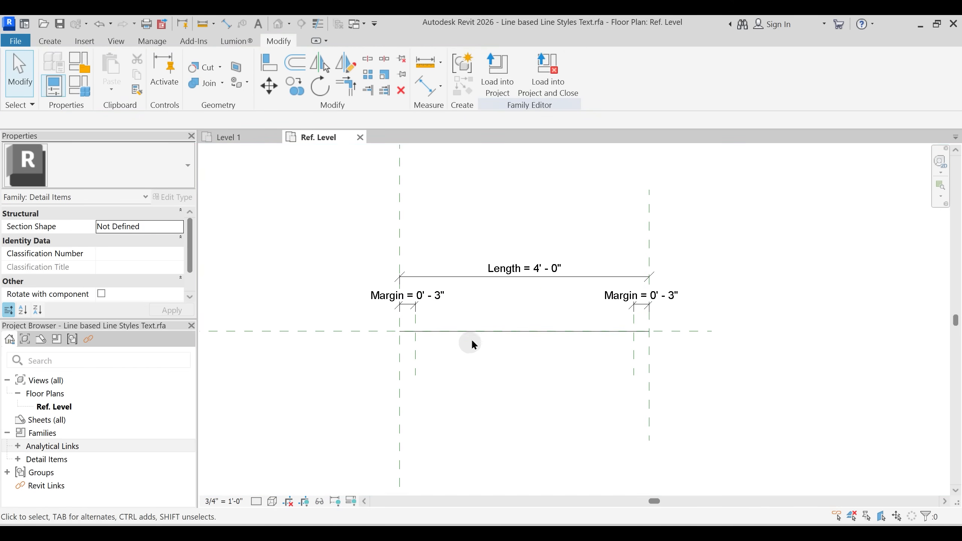
left_click(475, 329)
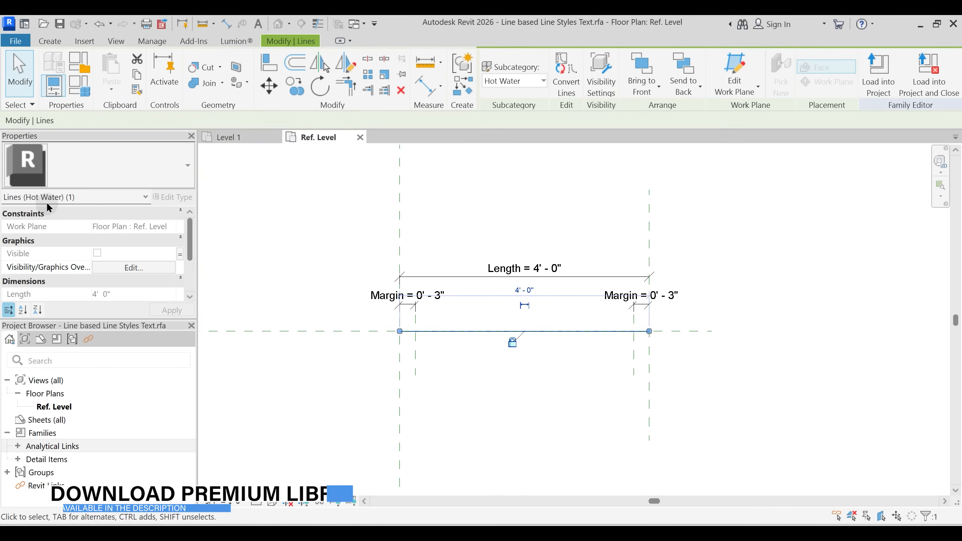
left_click(541, 400)
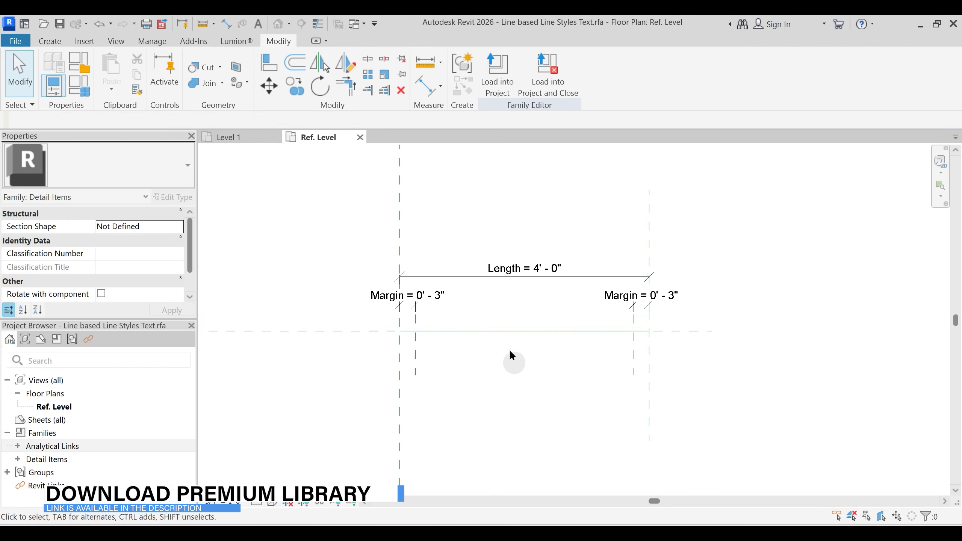
- Open the family types and rename the Cold Water type as Fencline Square
left_click(510, 328)
left_click(502, 406)
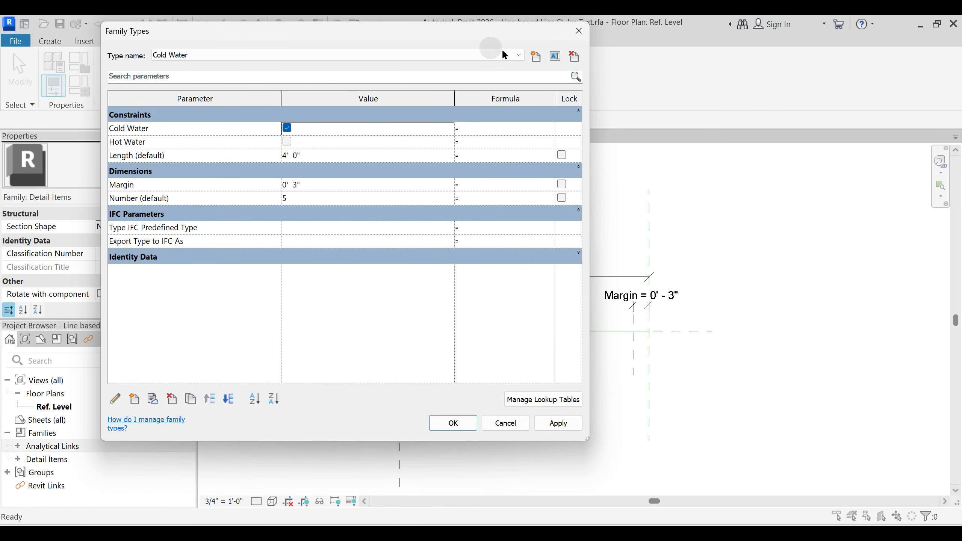
left_click(556, 57)
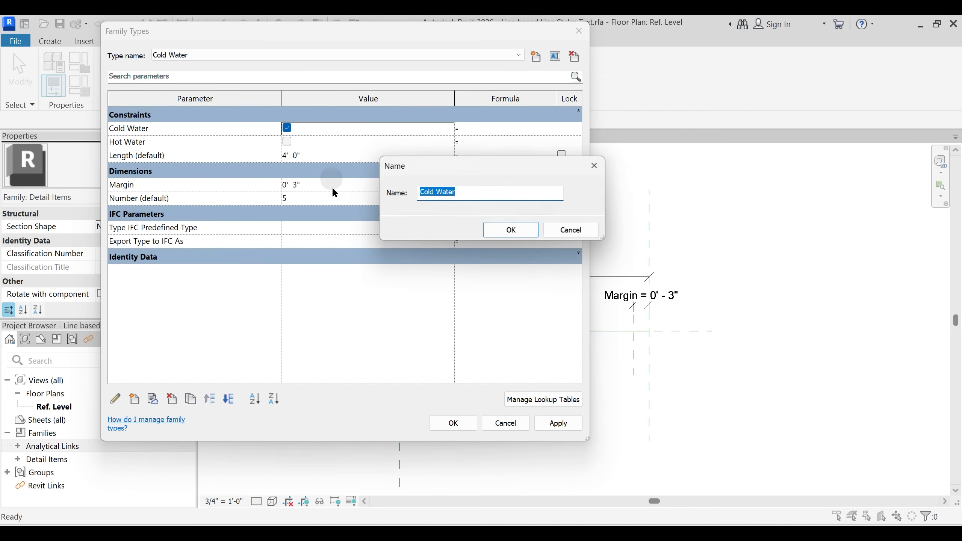
type("Fencline Square")
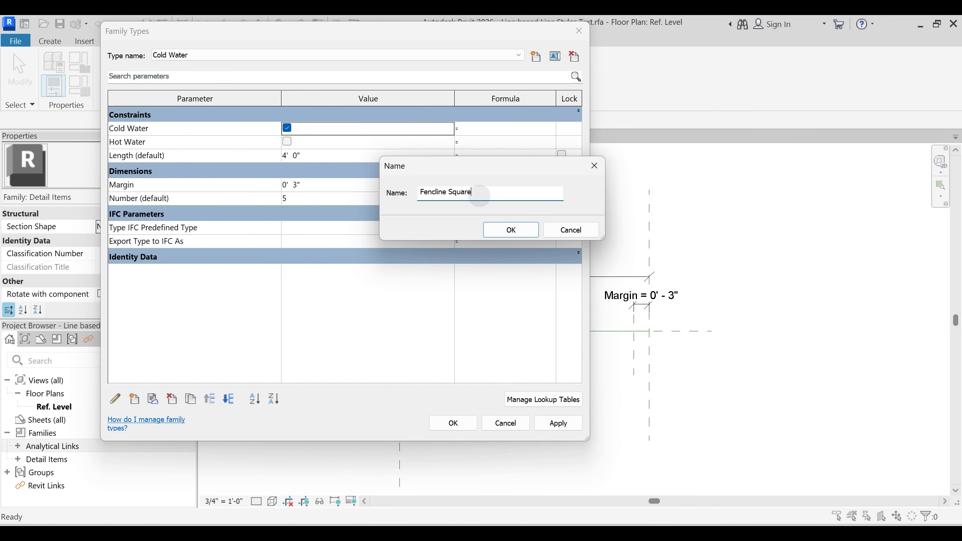
key("Return")
- Rename the Hot Water family type as Fenceline Circle and accept the family type changes
left_click(347, 54)
left_click(229, 67)
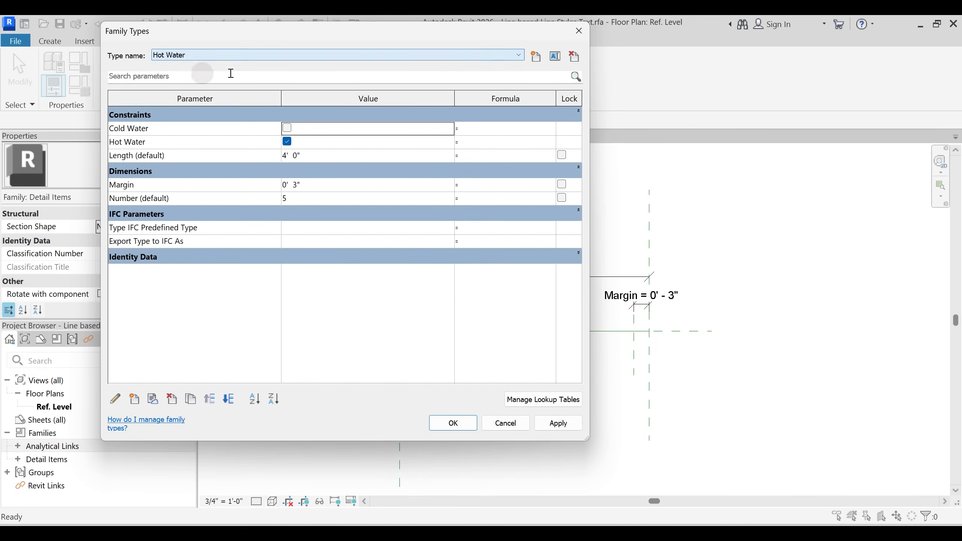
left_click(555, 56)
type("Dec")
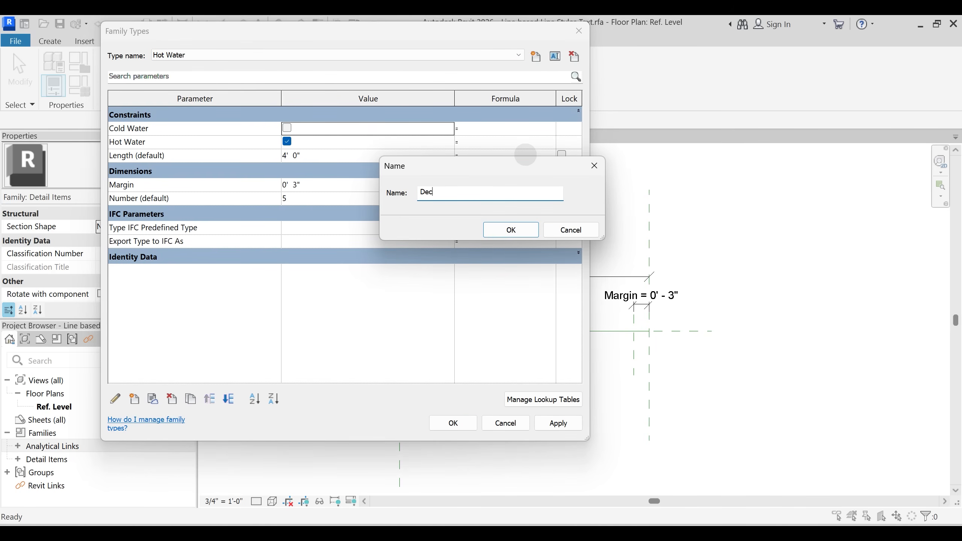
type("n")
key("BackSpace")
key("BackSpace")
key("BackSpace")
type("FEnc")
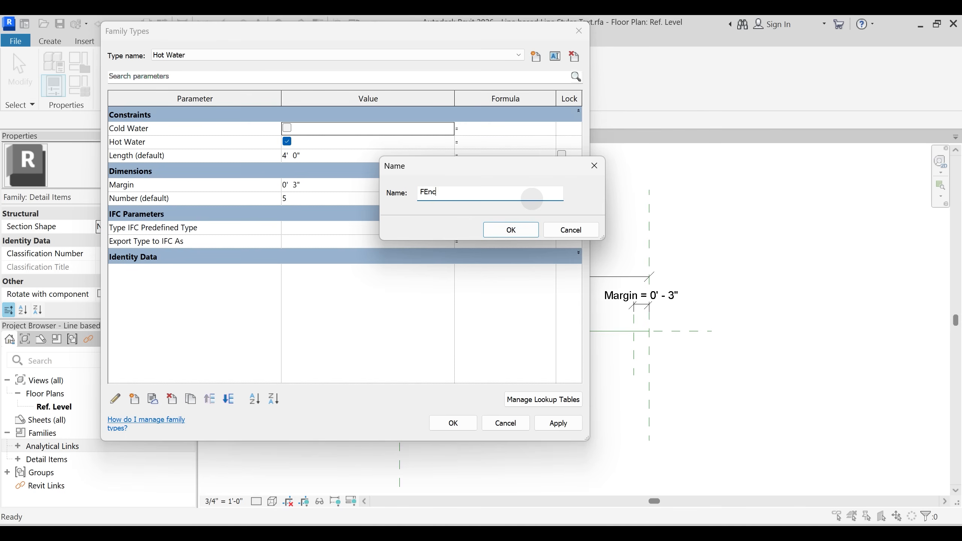
type("eline Circle")
key("Return")
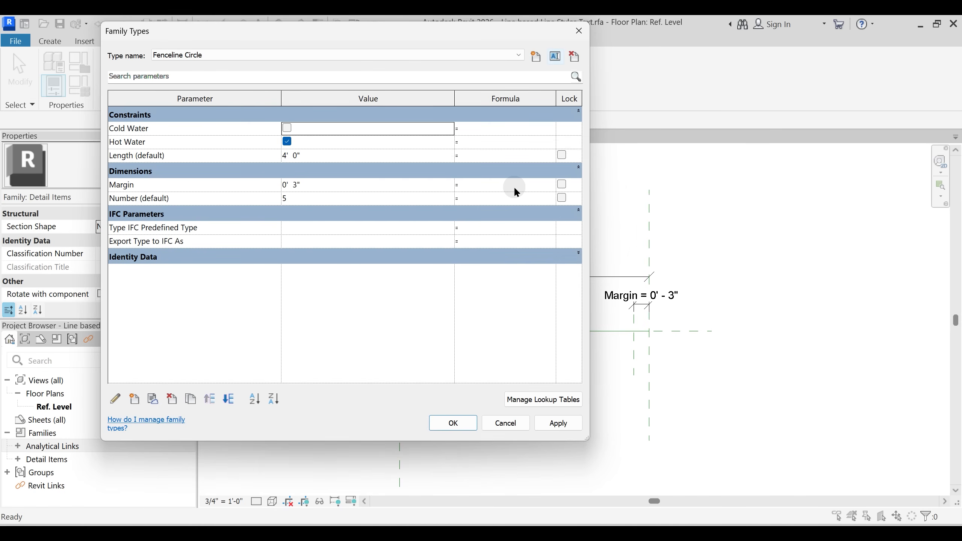
left_click(453, 422)
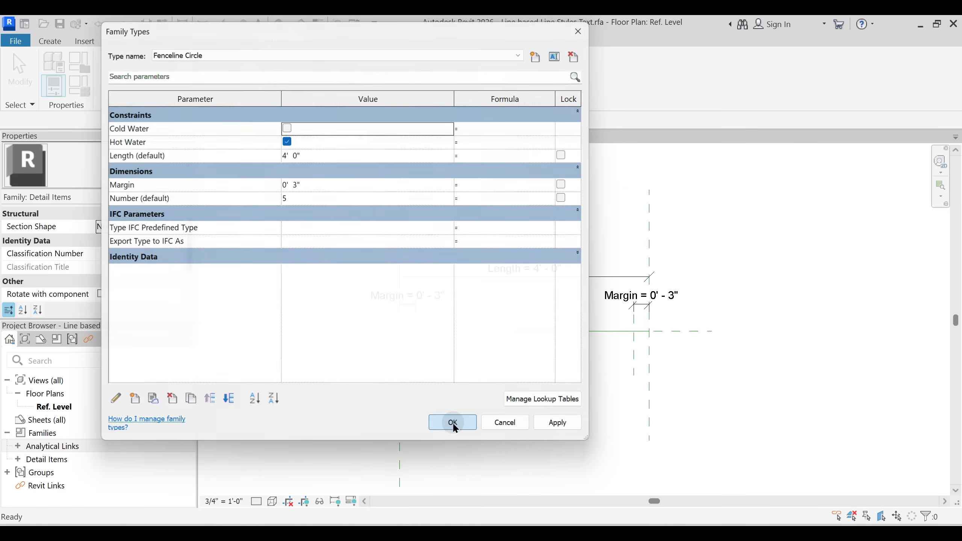
- Save the family to the Desktop under the new name Line based Line Styles Symbols
left_click(15, 41)
mouse_move(62, 205)
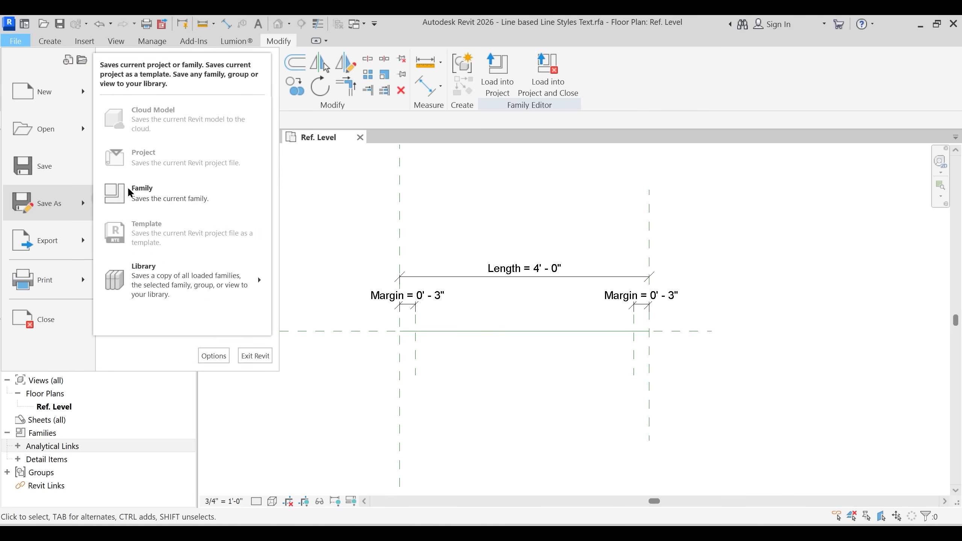
left_click(148, 189)
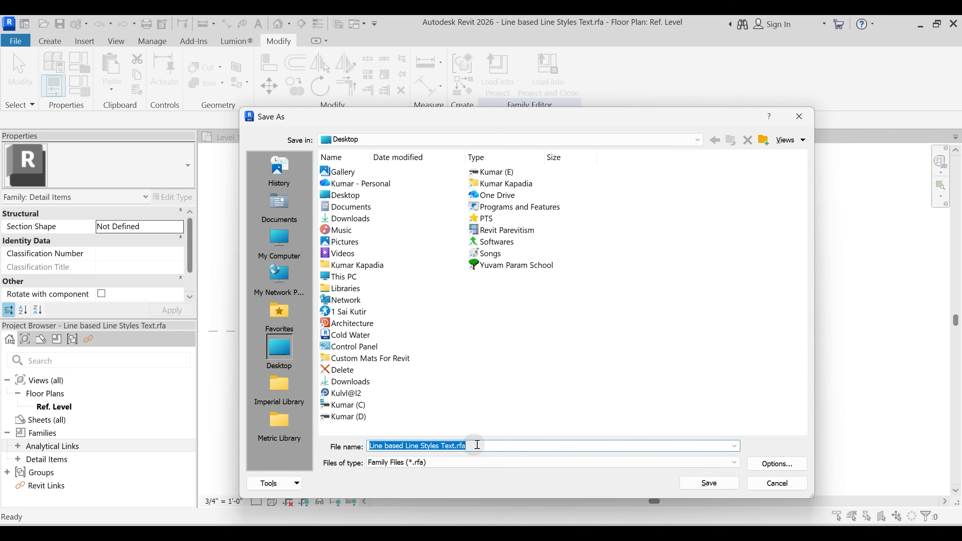
left_click(478, 443)
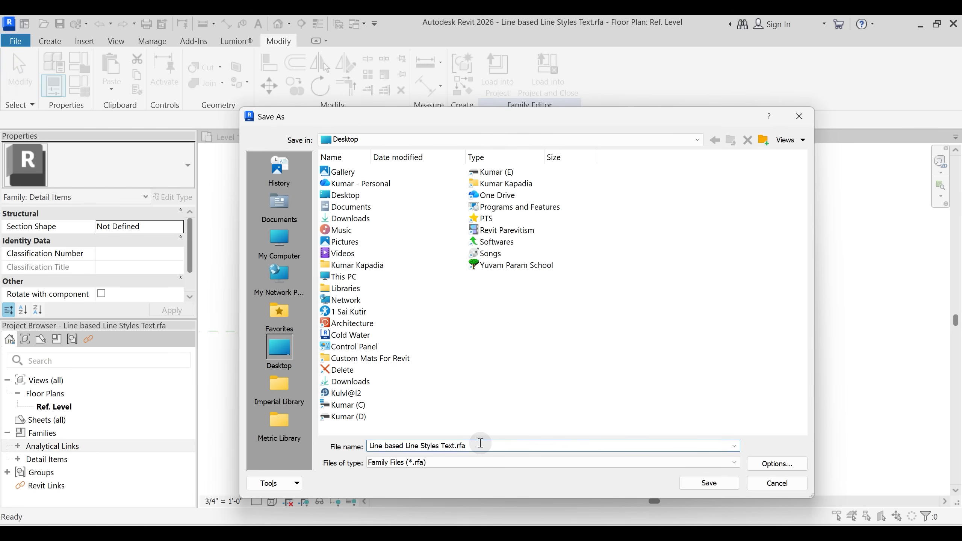
key("BackSpace")
key("BackSpace")
type("Symbols")
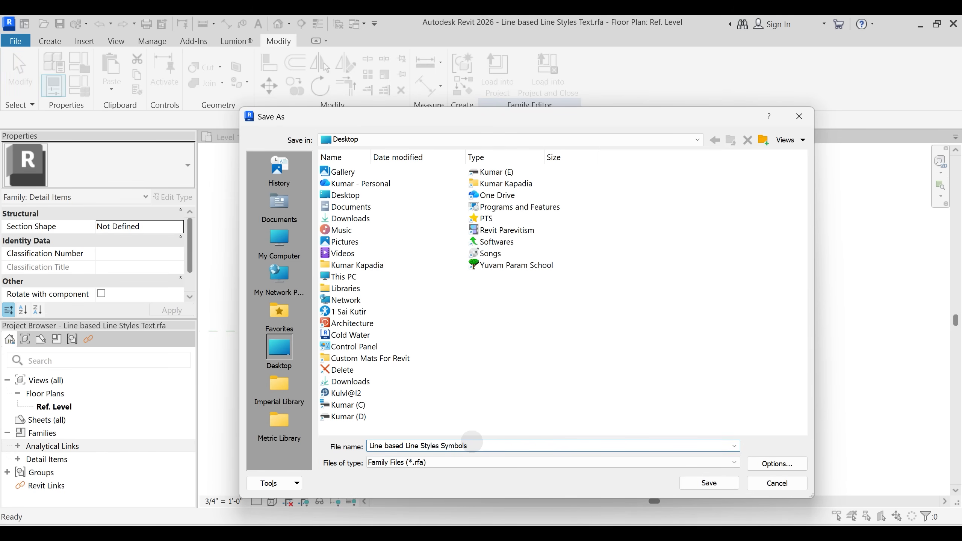
key("Return")
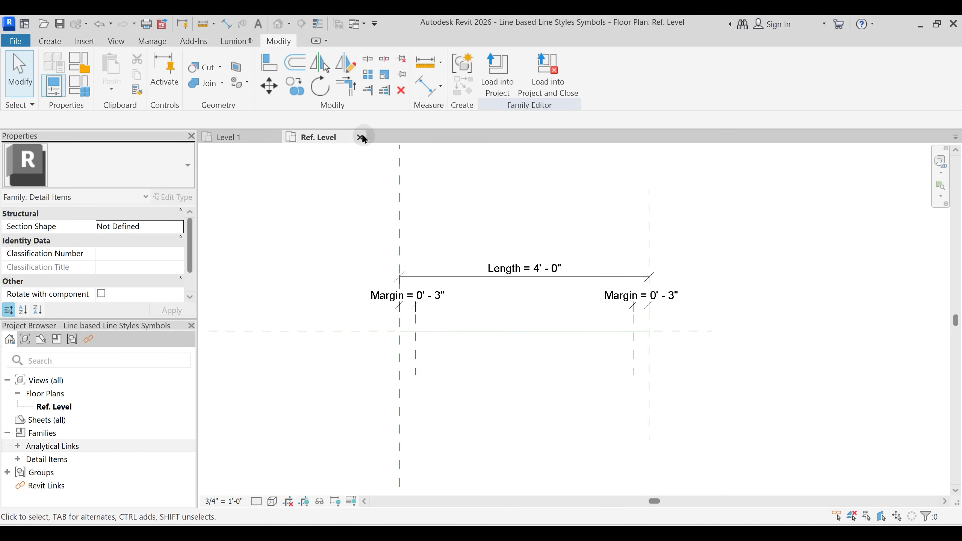
left_click(253, 140)
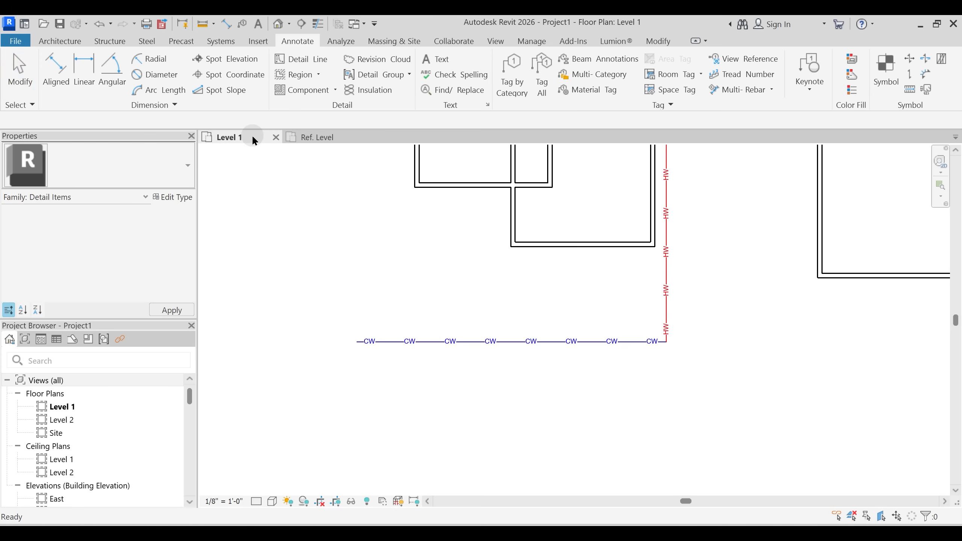
left_click(328, 138)
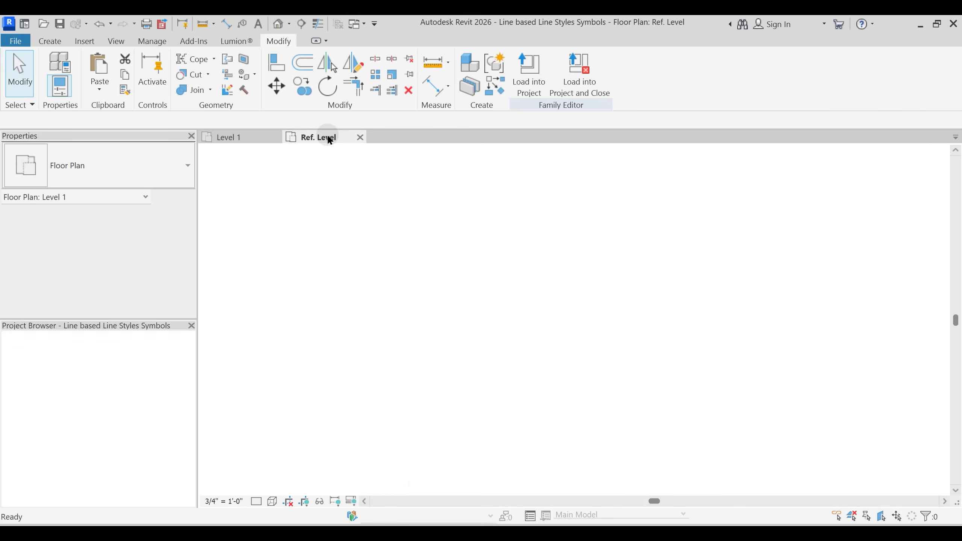
- Create a new family from the Generic Annotation template in the Annotations template folder
left_click(20, 43)
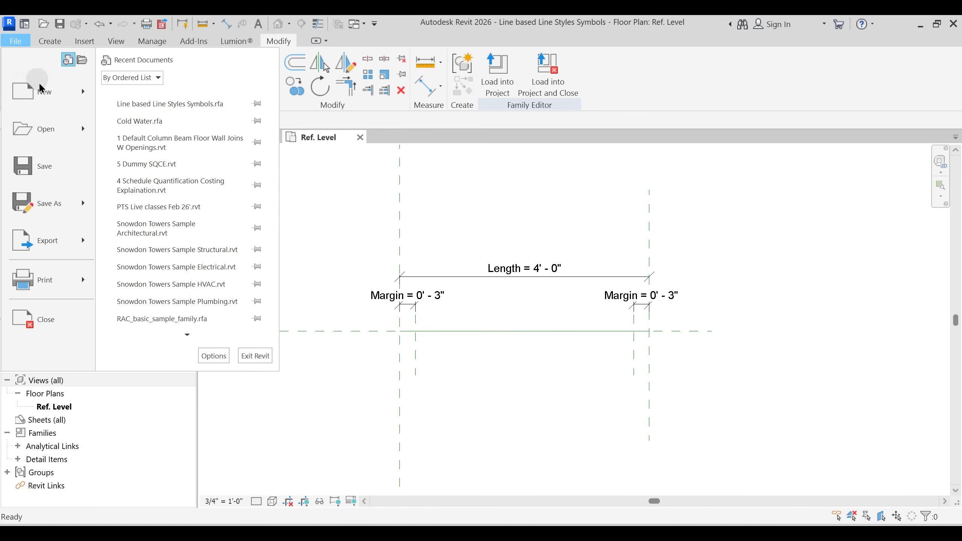
left_click(44, 92)
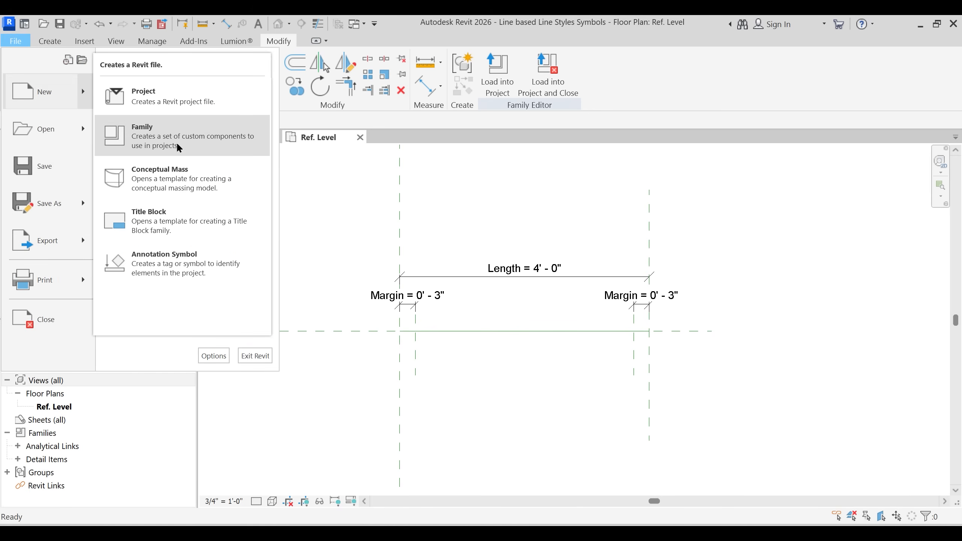
left_click(379, 223)
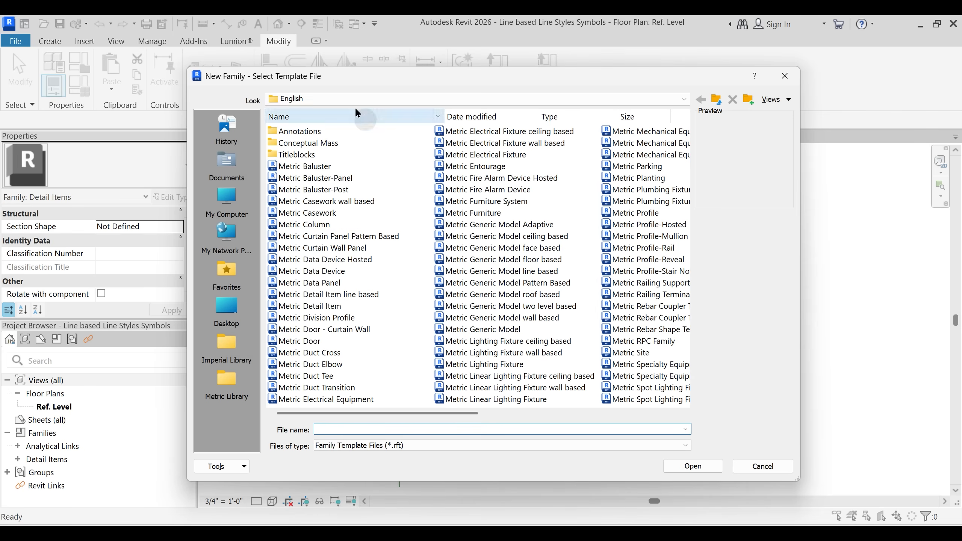
left_click(355, 97)
left_click(375, 174)
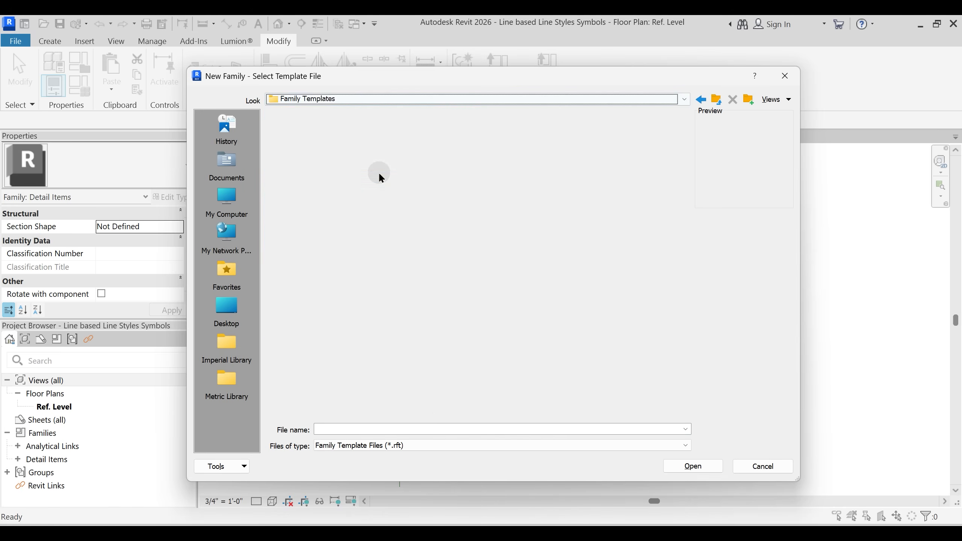
left_click(329, 166)
double_click(330, 167)
left_click(308, 132)
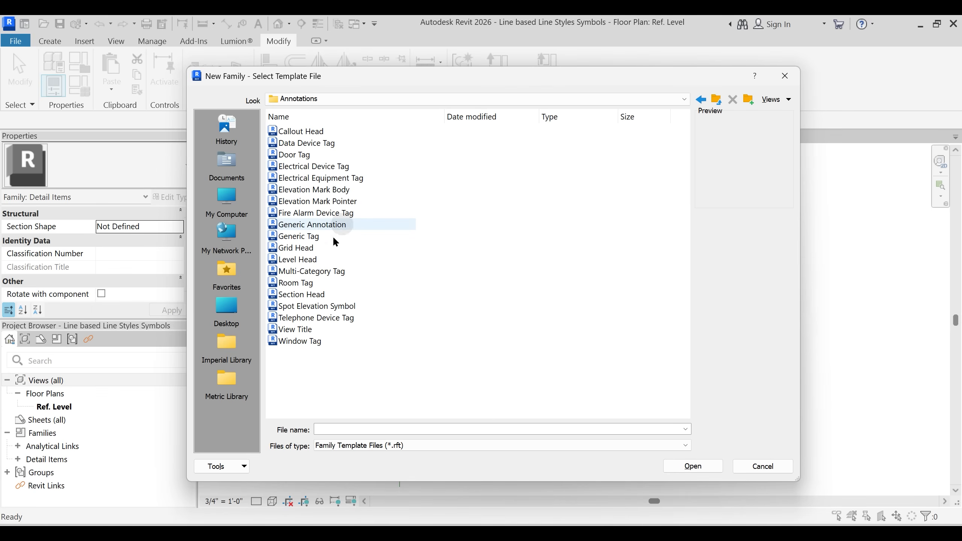
left_click(326, 223)
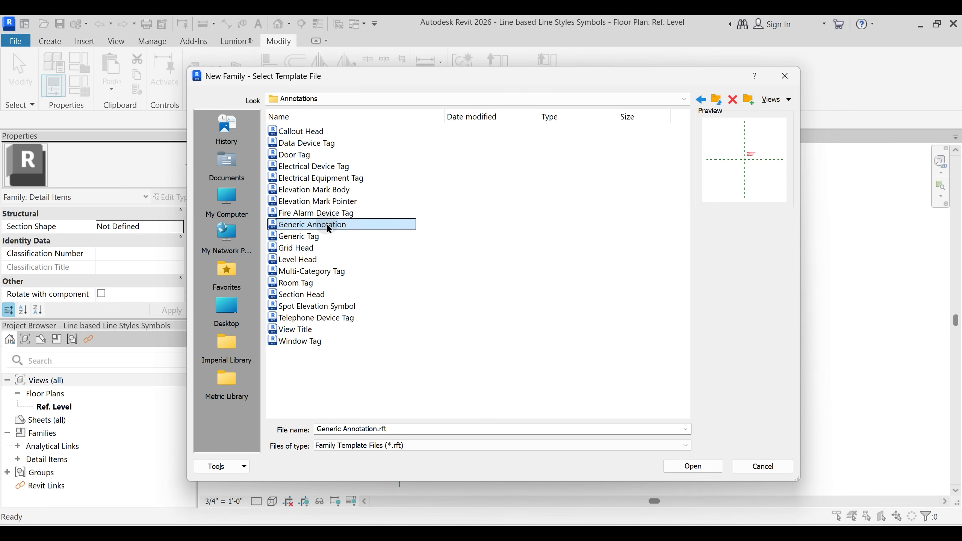
left_click(692, 465)
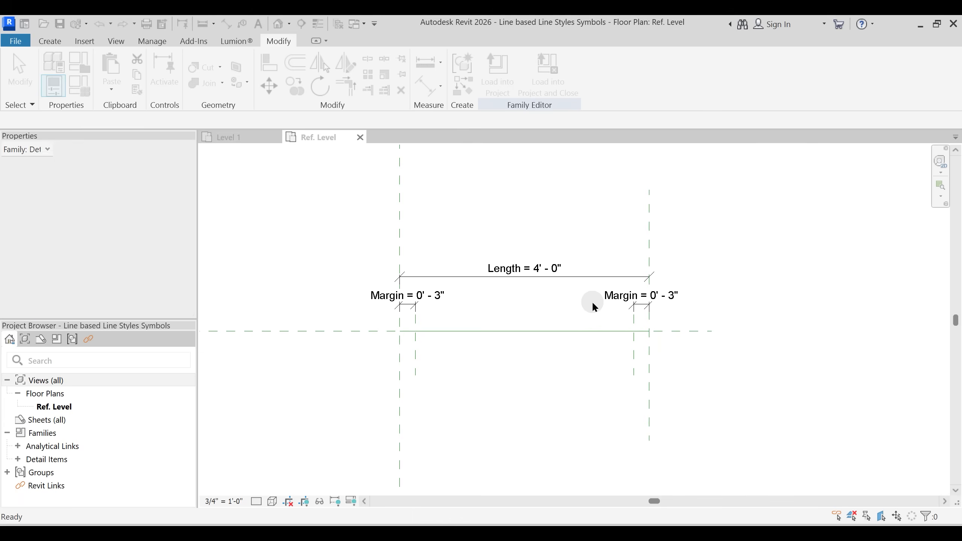
- Delete the instruction text note beside the reference plane intersection in the new annotation family
left_click(591, 302)
left_click(598, 292)
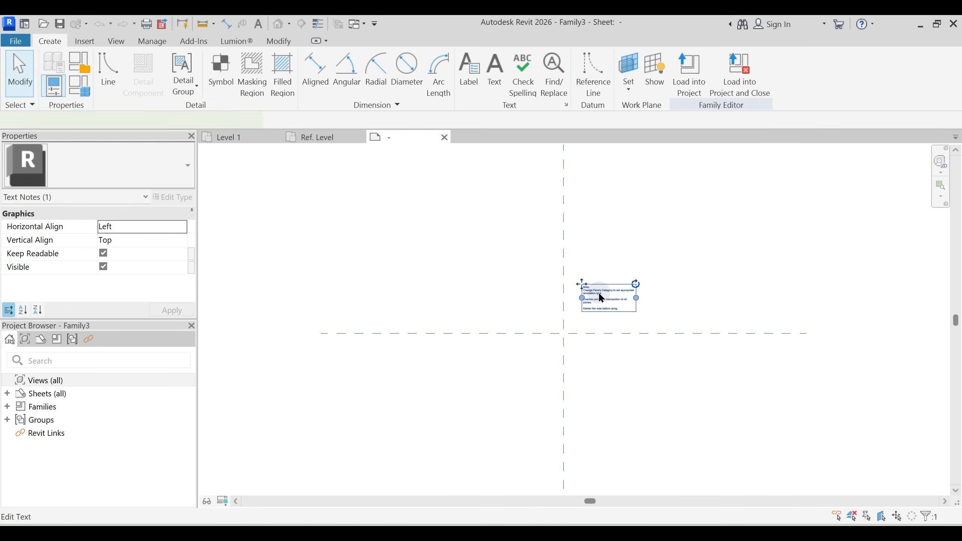
key("Delete")
scroll(547, 341, "up", 5)
middle_click_drag(546, 340, 566, 251)
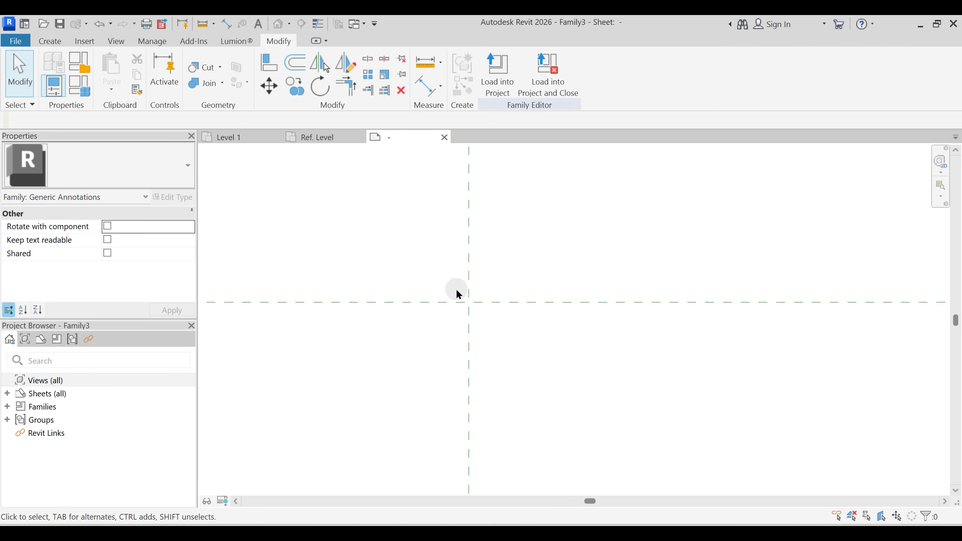
left_click(59, 45)
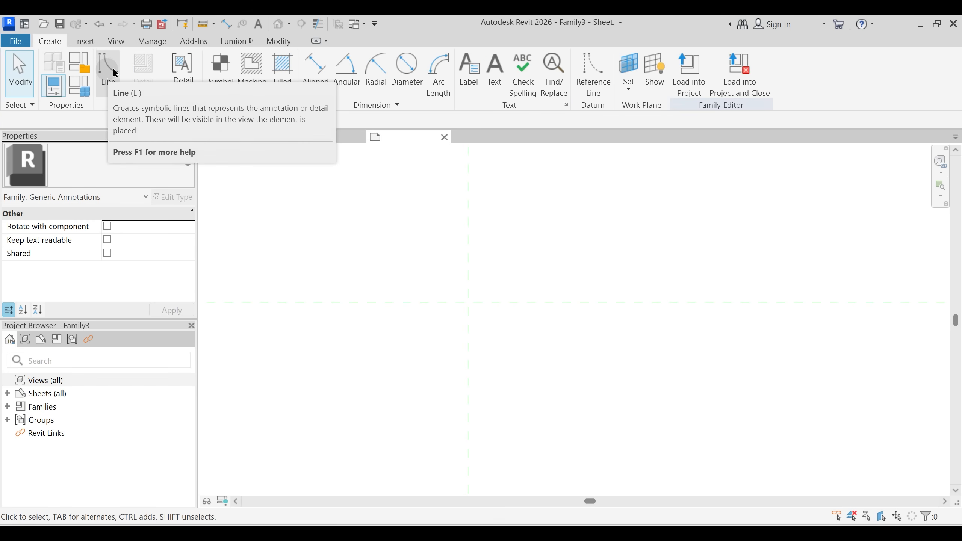
left_click(154, 40)
left_click(92, 81)
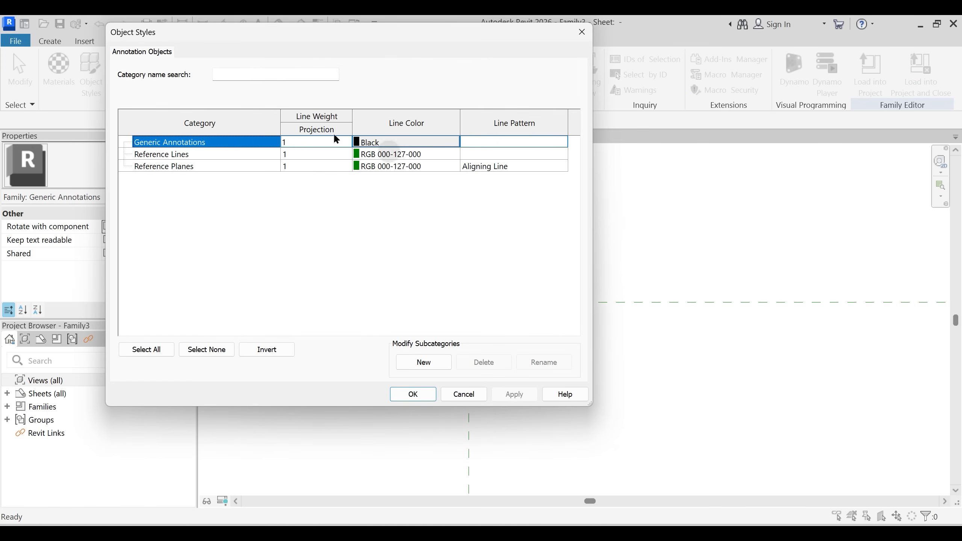
key("Escape")
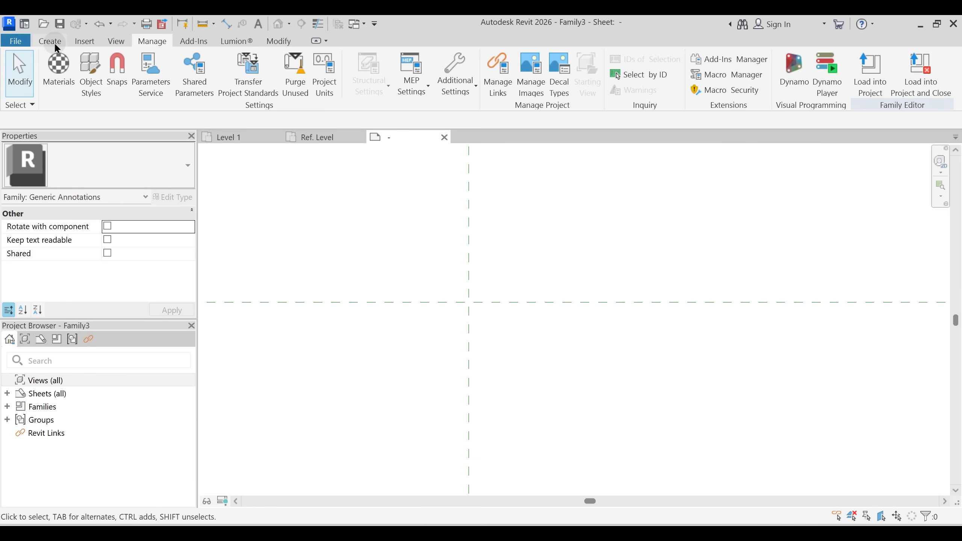
- Draw a circle with a 0.05" radius centred on the intersection of the two reference planes
left_click(53, 41)
left_click(103, 71)
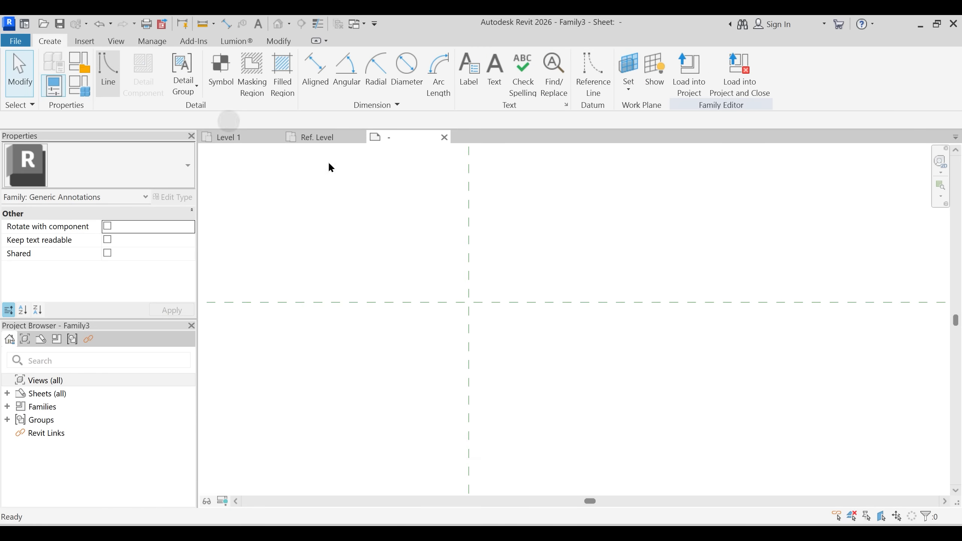
left_click(472, 334)
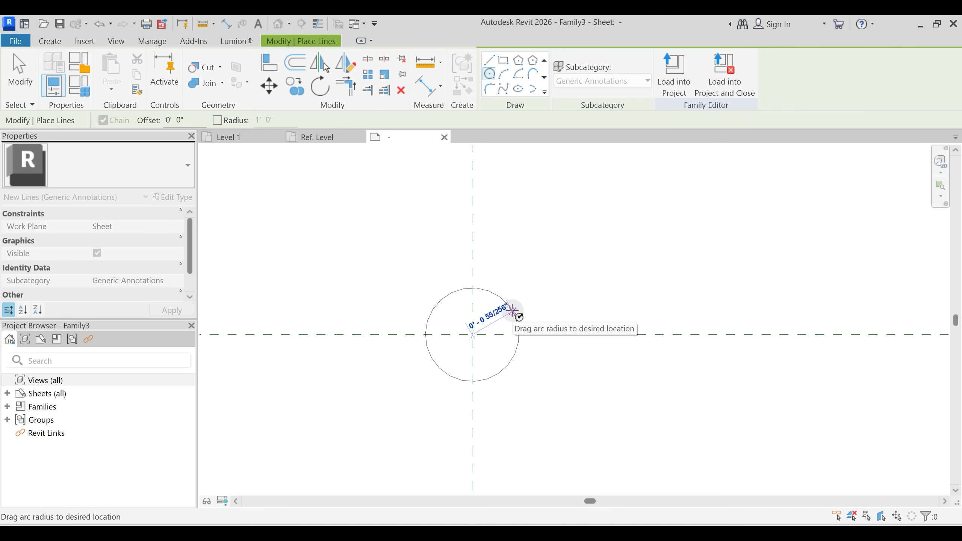
type("0.05\"")
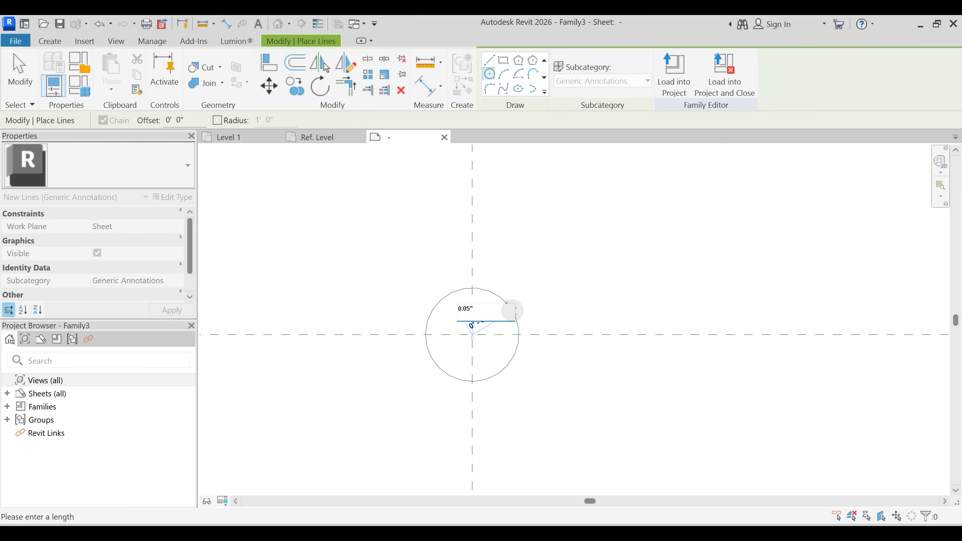
key("Return")
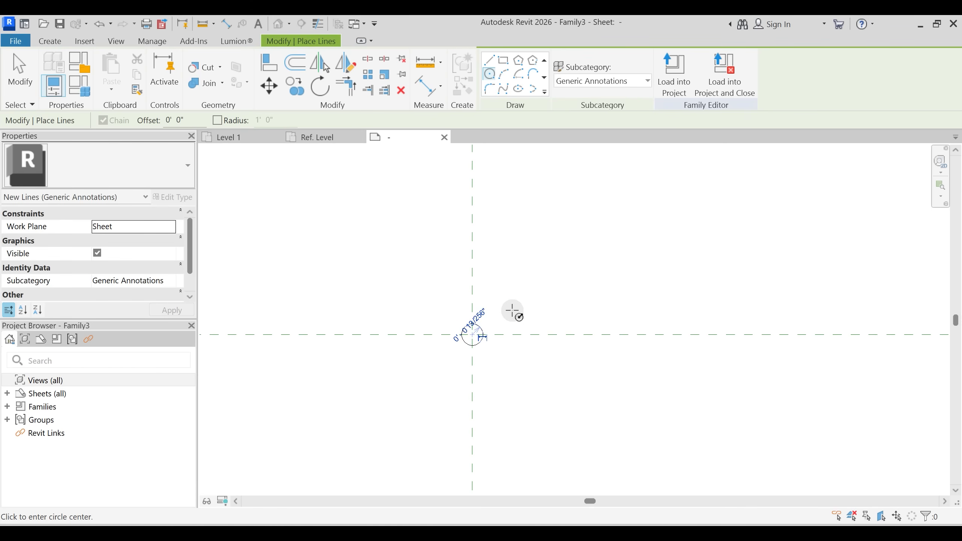
scroll(484, 334, "up", 4)
scroll(484, 333, "up", 3)
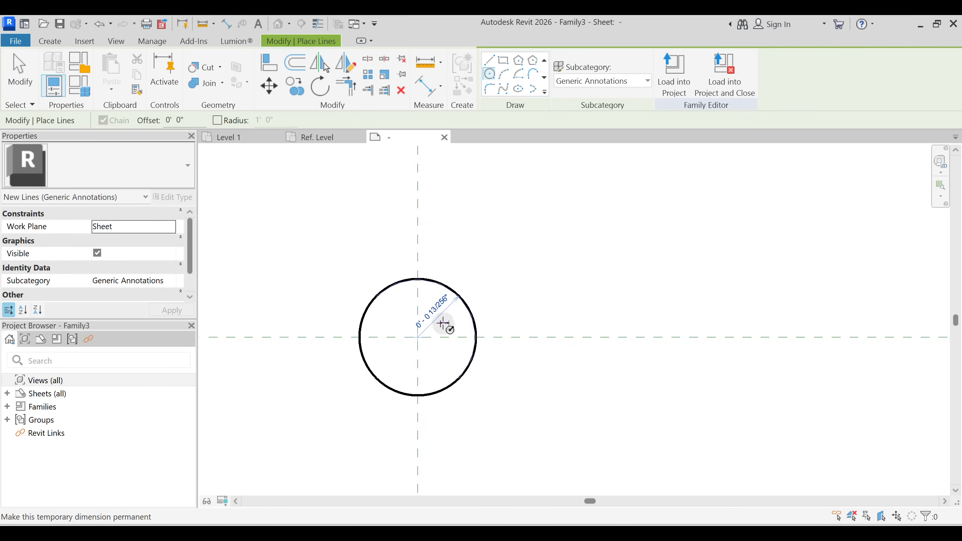
scroll(536, 275, "down", 2)
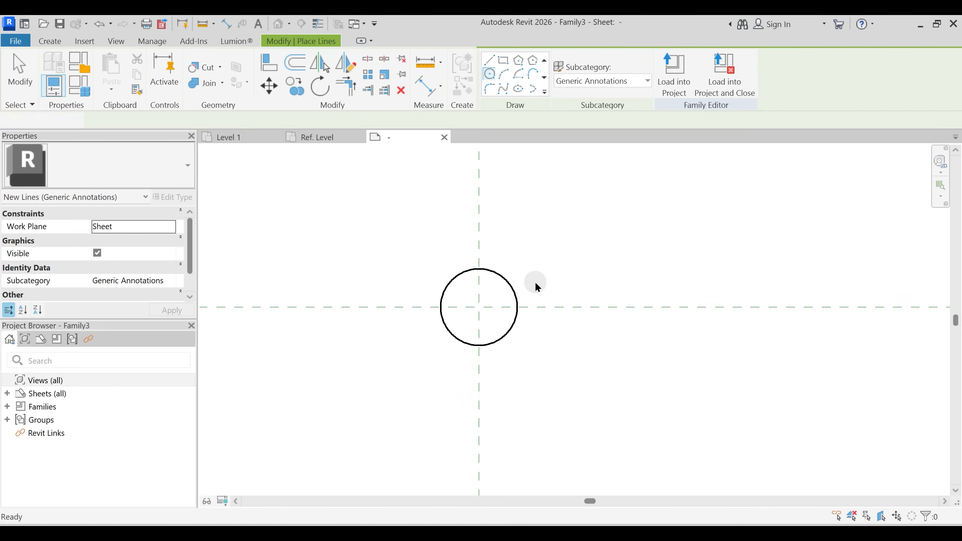
key("Escape")
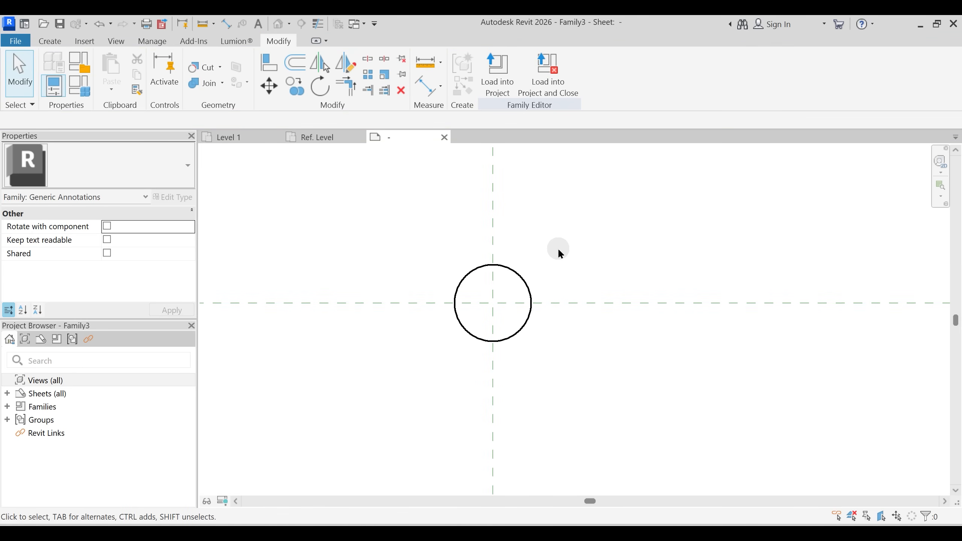
middle_click_drag(557, 247, 551, 261)
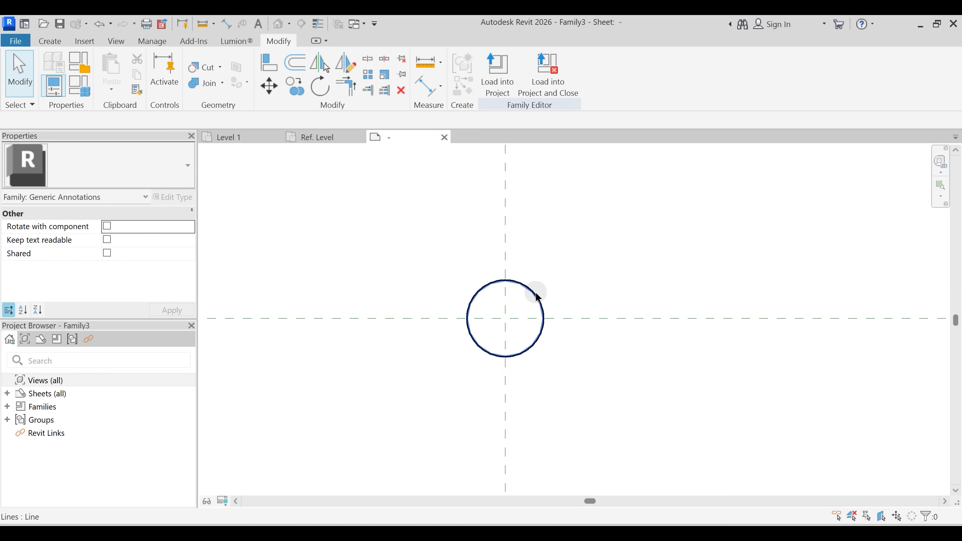
- Start a filled region in the annotation family and rename its Solid Black type as Solid Red
left_click(50, 41)
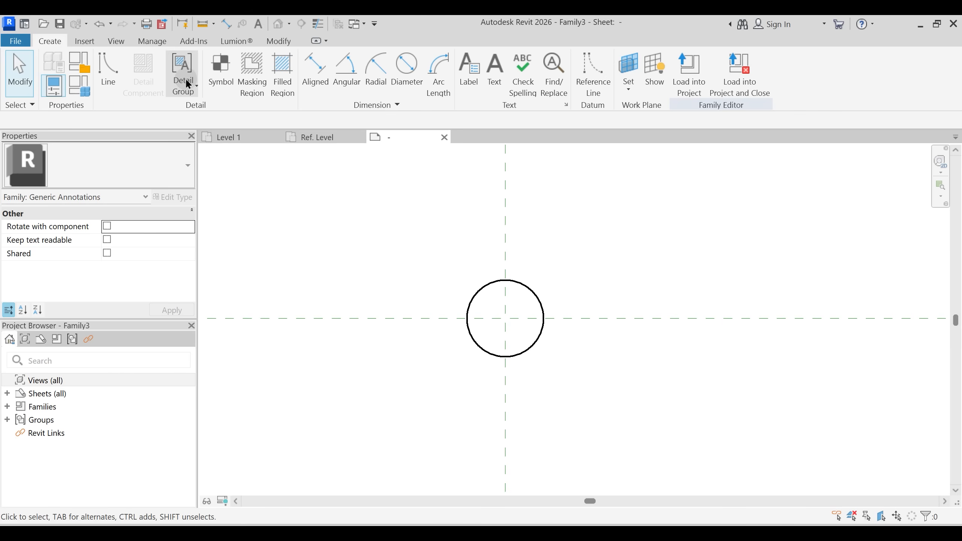
left_click(283, 78)
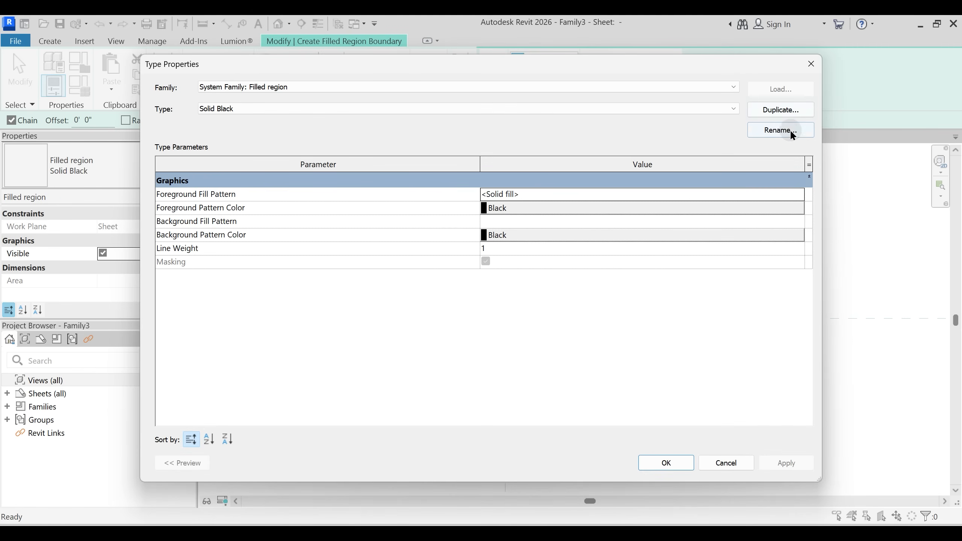
left_click(791, 133)
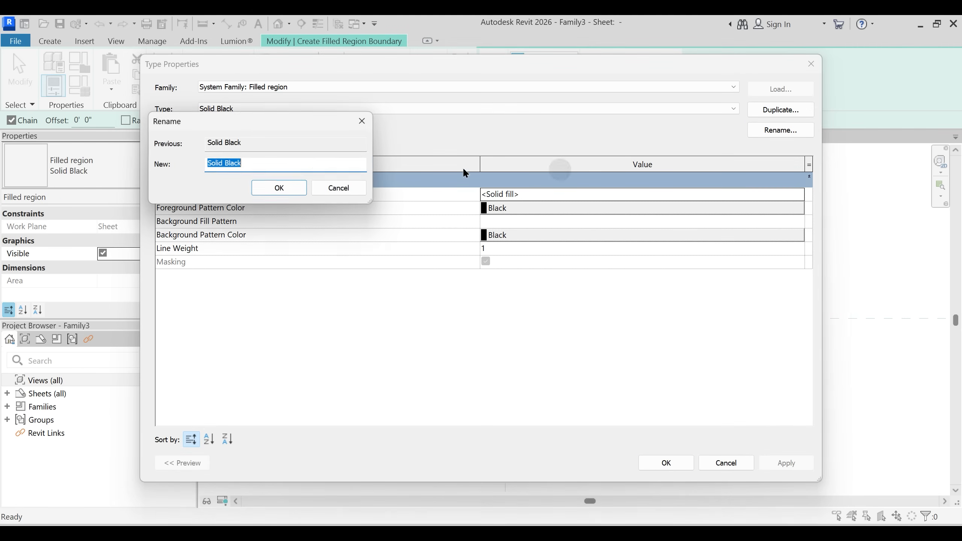
left_click(280, 165)
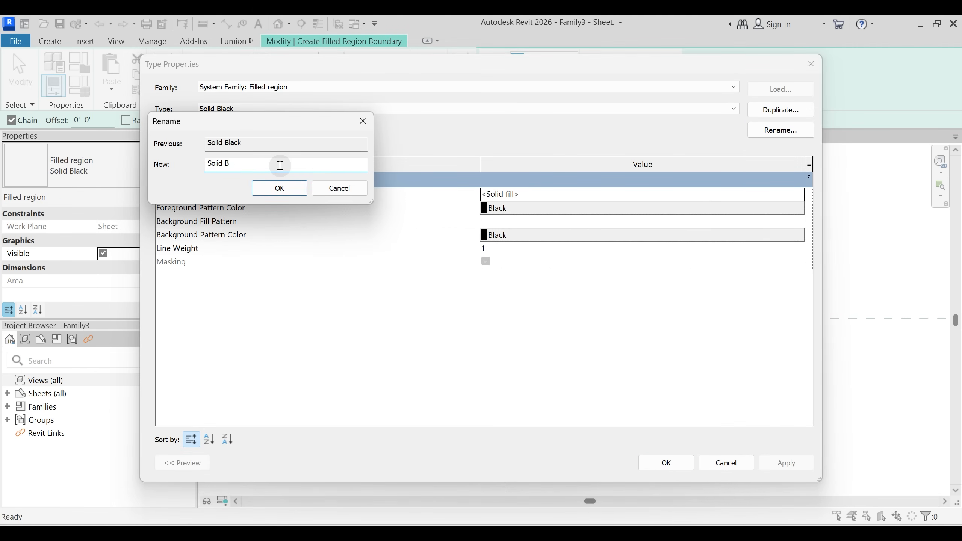
type("Red")
key("Return")
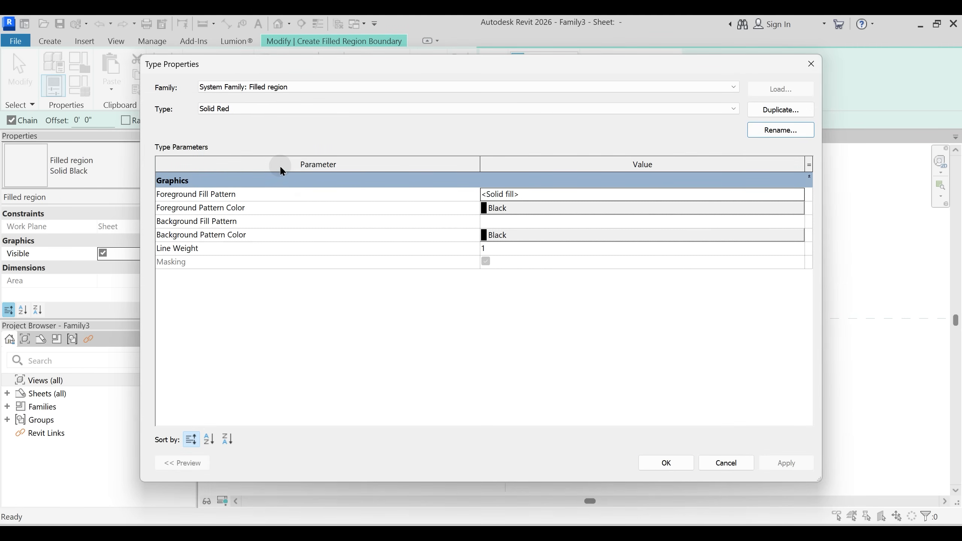
- Set the foreground and background pattern colors of the Solid Red filled region type to Red
left_click(571, 209)
left_click(367, 284)
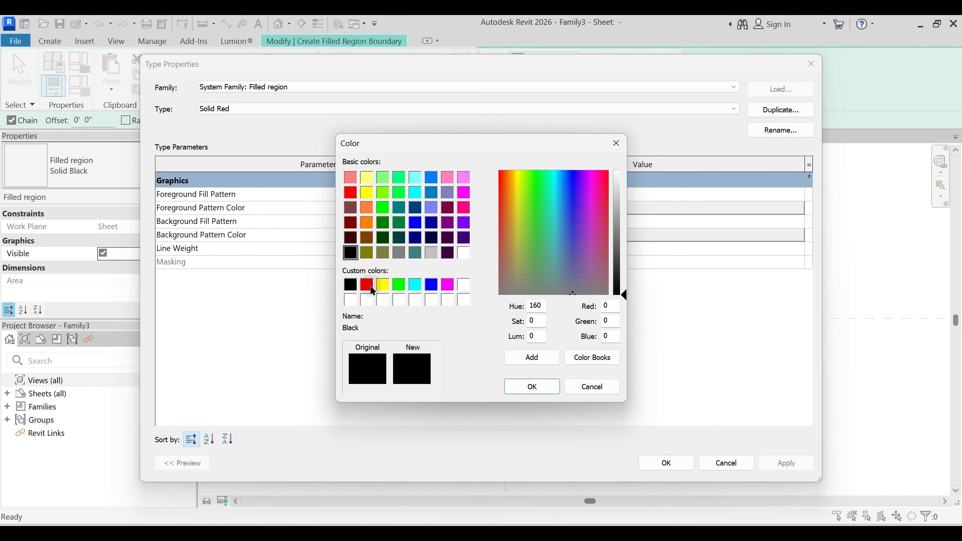
left_click(532, 385)
left_click(510, 237)
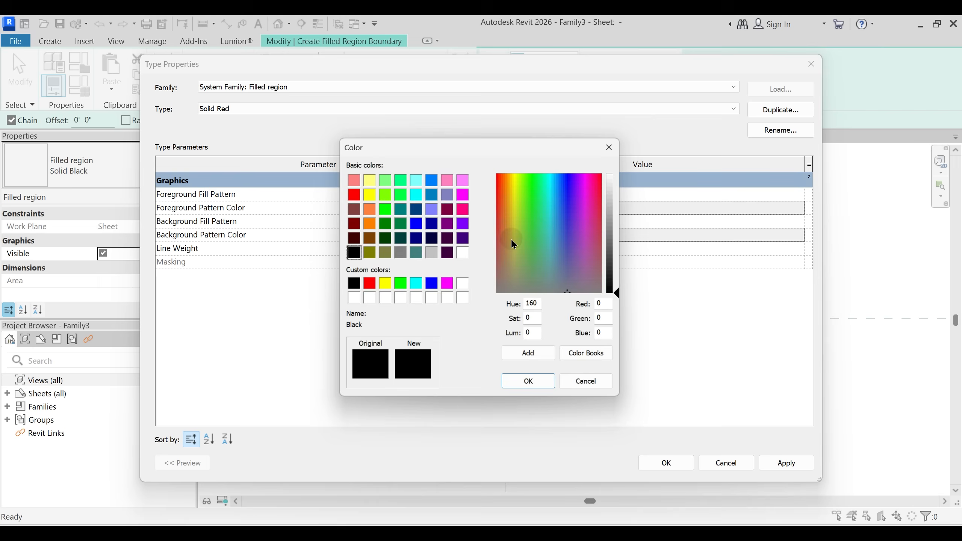
left_click(367, 284)
left_click(532, 386)
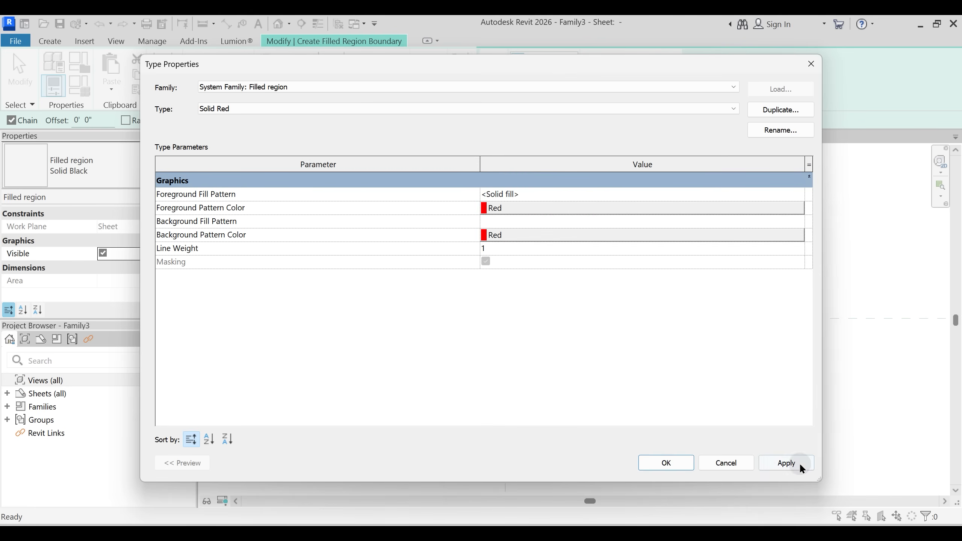
left_click(652, 461)
- Pick the existing circle as the locked boundary of the Solid Red filled region and finish the region
scroll(530, 68, "down", 1)
left_click(518, 88)
left_click(521, 289)
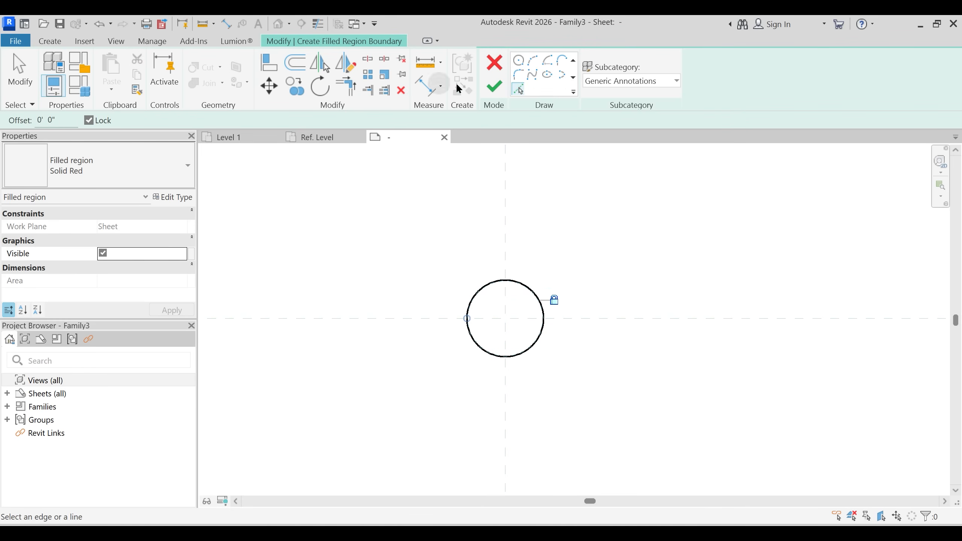
left_click(493, 86)
left_click(623, 355)
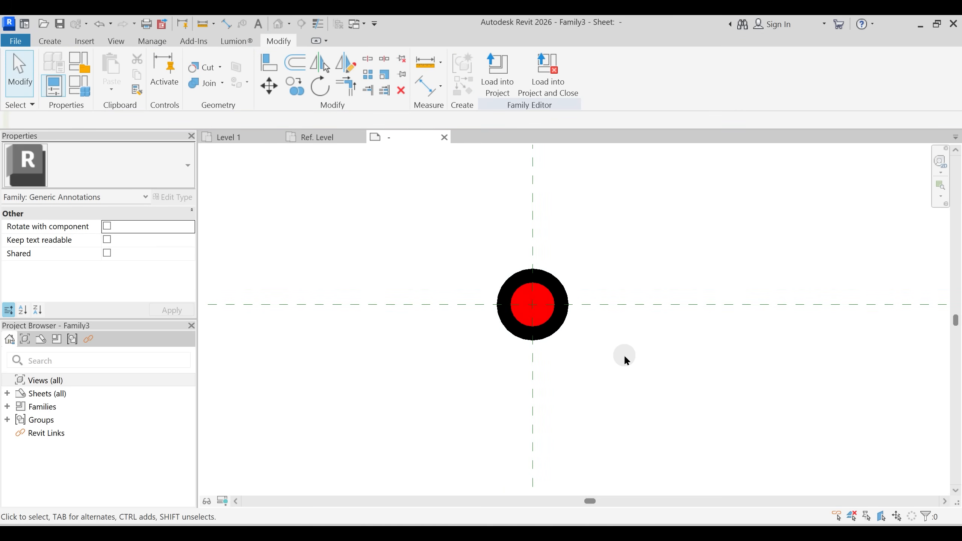
- Turn on thin line display for the view of the filled circle
left_click(317, 24)
left_click(590, 366)
scroll(589, 367, "up", 2)
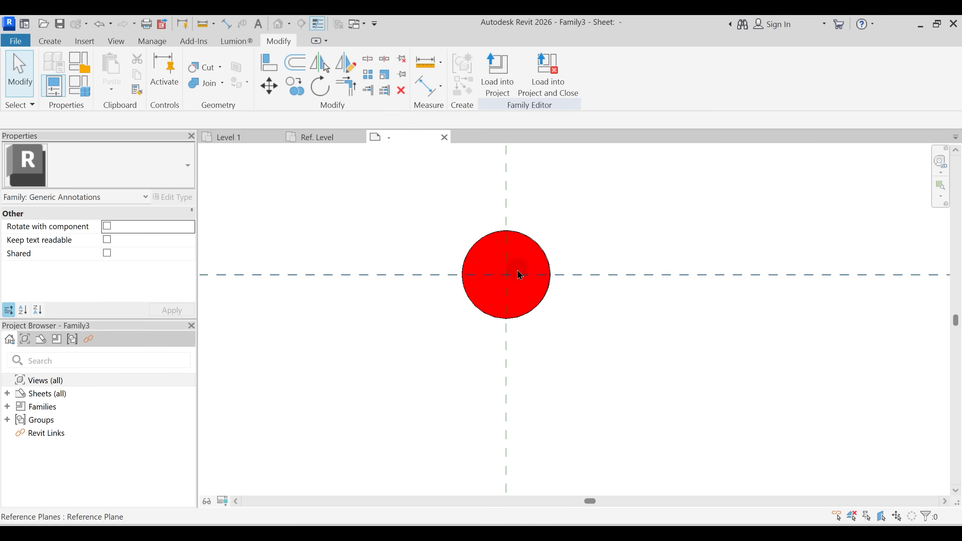
key("ctrl")
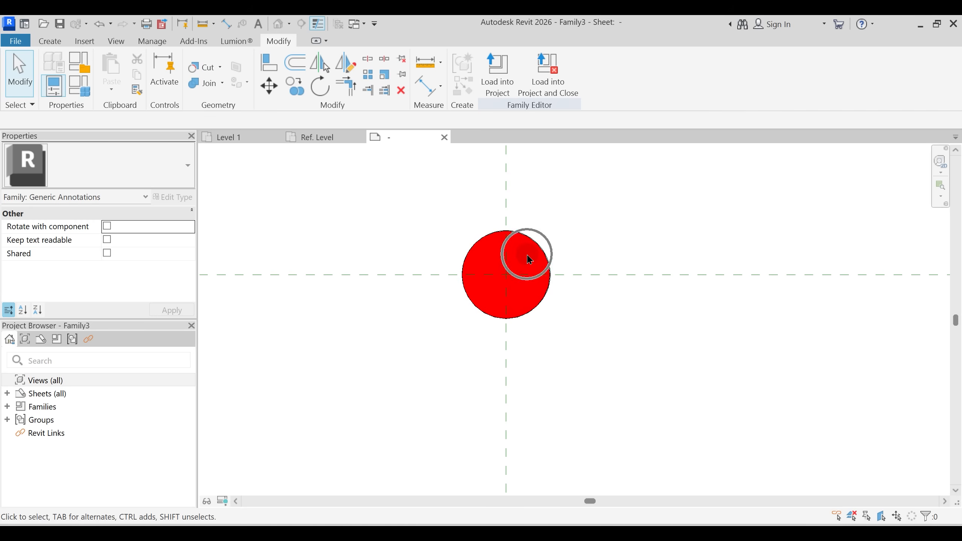
key("ctrl")
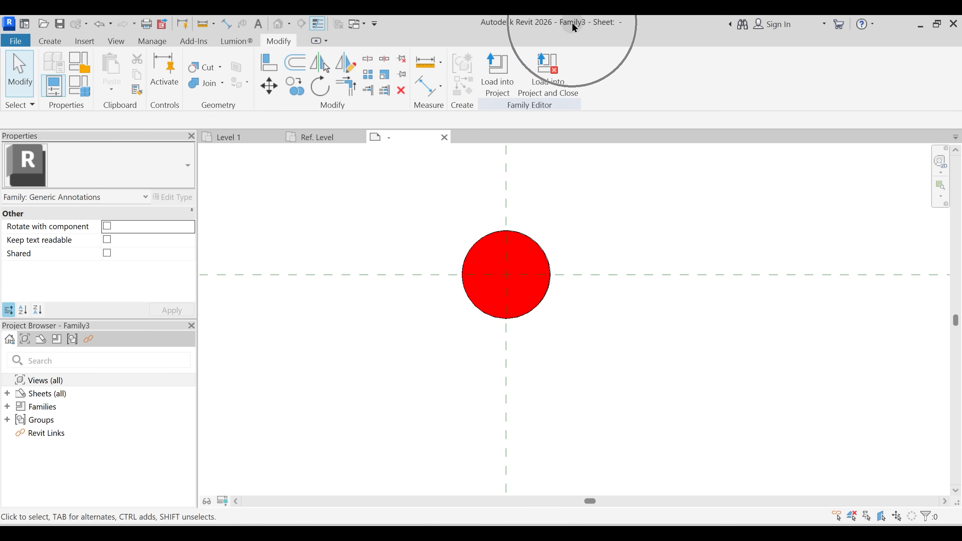
- Load the circle annotation family into Line based Line Styles Symbols.rfa only, leaving Project1 out
left_click(497, 85)
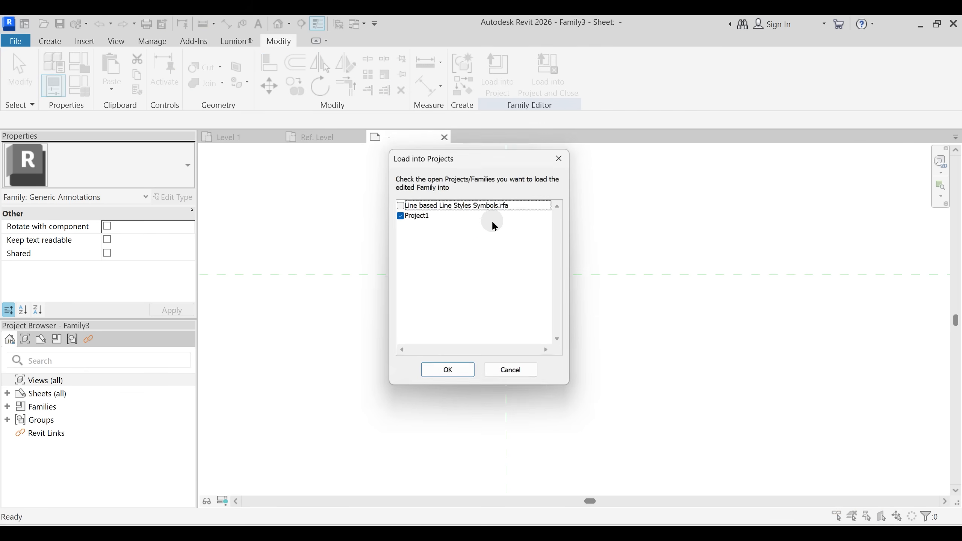
left_click(399, 203)
left_click(399, 214)
left_click(455, 377)
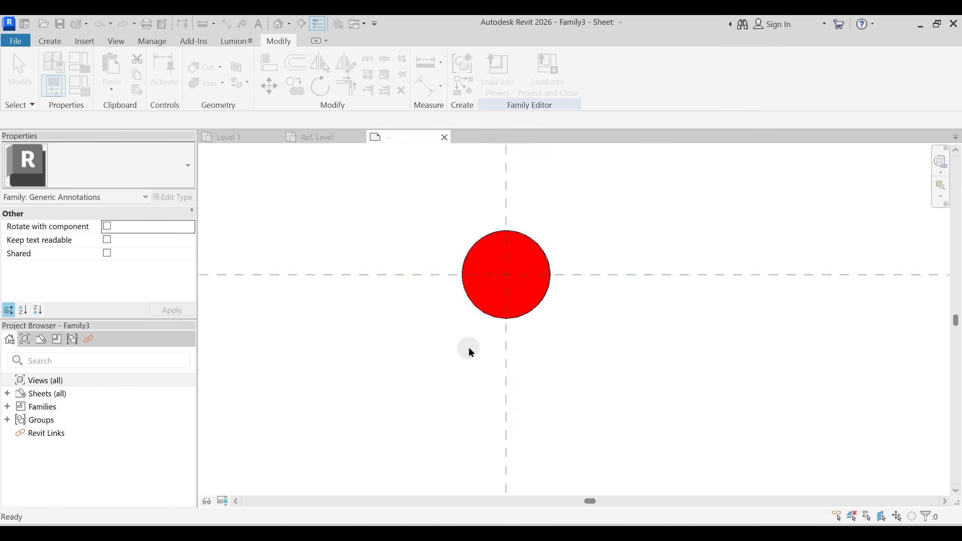
- Place one circle symbol below the reference line near the first margin plane and close the circle annotation family
scroll(481, 347, "up", 3)
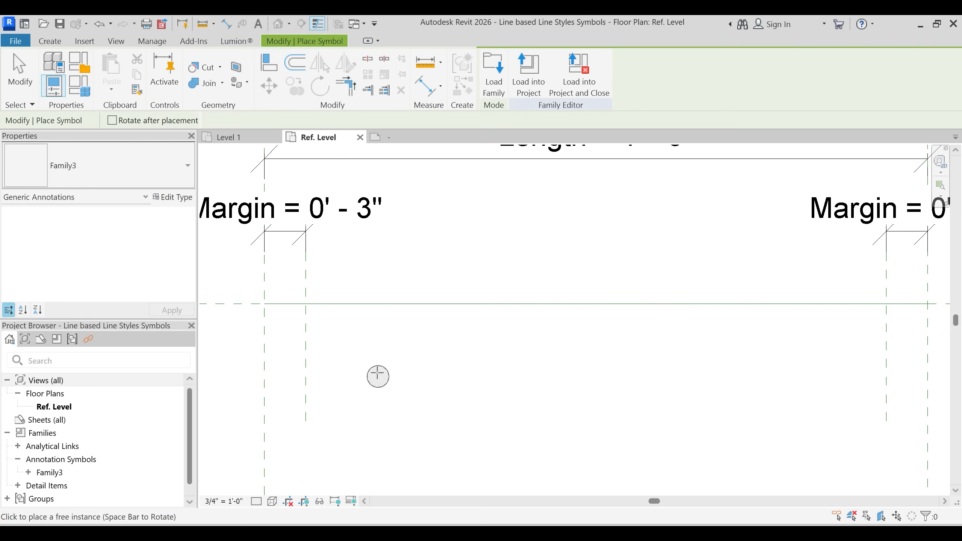
left_click(369, 366)
key("Escape")
middle_click_drag(470, 334, 526, 316)
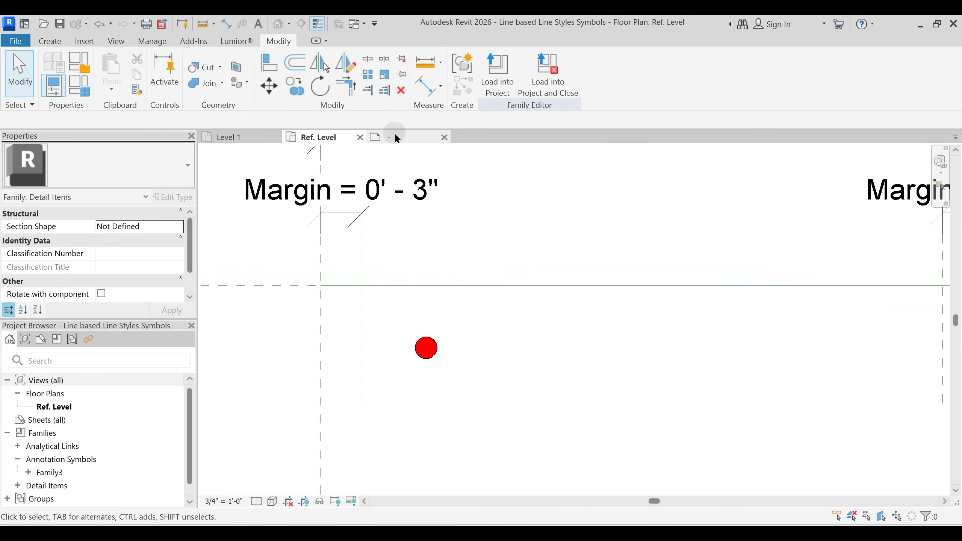
left_click(445, 137)
left_click(524, 280)
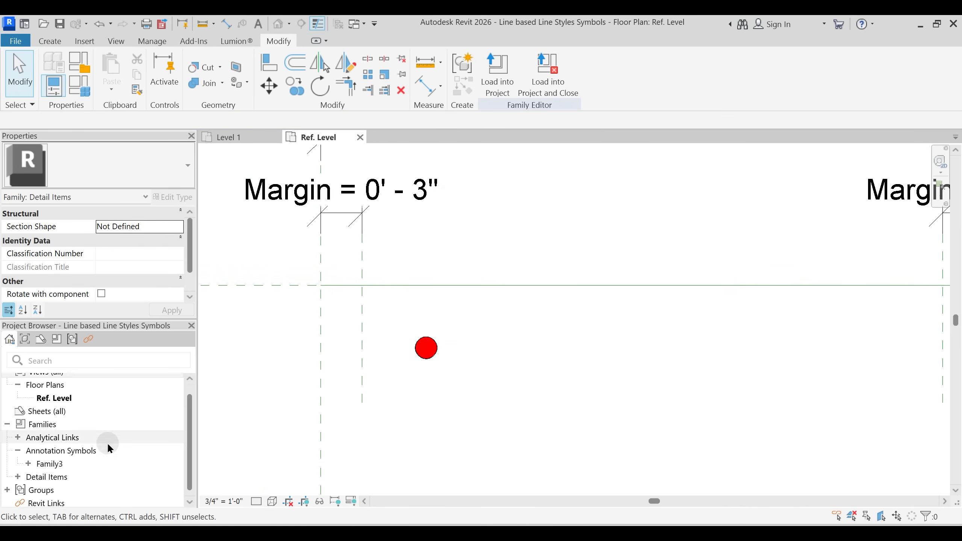
- Rename the loaded Family3 annotation symbol family as Fenceline Circle
scroll(22, 463, "down", 1)
double_click(50, 462)
right_click(52, 460)
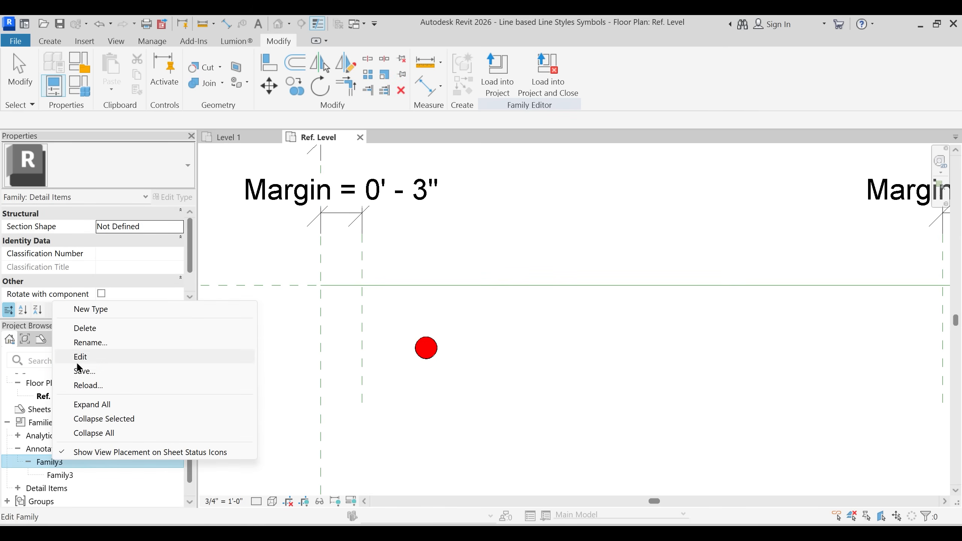
left_click(95, 341)
type("Fencel")
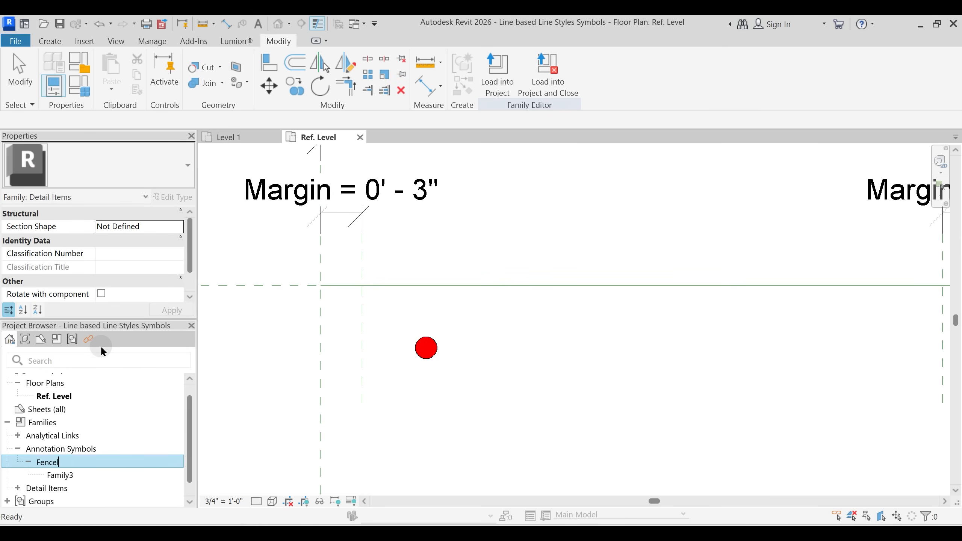
type("ine Circle")
key("Return")
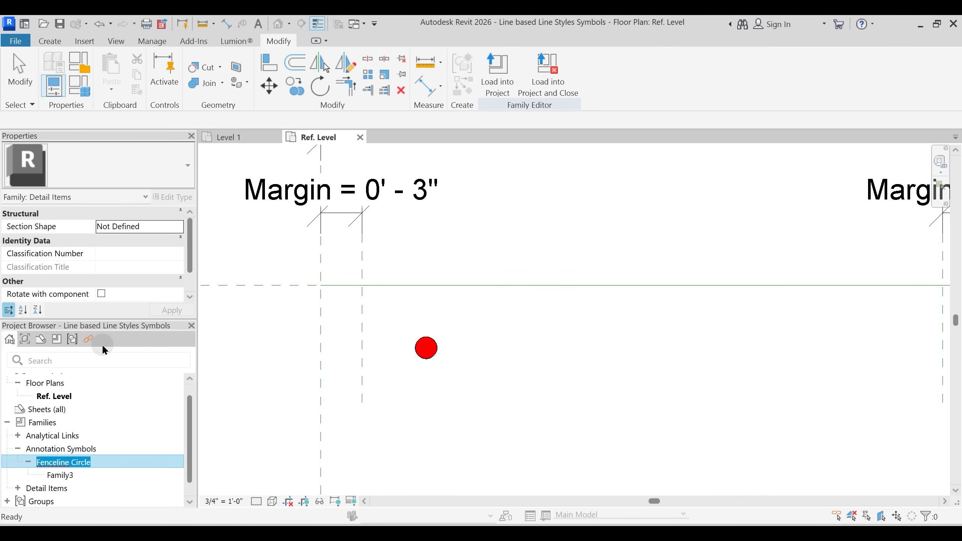
- Rename the Family3 type under the Fenceline Circle family as Fenceline Circle
right_click(64, 475)
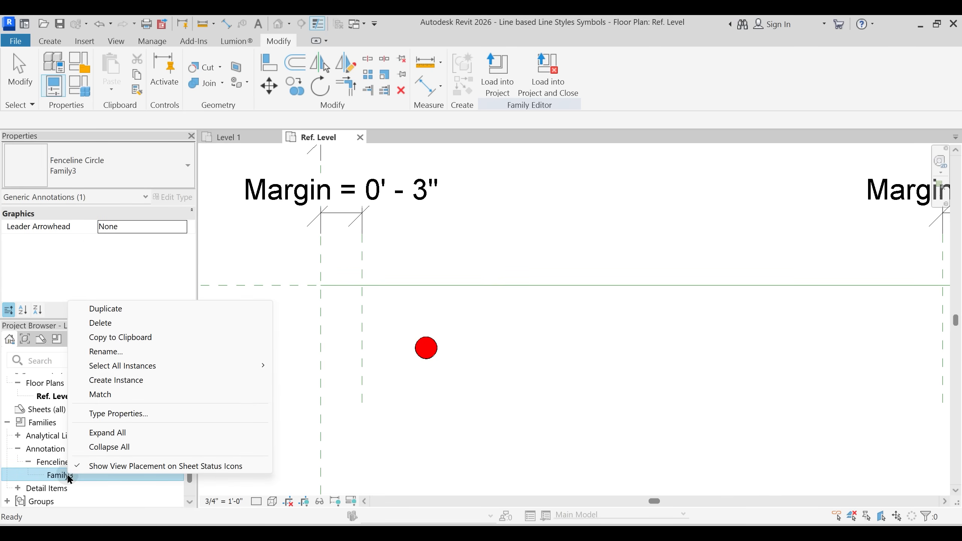
key("Escape")
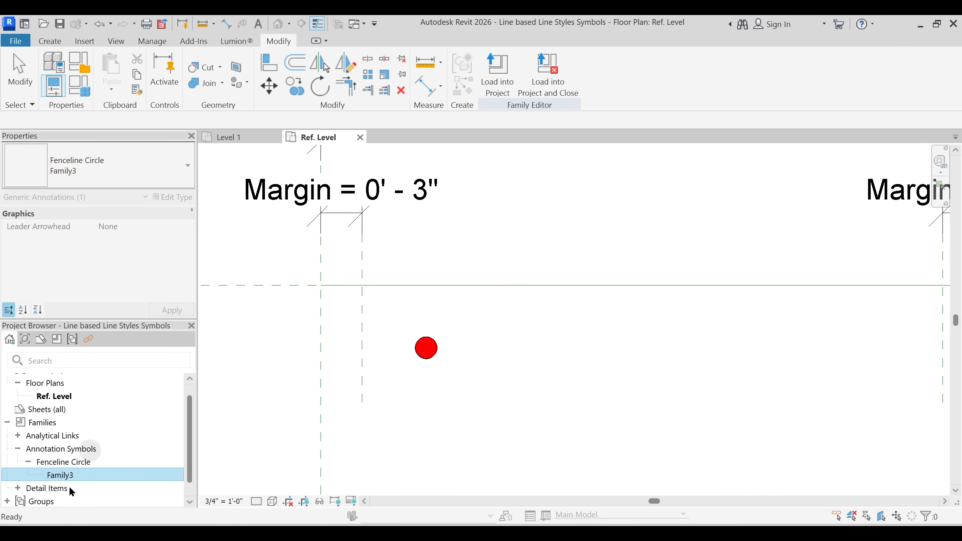
right_click(69, 474)
left_click(104, 349)
type("Fenceline Circle")
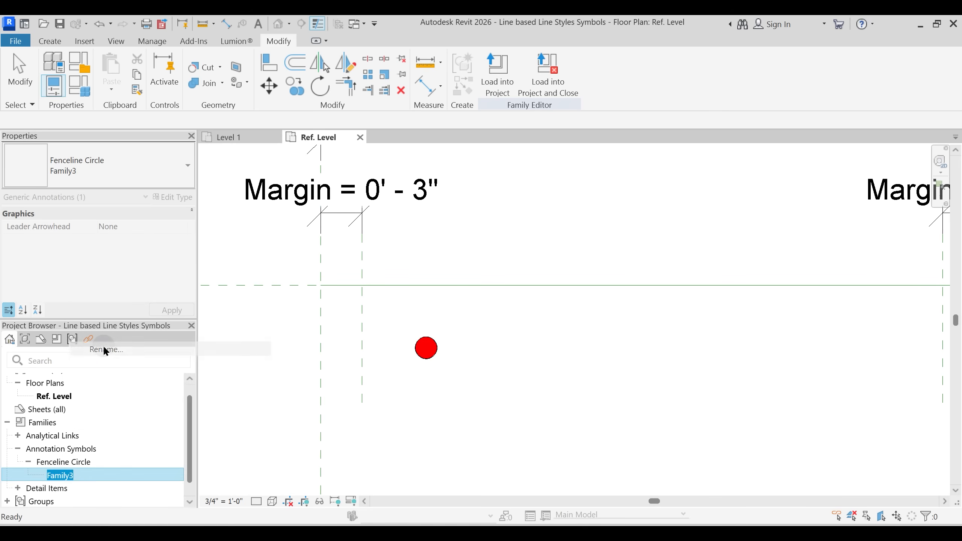
left_click(262, 352)
left_click(347, 312)
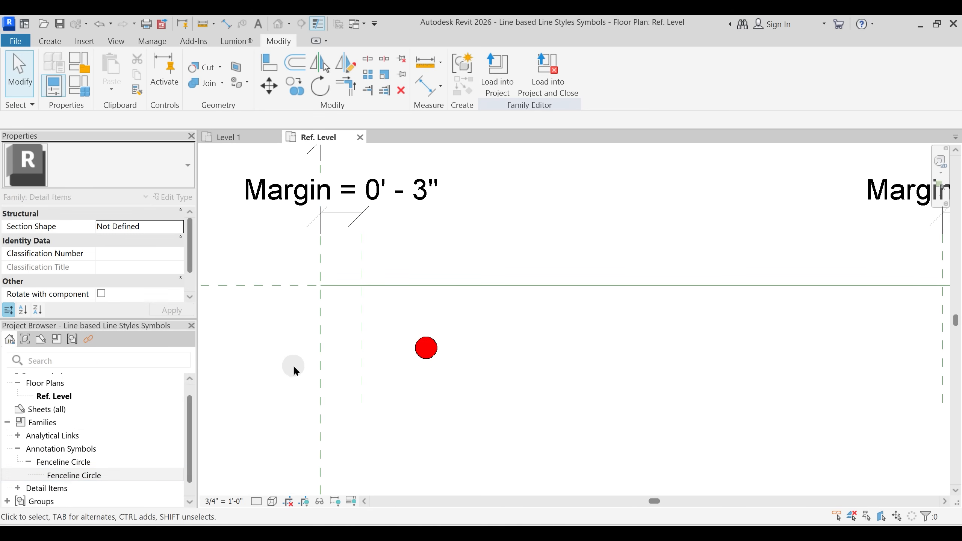
- Rename the Hot Water subcategory of Detail Items in Object Styles as Fencline Circle
left_click(152, 41)
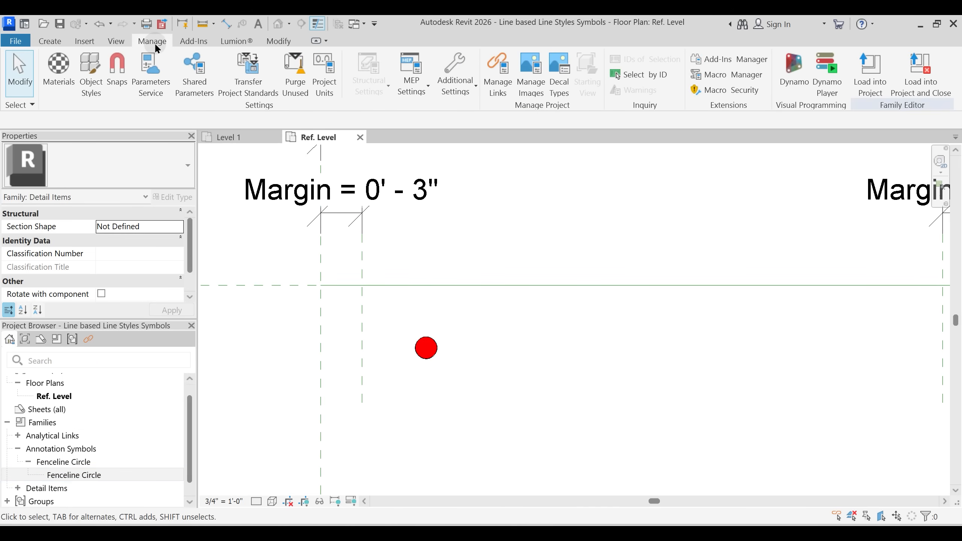
left_click(91, 75)
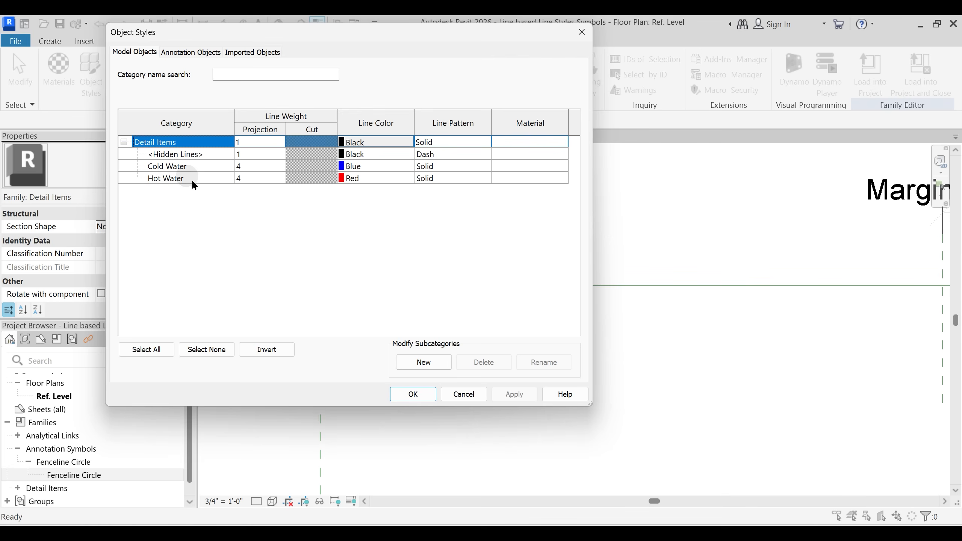
left_click(181, 178)
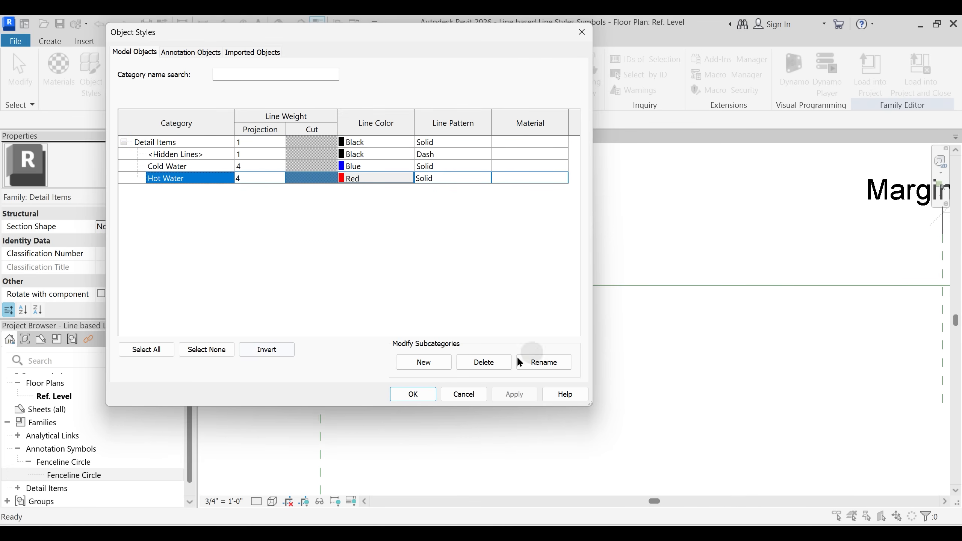
left_click(543, 362)
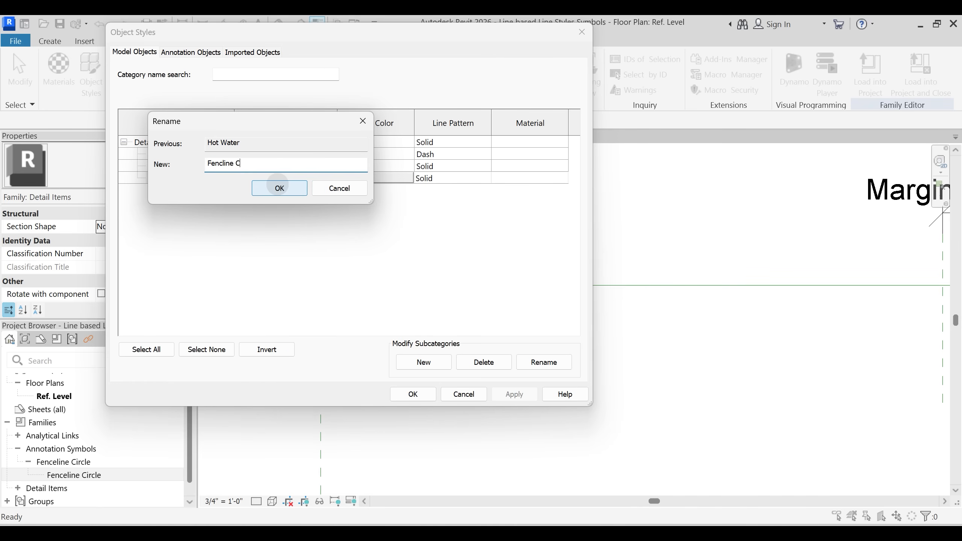
type("e")
left_click(279, 188)
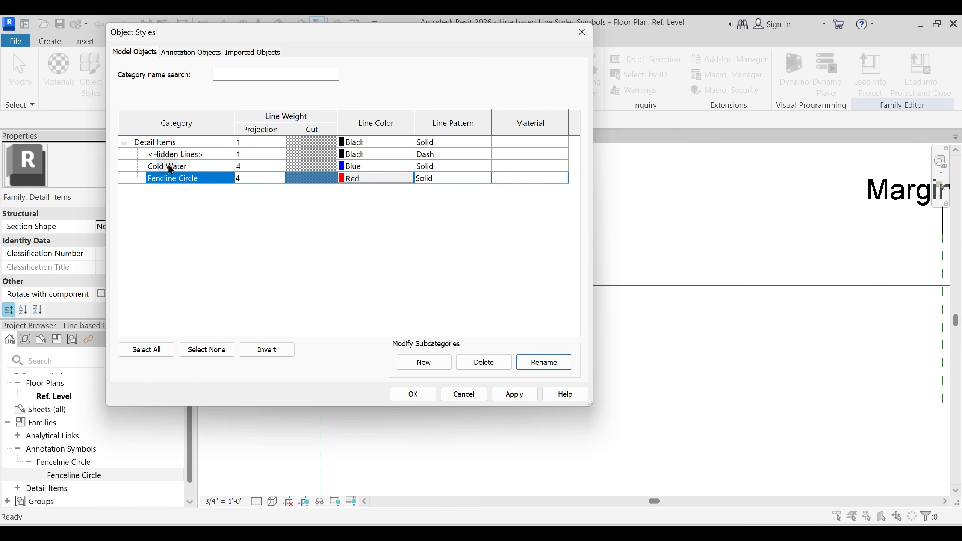
- Rename the Cold Water subcategory of Detail Items as Fenceline Square and apply the object style changes
left_click(178, 166)
left_click(543, 361)
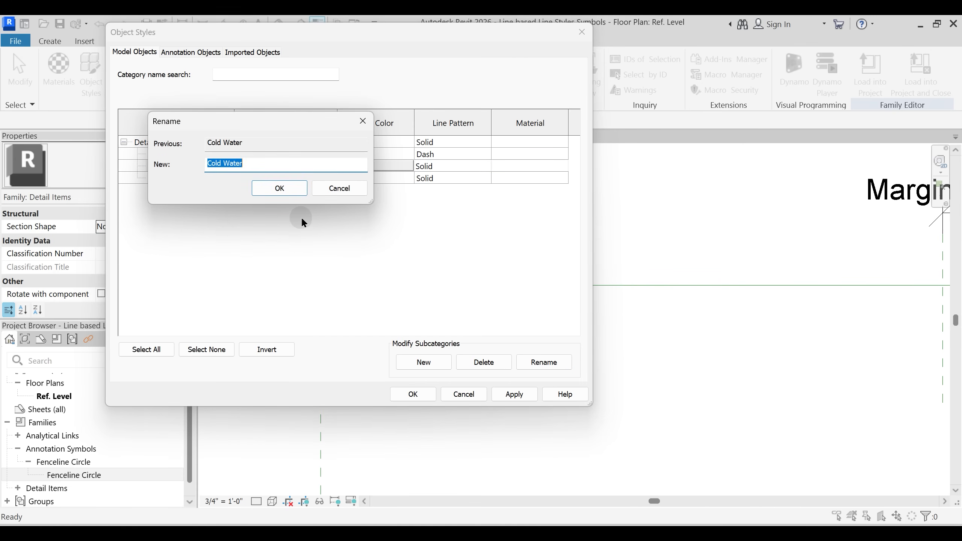
type("Fence")
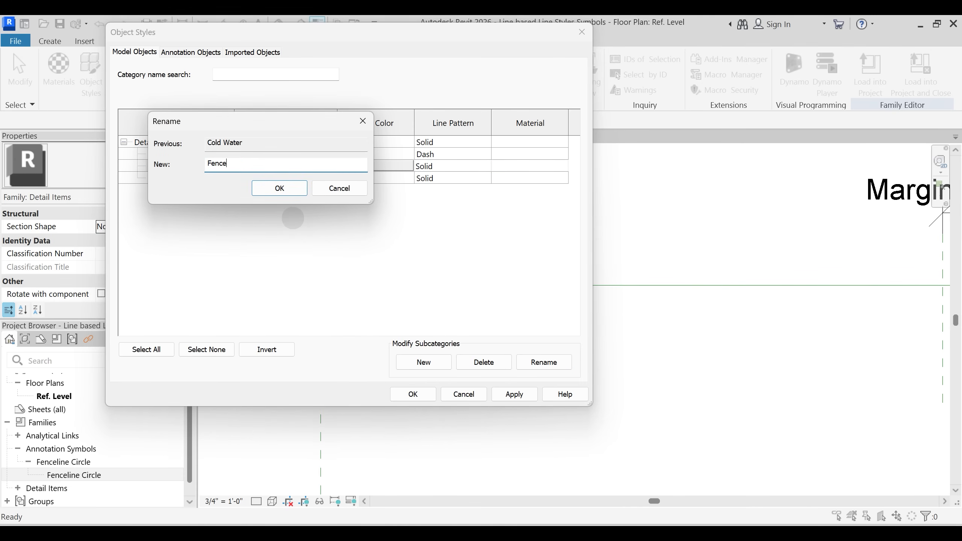
type("line Square")
key("Return")
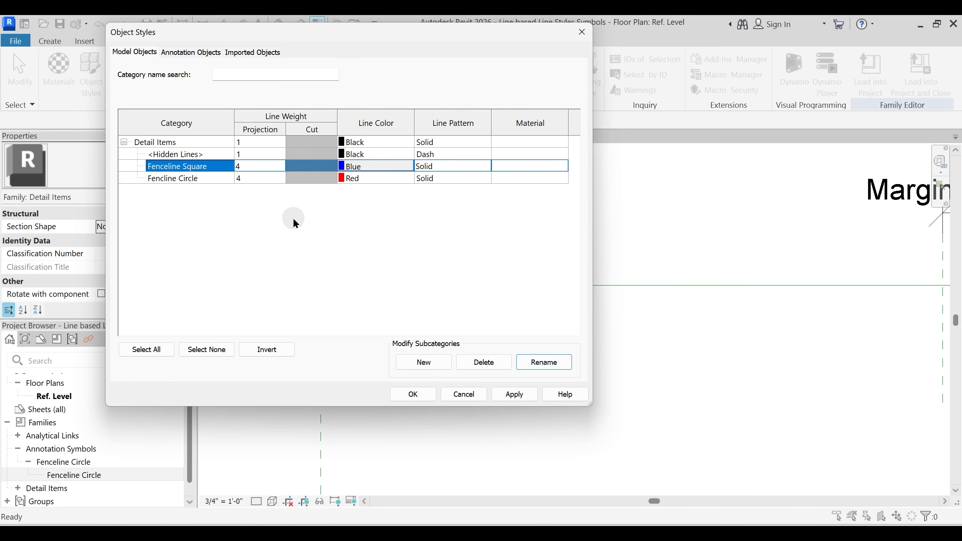
left_click(365, 178)
left_click(514, 394)
left_click(406, 394)
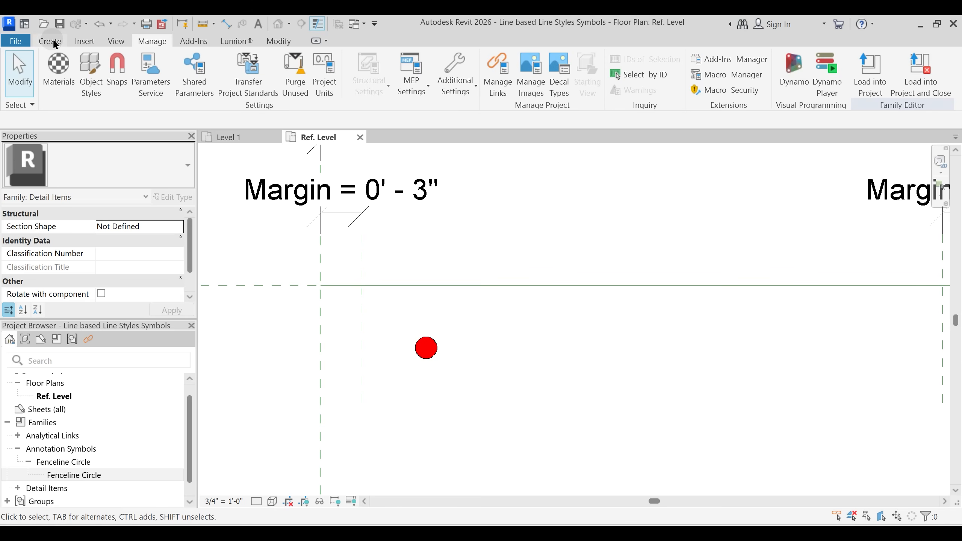
- Draw a line in the Fencline Circle subcategory by picking the existing horizontal line between the end reference planes
left_click(52, 42)
left_click(114, 75)
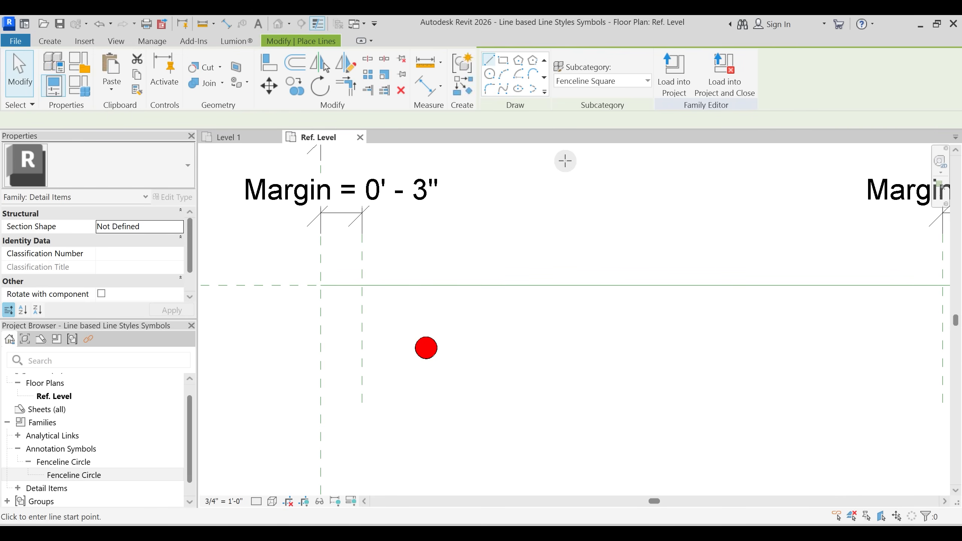
left_click(592, 80)
left_click(586, 156)
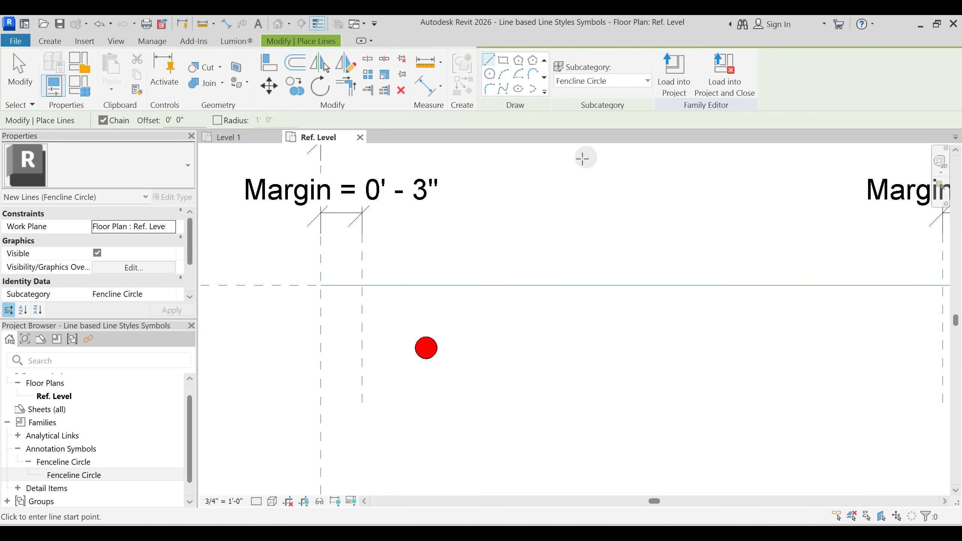
scroll(498, 87, "down", 1)
left_click(491, 89)
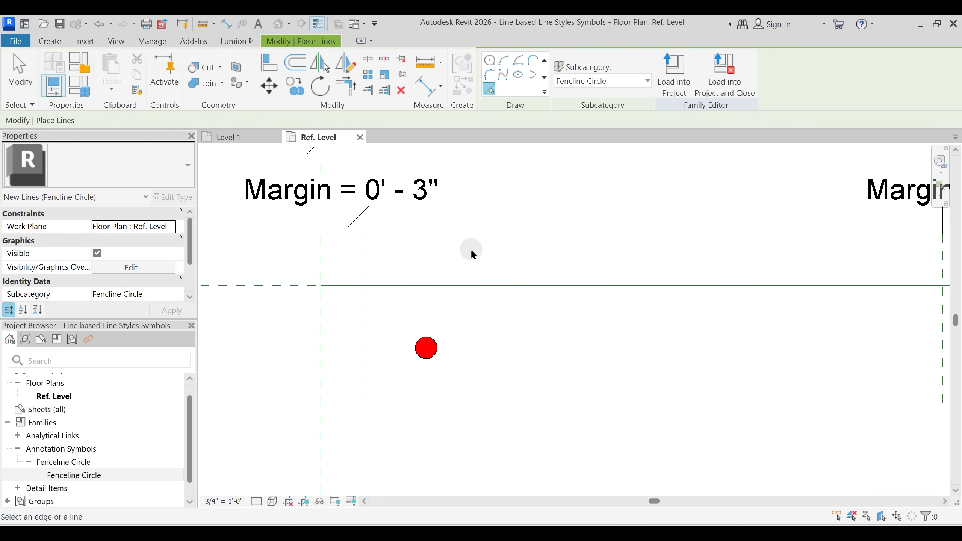
left_click(455, 286)
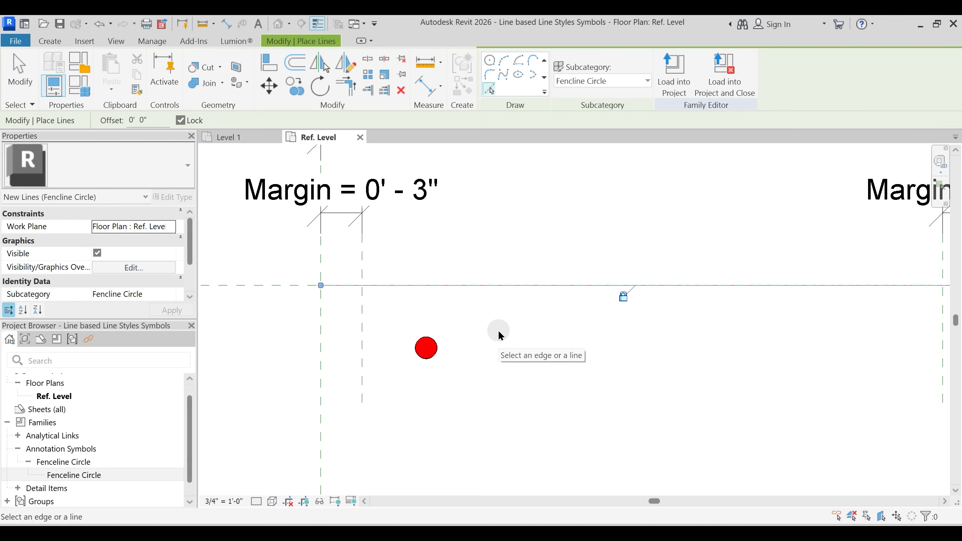
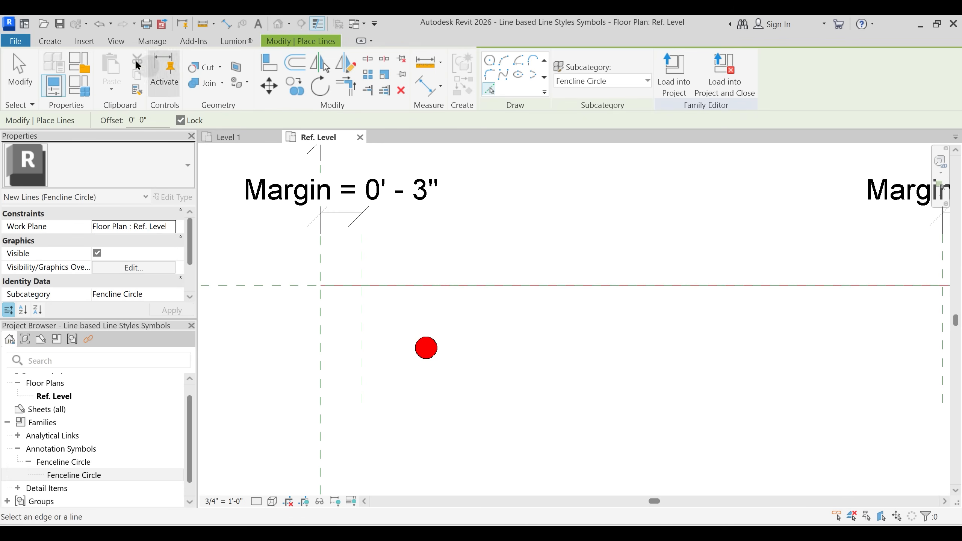
- Check the Detail Items object styles and turn off the Thin Lines display
left_click(157, 41)
left_click(93, 76)
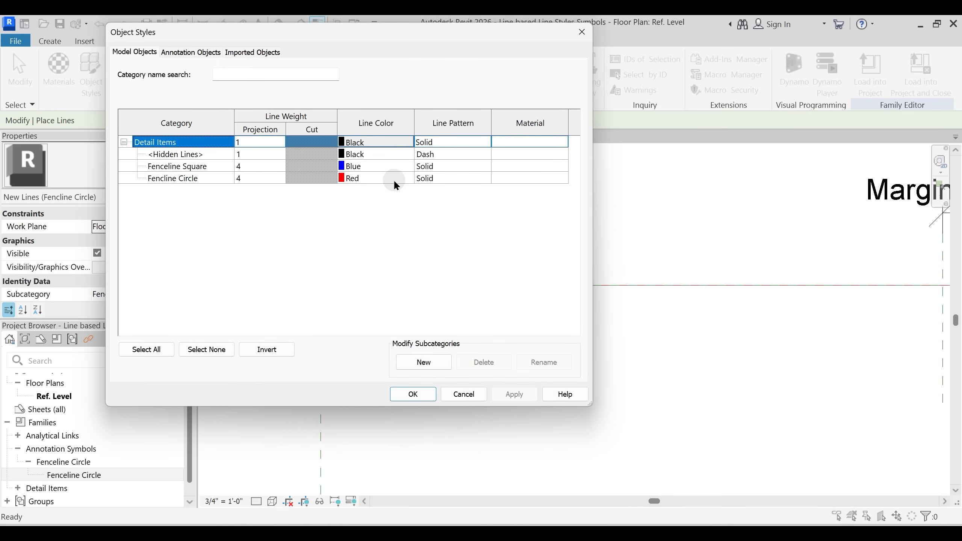
left_click(465, 394)
left_click(317, 24)
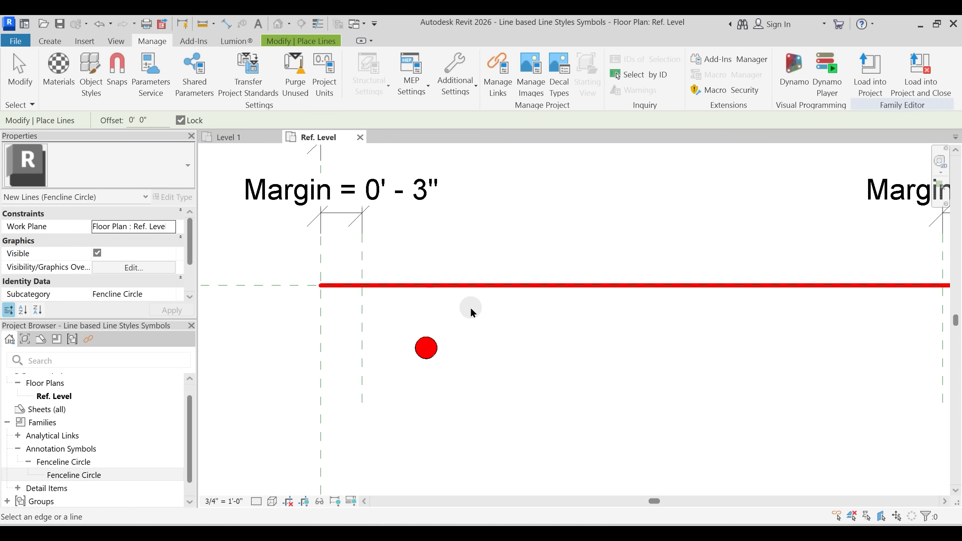
middle_click_drag(469, 330, 476, 313)
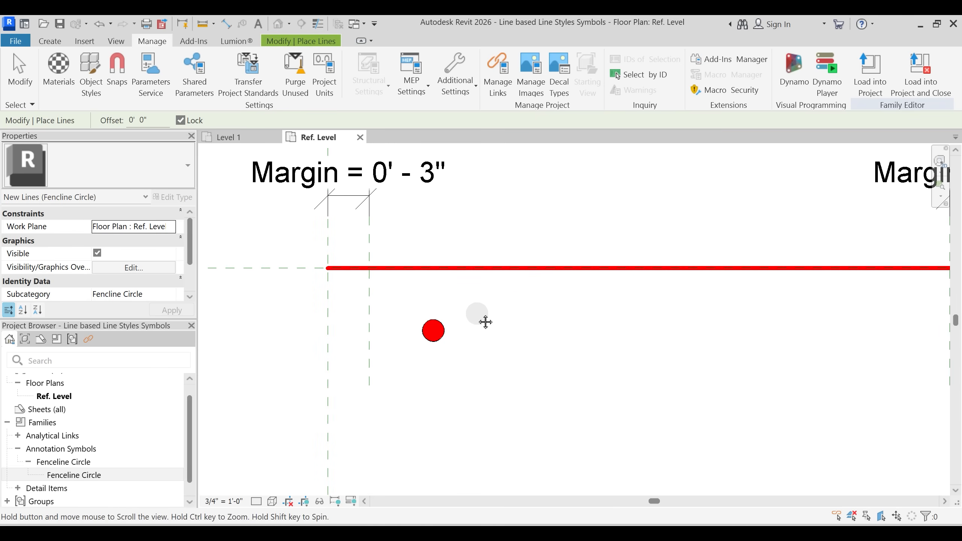
- Align the red circle symbol to the start-side margin reference plane and to the horizontal reference plane
left_click(61, 44)
left_click(307, 42)
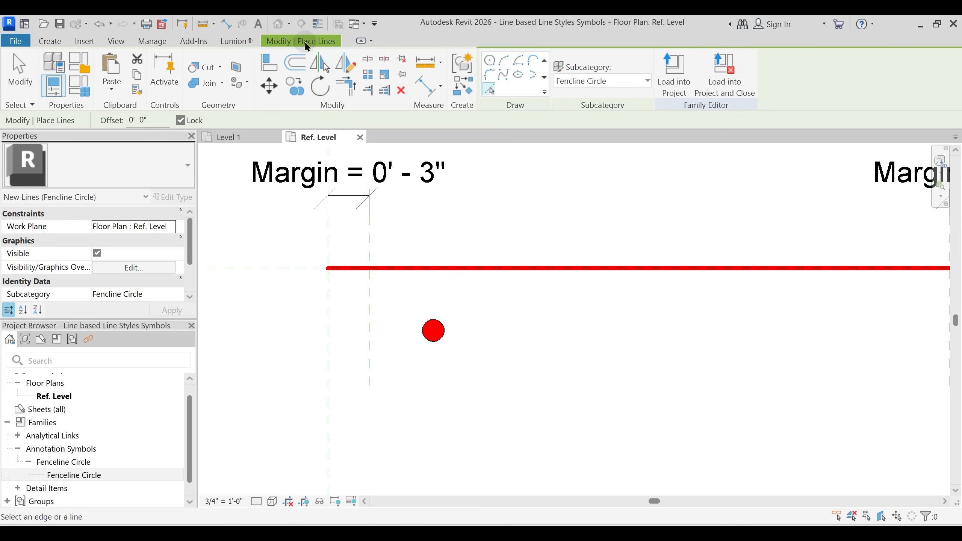
left_click(268, 63)
left_click(370, 332)
left_click(441, 339)
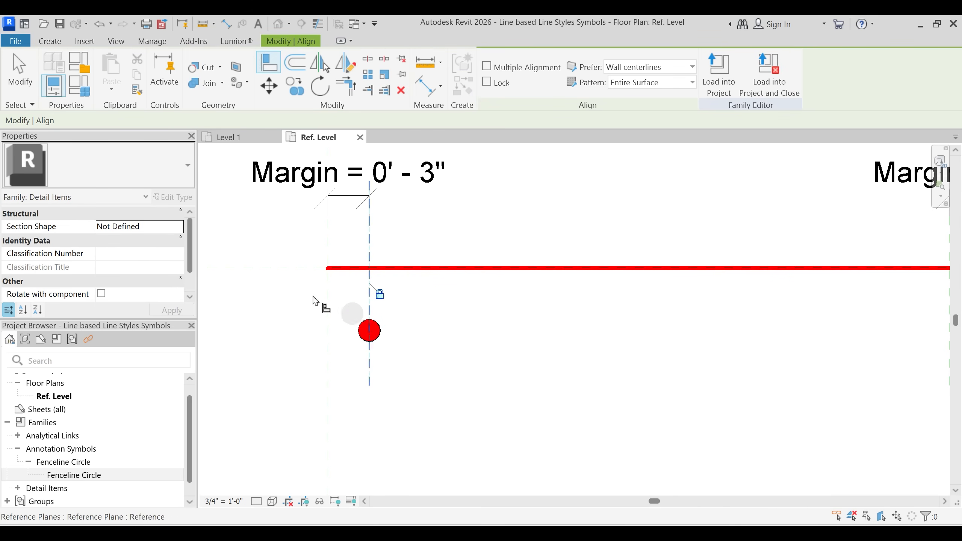
left_click(301, 268)
left_click(380, 328)
left_click(435, 269)
key("Escape")
key("Escape")
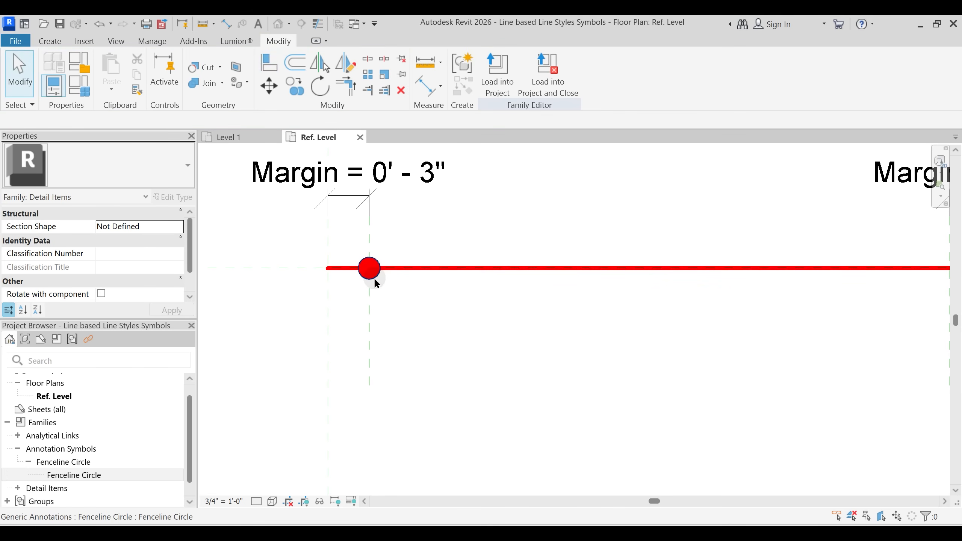
- Create a linear, grouped array of 2 circle symbols along the line, spaced about 1' - 10 1/2" apart
left_click(374, 280)
middle_click_drag(547, 343, 462, 333)
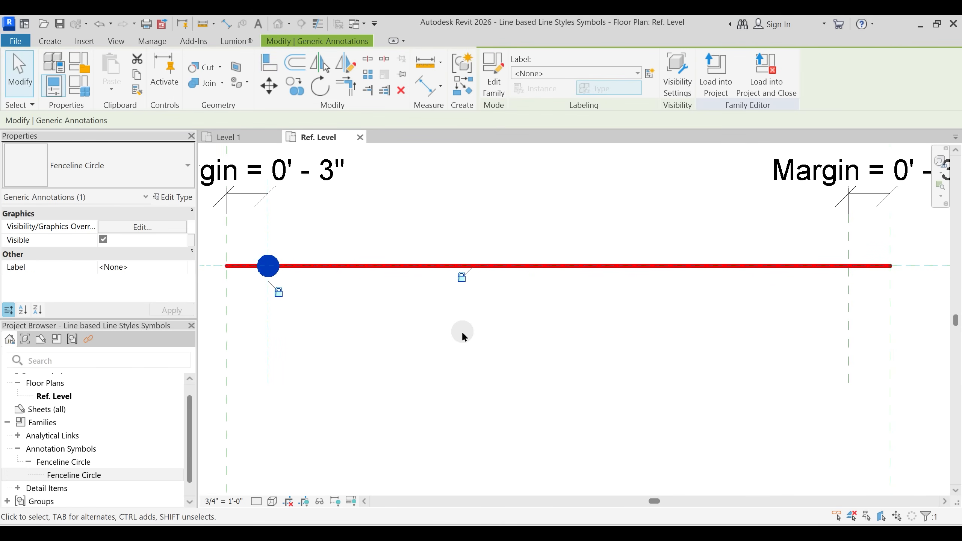
left_click(368, 74)
left_click(269, 321)
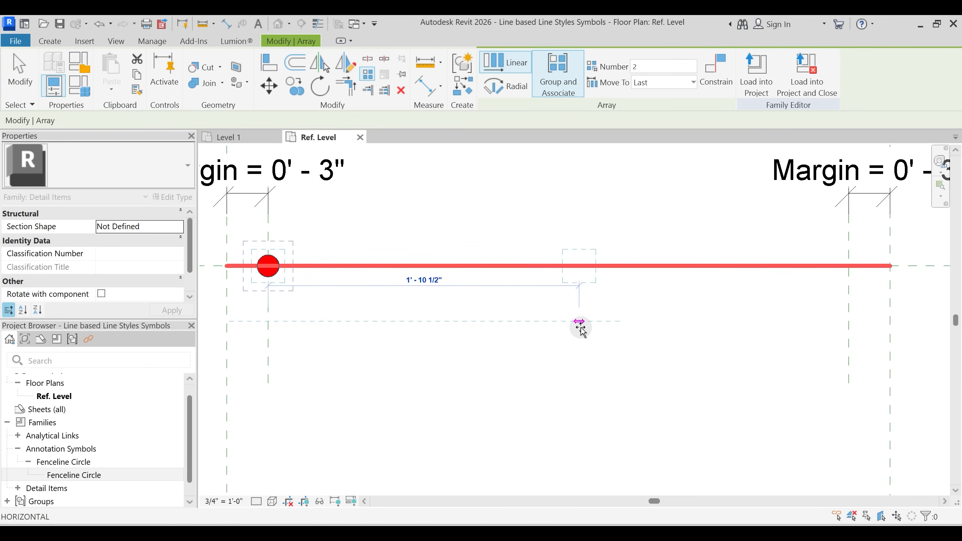
left_click(580, 327)
key("Escape")
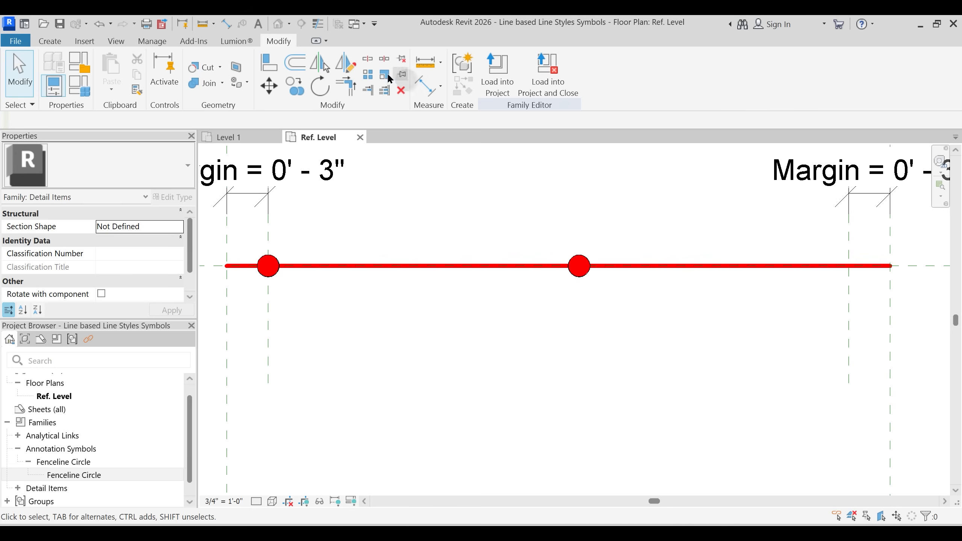
- Align the second arrayed circle to the margin reference plane at the far end of the line
left_click(269, 63)
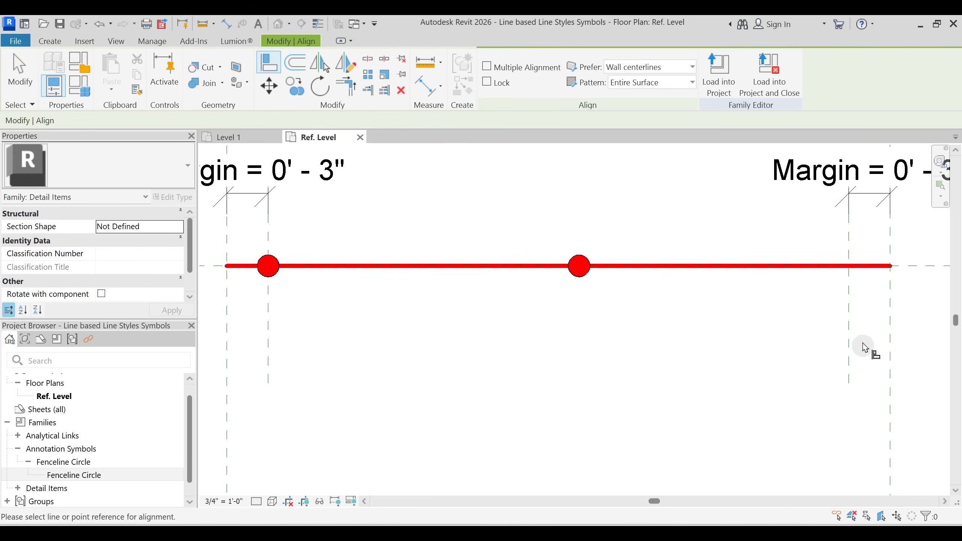
left_click(586, 279)
middle_click_drag(849, 353, 758, 376)
left_click(860, 290)
left_click(759, 293)
scroll(565, 305, "down", 2)
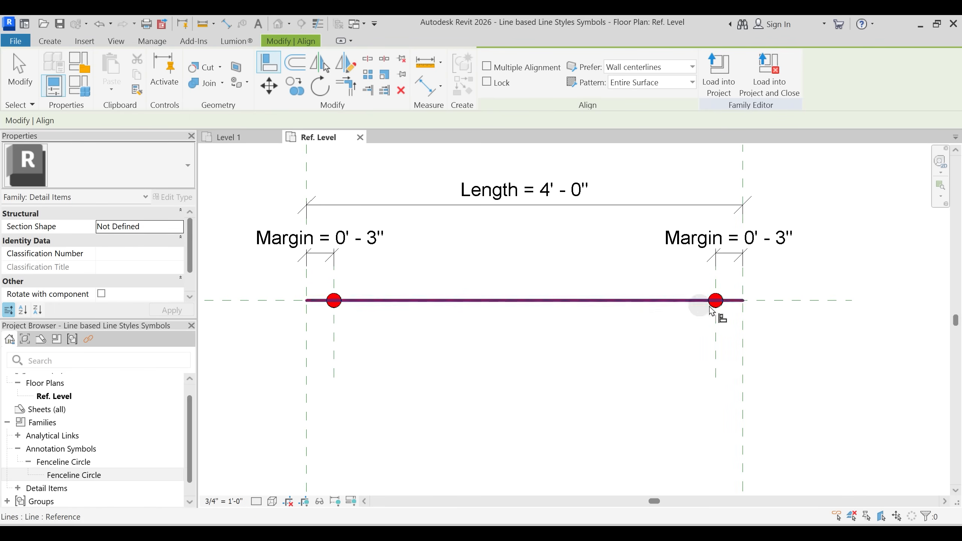
key("Escape")
middle_click_drag(715, 316, 712, 340)
key("Escape")
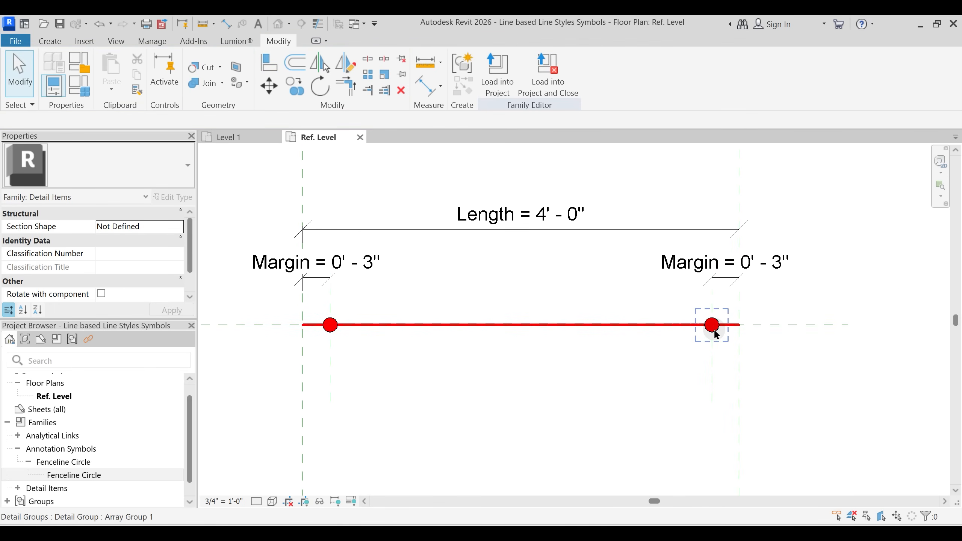
- Label the circle array's count with the Number parameter
left_click(714, 329)
left_click(606, 208)
left_click(518, 72)
left_click(507, 120)
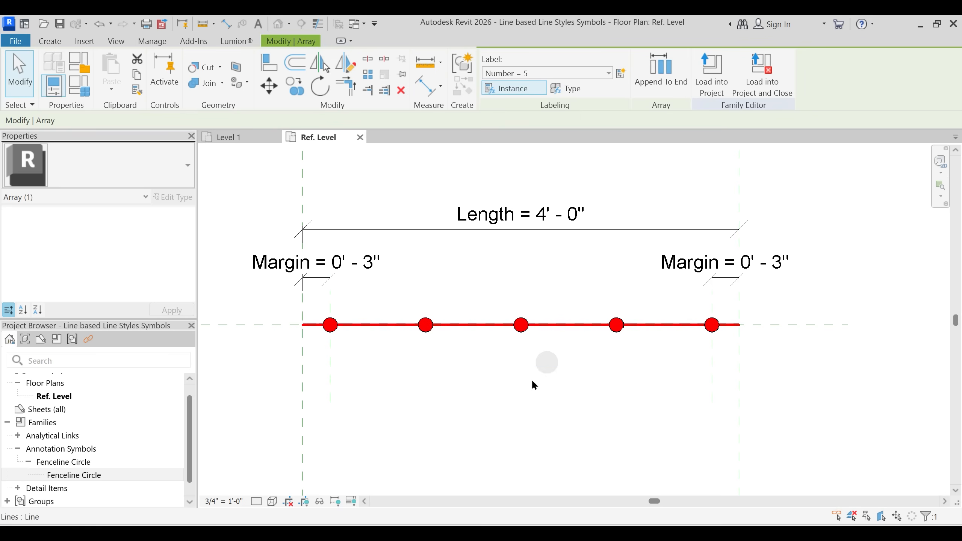
key("Escape")
scroll(450, 267, "down", 2)
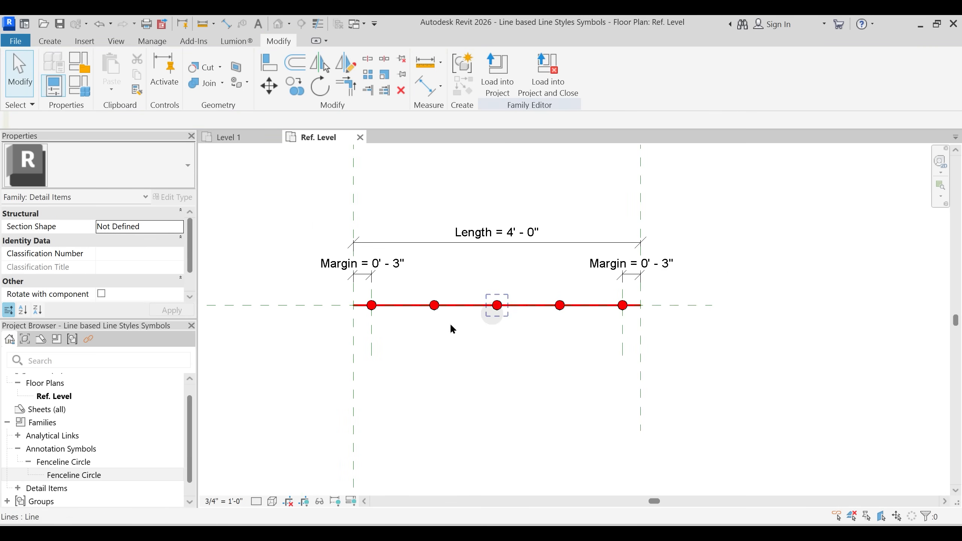
middle_click_drag(497, 316, 565, 310)
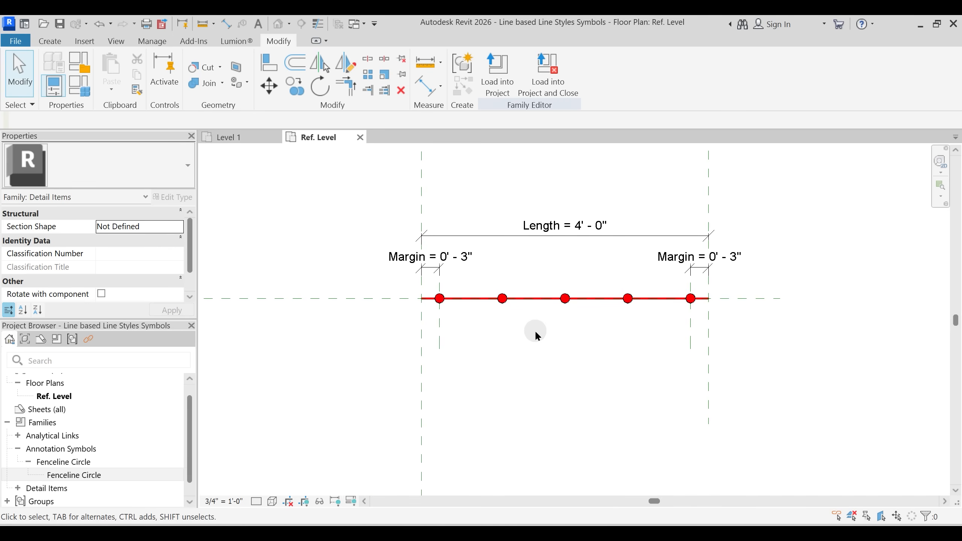
- Open the Fenceline Circle annotation family for editing and save a copy on the Desktop as Fenceline Sqaure
right_click(82, 461)
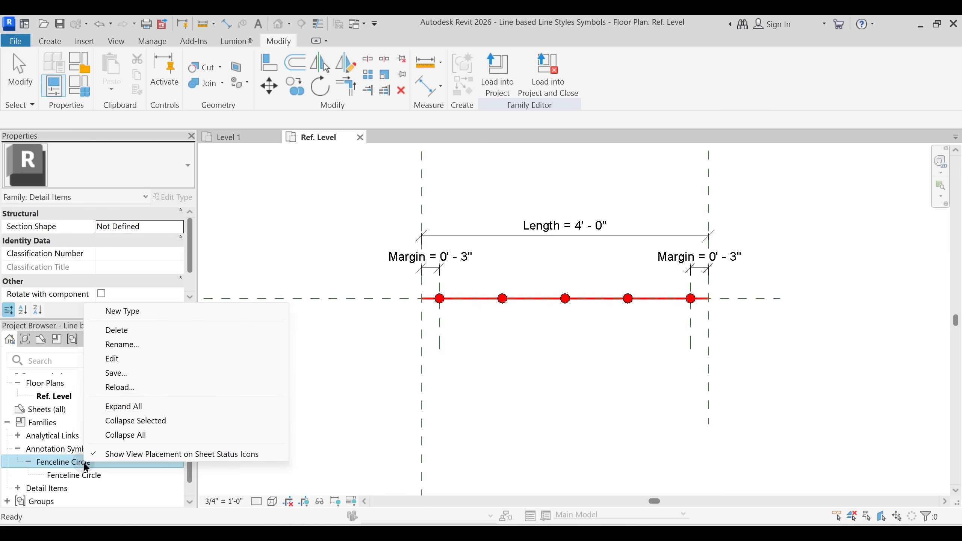
left_click(116, 358)
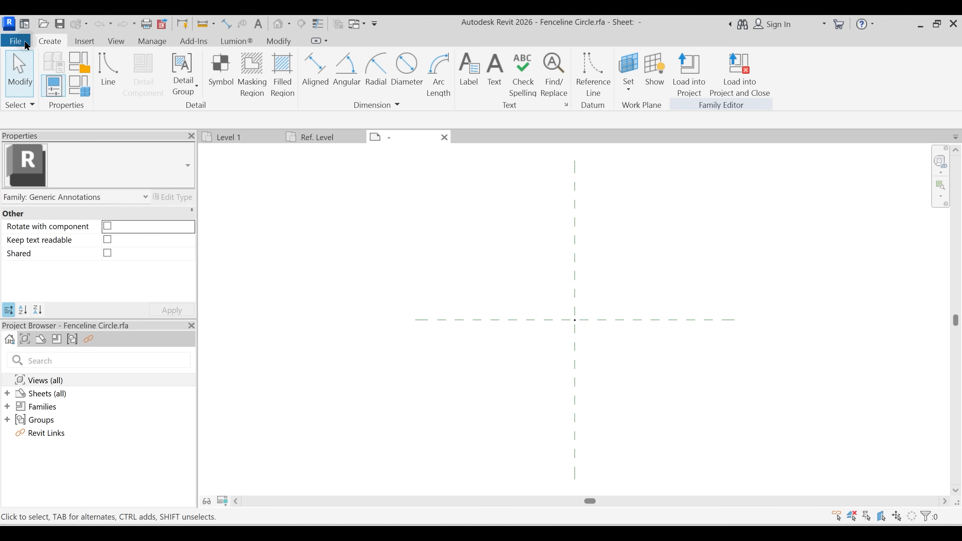
left_click(16, 41)
mouse_move(54, 200)
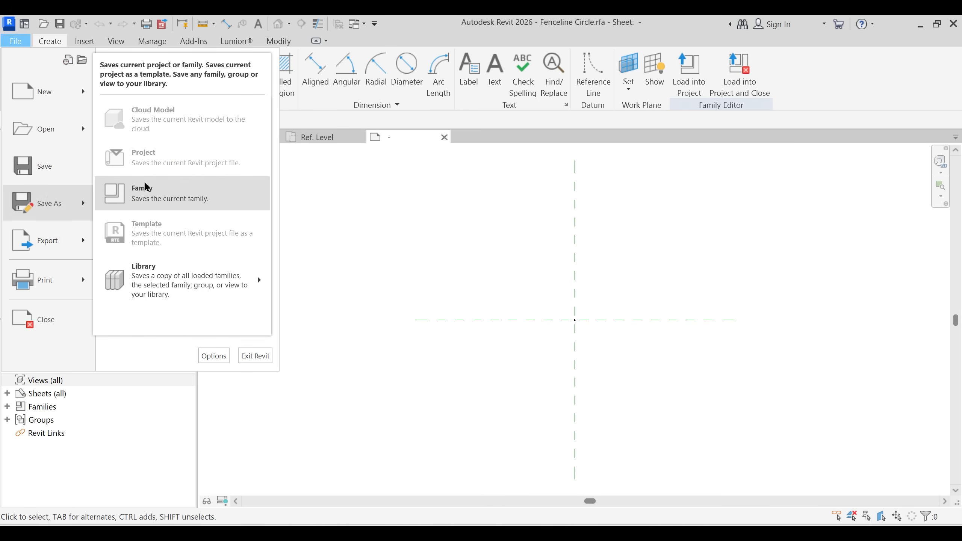
left_click(146, 196)
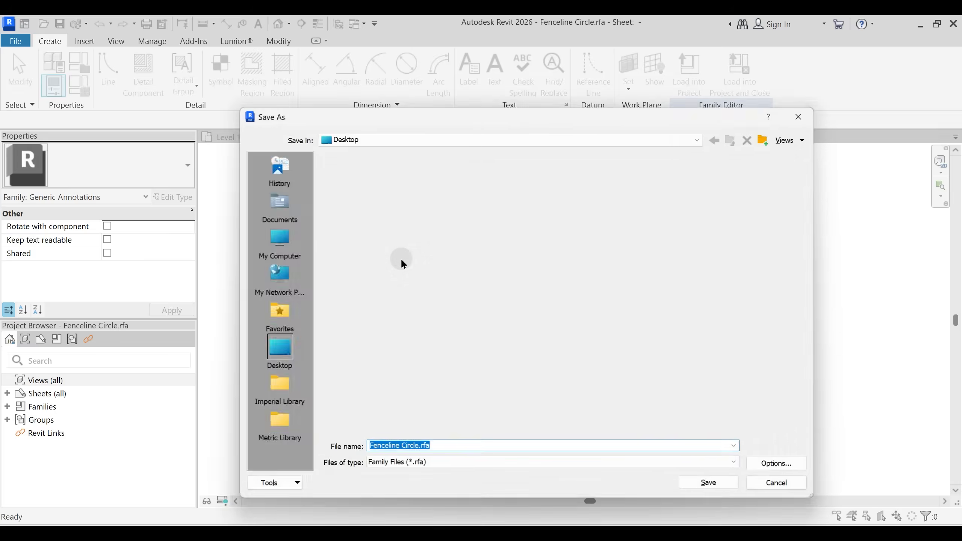
left_click(421, 445)
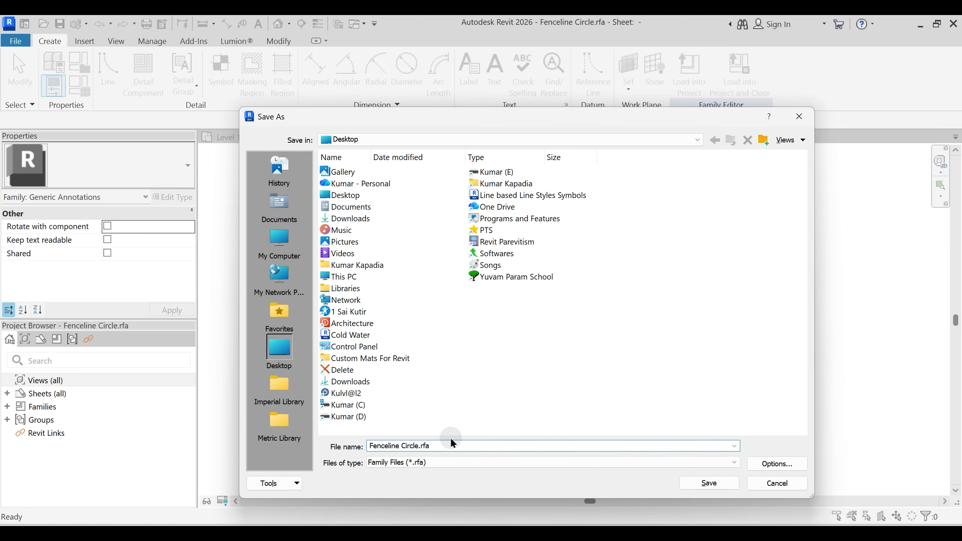
key("BackSpace")
key("BackSpace")
key("BackSpace")
key("BackSpace")
key("BackSpace")
type("Sq")
key("Return")
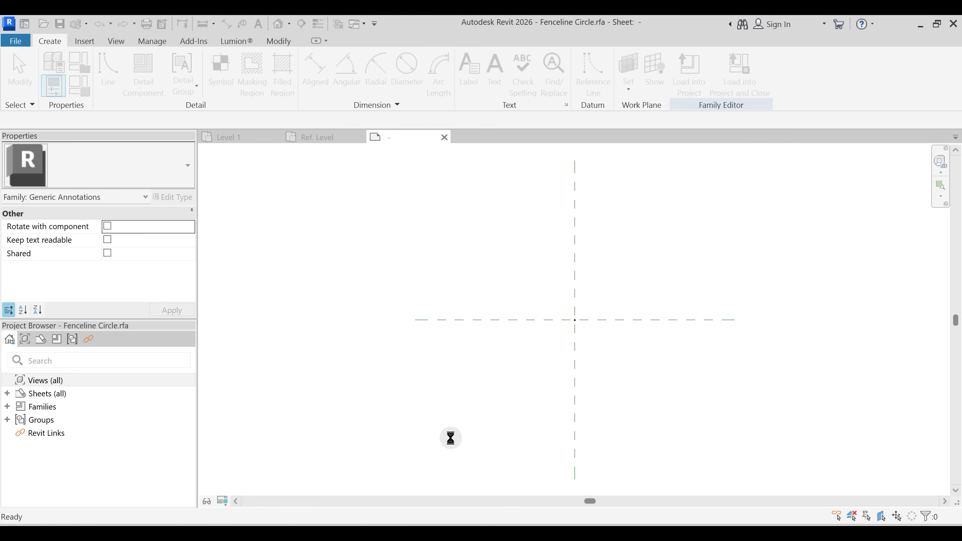
- Turn on the Thin Lines display for the red circle symbol's view
middle_click_drag(575, 319, 444, 344)
middle_click_drag(544, 232, 597, 178)
left_click(322, 25)
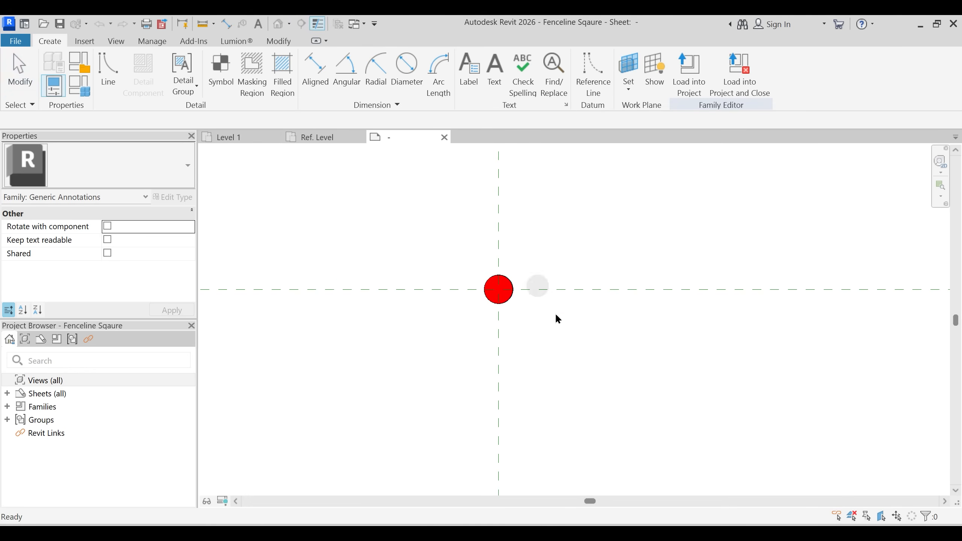
middle_click_drag(536, 291, 526, 317)
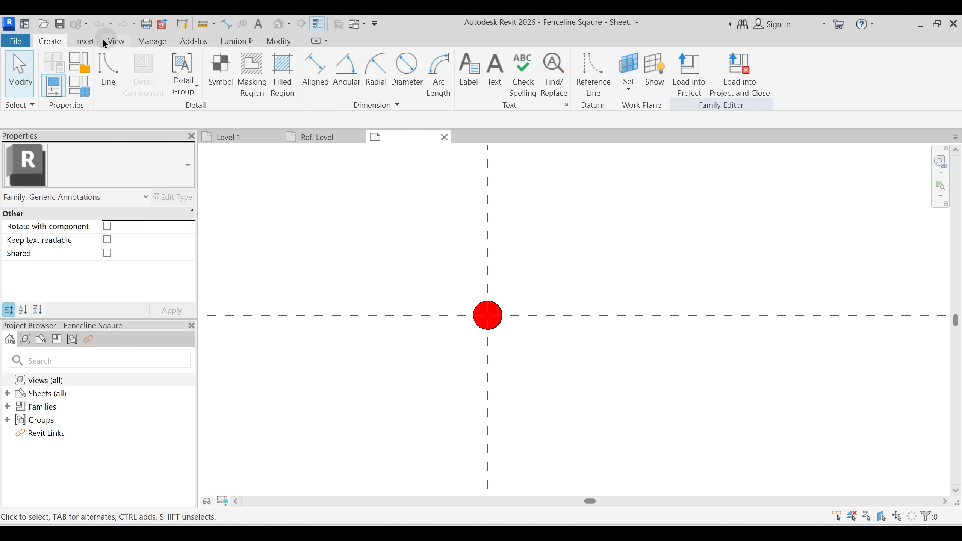
- Inspect the symbol family's object styles and the red filled circle
left_click(161, 44)
left_click(91, 72)
left_click(199, 144)
key("Escape")
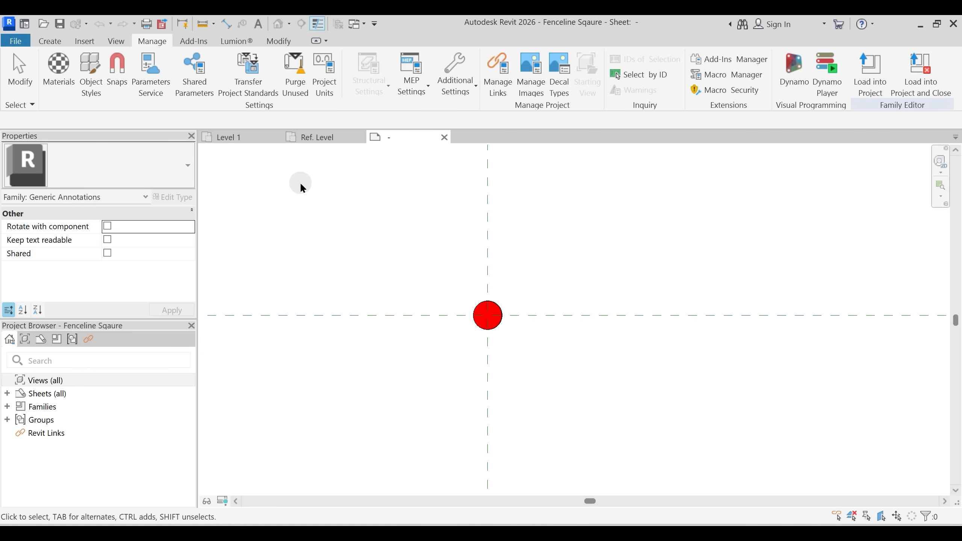
left_click(485, 322)
scroll(492, 320, "up", 2)
left_click(391, 238)
left_click(51, 41)
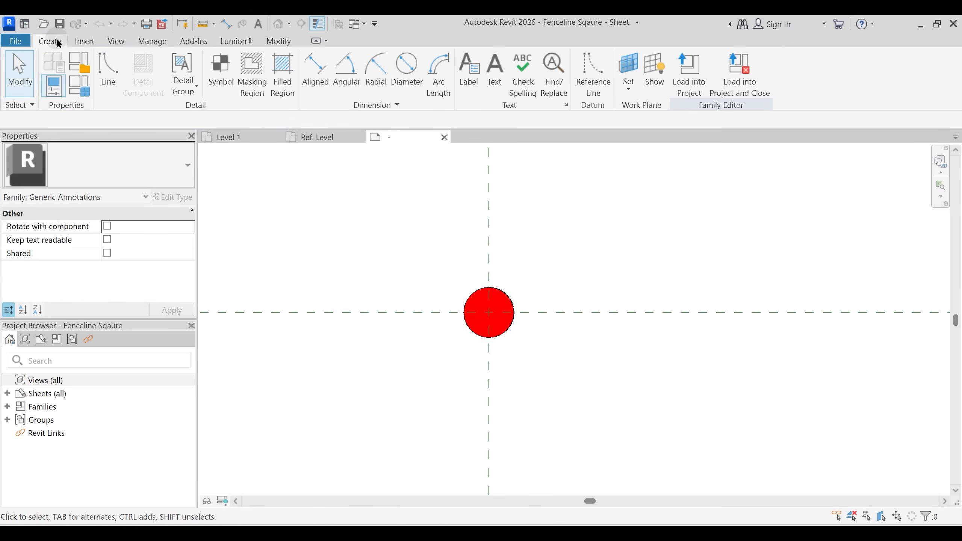
left_click(105, 72)
left_click(504, 60)
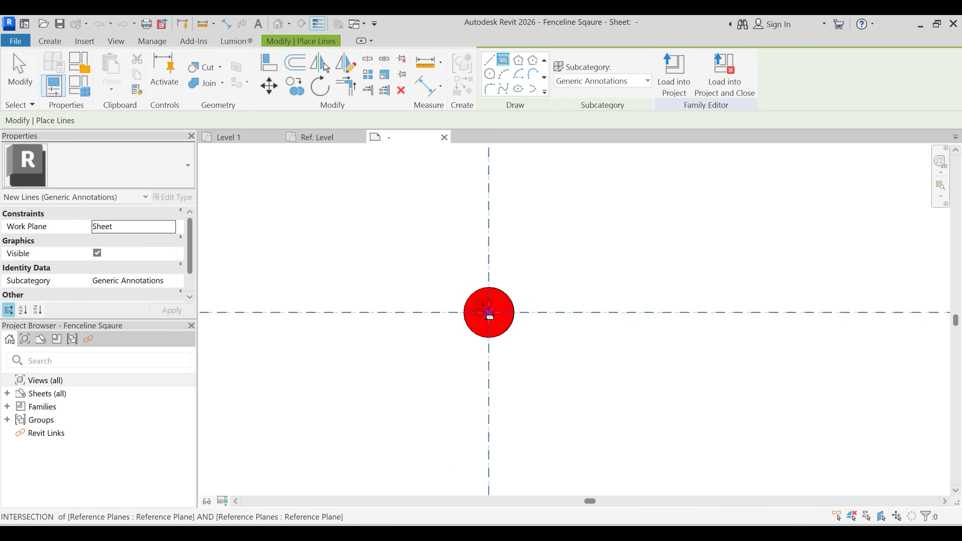
key("Escape")
key("Escape")
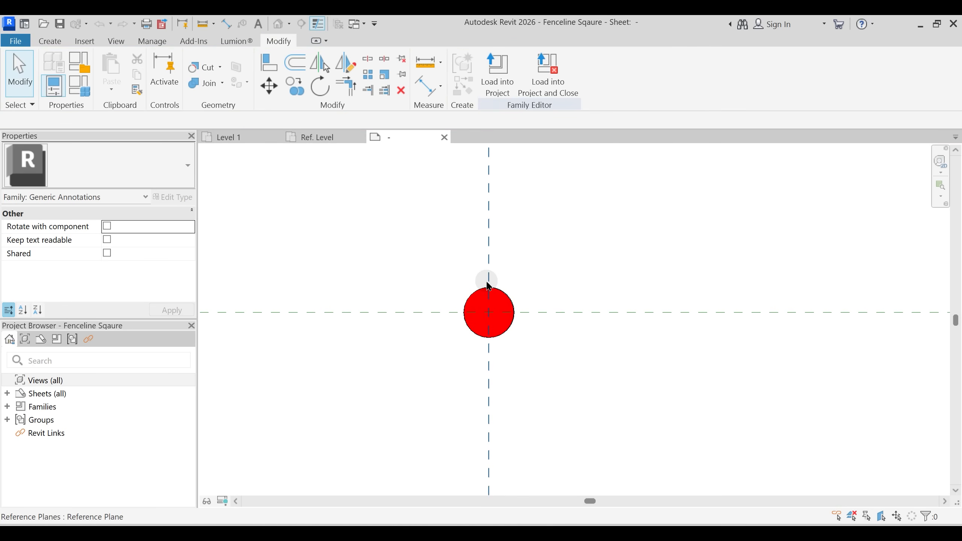
- Draw a horizontal helper line leftward from the circle's top quadrant, about 11/128" long, and a vertical one upward from its left quadrant
key("l")
key("i")
scroll(488, 286, "up", 1)
left_click(490, 289)
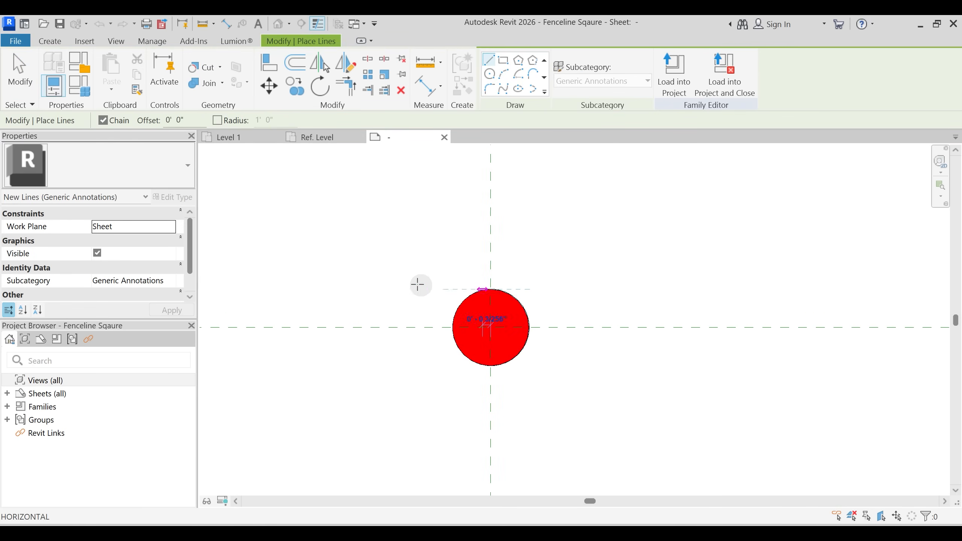
left_click(413, 288)
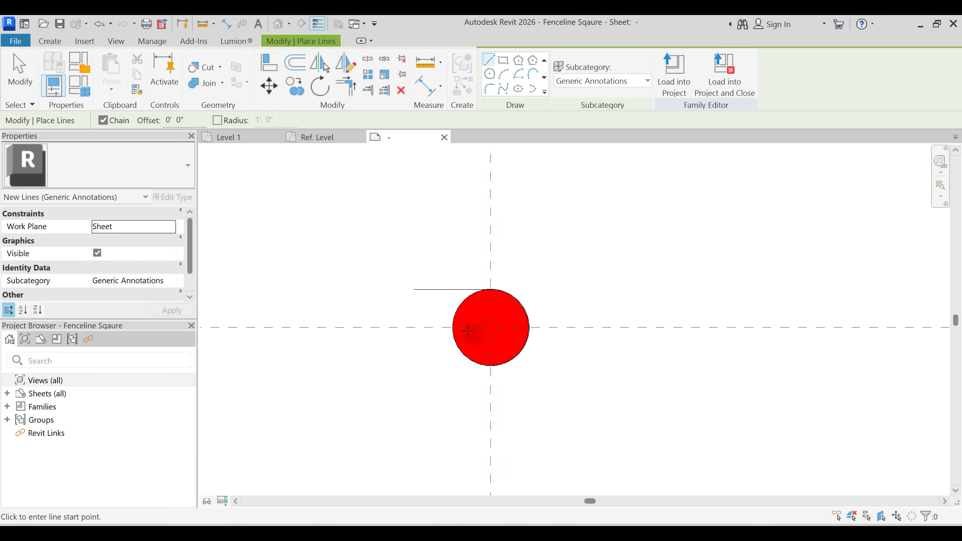
left_click(448, 327)
key("Escape")
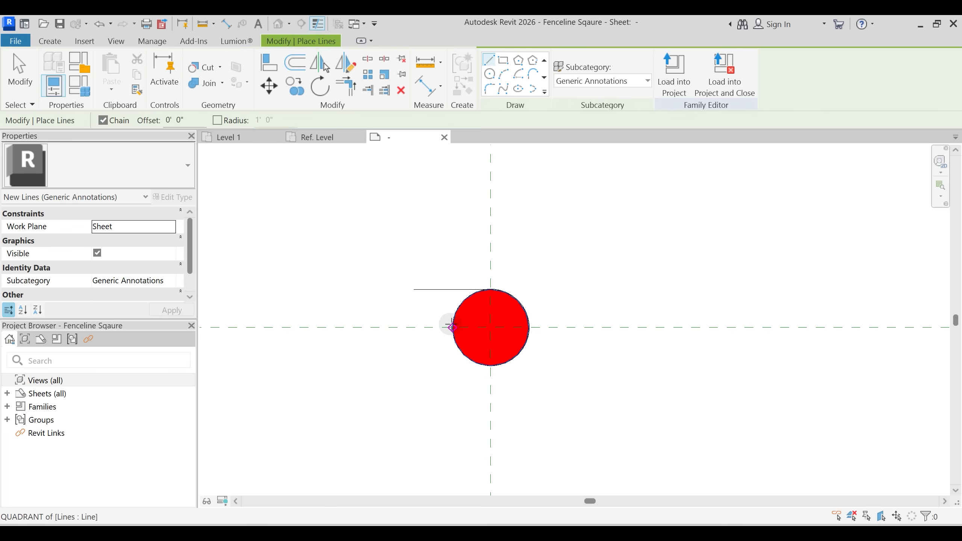
left_click(451, 327)
left_click(452, 261)
key("Escape")
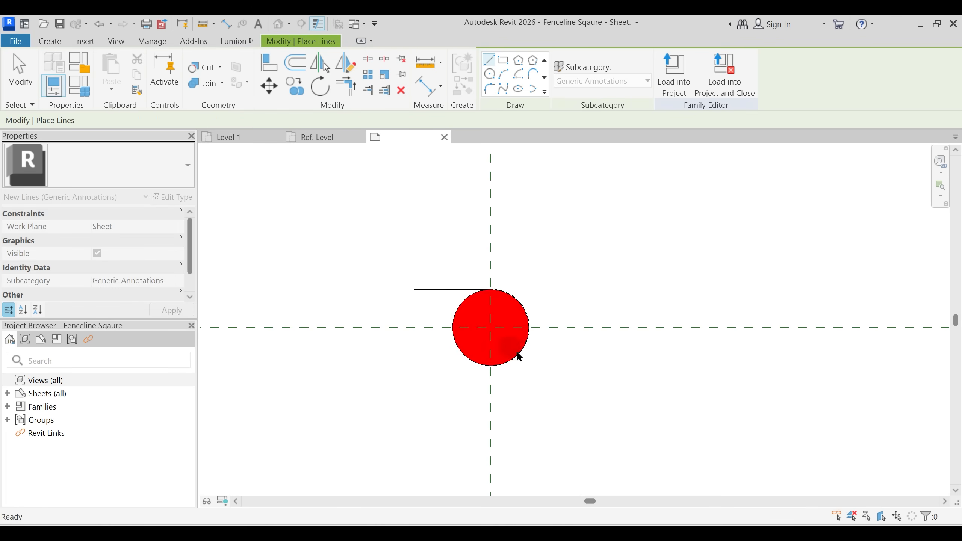
- Draw a vertical helper line downward from the circle's right quadrant and a horizontal one rightward from its bottom quadrant
left_click(530, 327)
left_click(529, 395)
key("Escape")
left_click(491, 366)
left_click(545, 366)
key("Escape")
key("Escape")
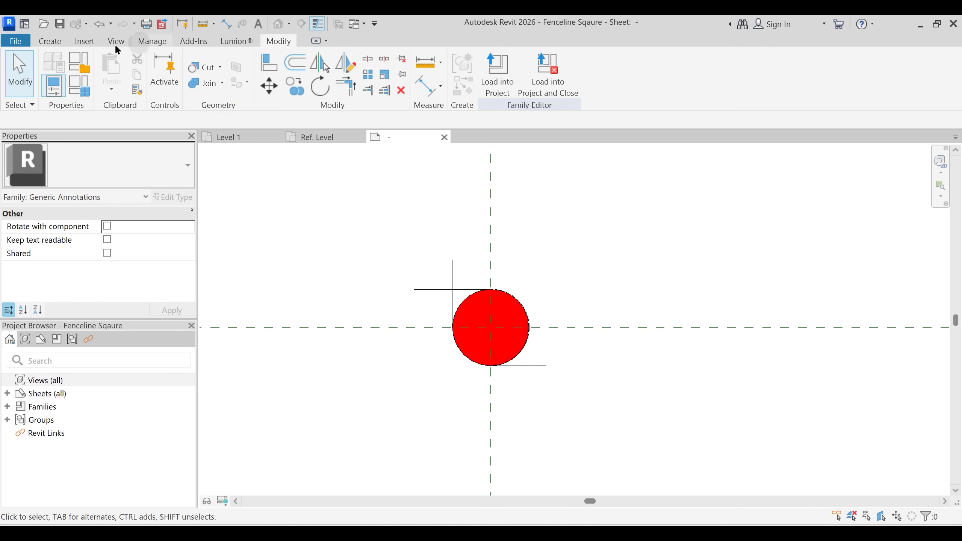
- Draw a square outline around the red circle with the Rectangle tool, cornered on the helper line intersections
left_click(49, 41)
left_click(107, 66)
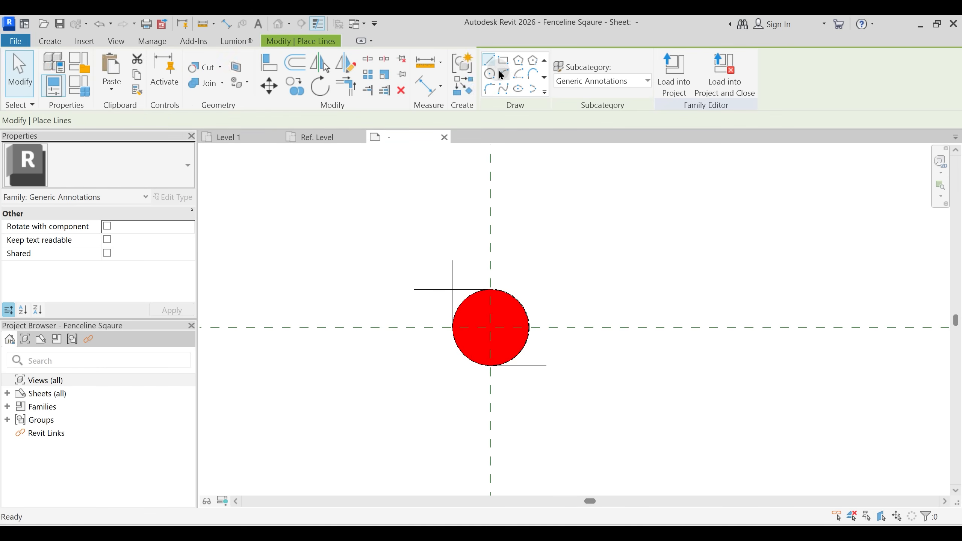
left_click(504, 61)
left_click(529, 365)
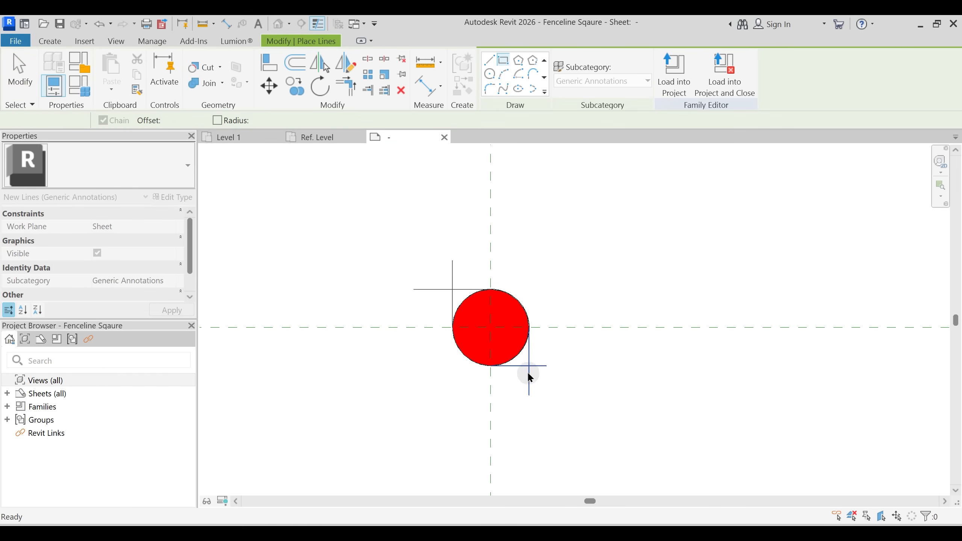
key("Escape")
scroll(528, 368, "up", 1)
left_click(529, 365)
left_click(428, 263)
key("Escape")
- Delete the helper lines that extend beyond the square outline
left_click(391, 262)
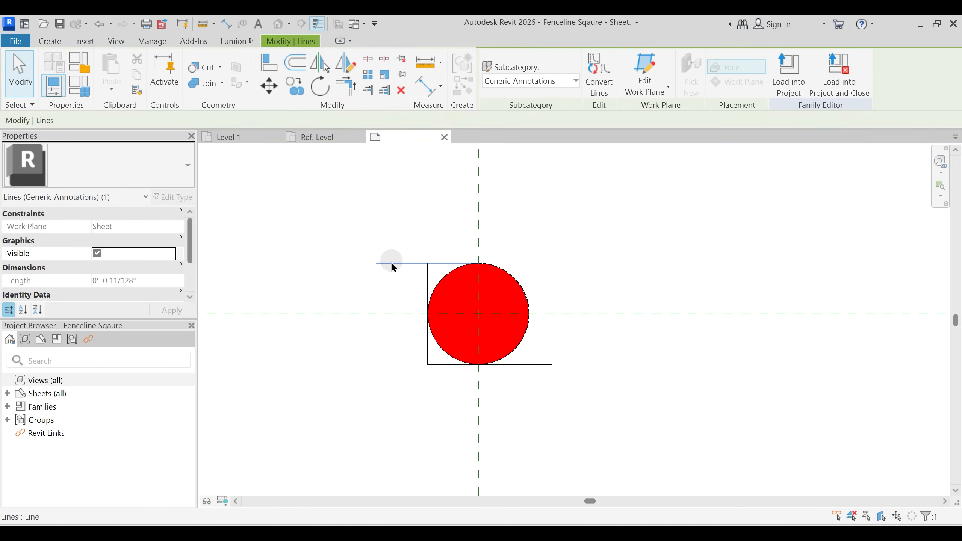
key("Delete")
left_click(530, 398)
key("Delete")
left_click(545, 365)
key("Delete")
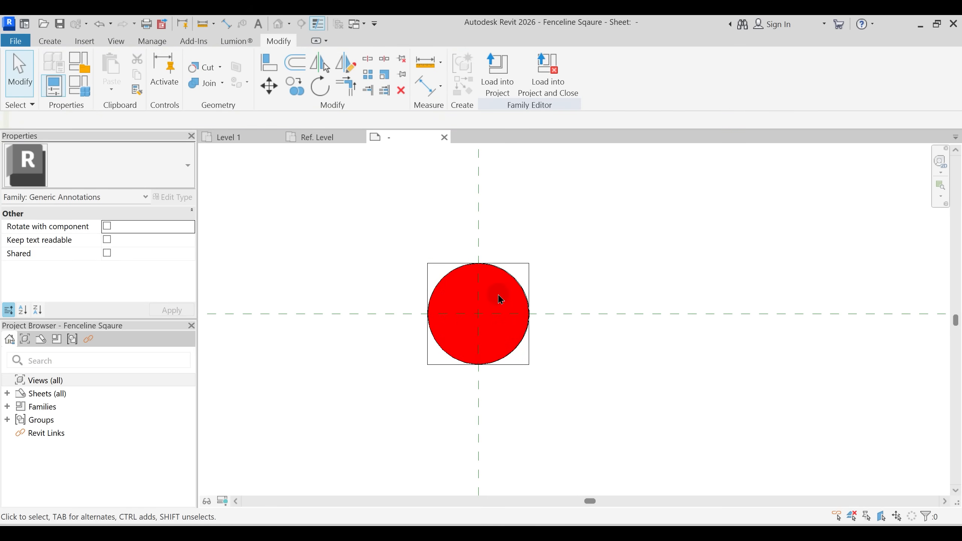
- Delete the circle's outline and its red filled region, keeping the square outline
scroll(498, 300, "down", 1)
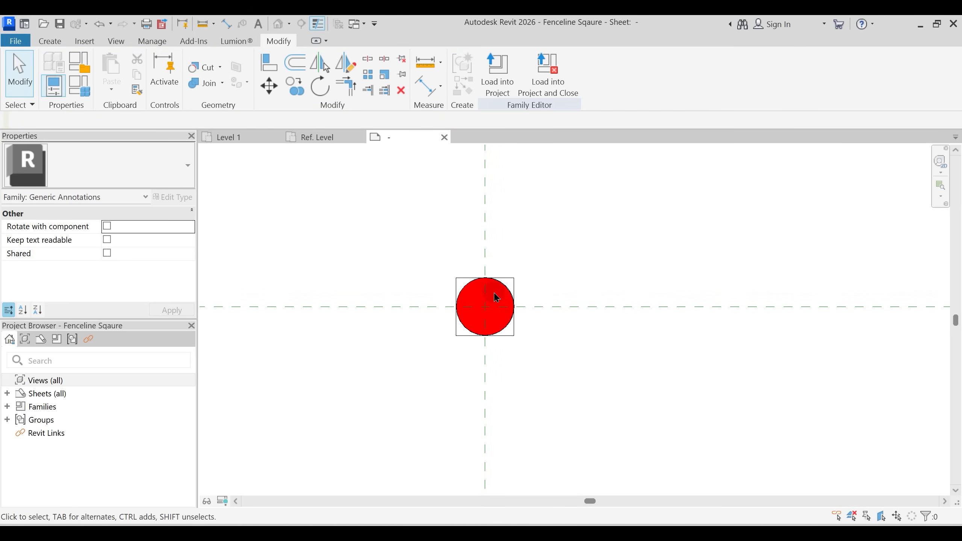
scroll(499, 293, "up", 1)
left_click(512, 283)
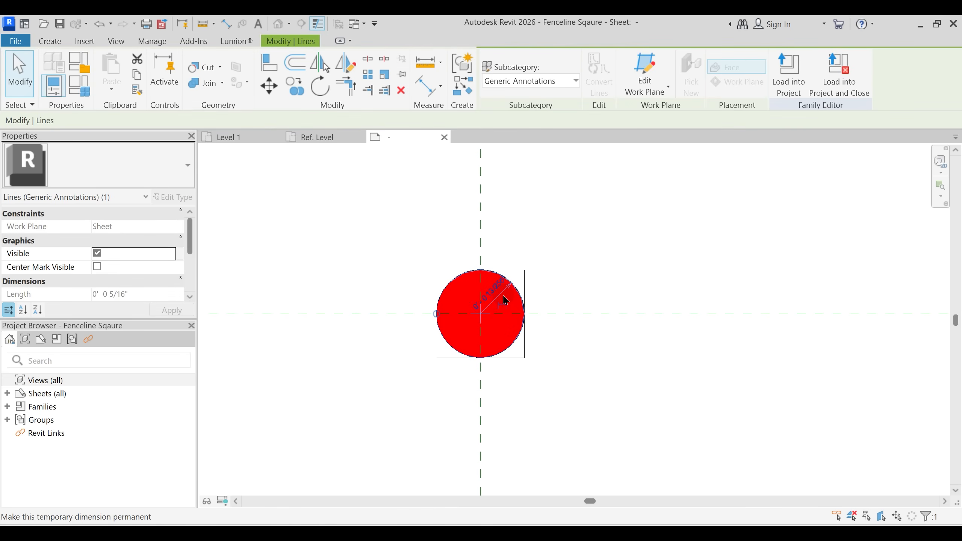
key("Delete")
left_click(509, 283)
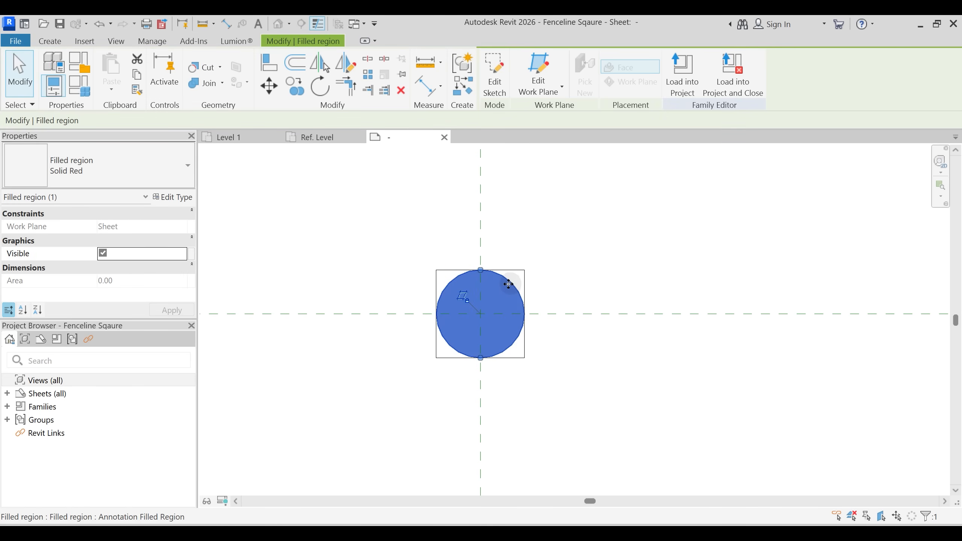
key("Delete")
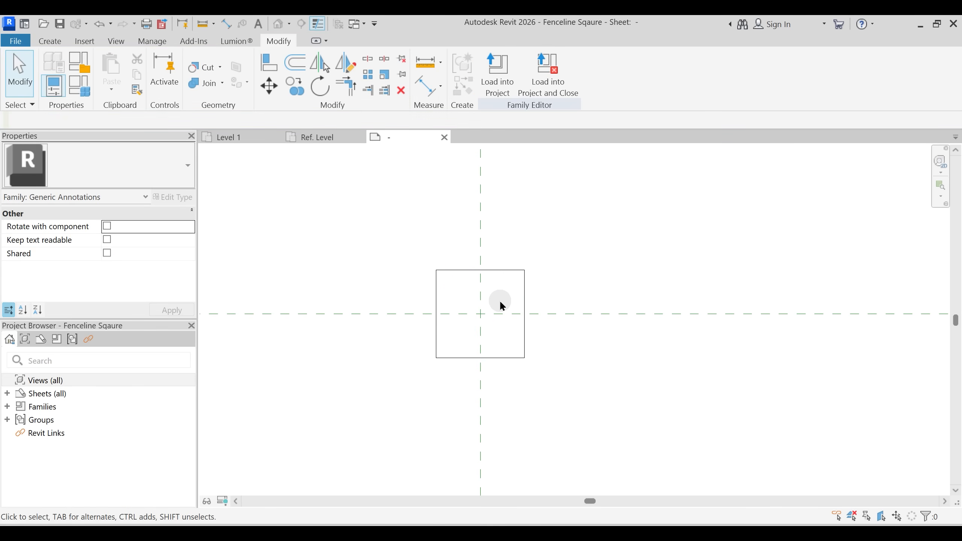
- Start a new filled region and rename its Solid Red type to Solid Blue
left_click(52, 42)
left_click(283, 82)
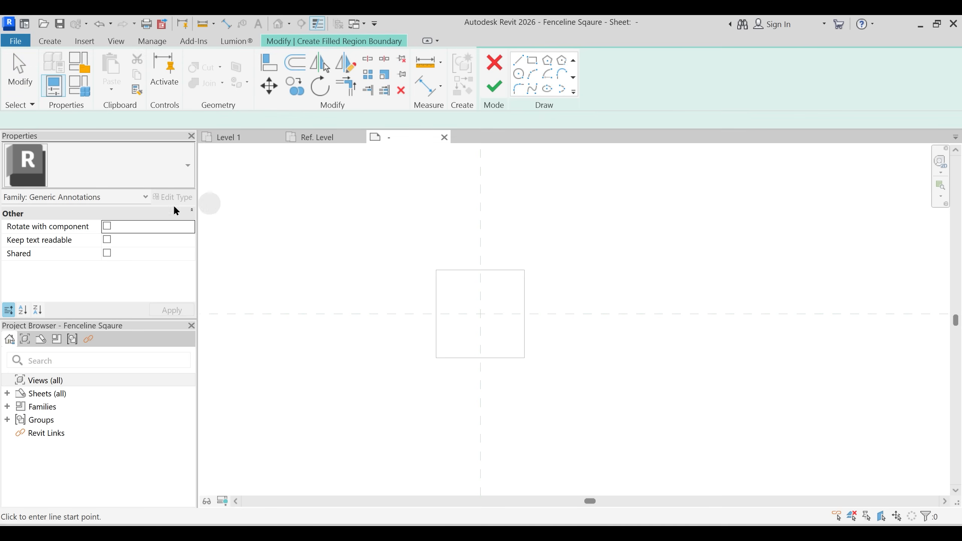
left_click(181, 198)
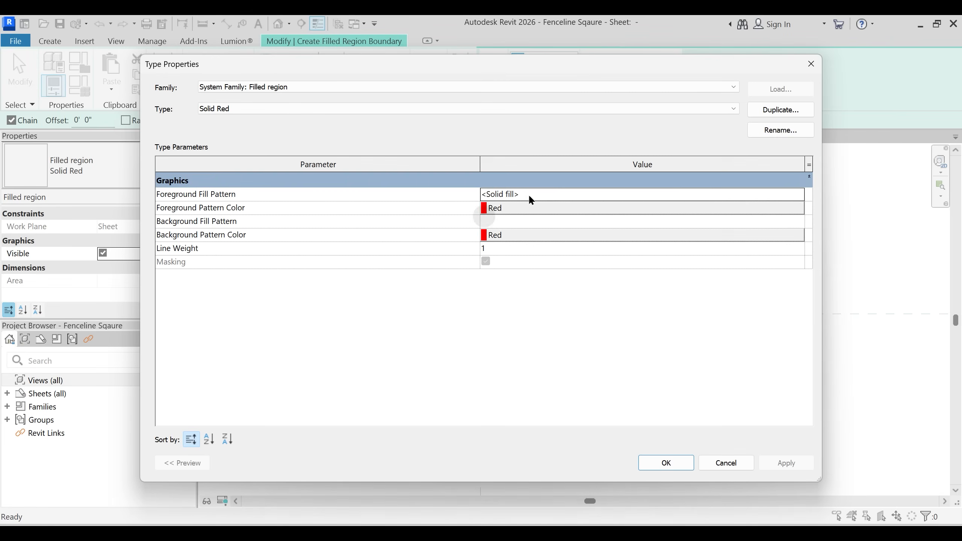
left_click(779, 130)
left_click(254, 167)
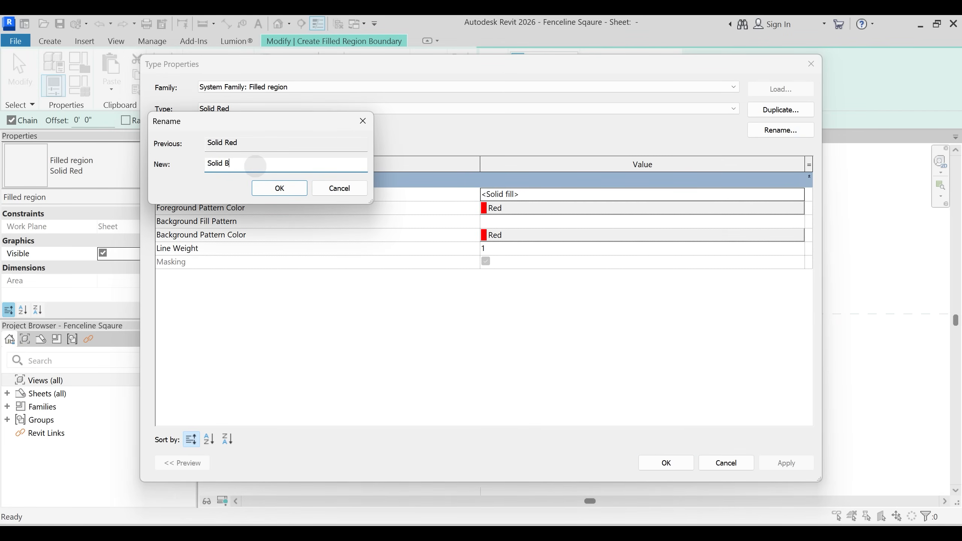
key("Return")
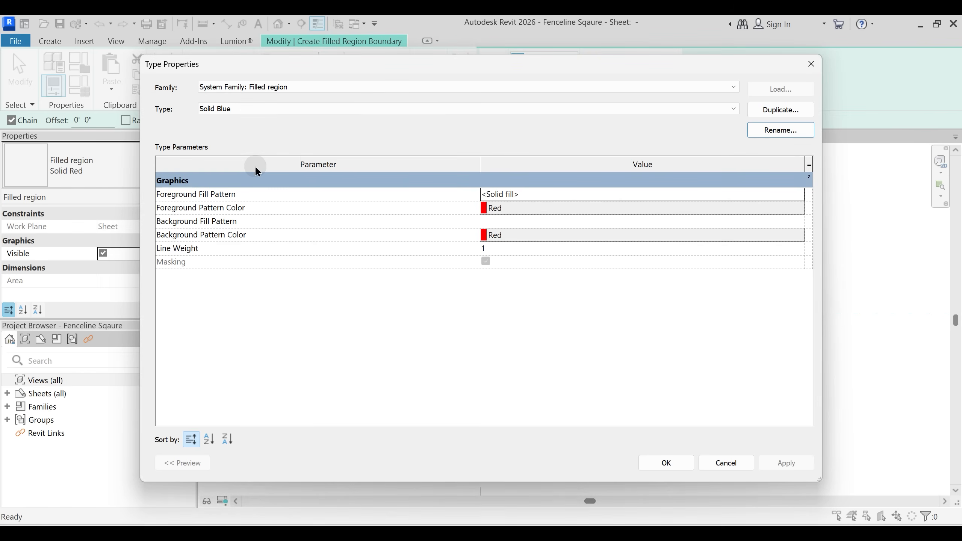
- Set the Solid Blue type's foreground and background pattern colors to Blue
left_click(555, 208)
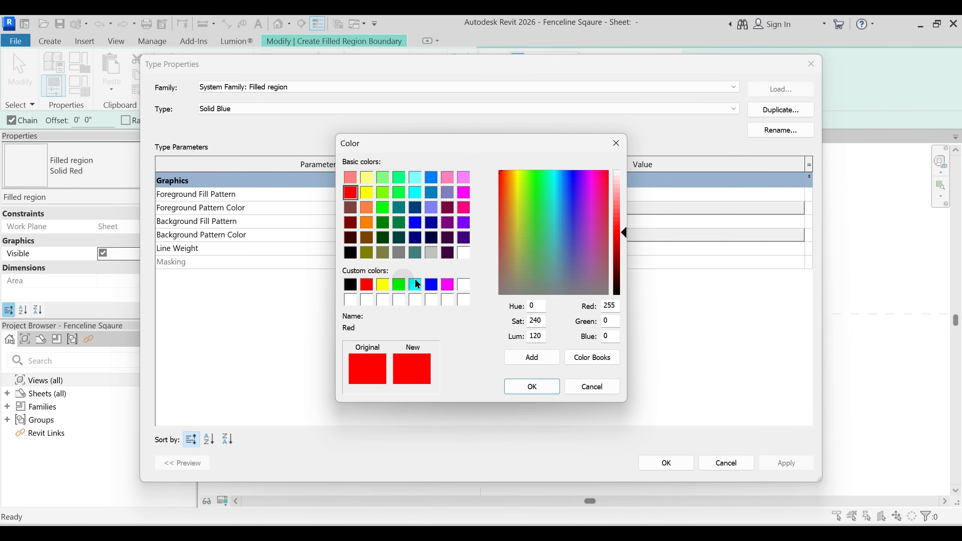
left_click(431, 284)
left_click(531, 386)
left_click(524, 233)
left_click(431, 284)
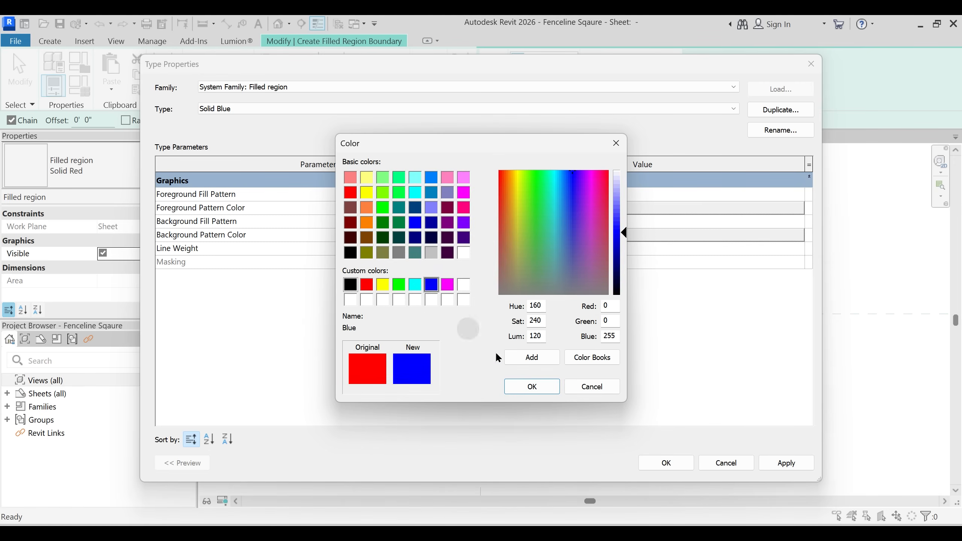
left_click(530, 387)
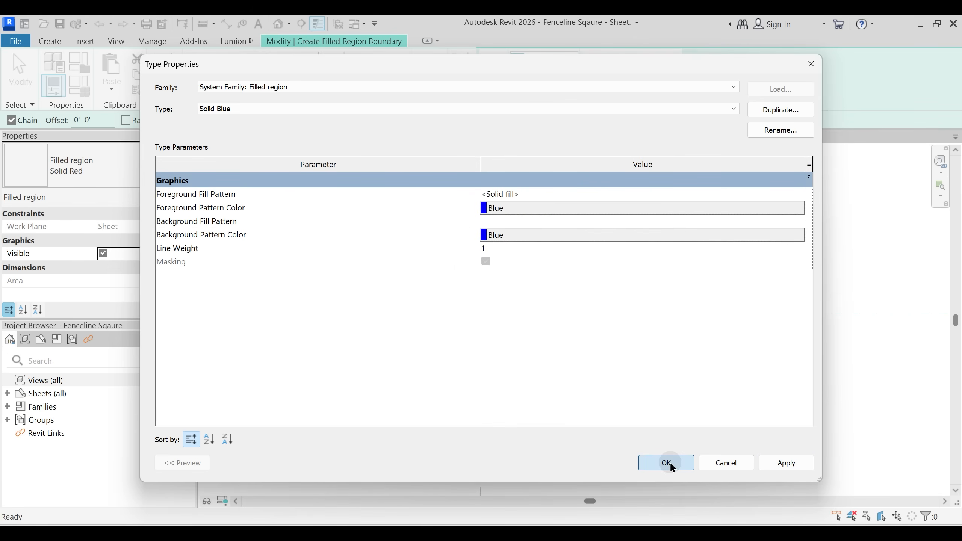
left_click(666, 463)
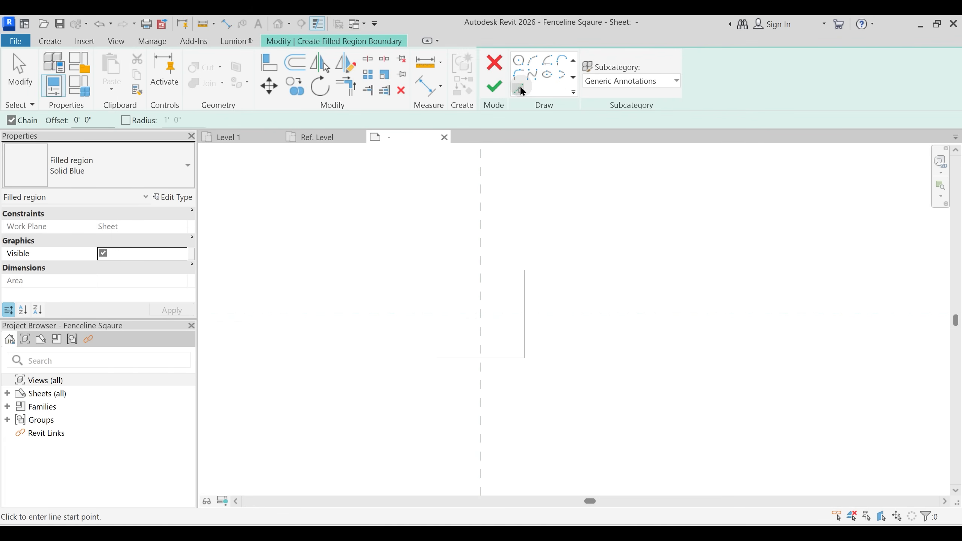
- Sketch a rectangular filled region boundary matching the square outline's corners and finish the blue region
scroll(519, 90, "up", 1)
left_click(532, 59)
left_click(436, 270)
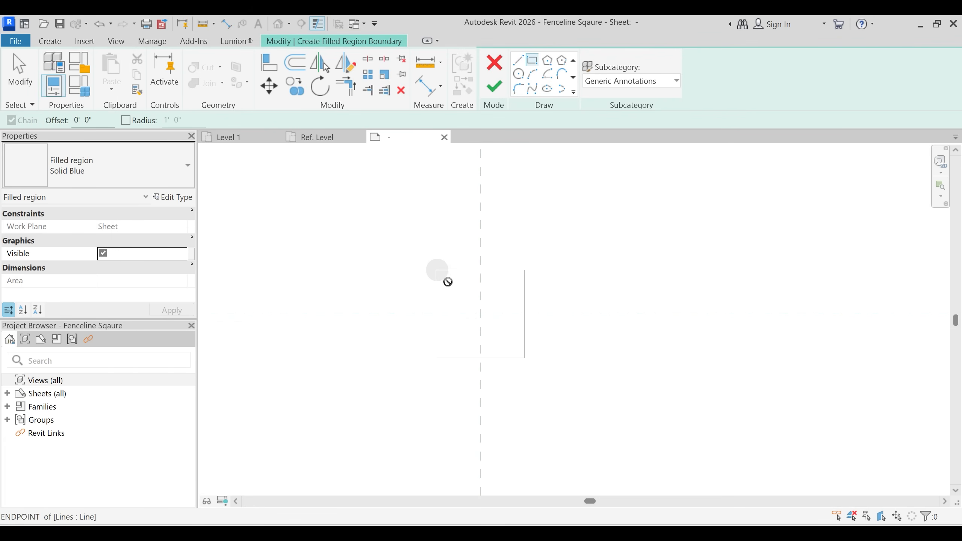
left_click(524, 358)
left_click(493, 86)
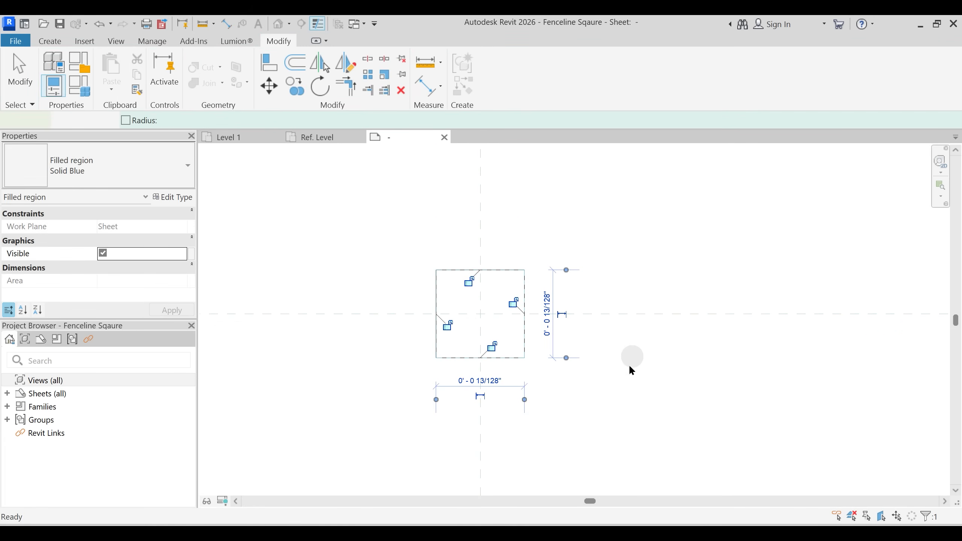
left_click(628, 366)
scroll(594, 364, "down", 2)
left_click(465, 160)
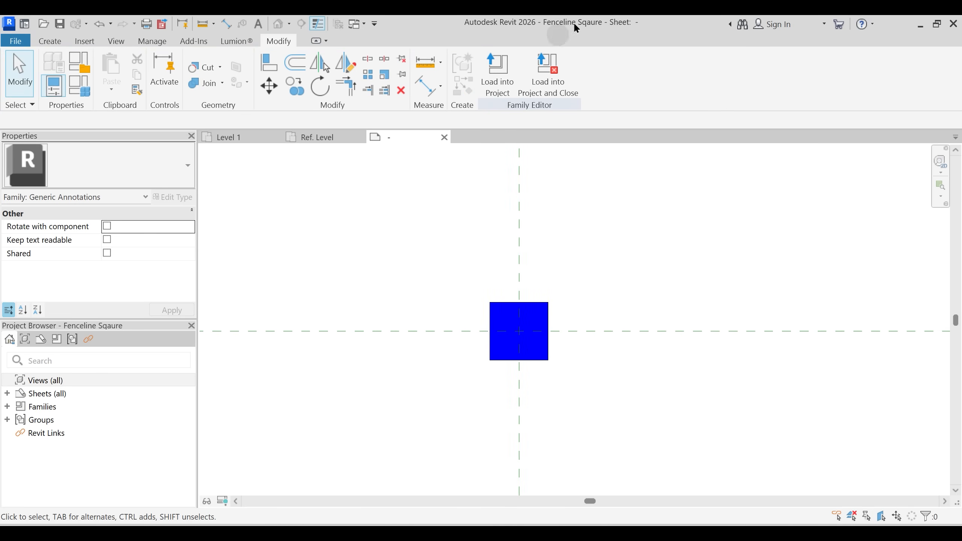
- Load the square symbol into Line based Line Styles Symbols.rfa and place one instance below the fence line
left_click(511, 87)
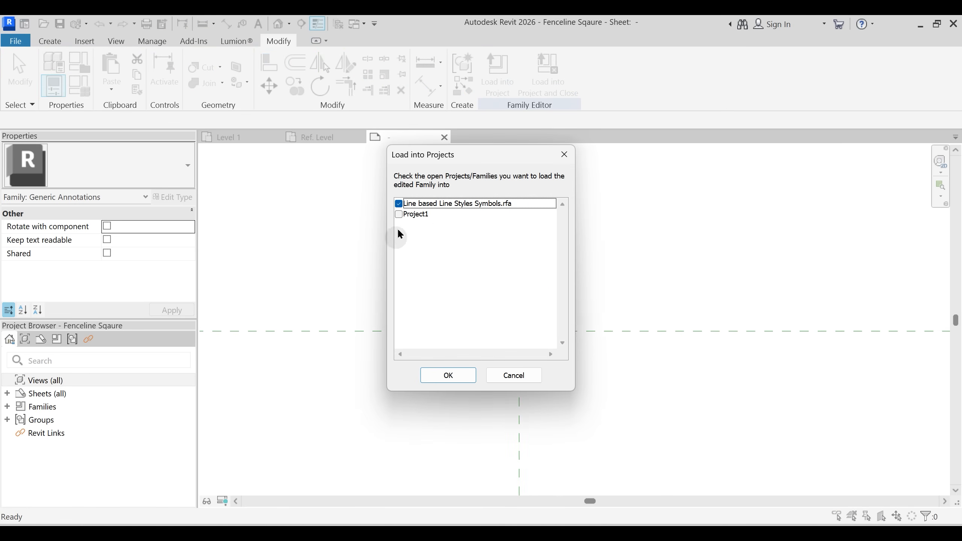
left_click(442, 375)
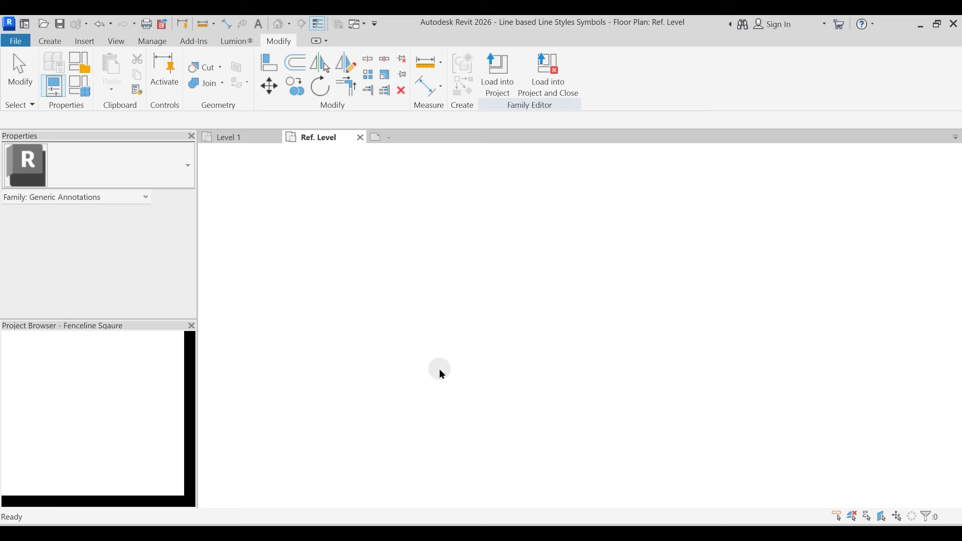
scroll(456, 366, "up", 2)
left_click(484, 358)
key("Escape")
- Turn off the Thin Lines display and close the Fenceline Sqaure symbol's view
left_click(318, 23)
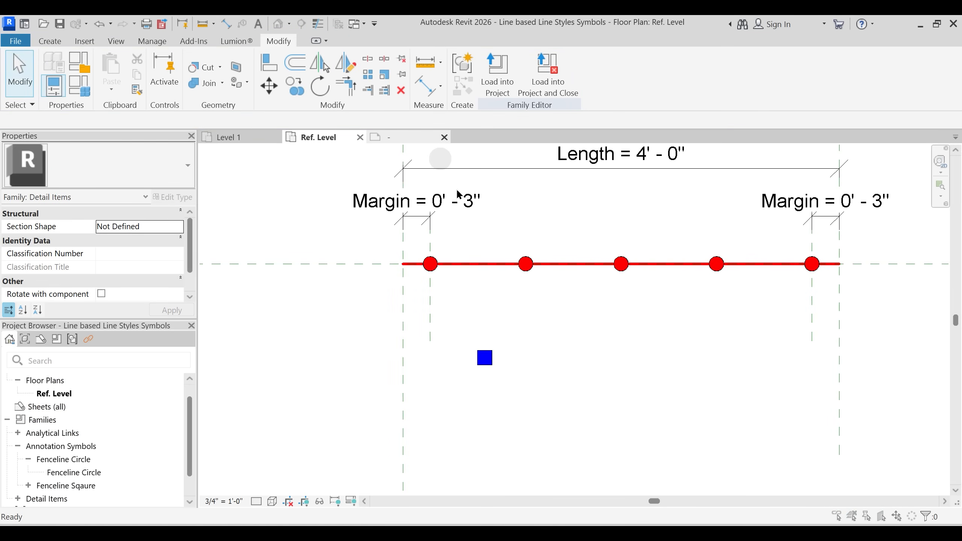
left_click(510, 284)
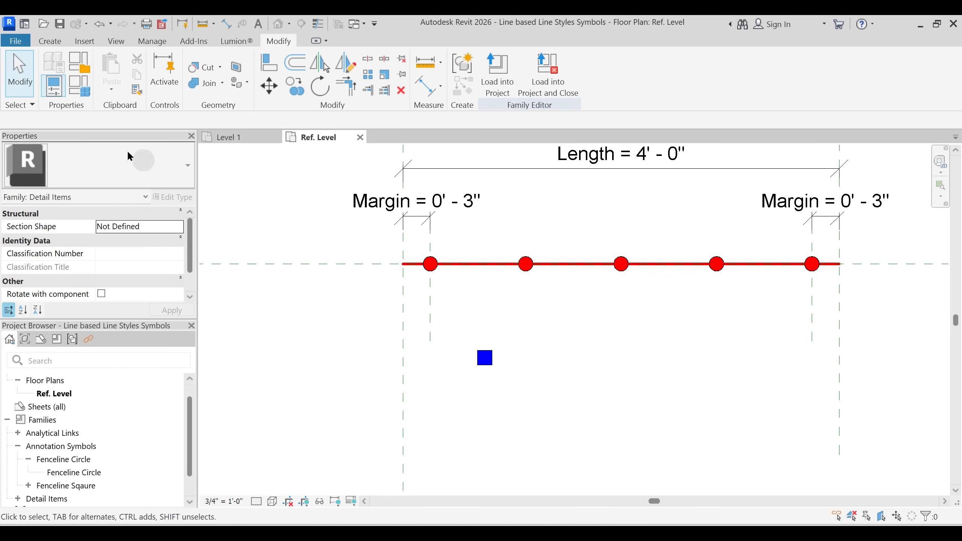
left_click(30, 483)
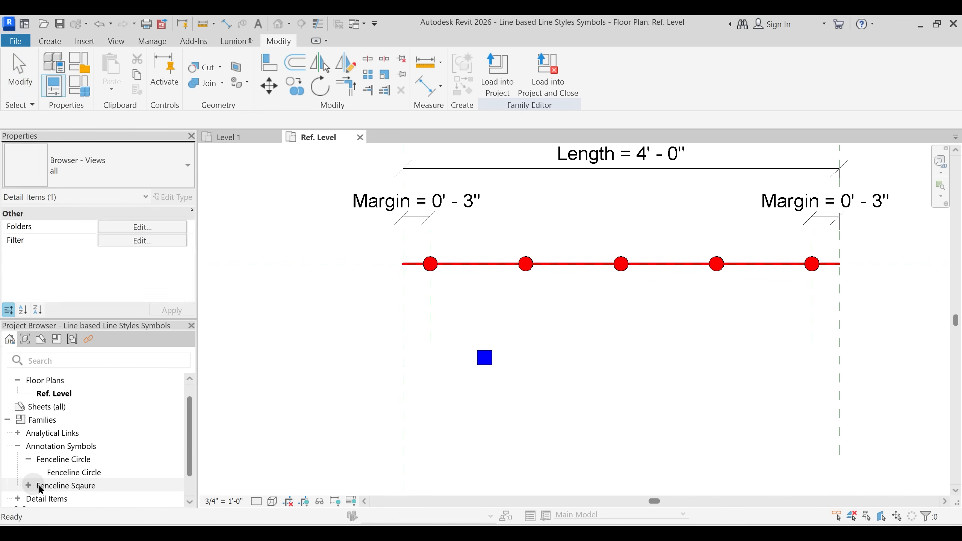
scroll(486, 357, "up", 1)
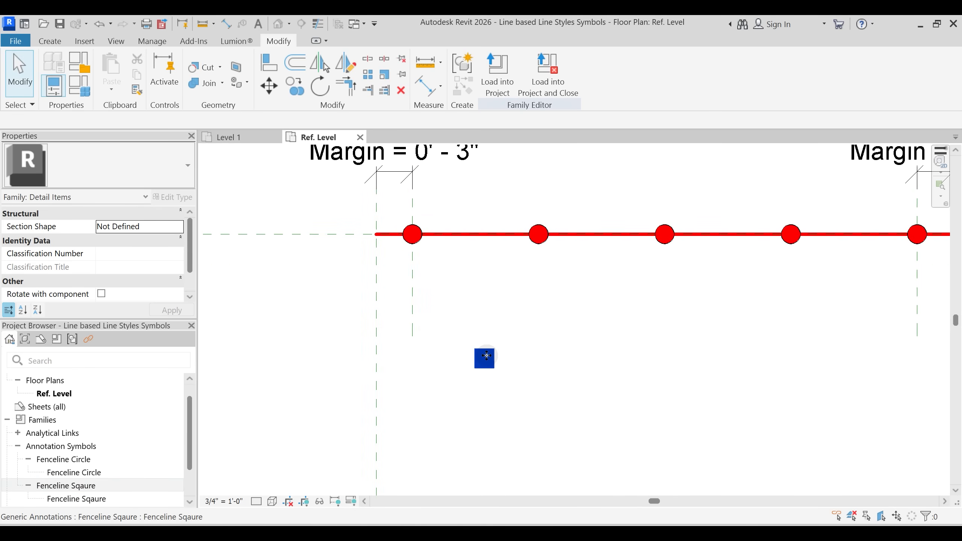
left_click(486, 357)
key("Escape")
- Temporarily hide the red fence line and the array of red circles in the Ref. Level view
left_click(449, 235)
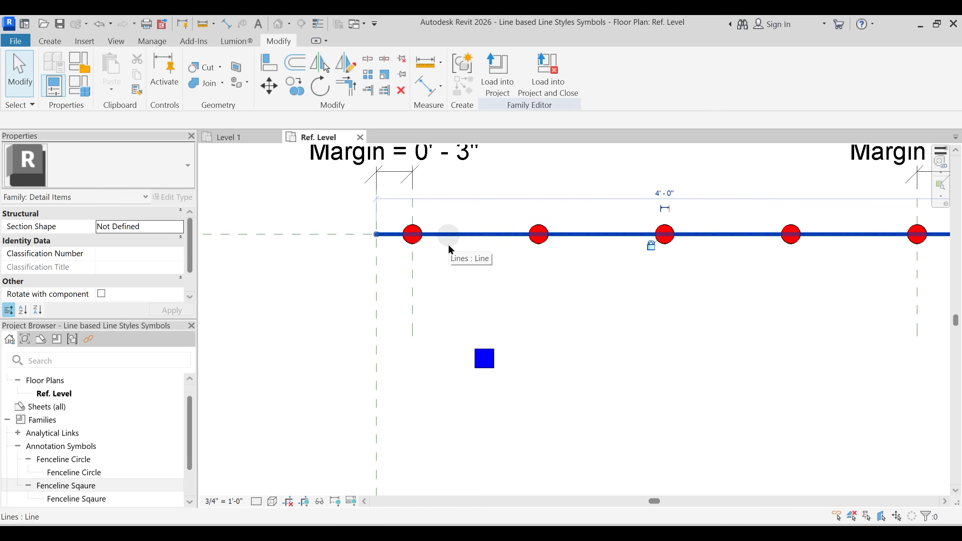
key("h")
key("h")
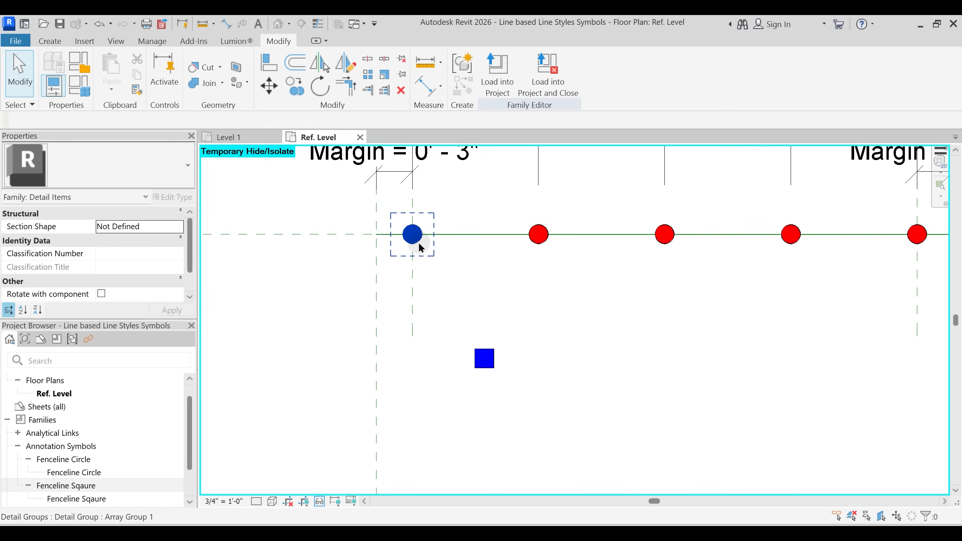
left_click(418, 243)
key("h")
key("h")
scroll(464, 271, "down", 2)
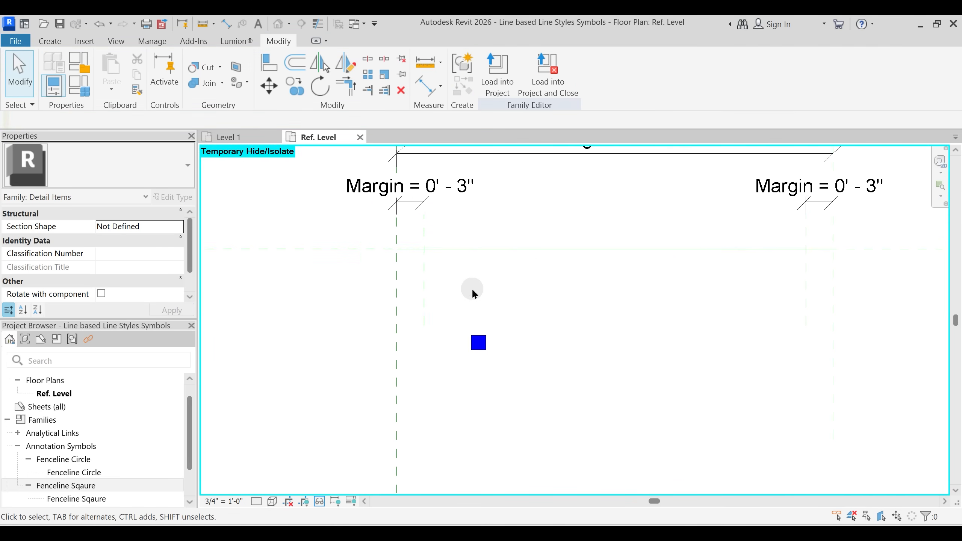
- Create a blue line along the full-length horizontal reference line using Pick Lines and the blue line subcategory
left_click(55, 42)
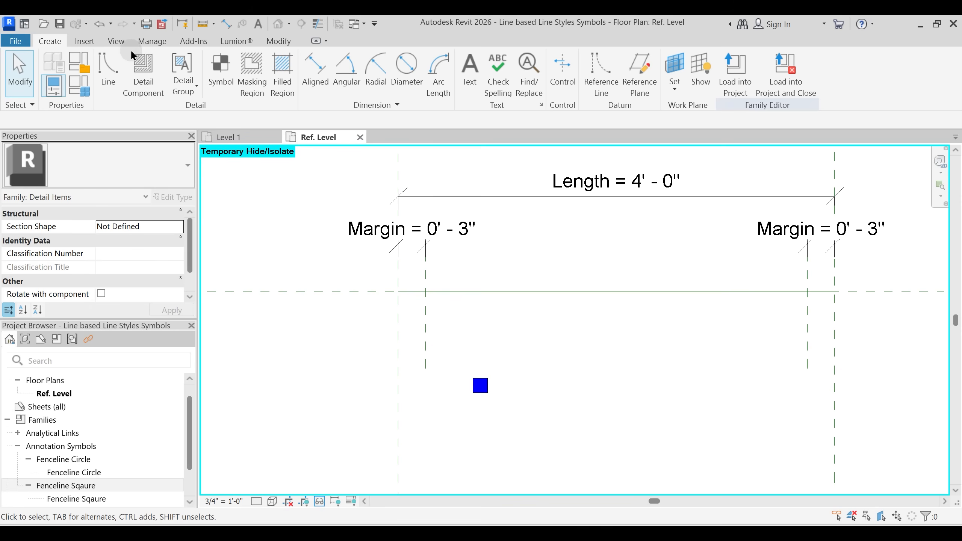
left_click(112, 76)
left_click(603, 90)
left_click(593, 141)
scroll(499, 70, "down", 1)
left_click(490, 89)
left_click(456, 292)
key("Escape")
key("Escape")
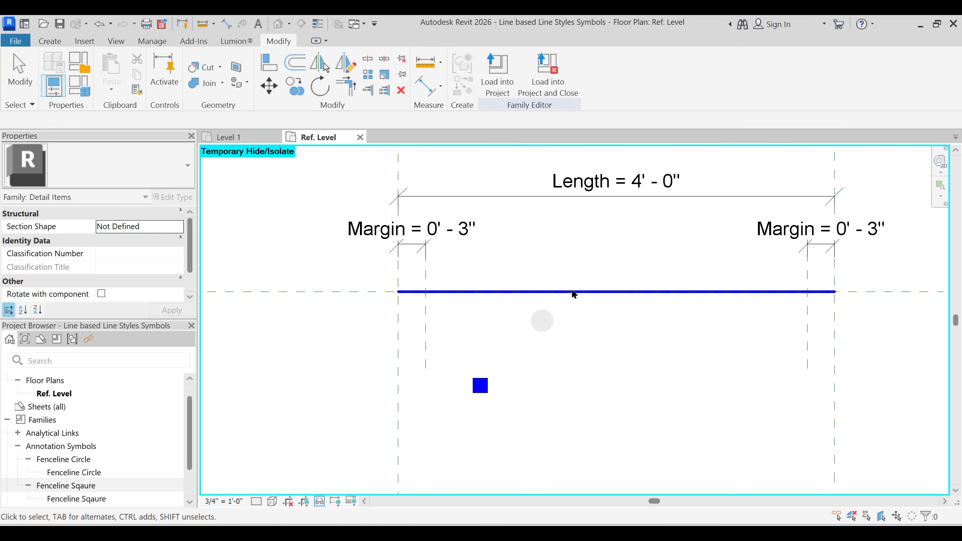
left_click(557, 292)
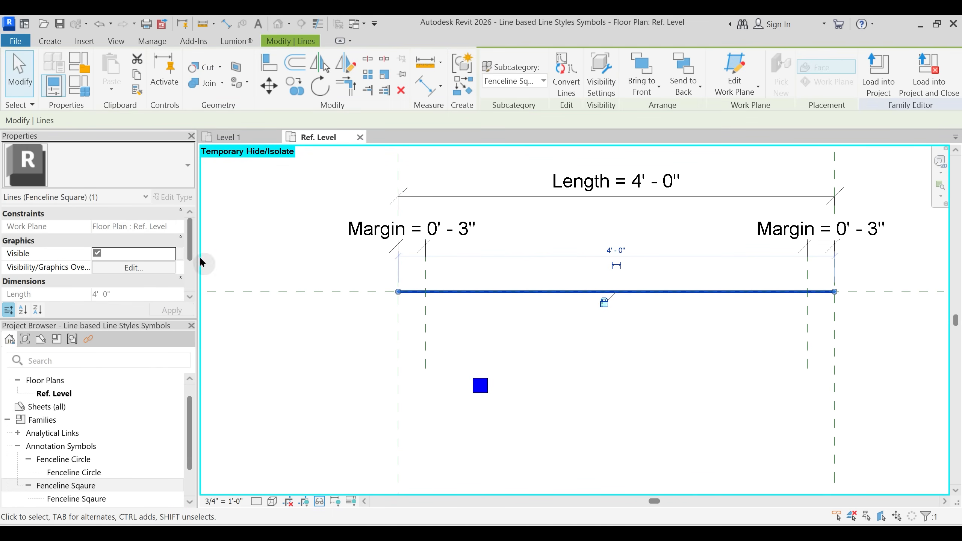
scroll(166, 252, "down", 1)
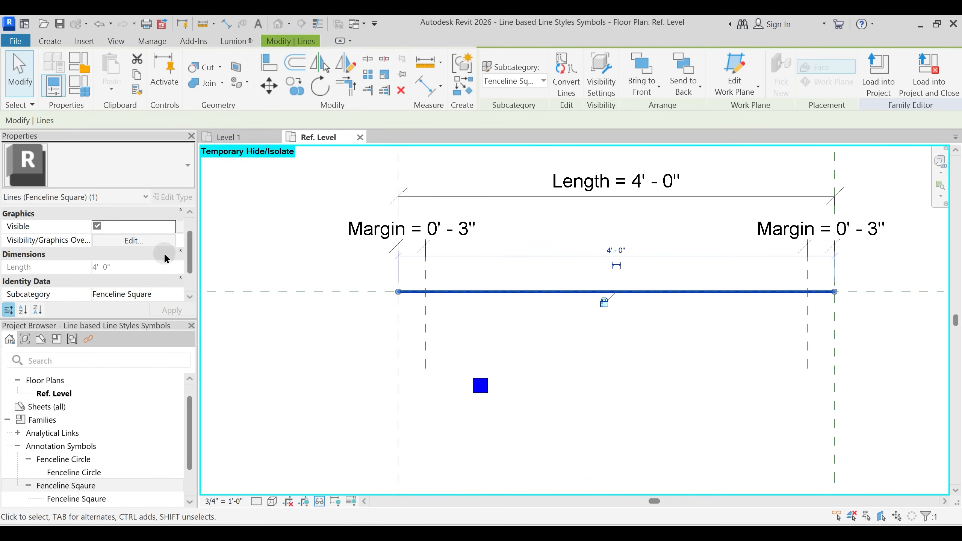
left_click(179, 225)
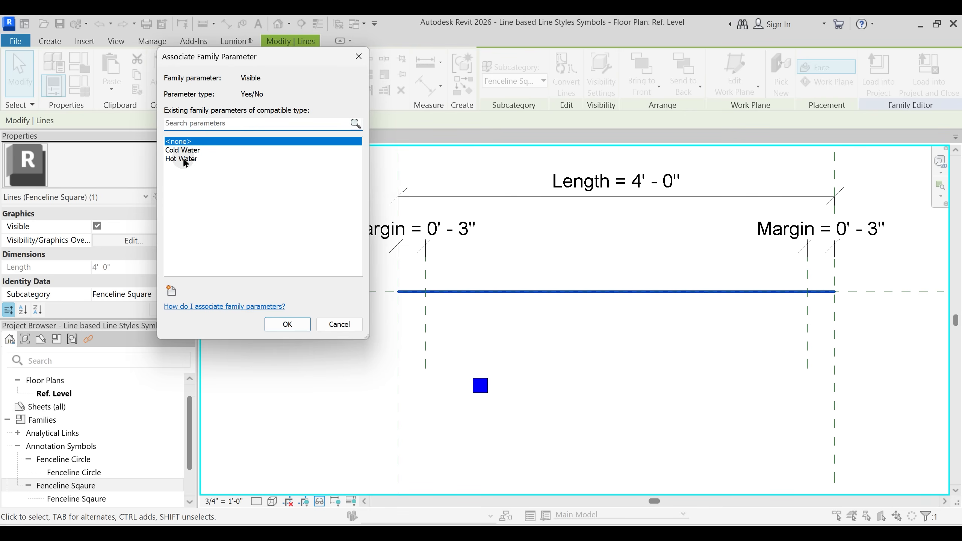
key("Escape")
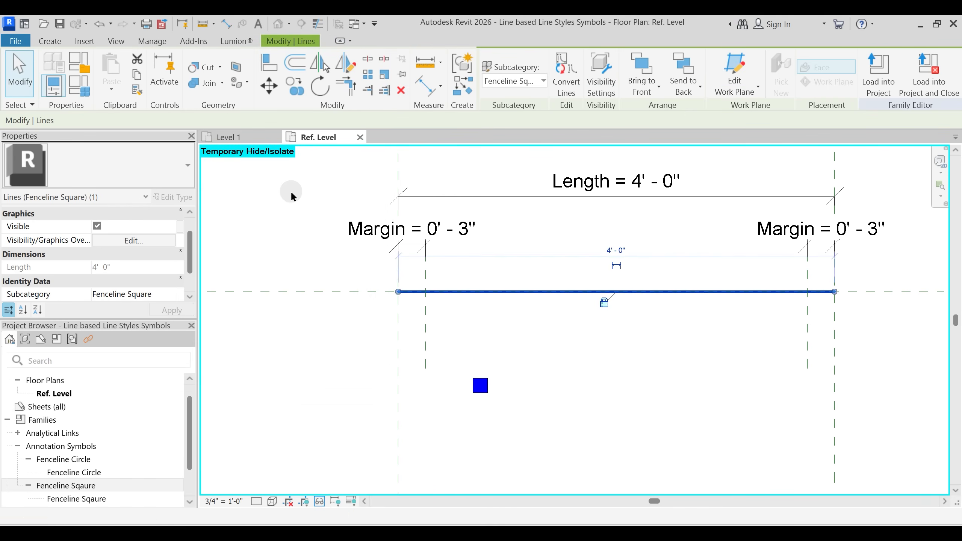
left_click(290, 190)
- Rename the Cold Water family parameter to Fenceline Circle
left_click(86, 91)
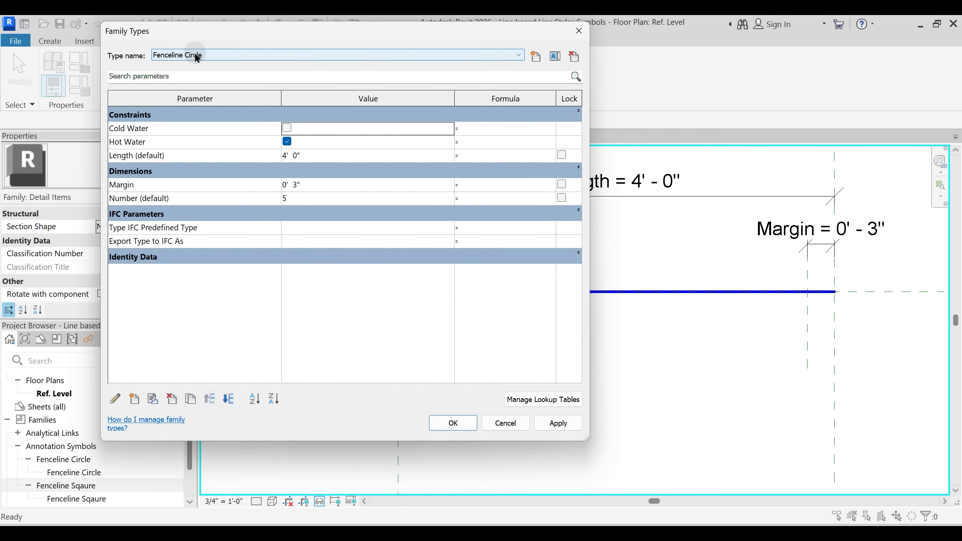
left_click(133, 128)
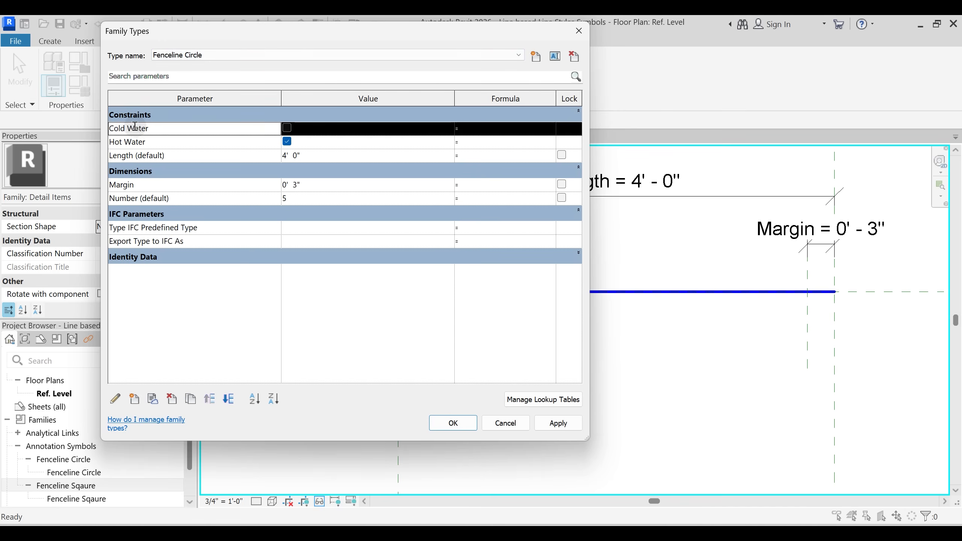
left_click(115, 398)
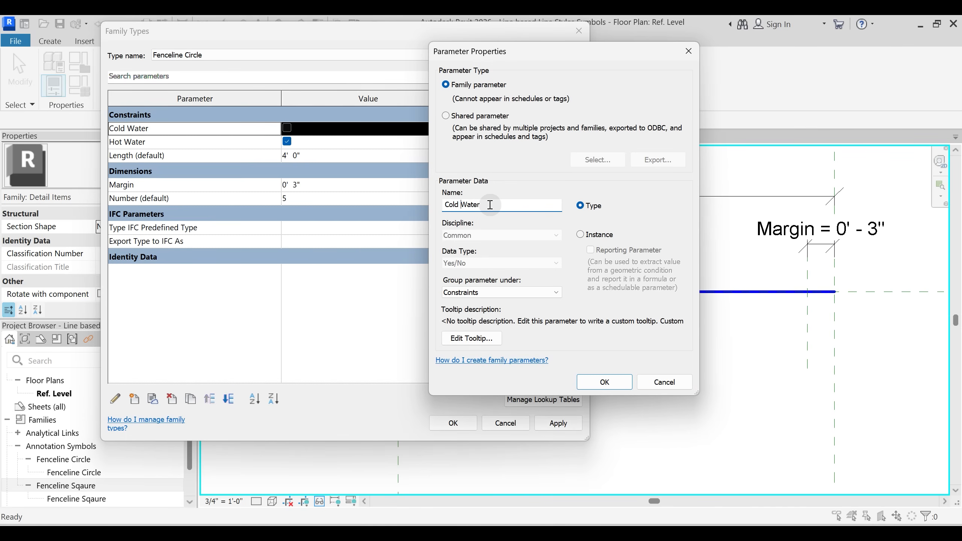
type("Fenceline Circle")
left_click(604, 381)
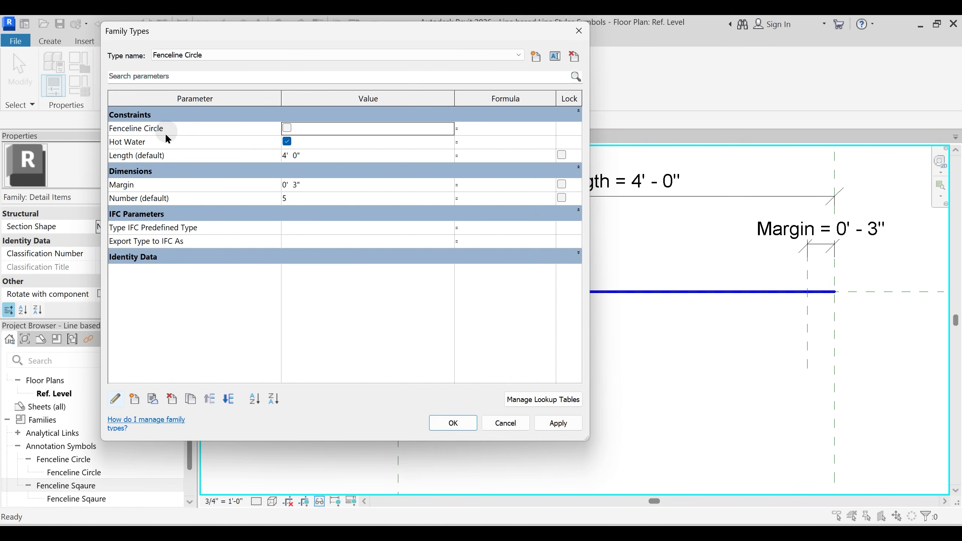
- Shorten the name of the Fenceline Circle family parameter to FC
left_click(155, 140)
left_click(183, 128)
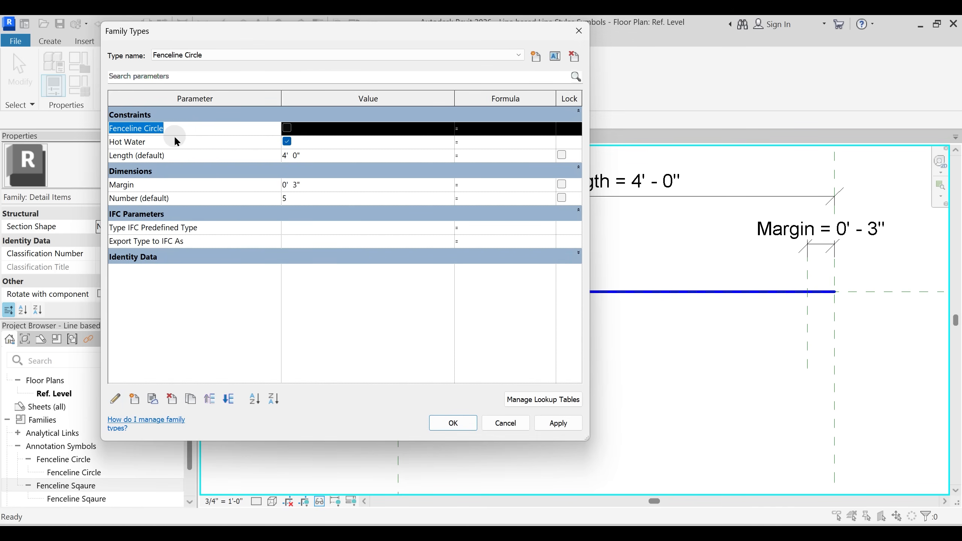
left_click(116, 399)
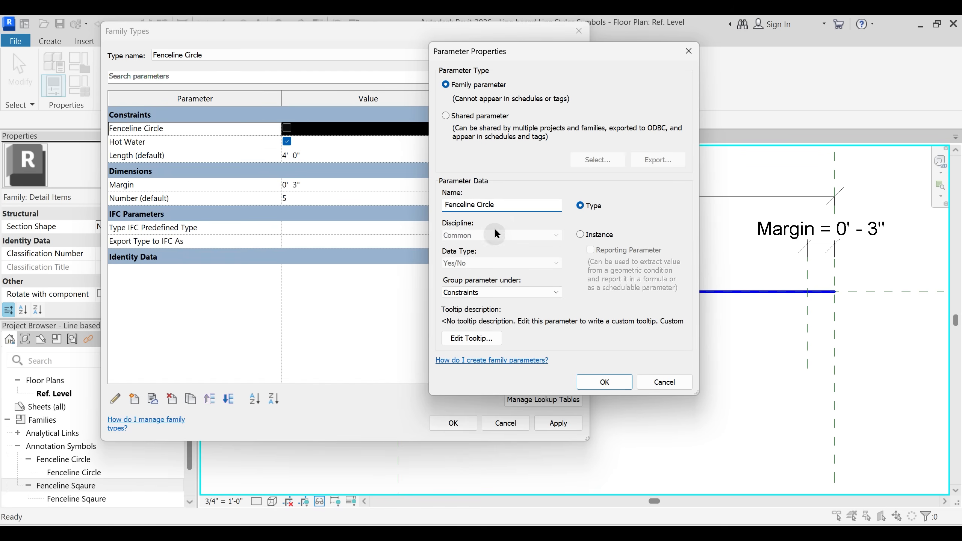
key("ctrl+a")
type("F")
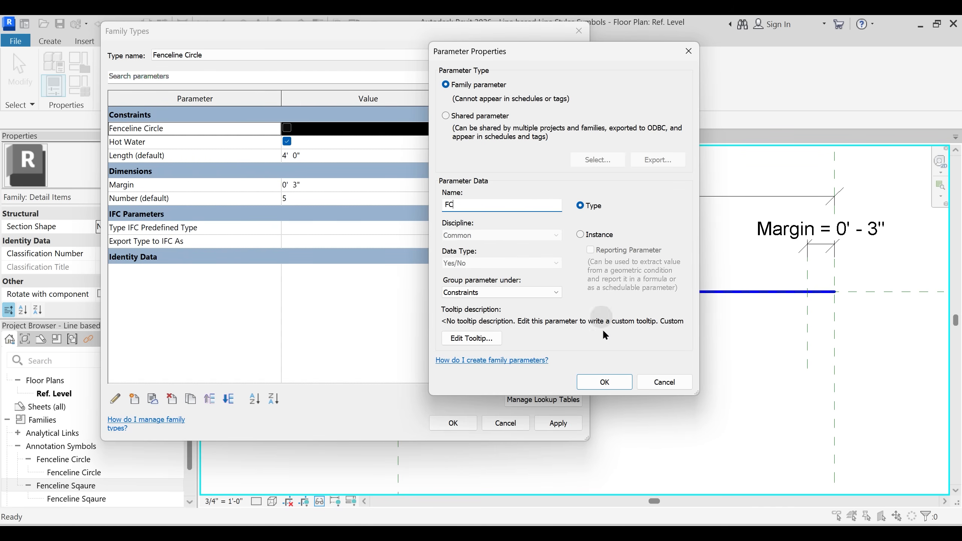
left_click(604, 381)
- Rename the Hot Water family parameter to FS and apply the family type changes
left_click(167, 142)
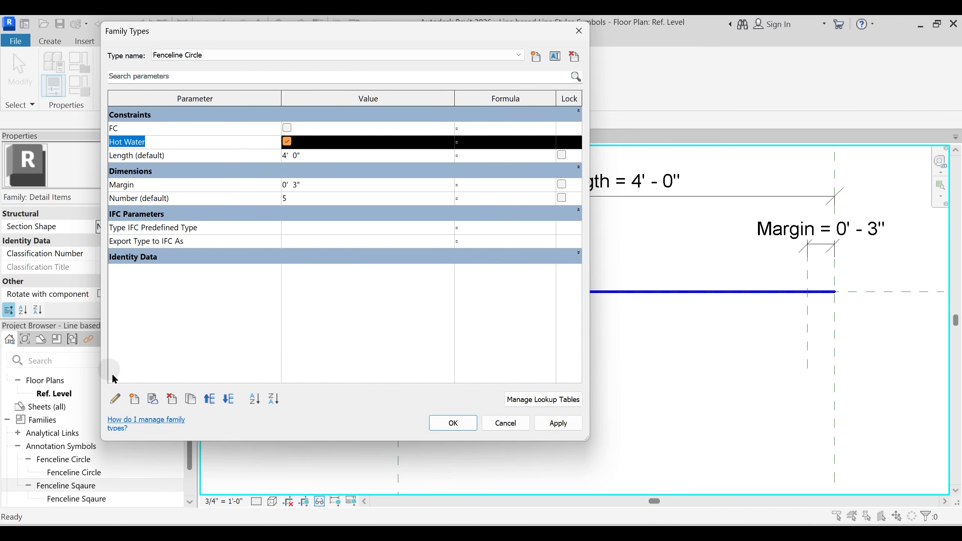
left_click(115, 398)
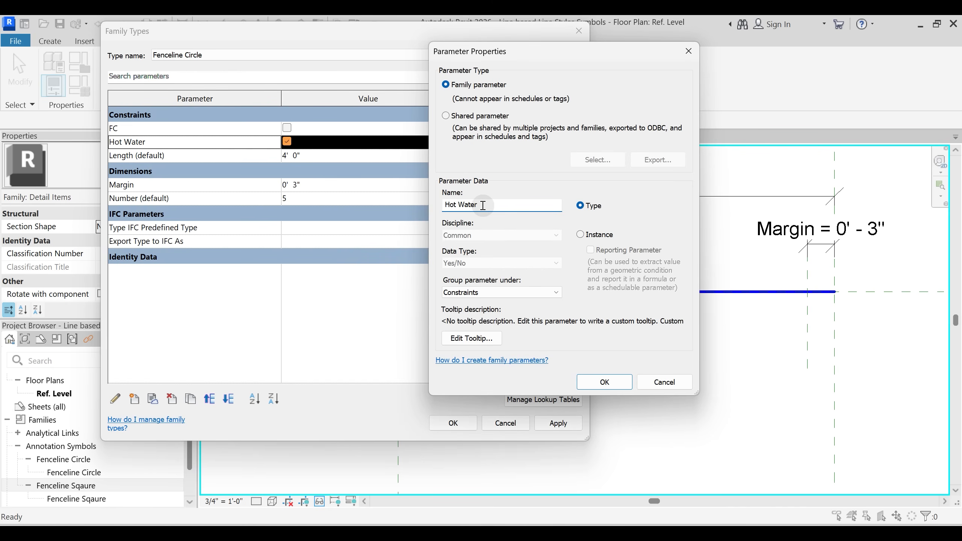
left_click_drag(483, 205, 422, 210)
type("F")
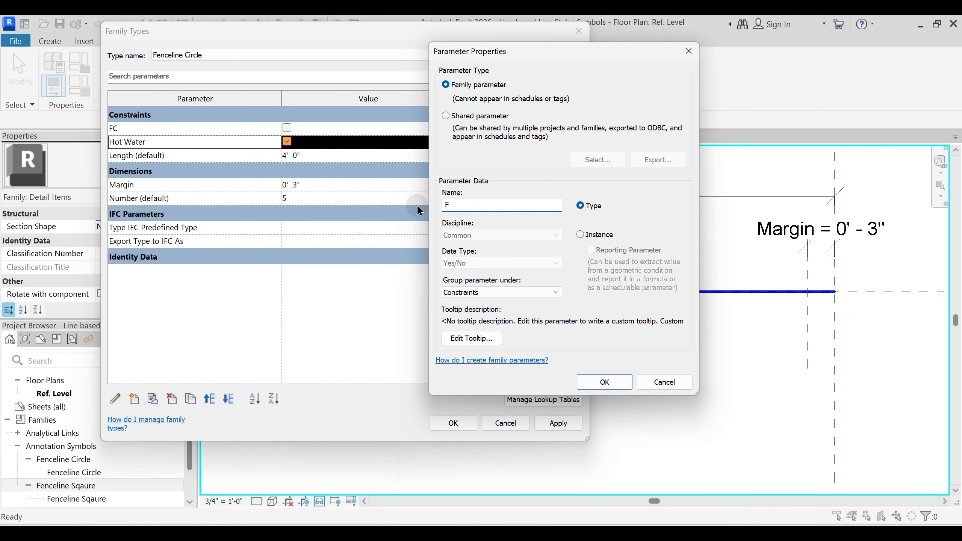
type("S")
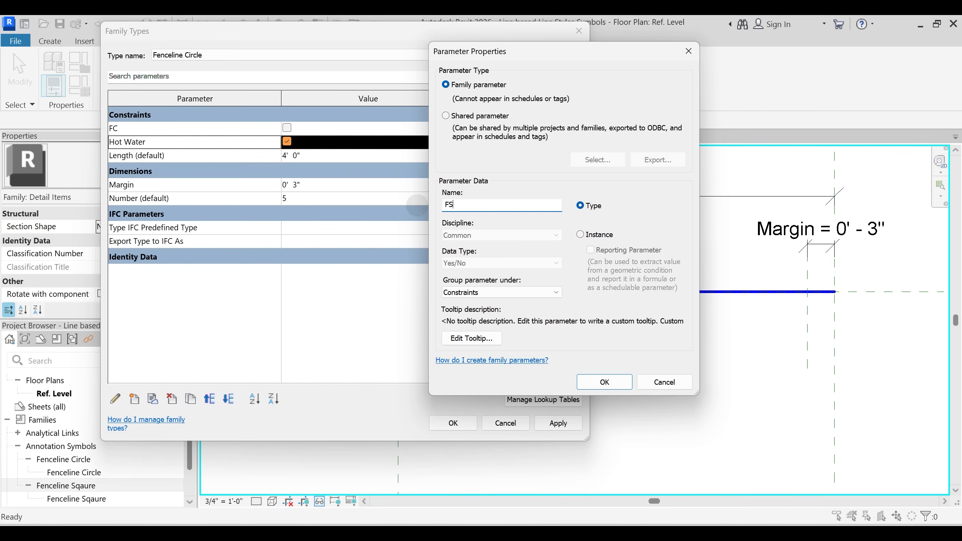
left_click(604, 383)
left_click(268, 144)
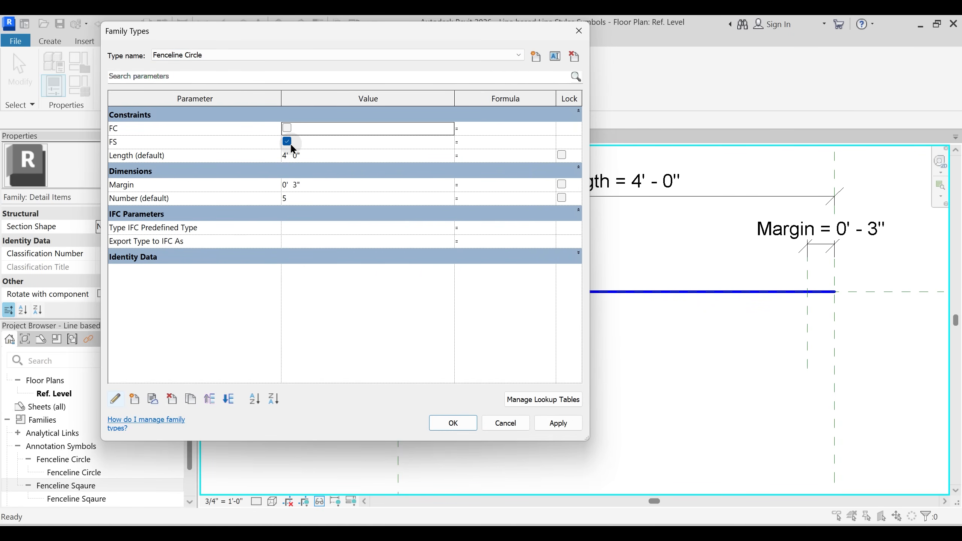
left_click_drag(338, 36, 529, 123)
left_click(538, 186)
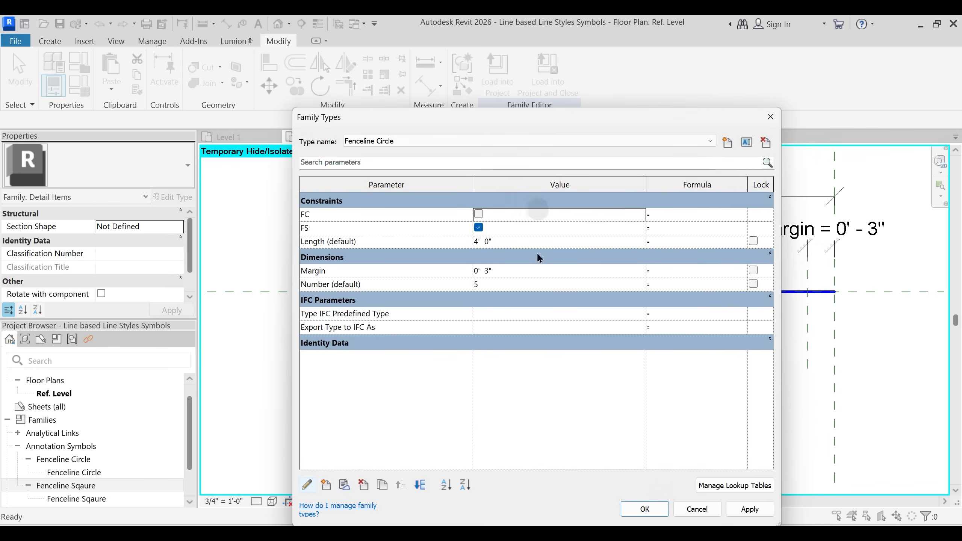
left_click(749, 508)
left_click(644, 509)
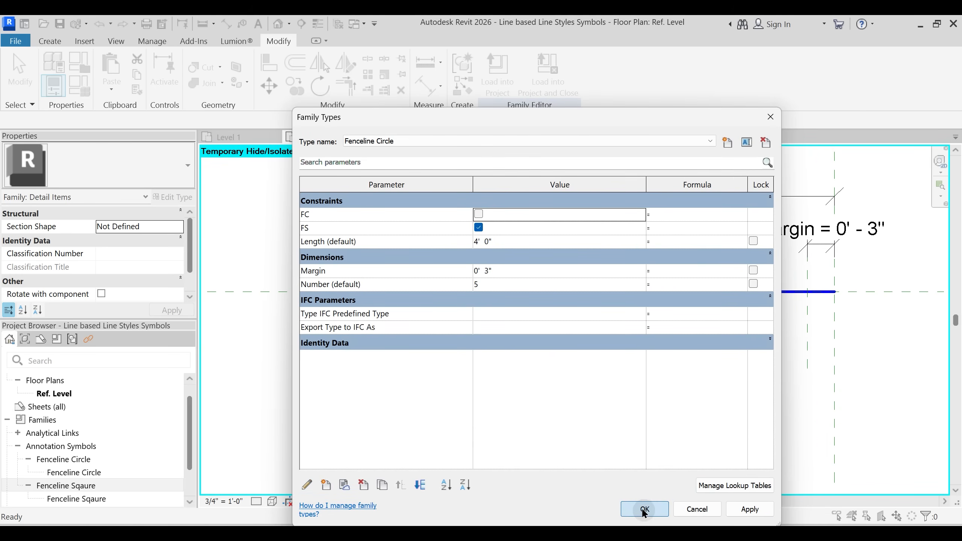
scroll(513, 355, "up", 2)
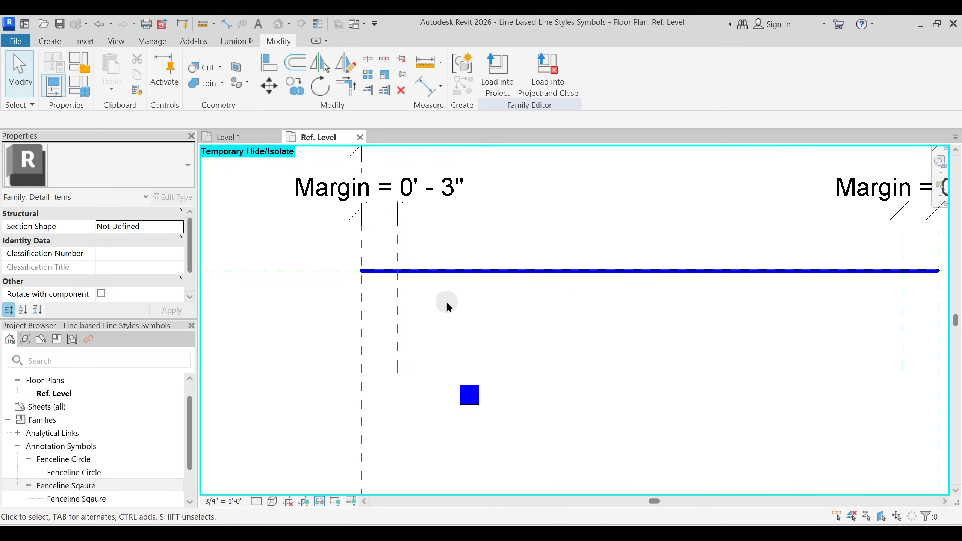
- Reset the temporary hide and try to reach the Visible property of the first circle inside its array group
key("h")
key("r")
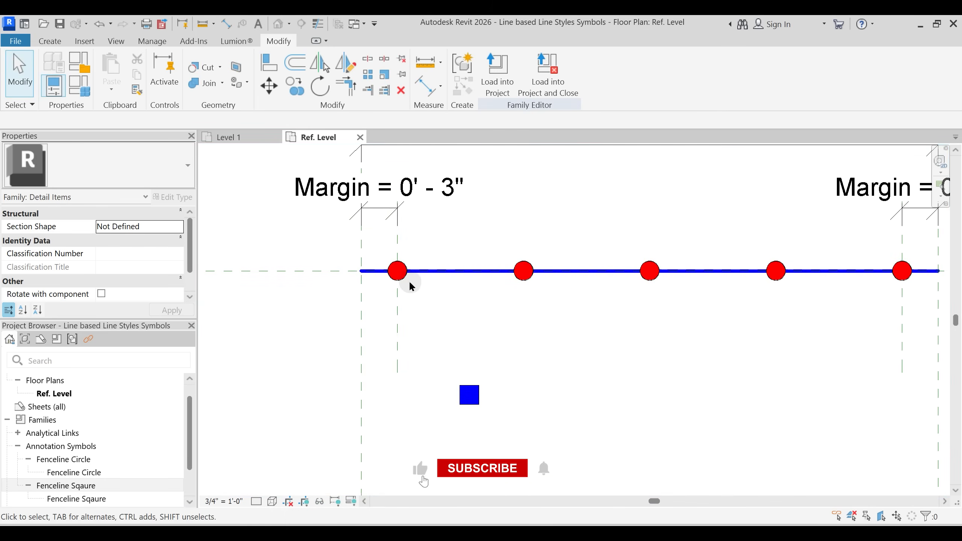
left_click(404, 281)
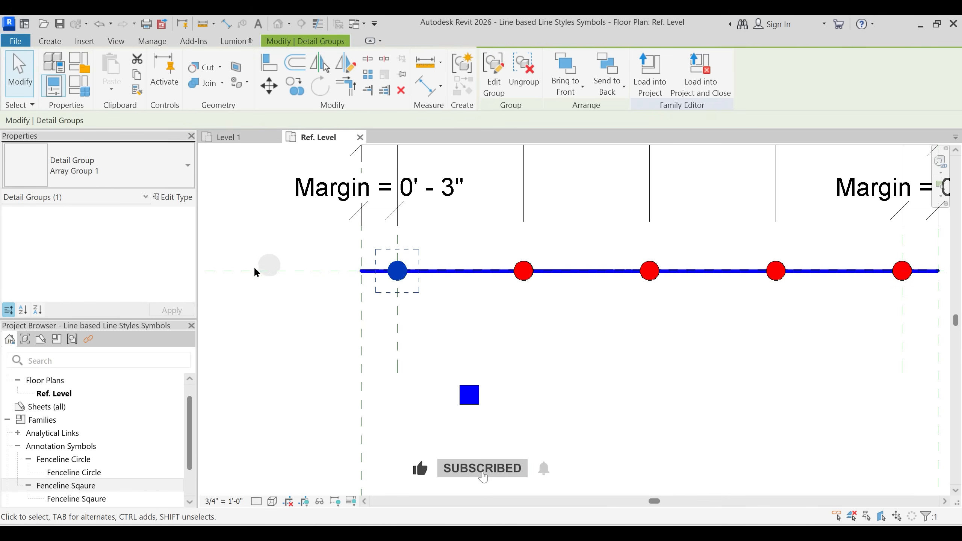
key("Escape")
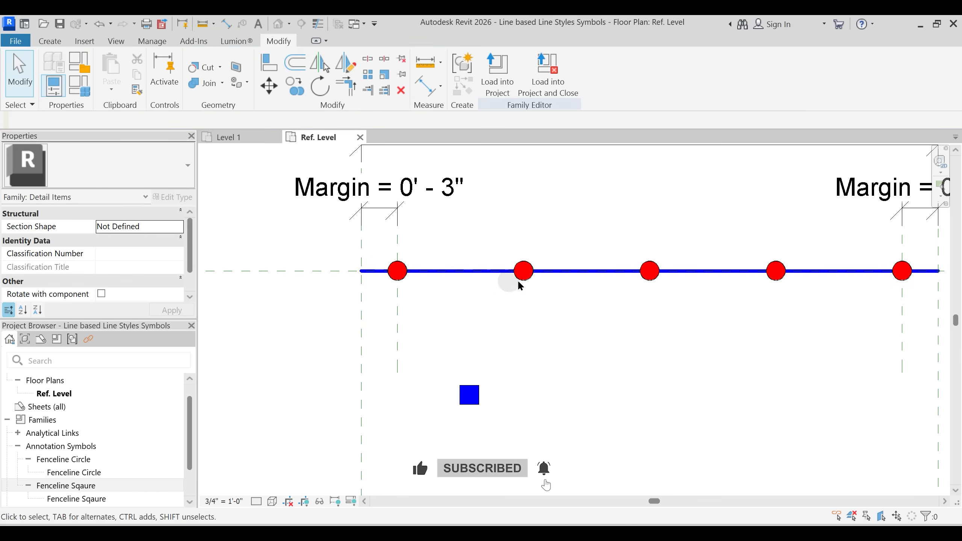
key("Tab")
left_click(402, 280)
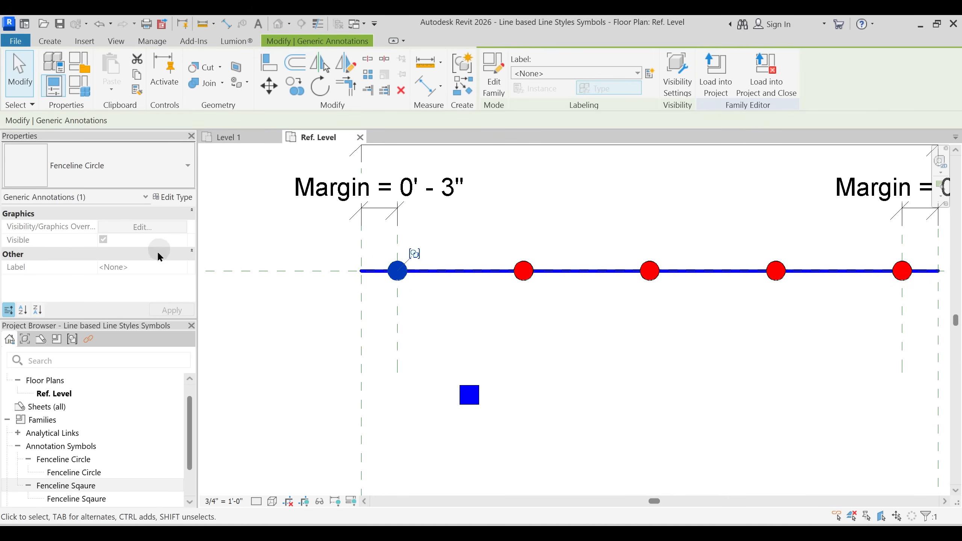
key("Escape")
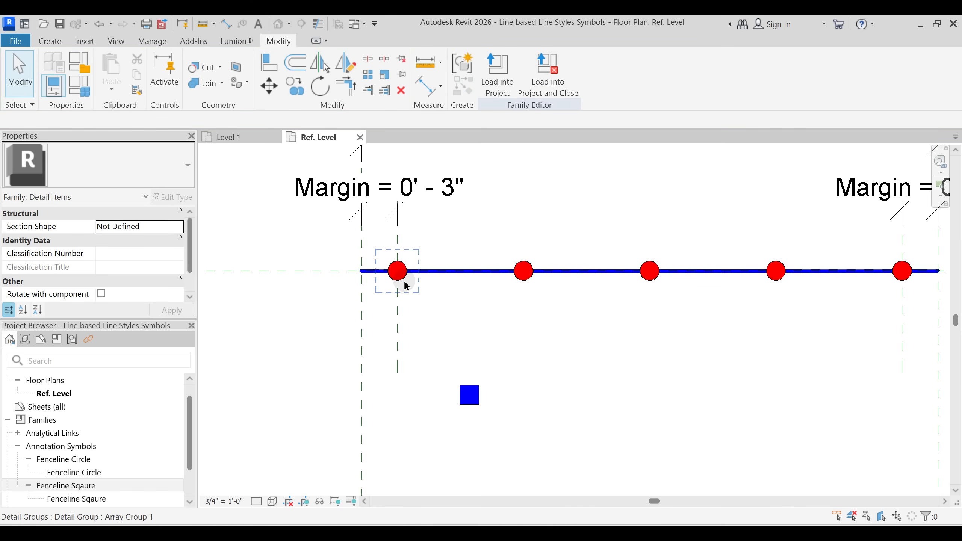
- Undo the parameter renames, the blue line on the horizontal reference line and the temporary hiding of the red fence line and circles
key("ctrl+z")
scroll(532, 336, "down", 1)
key("ctrl+z")
key("ctrl+z")
key("ctrl+z")
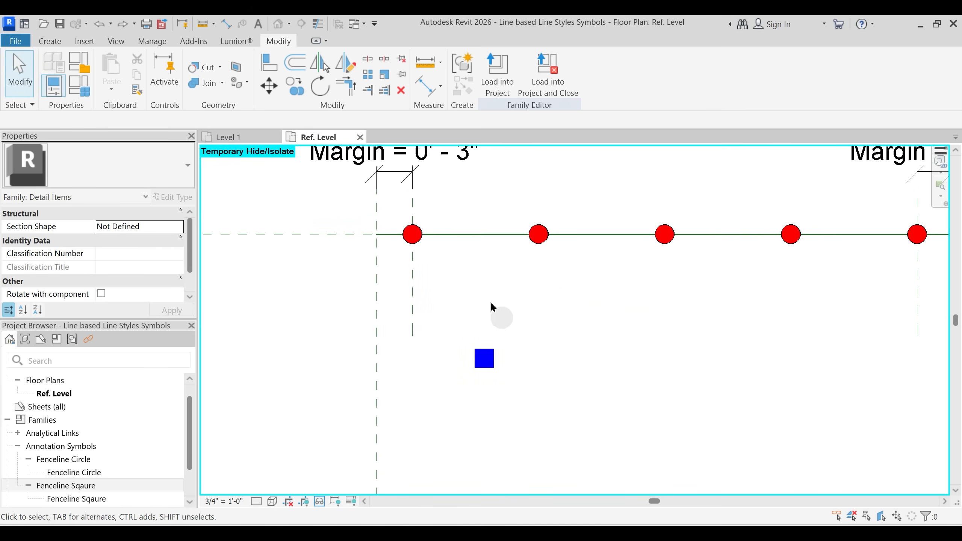
left_click(421, 241)
key("Escape")
key("ctrl+z")
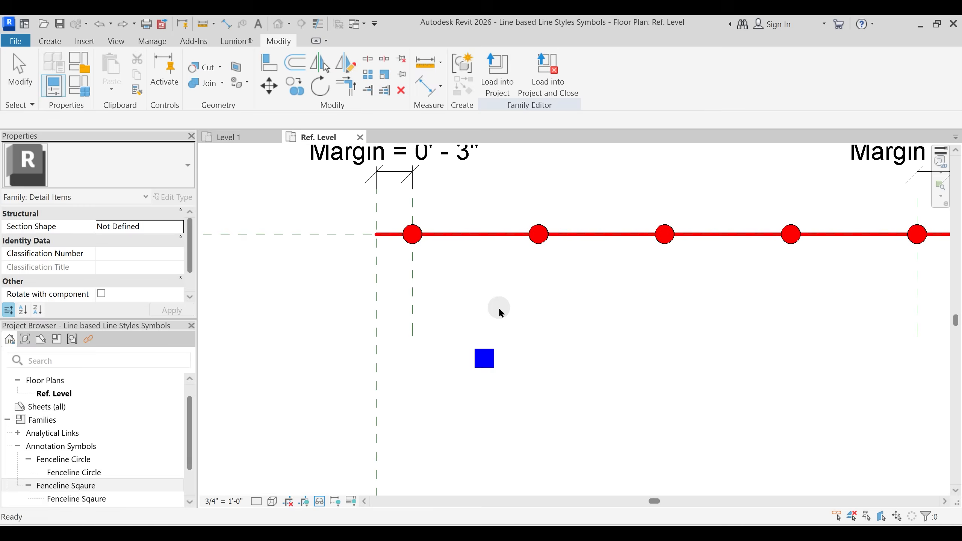
key("Tab")
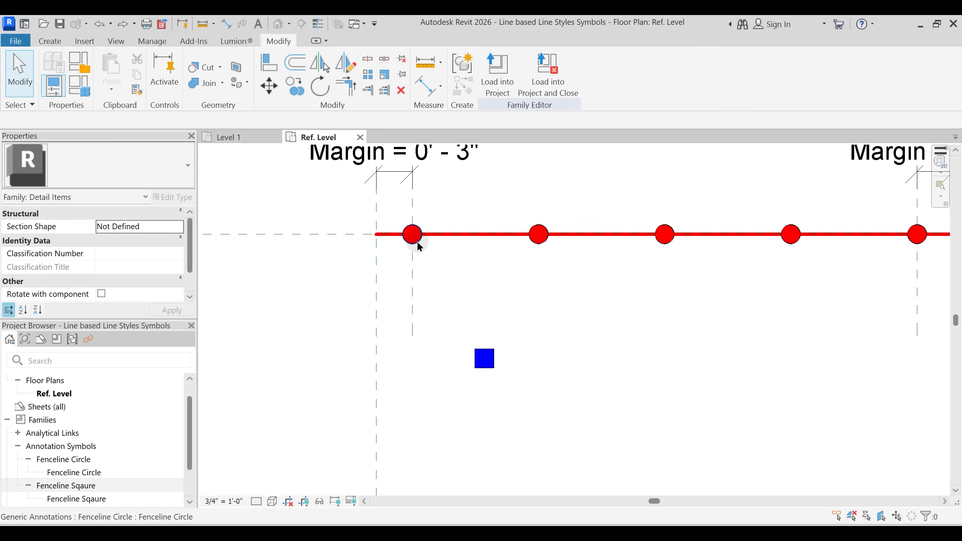
left_click(414, 238)
key("Escape")
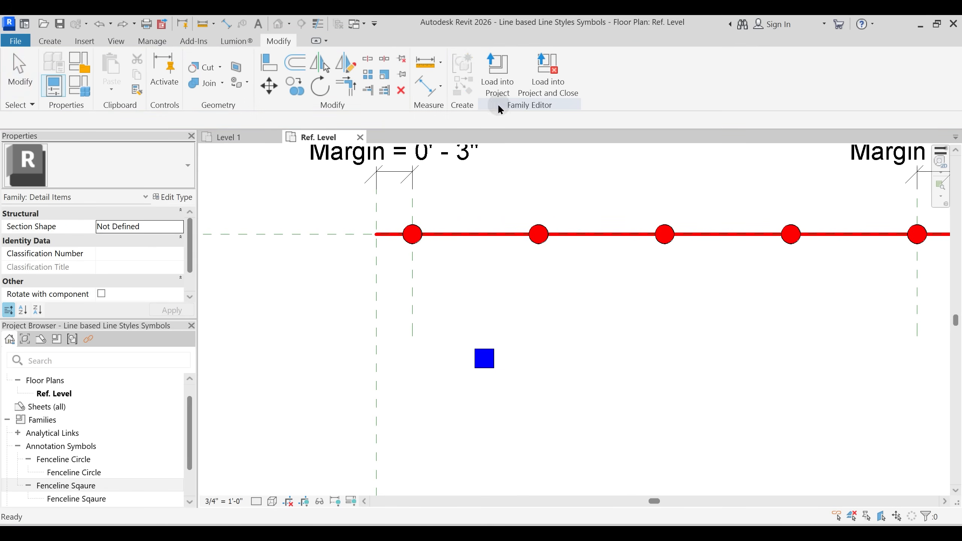
- Select all instances of the red circles' array group and ungroup them
scroll(533, 252, "down", 2)
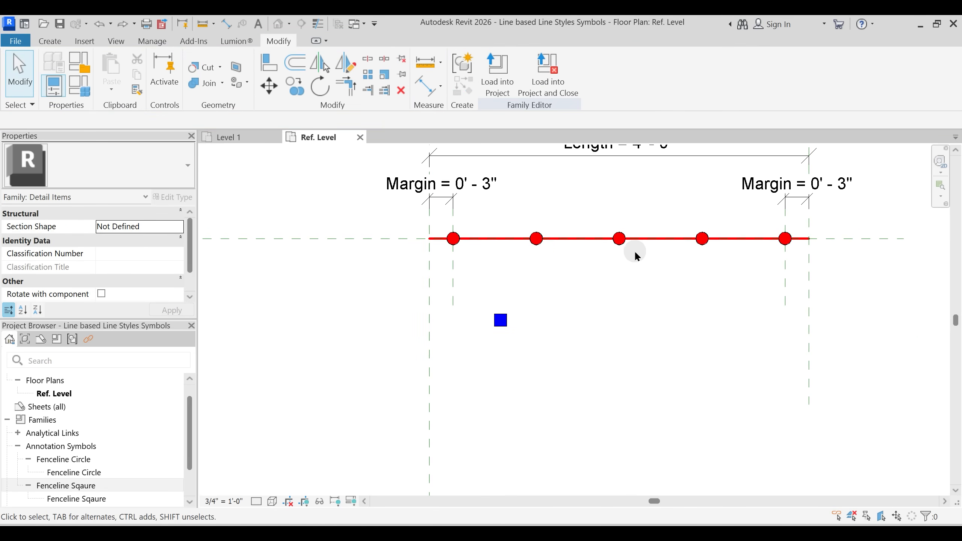
left_click(700, 245)
key("s")
key("a")
middle_click_drag(655, 292, 615, 317)
left_click(517, 86)
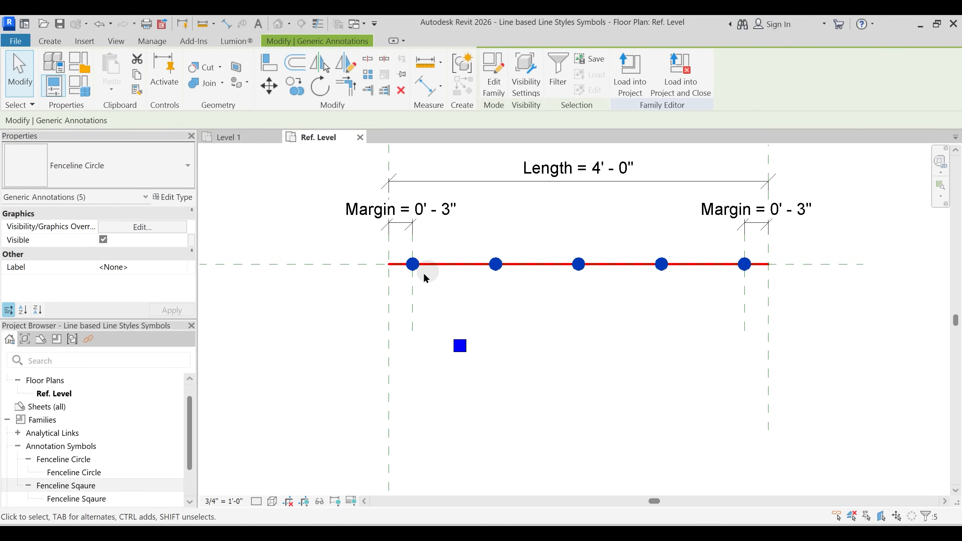
key("Escape")
- Check the visibility parameter association of the first red circle and of the red fence line
left_click(413, 265)
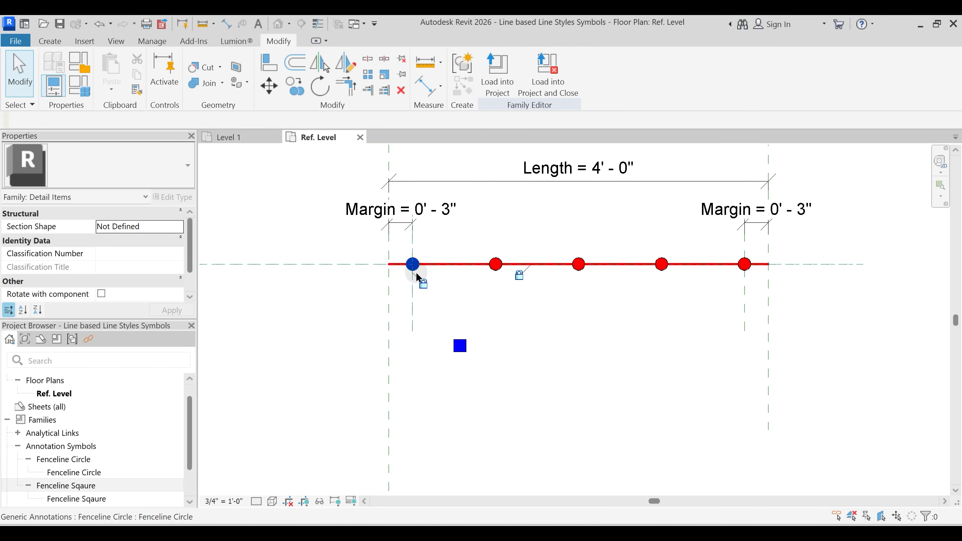
left_click(191, 240)
key("Escape")
left_click(367, 250)
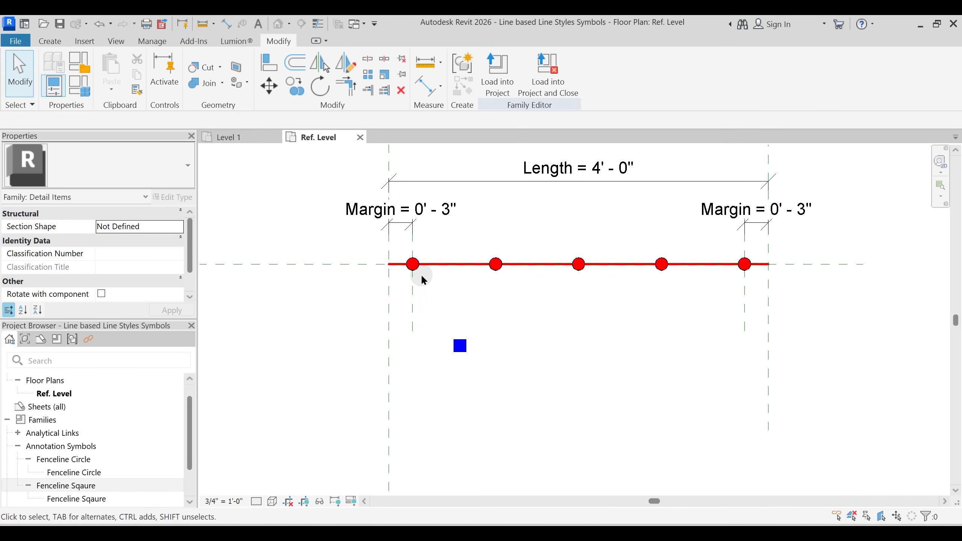
left_click(437, 265)
left_click(182, 259)
key("Escape")
left_click(436, 249)
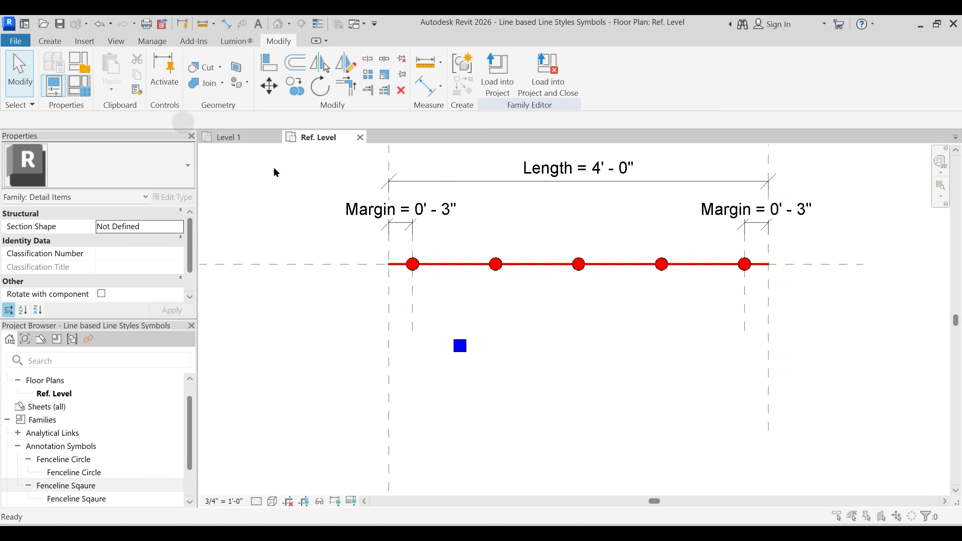
- Rename the Hot Water yes/no parameter to FC in the family types
left_click(90, 87)
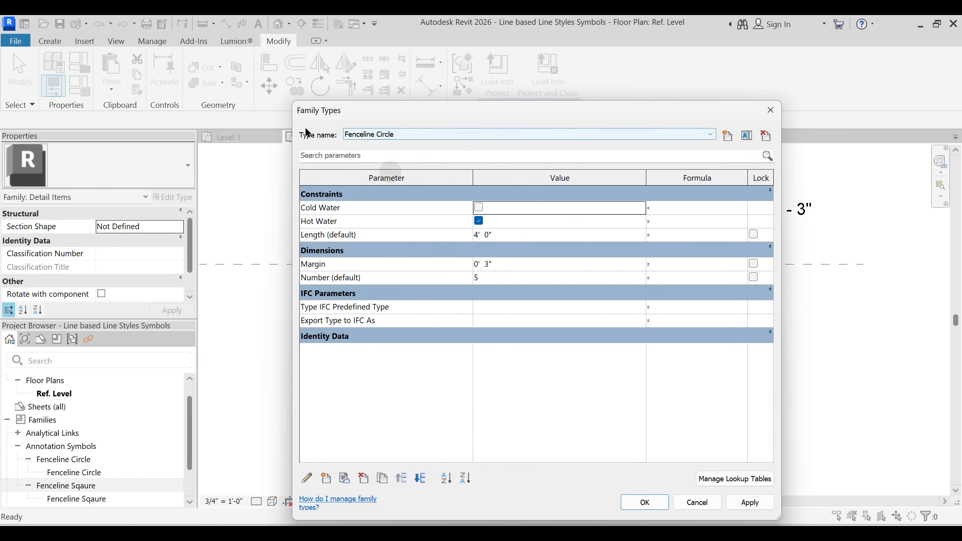
left_click(606, 136)
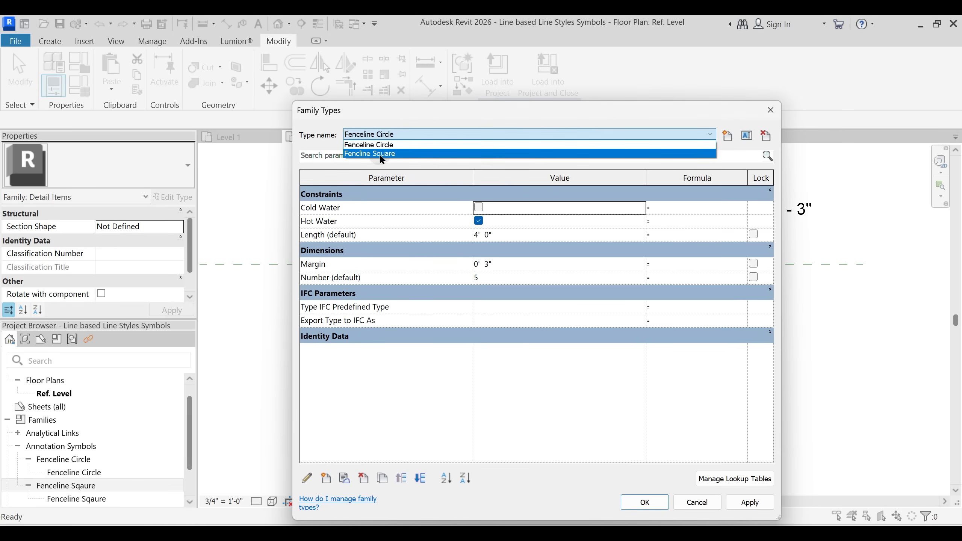
left_click(355, 220)
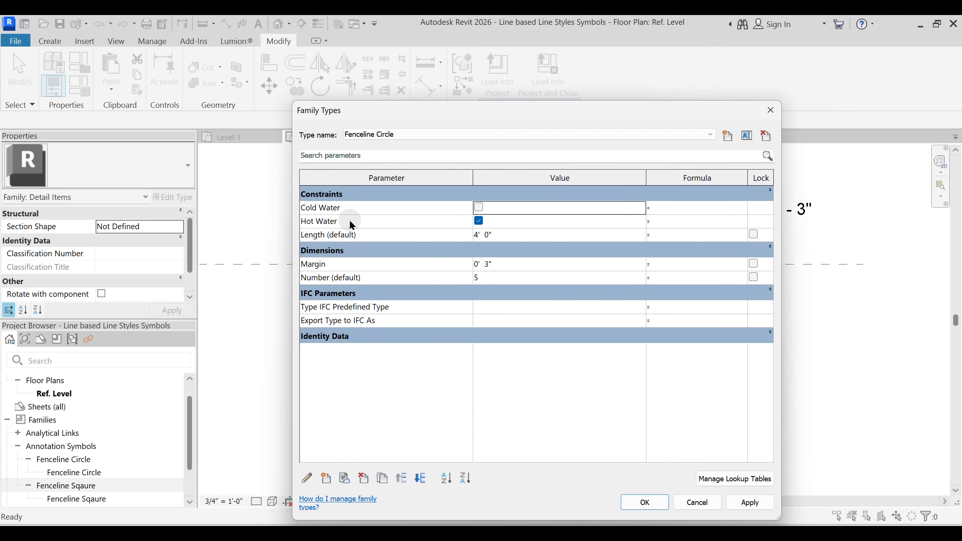
left_click(341, 221)
left_click(307, 478)
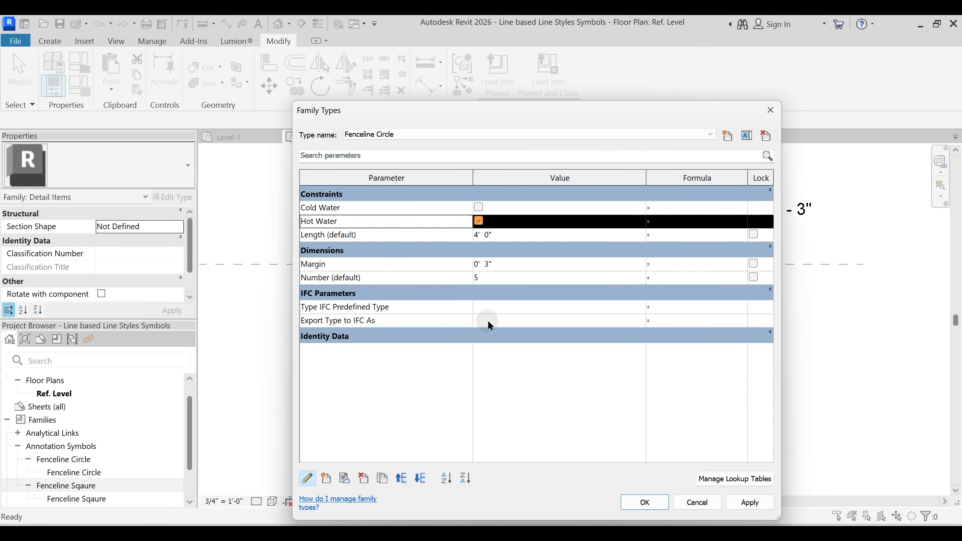
left_click_drag(499, 205, 402, 212)
type("FC")
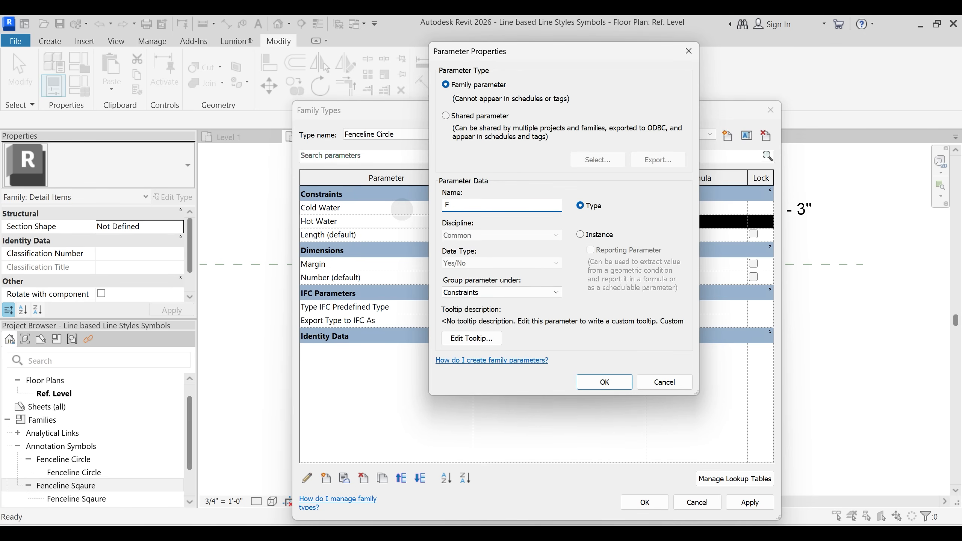
left_click(604, 380)
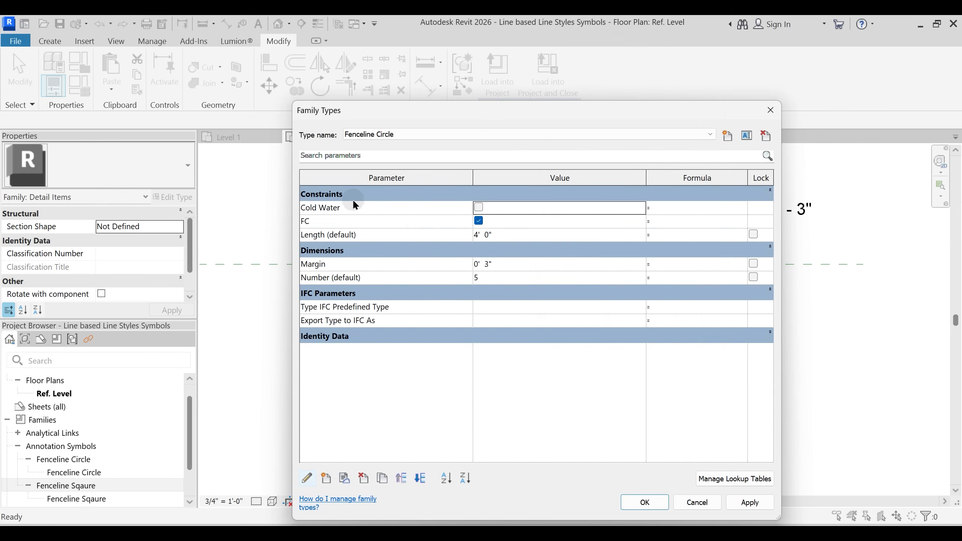
- Rename the Cold Water yes/no parameter to FS
left_click(352, 208)
left_click(306, 479)
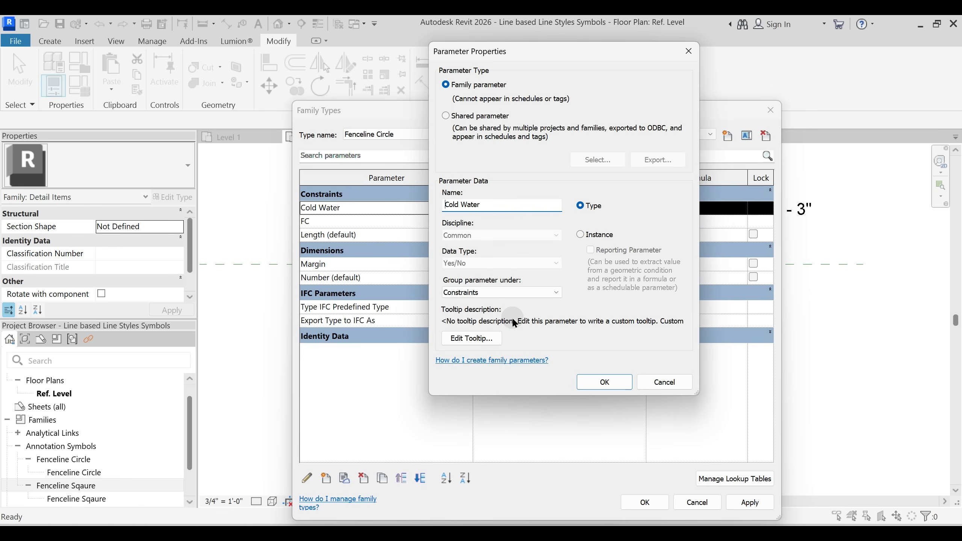
type("FS")
left_click_drag(501, 209, 398, 210)
type("FS")
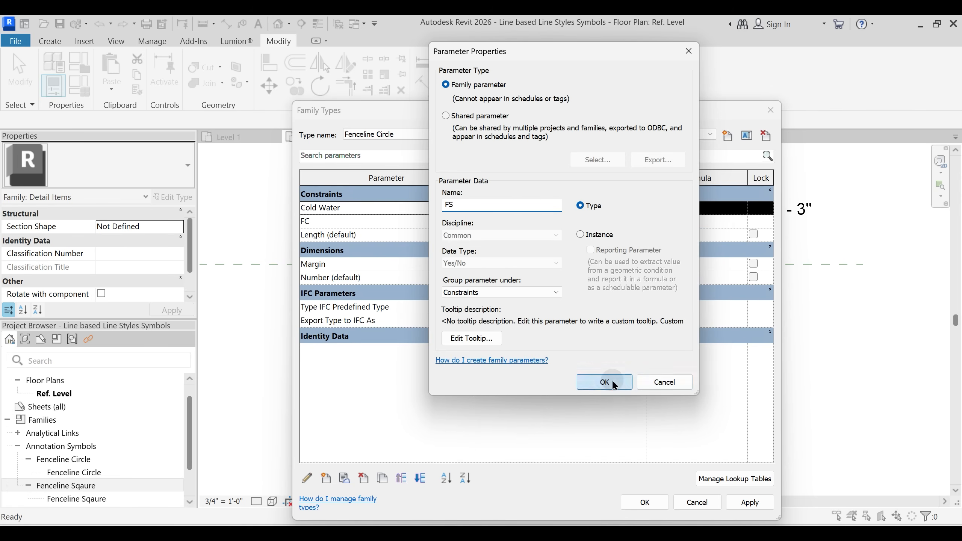
left_click(605, 382)
- Make Fencline Square the current family type and apply it
left_click(479, 221)
left_click(417, 135)
left_click(394, 155)
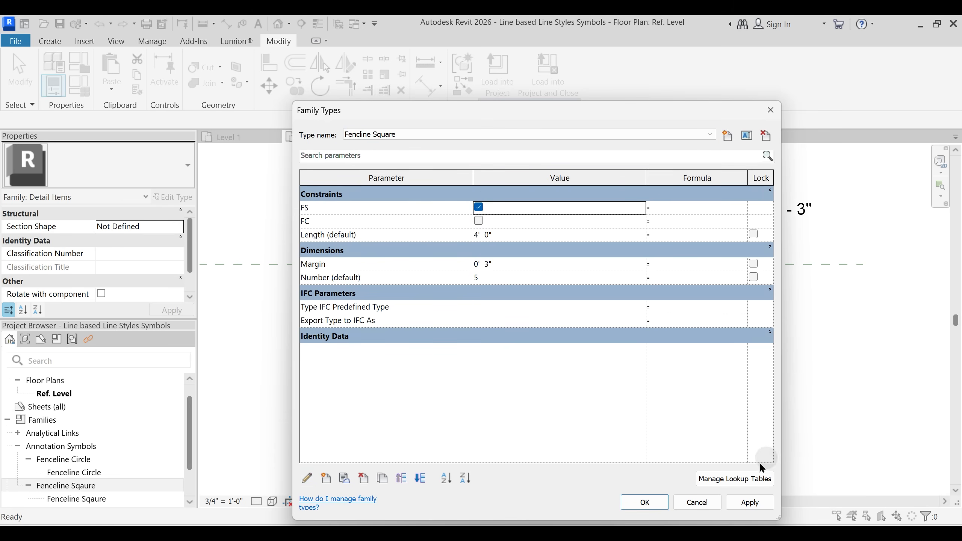
left_click(749, 502)
left_click(637, 498)
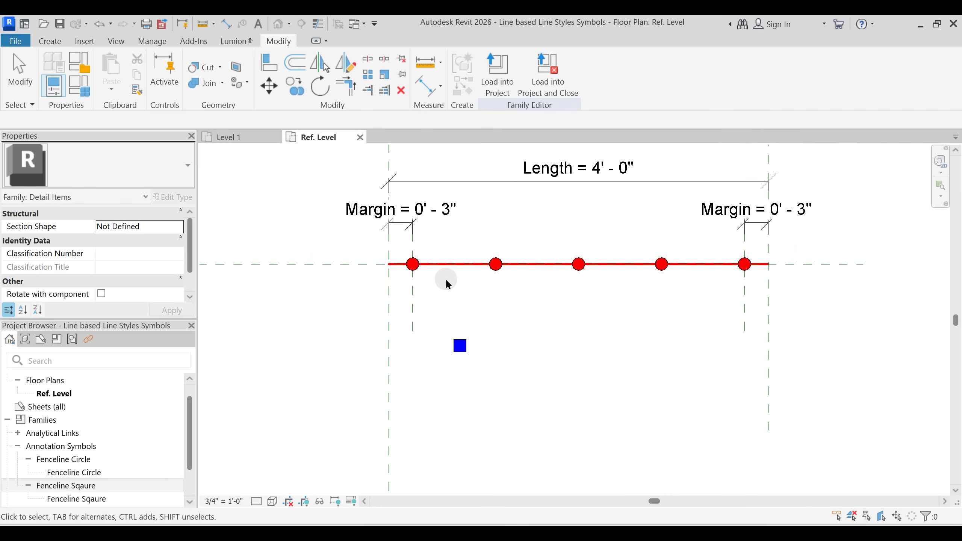
- Associate the Visible property of the red fence line with the FC parameter
scroll(448, 284, "up", 1)
left_click(384, 277)
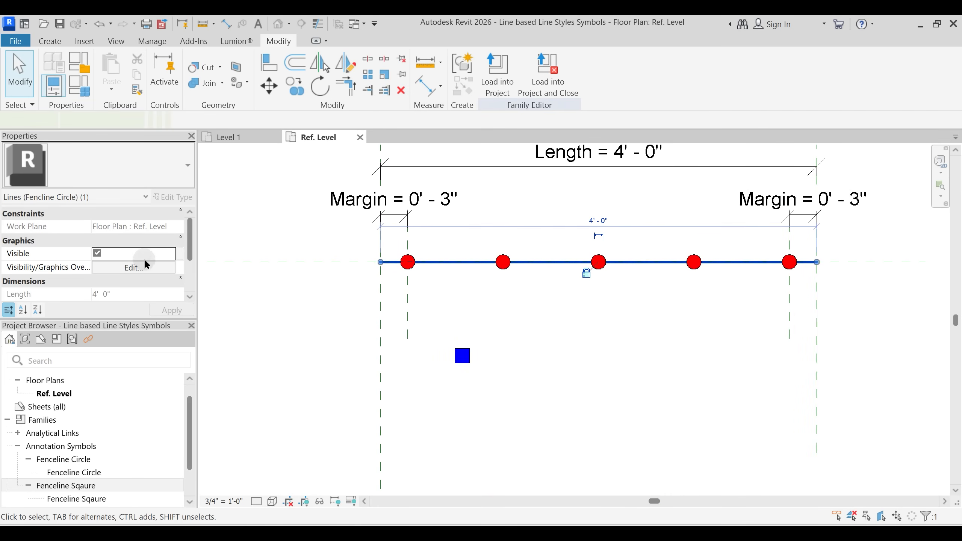
left_click(180, 253)
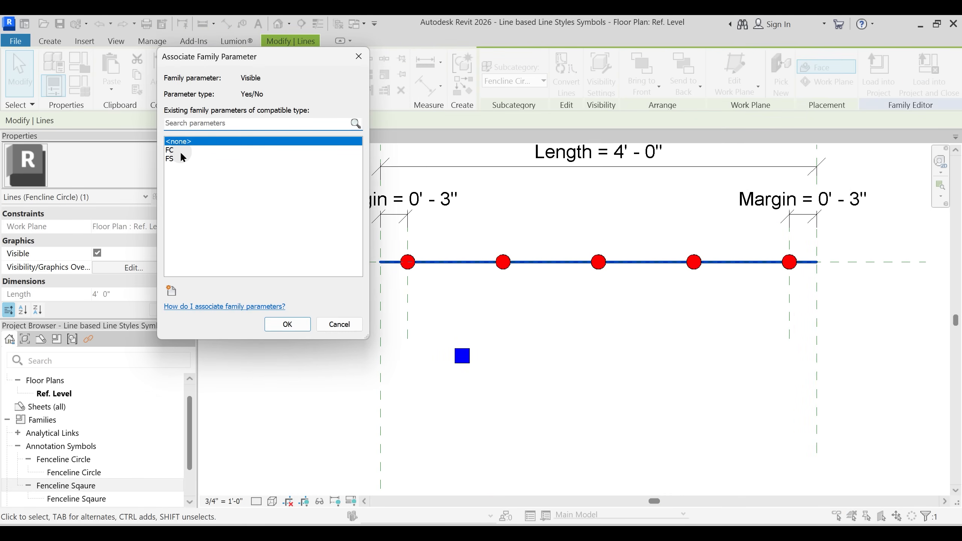
left_click(287, 323)
- Select all instances of the red circle symbol and associate their Visible property with the FC parameter
scroll(437, 296, "up", 1)
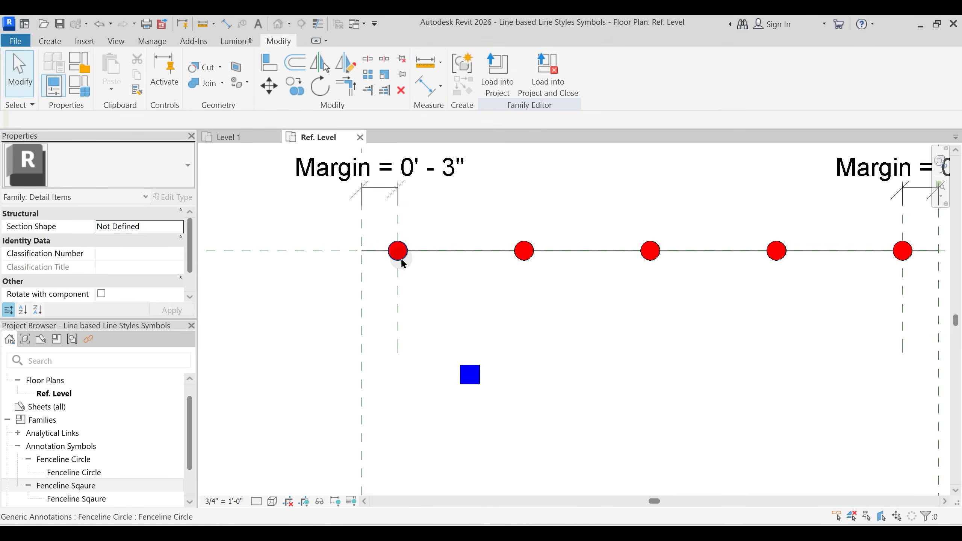
left_click(401, 258)
key("a")
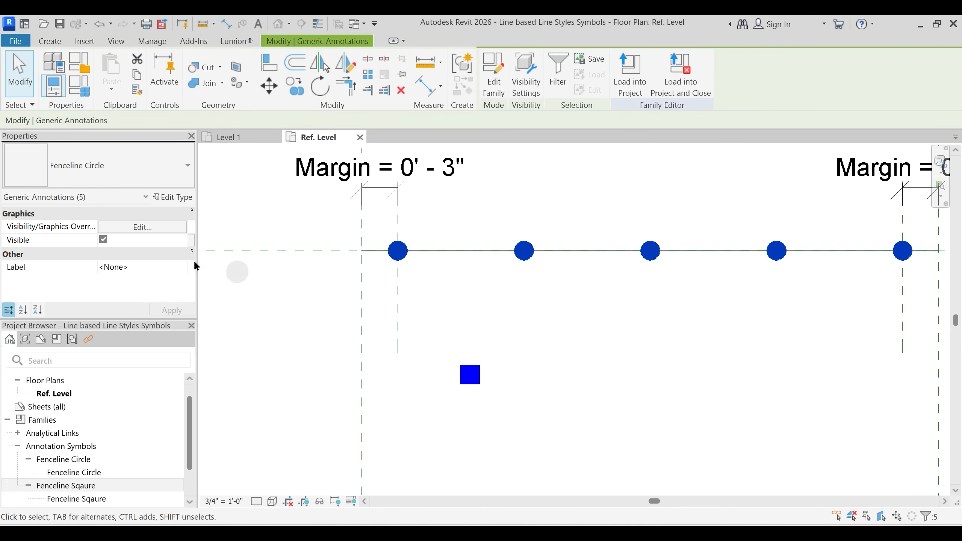
left_click(192, 239)
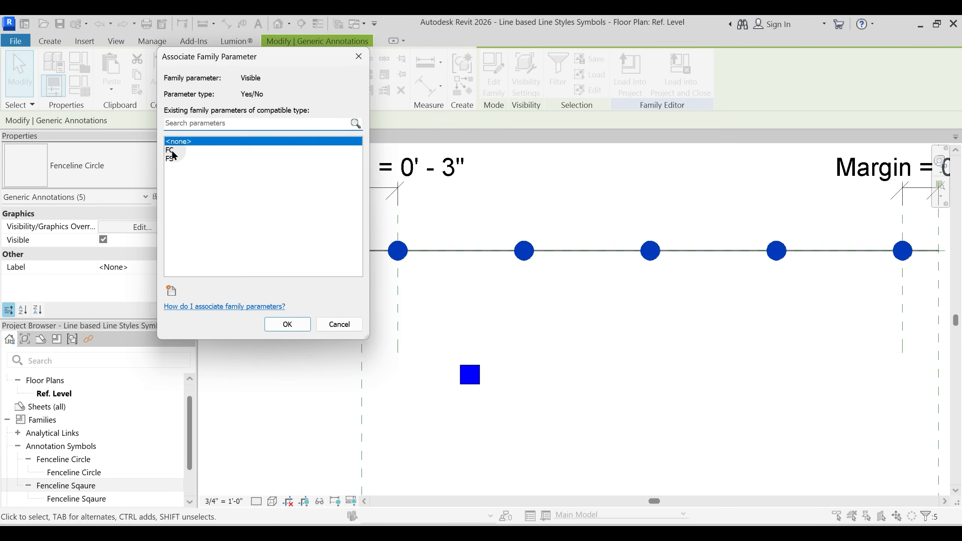
left_click(173, 150)
left_click(287, 325)
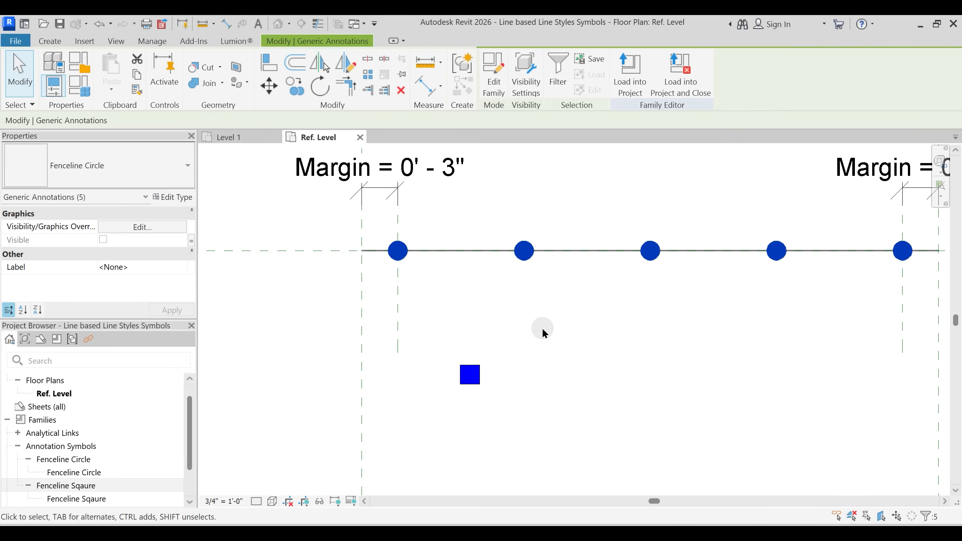
- Temporarily hide the circle symbols and the circle fence line in the view
scroll(541, 328, "down", 2)
key("h")
key("h")
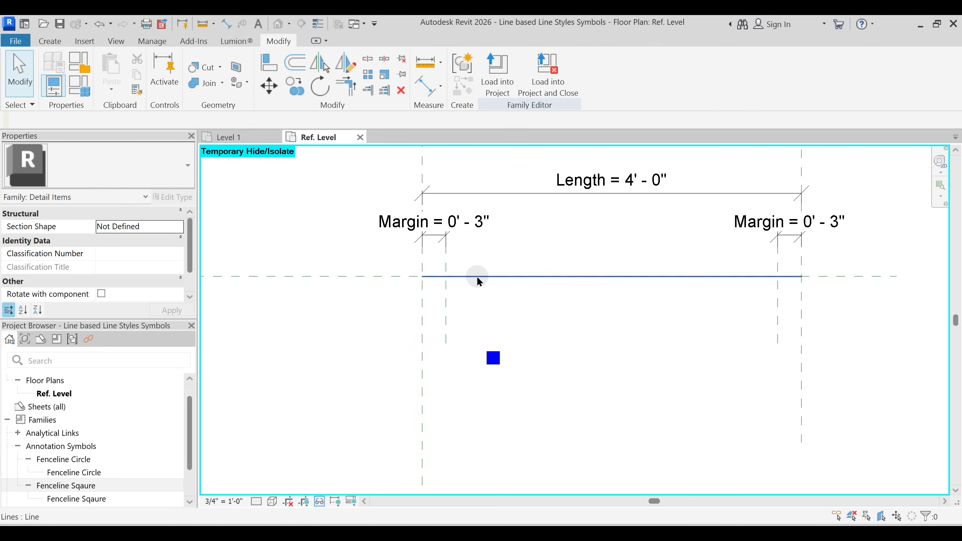
left_click(476, 276)
left_click(517, 313)
left_click(459, 256)
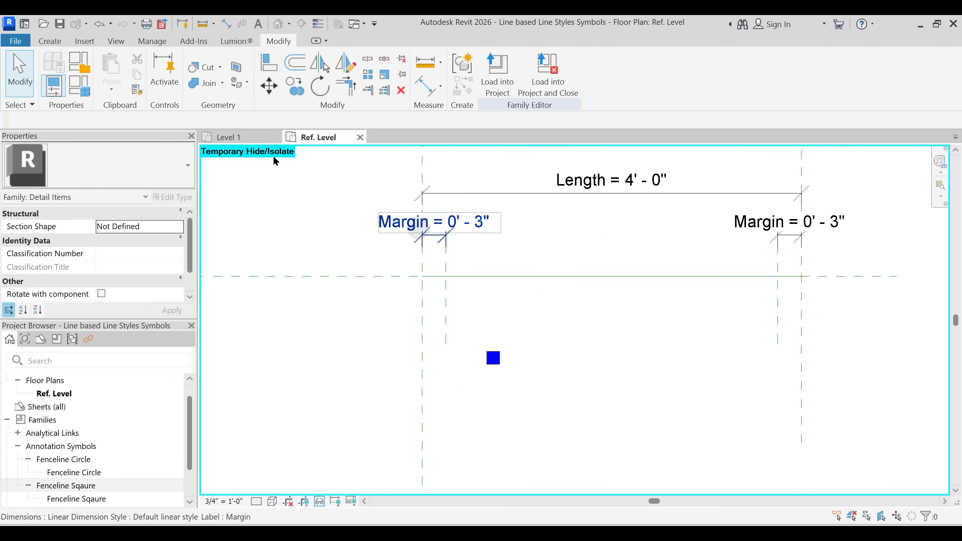
- Create a locked Fenceline Square line along the horizontal reference line between the Length reference planes using Pick Lines
left_click(110, 72)
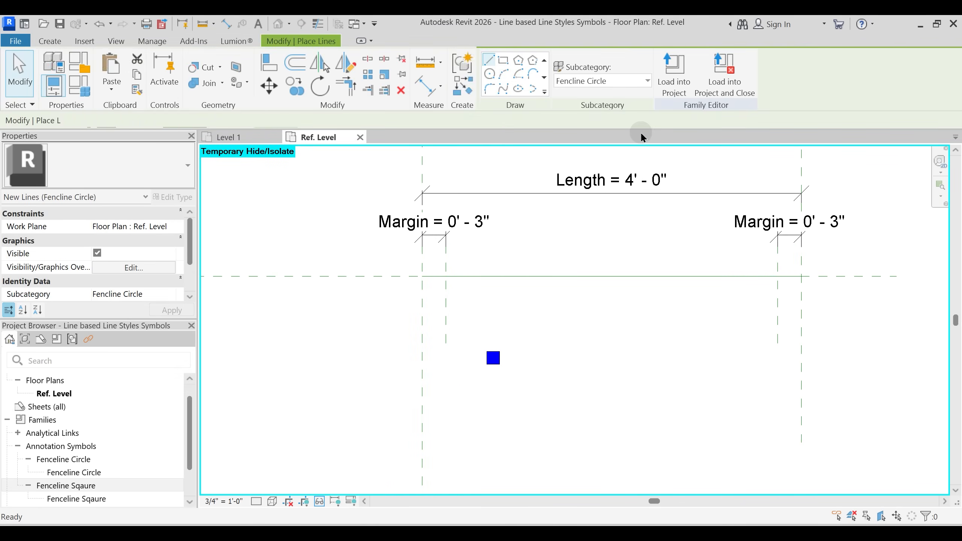
left_click(591, 82)
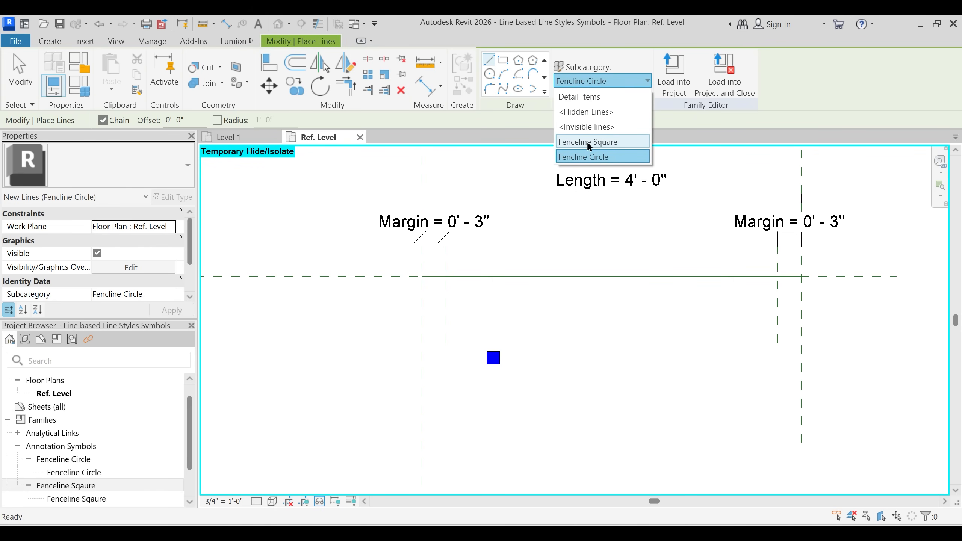
left_click(586, 141)
left_click(488, 89)
left_click(488, 276)
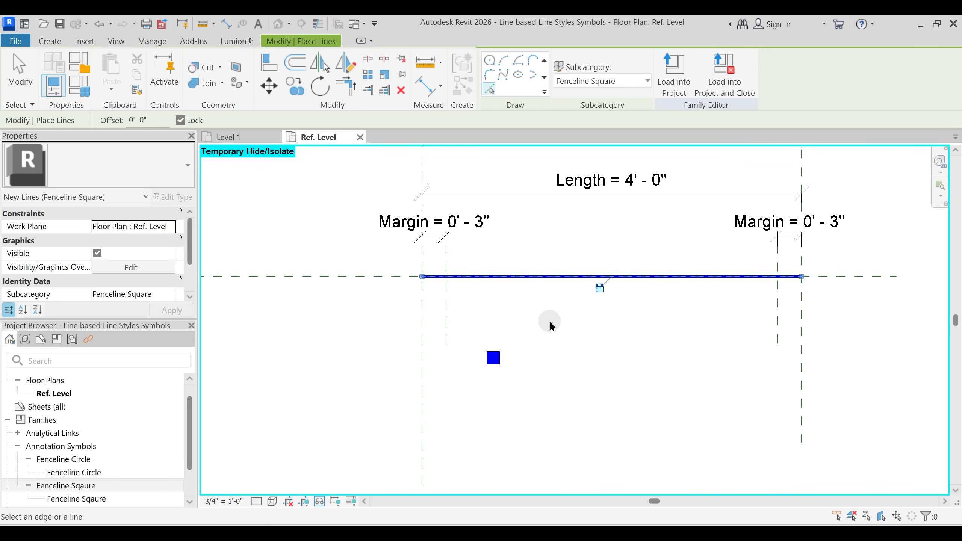
key("Escape")
key("Escape")
- Associate the Visible property of the blue fence line with the FS parameter
left_click(515, 277)
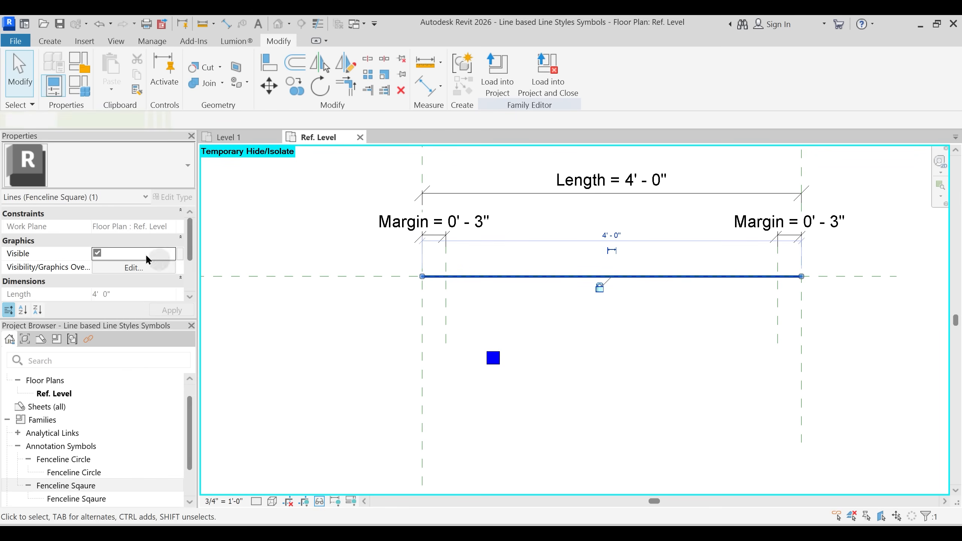
left_click(181, 254)
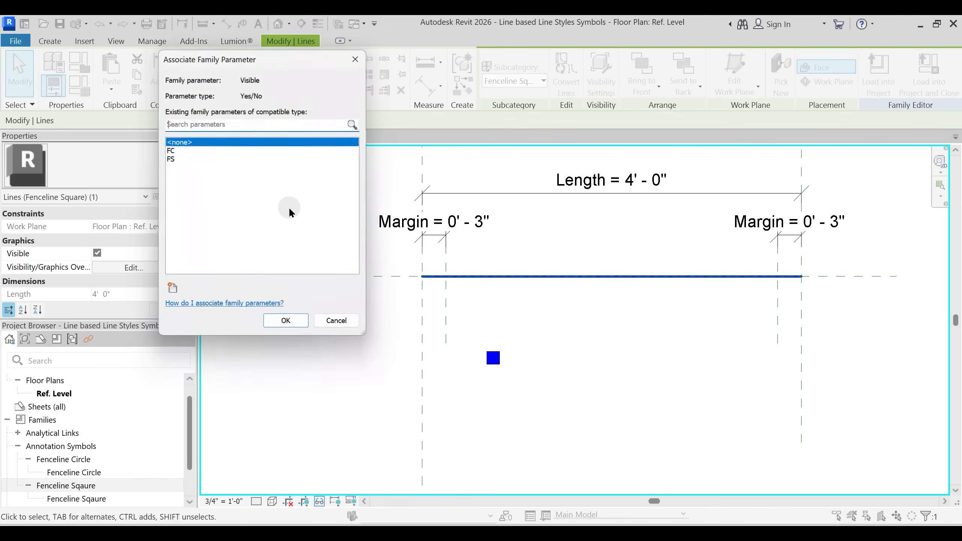
left_click(172, 157)
left_click(287, 324)
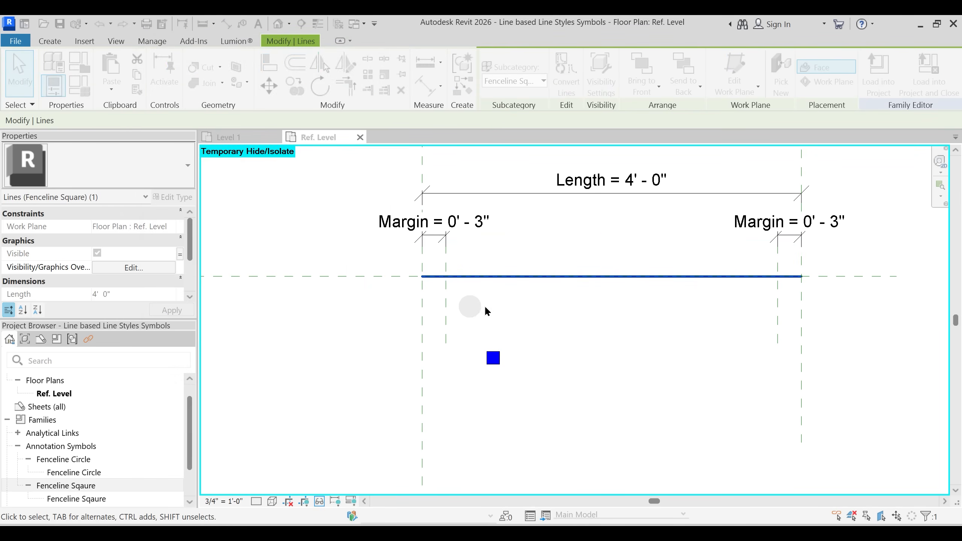
left_click(496, 306)
left_click(268, 62)
scroll(495, 326, "up", 2)
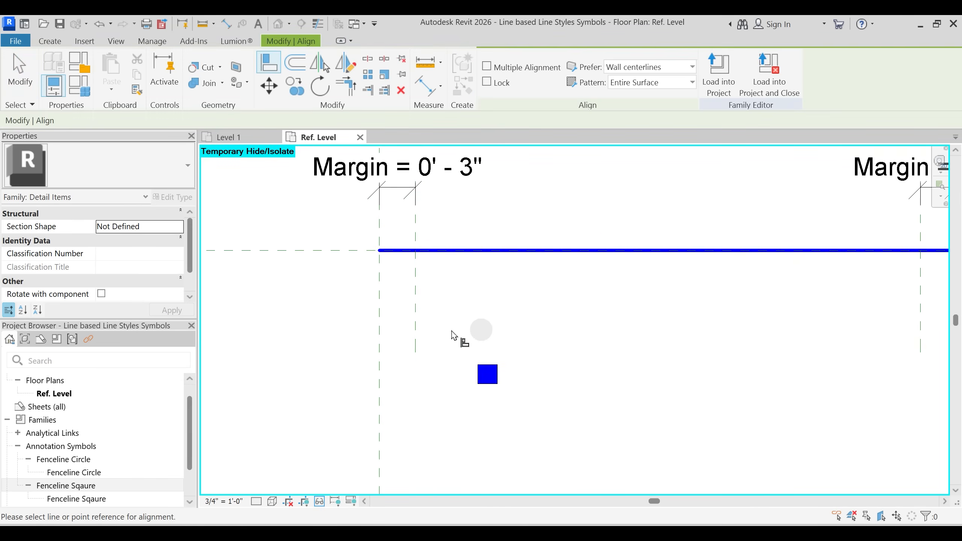
key("Escape")
- Associate the Visible property of the blue square symbol with the FS parameter
left_click(479, 384)
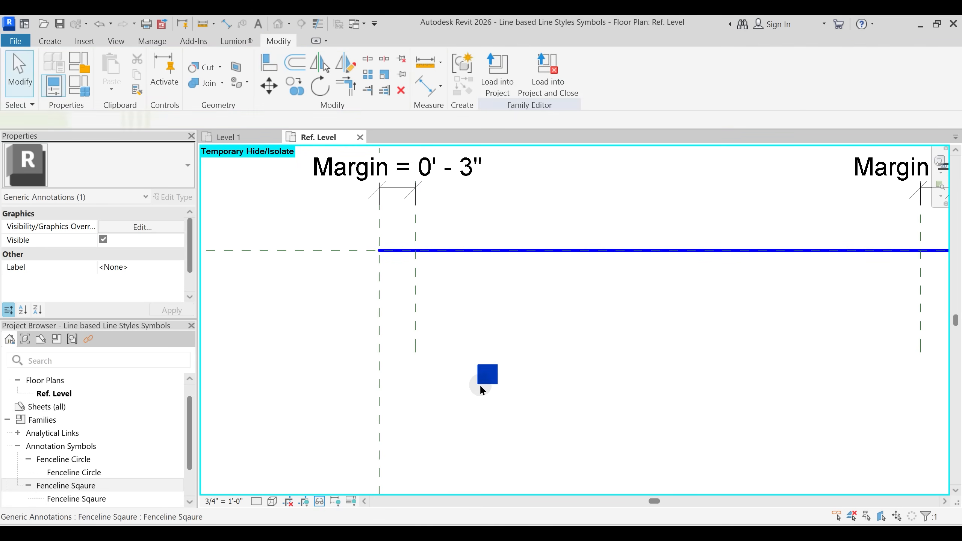
key("Escape")
left_click(478, 367)
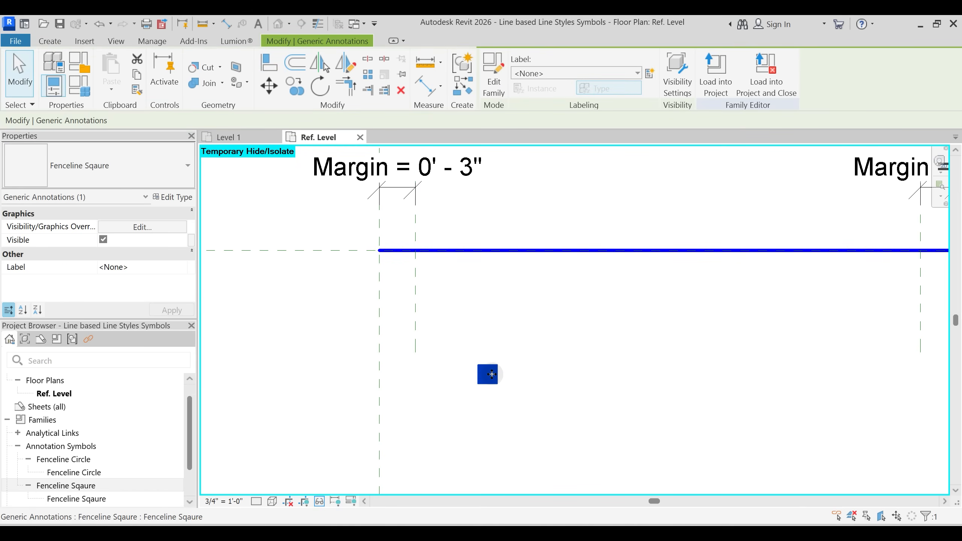
scroll(493, 374, "down", 2)
scroll(489, 383, "up", 4)
left_click(490, 384)
left_click(493, 369)
left_click(506, 385)
left_click(477, 340)
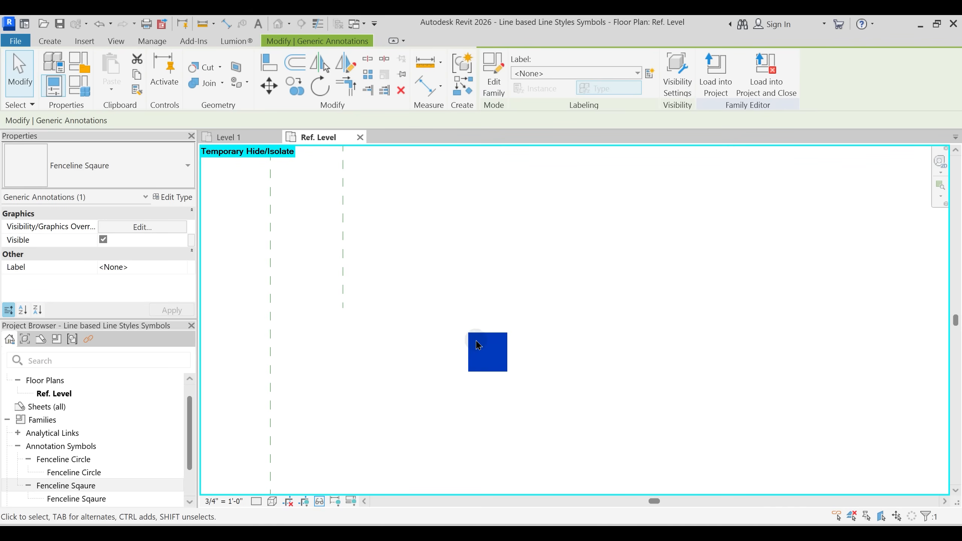
left_click(191, 240)
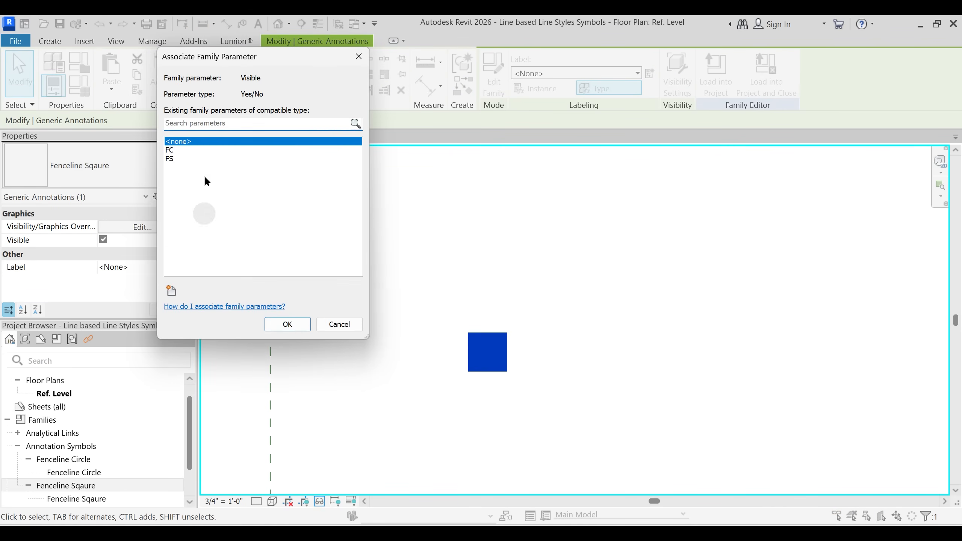
left_click(174, 162)
left_click(287, 322)
scroll(507, 283, "down", 3)
left_click(508, 284)
- Align the blue square's centre to the left margin reference plane and to the horizontal Center (Front/Back) reference plane
left_click(267, 67)
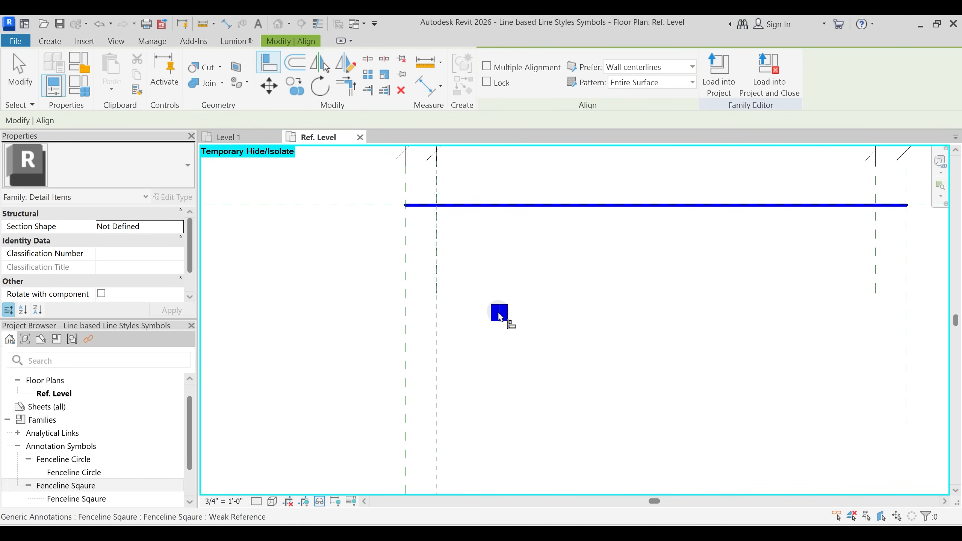
scroll(498, 317, "up", 2)
scroll(500, 313, "up", 2)
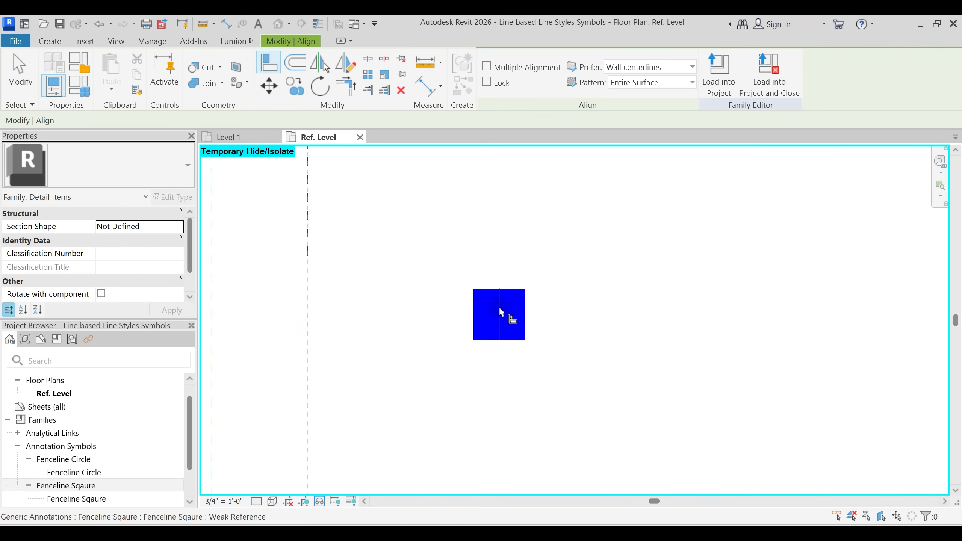
left_click(500, 310)
scroll(389, 303, "down", 4)
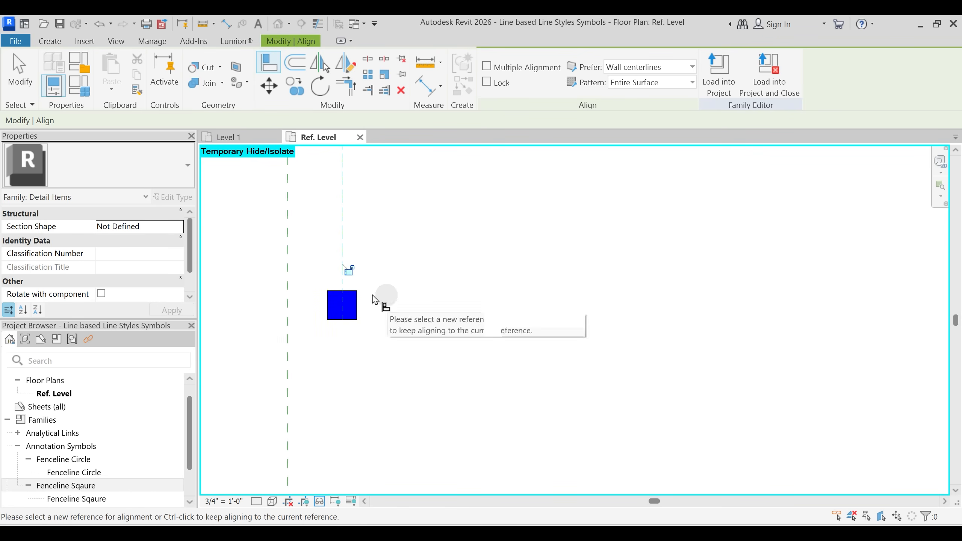
scroll(450, 319, "down", 3)
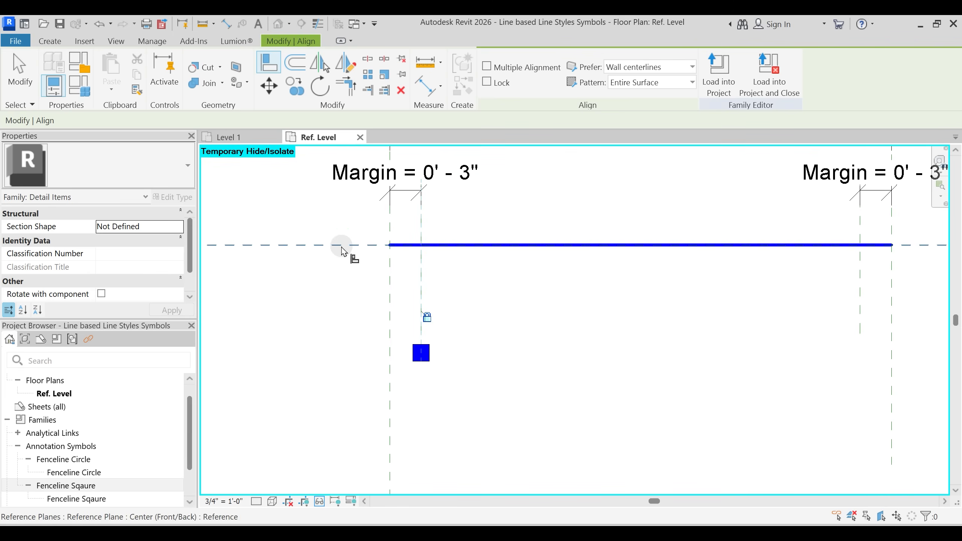
left_click(424, 358)
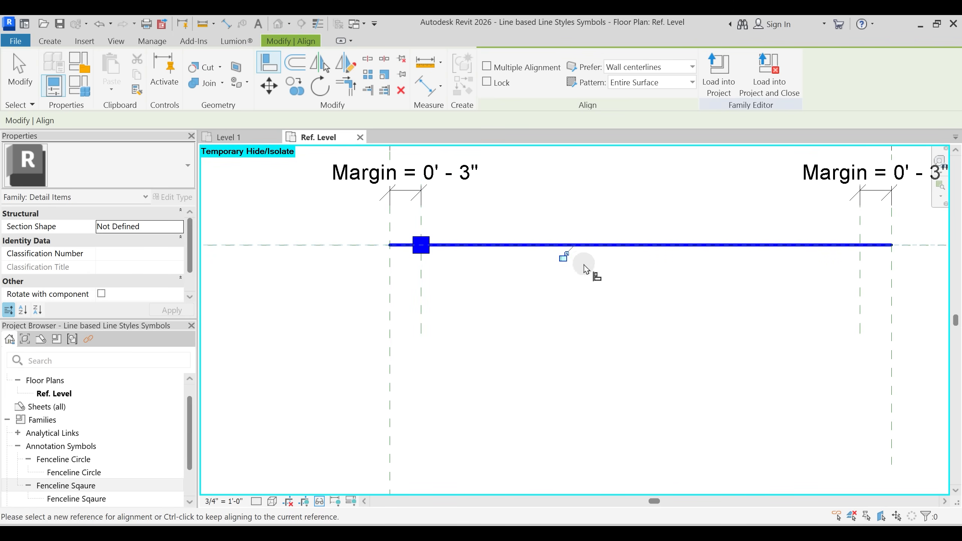
key("Escape")
left_click(422, 248)
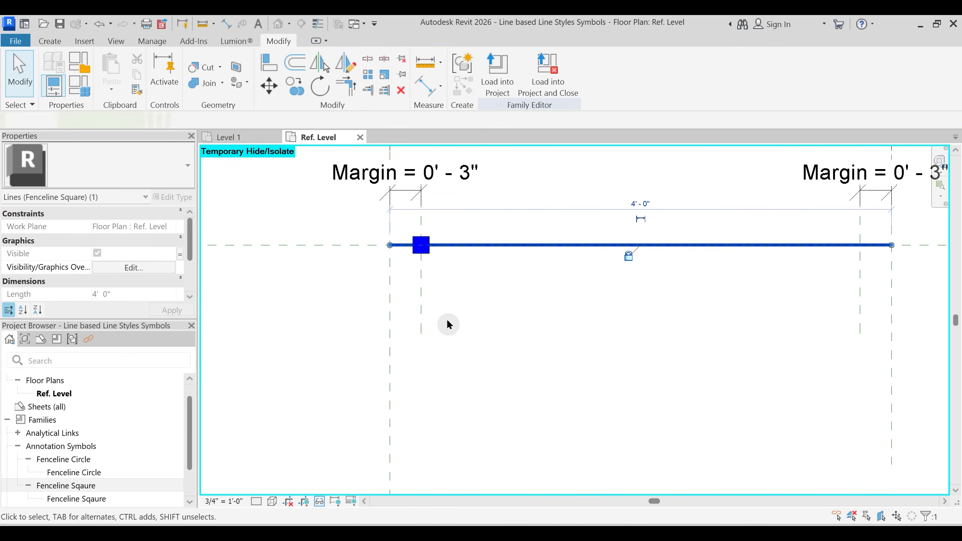
- Array the blue square along the fence line as two items, placing the second short of the right margin reference plane
middle_click_drag(453, 206, 432, 260)
key("Escape")
scroll(420, 260, "up", 2)
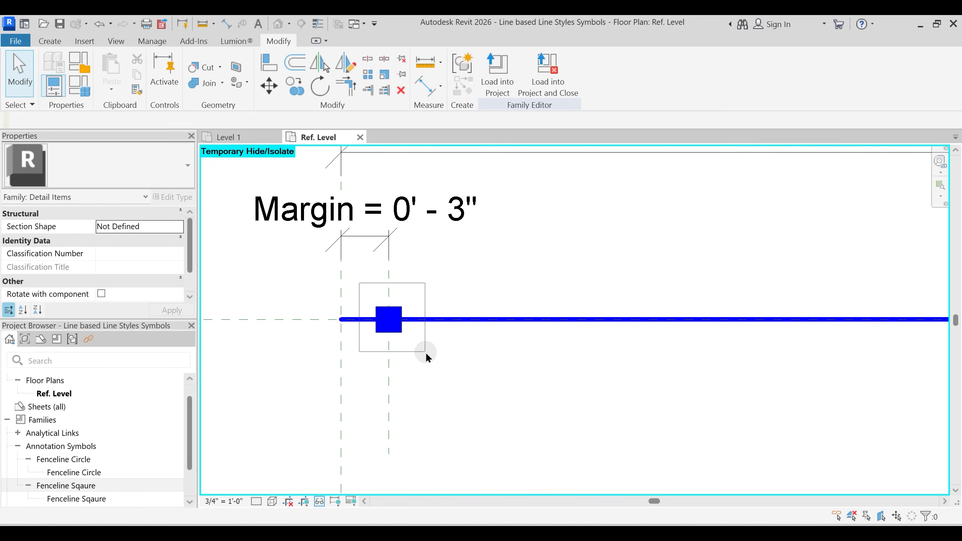
left_click(423, 348)
left_click(373, 73)
scroll(427, 303, "down", 2)
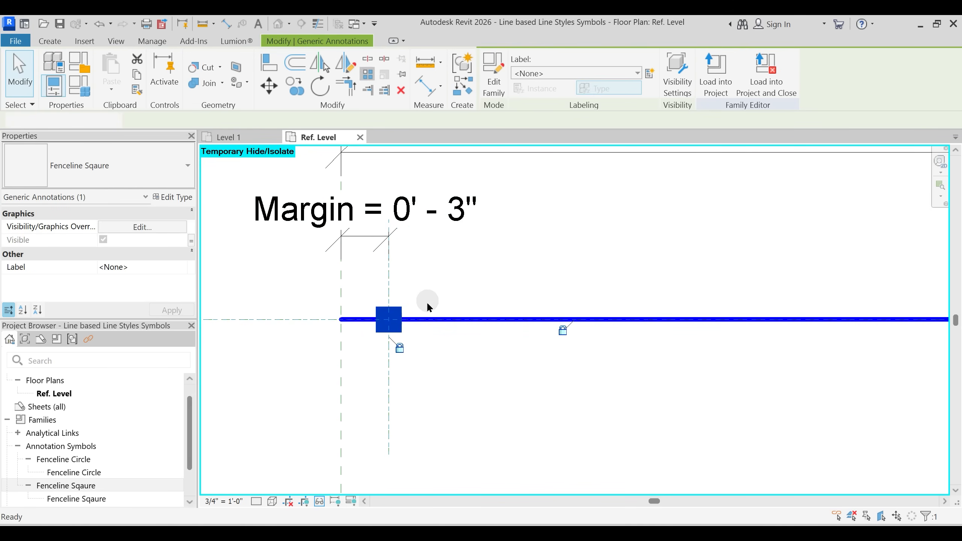
scroll(412, 375, "down", 2)
left_click(400, 376)
left_click(746, 374)
left_click(659, 359)
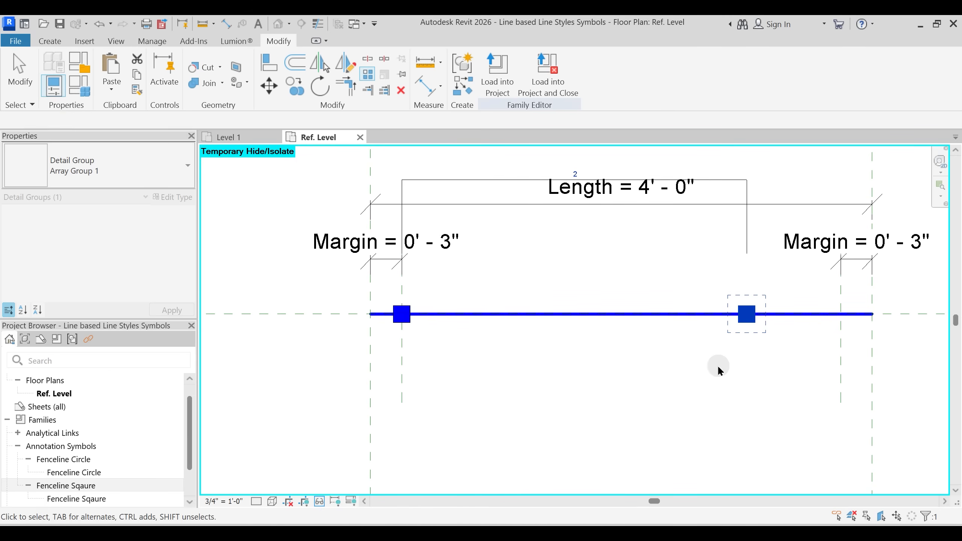
- Align the second array square's centre to the right margin reference plane
middle_click_drag(702, 368, 584, 357)
left_click(268, 63)
left_click(723, 361)
left_click(629, 307)
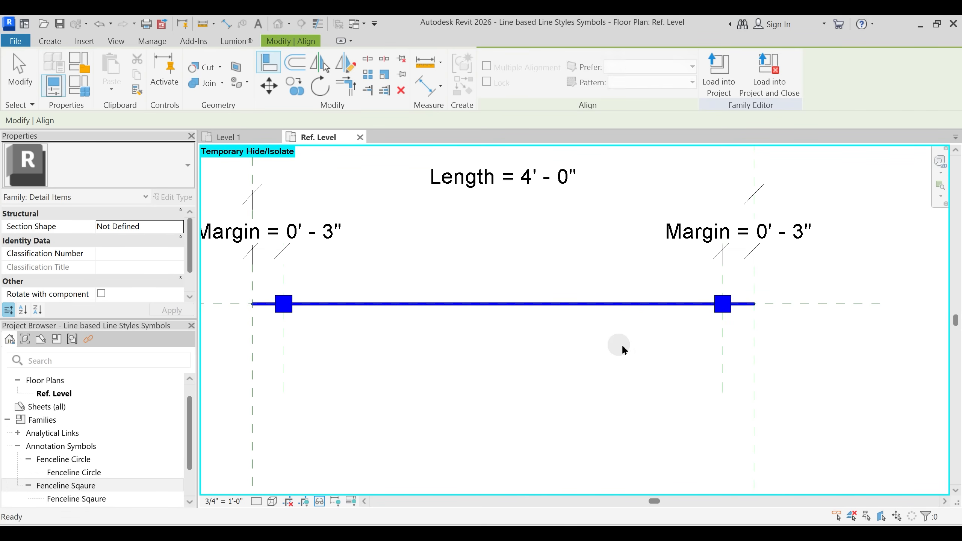
key("Escape")
- Label the blue square array with the Number parameter
scroll(618, 344, "down", 2)
left_click(687, 323)
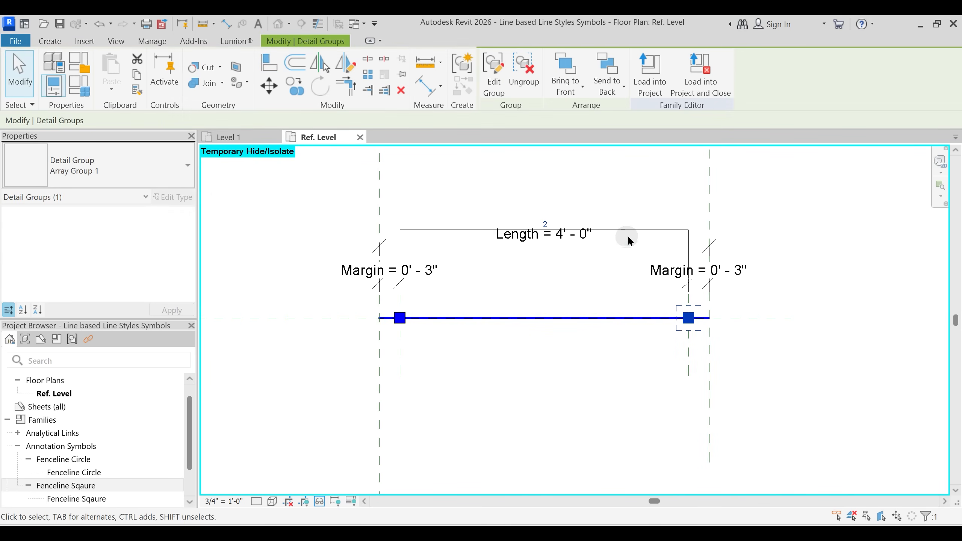
left_click(628, 230)
left_click(515, 73)
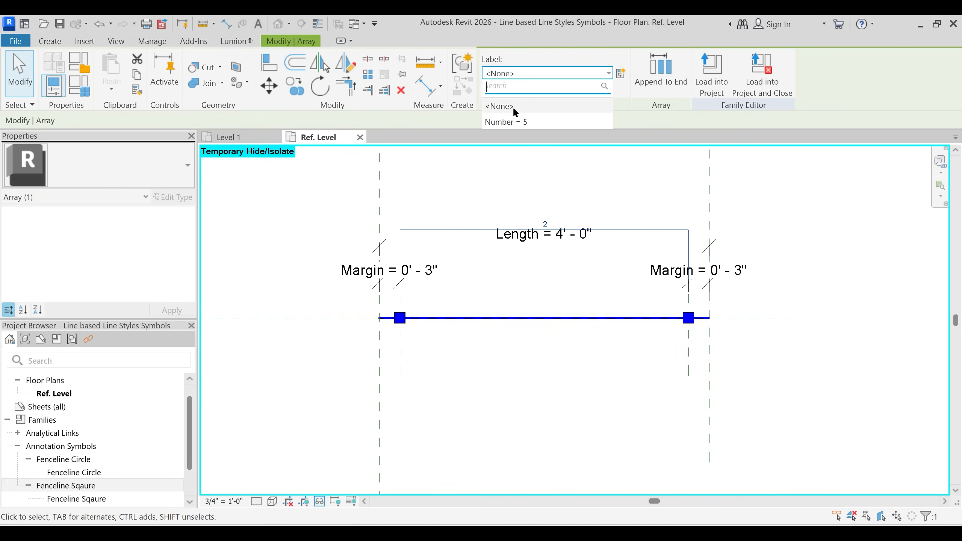
left_click(515, 120)
left_click(524, 390)
scroll(466, 354, "down", 2)
left_click(351, 155)
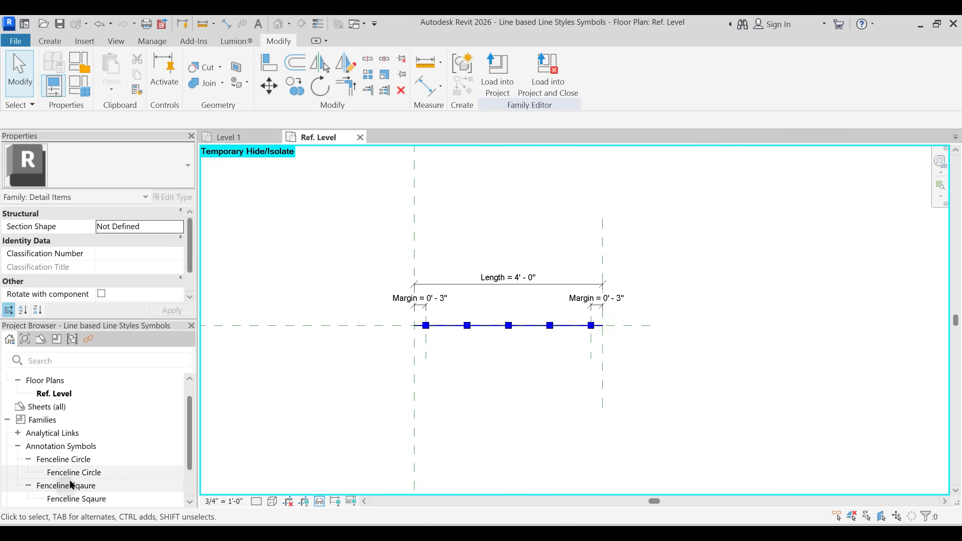
- Make Fenceline Circle the family's current type and apply it
left_click(27, 458)
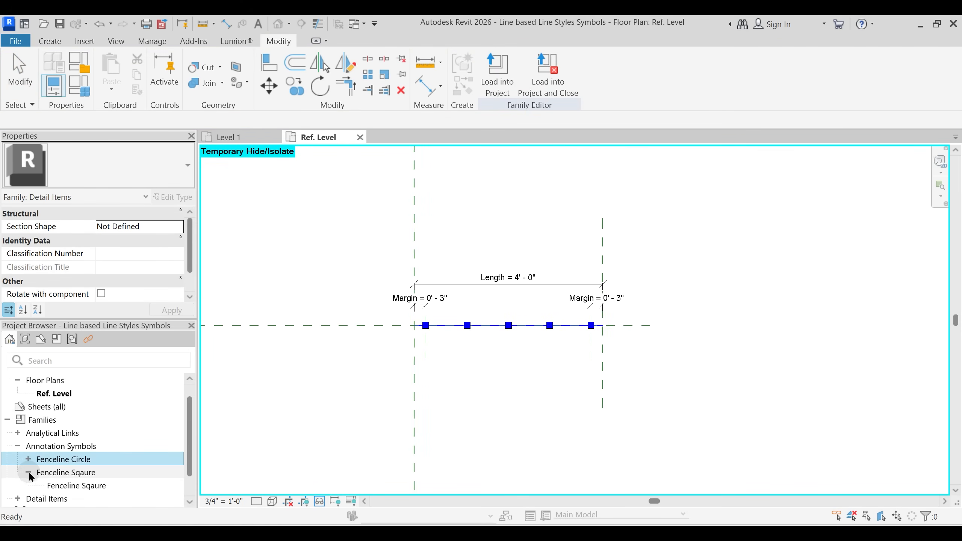
left_click(28, 472)
left_click(76, 88)
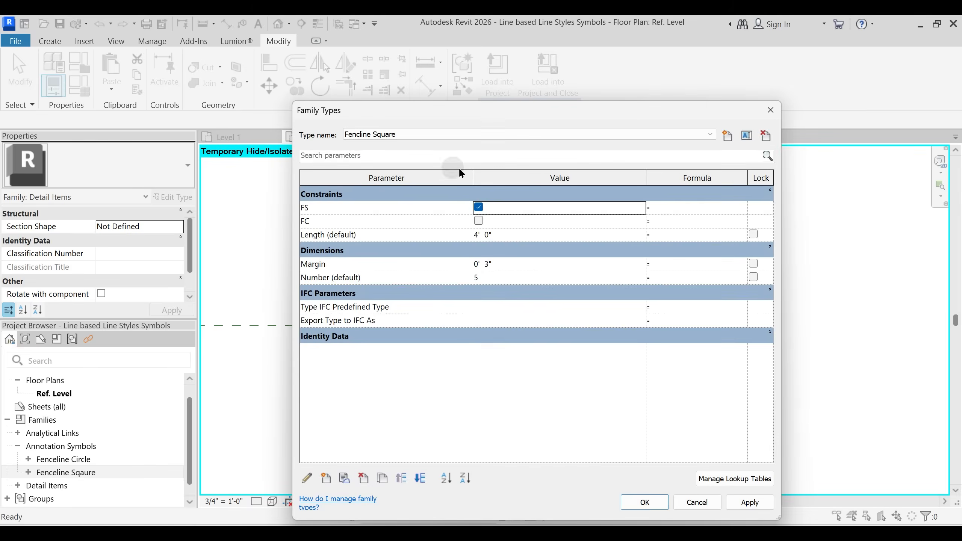
left_click(395, 135)
left_click(395, 133)
left_click(396, 132)
left_click(393, 148)
left_click(750, 502)
left_click(645, 501)
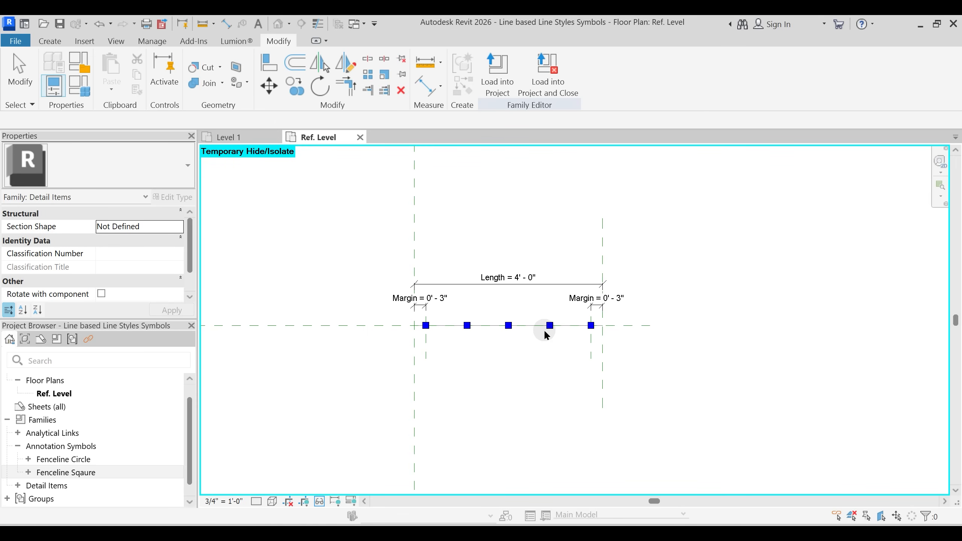
- Reset the temporary hide/isolate and load the family into Project1
key("r")
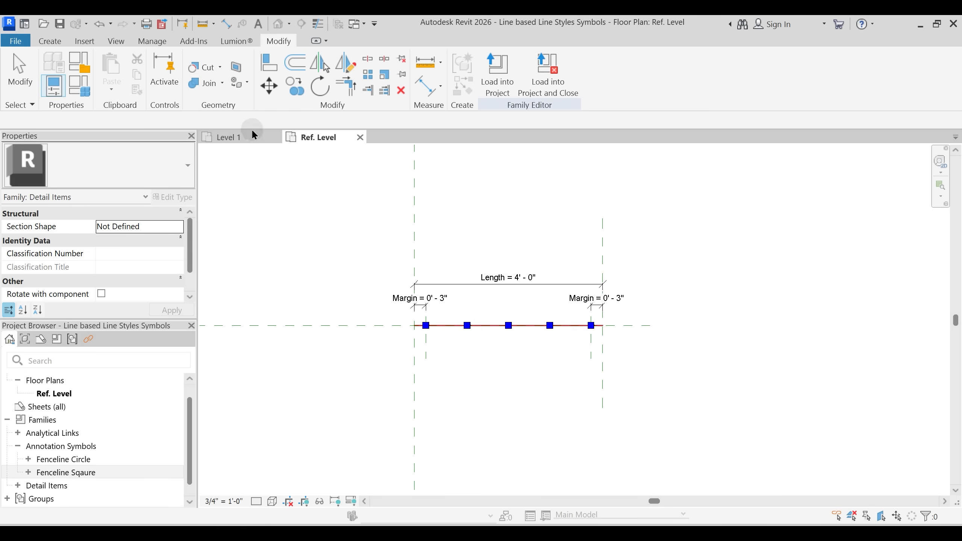
left_click(496, 87)
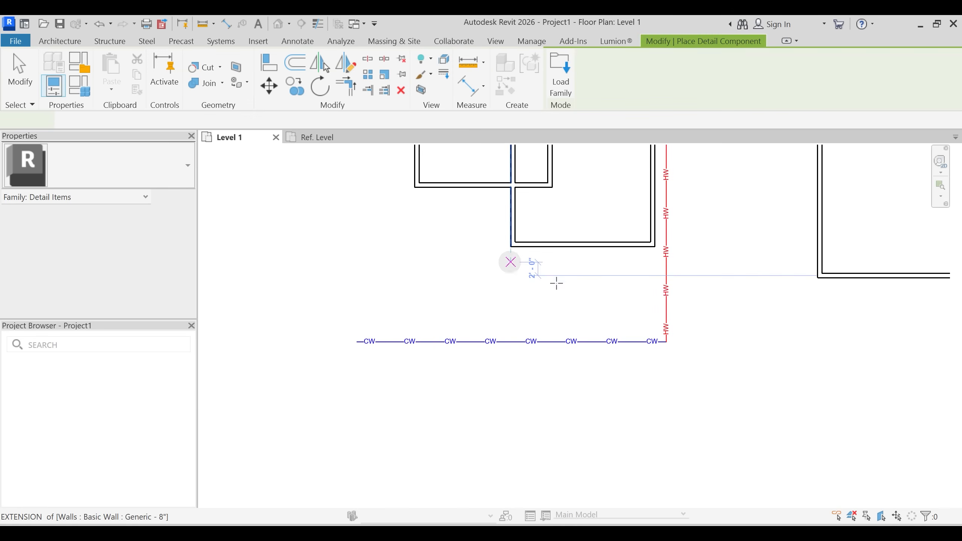
- Place two connected Fenceline Circle segments on Level 1, about 20' vertical and 39' 6" horizontal, between and below the buildings
scroll(545, 320, "down", 1)
middle_click_drag(742, 347, 570, 384)
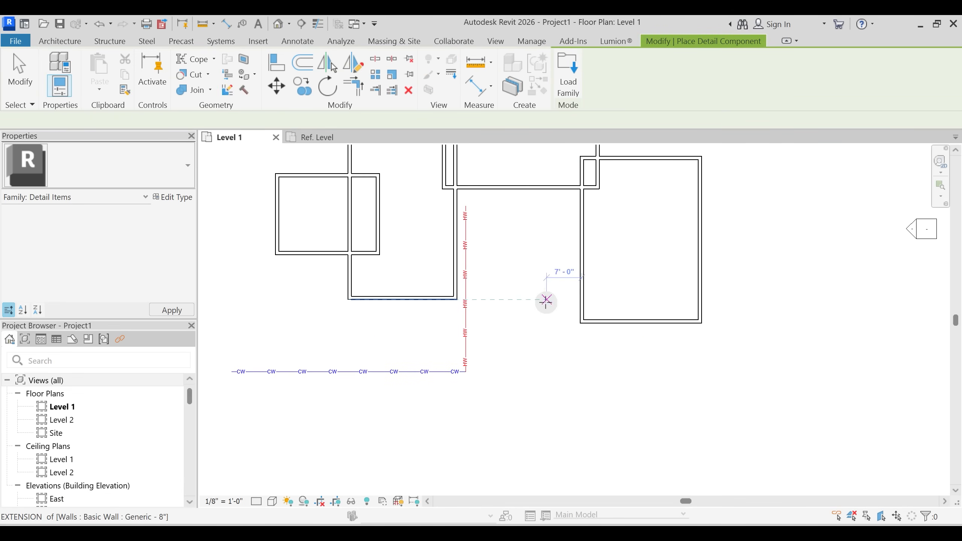
left_click(546, 320)
left_click(711, 424)
left_click(745, 420)
key("Escape")
key("Escape")
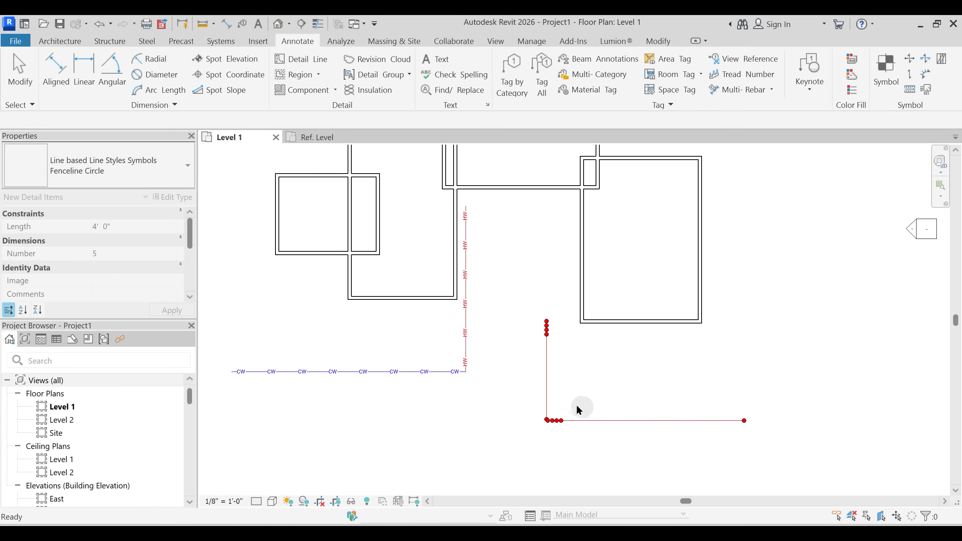
- Change the vertical fence line's type to Fencline Square
scroll(583, 408, "up", 2)
middle_click_drag(569, 407, 538, 360)
left_click(498, 290)
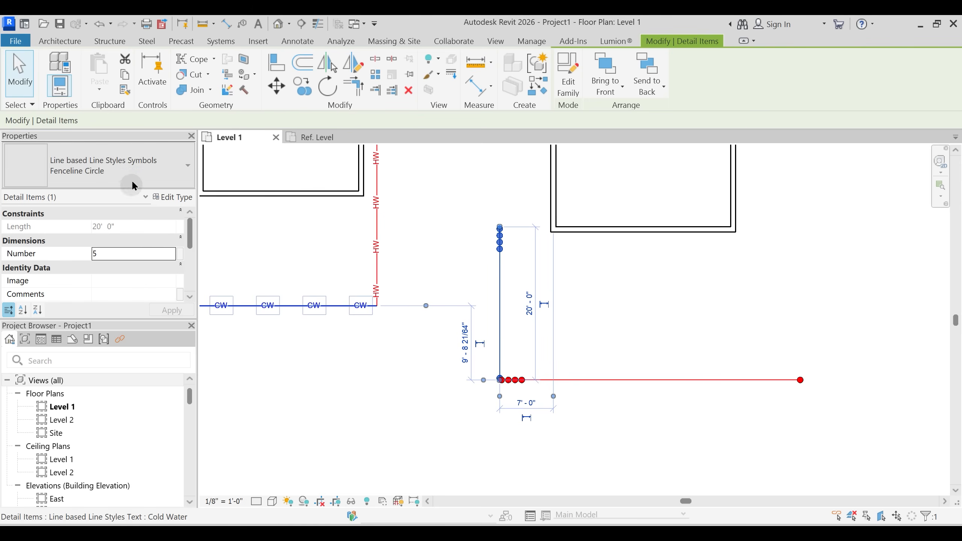
left_click(187, 165)
left_click(70, 311)
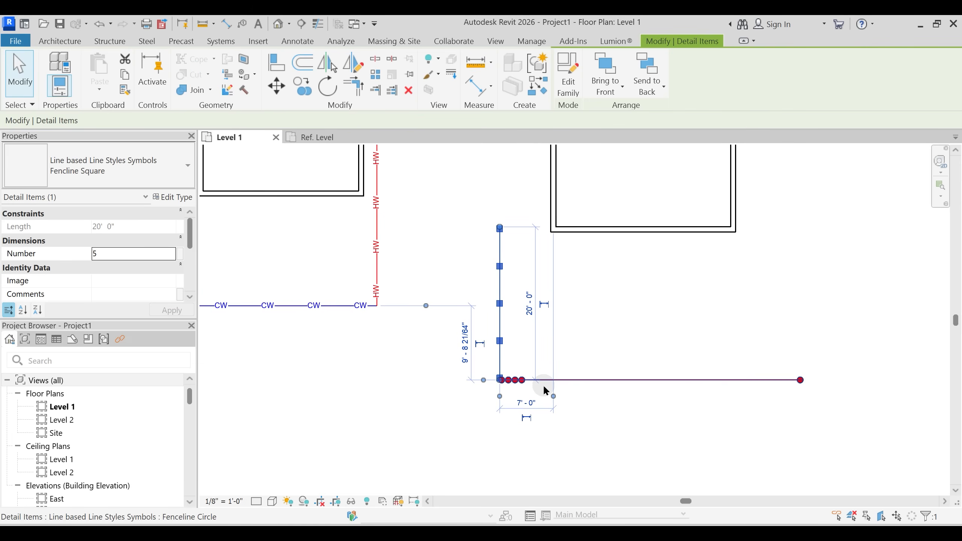
- Change the horizontal fence line's type to Fencline Square
left_click(569, 378)
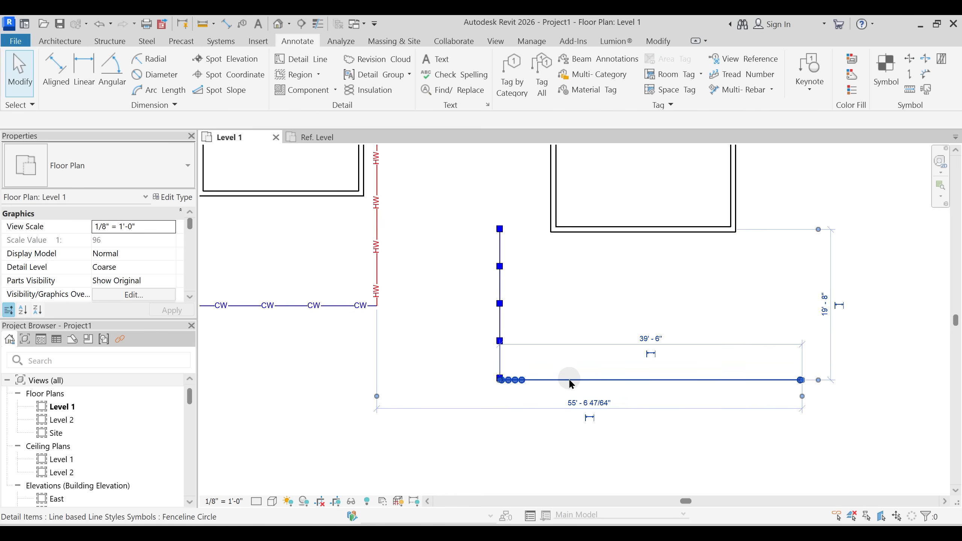
left_click(569, 379)
left_click(123, 167)
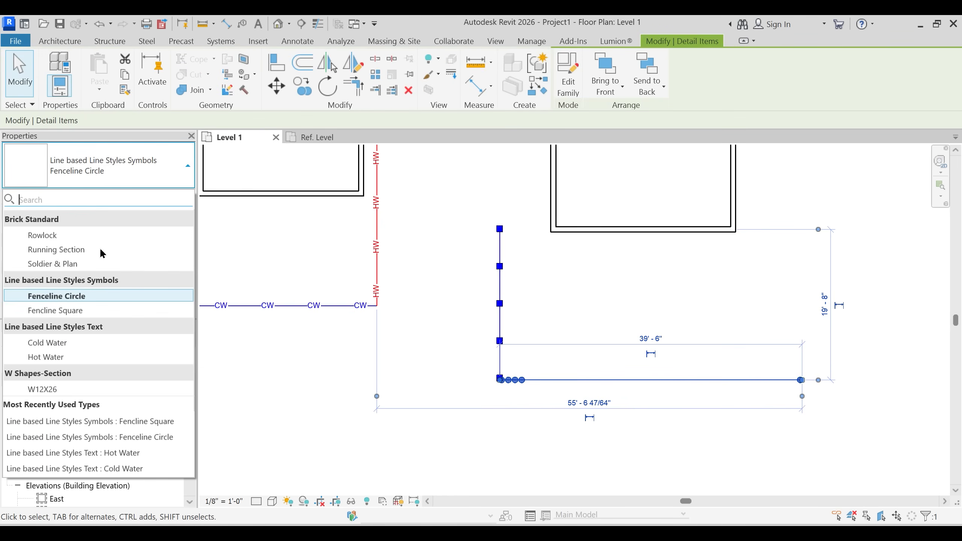
left_click(72, 311)
left_click(685, 420)
- Set the horizontal fence line's Number to 10 and the Fencline Square type's Margin to 1' 0"
left_click(689, 381)
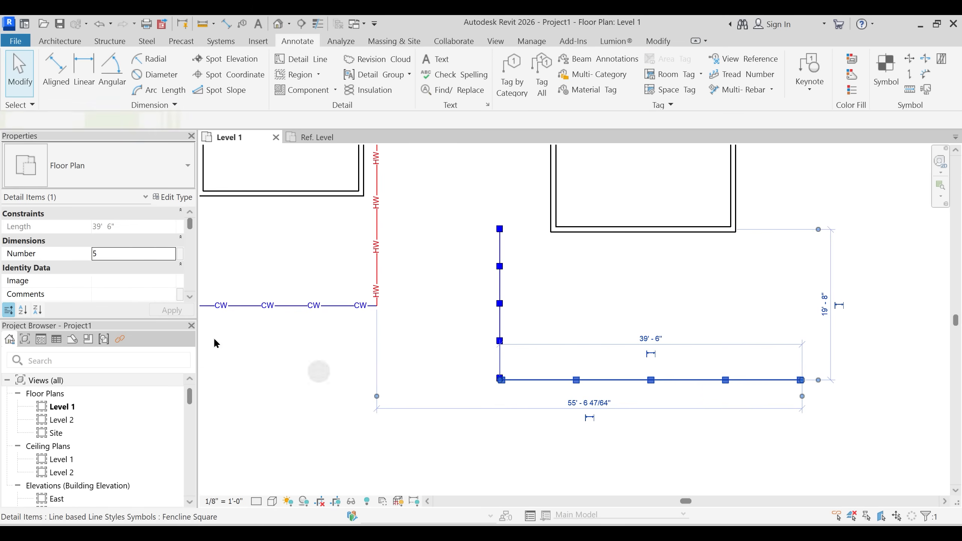
left_click(119, 254)
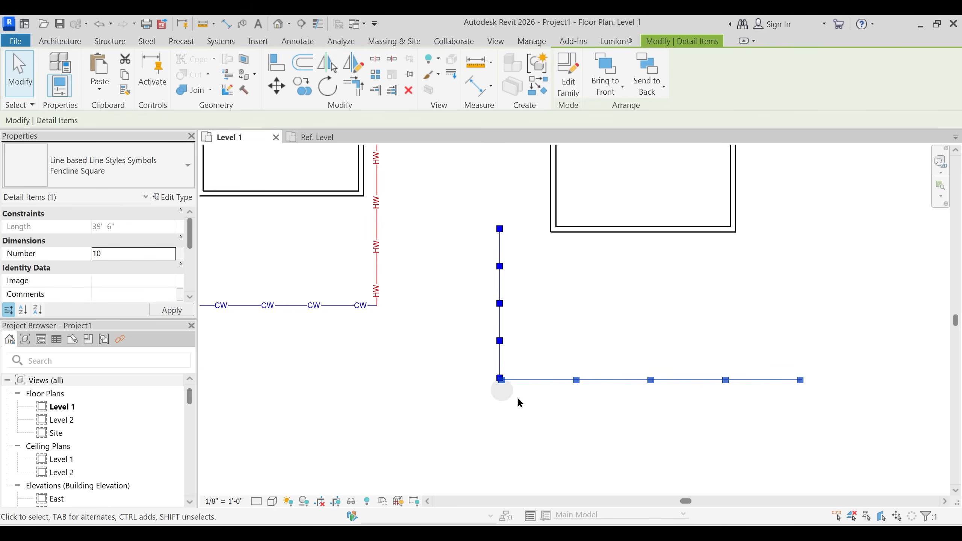
left_click(174, 200)
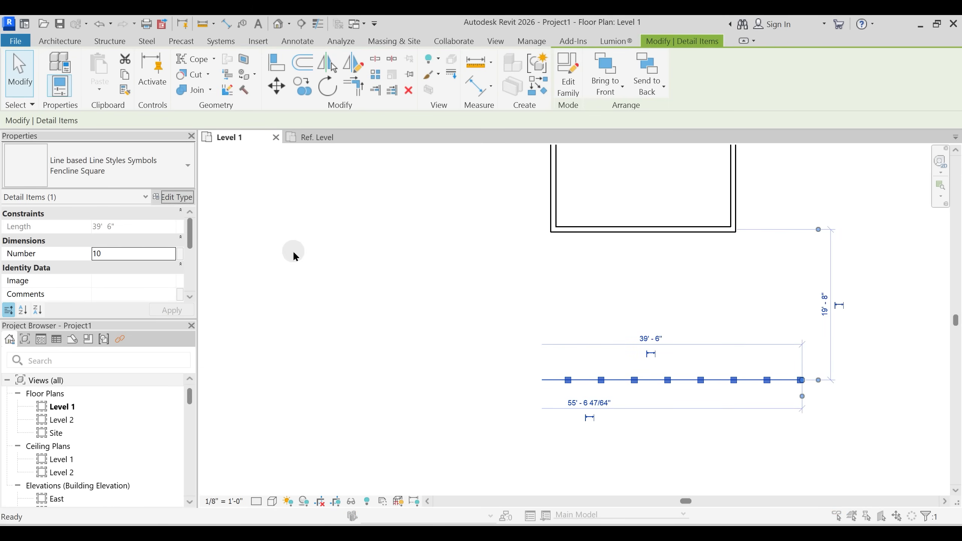
left_click(516, 267)
type("1")
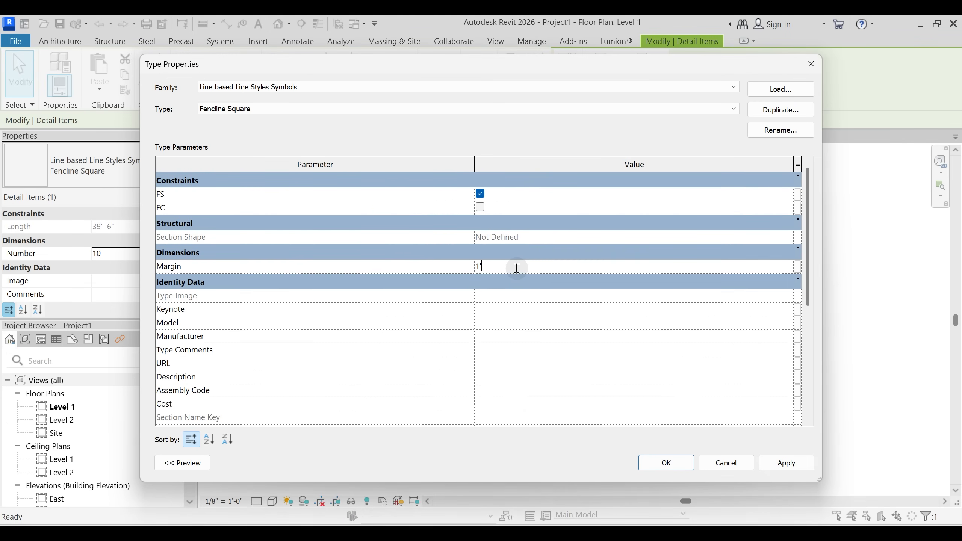
left_click_drag(650, 66, 386, 63)
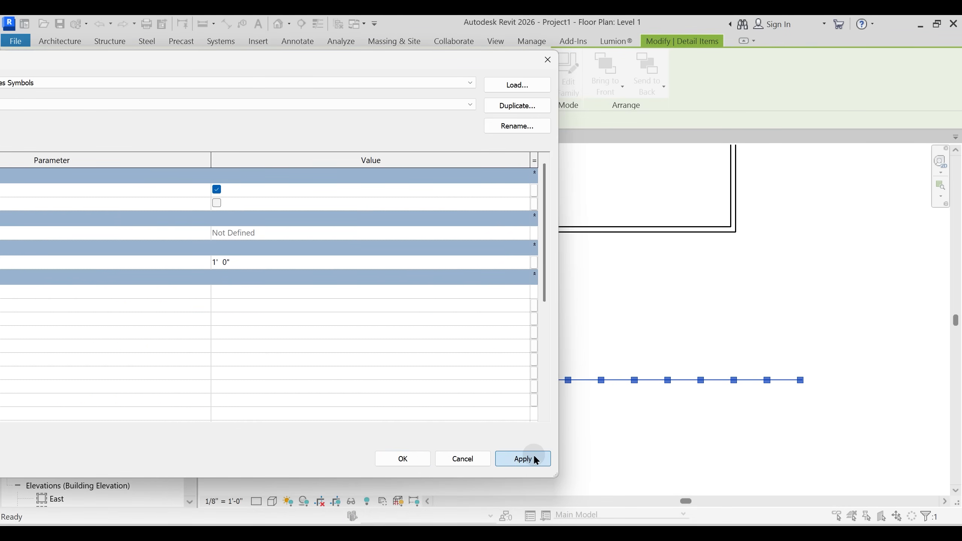
left_click(534, 458)
left_click(406, 458)
left_click(573, 442)
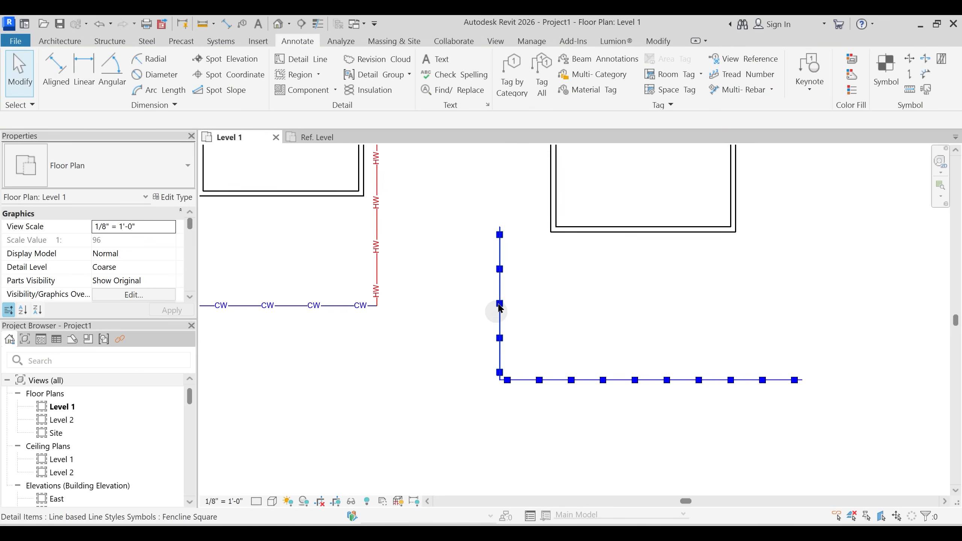
- Return to the family's Ref. Level view and temporarily hide the blue square array
left_click(499, 308)
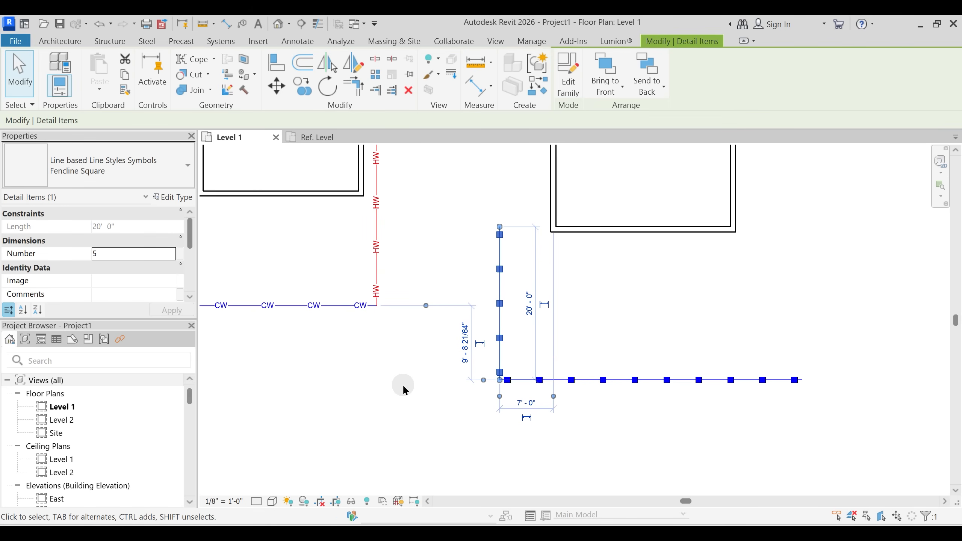
left_click(318, 137)
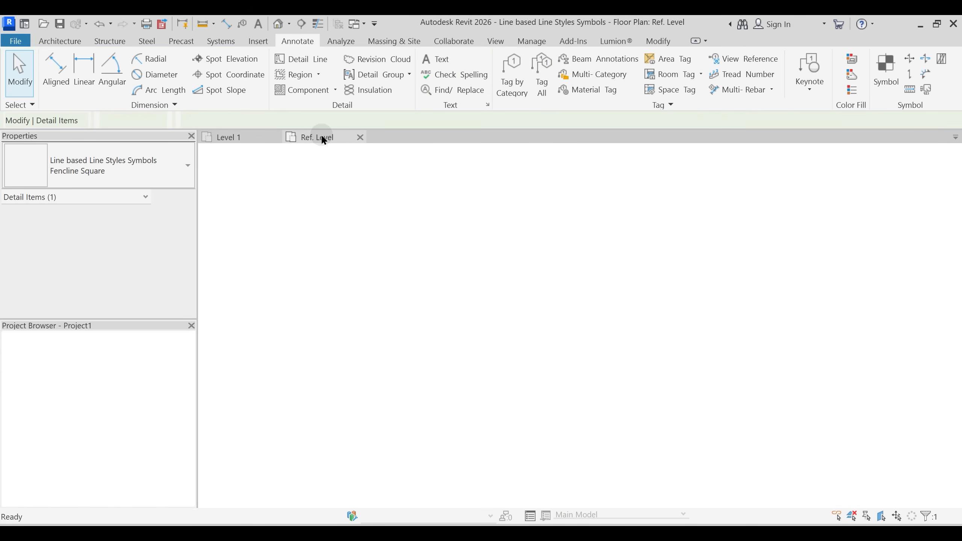
scroll(512, 348, "up", 2)
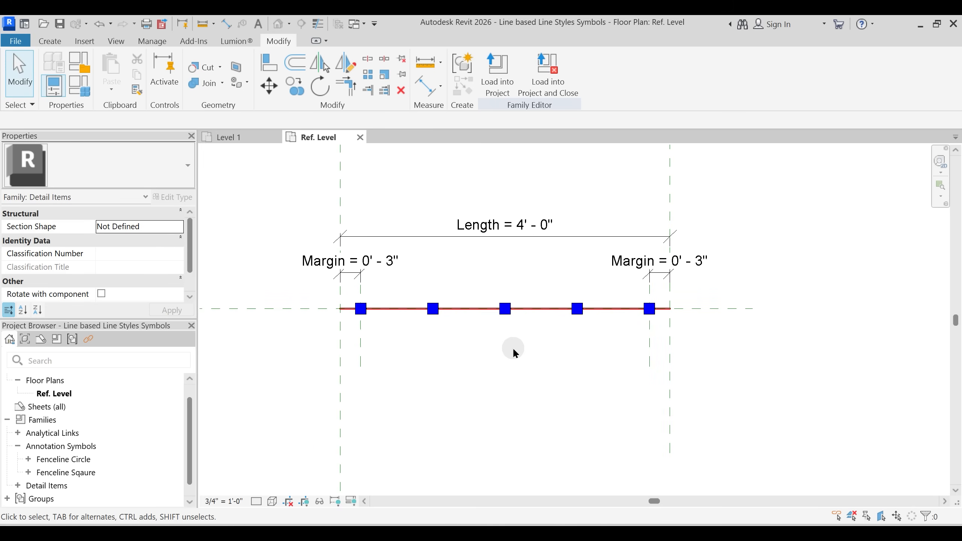
left_click(435, 319)
key("h")
key("h")
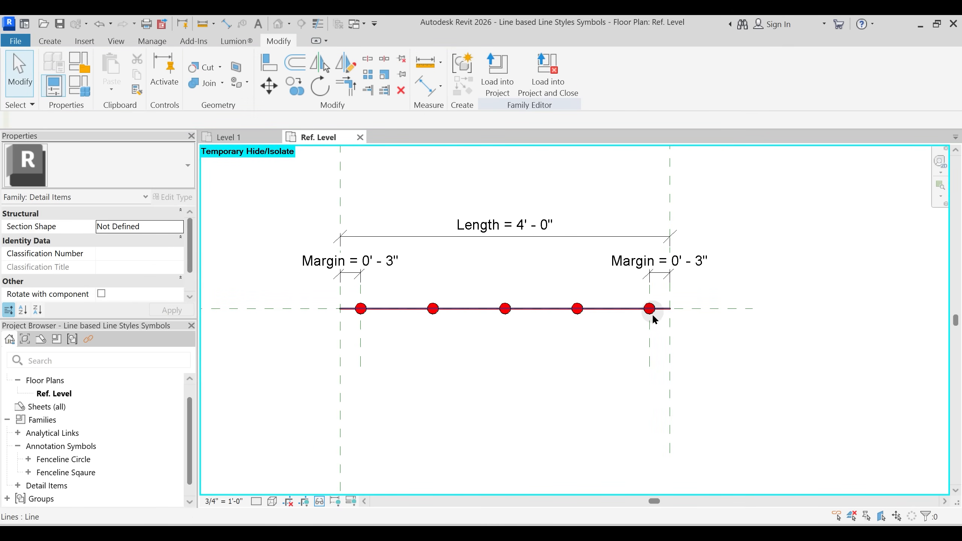
left_click(652, 318)
key("Escape")
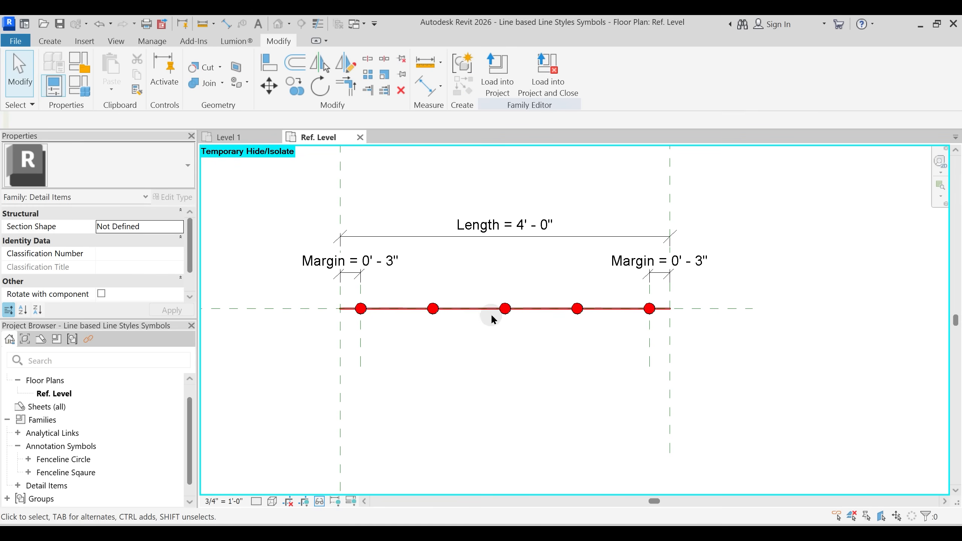
- Select all instances of the red Fenceline Circle symbol and delete them
left_click(359, 320)
key("s")
key("a")
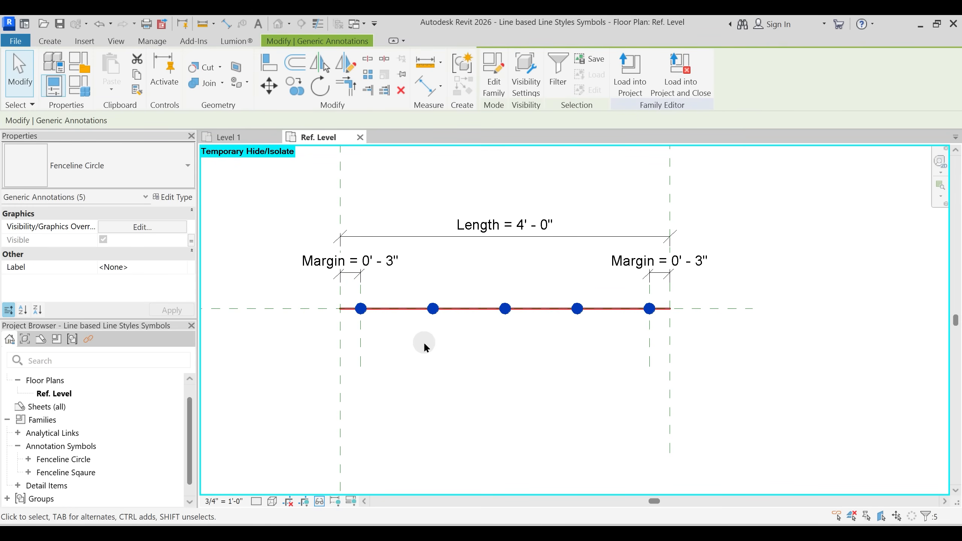
key("Delete")
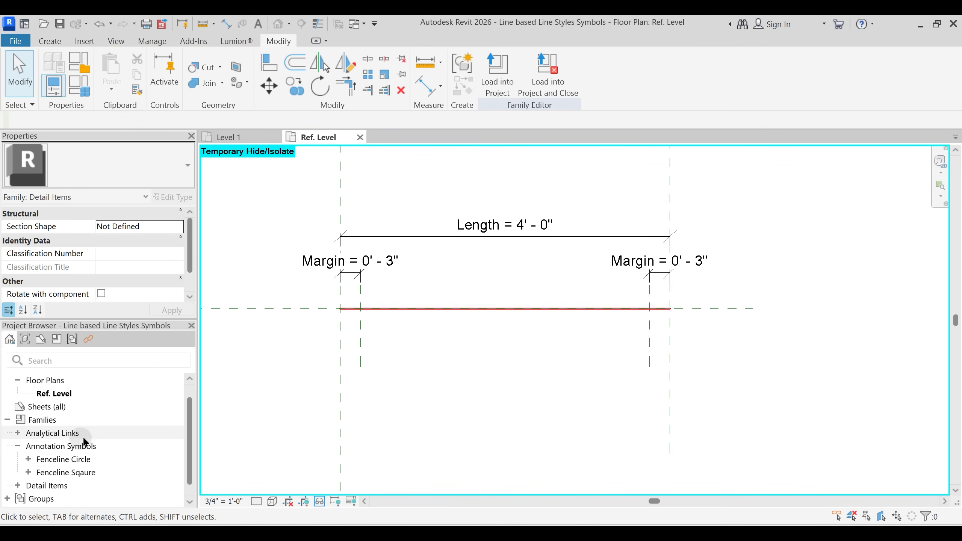
- Place one Fenceline Circle symbol in the empty area below the fence line
double_click(53, 463)
left_click_drag(65, 469, 455, 359)
left_click(455, 355)
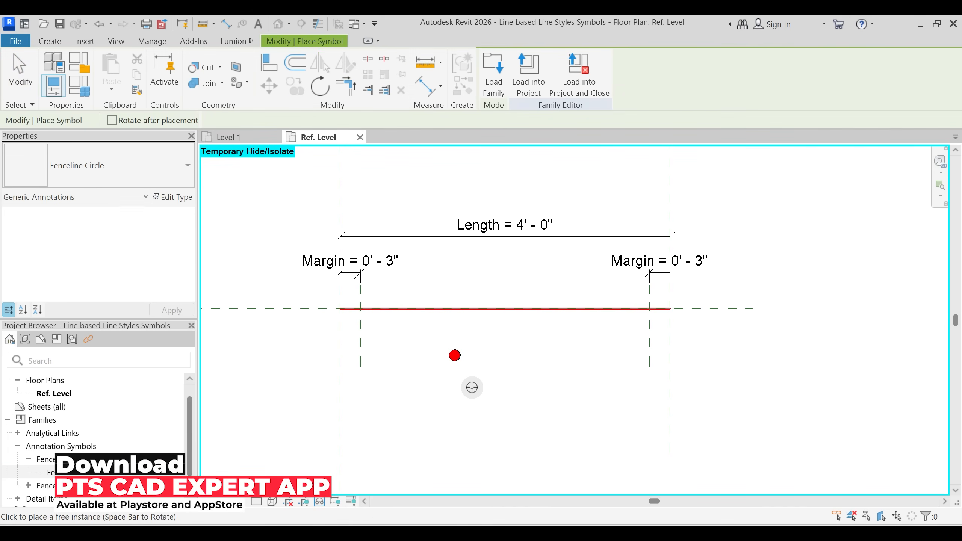
key("Escape")
- Associate the Visible property of the new circle symbol with the FC parameter
left_click(453, 356)
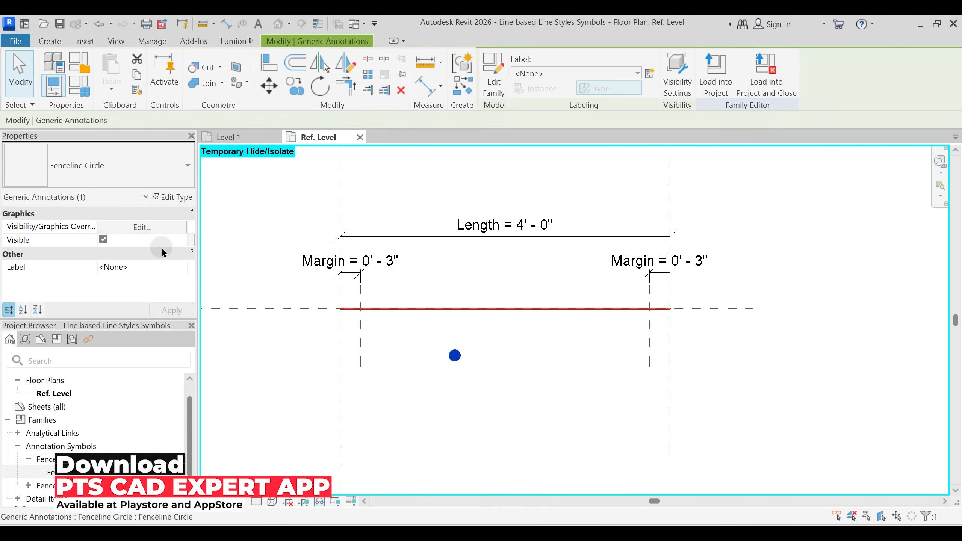
left_click(192, 239)
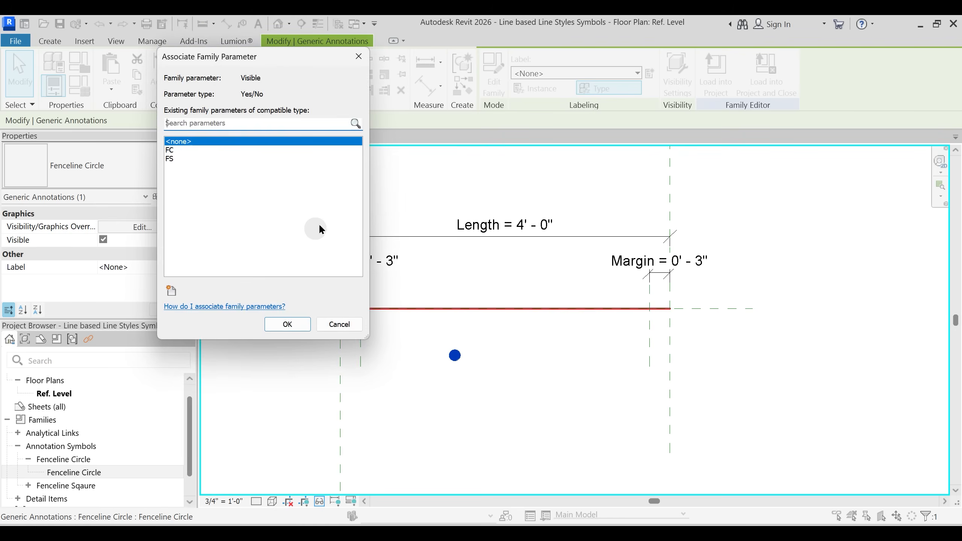
left_click(169, 150)
left_click(296, 326)
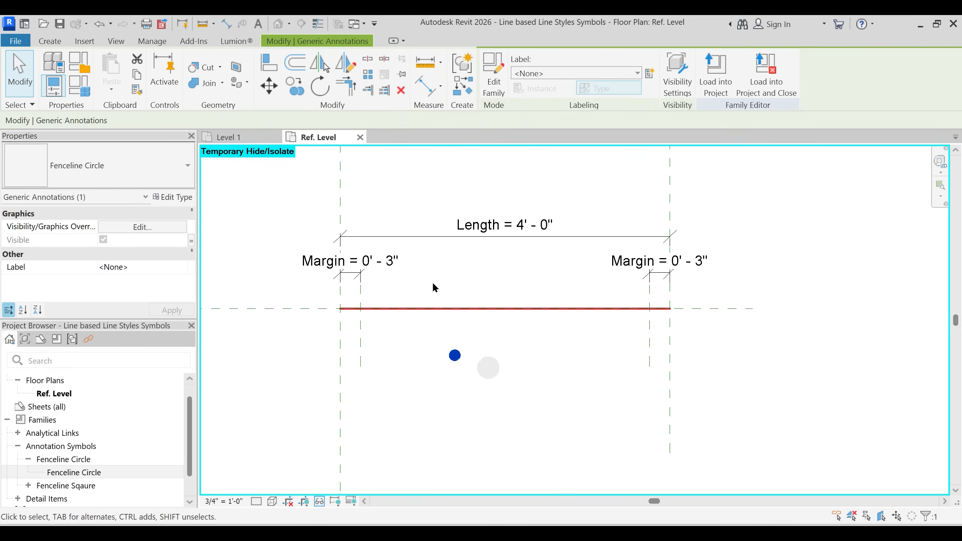
- Review the FS and FC settings of the Fenceline Circle type in the family types
key("Escape")
left_click(79, 86)
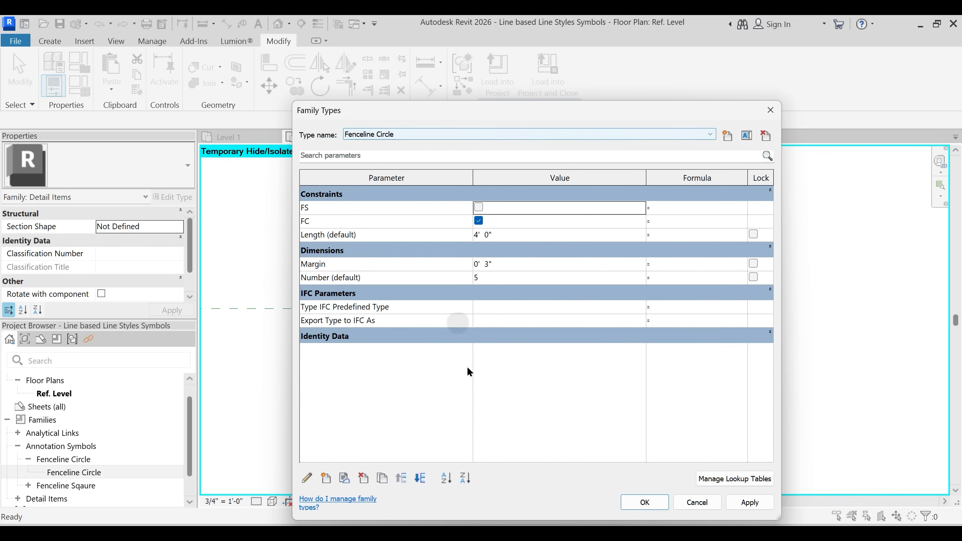
key("Escape")
- Align the circle symbol with the left margin reference plane and the horizontal reference plane, locking both alignments
scroll(435, 384, "up", 2)
left_click(269, 63)
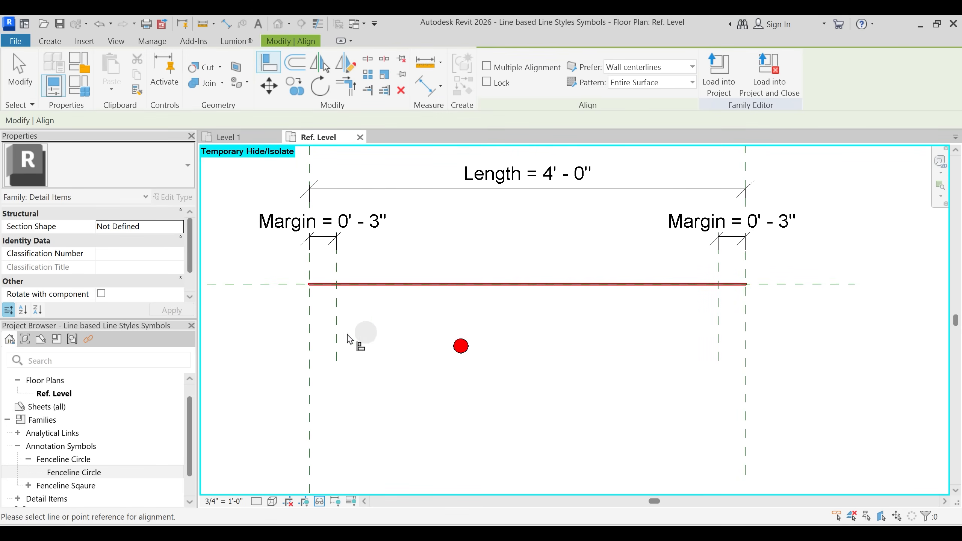
left_click(336, 329)
left_click(464, 353)
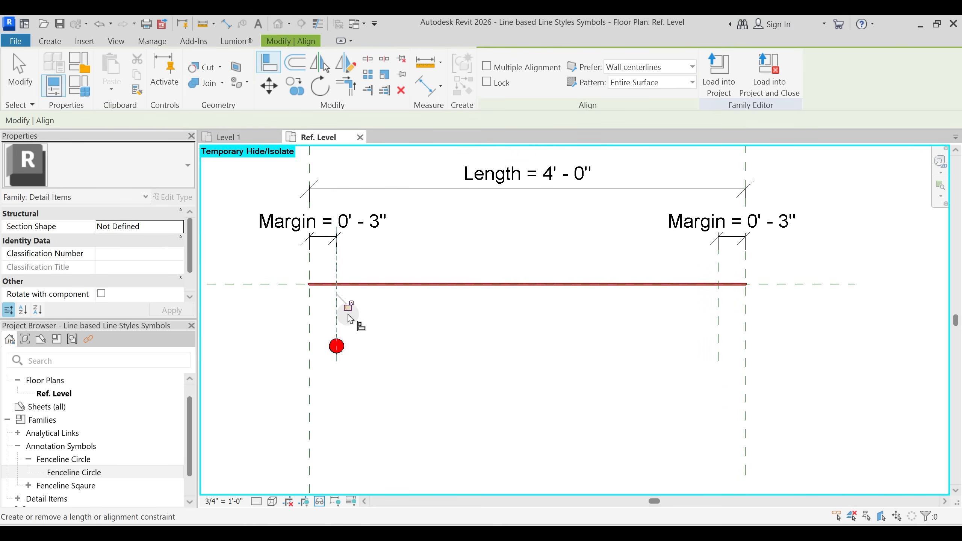
left_click(280, 284)
left_click(338, 350)
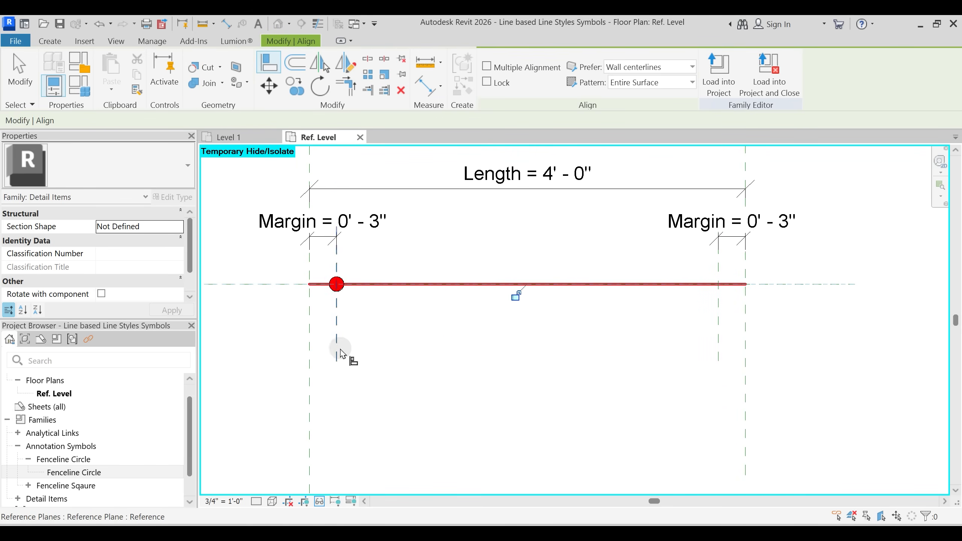
key("Escape")
key("Escape")
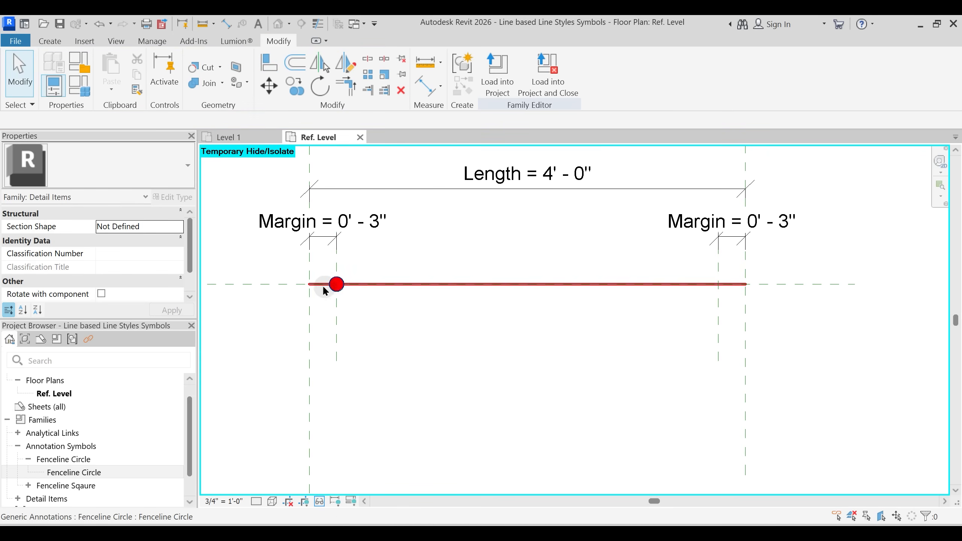
- Create a grouped linear array of two circle symbols along the fence line, with the last one short of the right margin plane
left_click(337, 290)
left_click(368, 74)
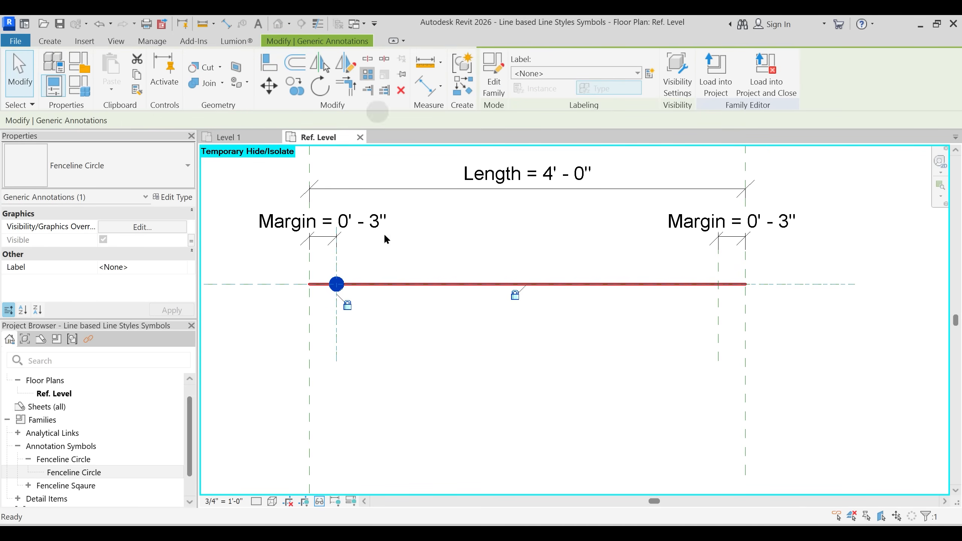
left_click(336, 333)
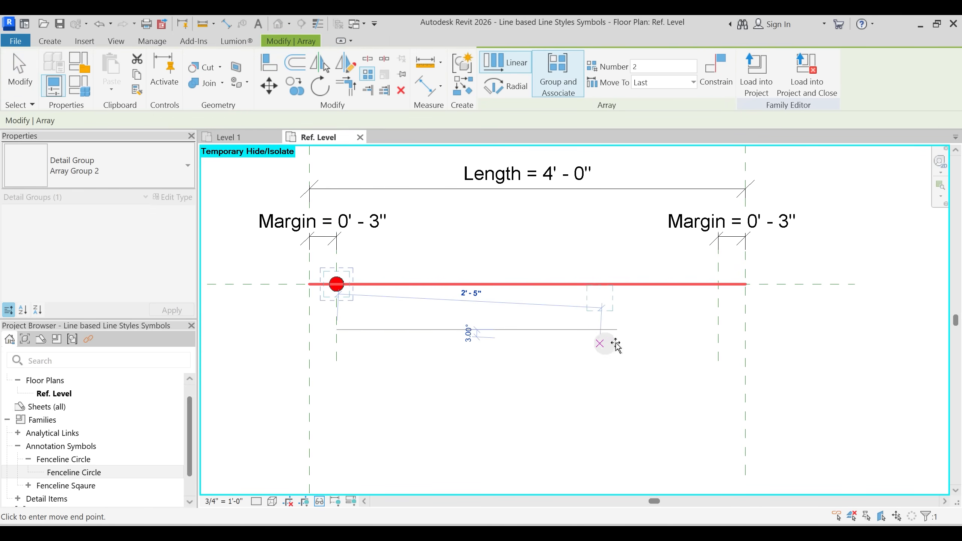
left_click(672, 356)
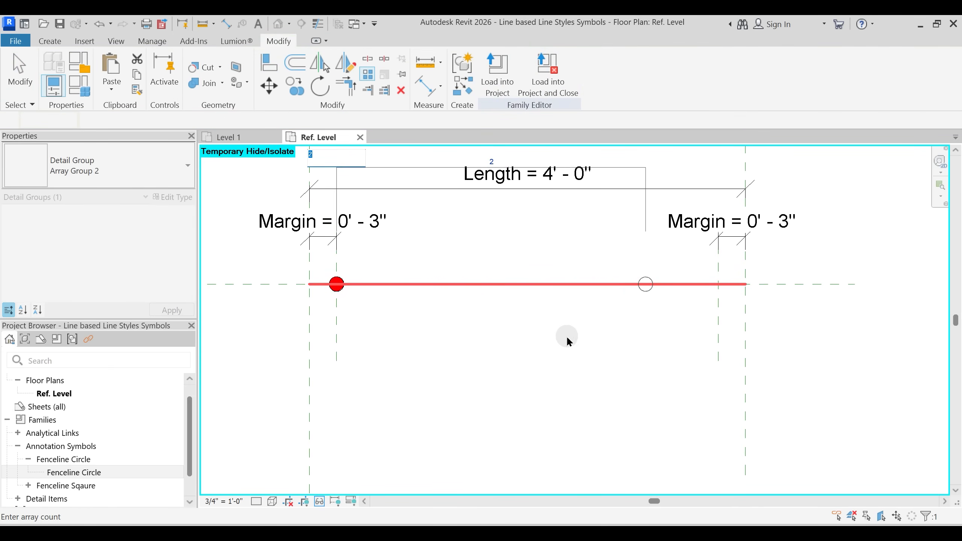
middle_click_drag(559, 344, 550, 350)
key("Return")
- Align the array's last circle symbol with the right margin reference plane
left_click(266, 64)
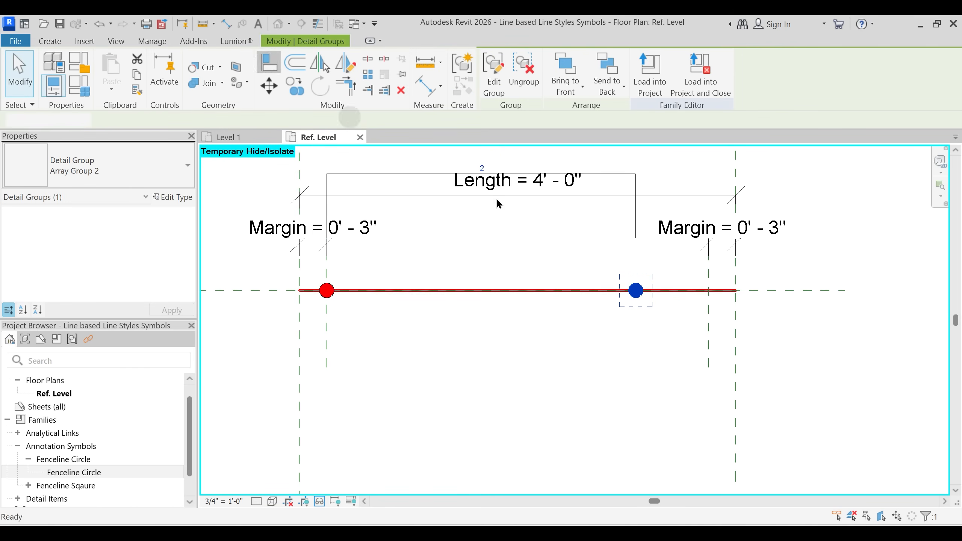
left_click(708, 338)
left_click(636, 291)
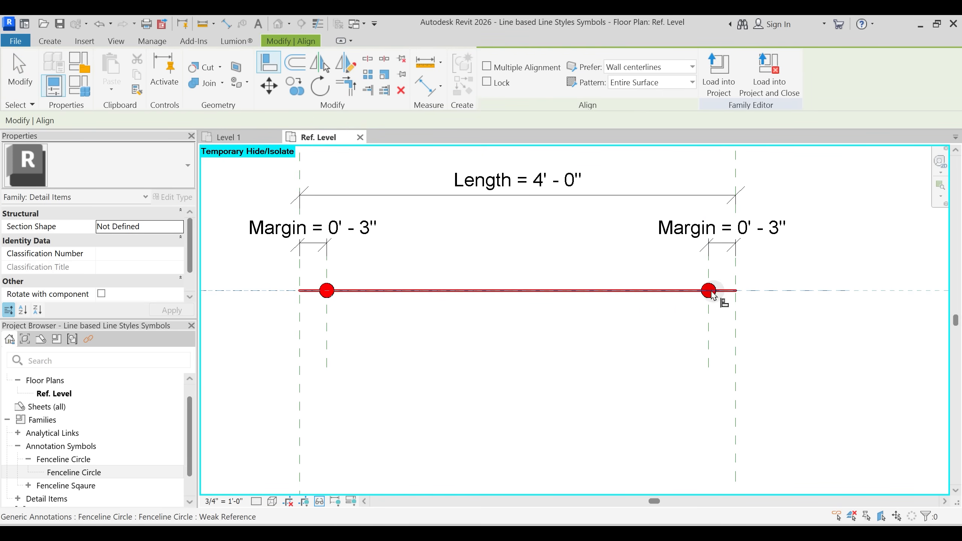
key("Escape")
scroll(601, 343, "down", 2)
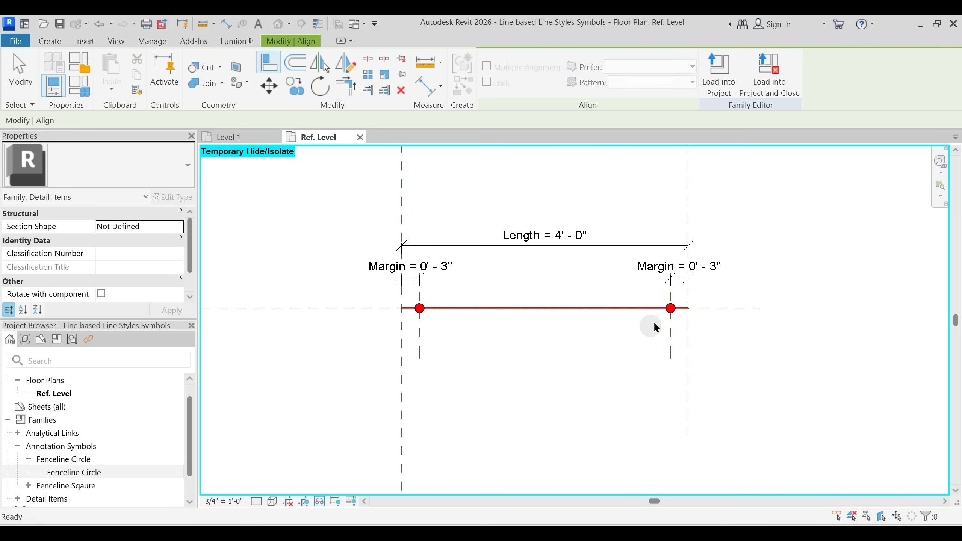
- Label the circle array's count with the Number parameter
left_click(672, 308)
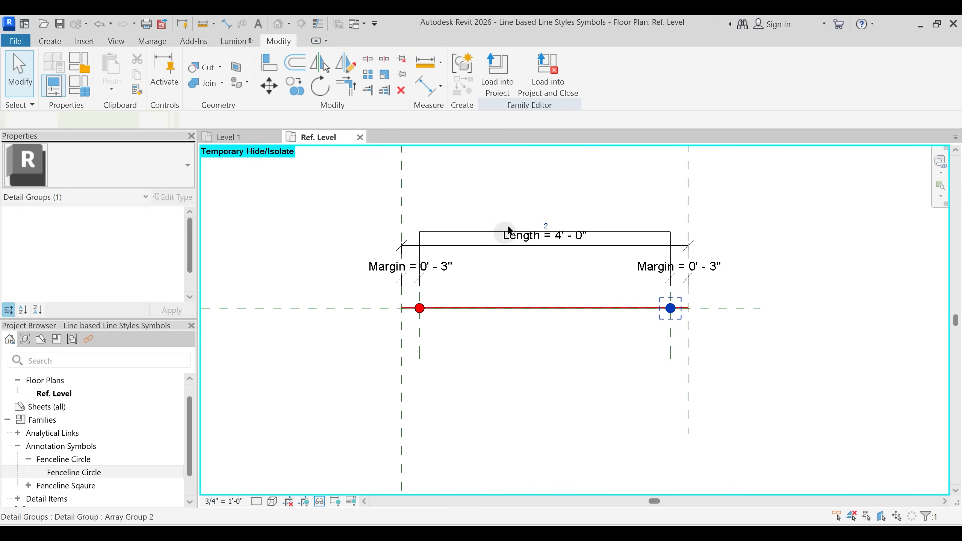
left_click(607, 231)
left_click(505, 73)
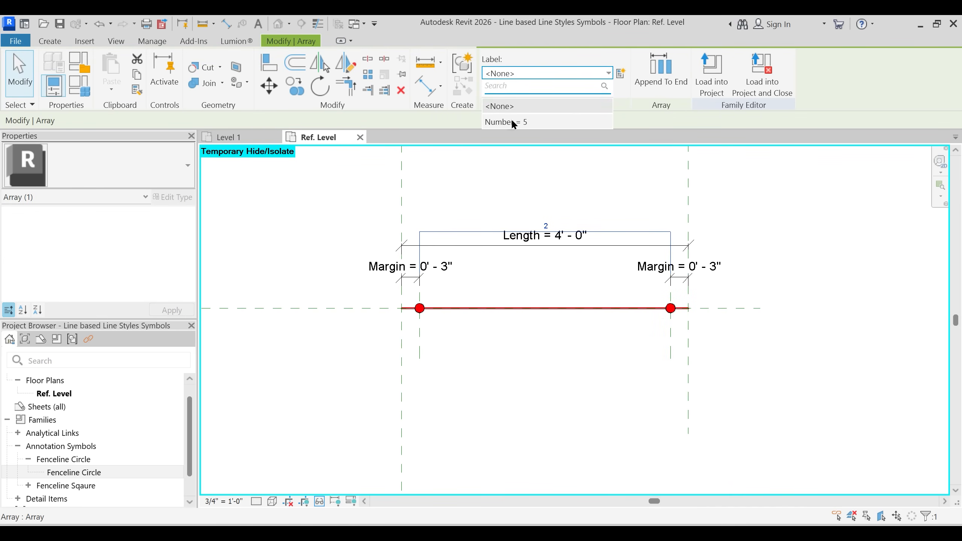
left_click(520, 325)
- Check the visibility parameter associations of the overlapping Fencline Circle and Fenceline Square lines
scroll(444, 326, "up", 3)
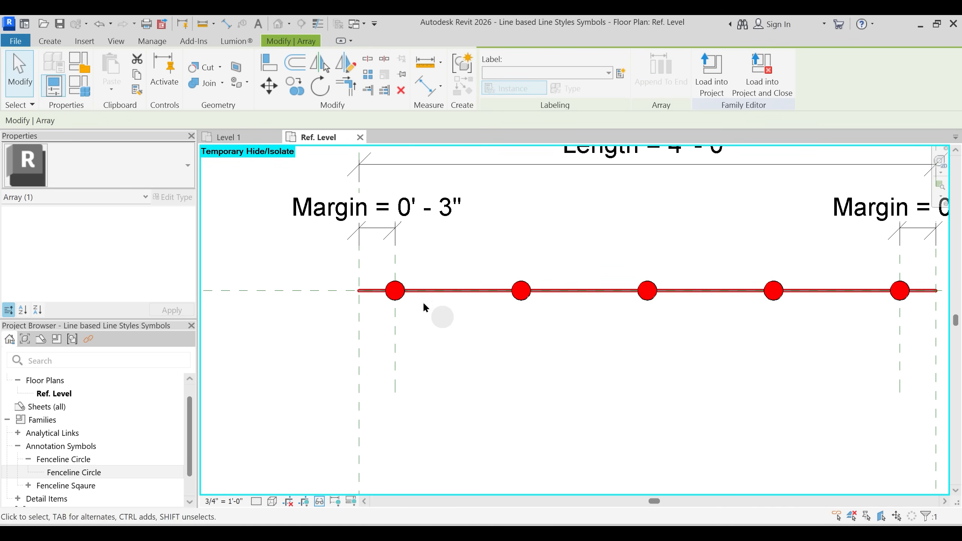
left_click(362, 290)
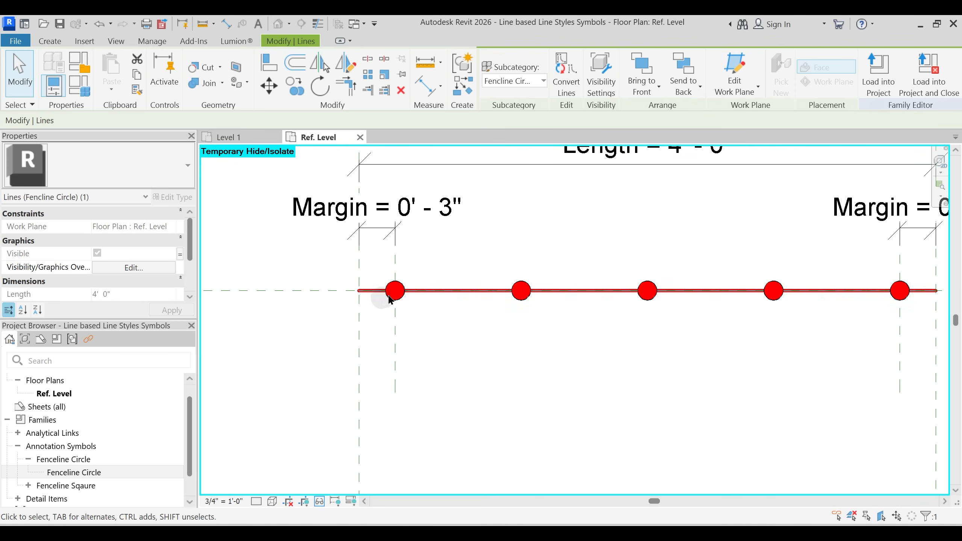
left_click(441, 294)
left_click(444, 292)
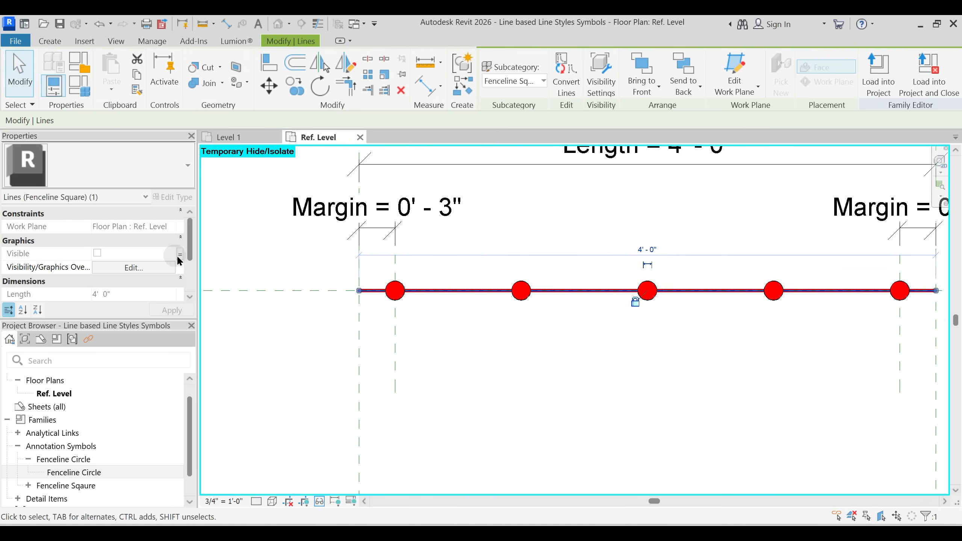
left_click(255, 267)
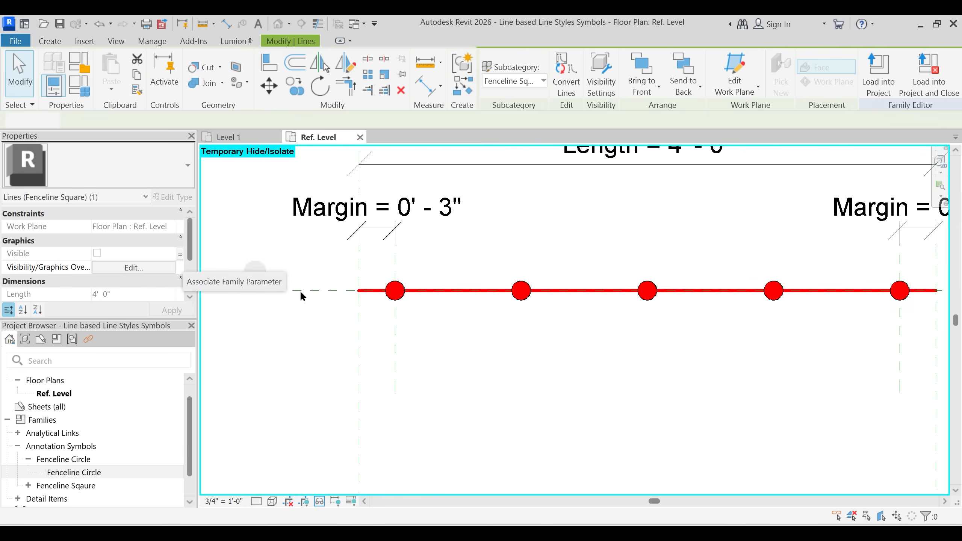
left_click(431, 290)
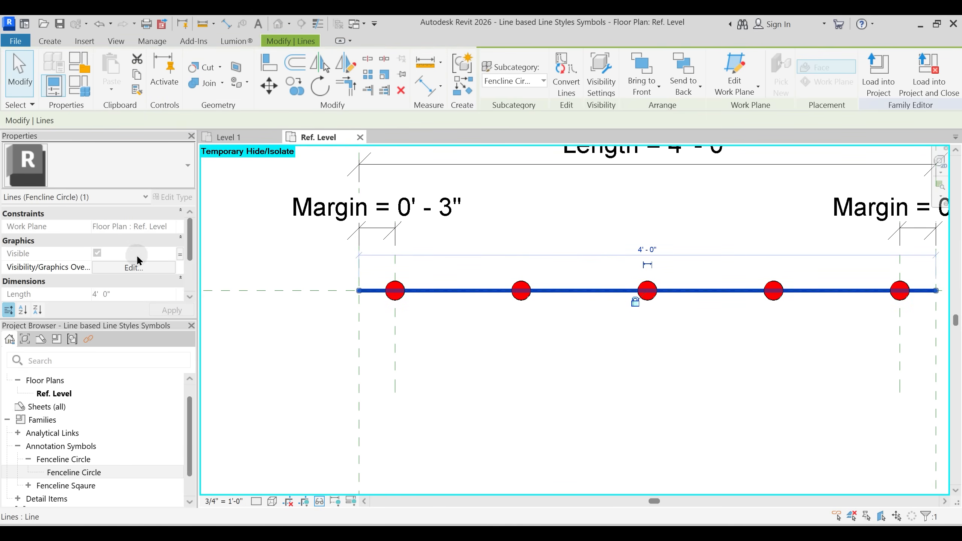
left_click(179, 253)
left_click(287, 324)
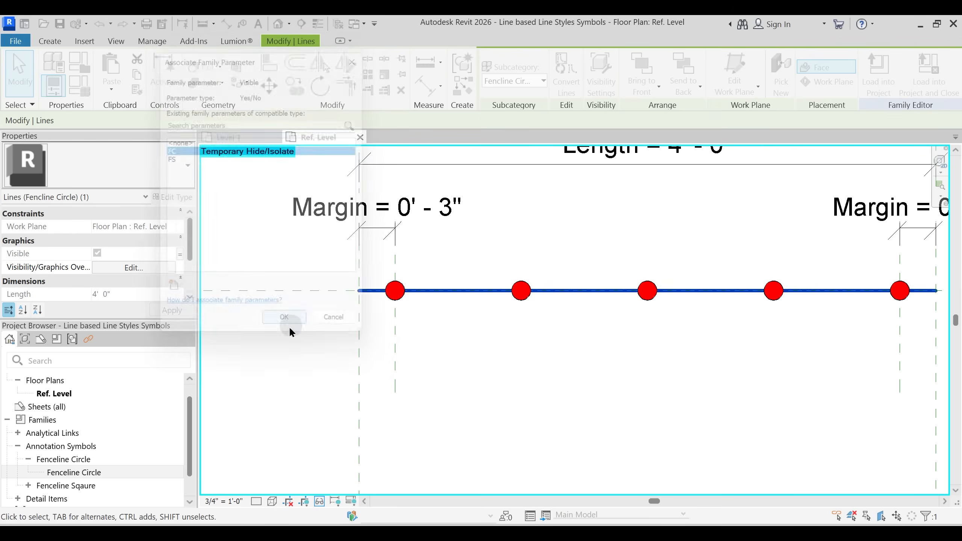
left_click(226, 278)
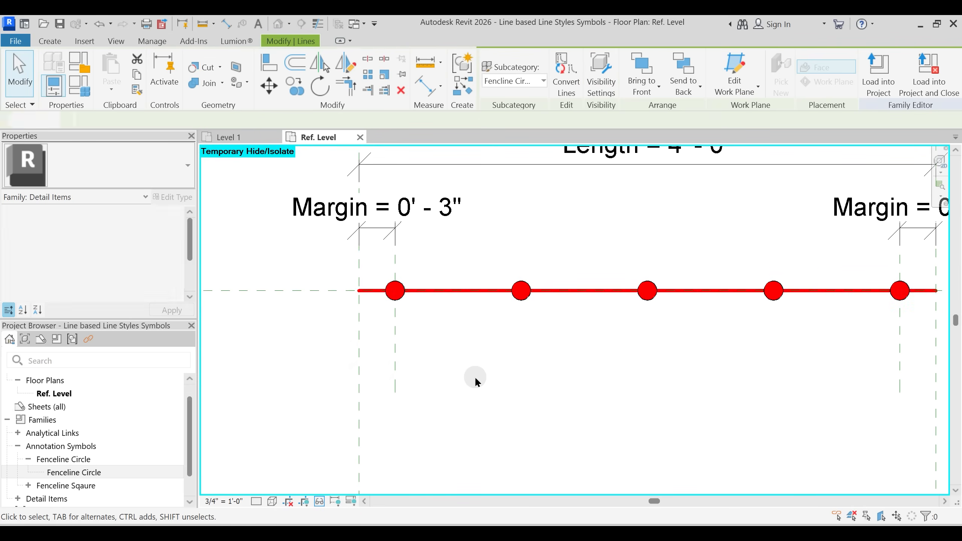
- Restore the temporarily hidden square array and reload the family into the project
scroll(475, 378, "down", 3)
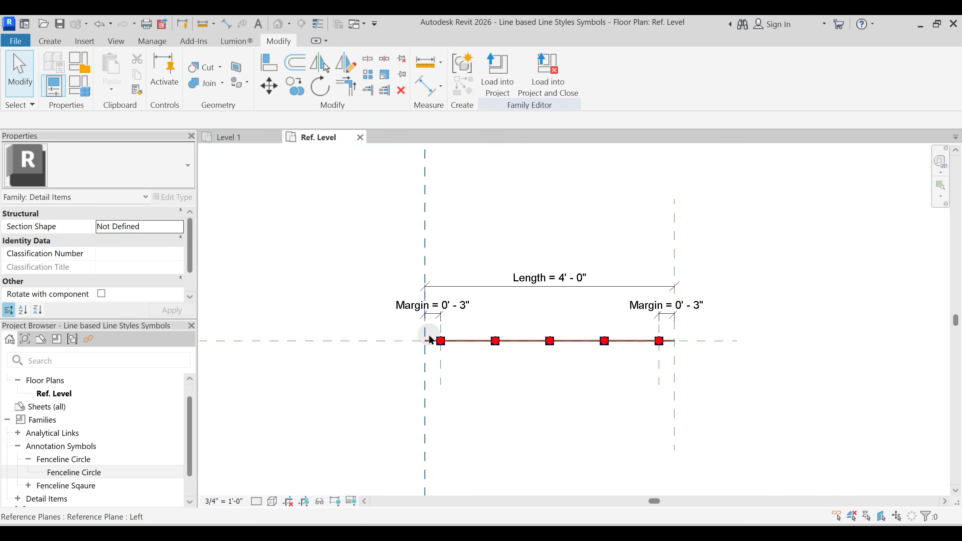
left_click(497, 78)
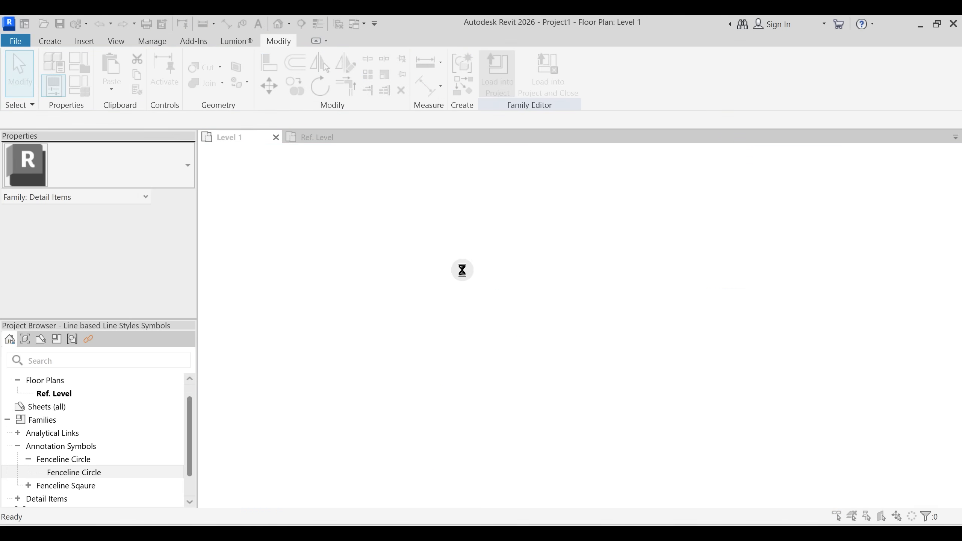
left_click(477, 279)
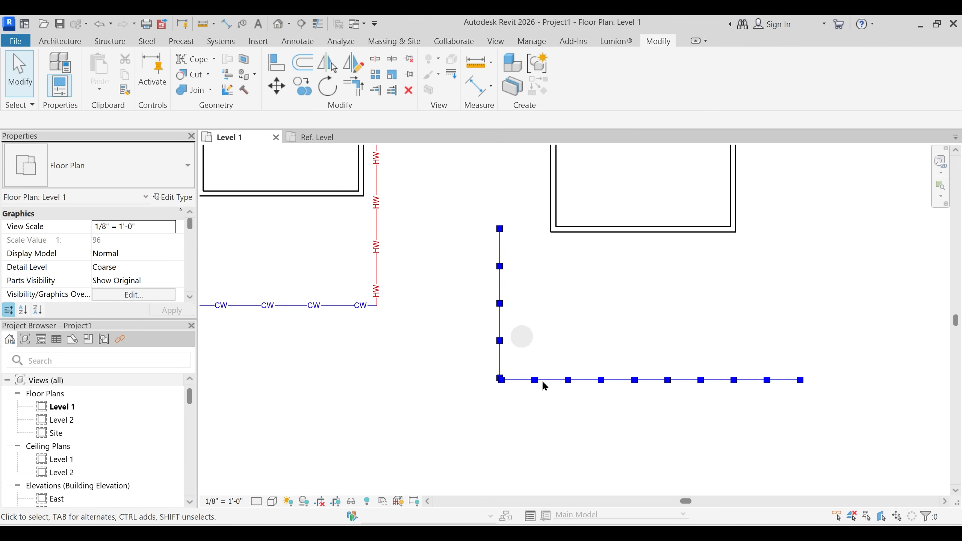
- Change the horizontal fence line in the Level 1 plan to the Fenceline Circle type
left_click(552, 380)
left_click(136, 180)
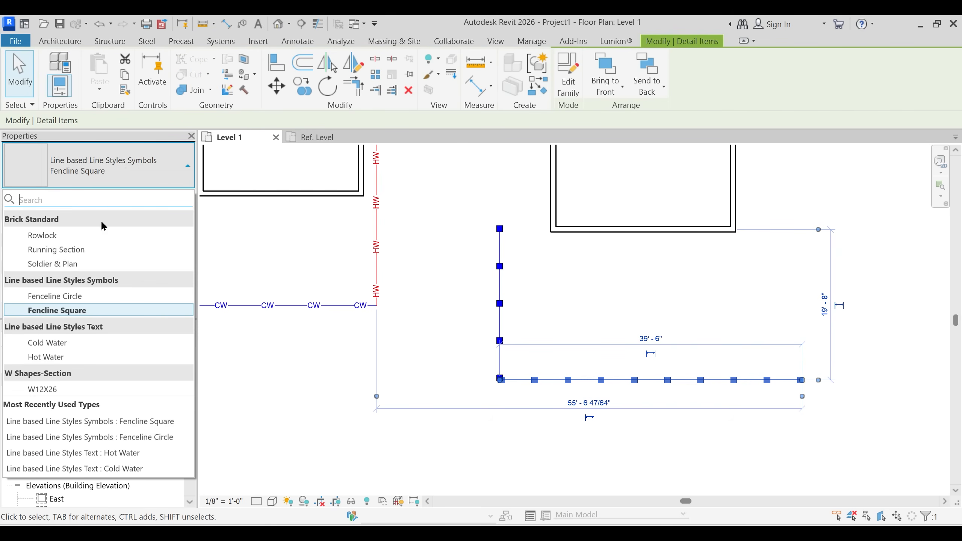
left_click(611, 420)
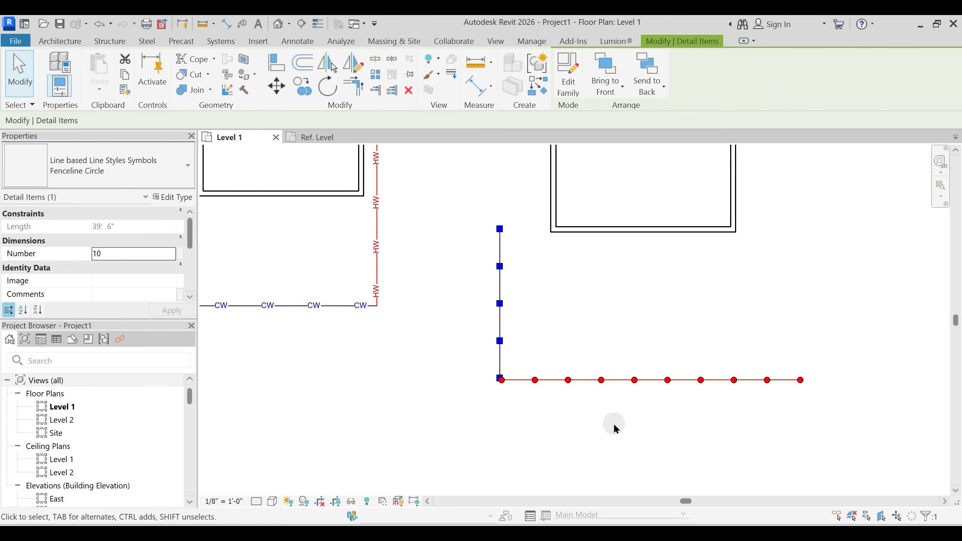
left_click(612, 423)
middle_click_drag(608, 422, 583, 401)
- Set the Margin of the horizontal fence line's Fenceline Circle type to 2' 0" and apply it
left_click(620, 357)
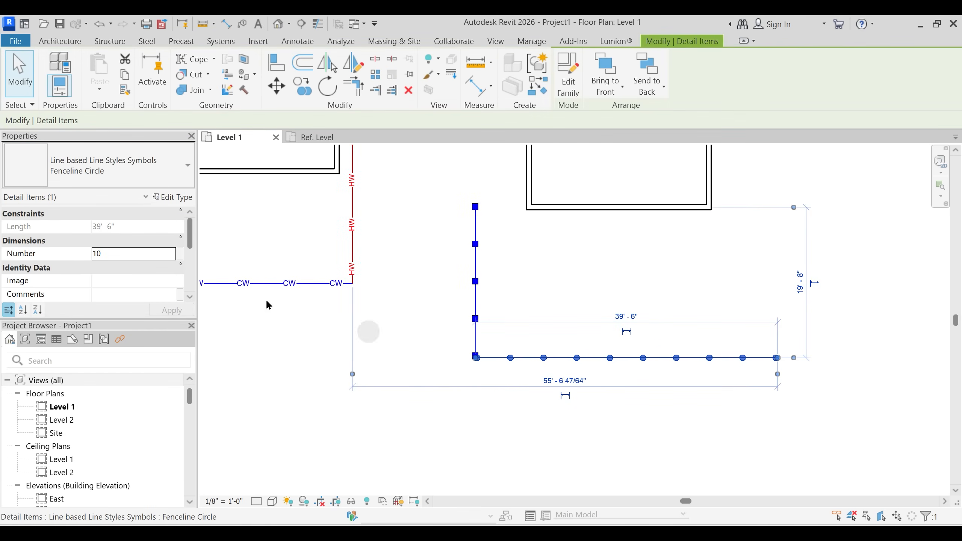
left_click(178, 196)
left_click(373, 262)
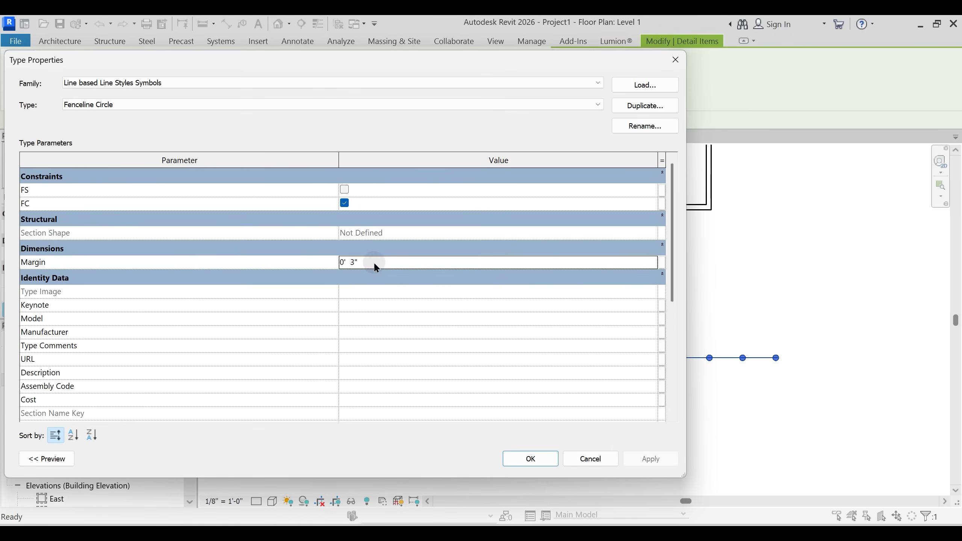
type("1")
key("Tab")
left_click(373, 261)
type("2")
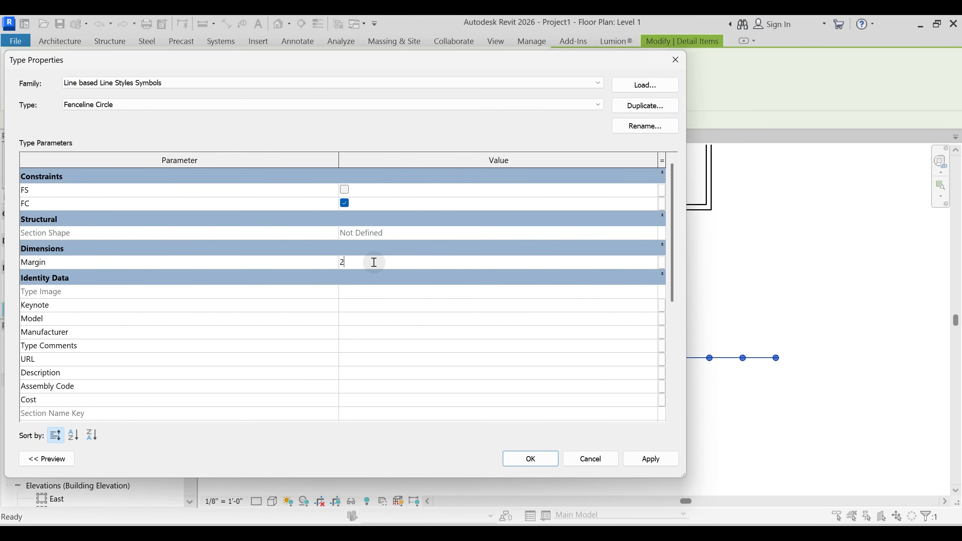
left_click_drag(457, 68, 276, 46)
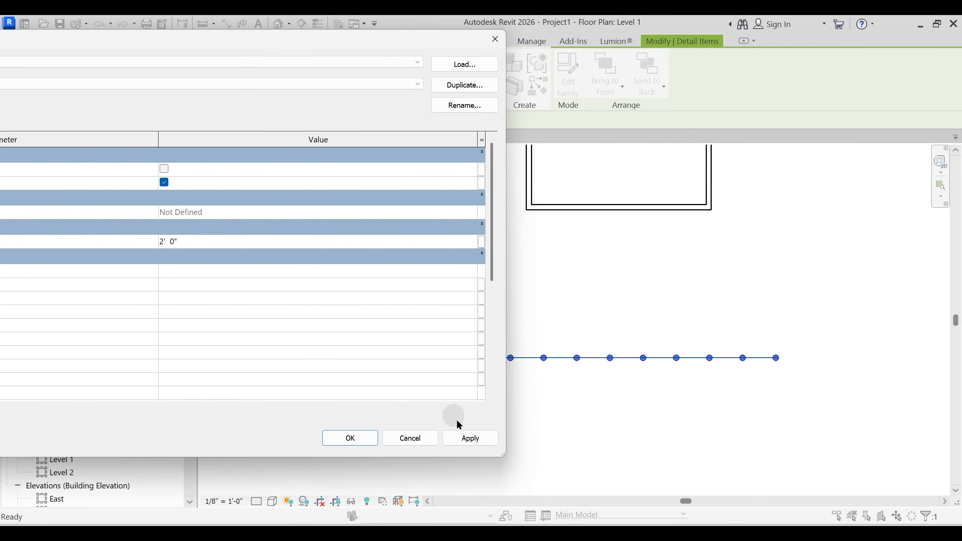
left_click(468, 439)
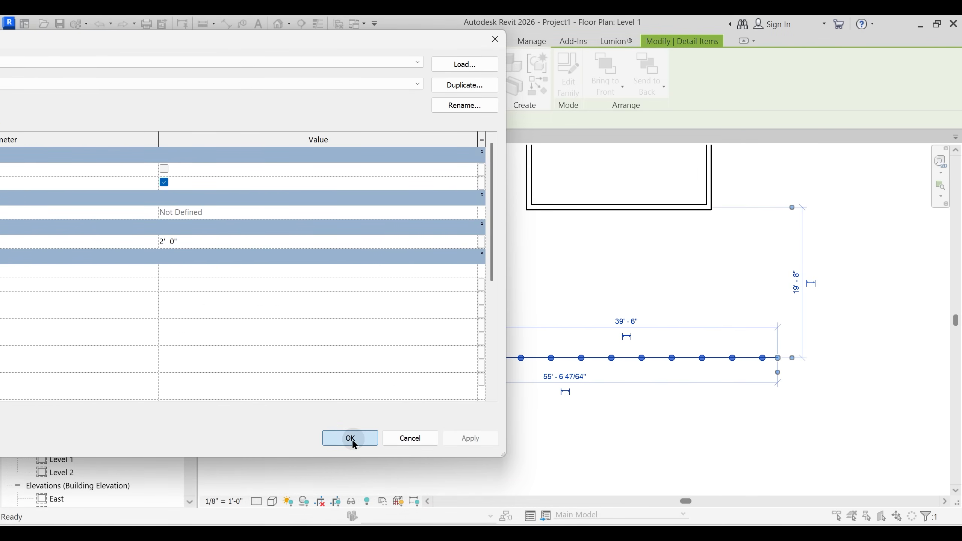
left_click(352, 440)
left_click(542, 408)
- Set the Number of symbols on the horizontal circle fence line to 5
scroll(542, 408, "up", 2)
middle_click_drag(580, 402, 440, 389)
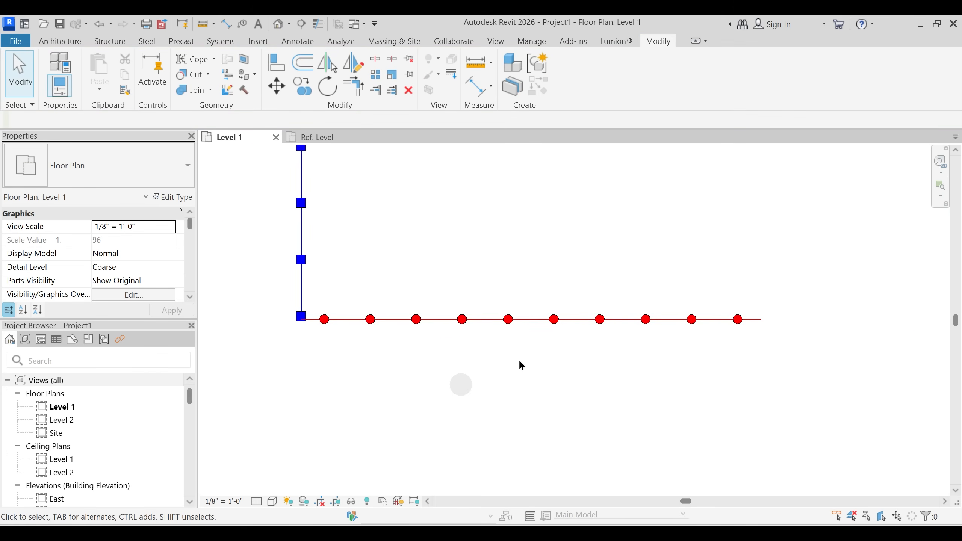
left_click(560, 324)
left_click(119, 252)
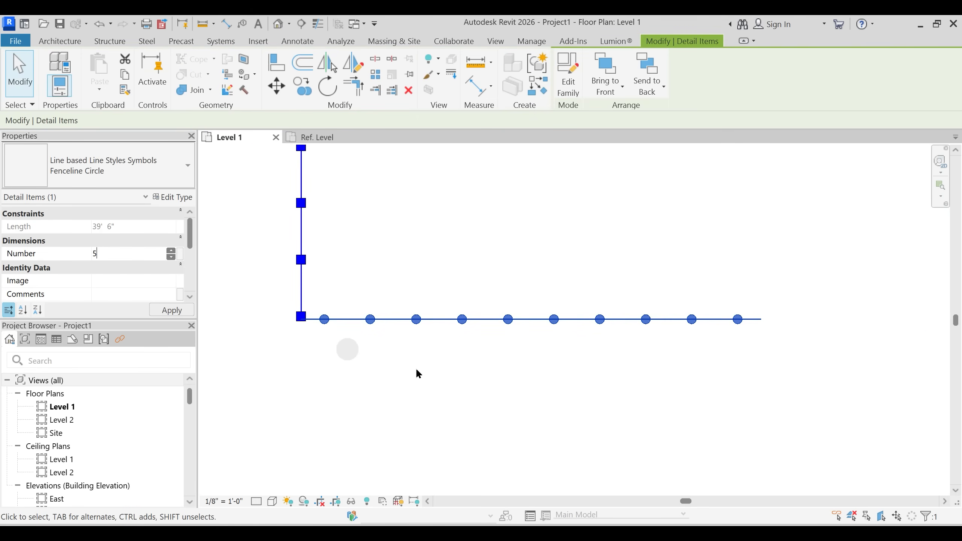
left_click(469, 383)
- Set the horizontal circle fence line's Number to 15 and deselect the line
left_click(130, 257)
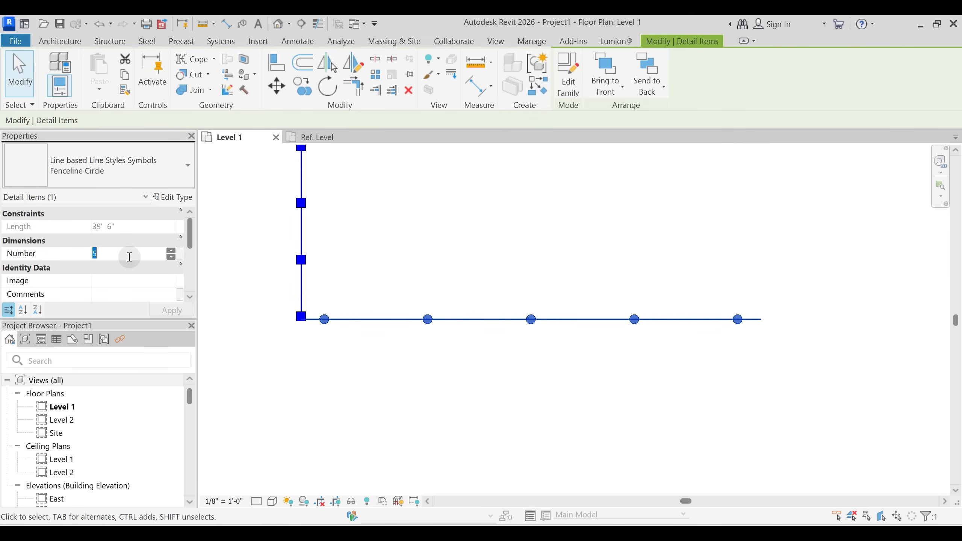
type("15")
left_click(480, 381)
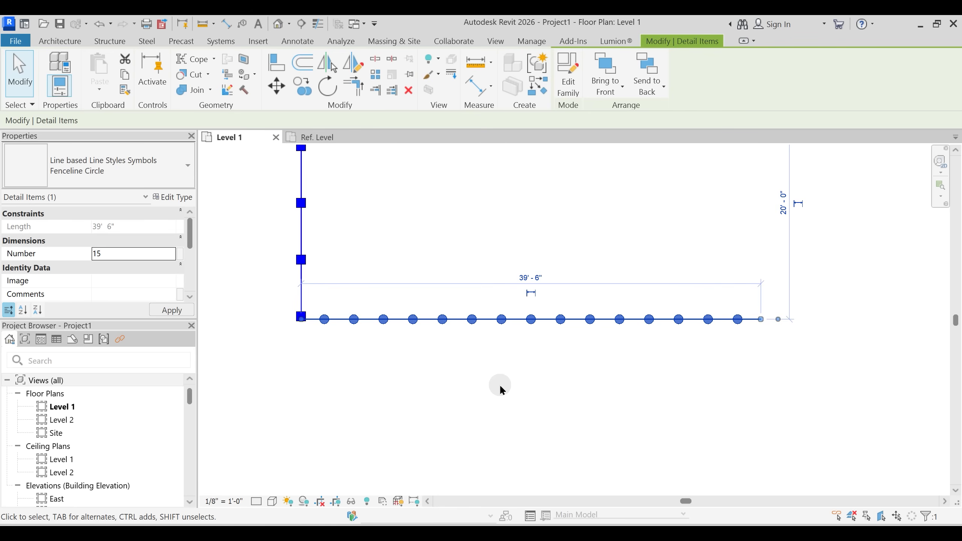
left_click(257, 333)
scroll(444, 392, "down", 1)
scroll(444, 391, "down", 1)
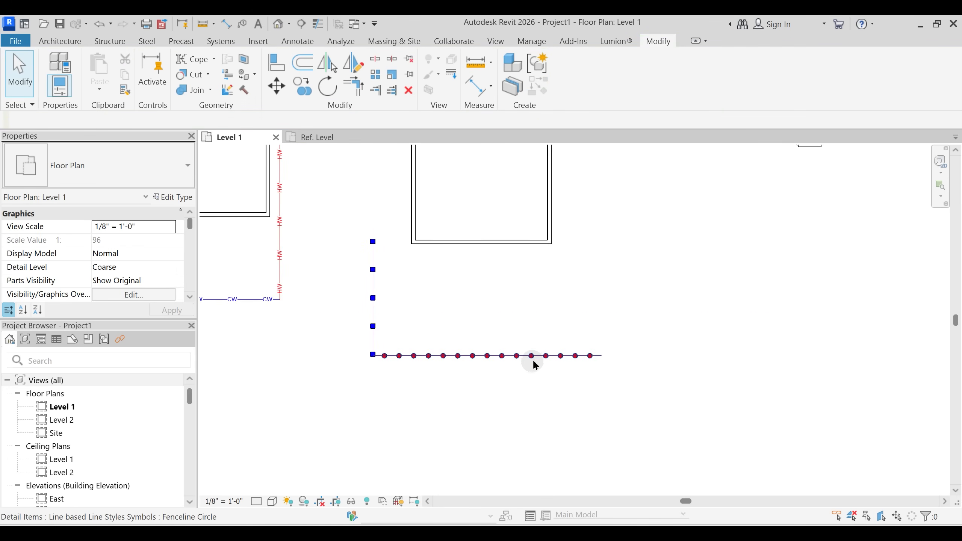
- Draw three chained Fenceline Circle lines from the horizontal line's free end, about 19' 6", 19' 6" and 12' 6" long
left_click(534, 357)
key("c")
key("s")
left_click(600, 356)
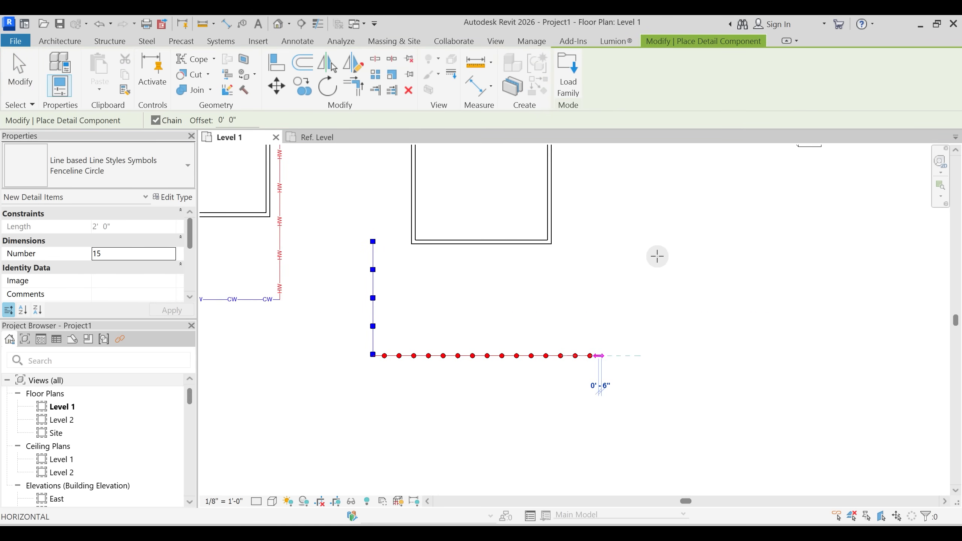
left_click(656, 258)
left_click(746, 325)
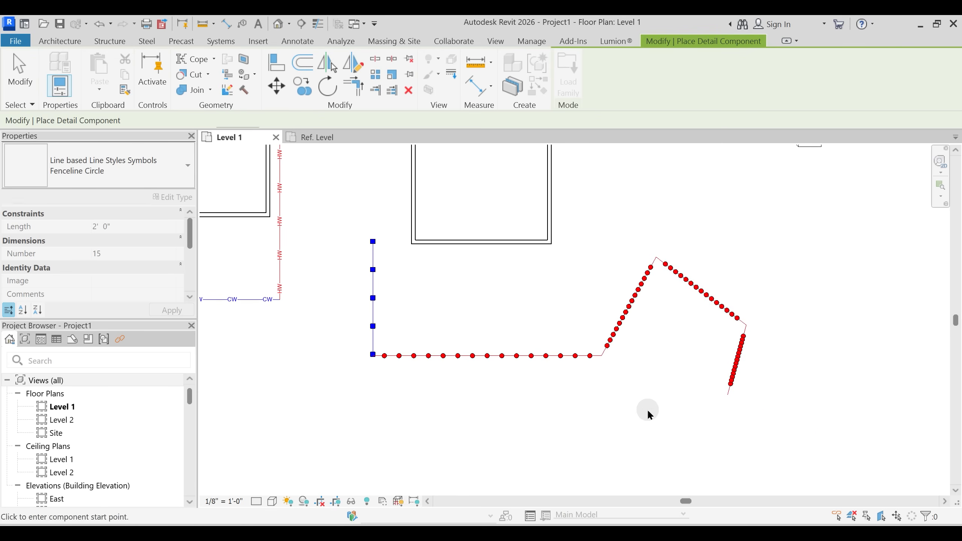
key("Escape")
key("Escape")
- Set the Number of symbols on the short last circle fence segment to 5
scroll(726, 348, "up", 2)
left_click(750, 371)
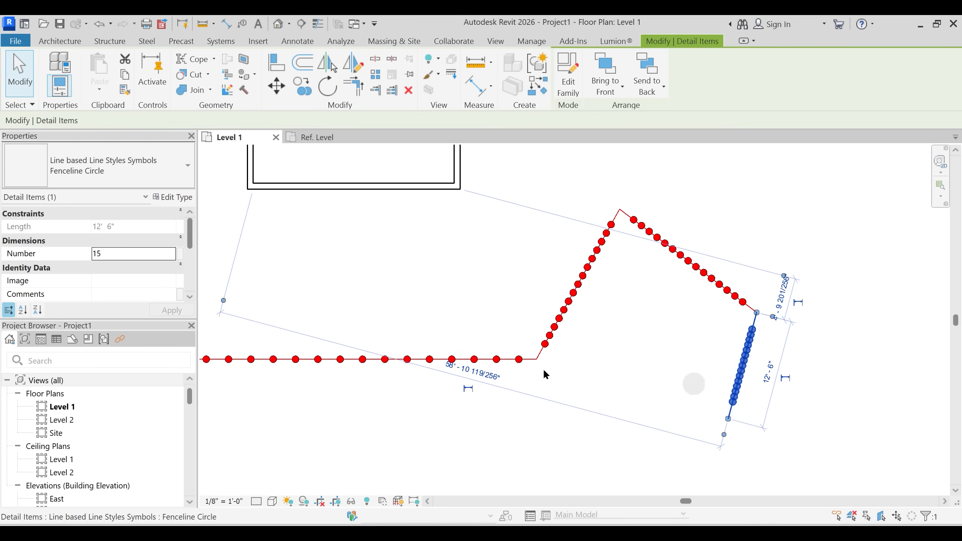
left_click(122, 255)
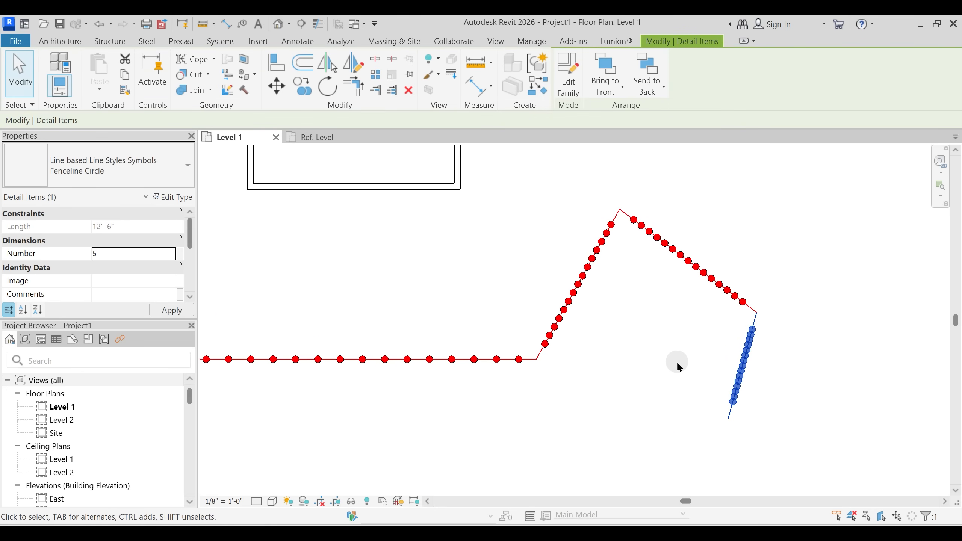
- Set the Number of the middle slanted circle fence segment to 8
left_click(712, 279)
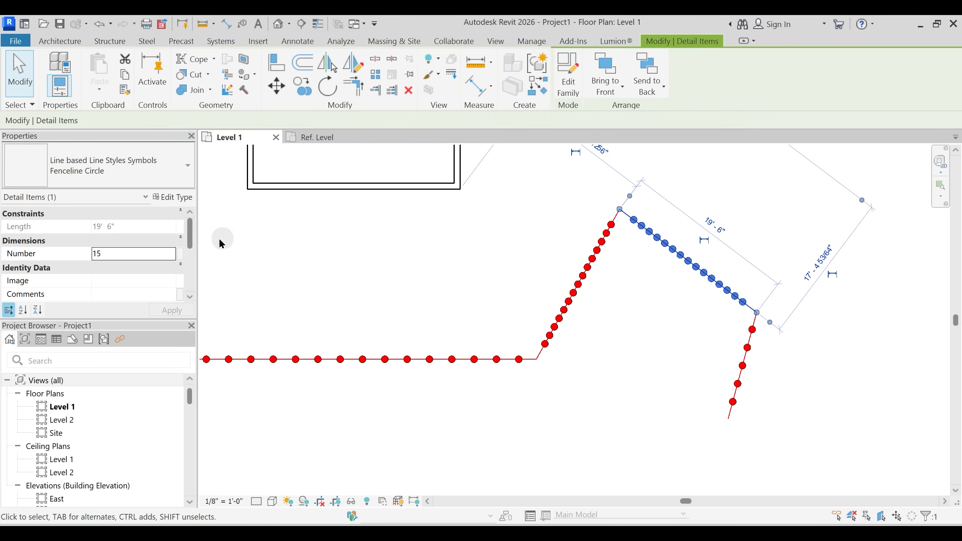
left_click(121, 249)
type("8")
key("Return")
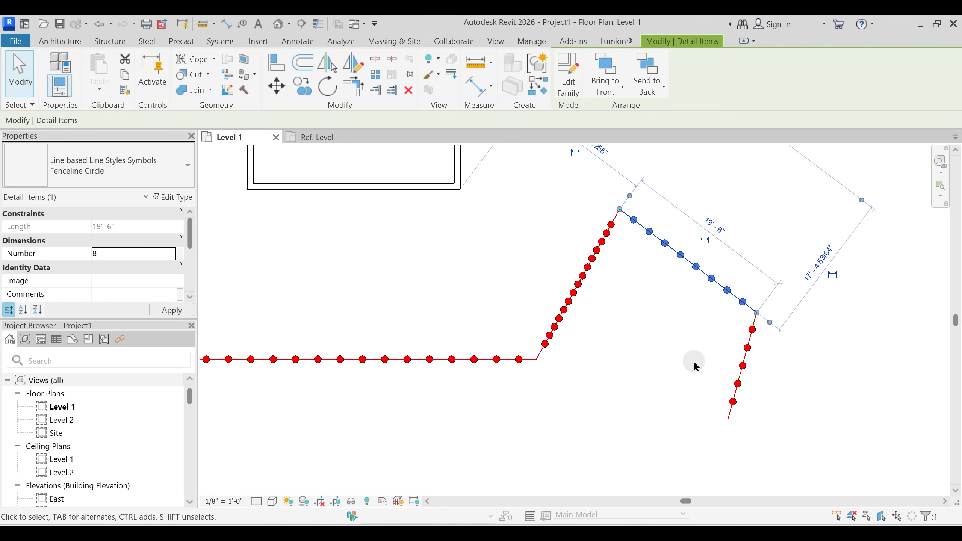
left_click(693, 360)
- Set the Number to 12 on the slanted circle fence segment adjoining the horizontal line
left_click(576, 289)
left_click(125, 254)
type("12")
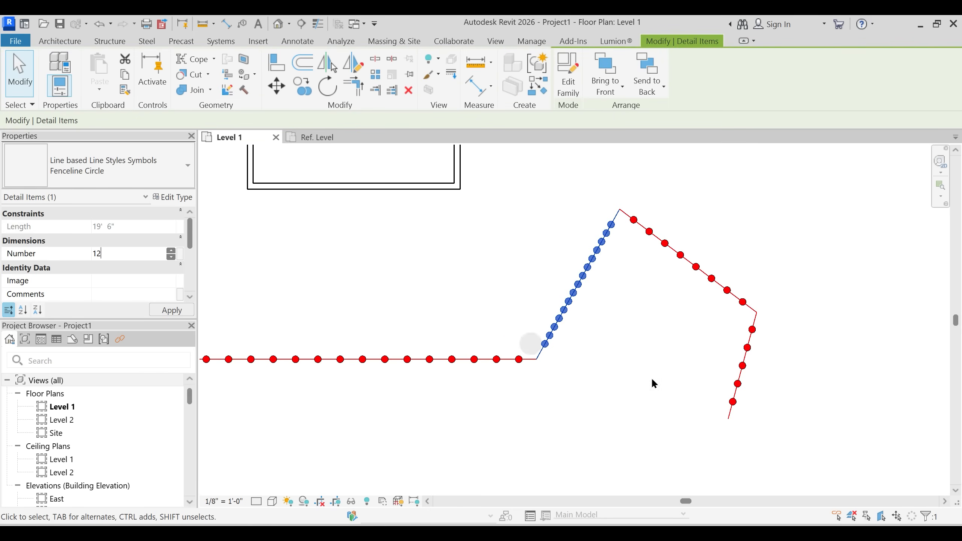
left_click(665, 360)
scroll(665, 364, "down", 5)
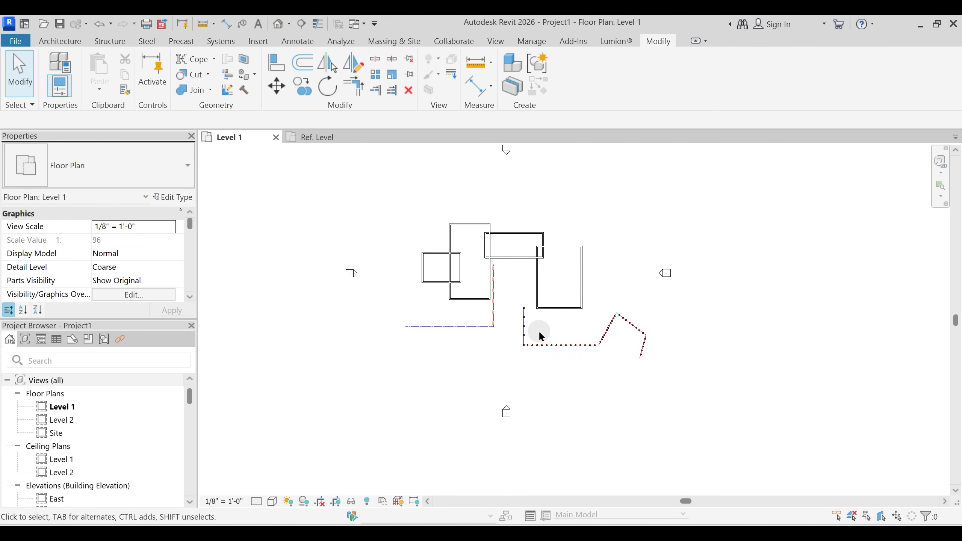
- Switch to the 1 Default Column Beam Floor Wall Joins W Openings project and open the Track line's family for editing
mouse_move(518, 532)
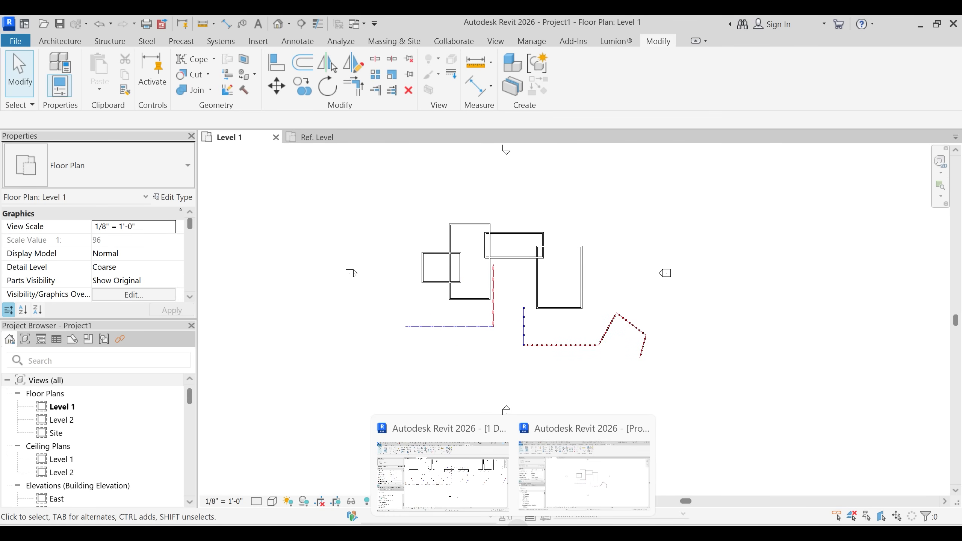
left_click(493, 501)
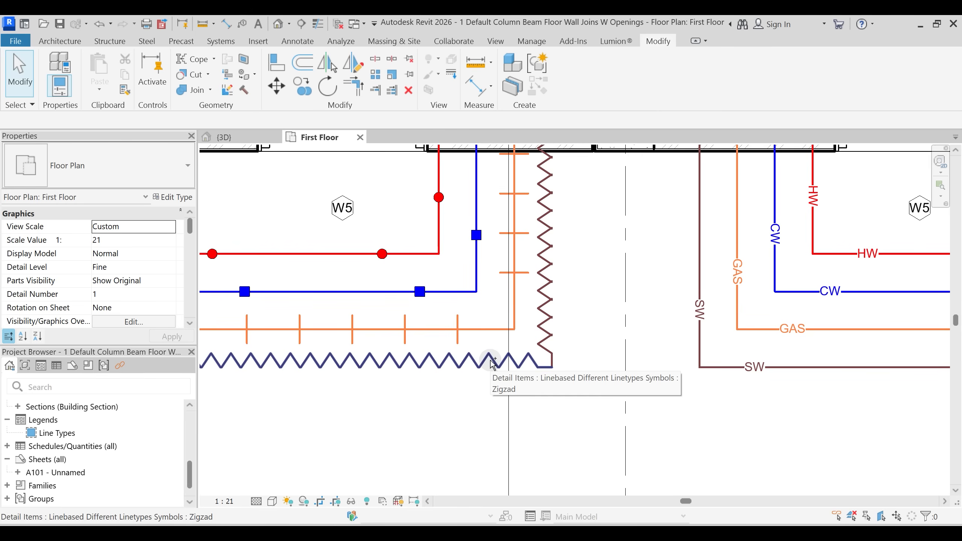
left_click(458, 333)
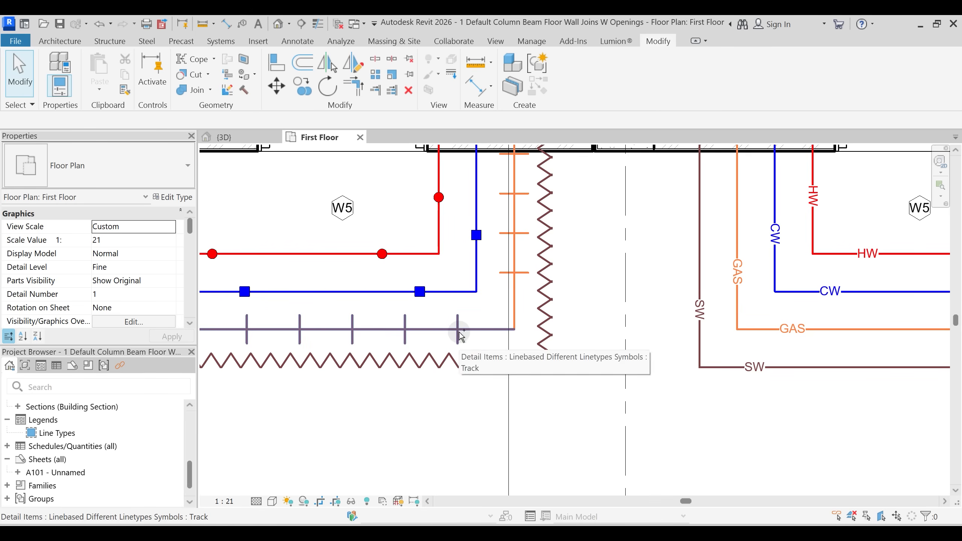
left_click(457, 360)
left_click(455, 329)
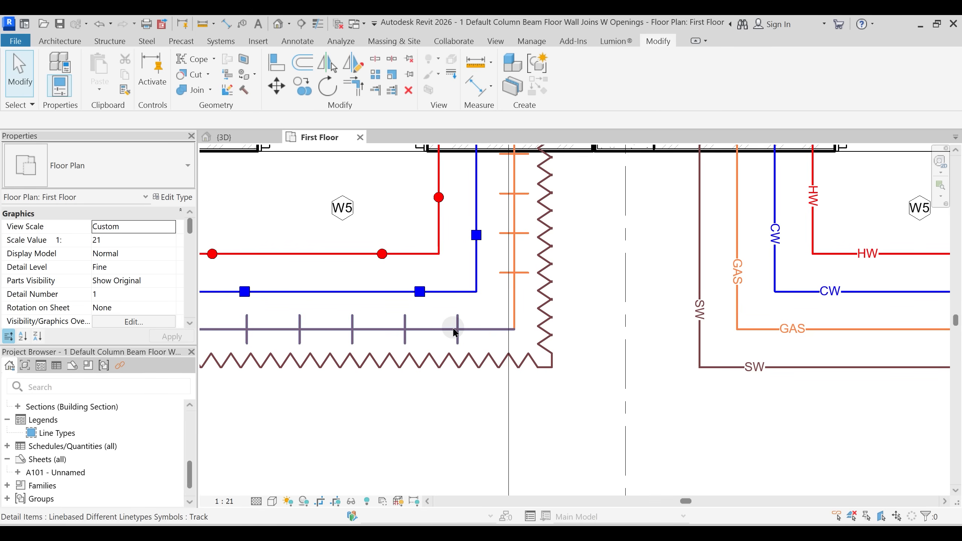
left_click(515, 270)
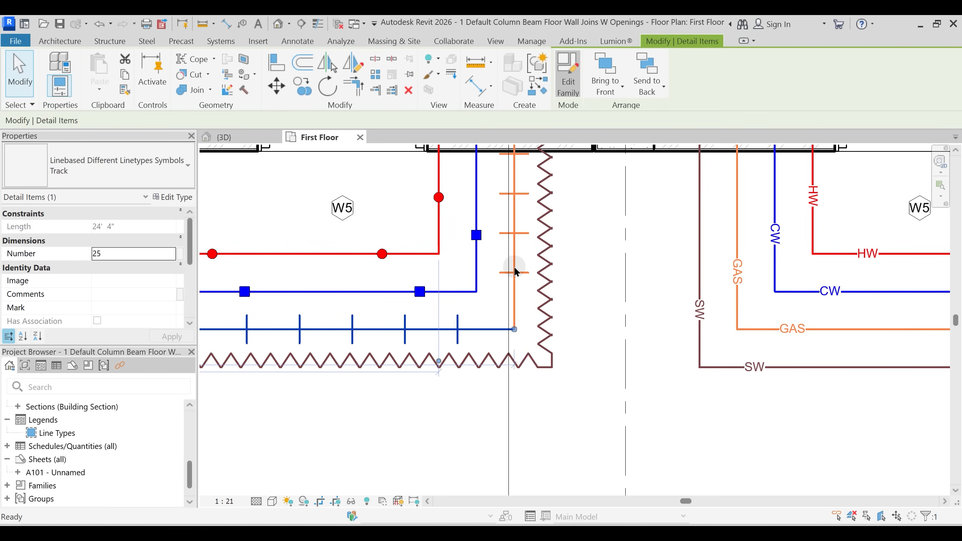
double_click(515, 271)
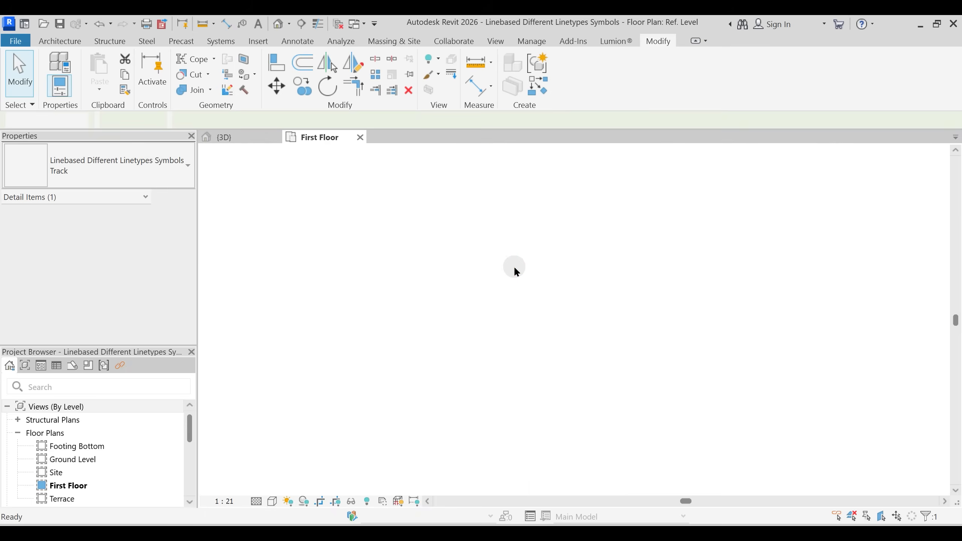
- Try temporarily hiding the zigzag detail groups in the Ref. Level view and undo the hiding
scroll(598, 331, "up", 8)
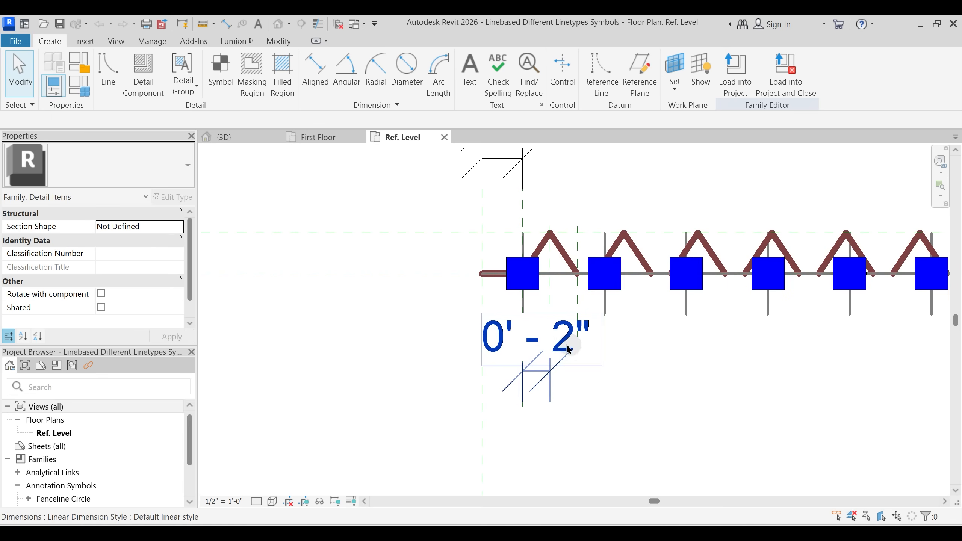
middle_click_drag(551, 267, 457, 292)
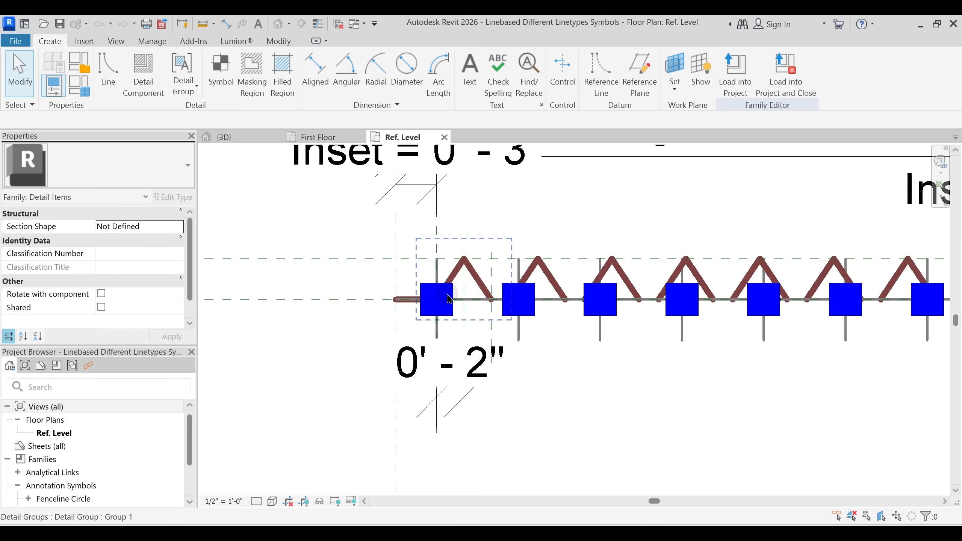
left_click(448, 298)
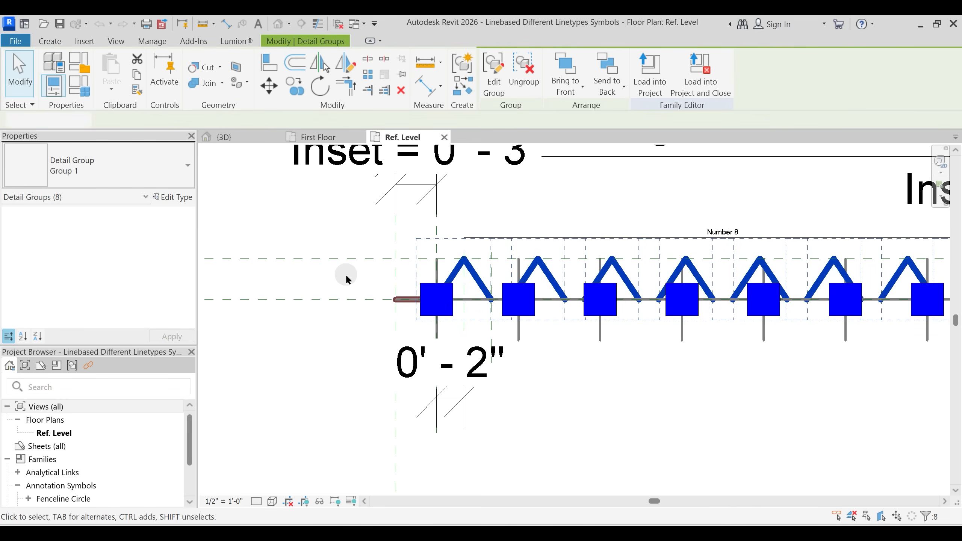
key("h")
key("h")
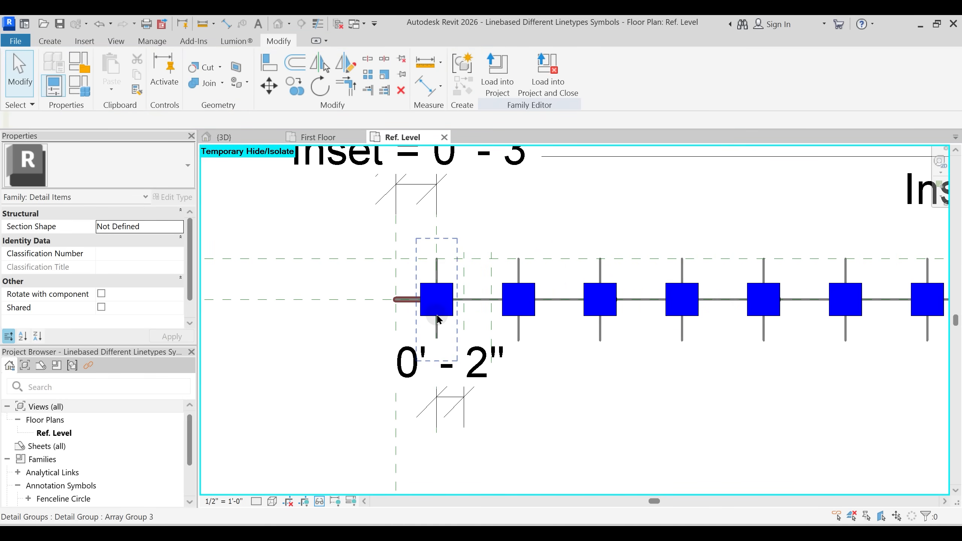
key("ctrl+z")
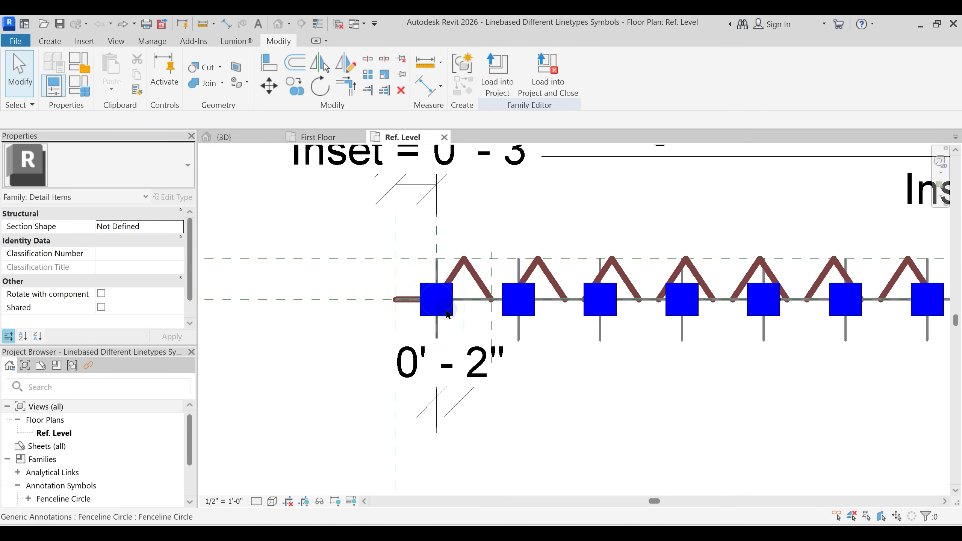
- Temporarily hide all the square symbol groups and all the circle symbol groups in the Ref. Level view
left_click(536, 312)
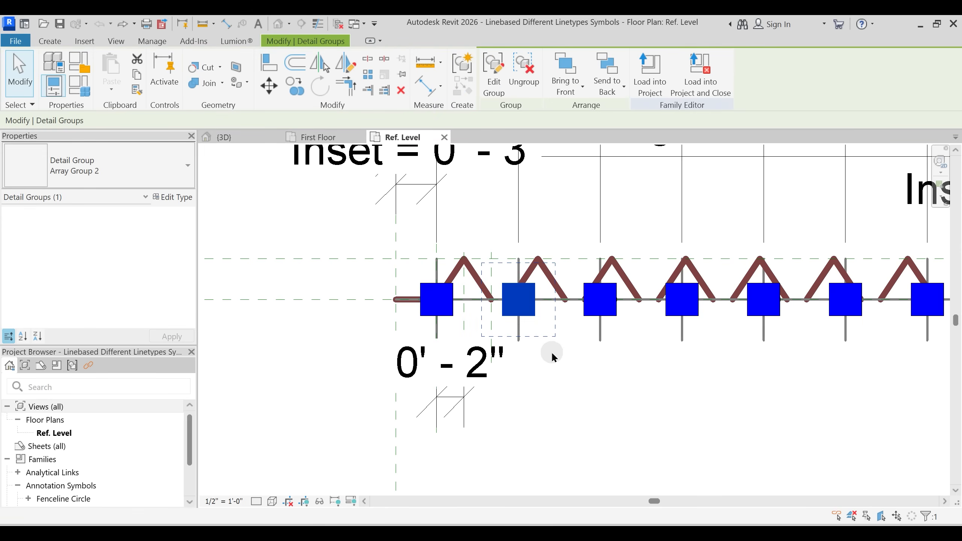
key("a")
key("h")
key("h")
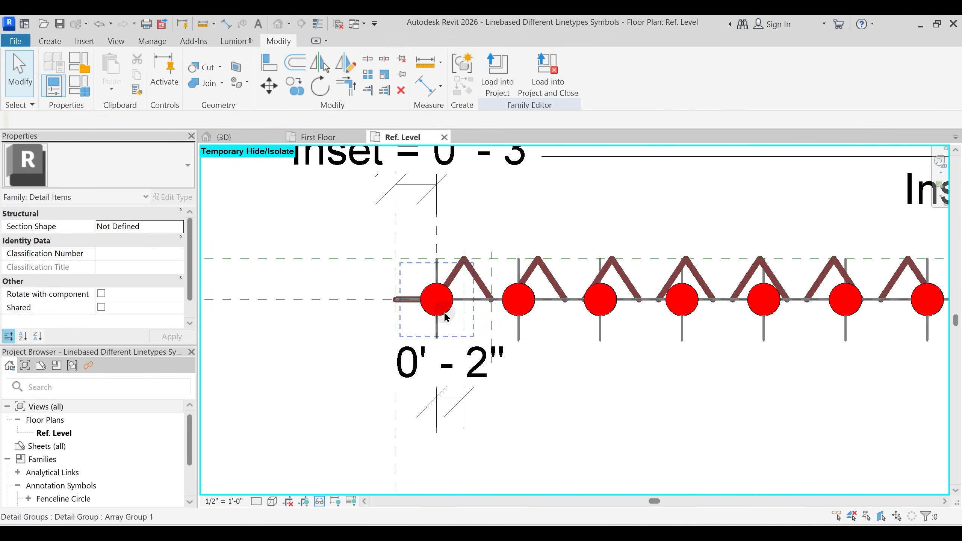
left_click(446, 315)
key("a")
key("h")
key("h")
middle_click_drag(451, 317, 420, 324)
scroll(420, 331, "down", 1)
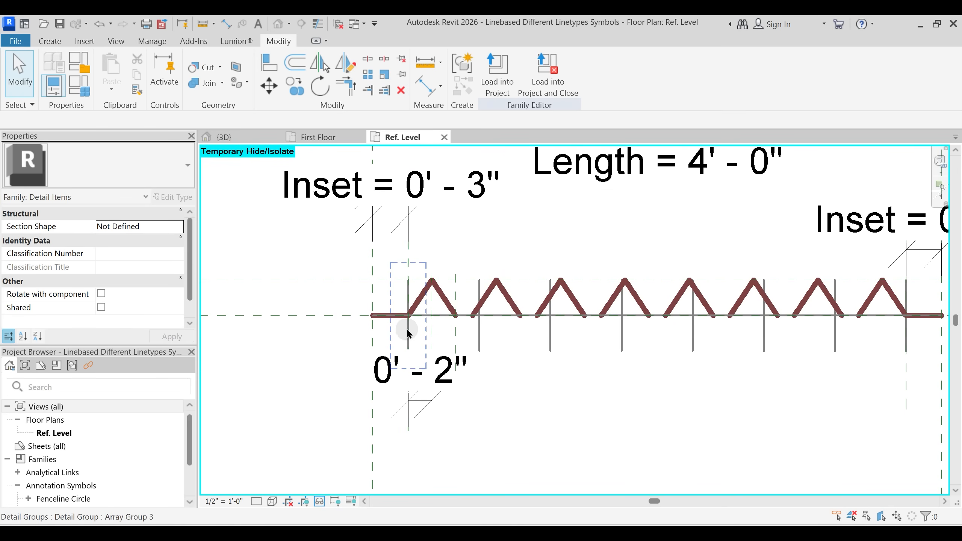
- Temporarily hide the zigzag detail groups and the short ZigZag lines at both ends
left_click(440, 297)
key("Delete")
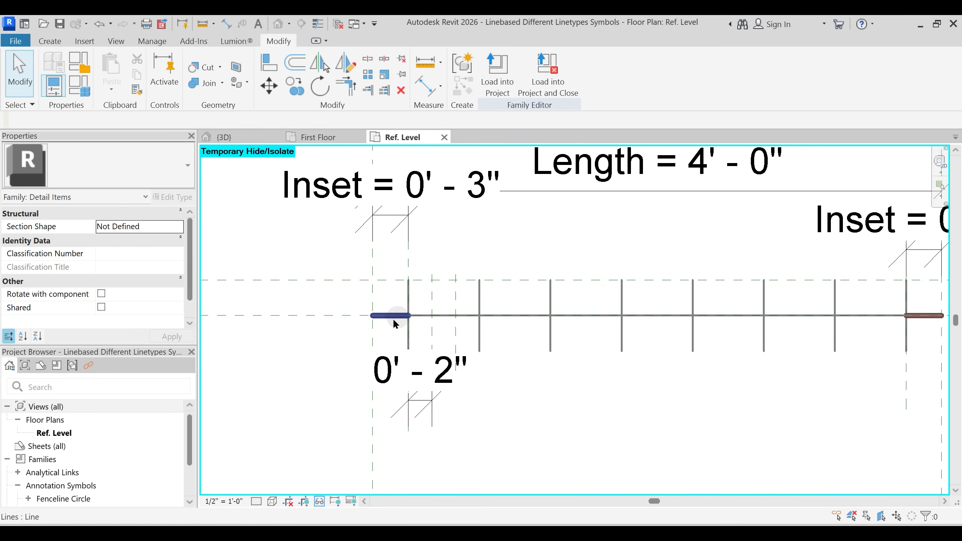
left_click(392, 318)
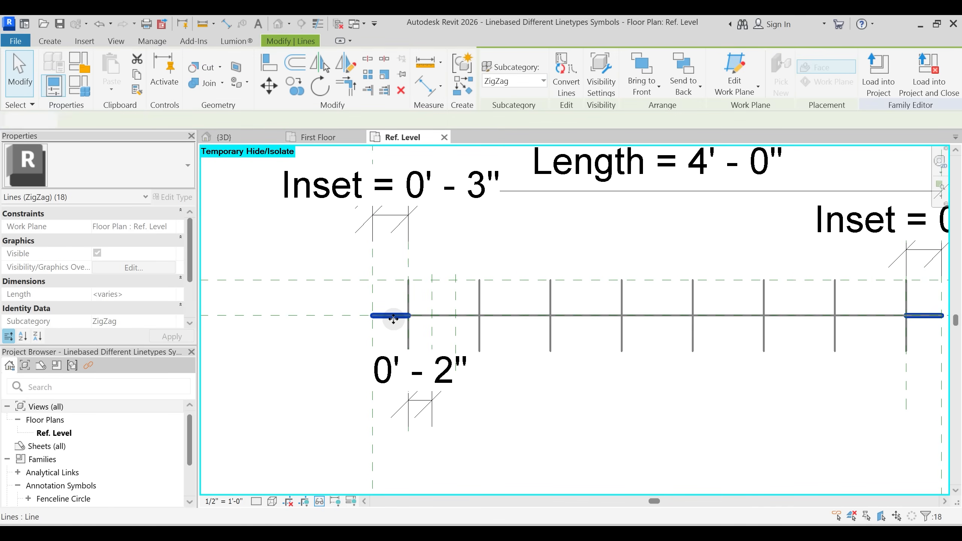
key("Escape")
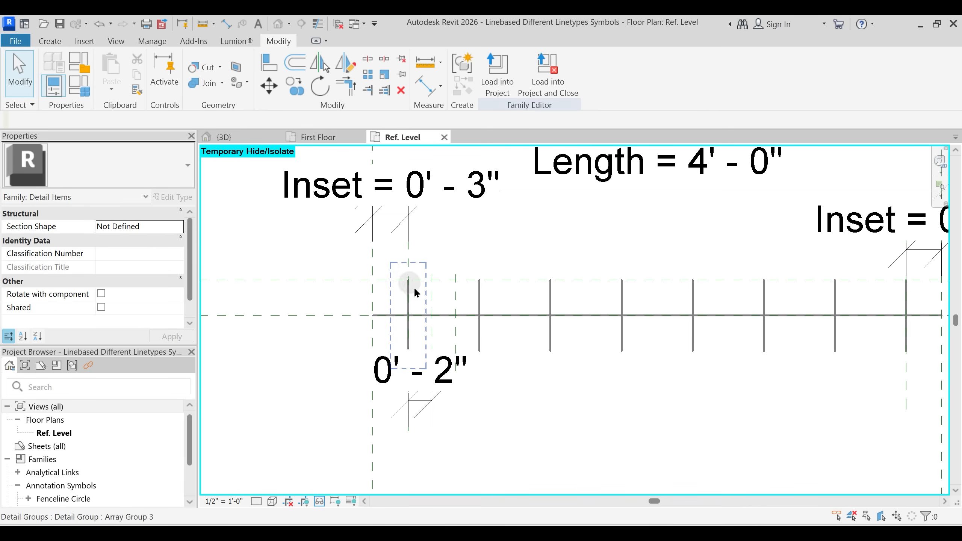
- Enter editing of the second track tick's array group, inspect its vertical line, and finish the group
scroll(413, 287, "down", 1)
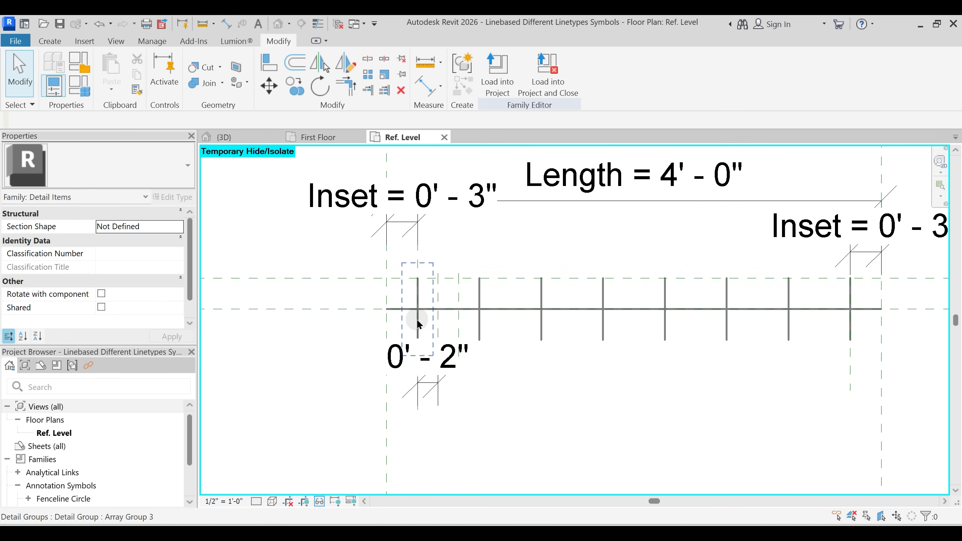
left_click(481, 316)
left_click(493, 74)
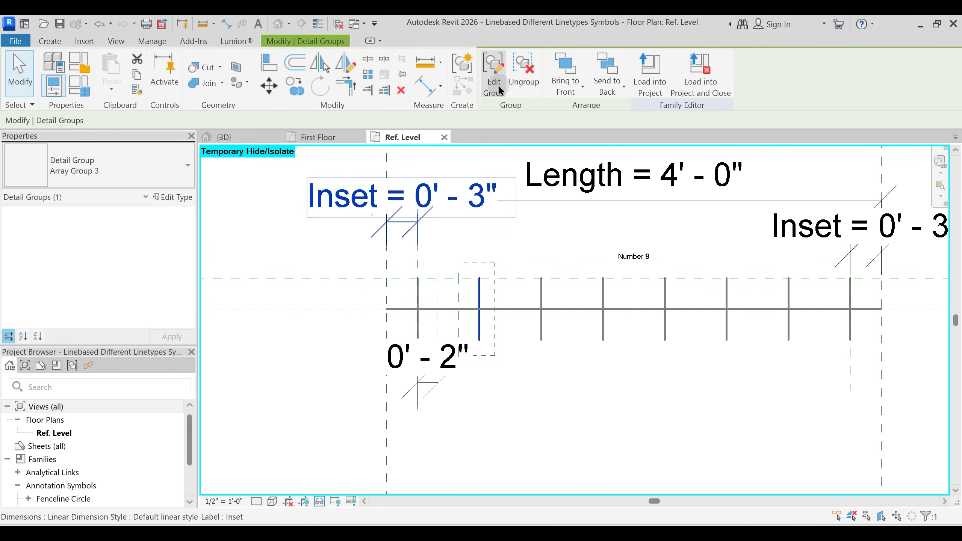
scroll(506, 336, "up", 1)
scroll(503, 337, "up", 1)
left_click(474, 324)
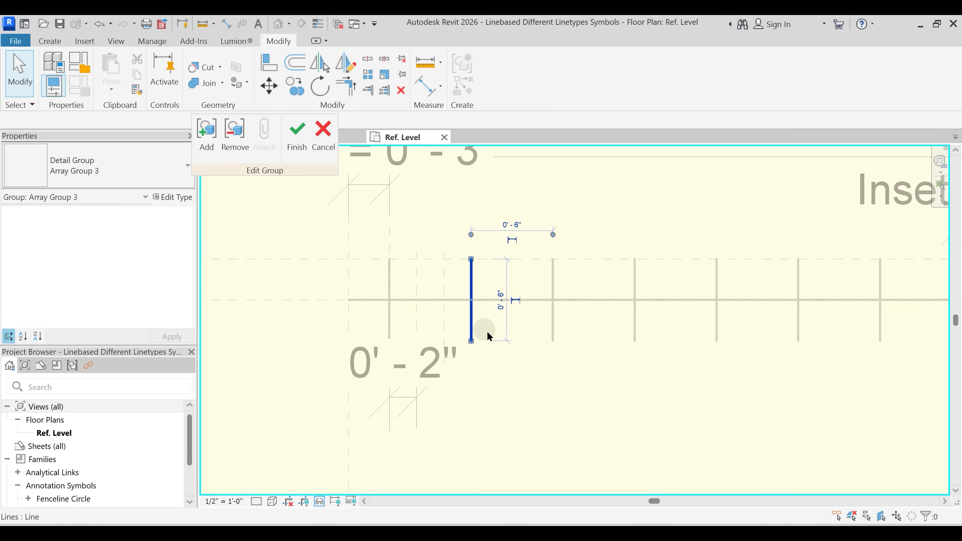
left_click(296, 134)
left_click(386, 313)
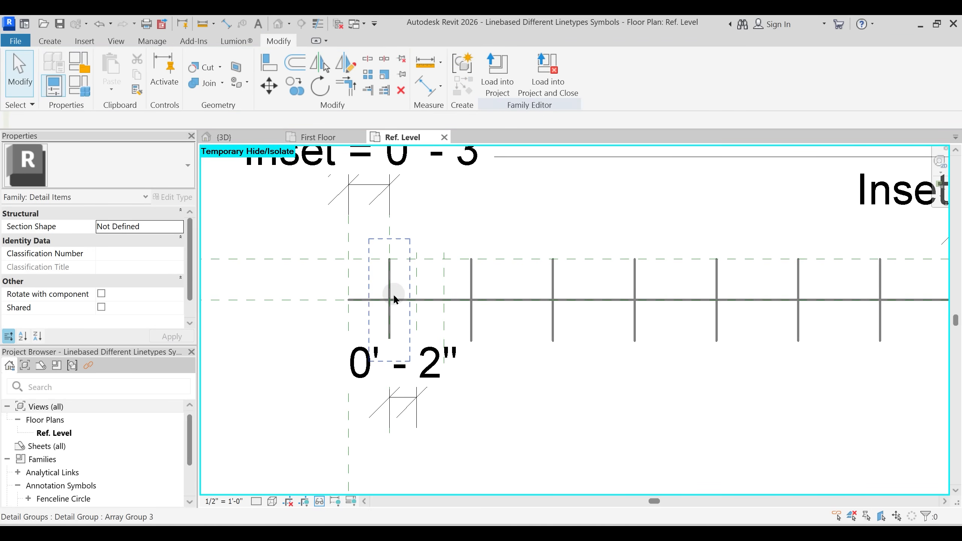
- Select the last track tick and its array to check the label assigned to the array count
scroll(392, 294, "down", 1)
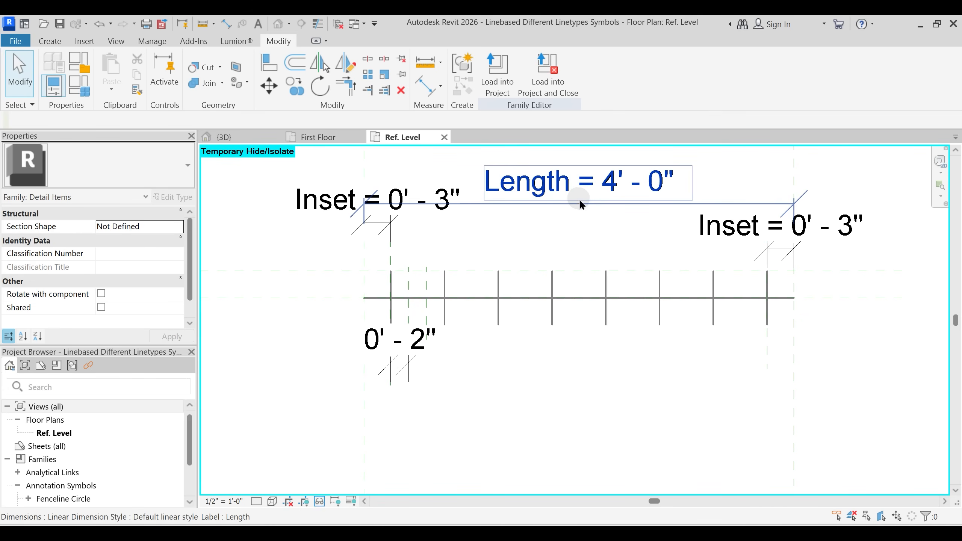
left_click(765, 295)
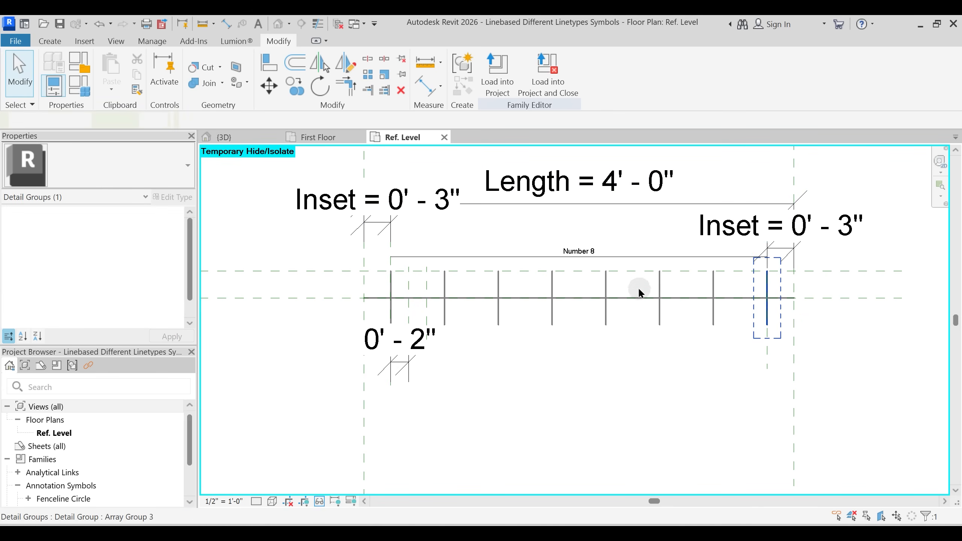
left_click(626, 285)
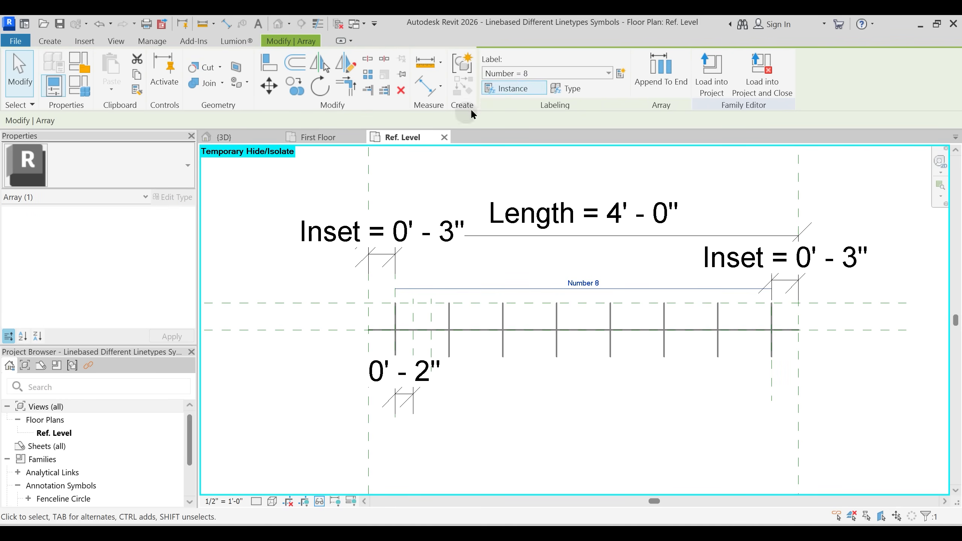
key("Escape")
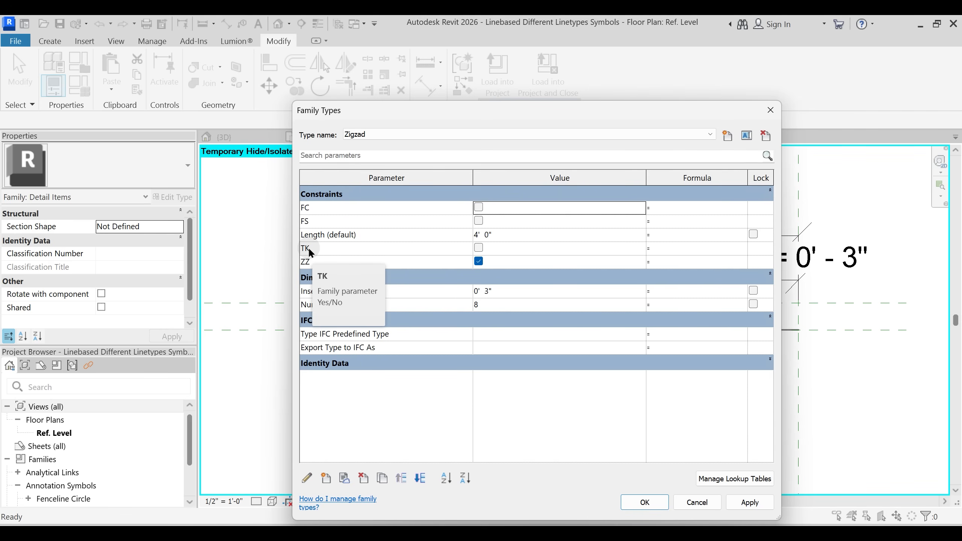
- Review the TK and ZZ visibility parameters in Family Types and close the dialog
key("ctrl")
key("ctrl")
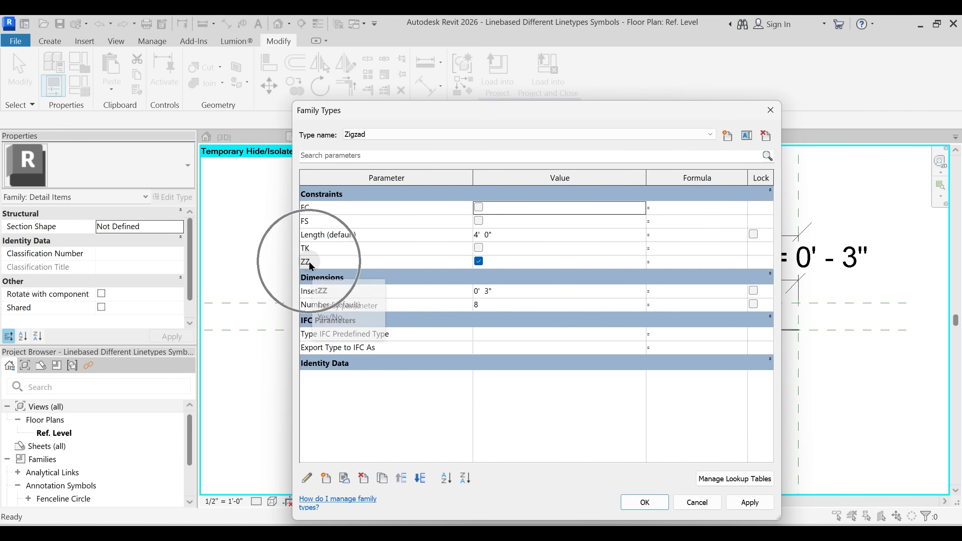
key("Escape")
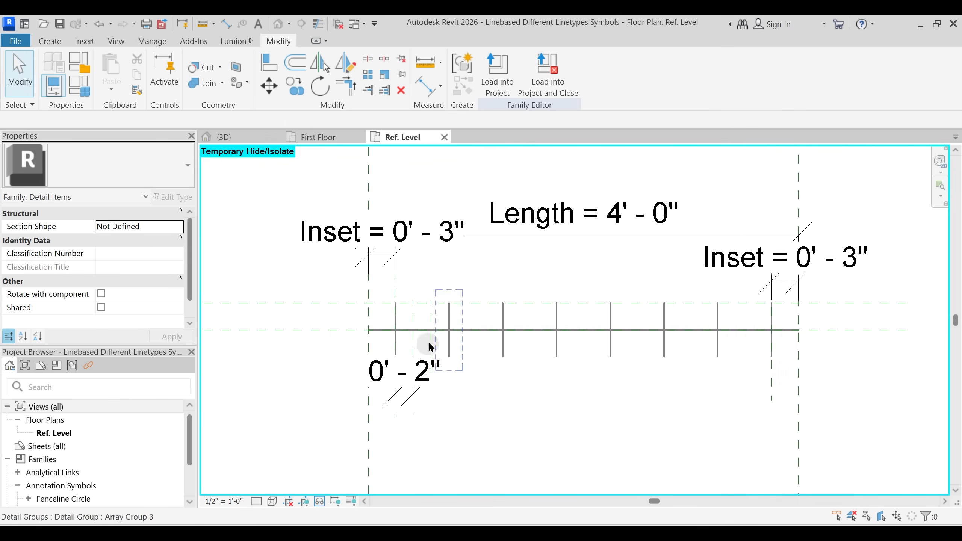
- Reset the temporary hide in the family view to bring back the zigzag and square detail groups
key("h")
key("r")
scroll(429, 346, "up", 2)
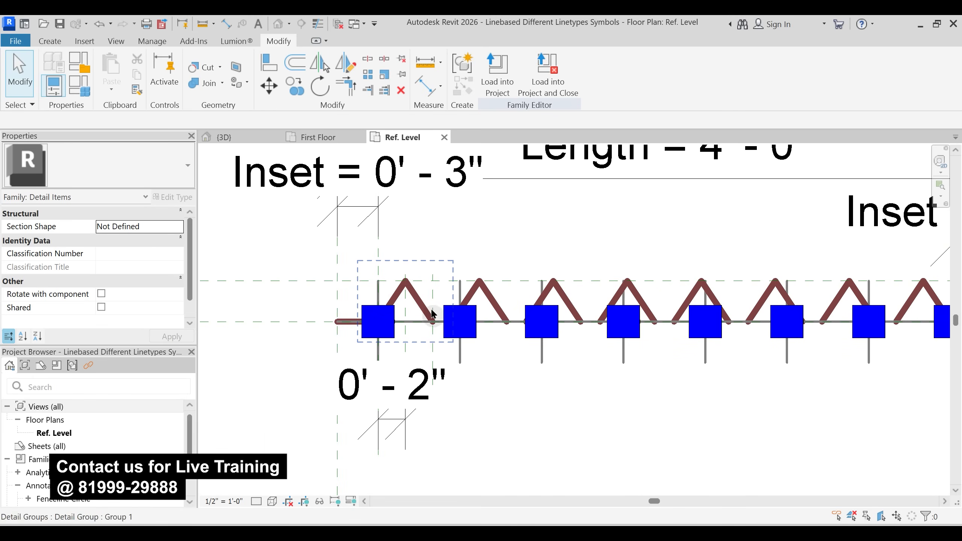
scroll(473, 298, "down", 2)
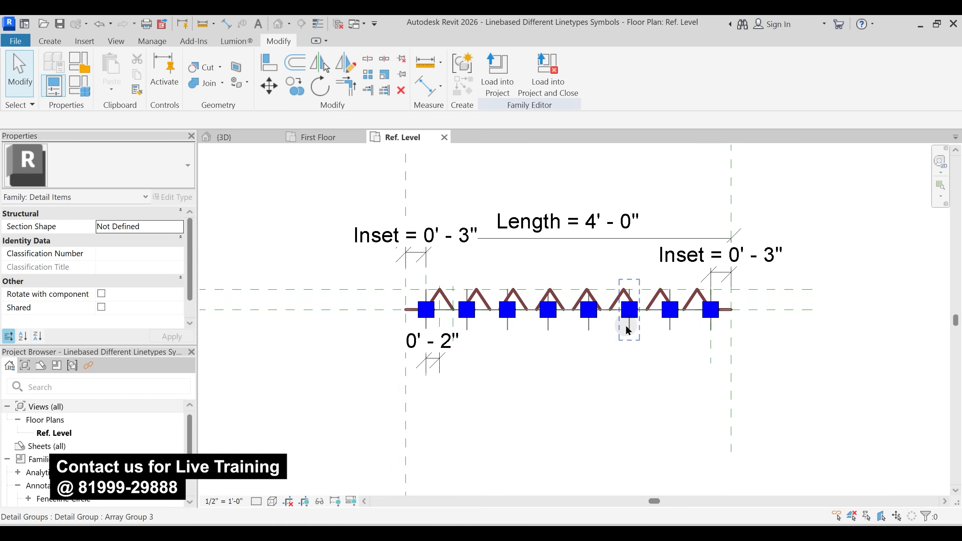
- Switch to the First Floor plan, dismiss the save reminder, and view the service lines along the lower wall
left_click(324, 139)
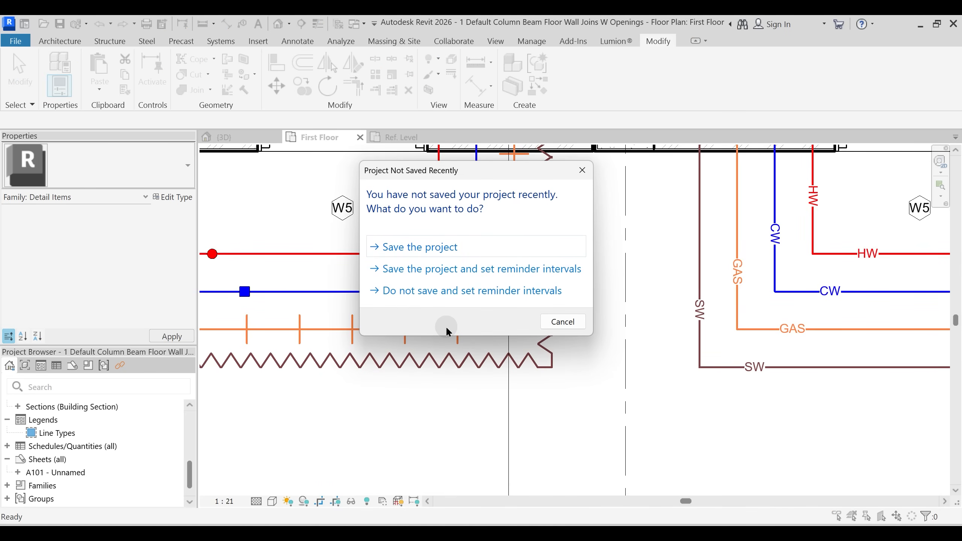
key("Escape")
scroll(542, 288, "down", 5)
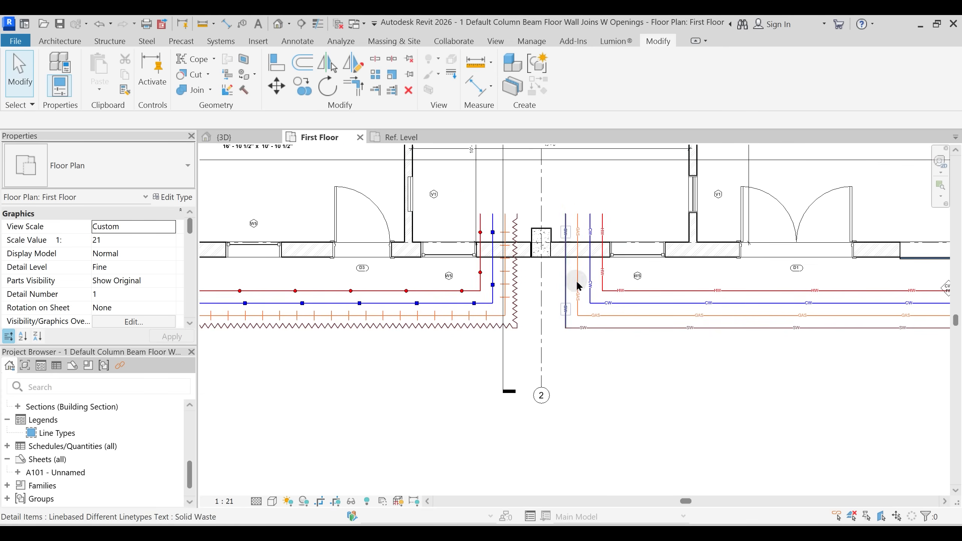
scroll(591, 326, "down", 2)
middle_click_drag(608, 338, 563, 358)
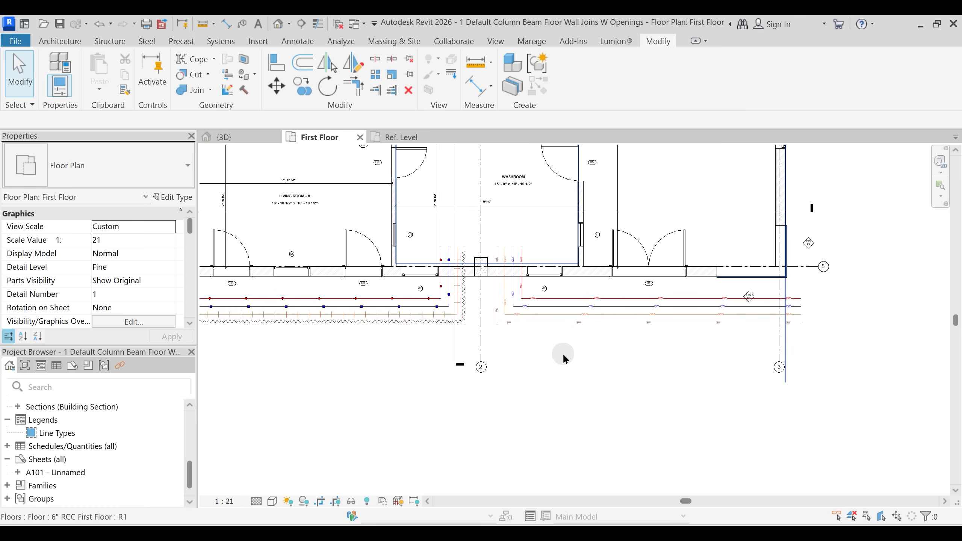
- Create a new legend view named Legend 1 at a scale of 1/4" = 1'-0"
right_click(57, 423)
left_click(106, 428)
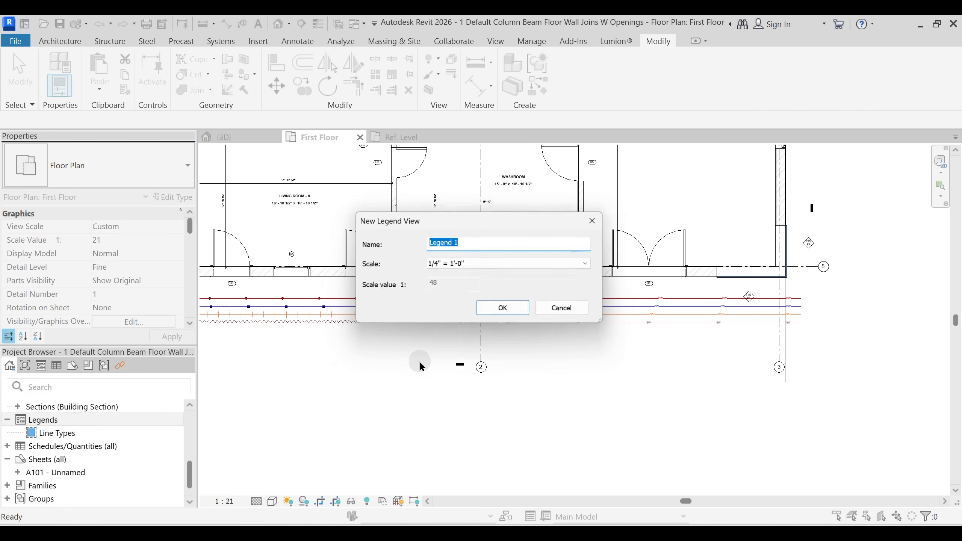
left_click(505, 311)
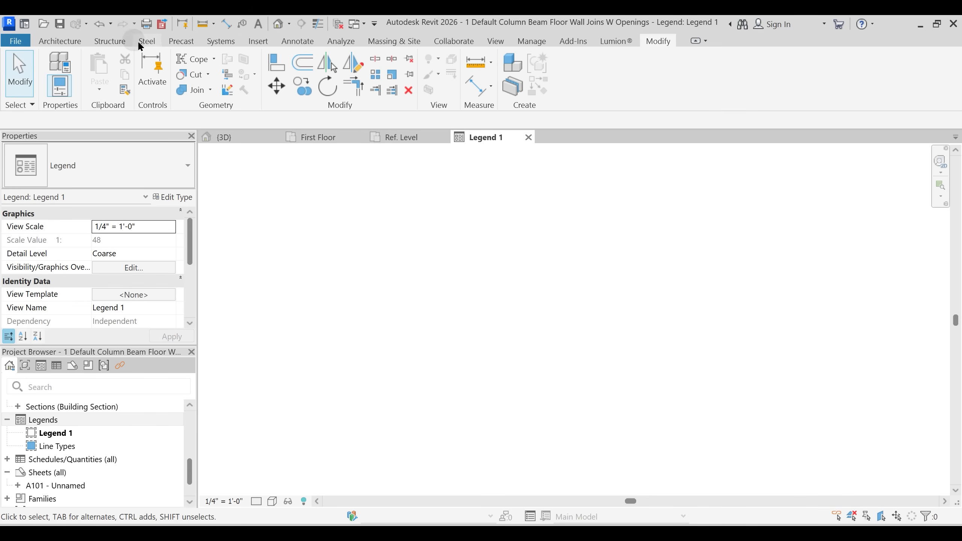
left_click(302, 43)
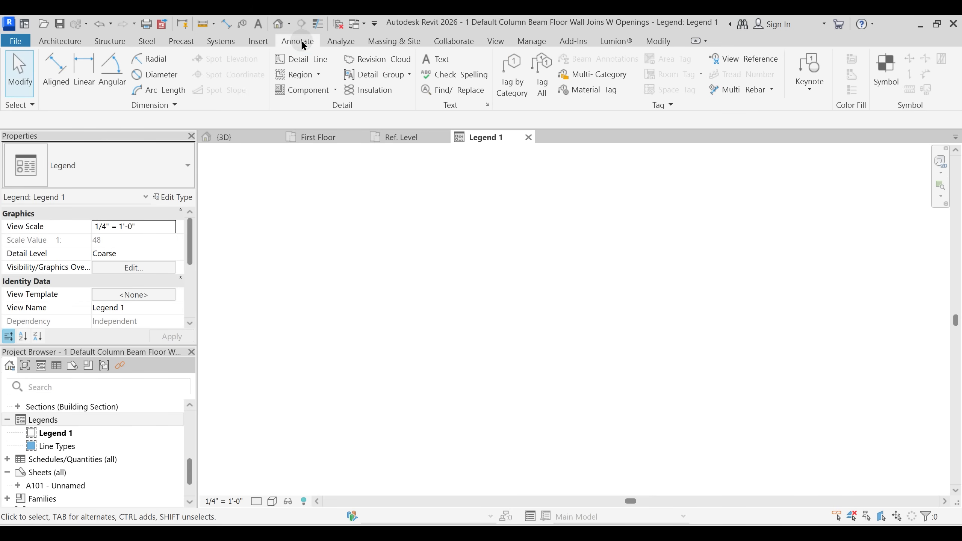
left_click(335, 90)
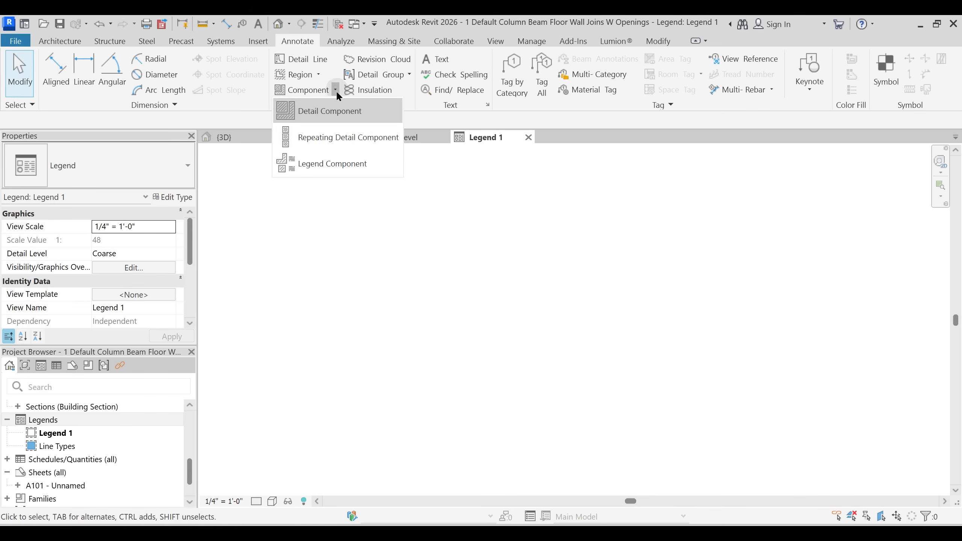
left_click(325, 167)
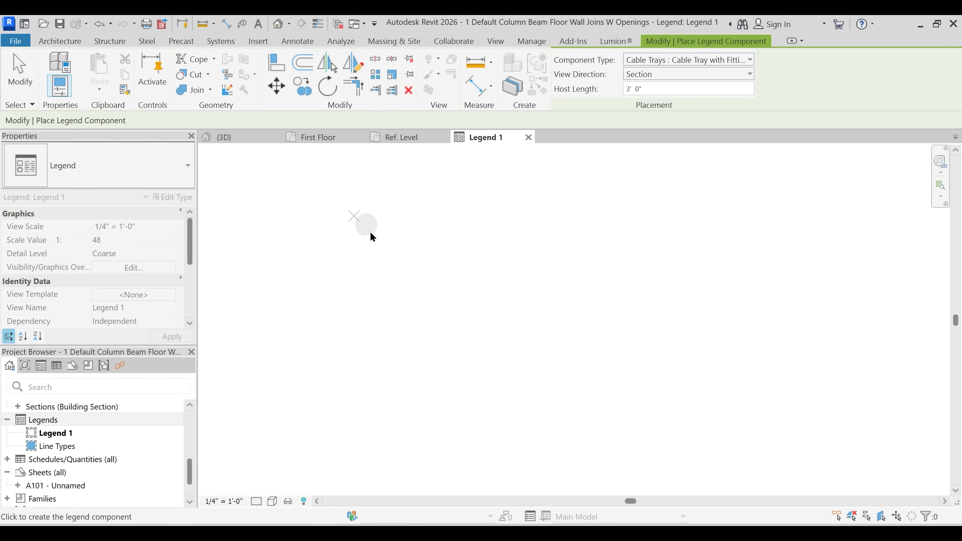
left_click(112, 163)
left_click(112, 163)
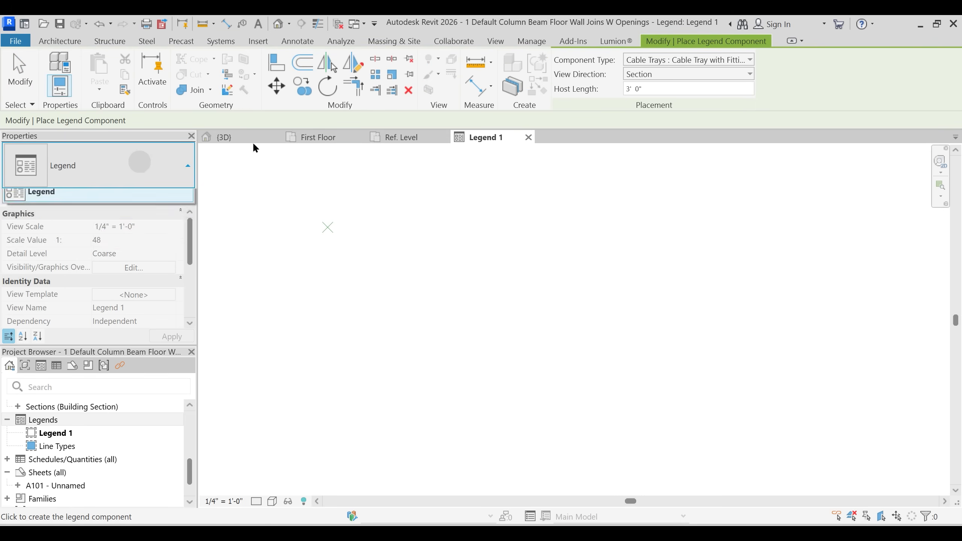
left_click(661, 61)
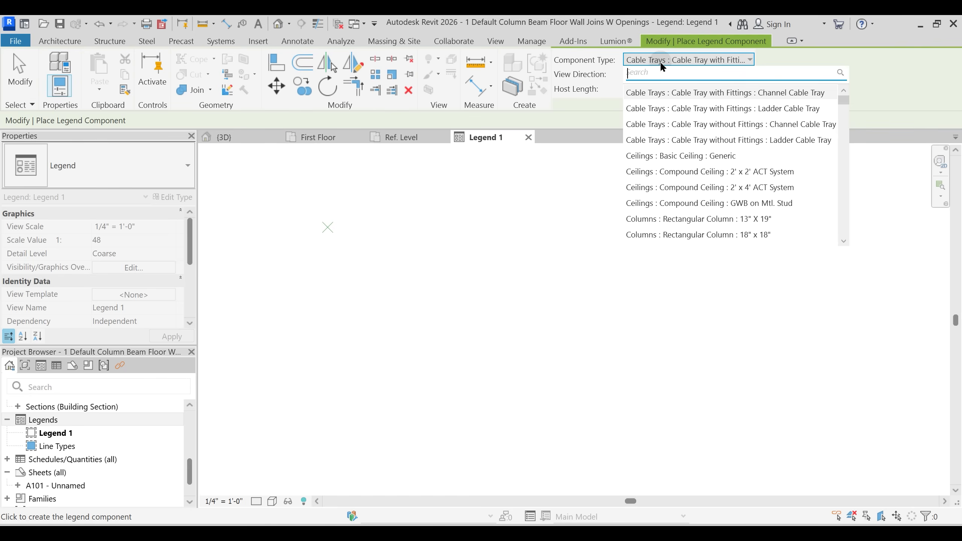
key("Escape")
key("Escape")
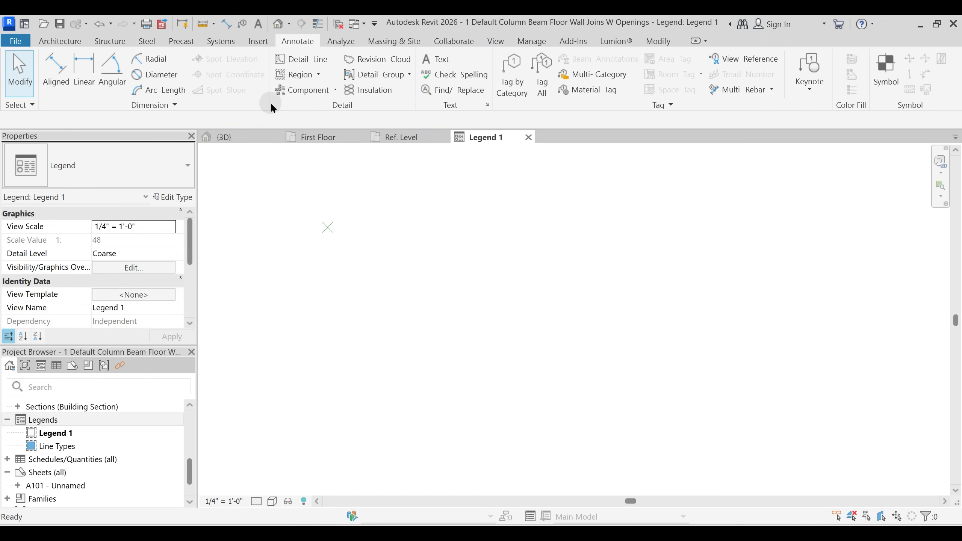
- Place a horizontal Hot Water line detail component about 3'-11" long in the legend
left_click(335, 89)
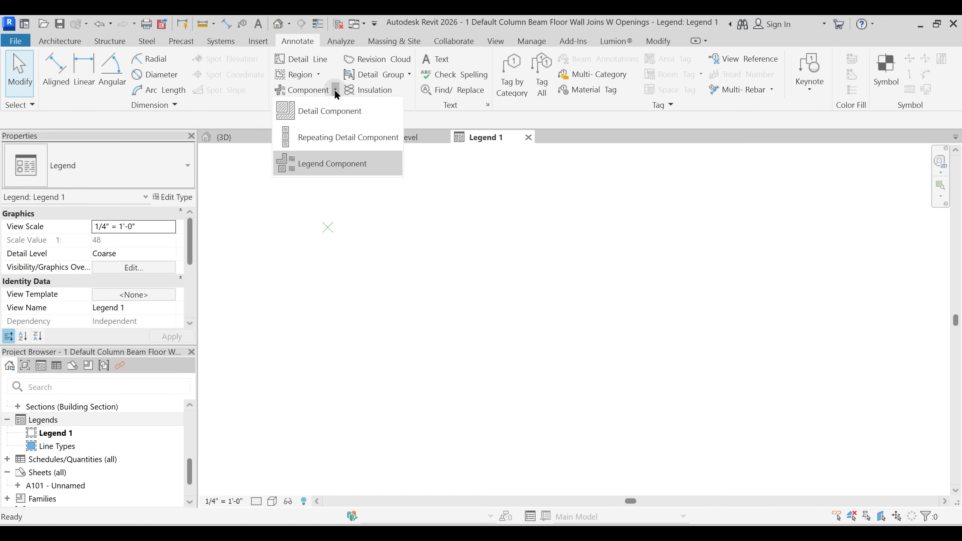
left_click(318, 112)
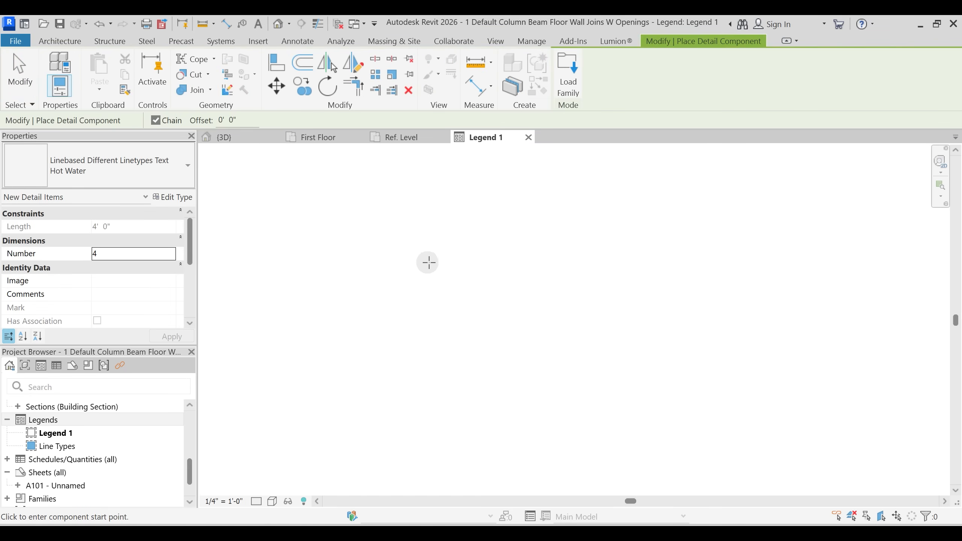
left_click(485, 257)
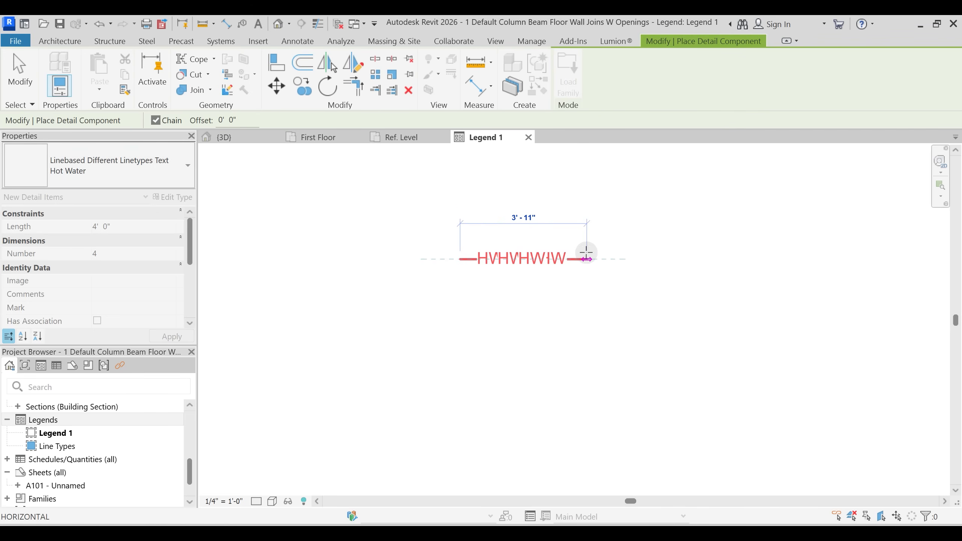
key("Escape")
key("Escape")
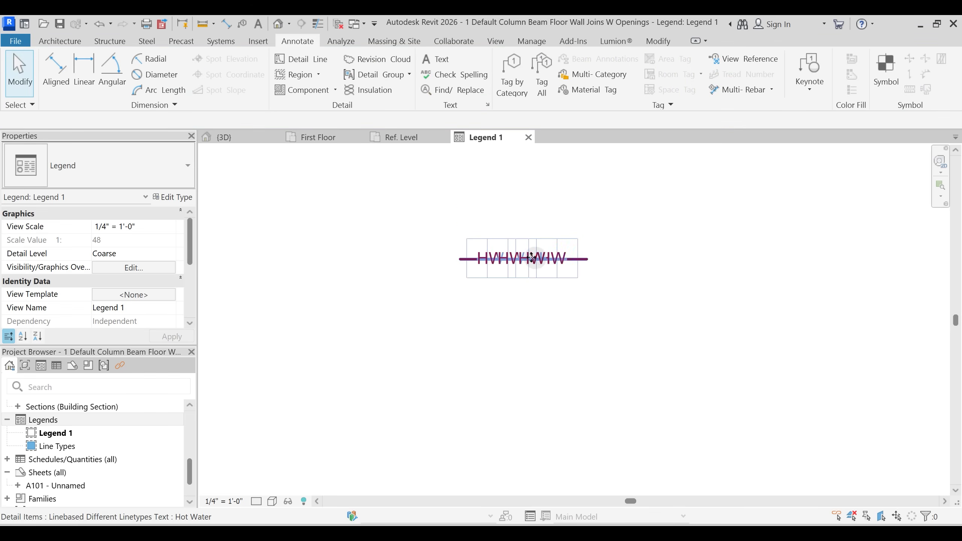
- Set the Number of text labels on the Hot Water line to 2
left_click(535, 260)
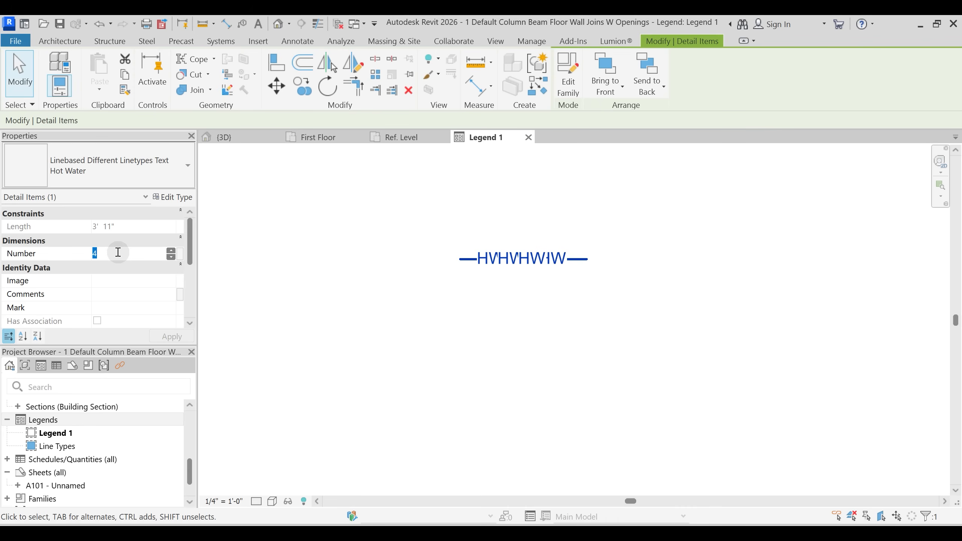
left_click(503, 327)
left_click(529, 292)
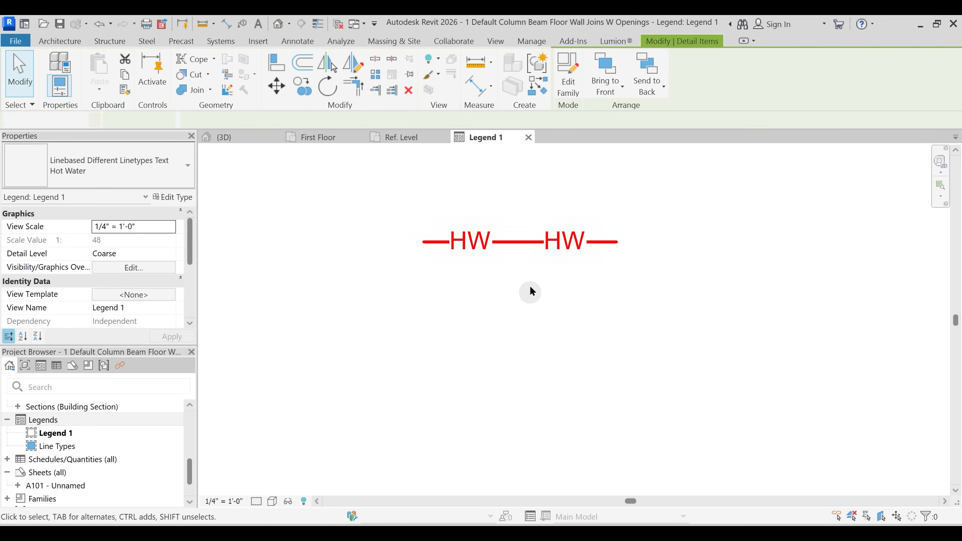
- Copy the Hot Water line straight down three times to make a column of four lines
left_click(526, 245)
key("c")
key("o")
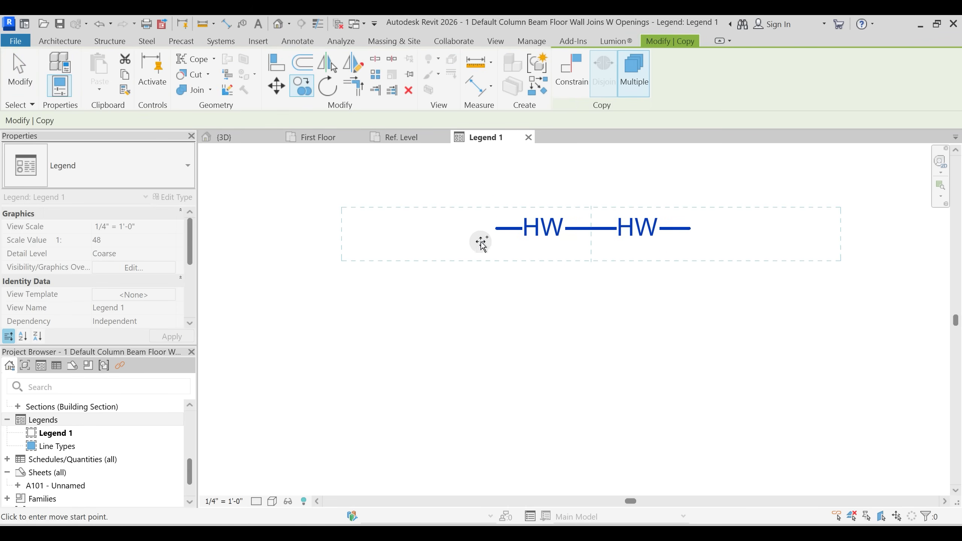
left_click(479, 241)
left_click(479, 290)
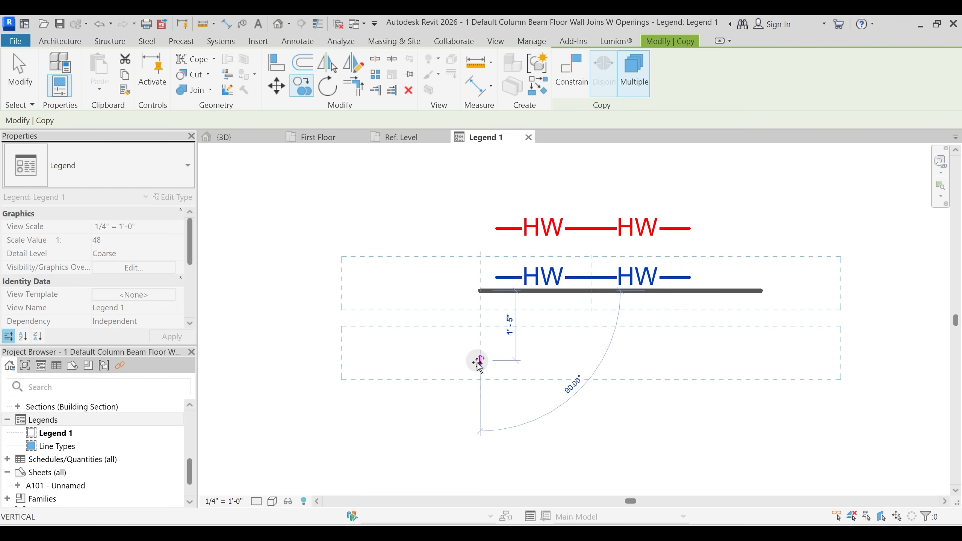
left_click(479, 364)
left_click(483, 427)
key("Escape")
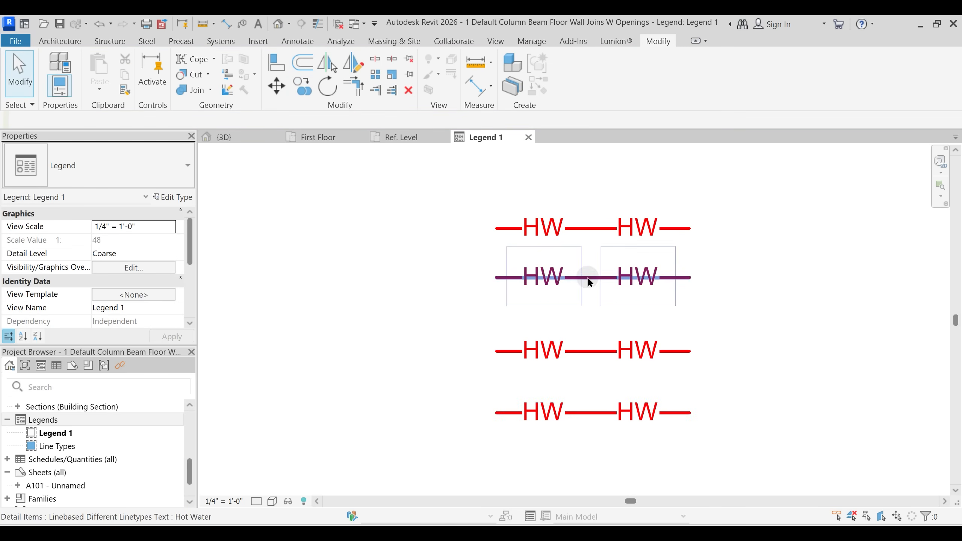
- Change the second line's type to Cold Water and the third line's type to GAS
left_click(590, 278)
left_click(121, 164)
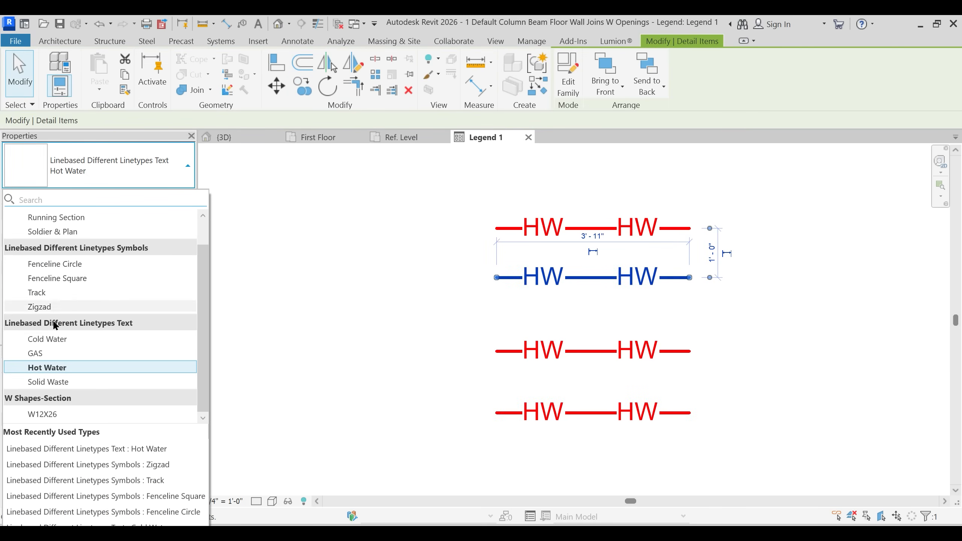
left_click(47, 339)
left_click(589, 353)
left_click(113, 177)
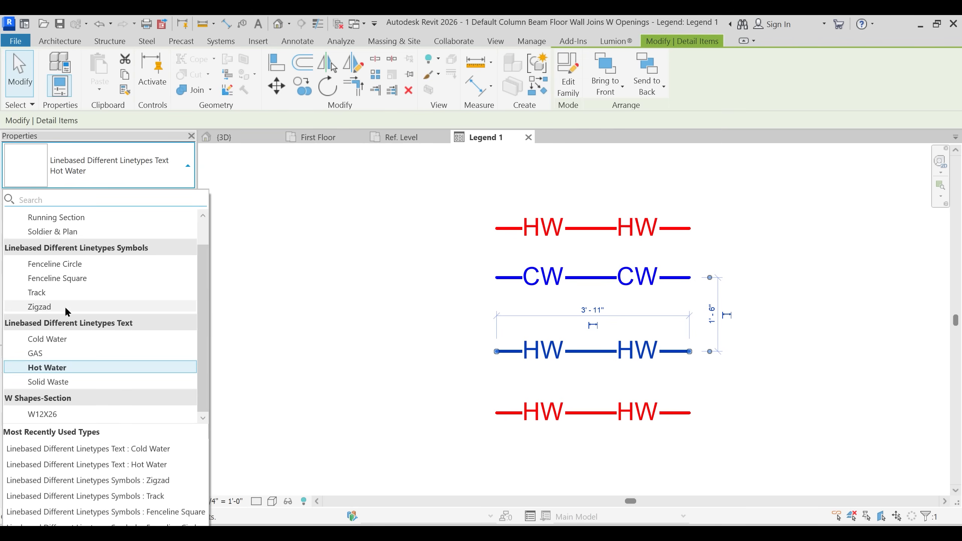
left_click(530, 411)
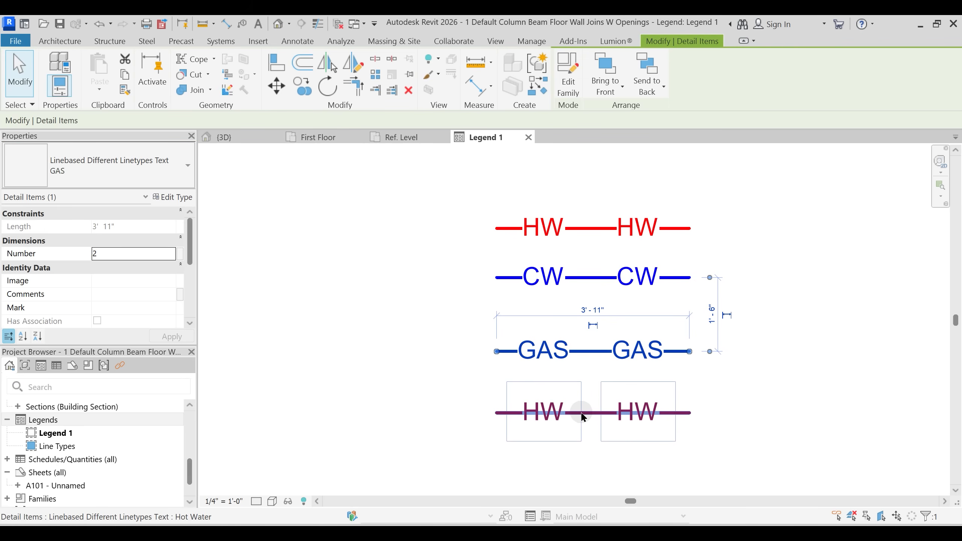
- Change the lowest line's type to Solid Waste and deselect it
left_click(581, 413)
left_click(125, 170)
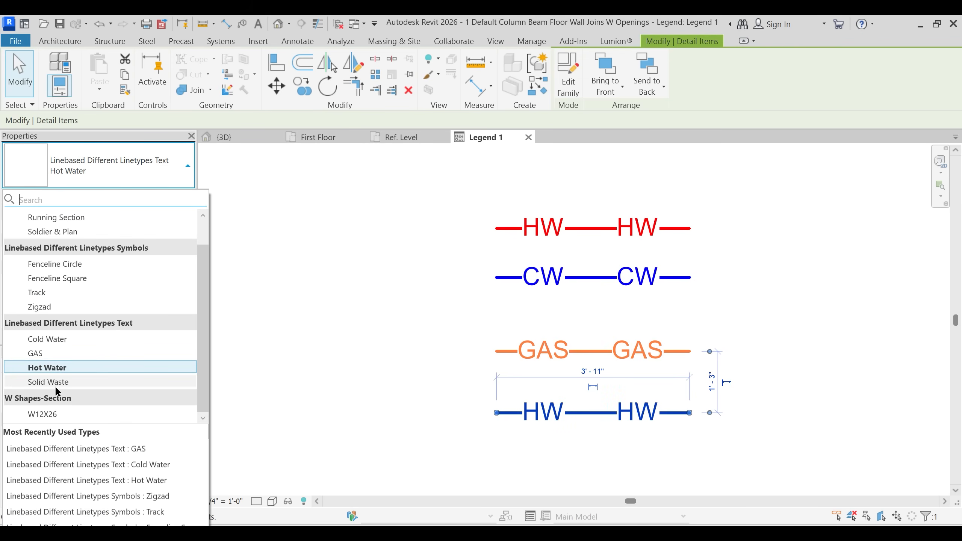
left_click(61, 383)
left_click(707, 303)
middle_click_drag(740, 285, 543, 226)
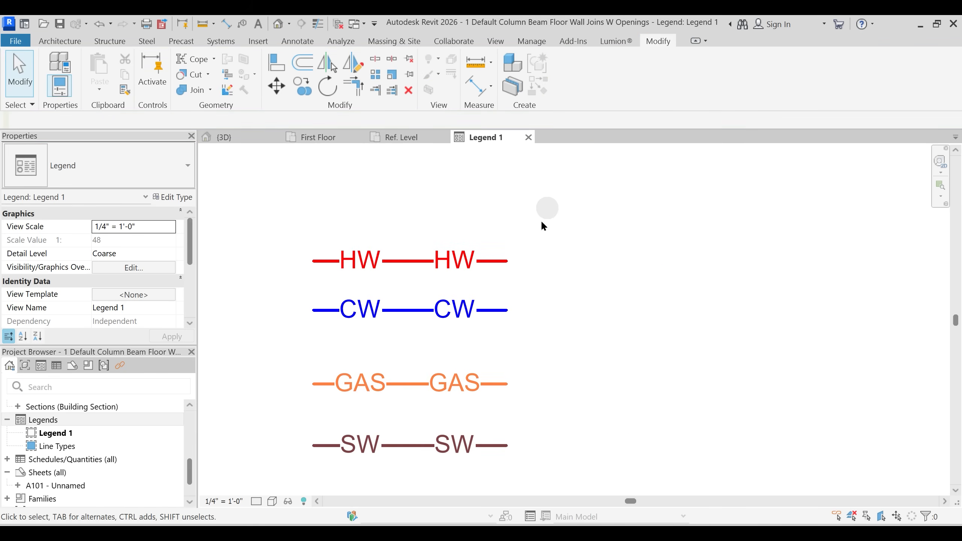
- Draw a rectangular detail-line border around the four lines, with free space beside them for descriptions
scroll(569, 249, "down", 2)
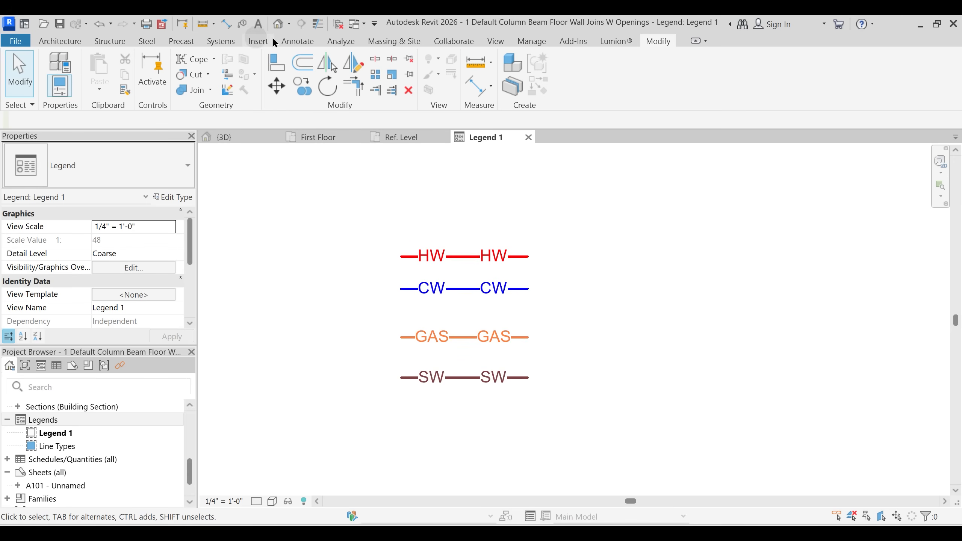
left_click(297, 40)
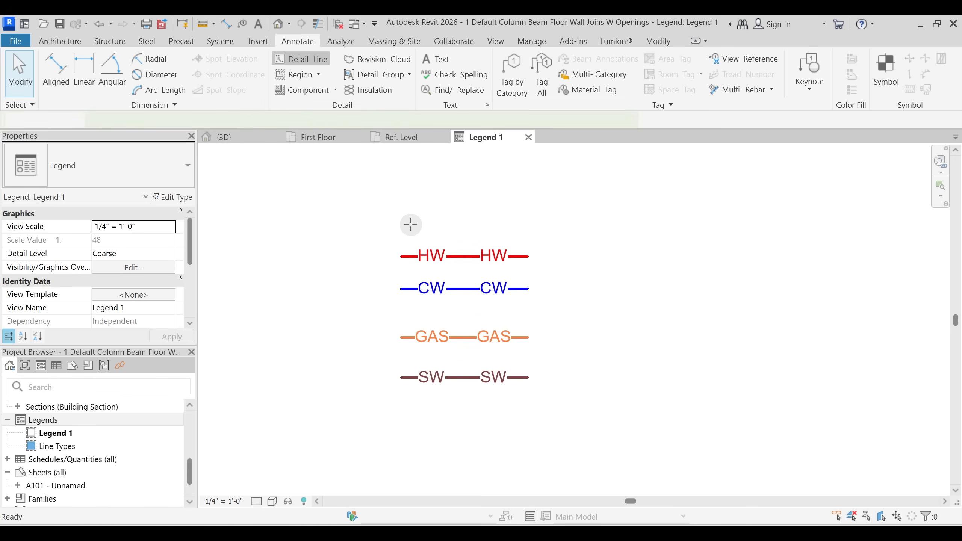
left_click(386, 208)
left_click(578, 60)
left_click(378, 182)
left_click(666, 427)
key("Escape")
key("Escape")
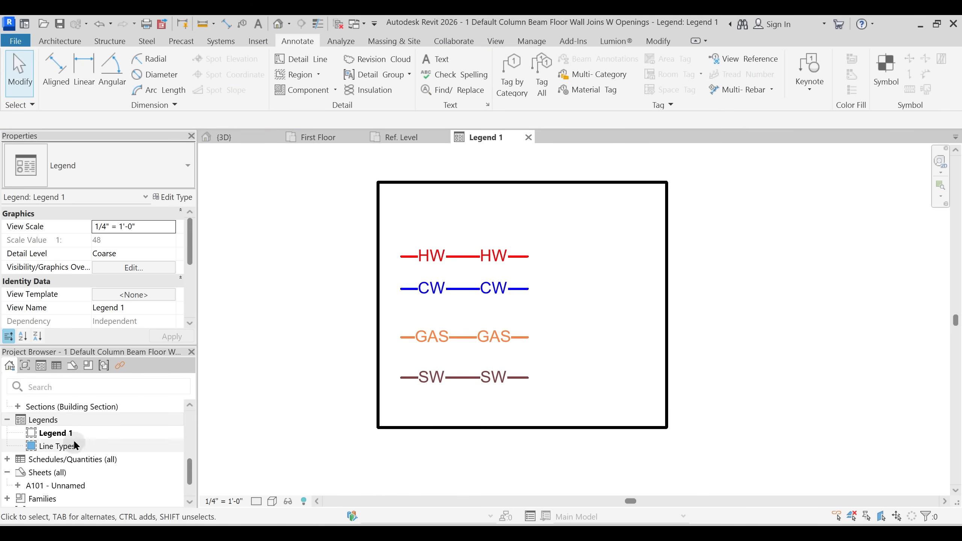
- Open the finished Line Types legend to review its labelled lines, and close both legend views
double_click(59, 446)
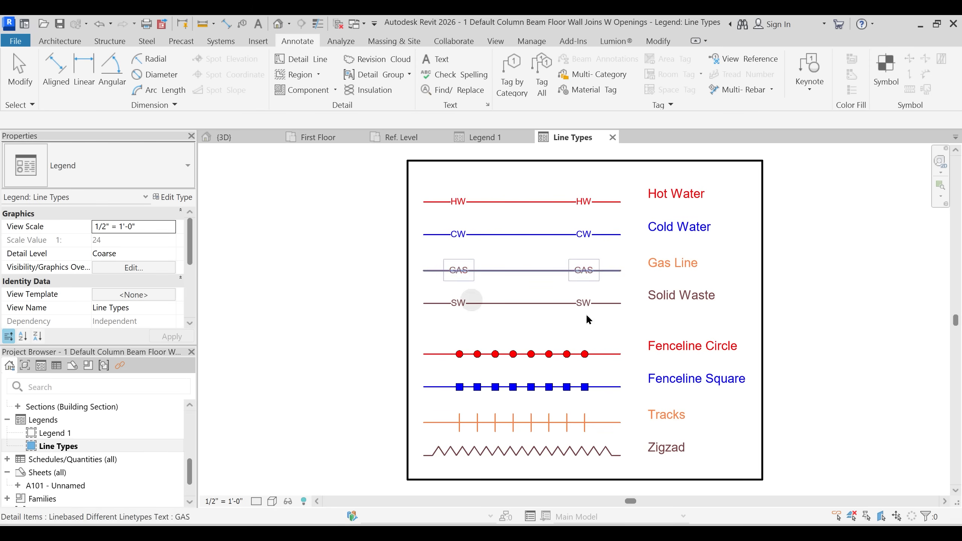
left_click(525, 319)
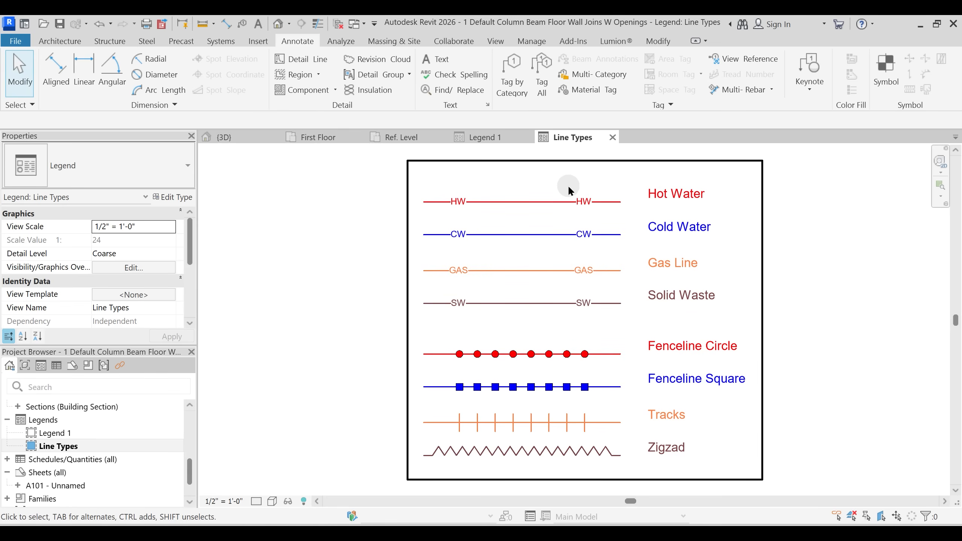
left_click(612, 137)
left_click(528, 137)
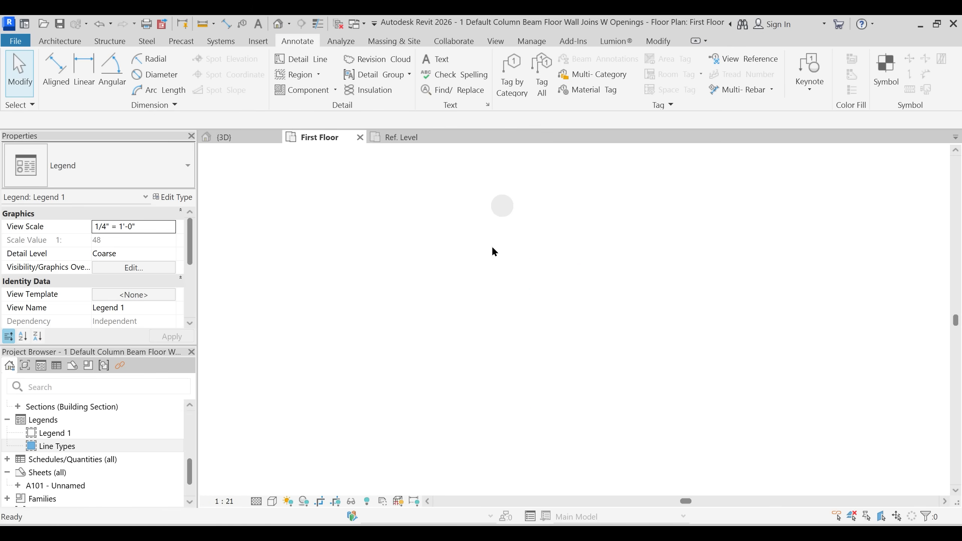
- Delete the Legend 1 view from the project
left_click(61, 432)
right_click(61, 432)
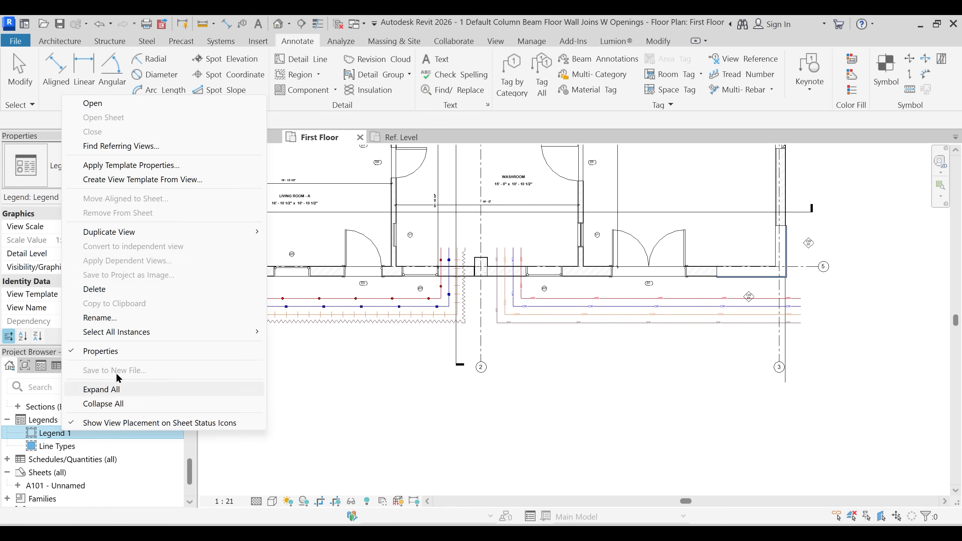
left_click(95, 289)
- Open sheet A101 and examine the floor plan together with the Line Types legend placed below it
double_click(62, 472)
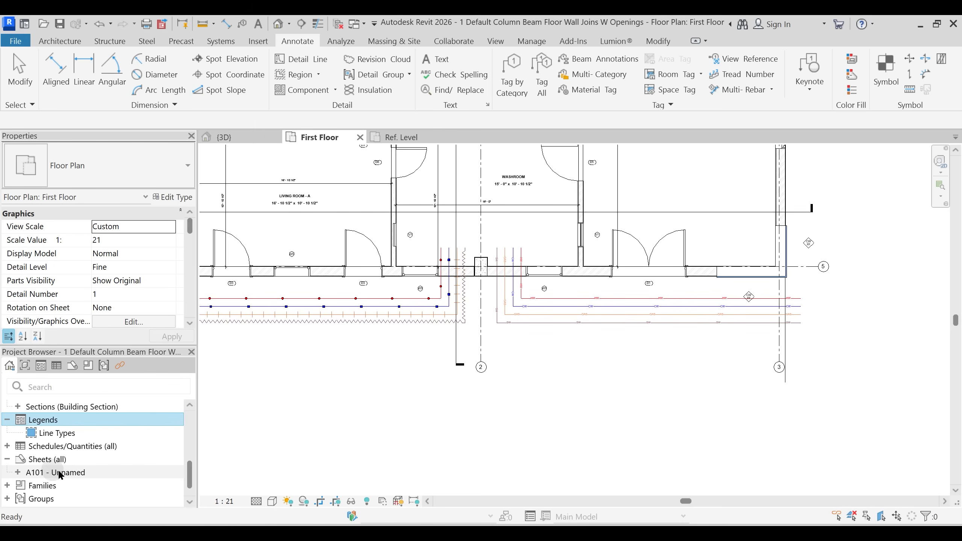
left_click(702, 340)
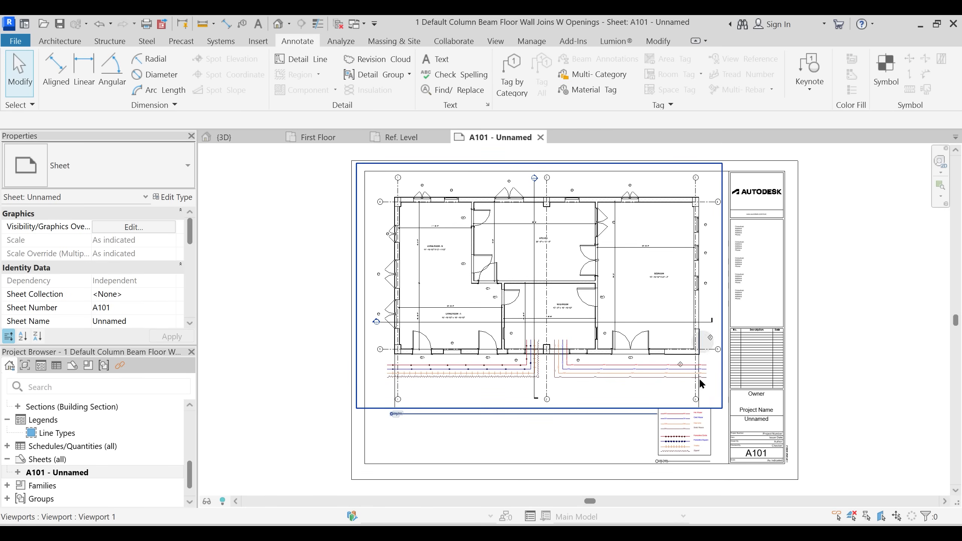
scroll(739, 466, "up", 1)
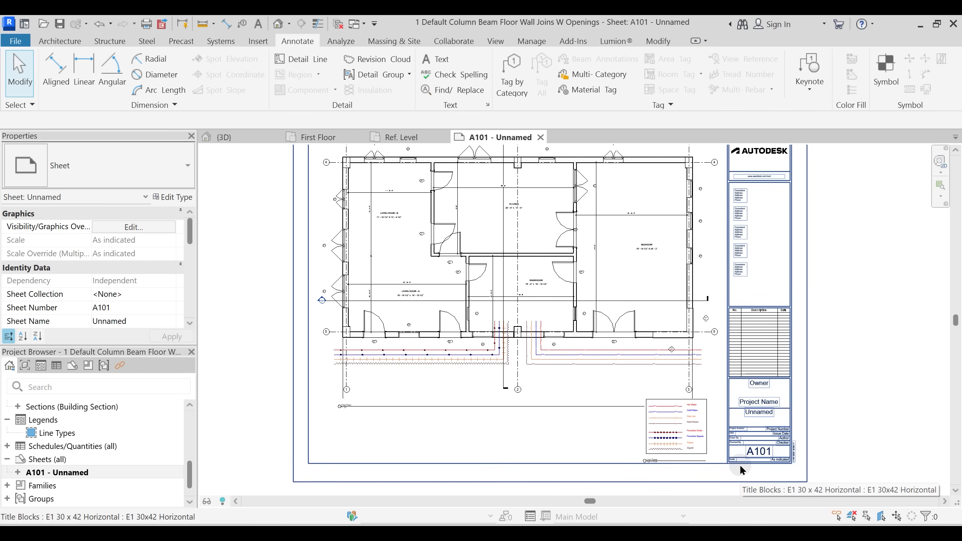
scroll(697, 383, "down", 2)
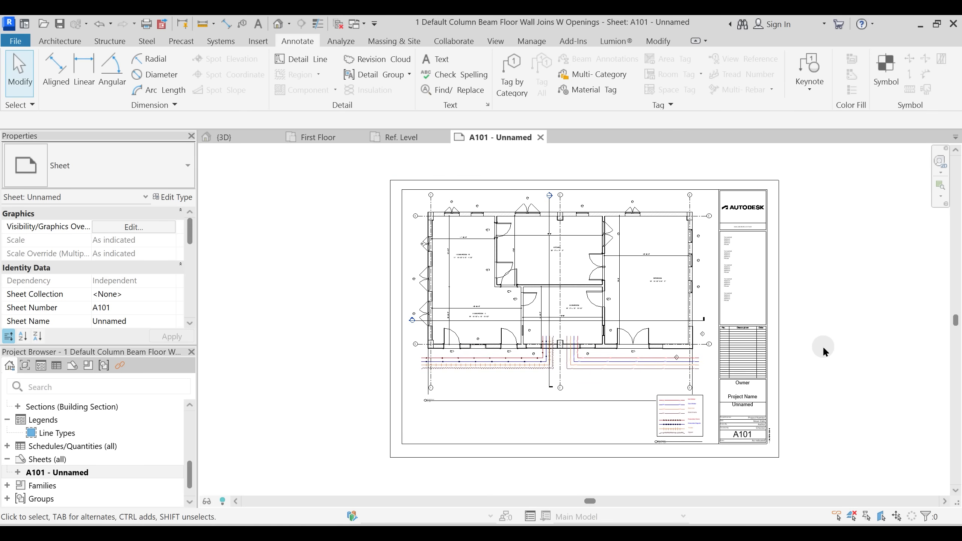